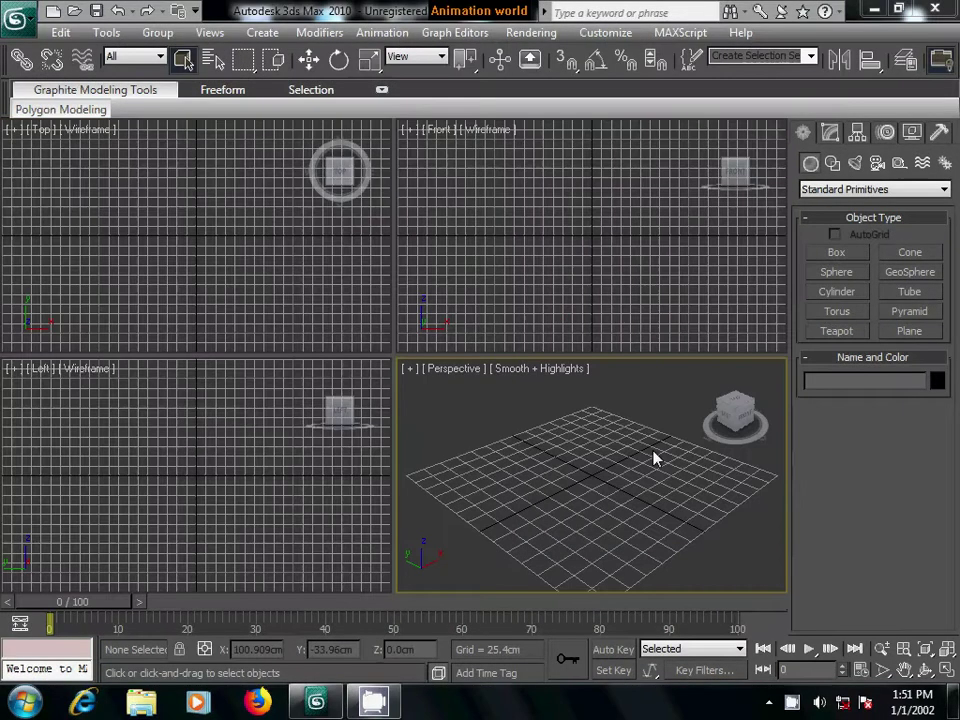
- Maximize the Perspective viewport and draw a flat box about 175 x 20 x 2.5 cm
left_click(947, 650)
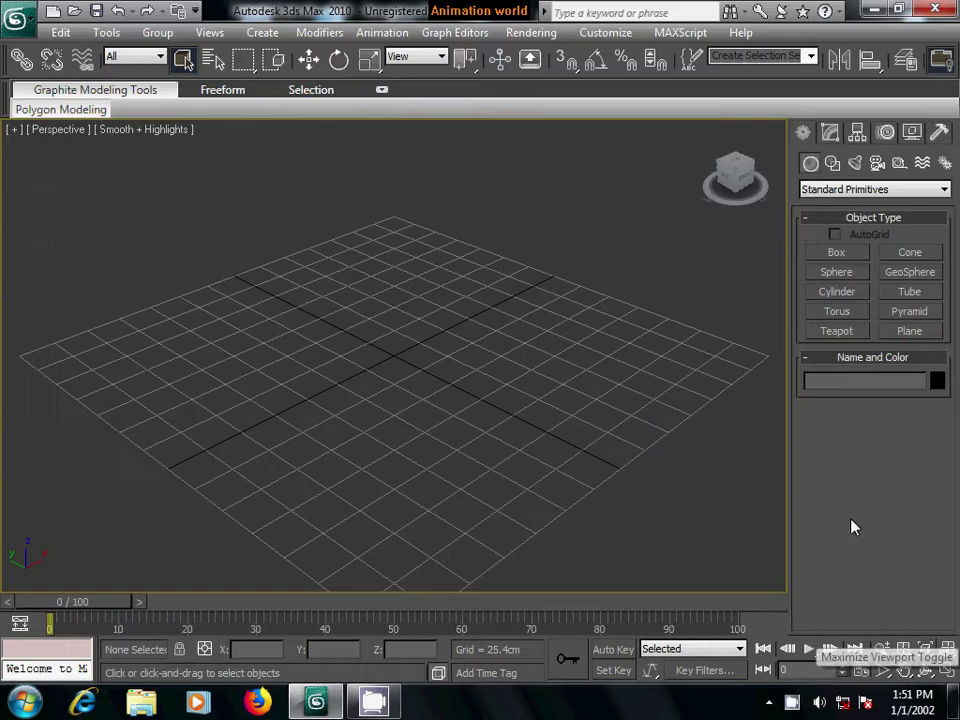
left_click(836, 253)
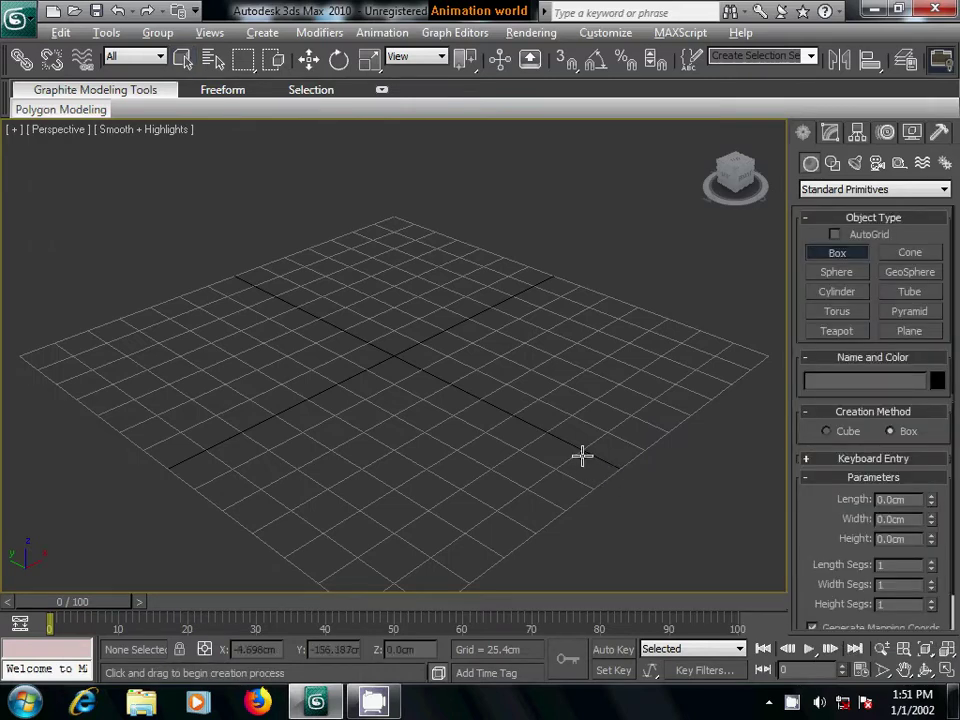
middle_click_drag(581, 454, 510, 477, "alt")
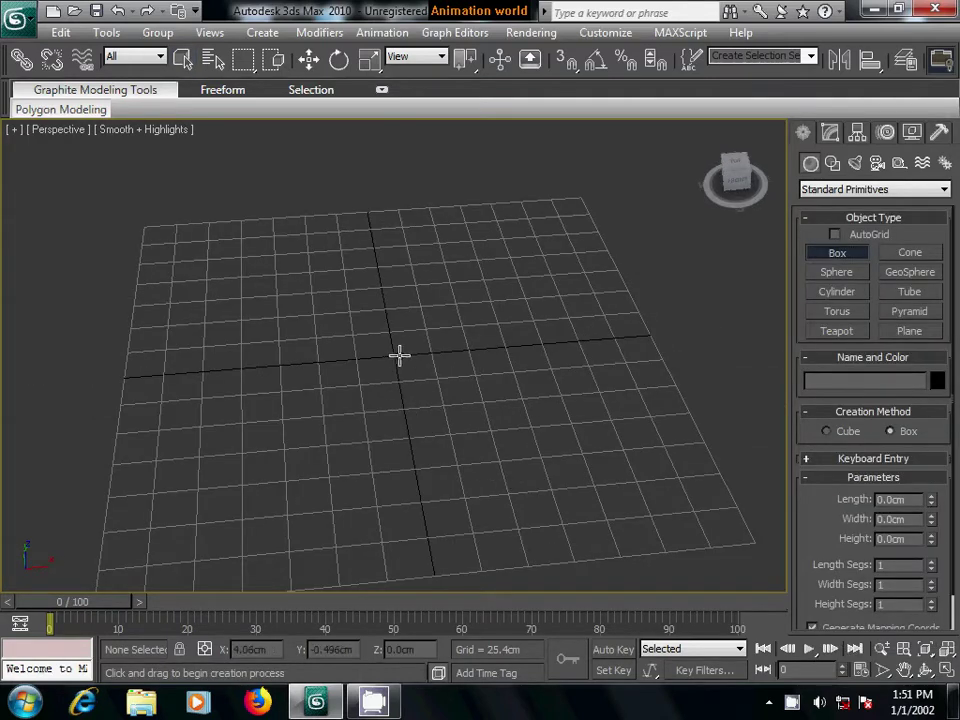
left_click_drag(397, 354, 477, 566)
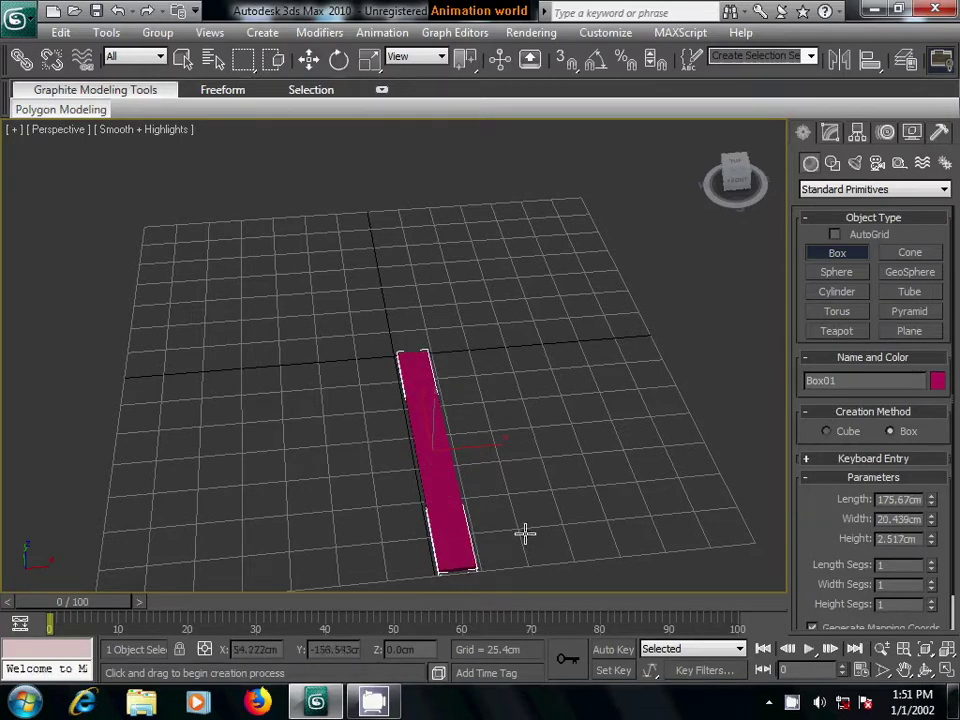
middle_click_drag(525, 547, 512, 486, "alt")
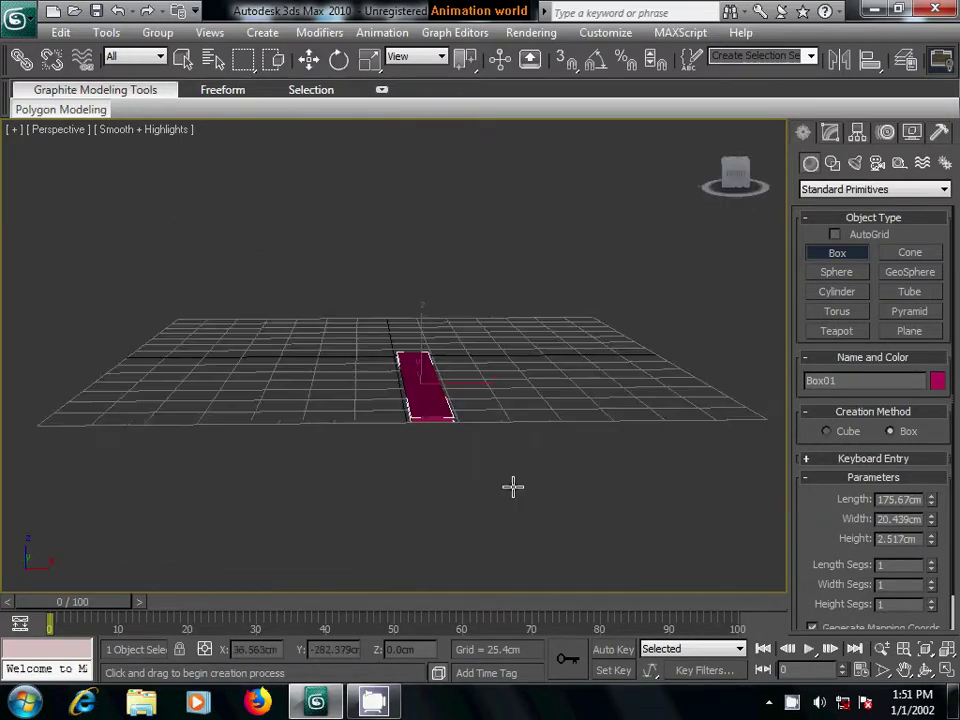
mouse_move(491, 441)
middle_mouse_down()
mouse_move(539, 547)
mouse_move(471, 386)
middle_mouse_up()
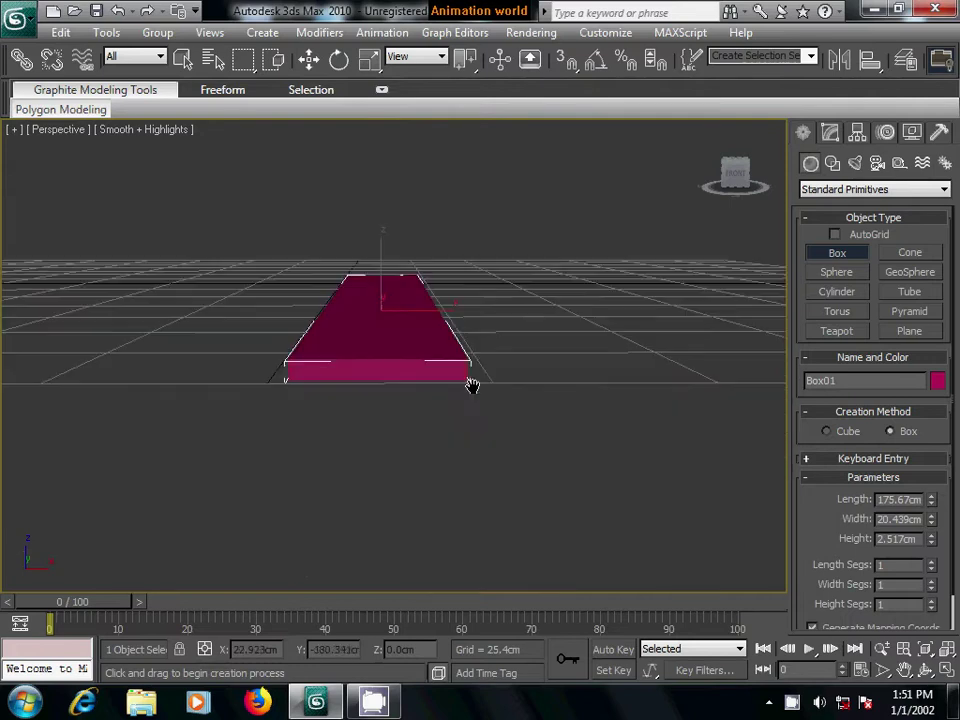
- Convert Box01 to an Editable Poly and activate Select and Move
right_click(391, 320)
right_click(558, 320)
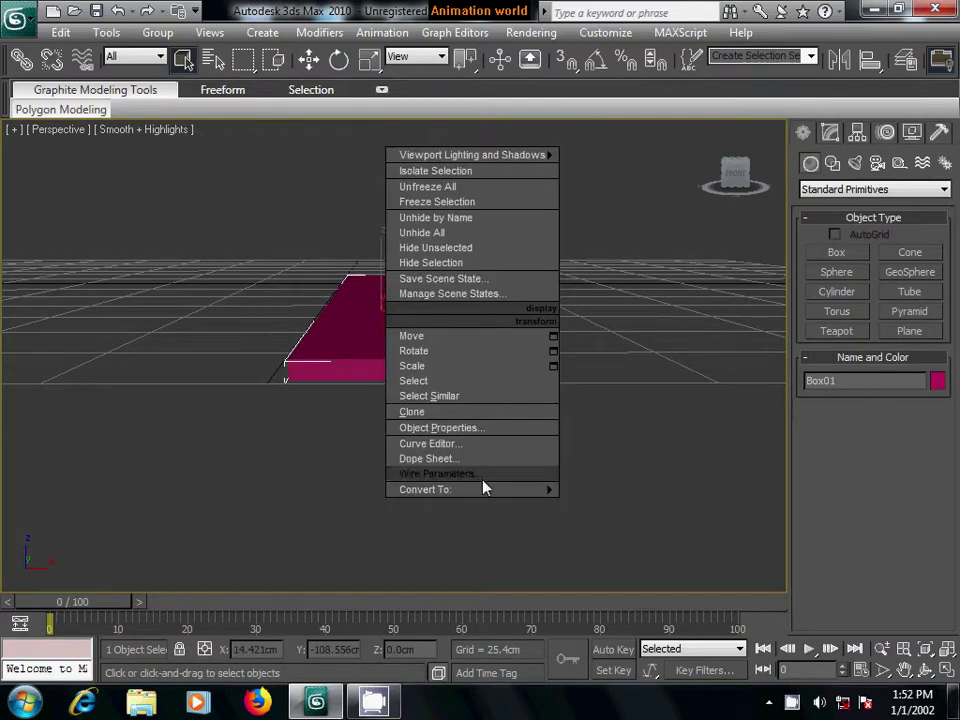
left_click(580, 507)
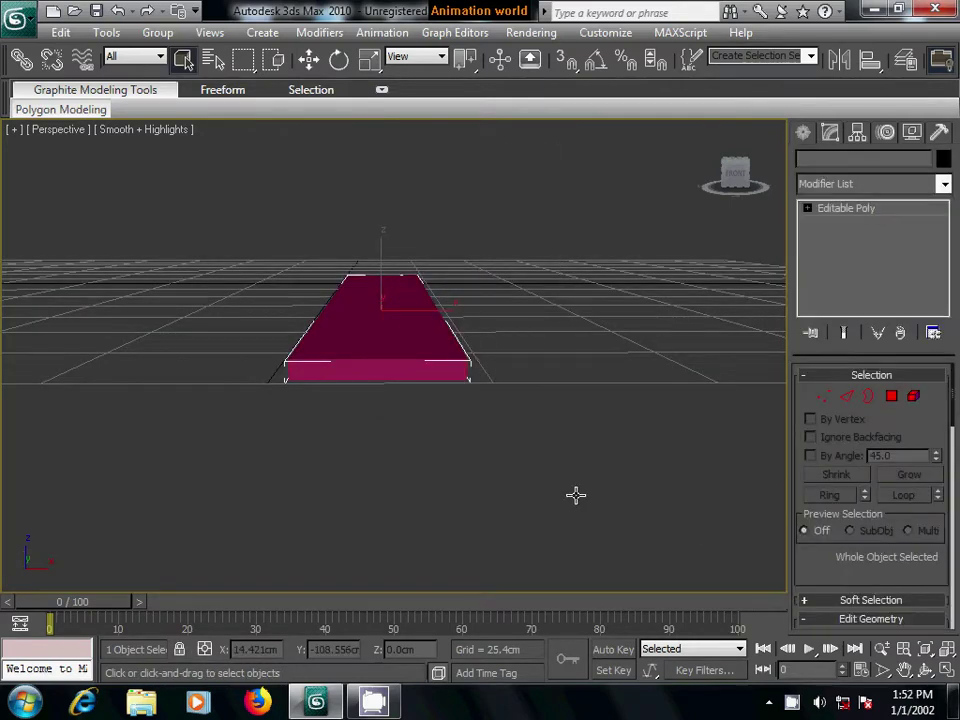
mouse_move(574, 495)
middle_mouse_down("alt")
mouse_move(489, 431)
mouse_move(527, 403)
mouse_move(543, 406)
middle_mouse_up("alt")
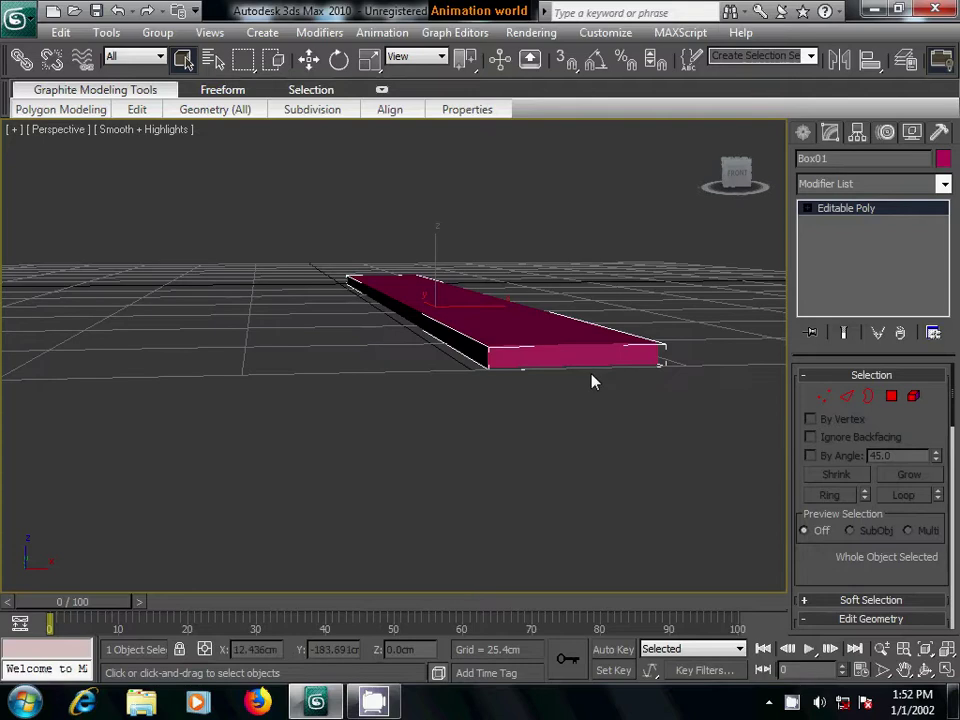
middle_click_drag(653, 388, 564, 414, "alt")
left_click(309, 59)
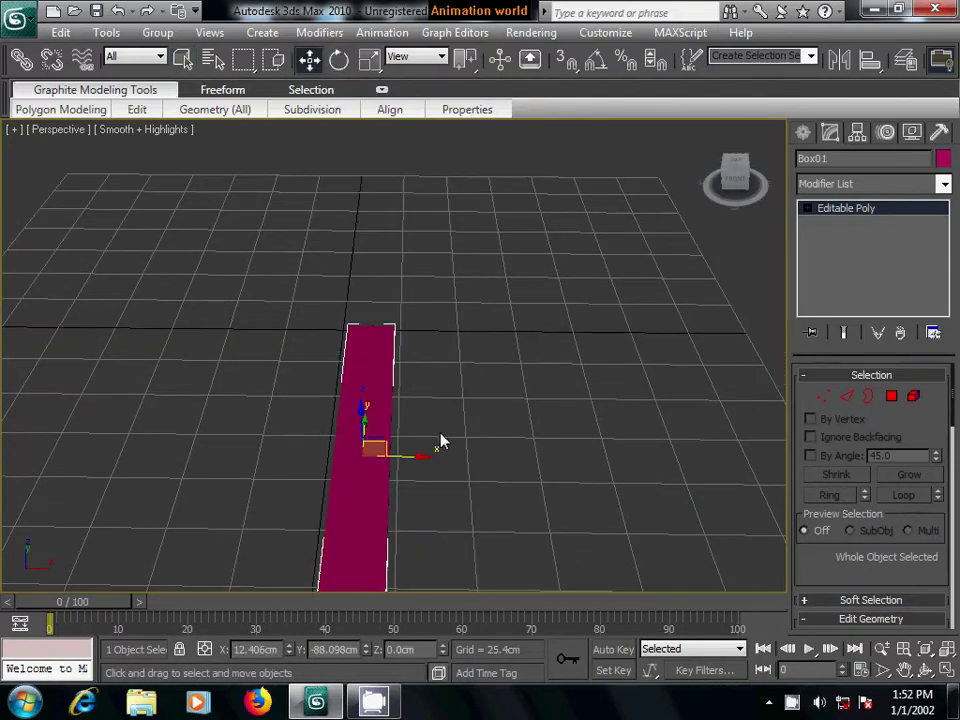
middle_click_drag(441, 441, 433, 333)
- Change Box01's object colour from magenta to grey in the Object Color dialog
left_click(943, 158)
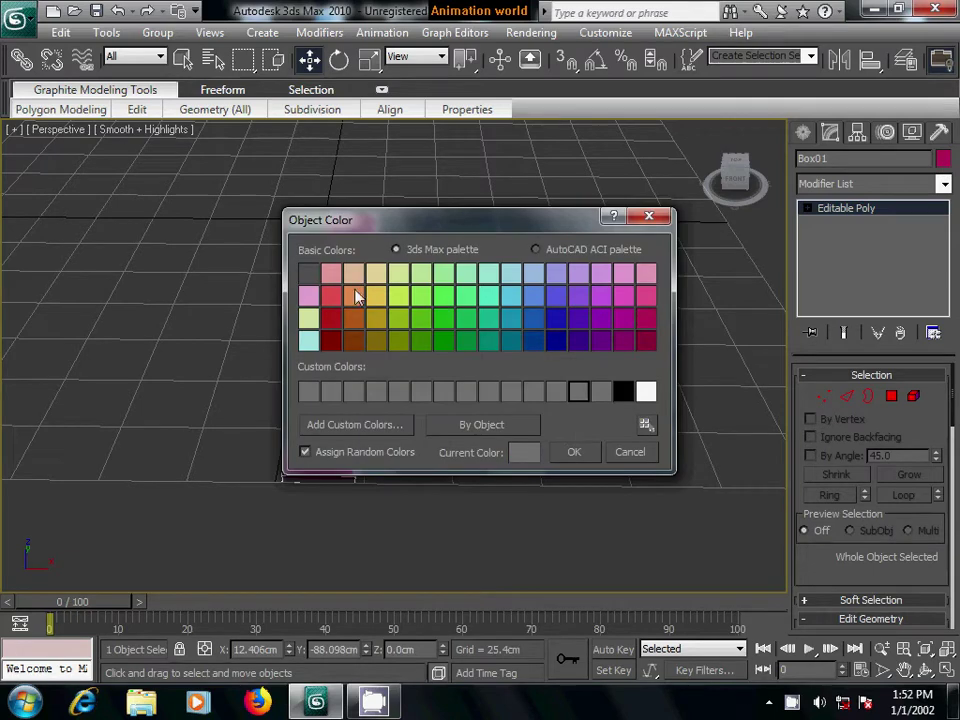
left_click(354, 297)
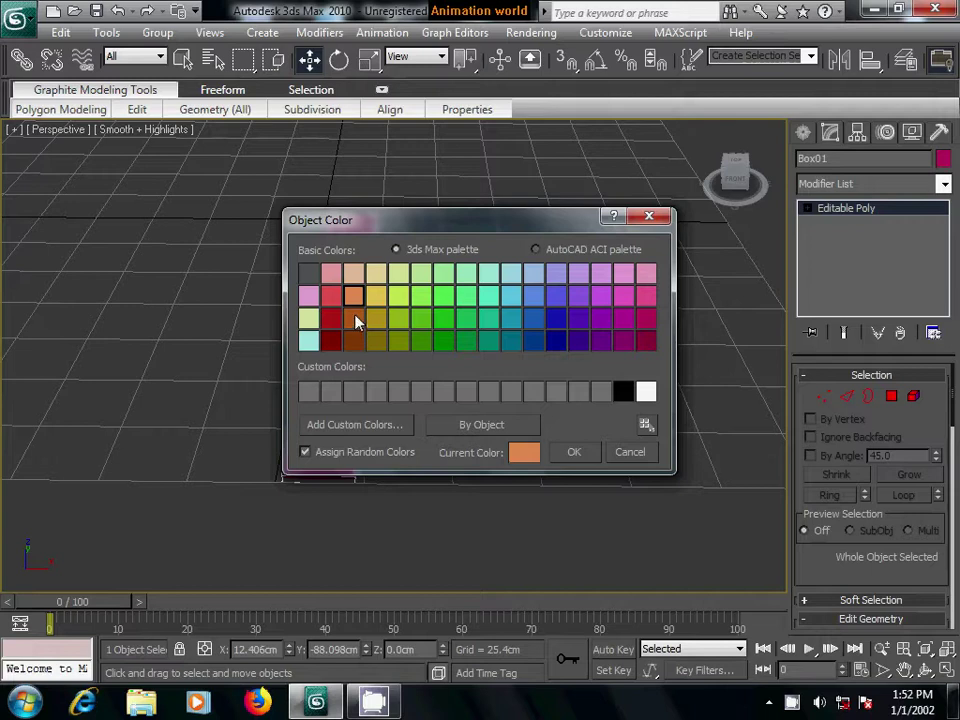
left_click(356, 319)
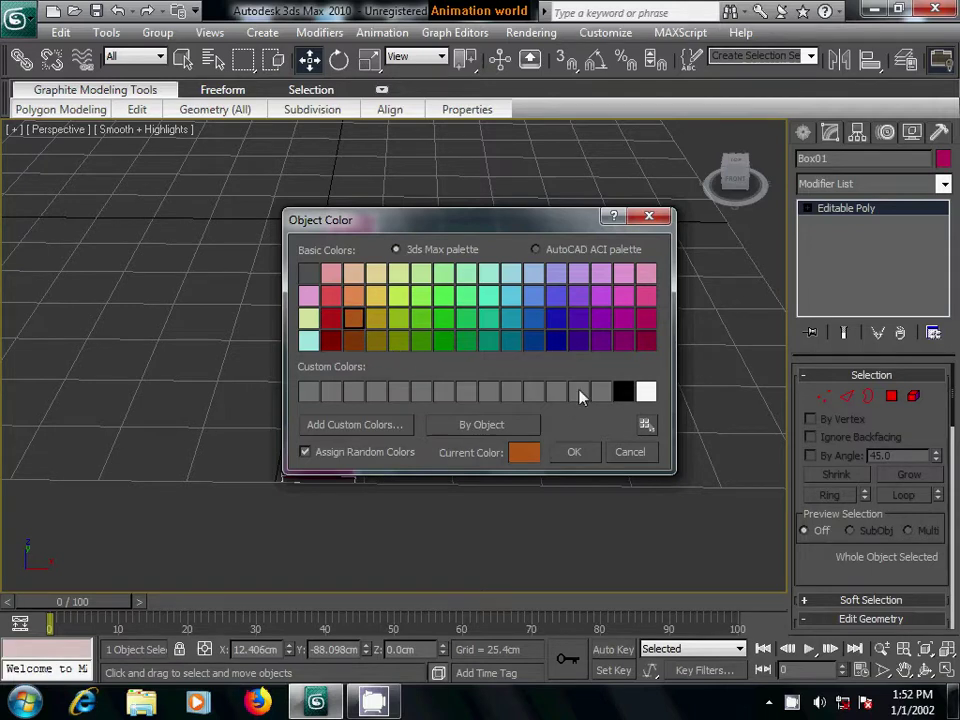
left_click(574, 452)
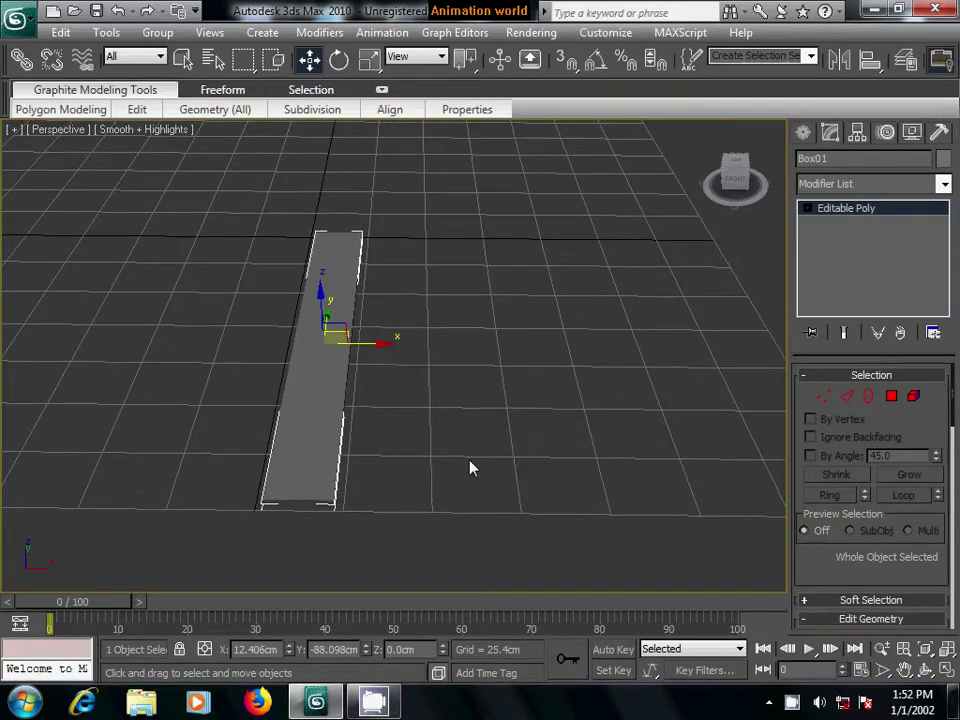
- Shift-drag five copies of the plank along X, Box02 to Box06, forming a six-plank row
scroll(472, 469, "up", 5)
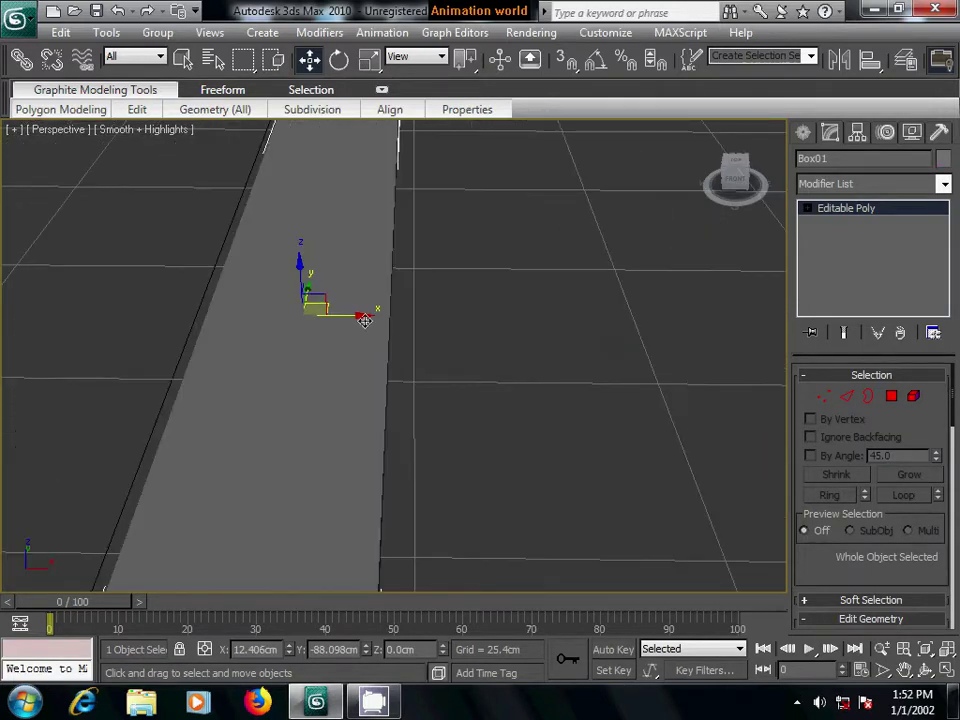
left_click_drag(364, 319, 544, 341, "shift")
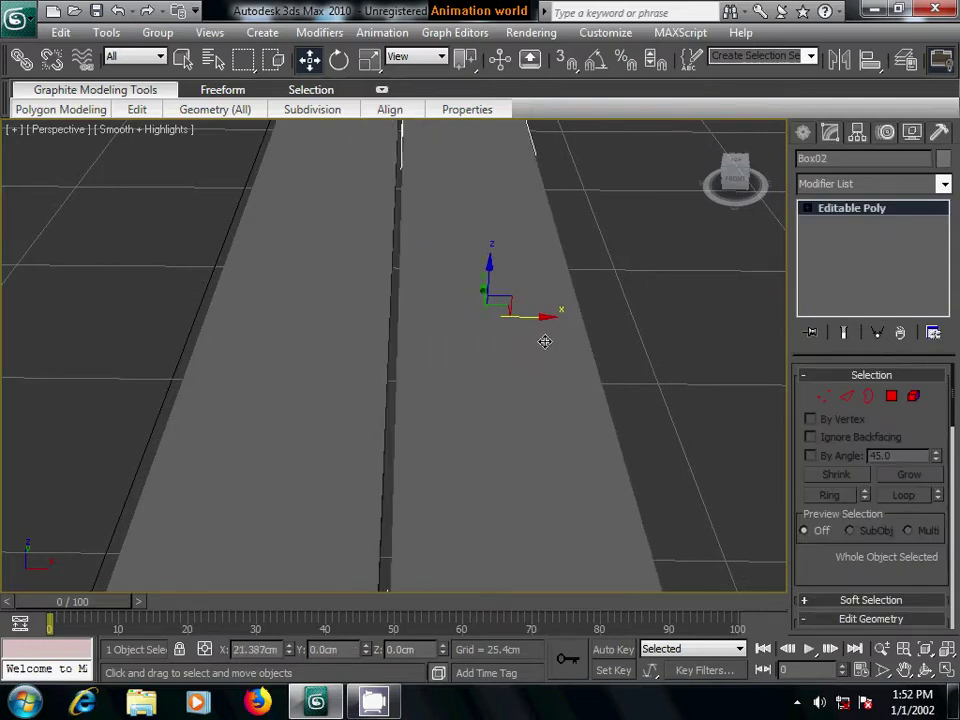
left_click(553, 428)
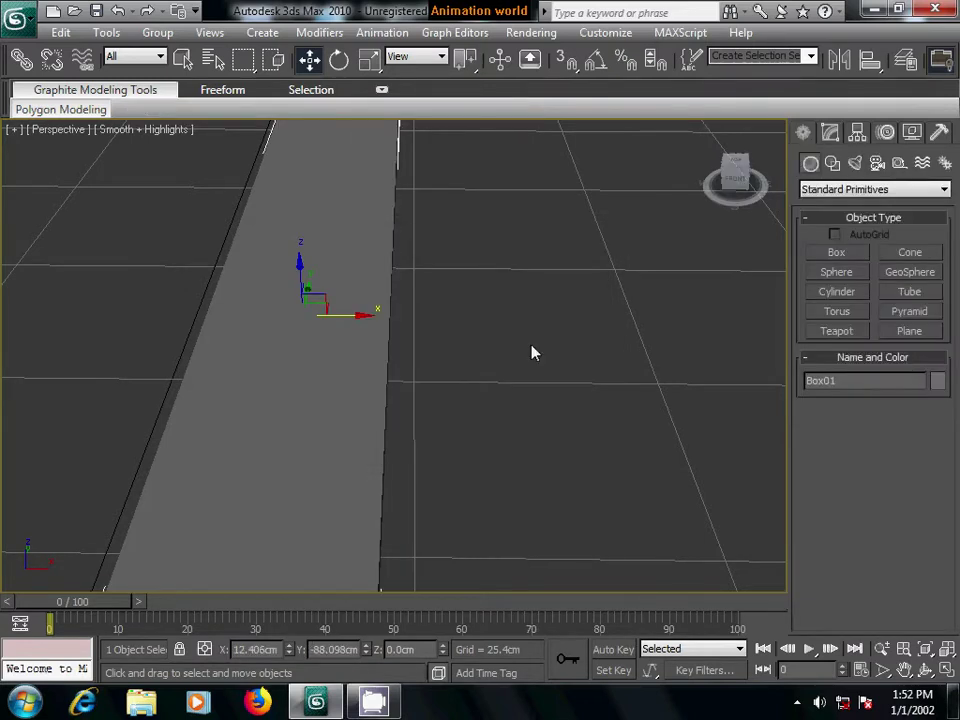
left_click_drag(363, 316, 537, 343, "shift")
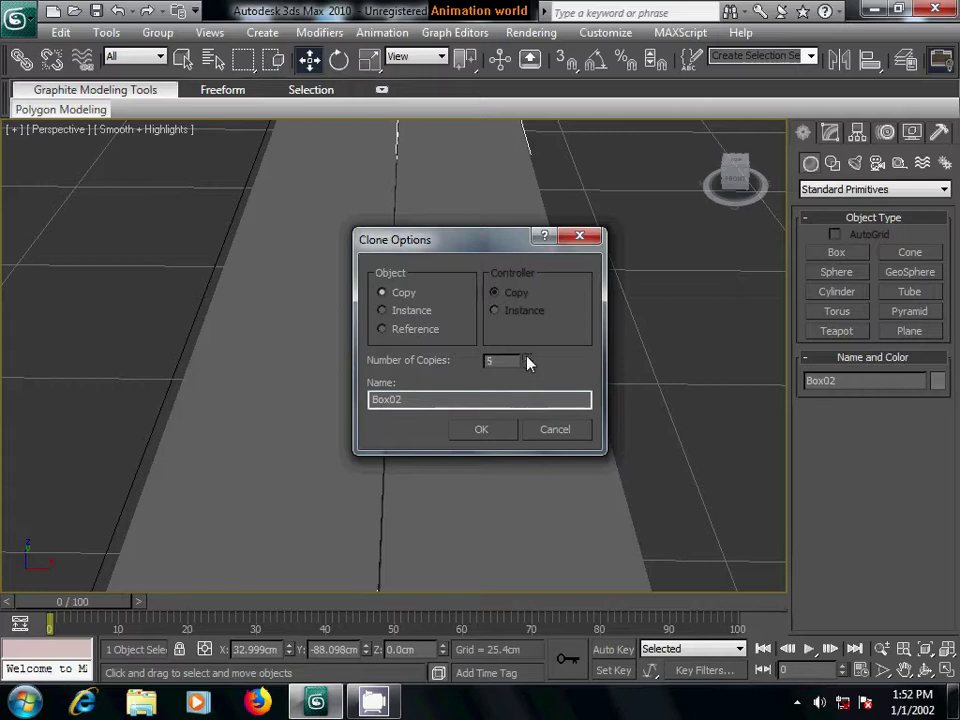
left_click(481, 429)
scroll(591, 427, "down", 5)
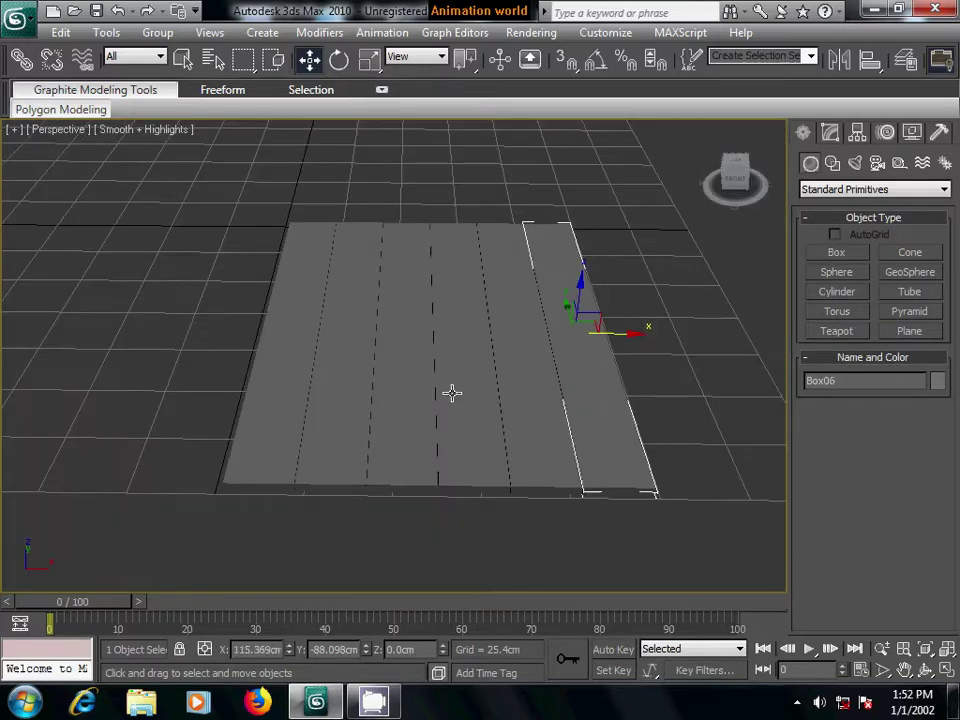
scroll(441, 390, "up", 2)
scroll(440, 404, "up", 2)
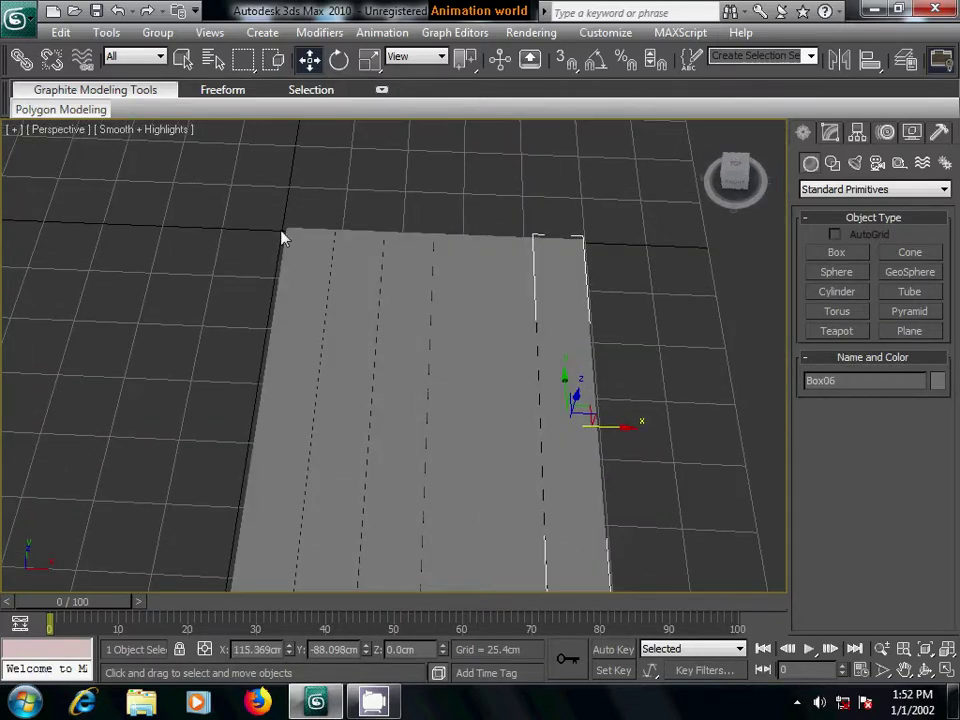
- Select all six planks with Ctrl+A and clone them out to the left
key("ctrl+a")
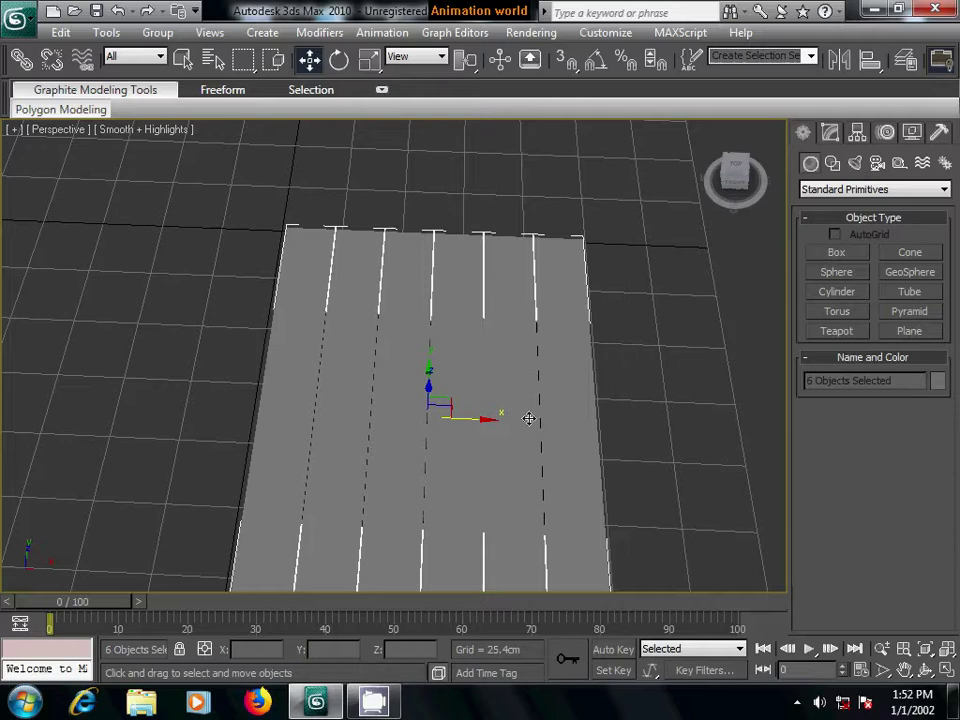
left_click_drag(493, 420, 92, 398, "shift")
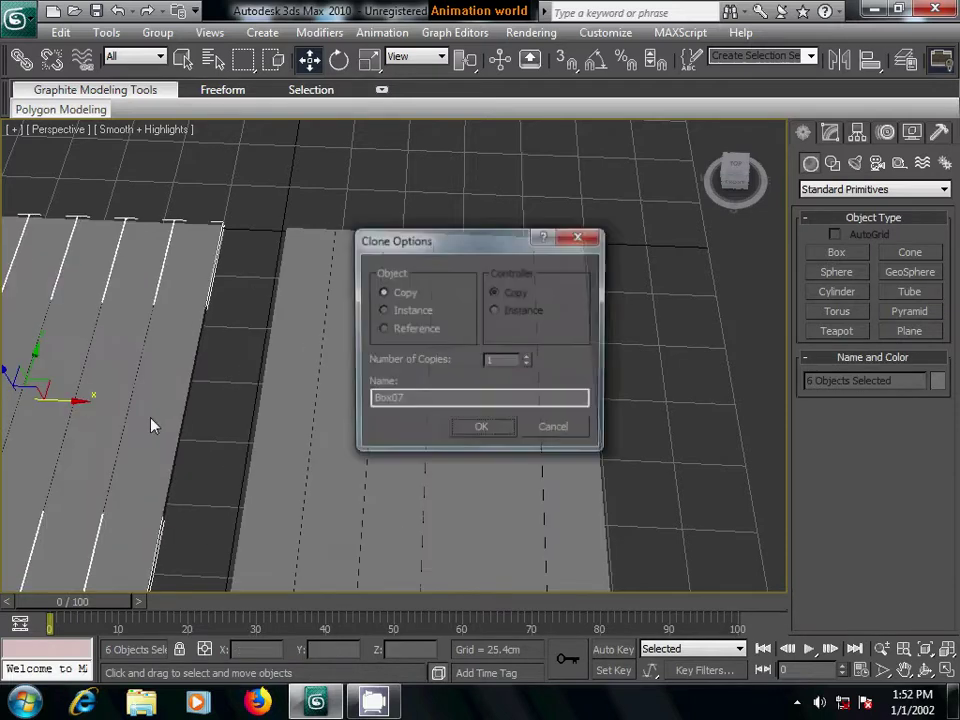
left_click(481, 429)
scroll(510, 429, "down", 3)
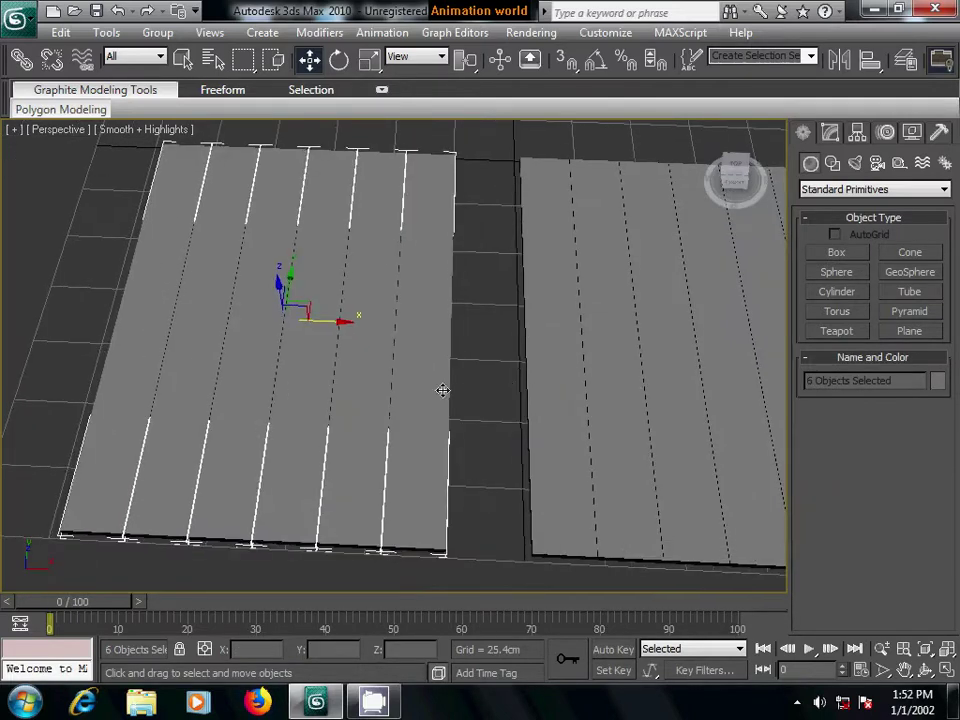
- Clone the selected planks toward the front as another six-plank set
middle_click_drag(429, 399, 418, 339, "alt")
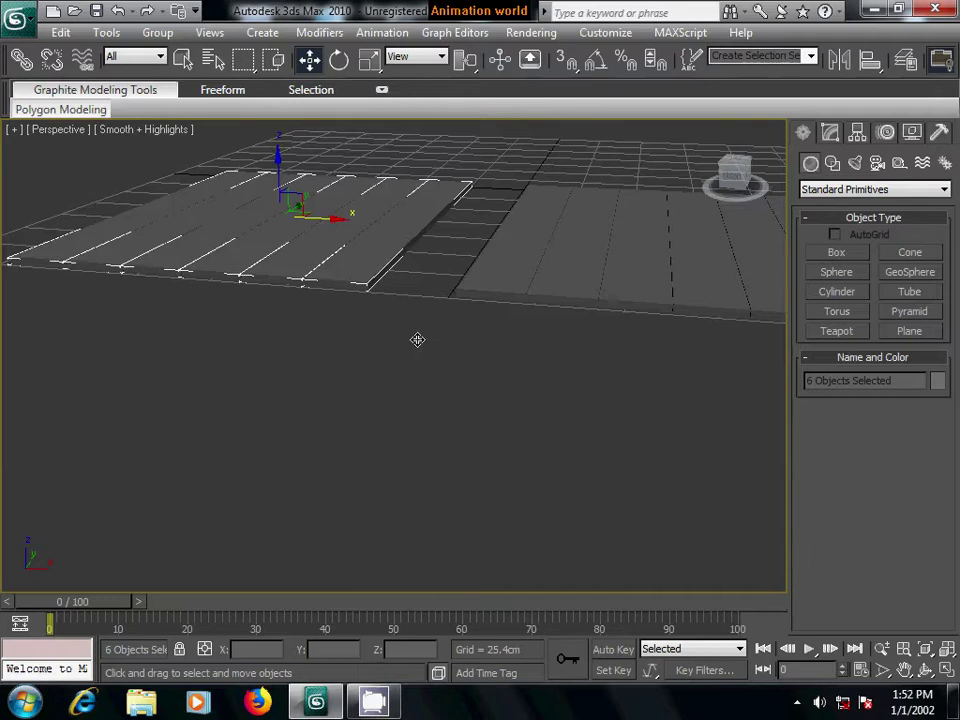
middle_click_drag(414, 287, 432, 371, "alt")
left_click_drag(316, 300, 306, 330, "shift")
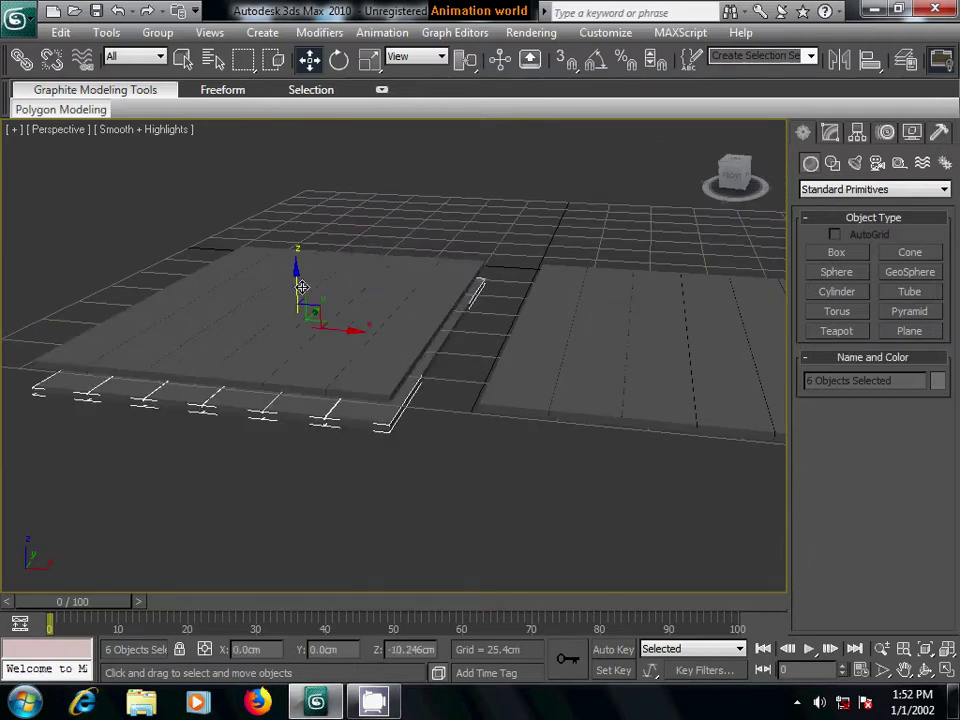
left_click(481, 429)
mouse_move(495, 401)
middle_mouse_down("alt")
mouse_move(508, 407)
mouse_move(362, 343)
middle_mouse_up("alt")
mouse_move(455, 429)
middle_mouse_down("alt")
mouse_move(414, 405)
mouse_move(319, 411)
mouse_move(457, 432)
middle_mouse_up("alt")
- Select six planks of one row one after another
left_click(210, 317)
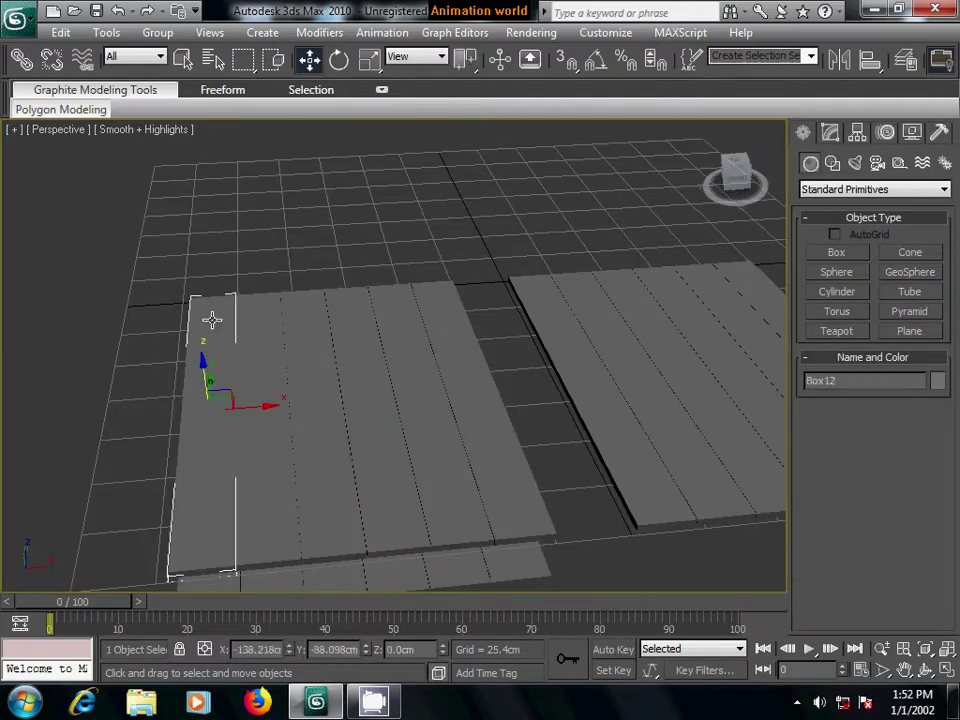
left_click(257, 317, "ctrl")
left_click(302, 317, "ctrl")
left_click(349, 317, "ctrl")
left_click(395, 317, "ctrl")
left_click(439, 317, "ctrl")
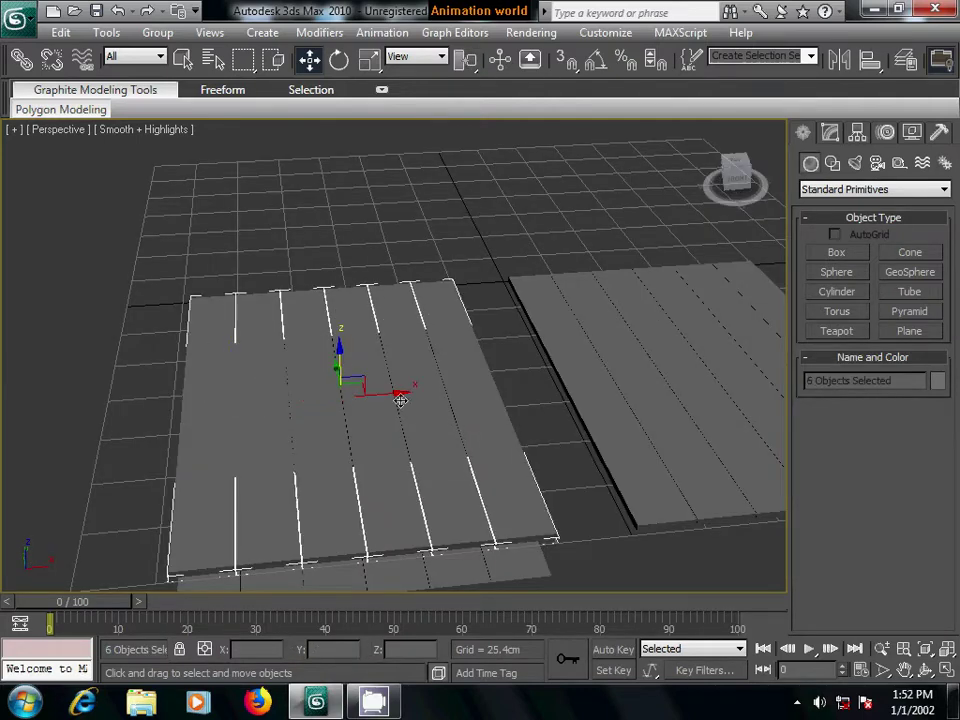
- Move the six selected planks along X and forward along Y so their ends meet the neighbouring row
middle_click_drag(274, 372, 364, 403, "alt")
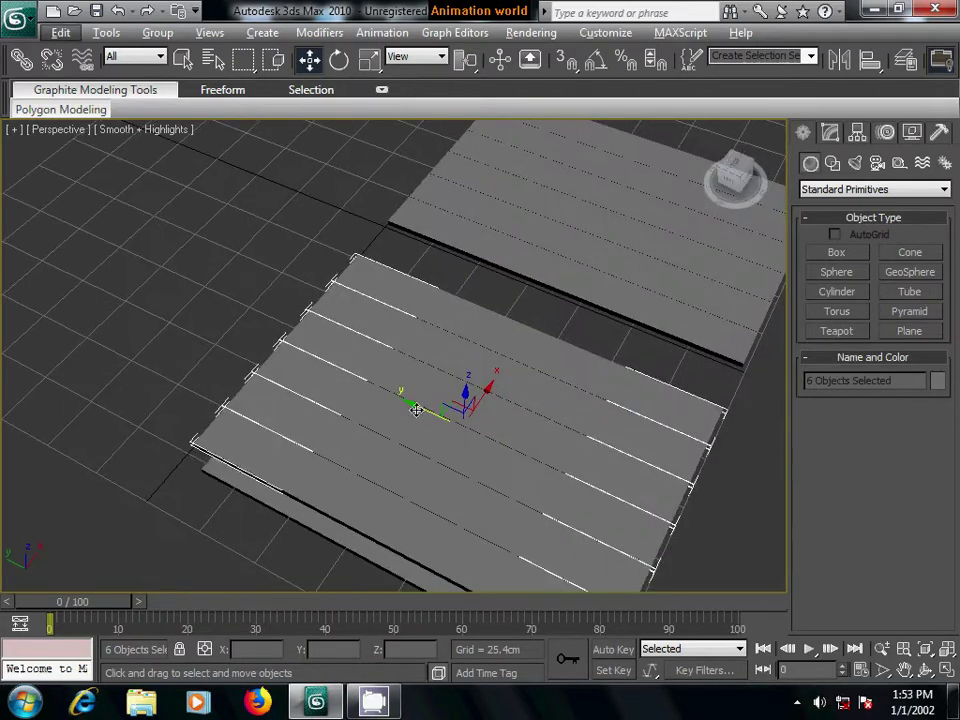
left_click_drag(411, 399, 84, 250)
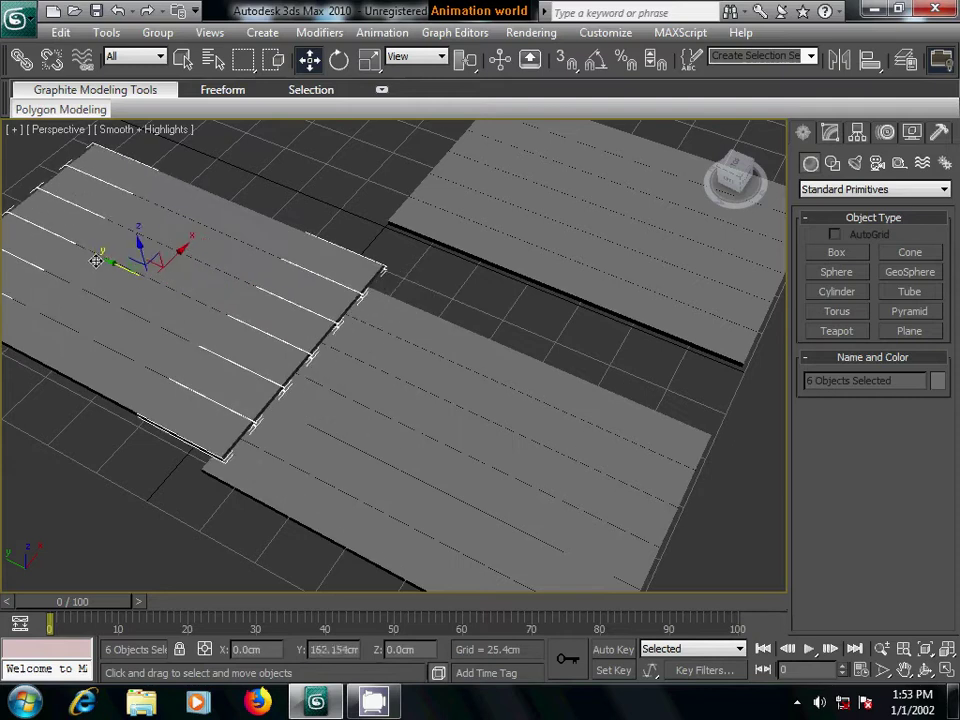
mouse_move(488, 390)
middle_mouse_down("alt")
mouse_move(407, 407)
mouse_move(514, 330)
mouse_move(497, 429)
middle_mouse_up("alt")
mouse_move(396, 244)
left_mouse_down()
mouse_move(448, 251)
mouse_move(448, 259)
mouse_move(425, 244)
left_mouse_up()
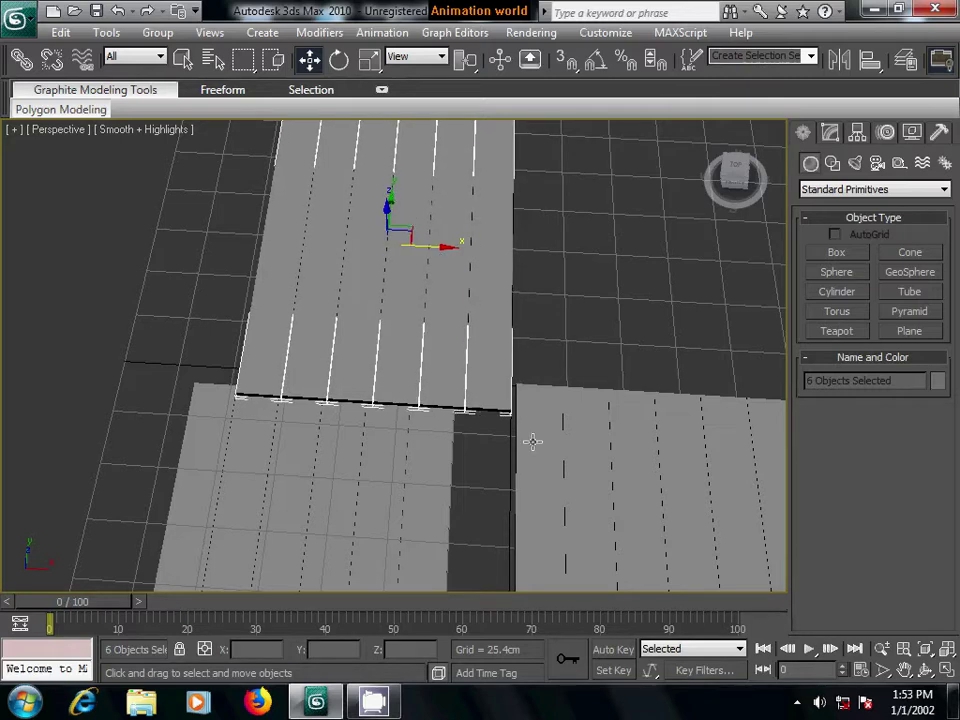
scroll(532, 441, "up", 1)
scroll(514, 435, "up", 3)
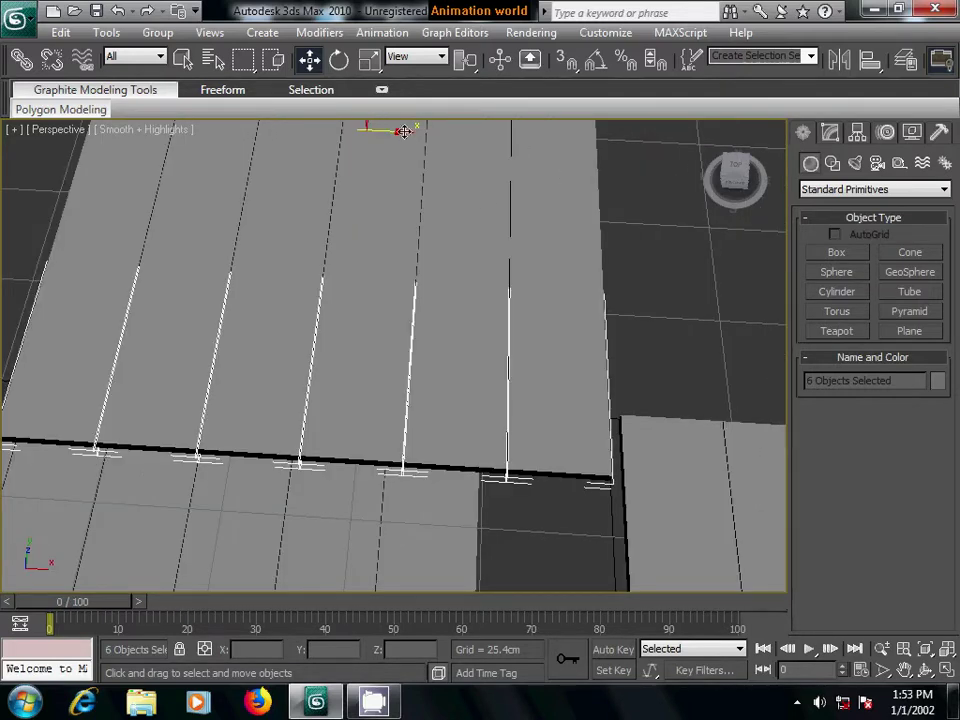
left_click_drag(403, 131, 493, 246)
middle_click_drag(493, 246, 484, 340)
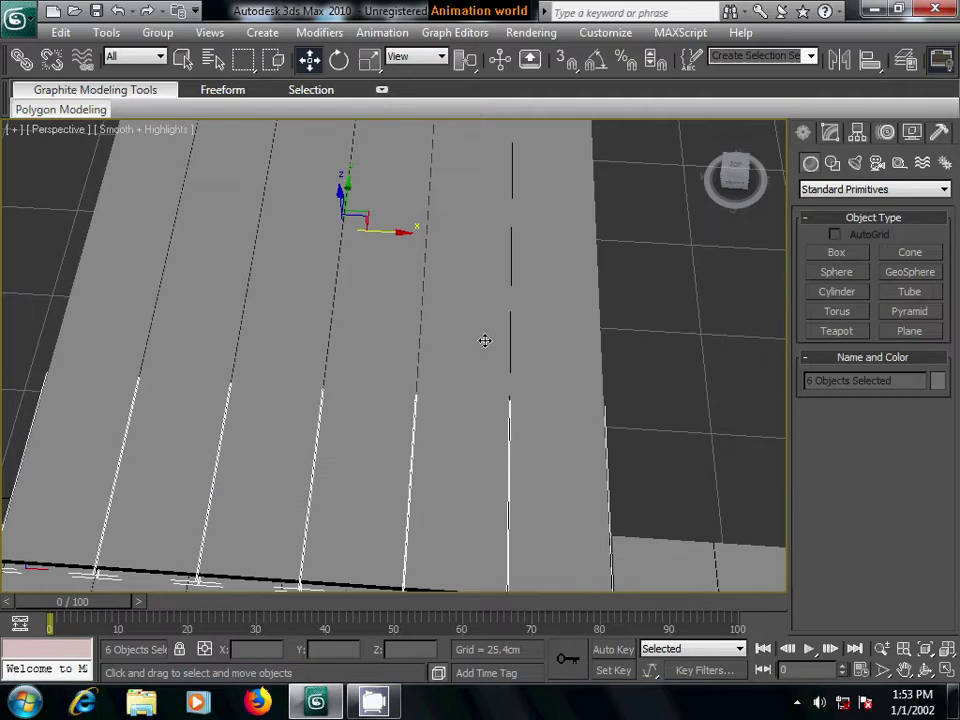
left_click_drag(346, 178, 337, 288)
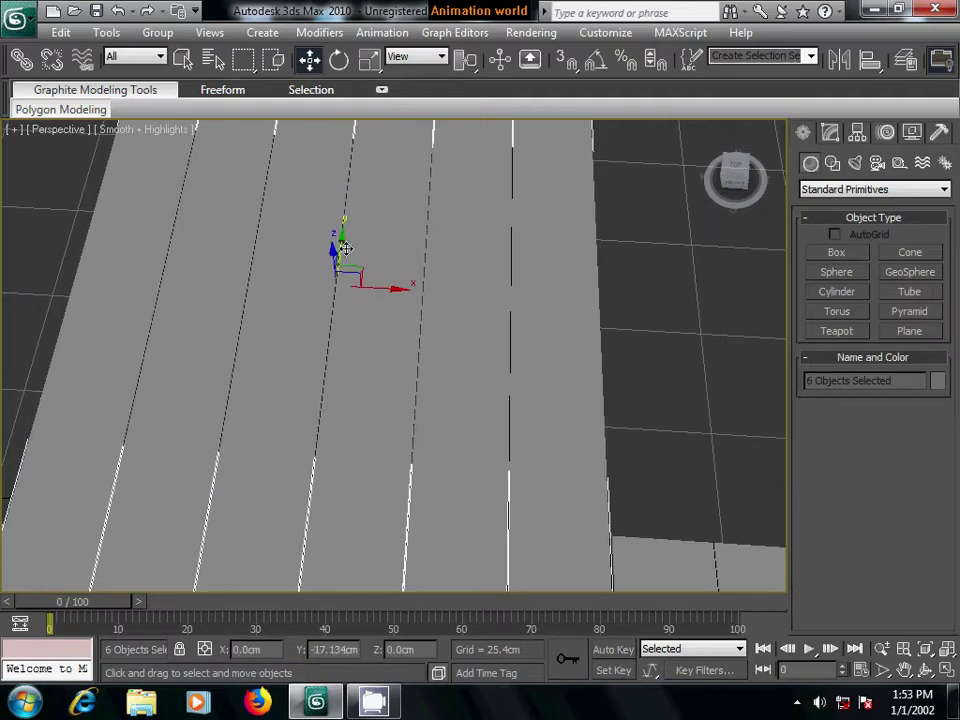
scroll(414, 227, "down", 5)
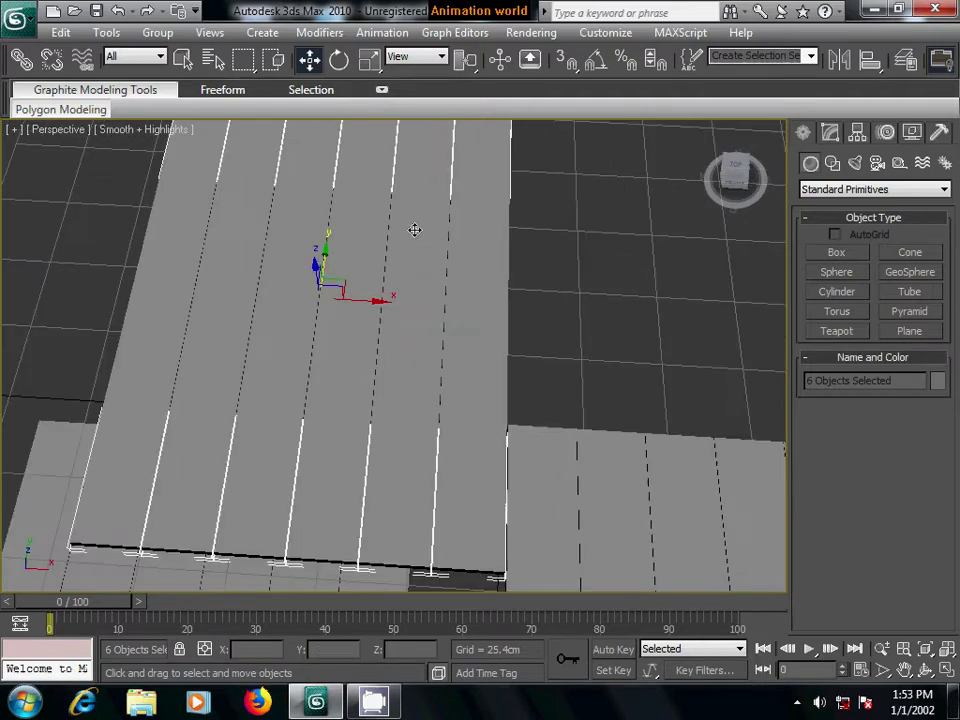
scroll(416, 229, "down", 1)
- Select Box11 and attach the neighbouring plank strip to it with Attach
middle_click_drag(476, 274, 424, 285, "alt")
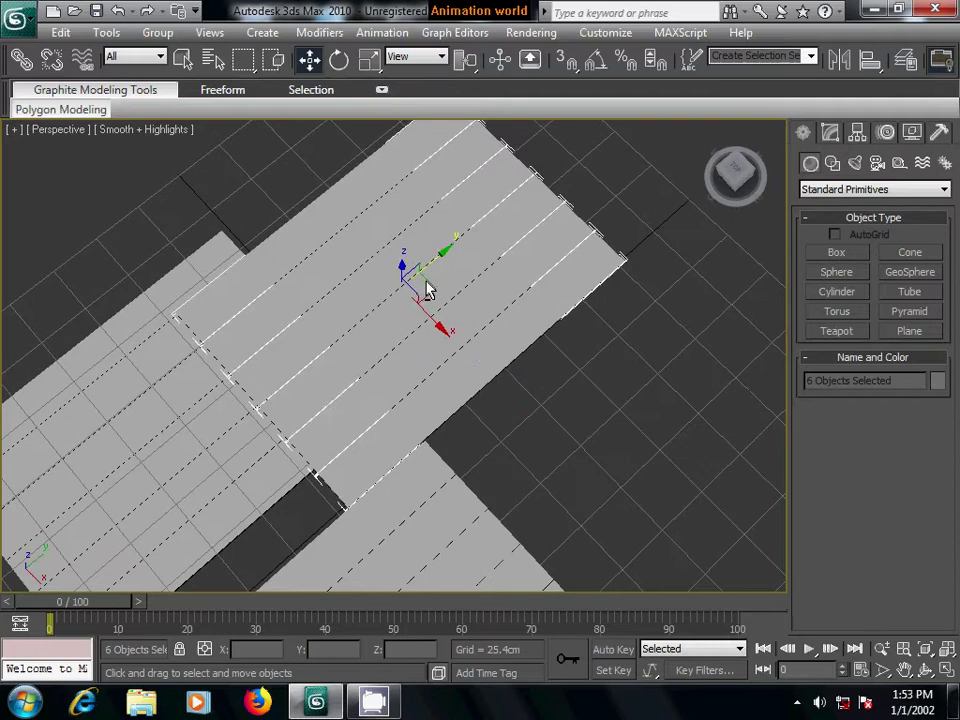
left_click(591, 300)
left_click(570, 300)
left_click(834, 134)
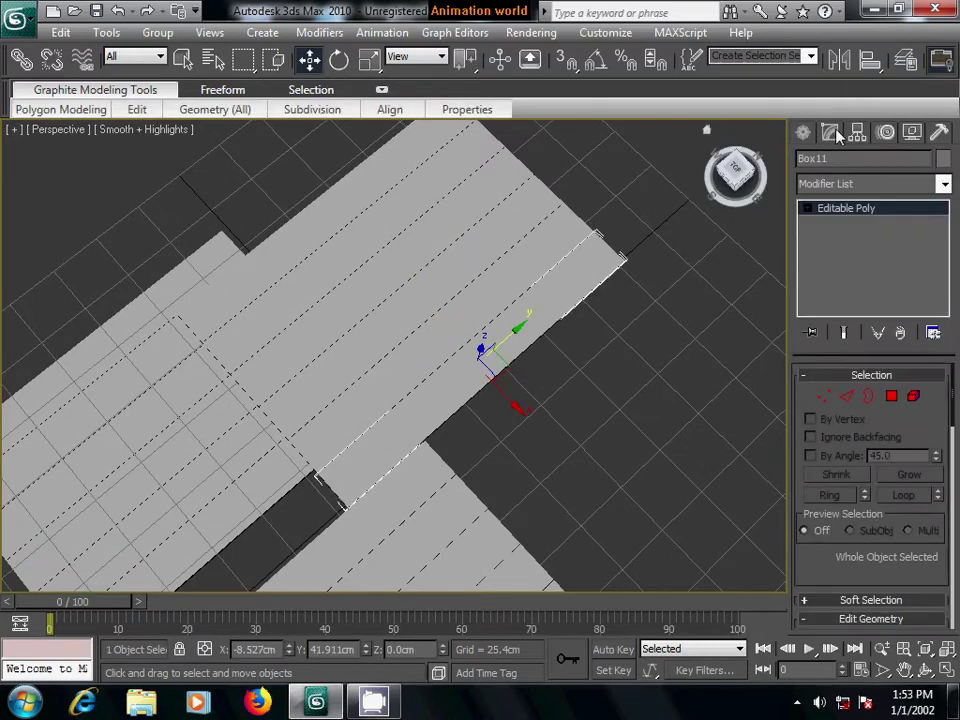
scroll(895, 470, "down", 5)
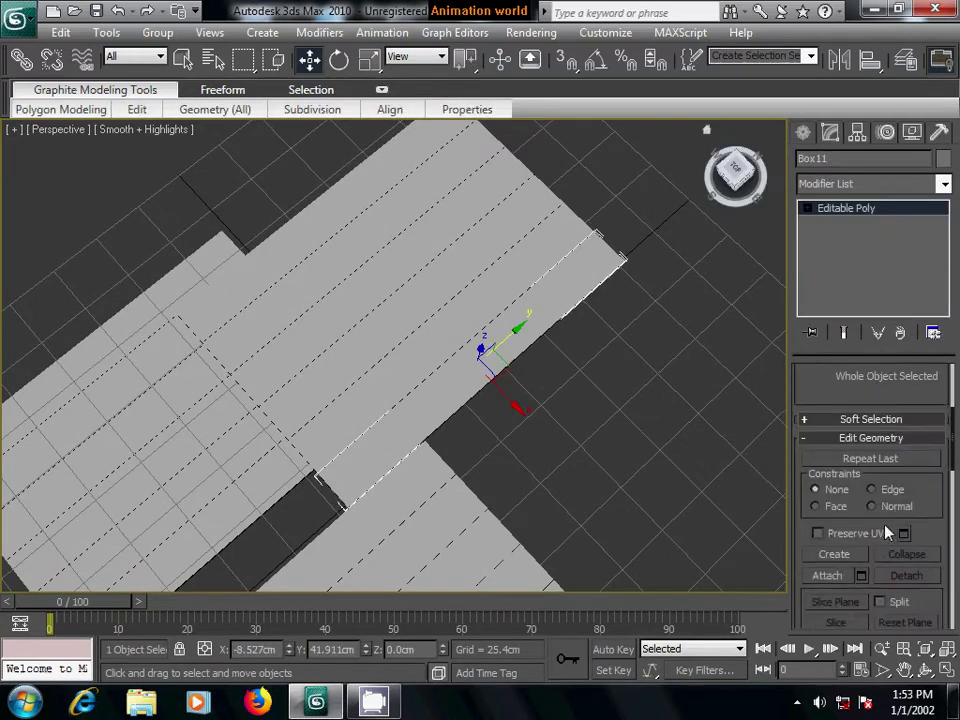
scroll(870, 525, "down", 3)
left_click(855, 520)
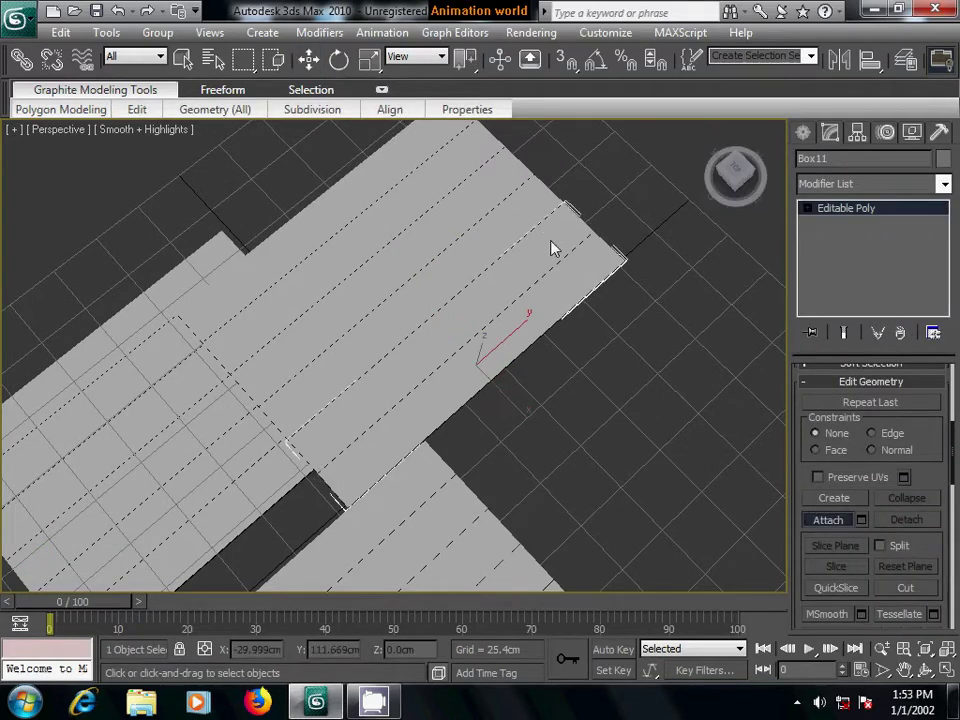
left_click(425, 158)
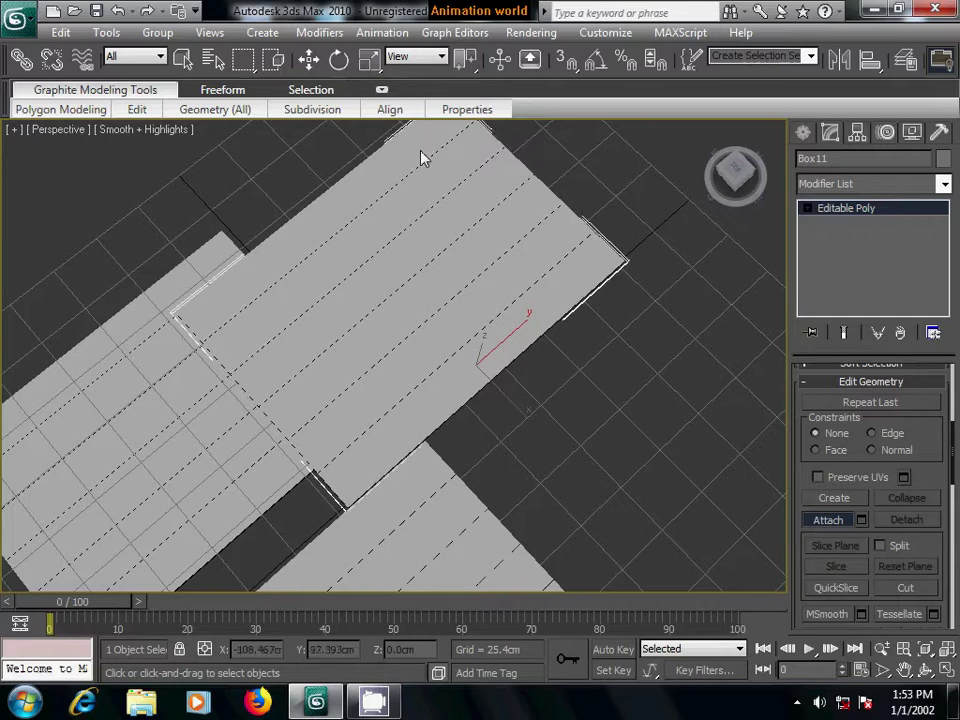
- End attaching and switch Box11 to Vertex sub-object level
left_click(803, 132)
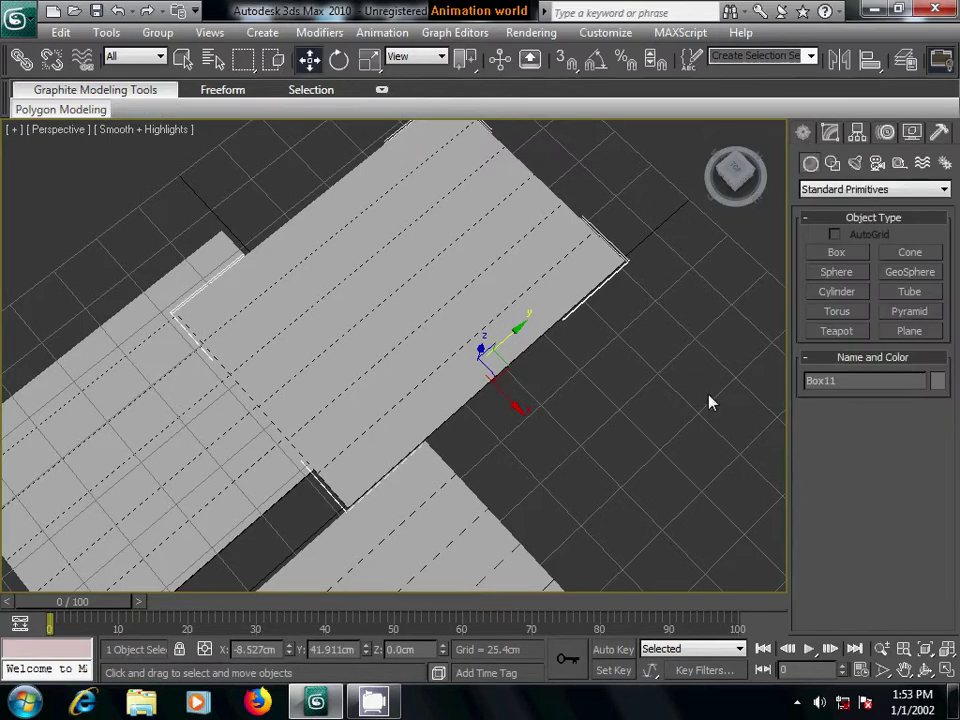
left_click(829, 134)
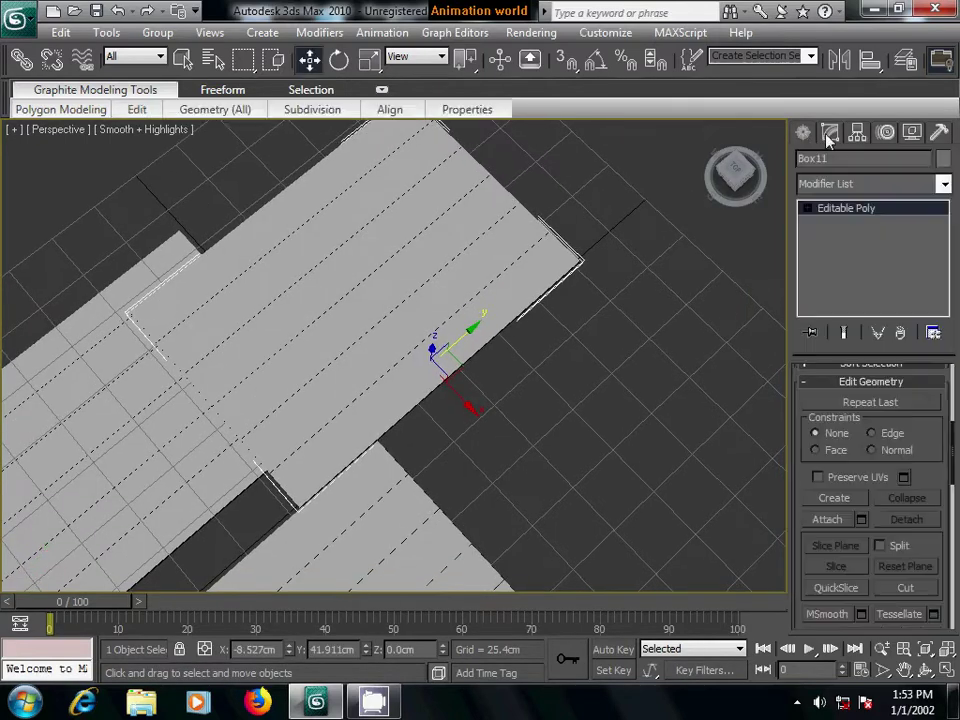
left_click(808, 209)
left_click(836, 224)
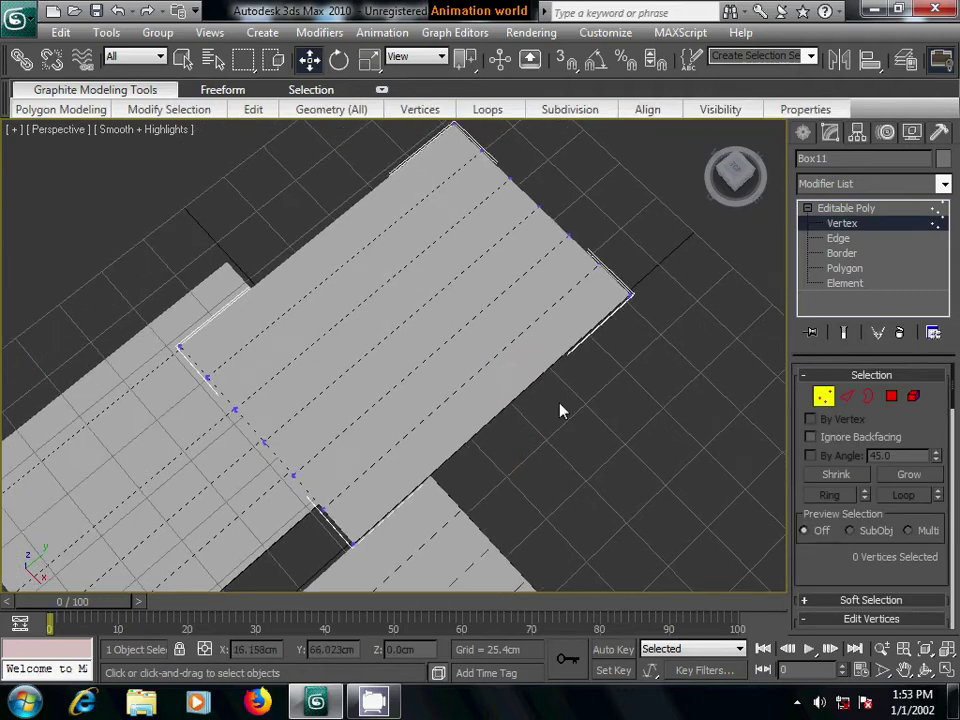
- At Polygon level, select the two front end faces of Box11
scroll(560, 410, "up", 5)
scroll(598, 381, "down", 2)
middle_click_drag(579, 332, 337, 438)
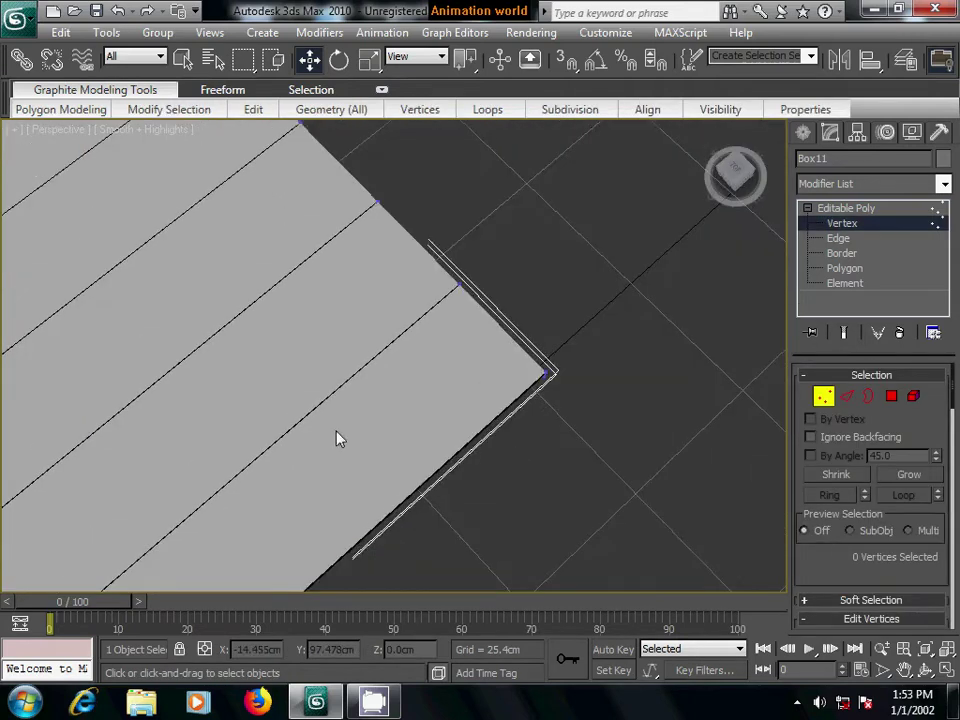
mouse_move(672, 410)
middle_mouse_down("alt")
mouse_move(514, 392)
mouse_move(568, 366)
mouse_move(912, 416)
middle_mouse_up("alt")
key("4")
middle_click_drag(660, 471, 611, 435, "alt")
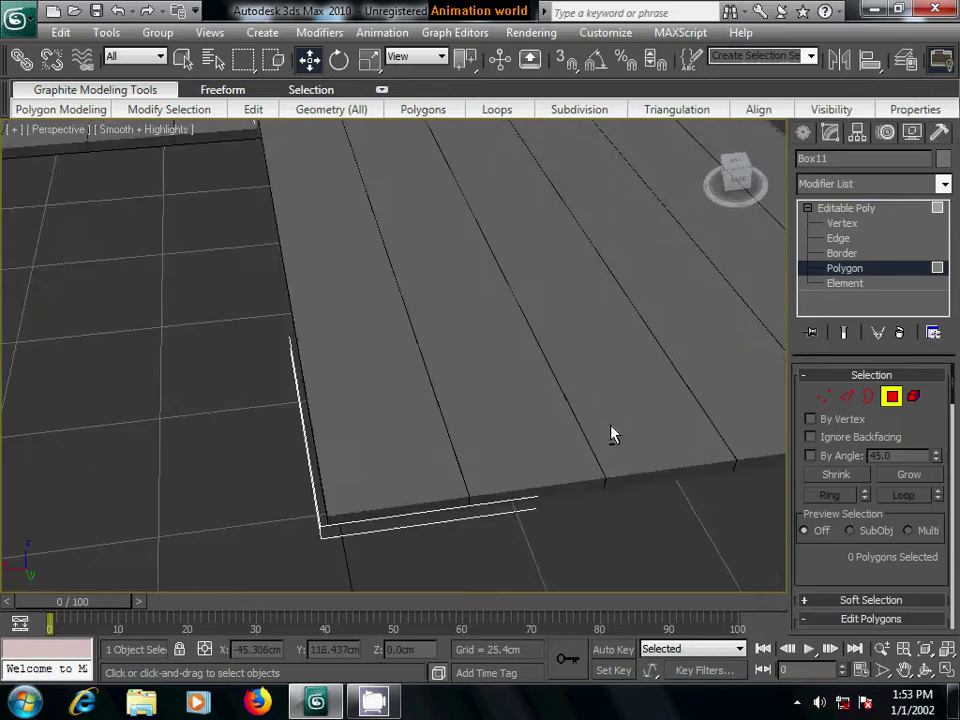
left_click(564, 503)
left_click(390, 522, "ctrl")
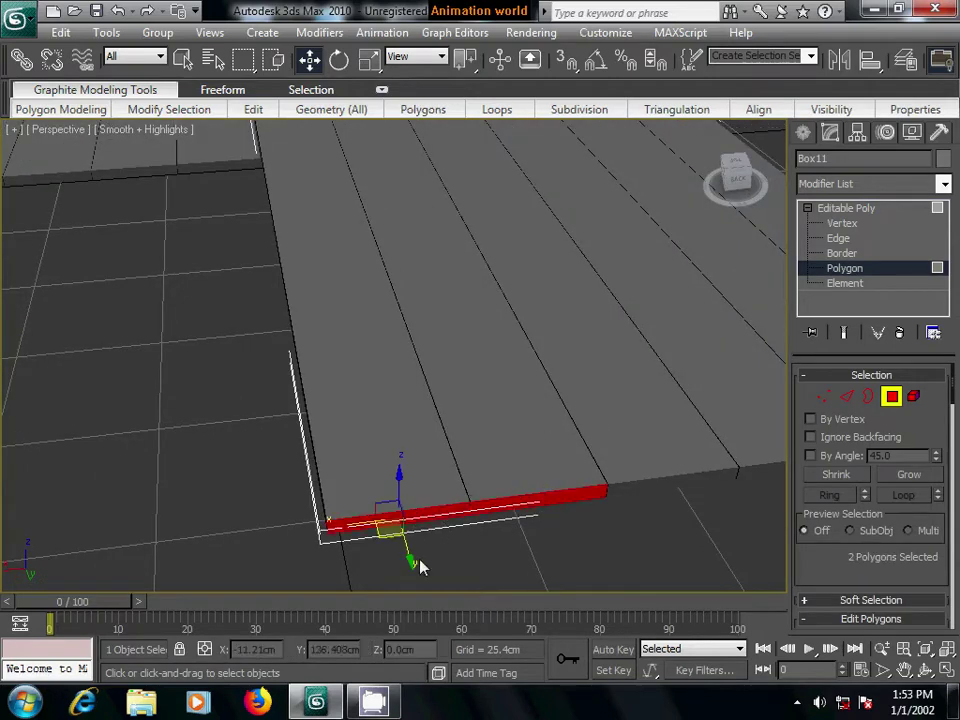
- Drag the end faces along Y until they sit flush against the neighbouring boards
left_click_drag(422, 561, 328, 195)
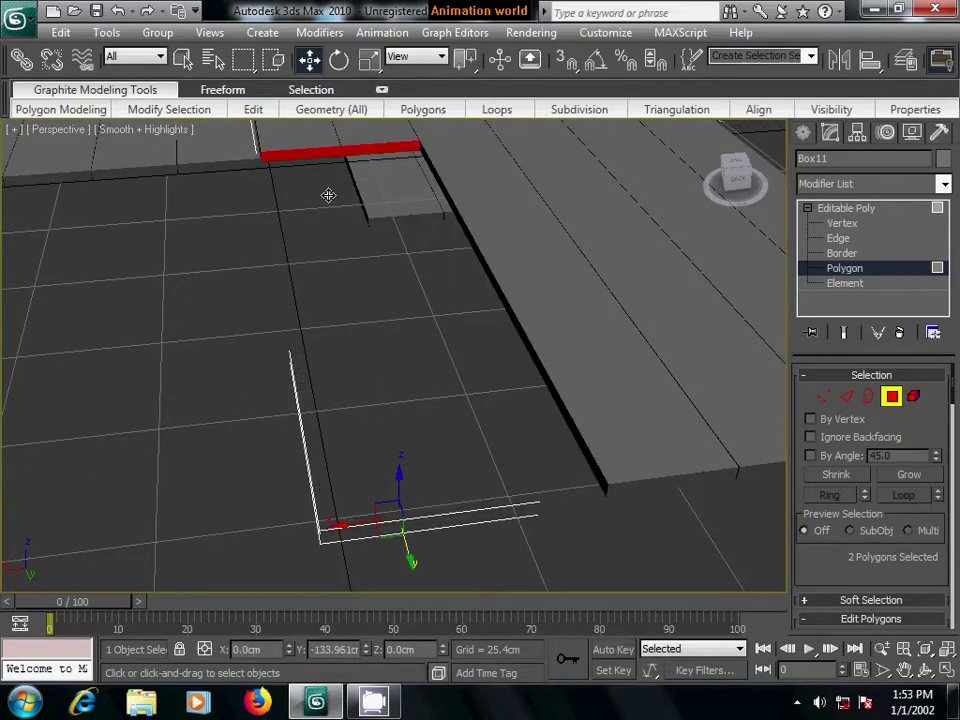
mouse_move(368, 446)
middle_mouse_down("alt")
mouse_move(467, 467)
mouse_move(302, 429)
mouse_move(621, 437)
mouse_move(522, 421)
middle_mouse_up("alt")
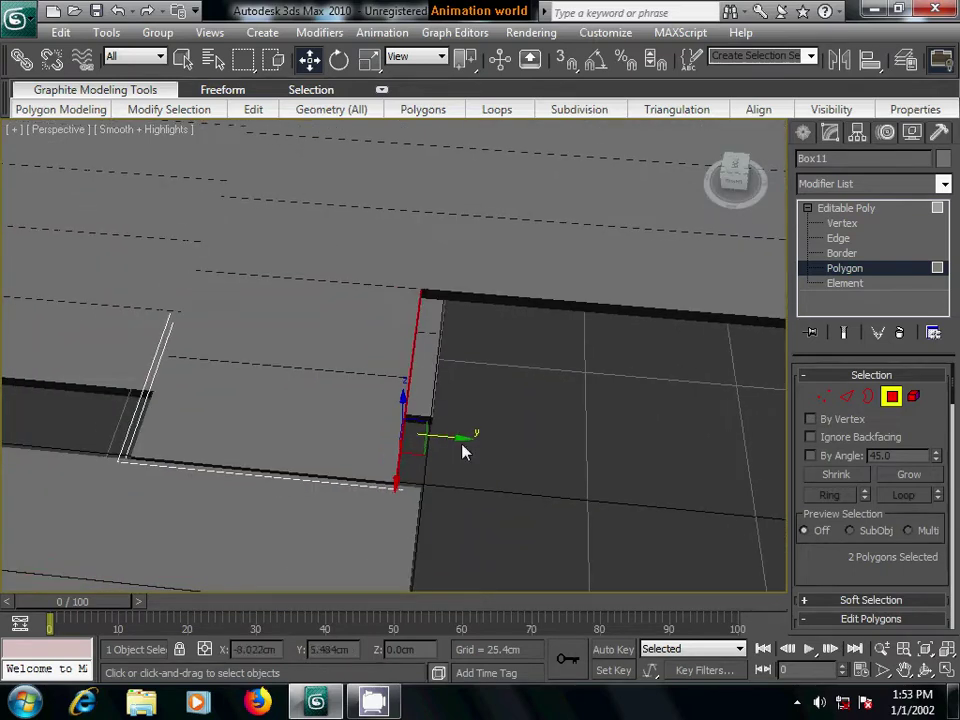
left_click_drag(465, 436, 483, 446)
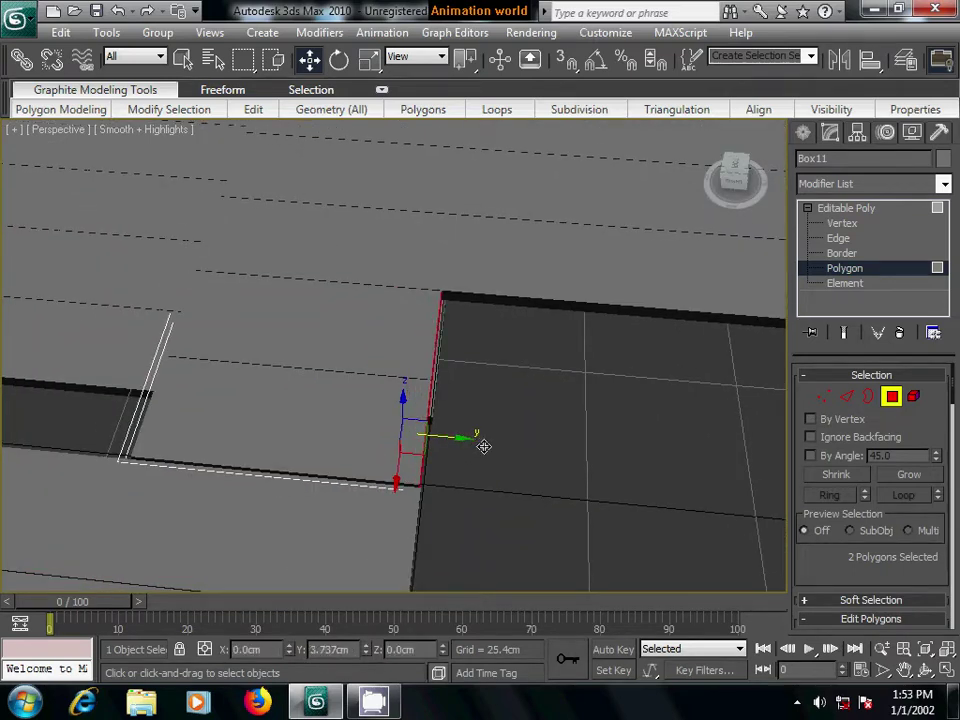
mouse_move(483, 446)
middle_mouse_down("alt")
mouse_move(553, 441)
mouse_move(326, 441)
mouse_move(454, 418)
mouse_move(439, 422)
mouse_move(480, 341)
mouse_move(448, 461)
mouse_move(478, 394)
middle_mouse_up("alt")
scroll(478, 394, "down", 2)
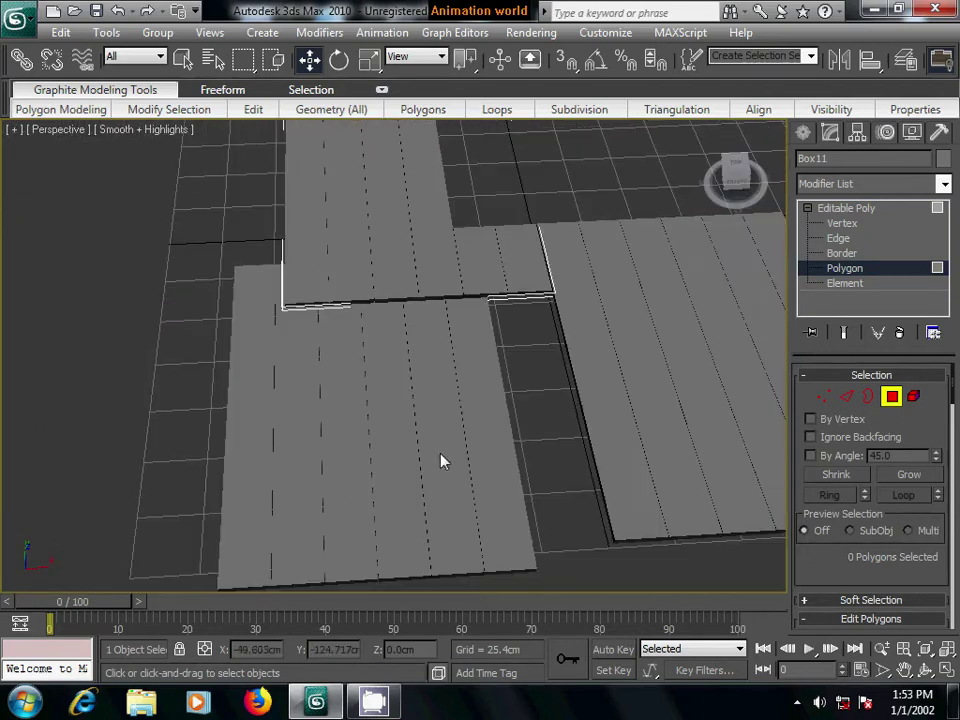
- Move plank Box16 10 cm along Y, from -88.098 to -98.098 cm
left_click(803, 132)
mouse_move(615, 379)
middle_mouse_down()
mouse_move(583, 347)
mouse_move(615, 332)
middle_mouse_up()
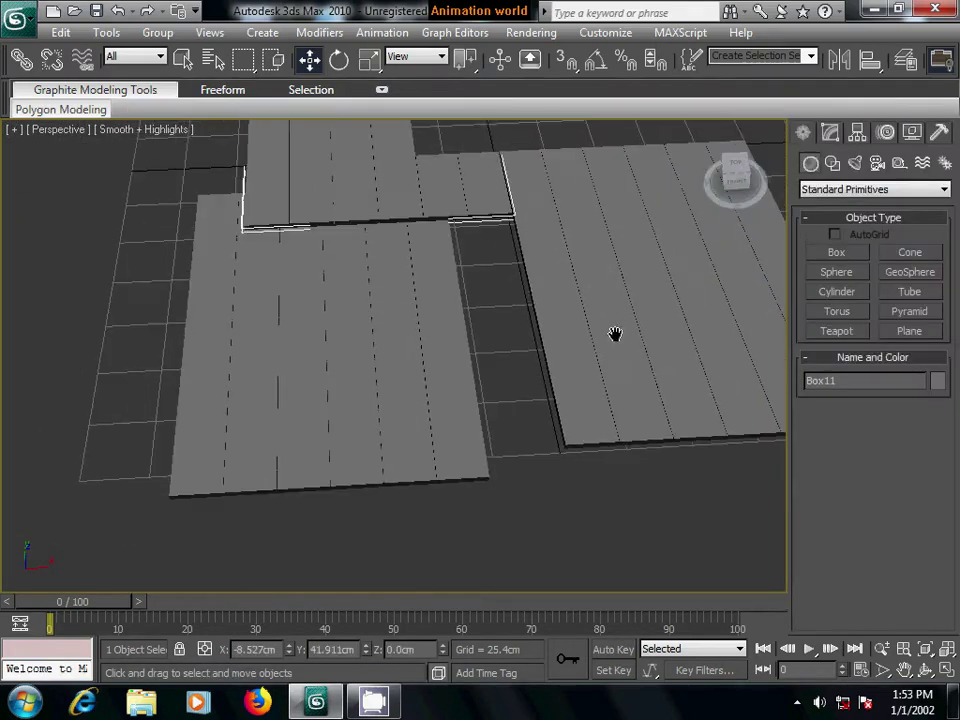
mouse_move(145, 340)
left_mouse_down()
mouse_move(476, 463)
mouse_move(497, 506)
left_mouse_up()
mouse_move(418, 497)
middle_mouse_down("alt")
mouse_move(420, 464)
mouse_move(466, 447)
middle_mouse_up("alt")
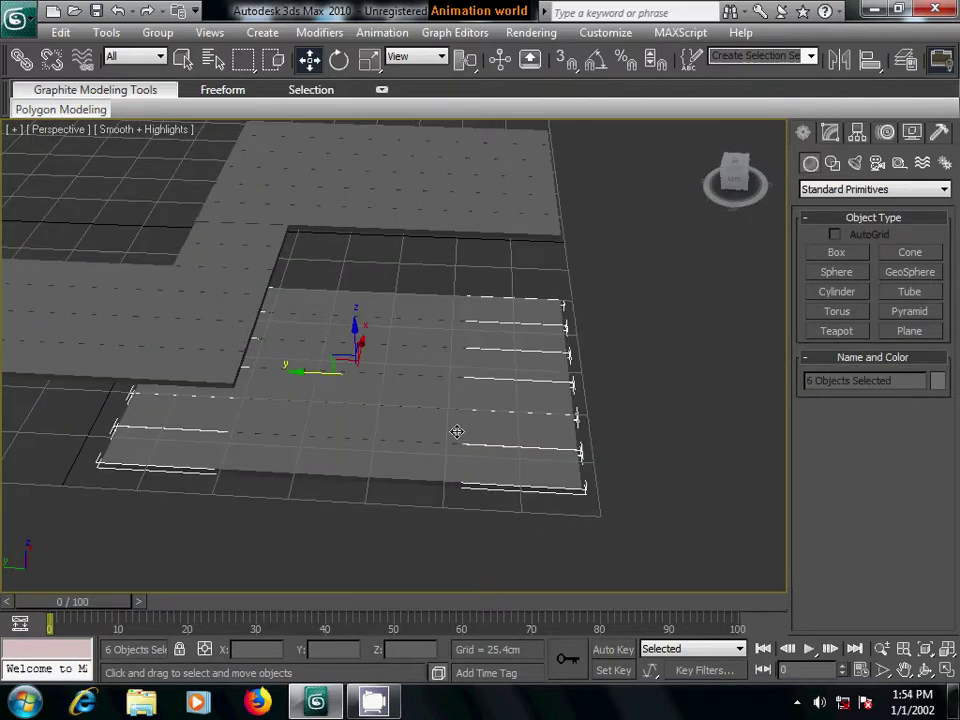
middle_click_drag(394, 456, 401, 465)
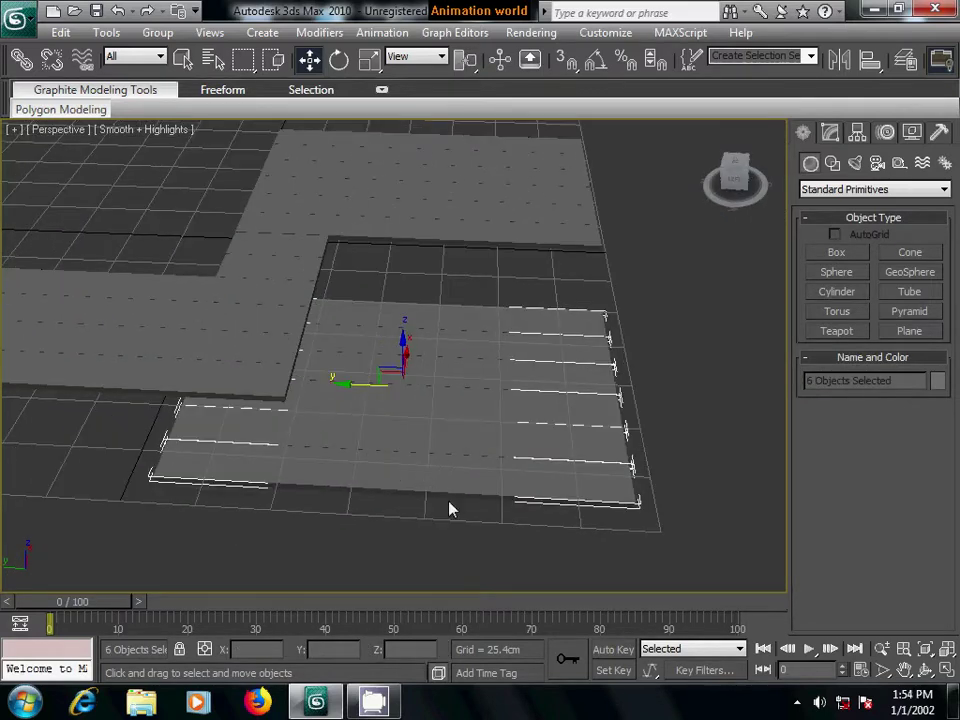
left_click(404, 340)
middle_click_drag(454, 431, 452, 454, "alt")
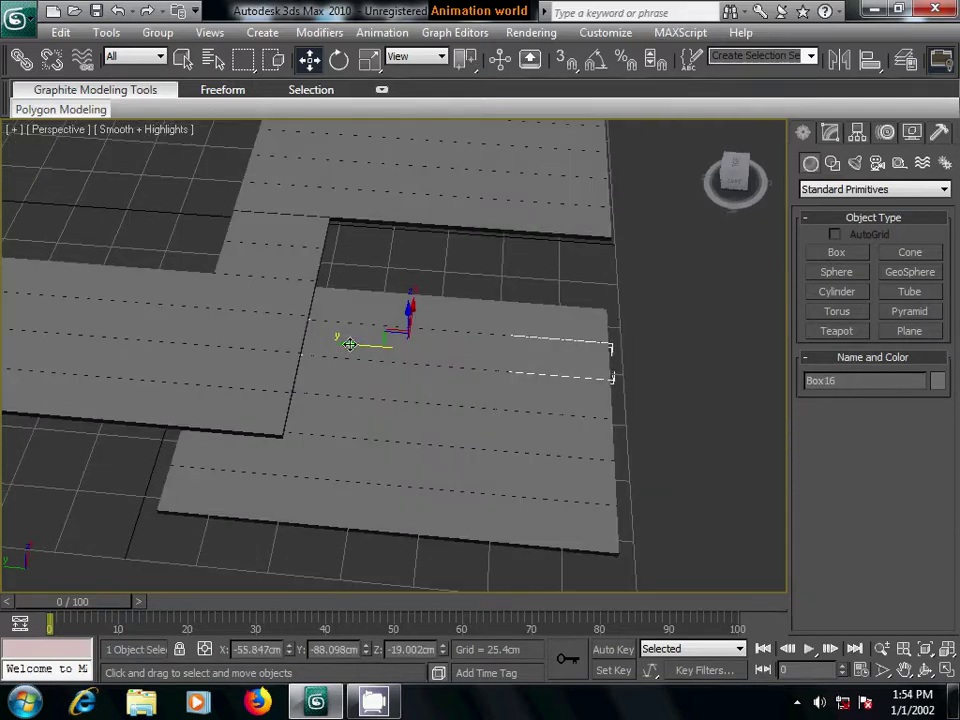
left_click_drag(354, 344, 364, 345)
- Region-select the six front boards and shift them slightly along X
left_click(707, 452)
left_click_drag(658, 302, 515, 568)
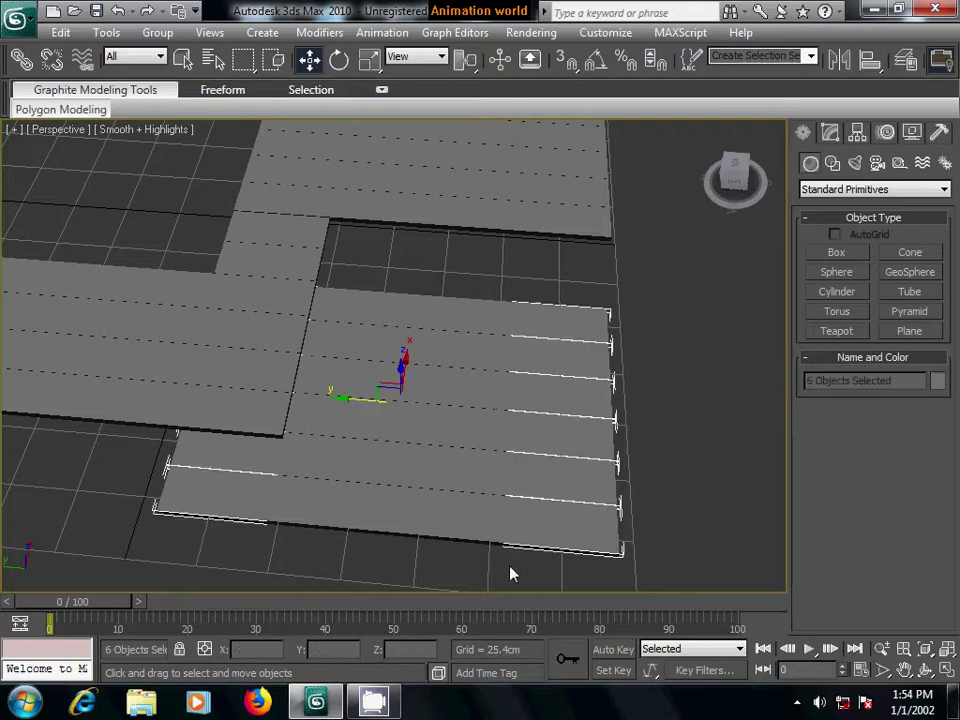
left_click_drag(363, 398, 353, 400)
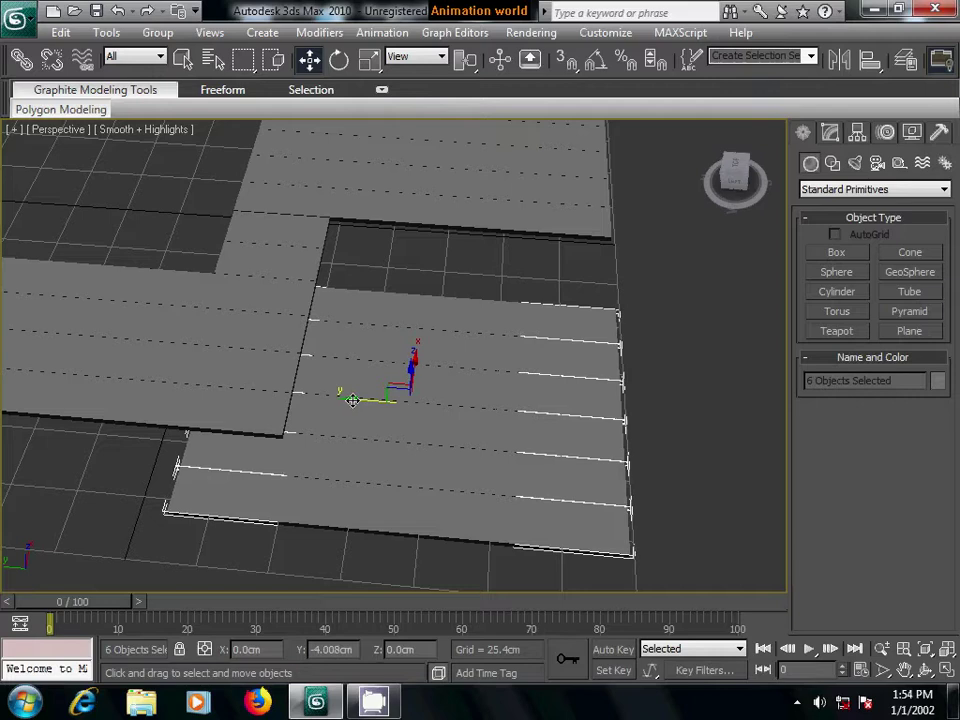
left_click_drag(353, 400, 349, 397)
middle_click_drag(645, 469, 630, 396, "alt")
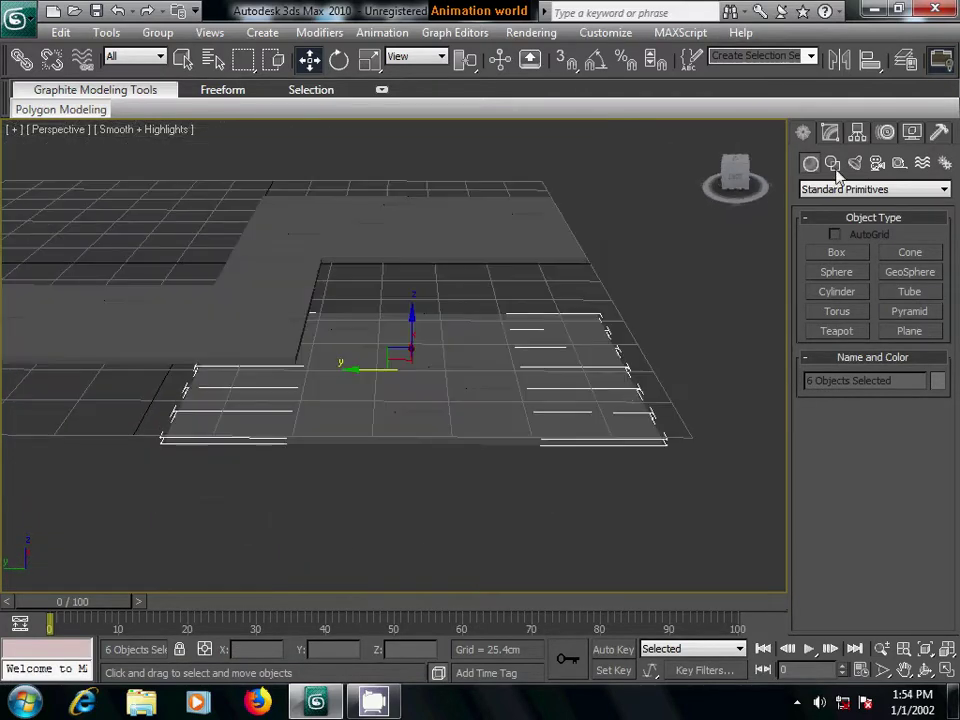
- Select the bottom board Box18 and enable Attach in Edit Geometry
left_click(831, 134)
left_click(694, 389)
left_click(604, 431)
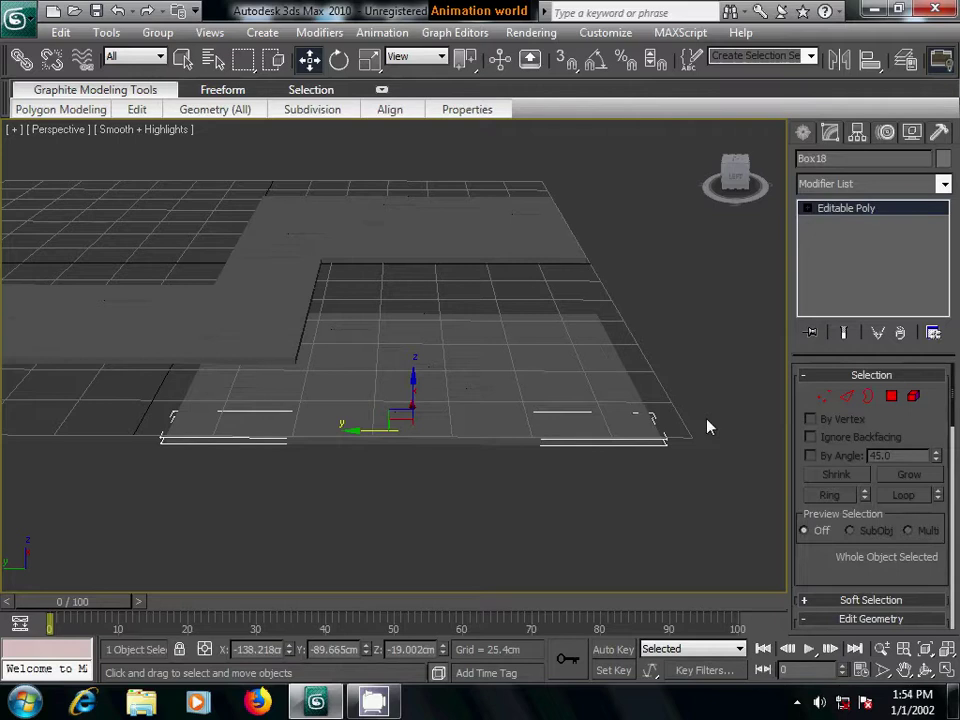
scroll(836, 510, "down", 1)
scroll(836, 510, "down", 4)
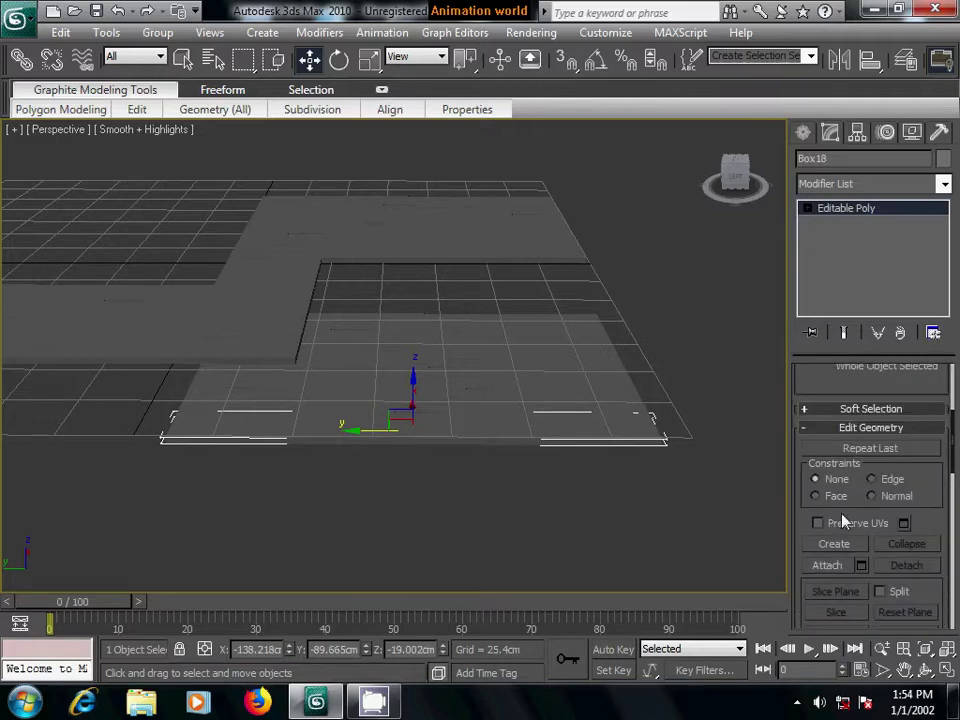
left_click(834, 566)
scroll(461, 420, "up", 3)
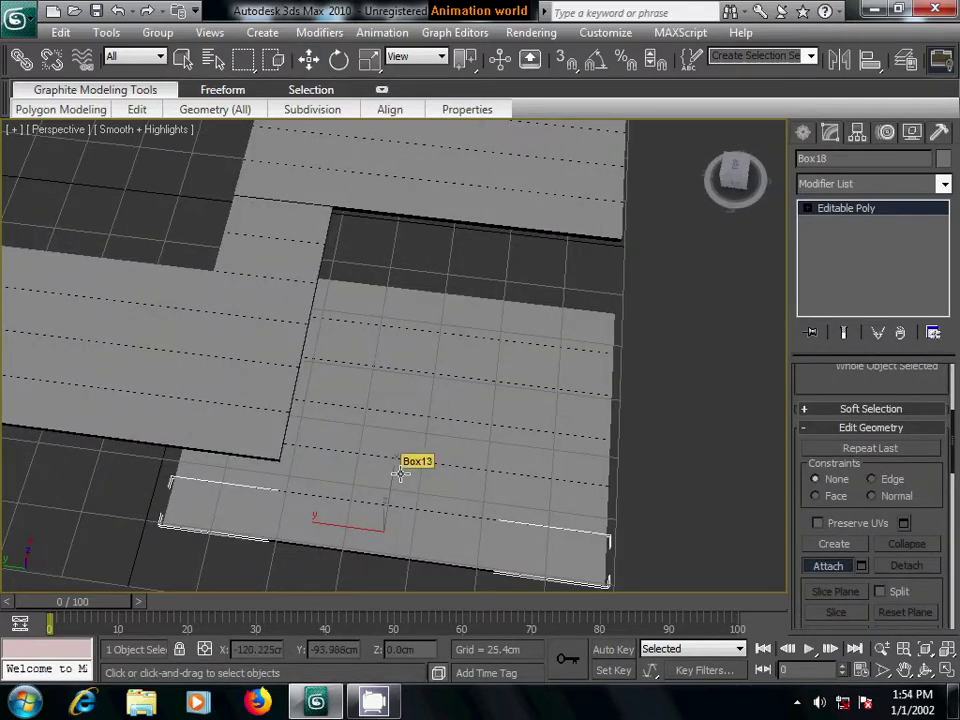
- Attach the four boards above to Box18, then switch to Vertex level
left_click(400, 473)
left_click(418, 420)
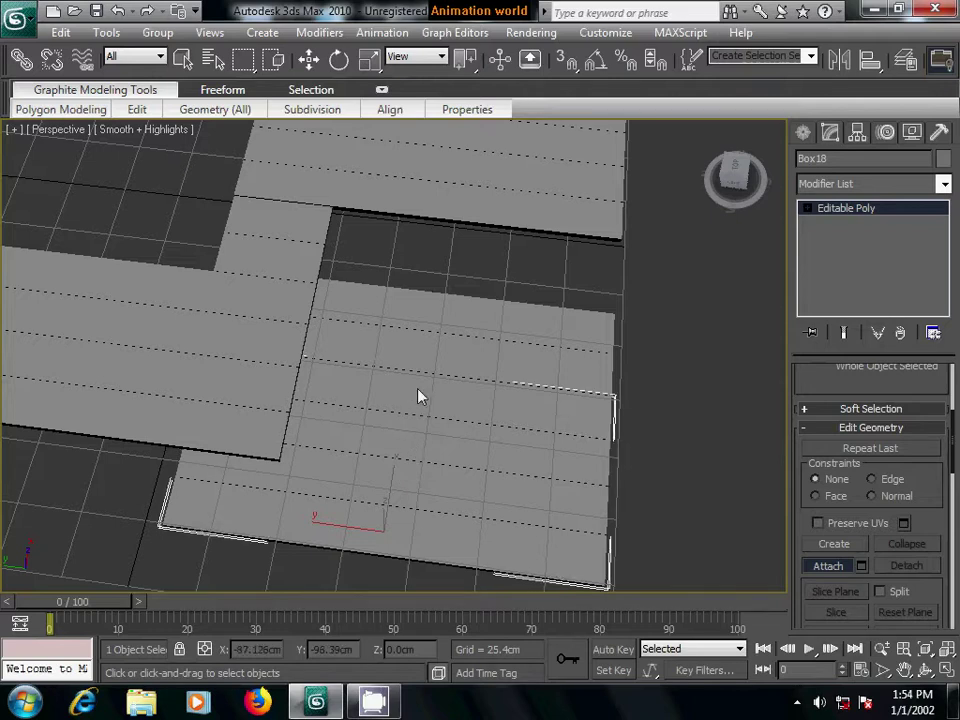
left_click(420, 370)
left_click(420, 330)
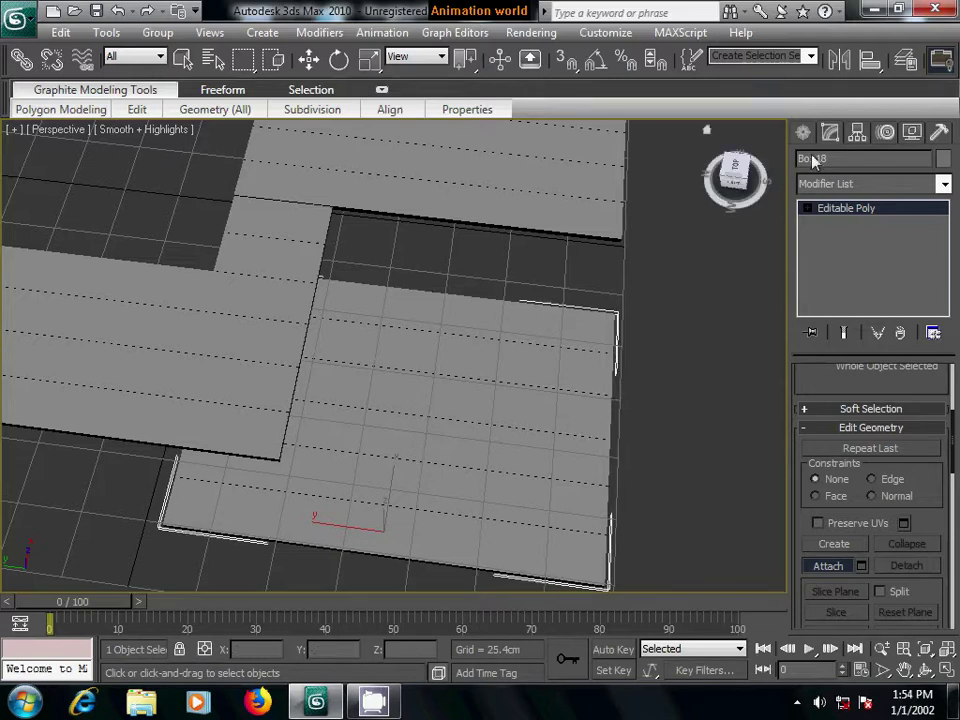
left_click(804, 208)
left_click(842, 223)
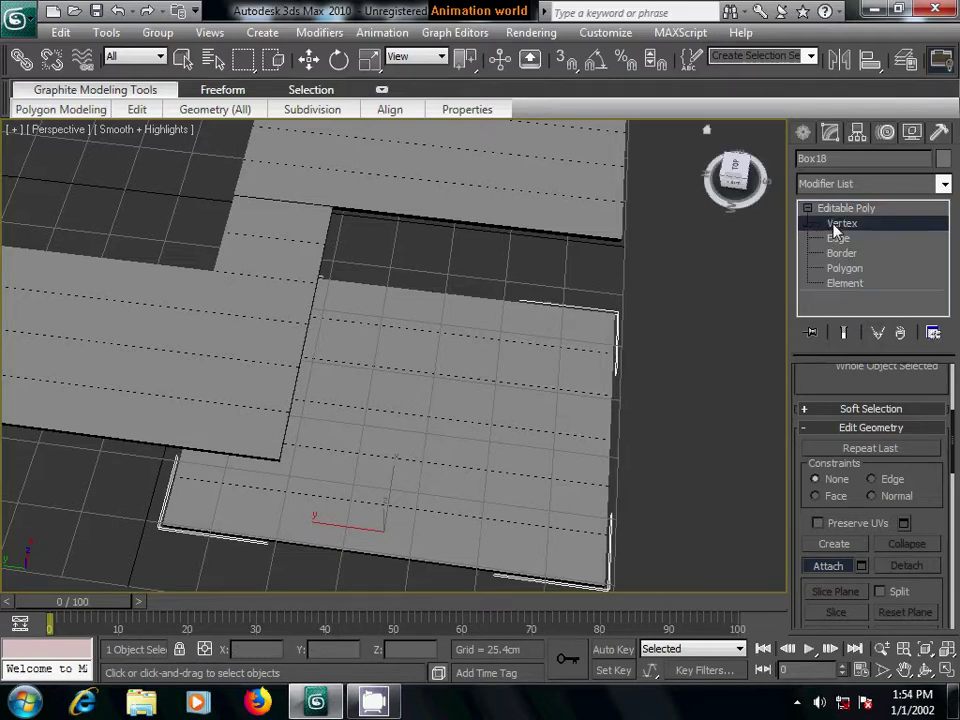
middle_click_drag(431, 377, 533, 260)
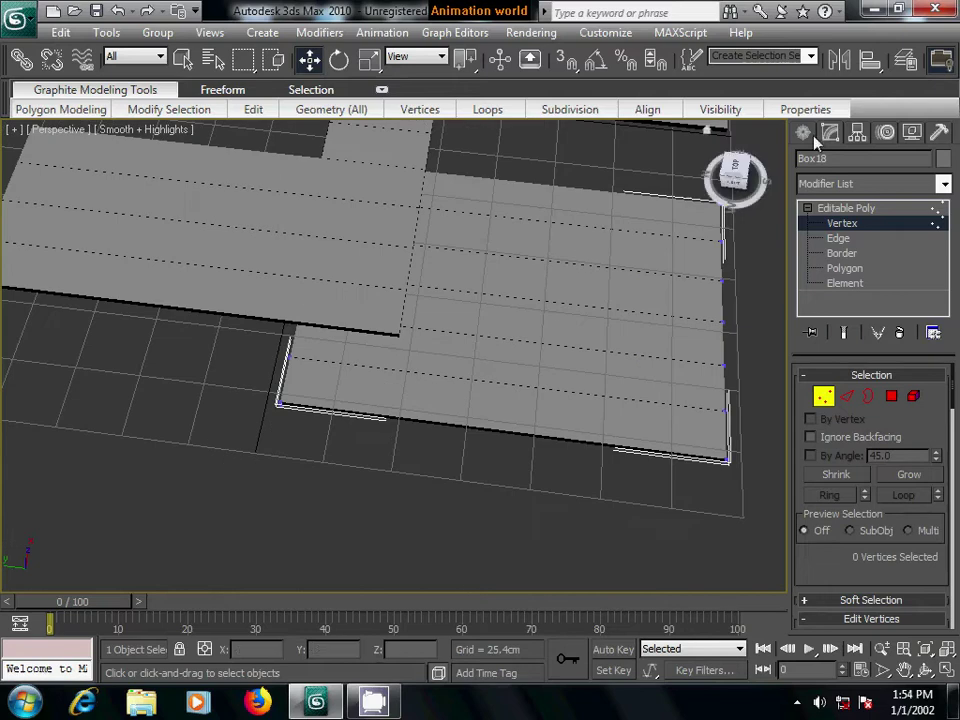
- Bring both floor slabs into view and show edged faces in the viewport
left_click(810, 132)
middle_click_drag(677, 294, 370, 318)
scroll(373, 325, "down", 3)
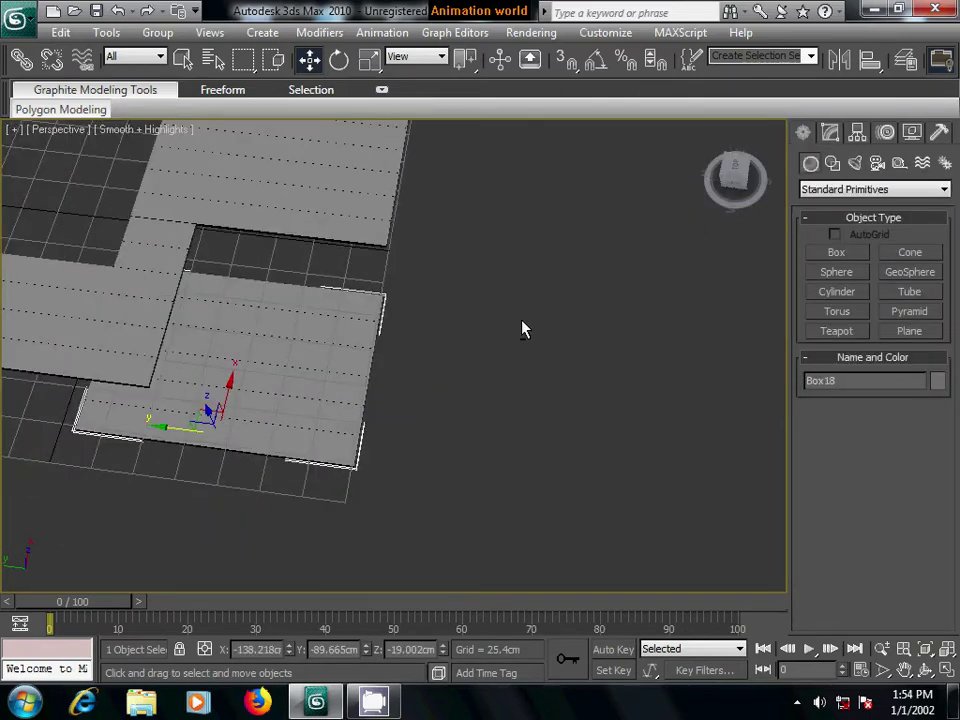
mouse_move(521, 328)
middle_mouse_down("alt")
mouse_move(450, 311)
mouse_move(437, 259)
mouse_move(480, 347)
middle_mouse_up("alt")
scroll(480, 347, "up", 4)
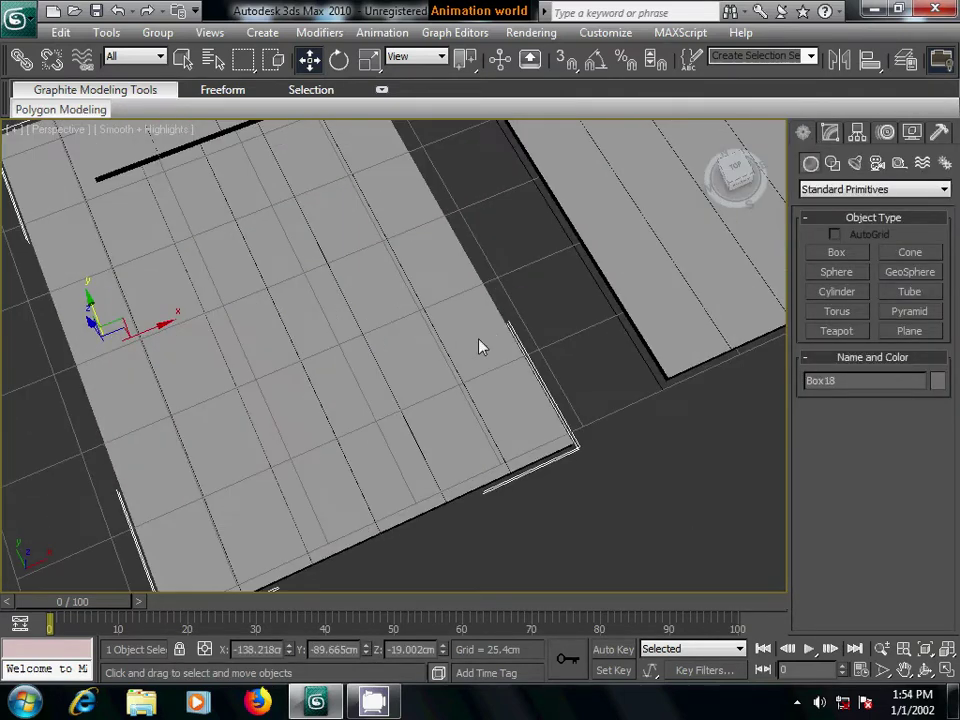
key("alt+r")
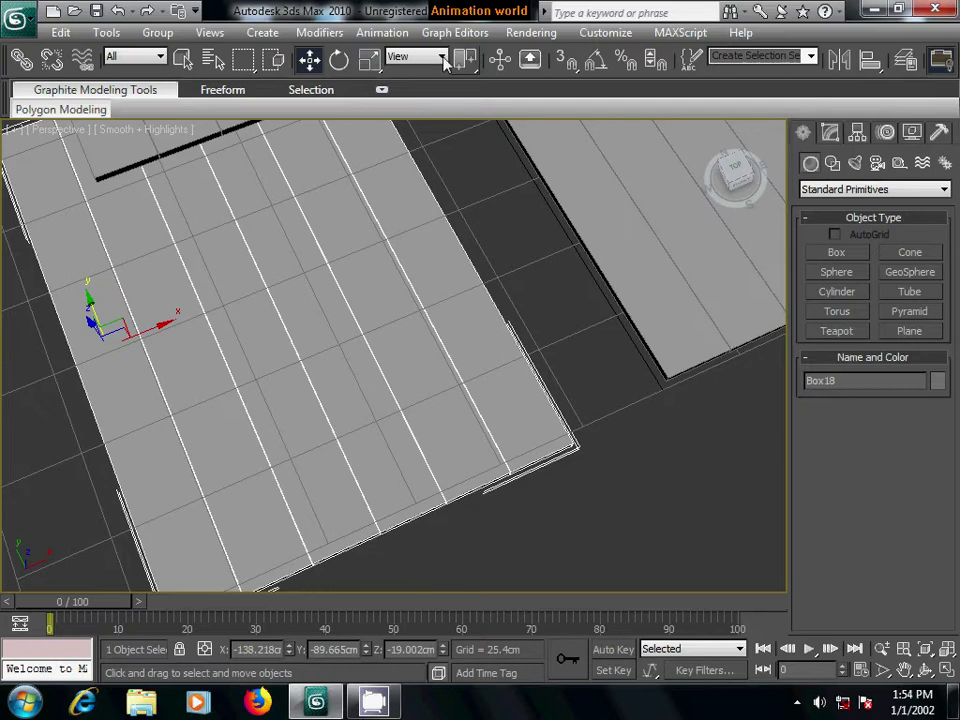
- Rotate the Box18 slab 90 degrees about its Z axis
left_click(338, 62)
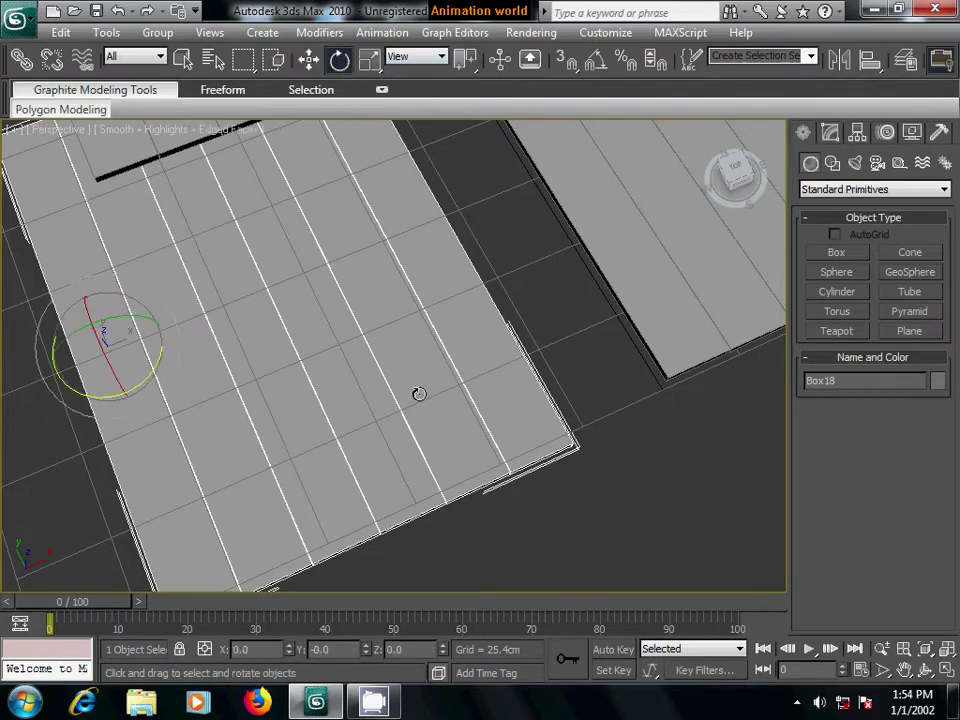
left_click_drag(132, 389, 89, 393)
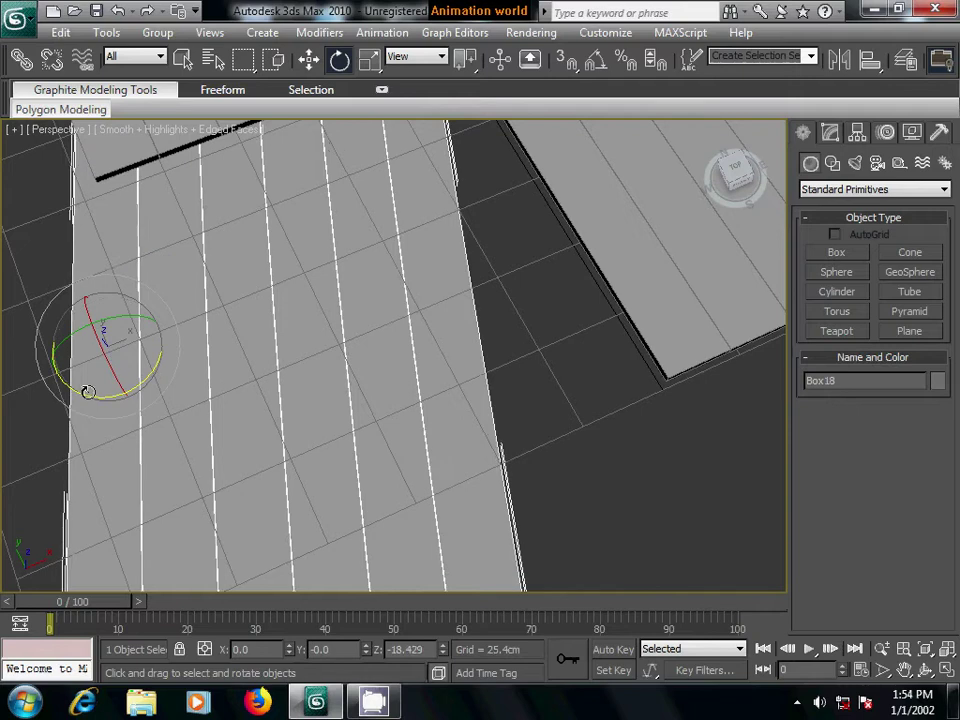
right_click(86, 390)
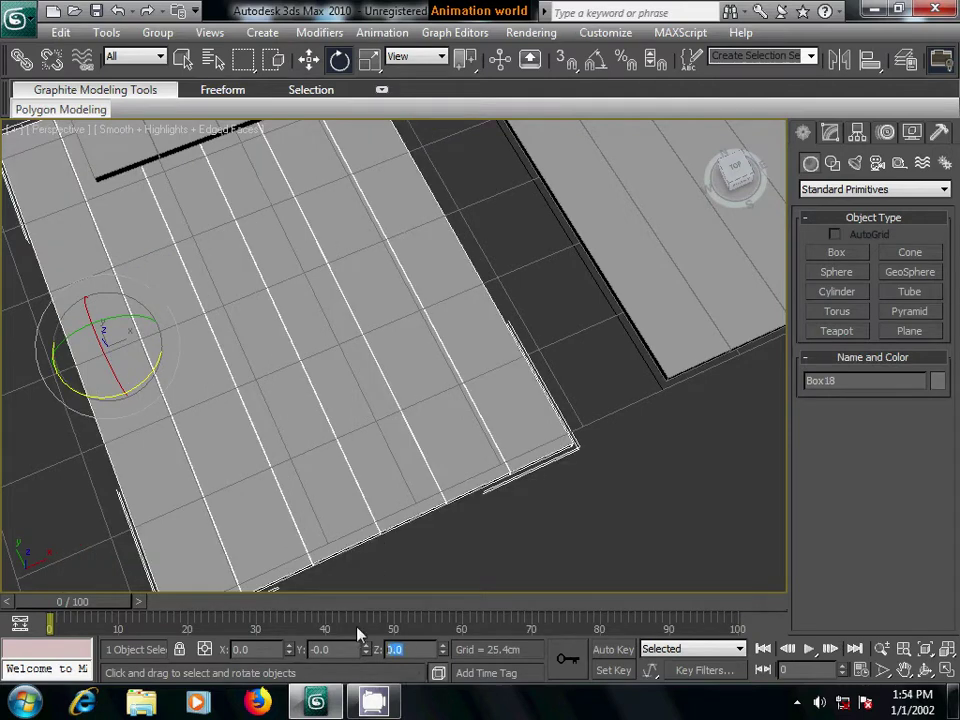
type("90")
key("Return")
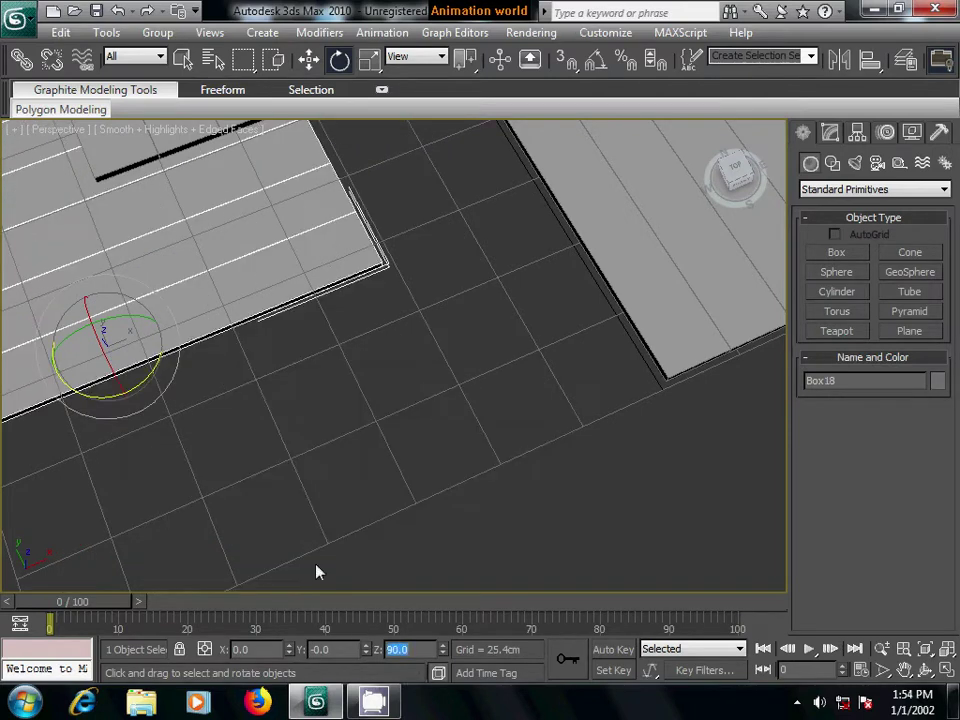
- Nudge the rotated slab along X to about -88.92 cm
left_click(308, 59)
scroll(410, 355, "up", 3)
scroll(370, 328, "up", 2)
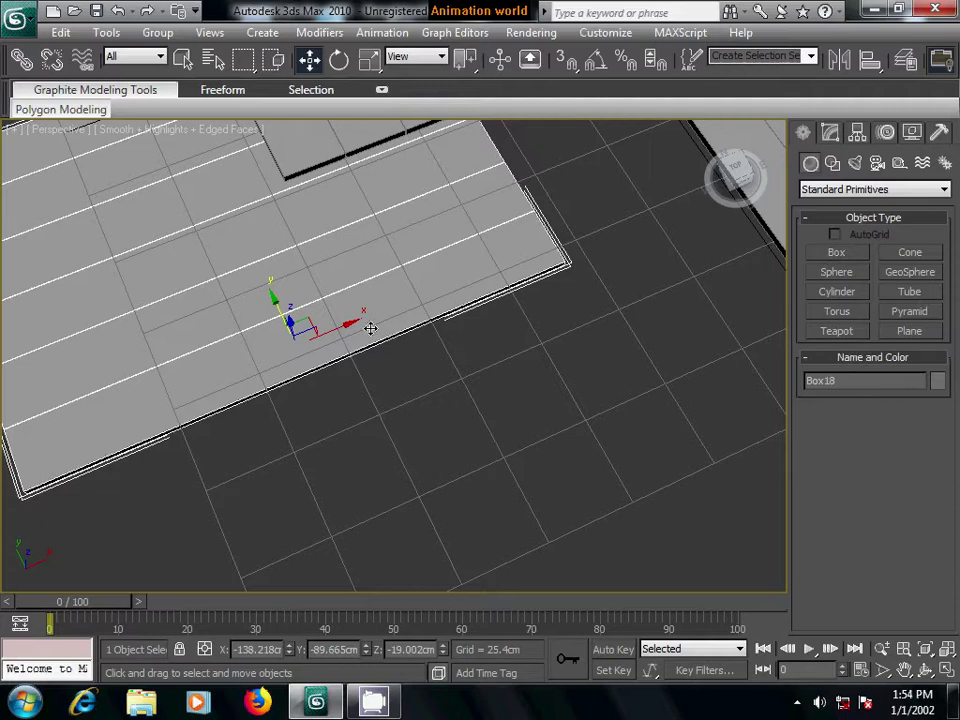
left_click_drag(353, 326, 405, 323)
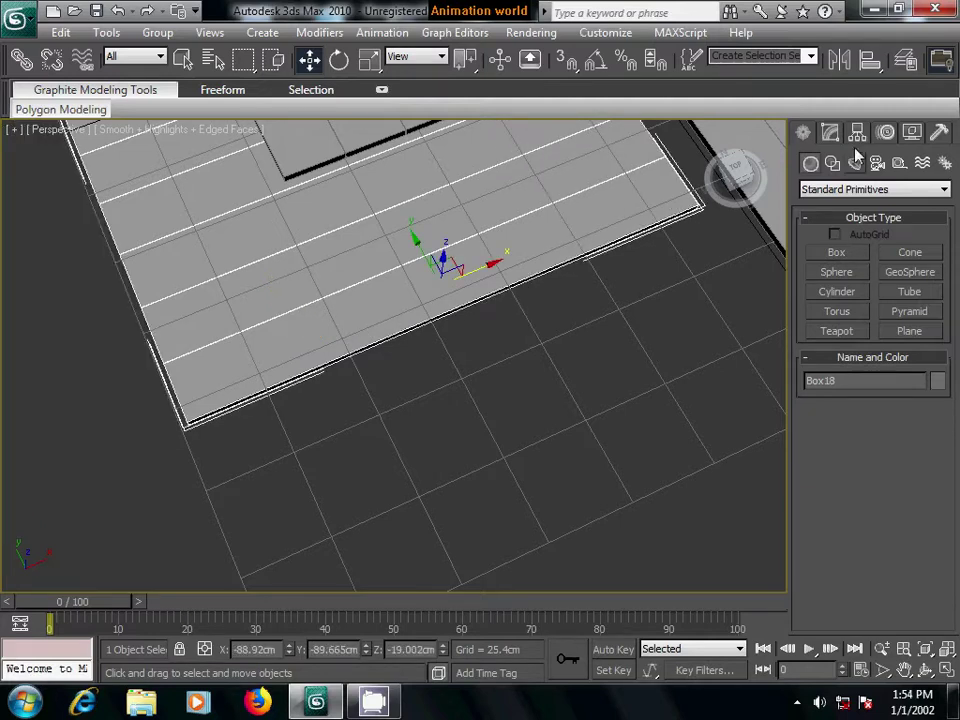
- Centre Box18's pivot on the object using Affect Pivot Only
left_click(857, 134)
left_click(862, 252)
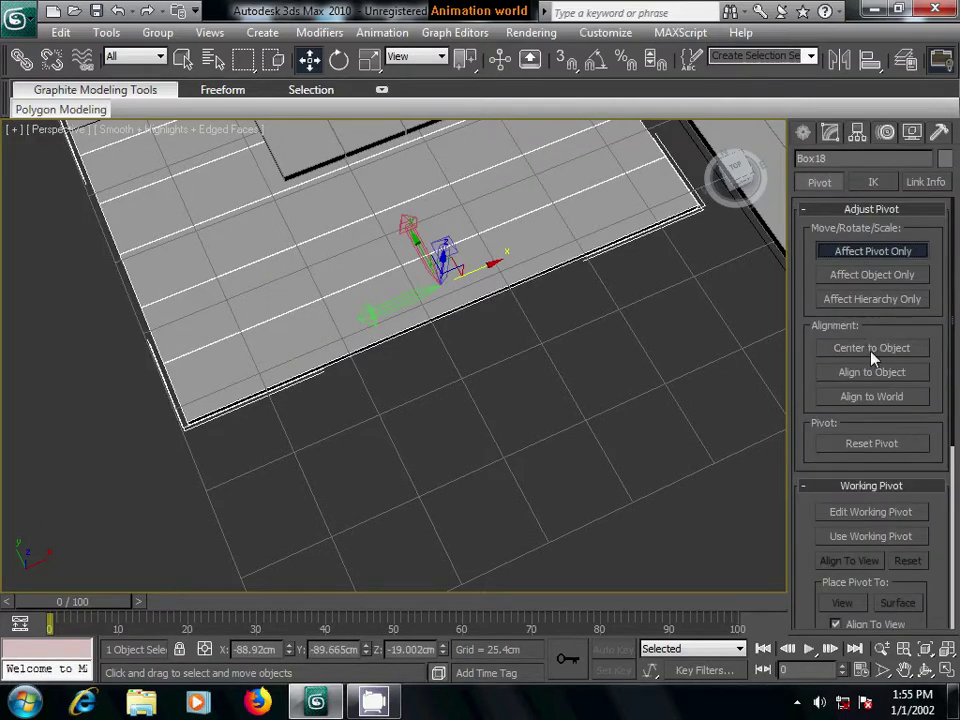
left_click(872, 348)
left_click(803, 132)
- Move the slab beside the other floor planks, to about X -66.539 cm, Y -110.518 cm
scroll(609, 384, "down", 3)
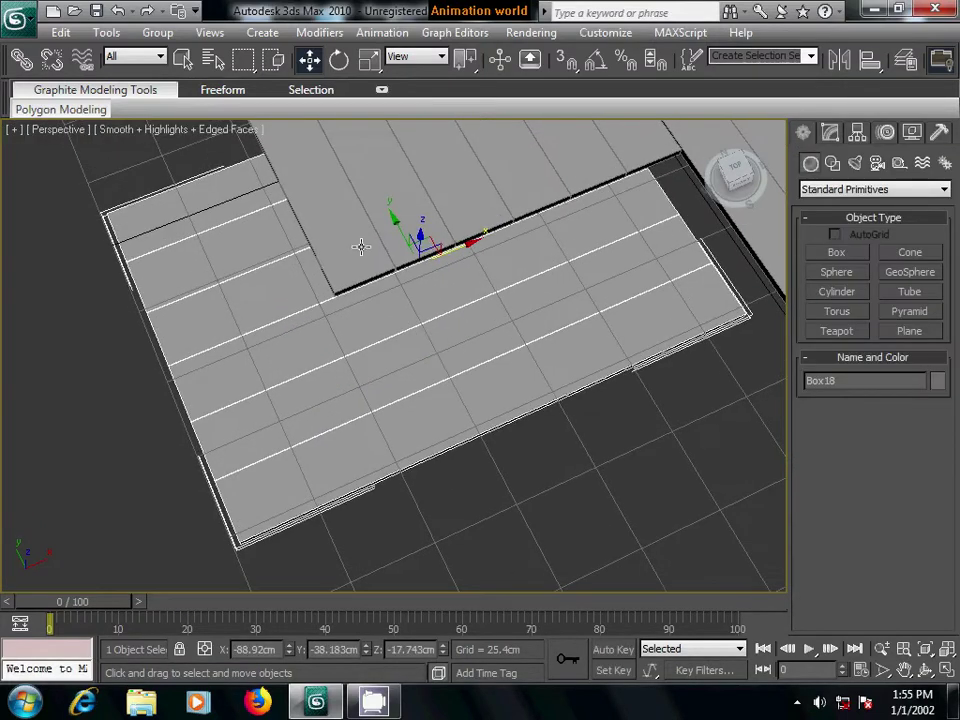
left_click_drag(361, 246, 485, 363)
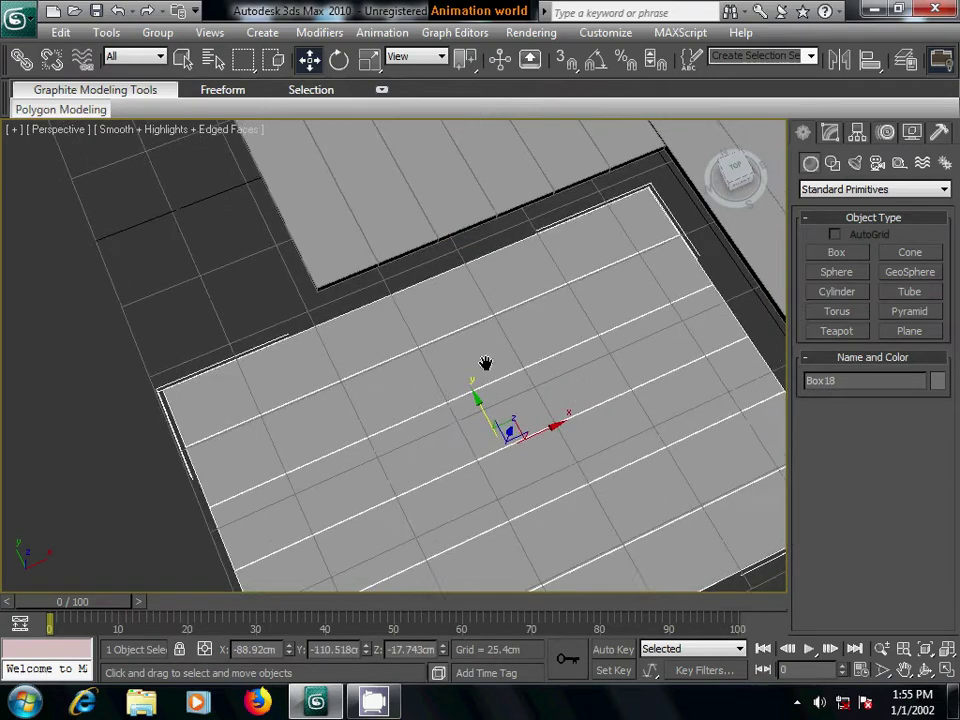
mouse_move(485, 363)
middle_mouse_down()
mouse_move(461, 294)
mouse_move(489, 272)
middle_mouse_up()
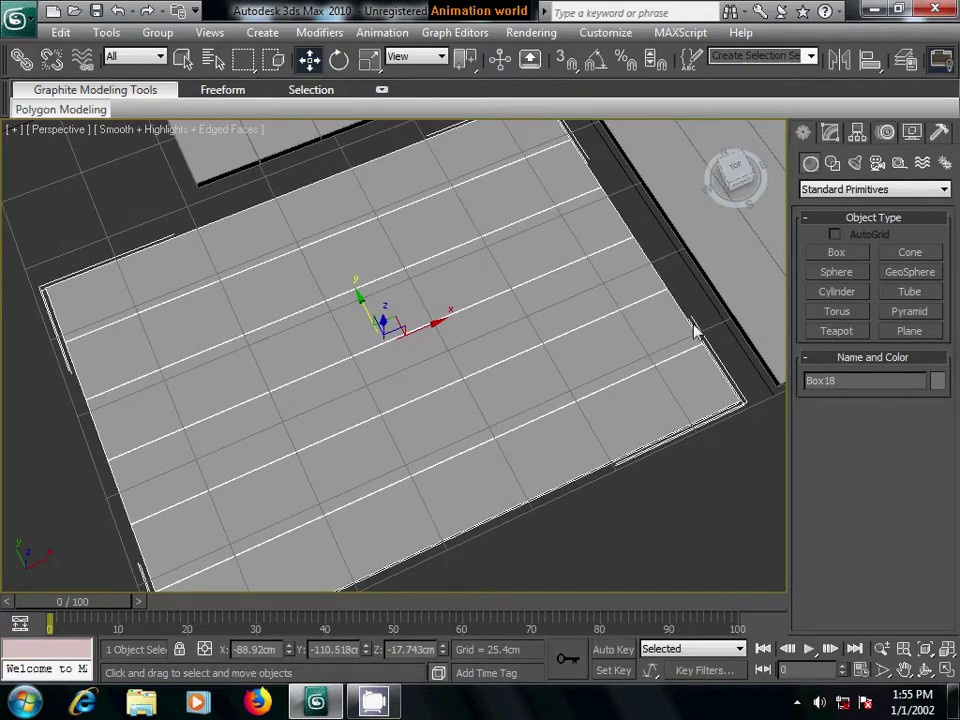
key("t")
mouse_move(621, 369)
middle_mouse_down()
mouse_move(604, 289)
mouse_move(600, 299)
middle_mouse_up()
scroll(626, 324, "up", 5)
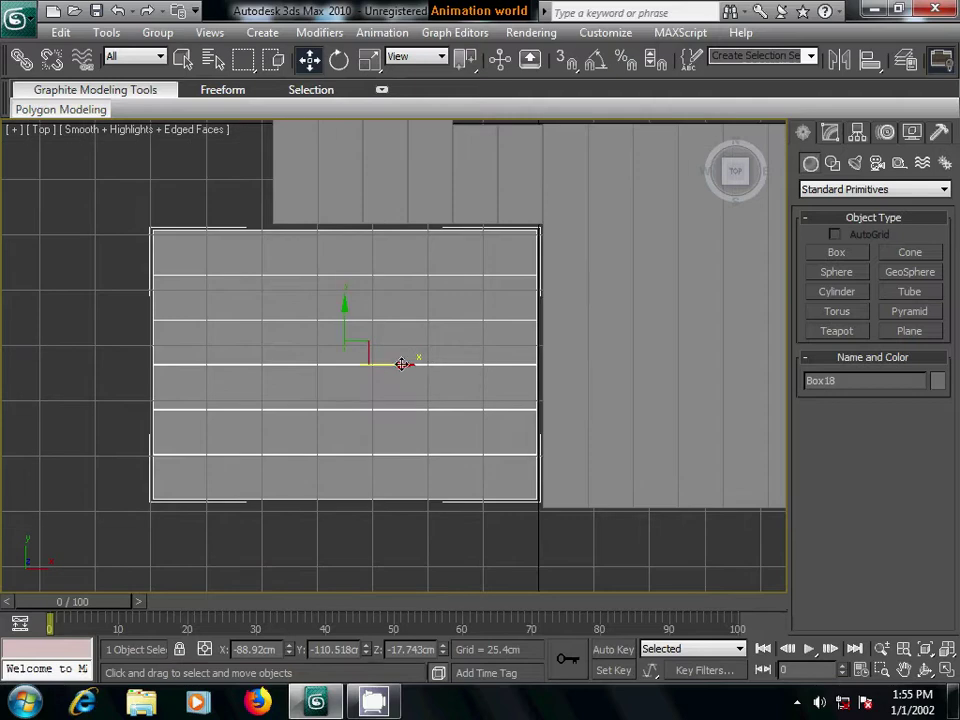
left_click_drag(400, 364, 450, 365)
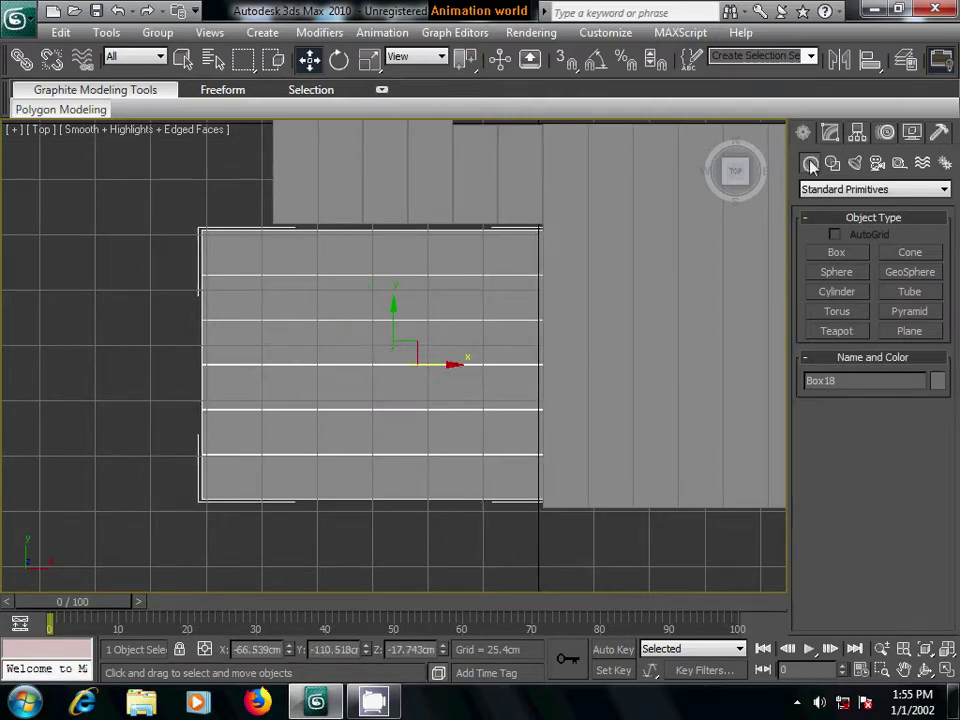
- Shorten Box18 by moving its left-edge vertices to the right
left_click(830, 133)
left_click(823, 396)
middle_click_drag(468, 394, 537, 390)
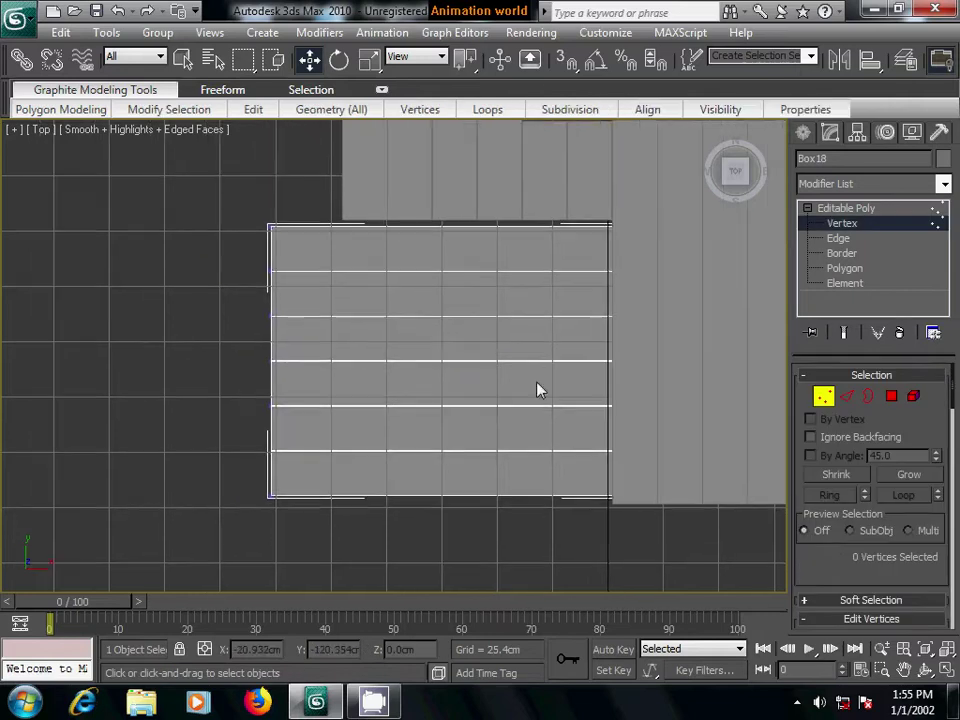
left_click_drag(150, 233, 321, 561)
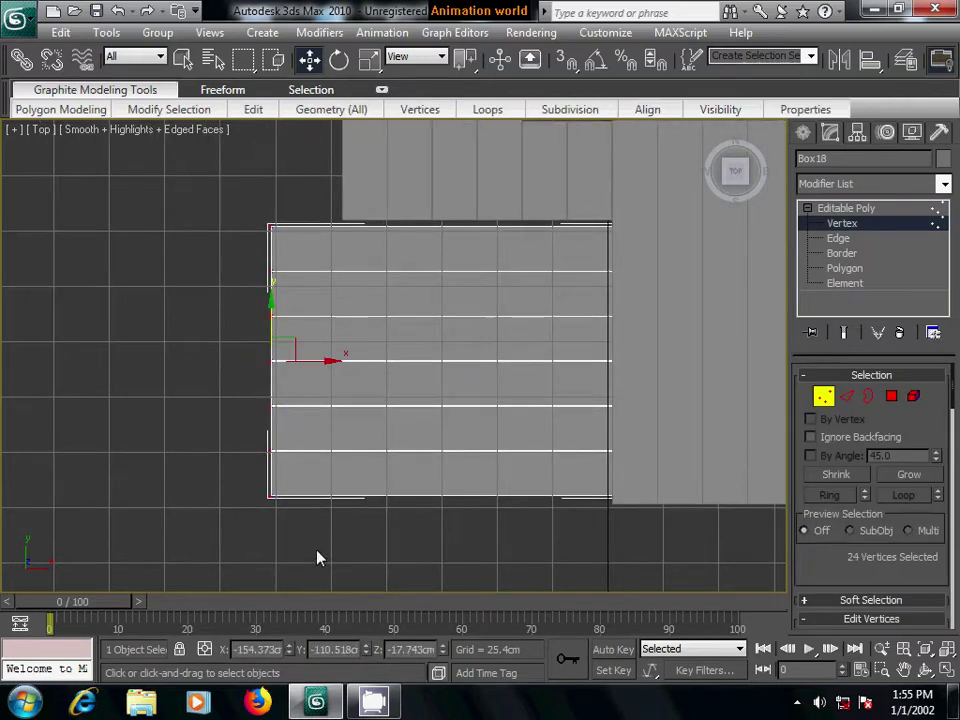
left_click_drag(337, 373, 402, 373)
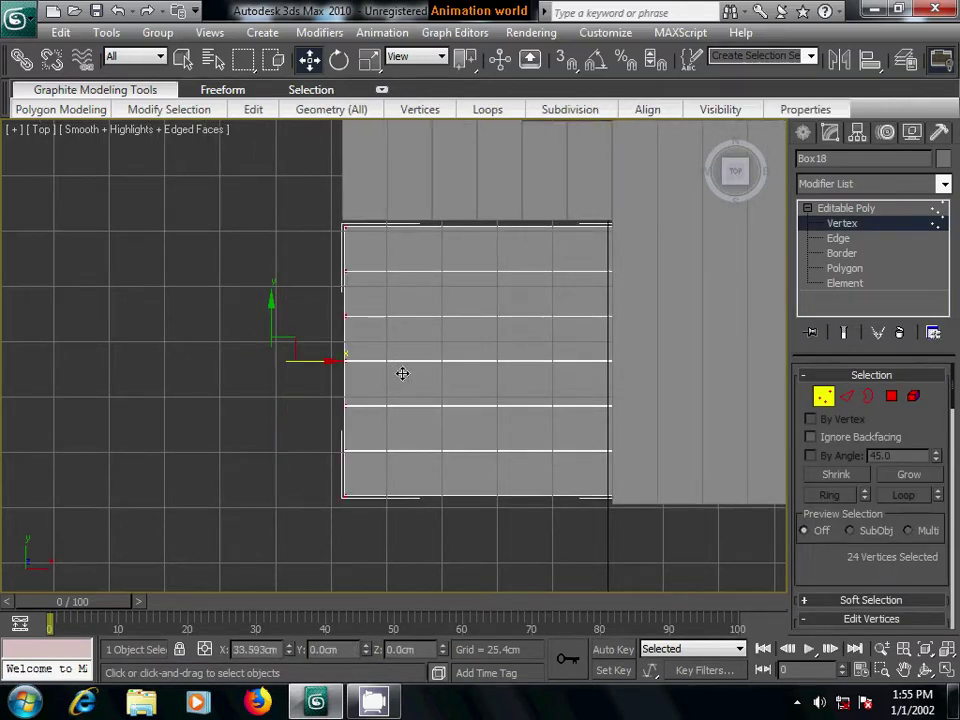
- Delete the slab's top two plank elements, leaving four planks
scroll(546, 446, "up", 1)
scroll(647, 408, "up", 3)
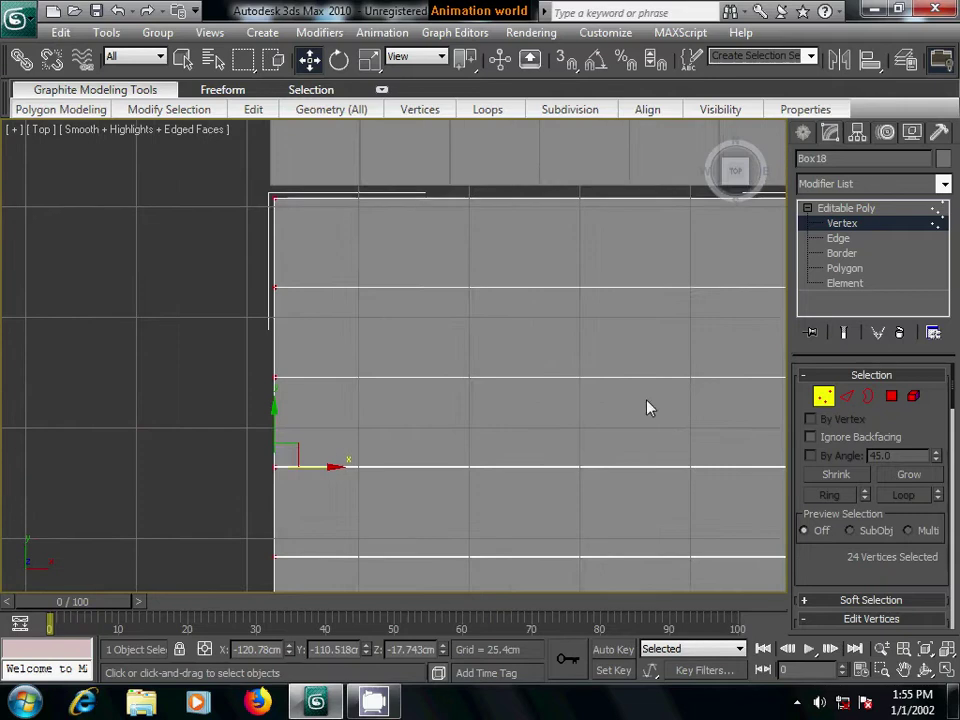
mouse_move(647, 408)
middle_mouse_down()
mouse_move(454, 379)
mouse_move(484, 399)
mouse_move(478, 424)
middle_mouse_up()
scroll(478, 423, "down", 1)
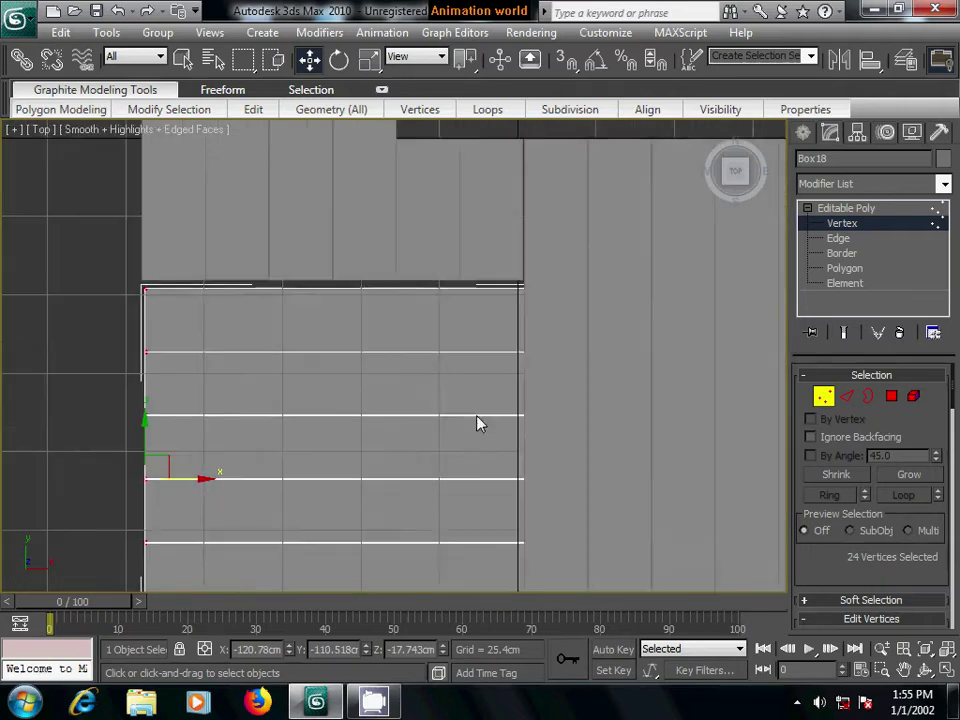
scroll(478, 424, "down", 1)
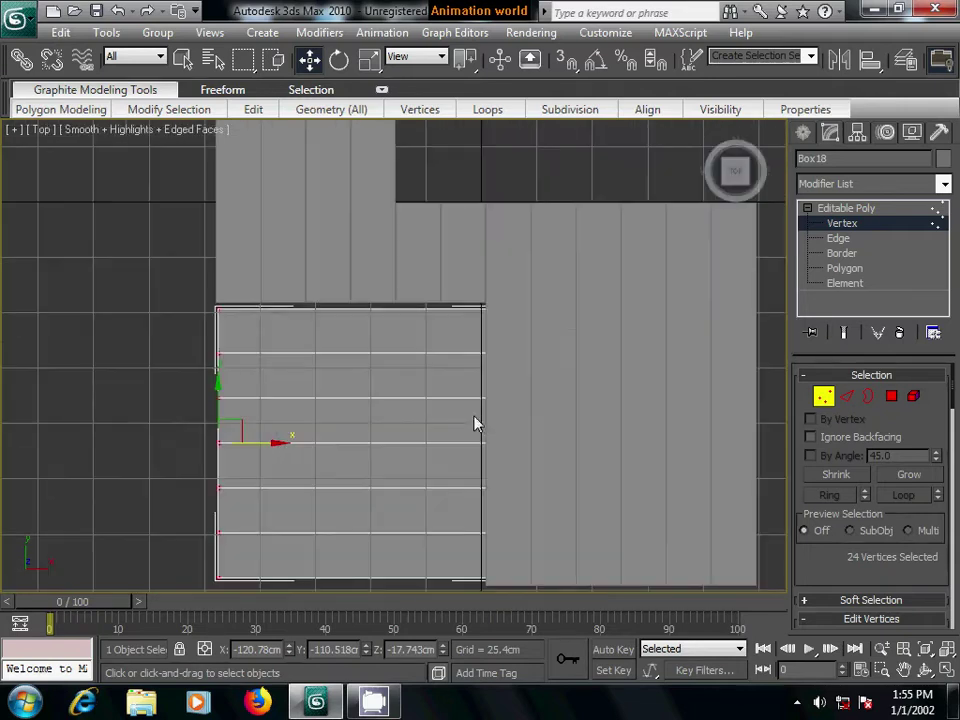
left_click(912, 396)
left_click(422, 336)
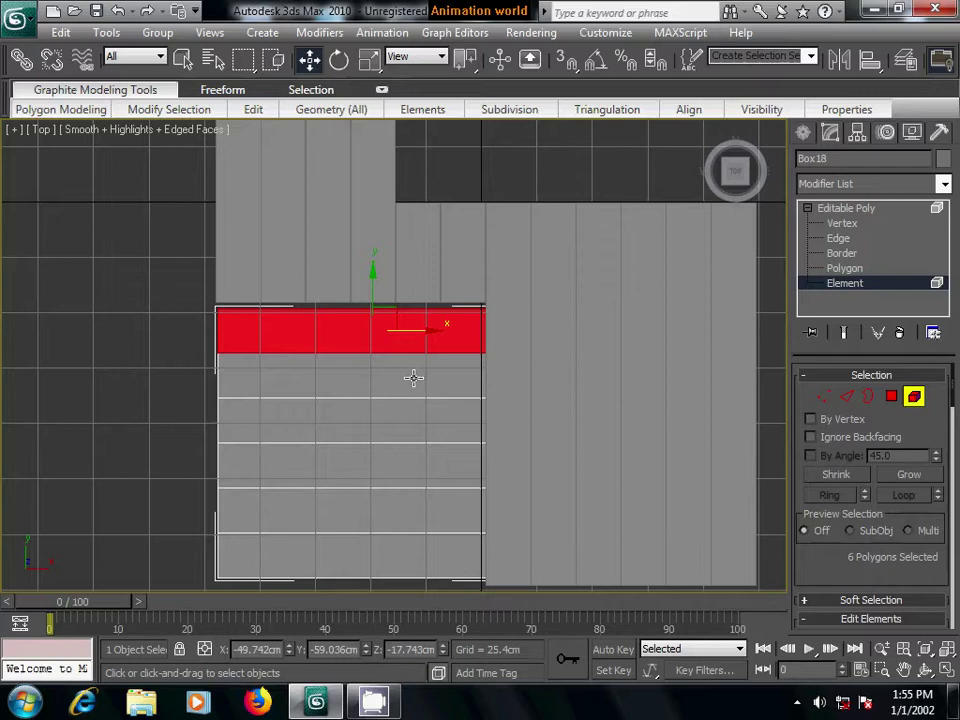
left_click(400, 370, "ctrl")
key("Delete")
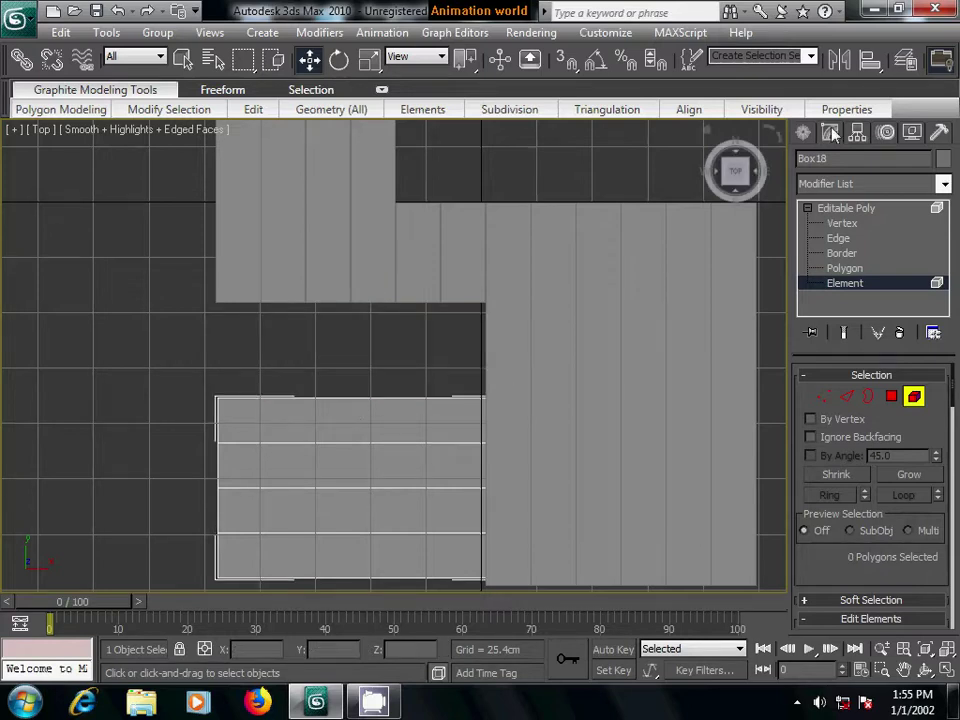
left_click(803, 133)
middle_click_drag(497, 432, 535, 364)
scroll(537, 364, "down", 1)
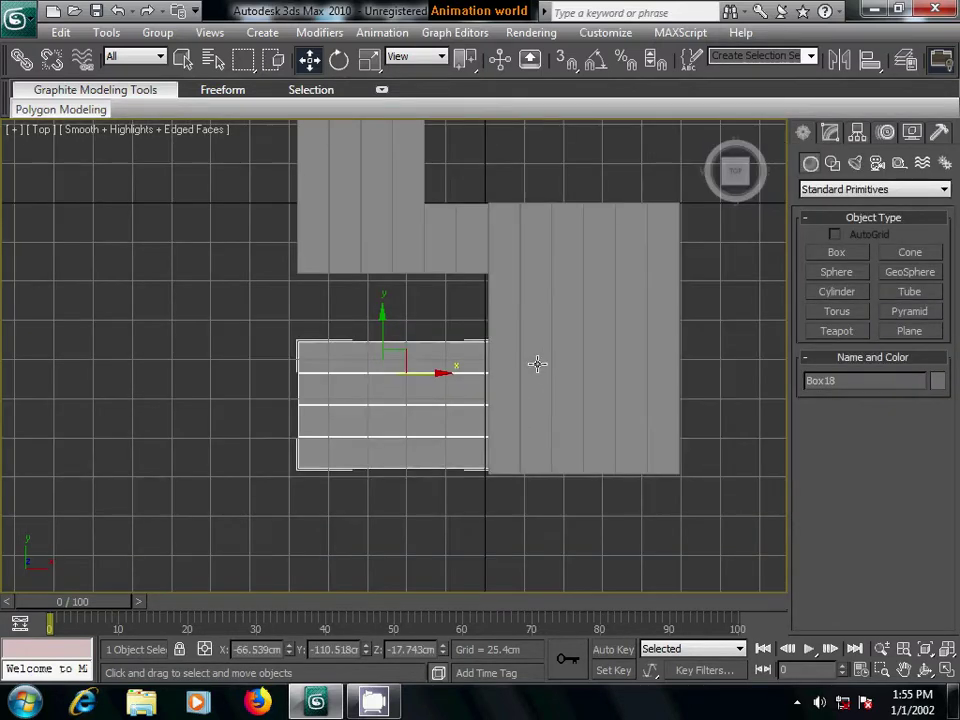
- Copy the thin plank Box01 to its left as Box19
key("p")
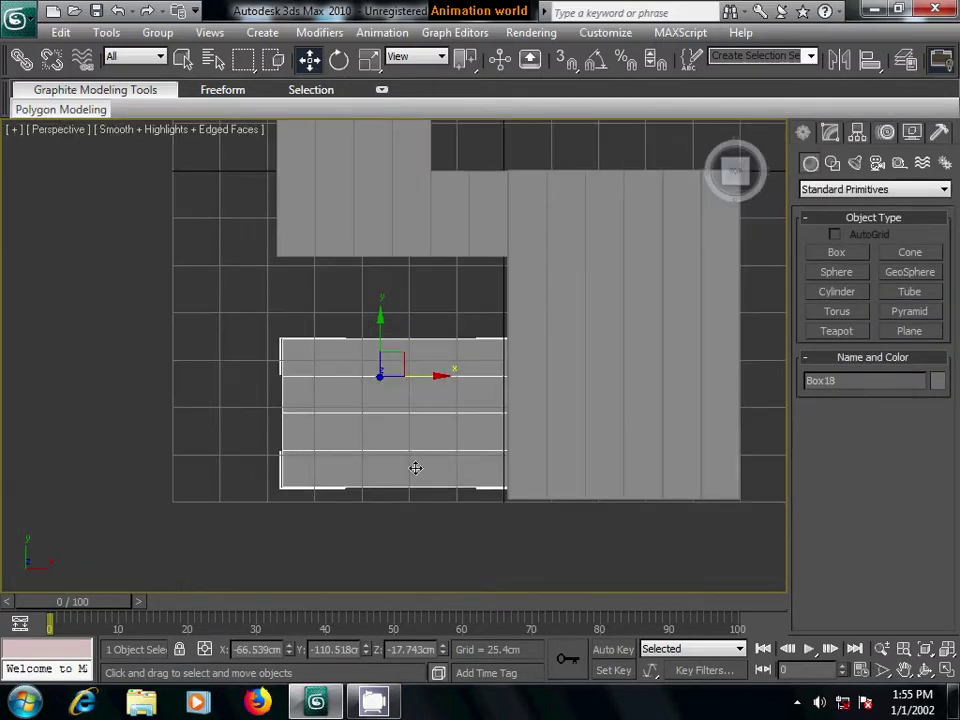
mouse_move(415, 468)
middle_mouse_down("alt")
mouse_move(444, 332)
mouse_move(489, 354)
mouse_move(534, 343)
middle_mouse_up("alt")
left_click(572, 386)
mouse_move(572, 388)
middle_mouse_down("alt")
mouse_move(481, 411)
mouse_move(600, 414)
middle_mouse_up("alt")
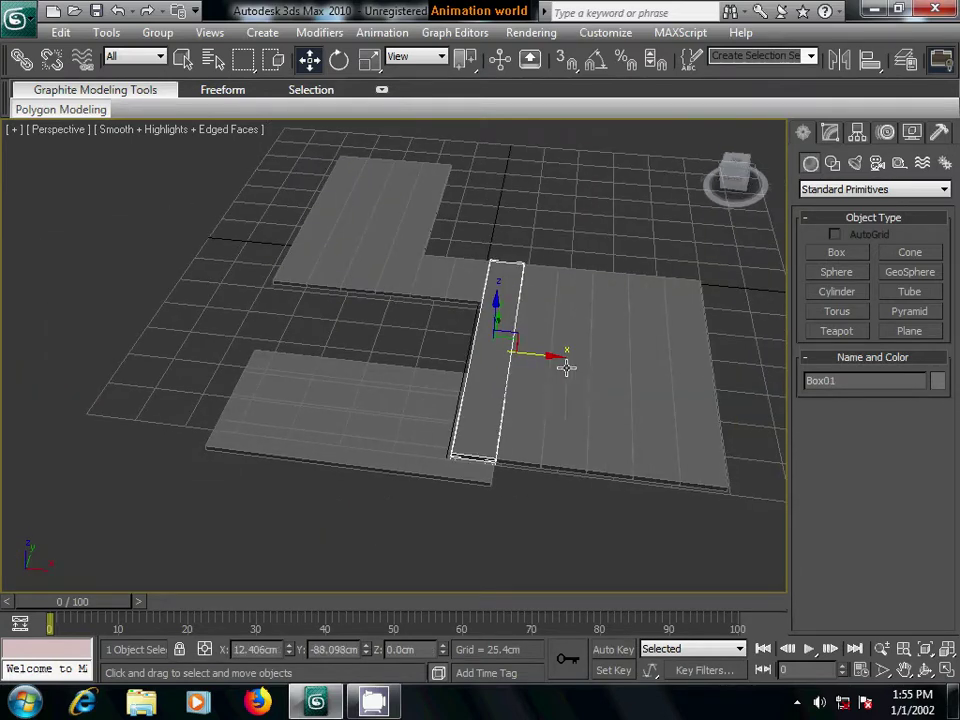
mouse_move(555, 357)
left_mouse_down("shift")
mouse_move(268, 317)
mouse_move(298, 357)
left_mouse_up("shift")
left_click(478, 425)
- Make a second copy, Box20, further left, then select Box19 for editing
middle_click_drag(381, 433, 623, 477, "alt")
scroll(598, 467, "up", 1)
scroll(598, 463, "up", 2)
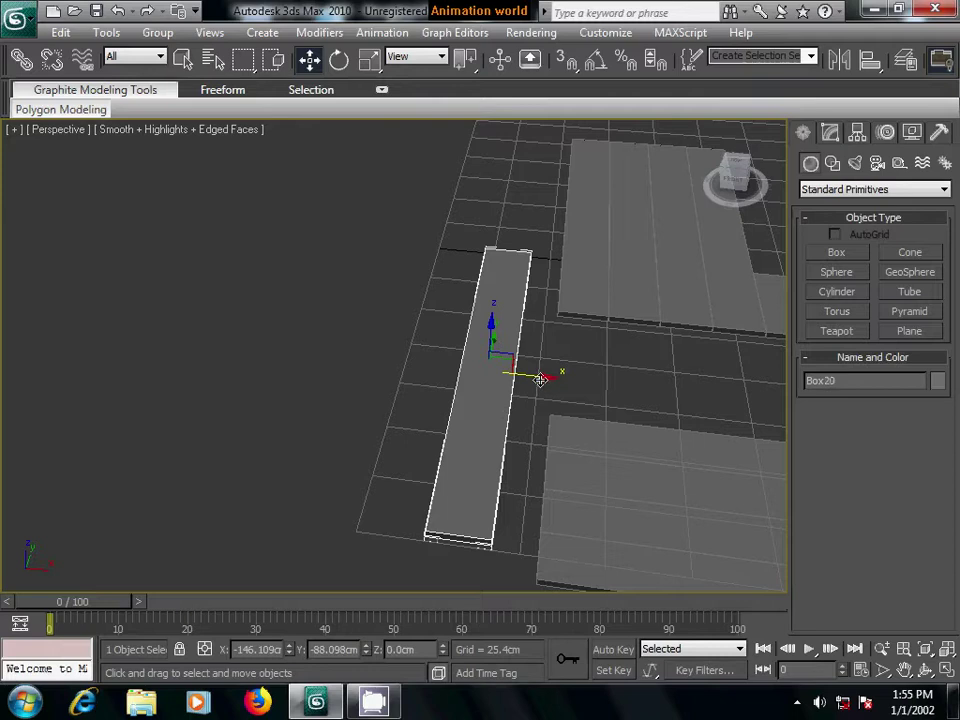
left_click_drag(540, 380, 454, 392, "shift")
left_click(484, 431)
middle_click_drag(606, 426, 569, 405, "alt")
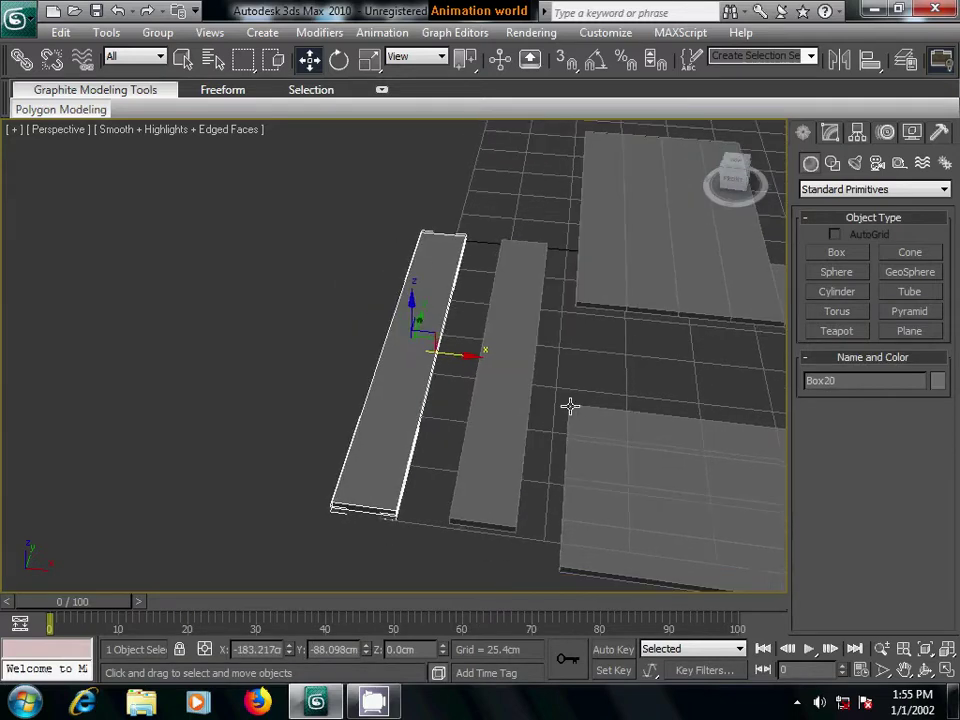
left_click(538, 393)
left_click(830, 140)
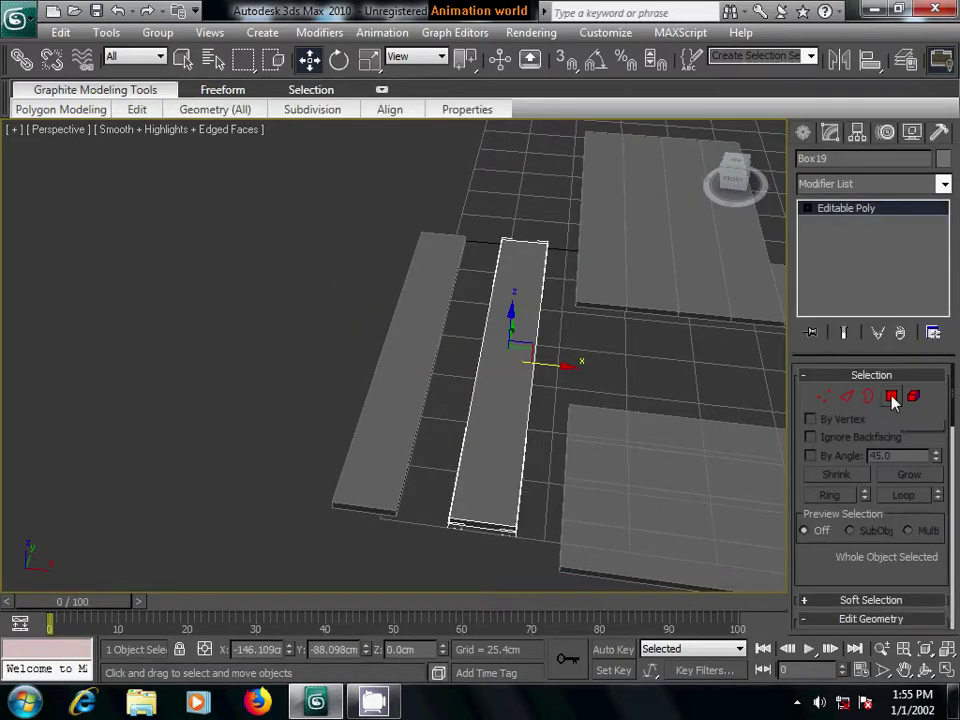
- Shorten Box19 by moving its far-end vertices along its length
left_click(828, 398)
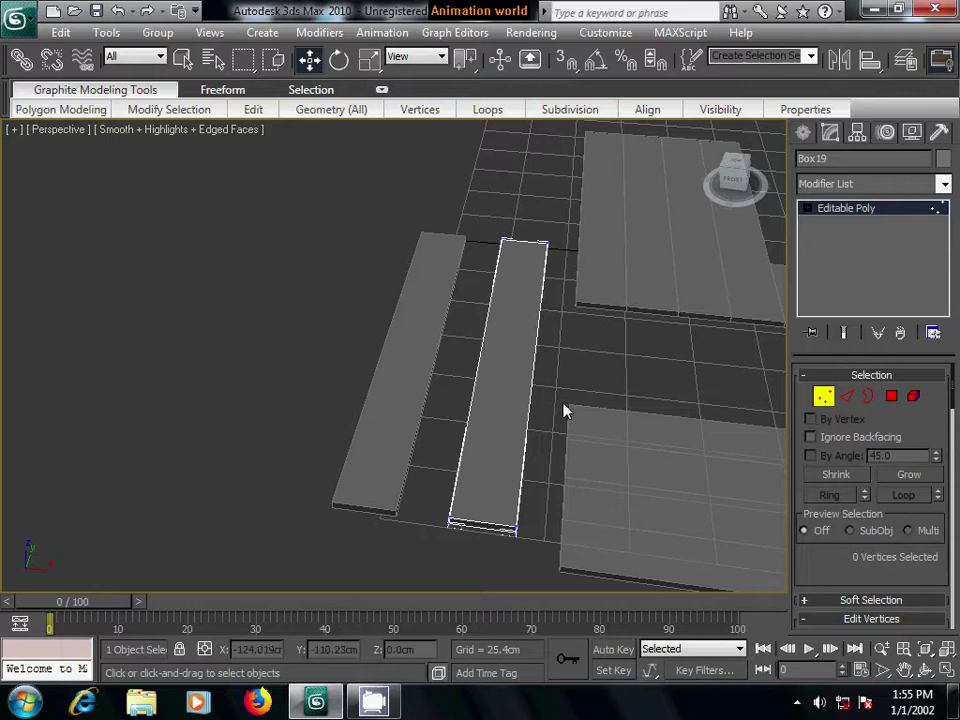
left_click_drag(482, 208, 604, 343)
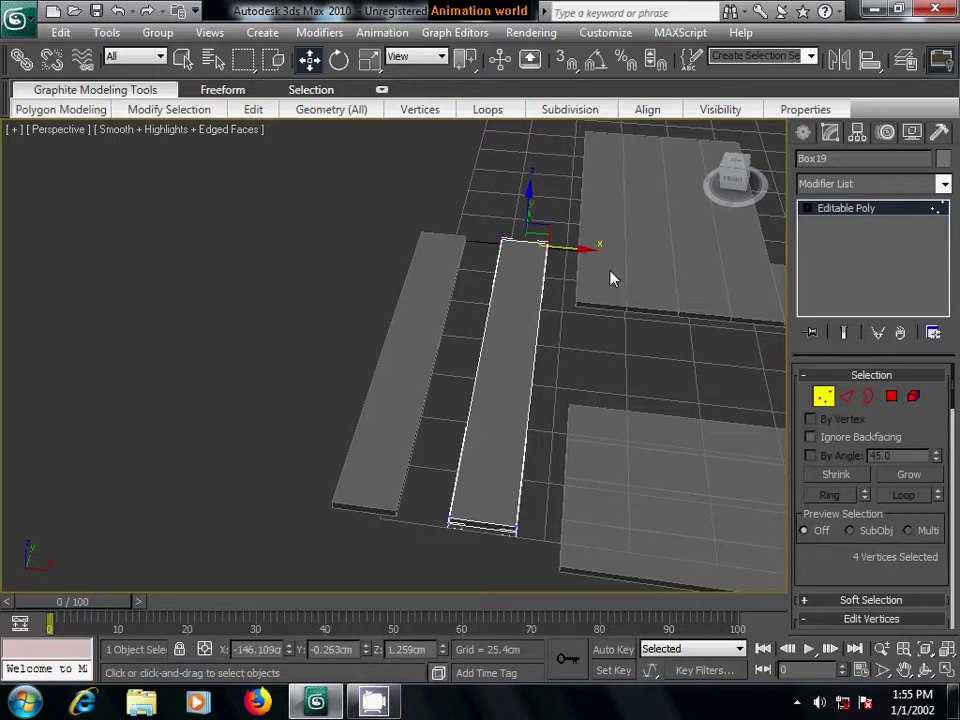
middle_click_drag(643, 386, 548, 371, "alt")
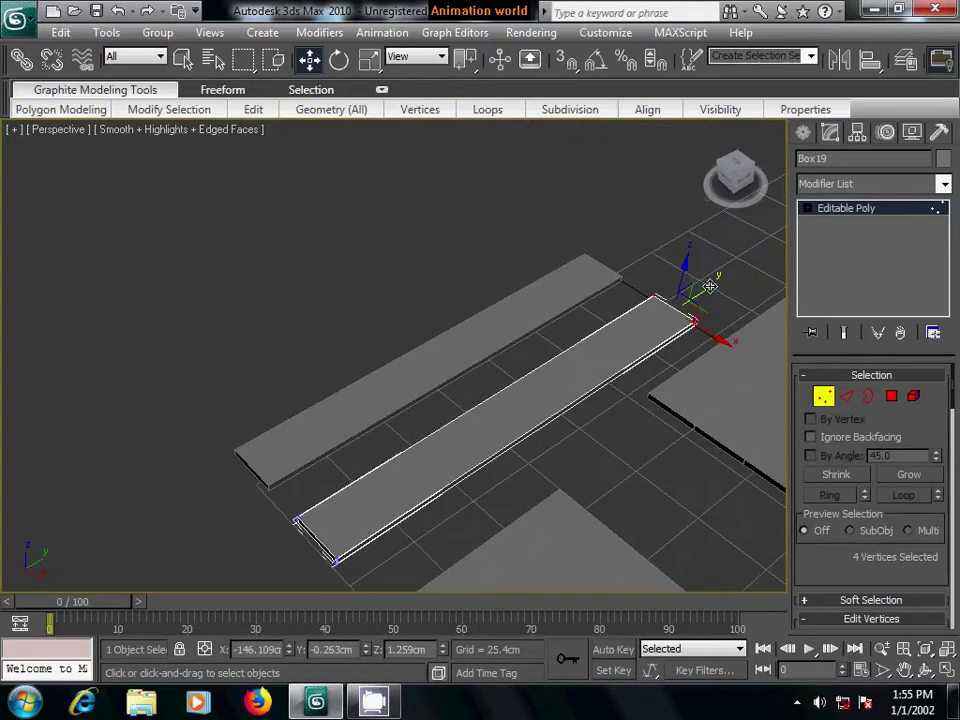
mouse_move(700, 285)
left_mouse_down()
mouse_move(586, 383)
mouse_move(452, 440)
left_mouse_up()
middle_click_drag(450, 460, 630, 333)
- Slide the small plank's left-side vertices along X to adjust its width
middle_click_drag(497, 424, 577, 432, "alt")
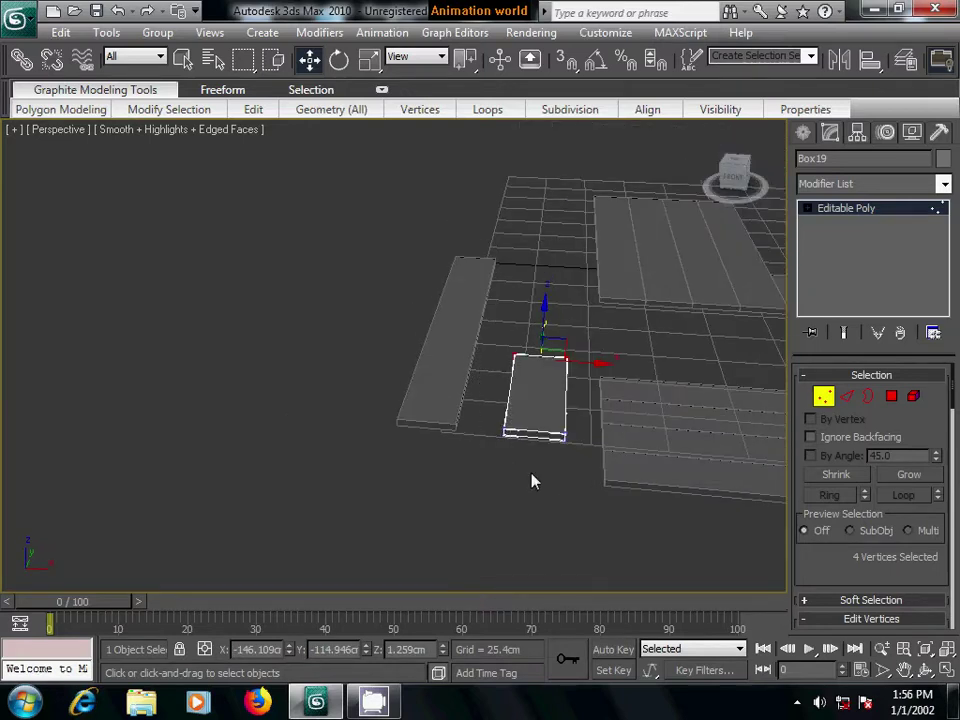
left_click_drag(480, 358, 534, 480)
left_click_drag(574, 394, 583, 407)
mouse_move(583, 407)
middle_mouse_down("alt")
mouse_move(596, 412)
mouse_move(572, 381)
mouse_move(606, 321)
mouse_move(621, 323)
mouse_move(611, 371)
mouse_move(629, 378)
middle_mouse_up("alt")
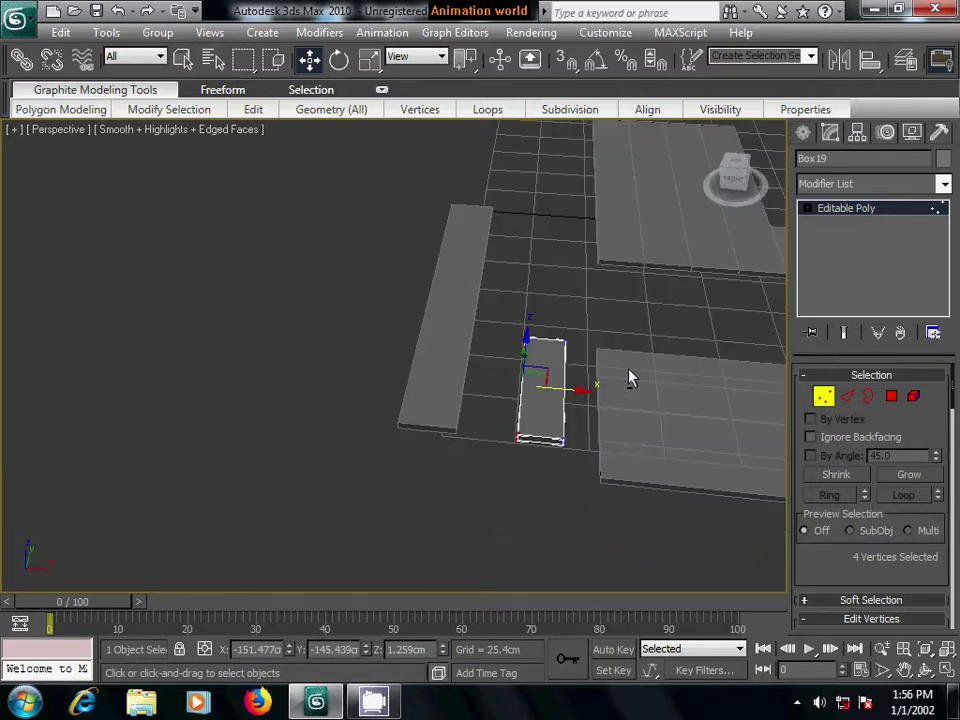
left_click(803, 133)
- Stand the long plank Box20 upright with a 90° rotation about X
left_click(454, 279)
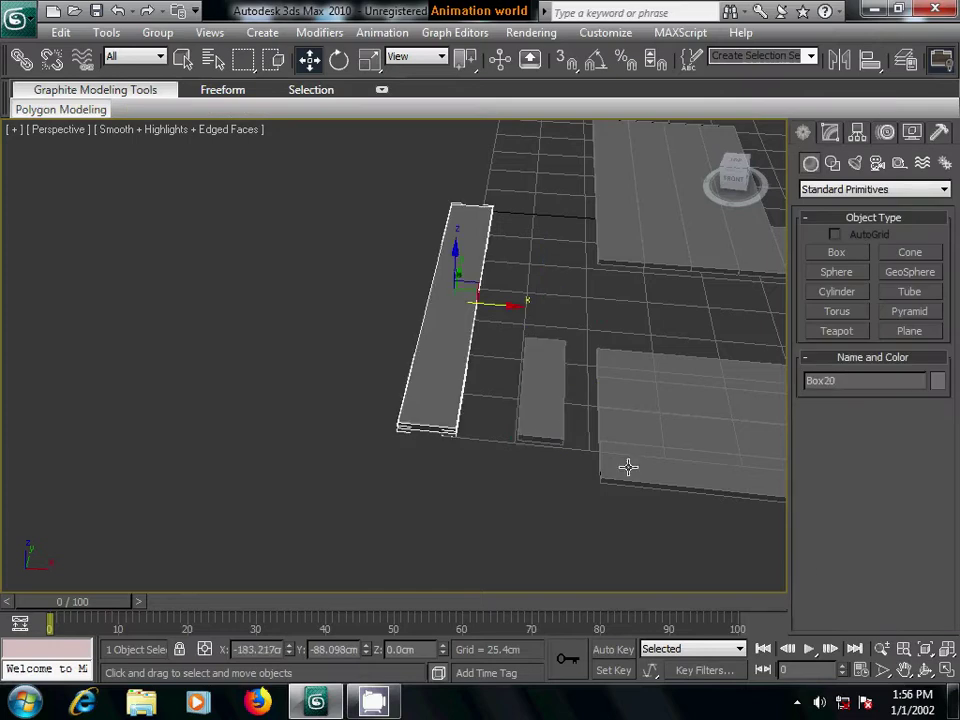
left_click(339, 60)
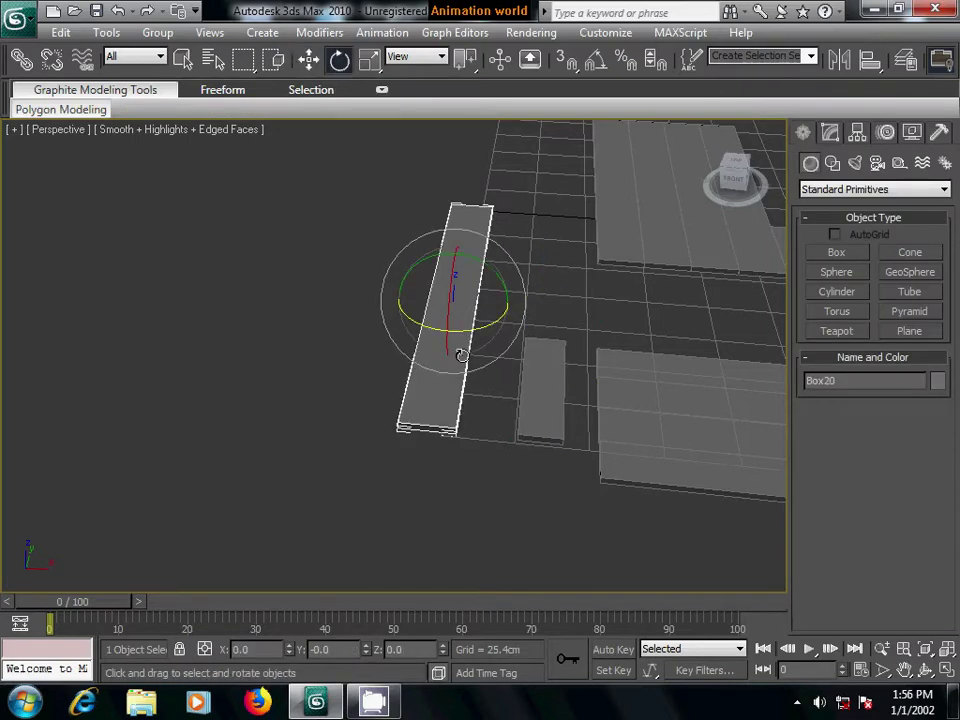
left_click_drag(449, 297, 449, 320)
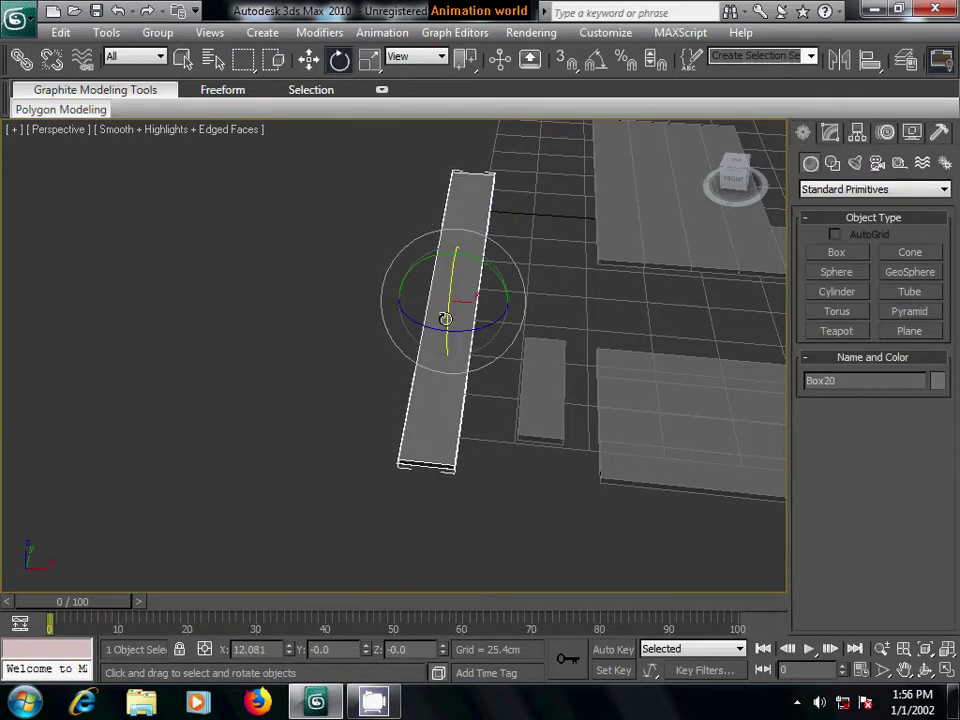
key("ctrl+z")
double_click(258, 649)
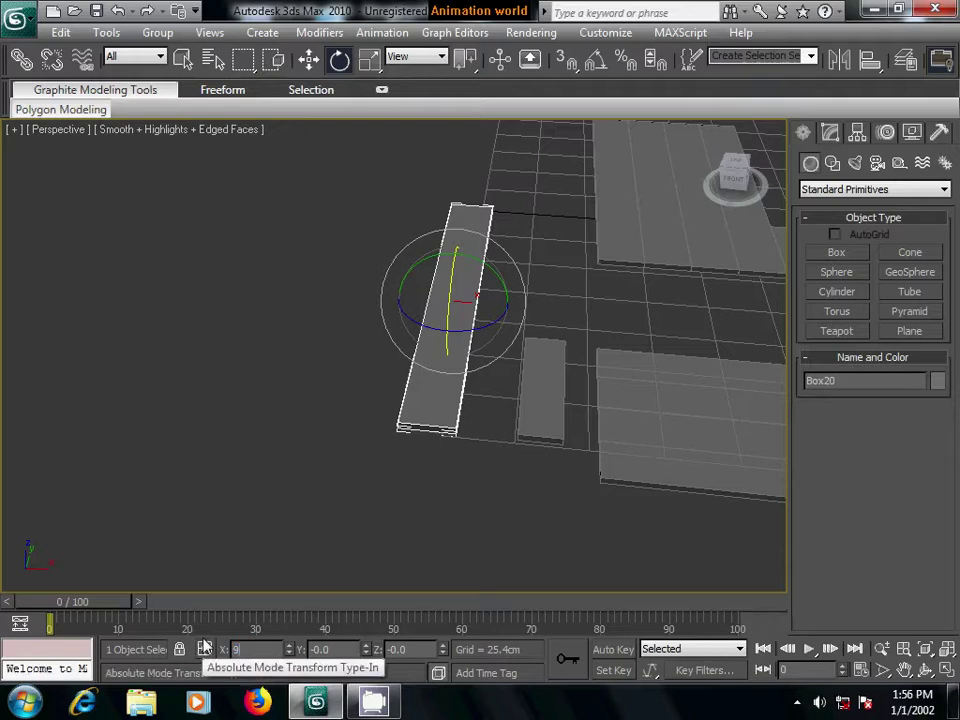
type("90")
key("Return")
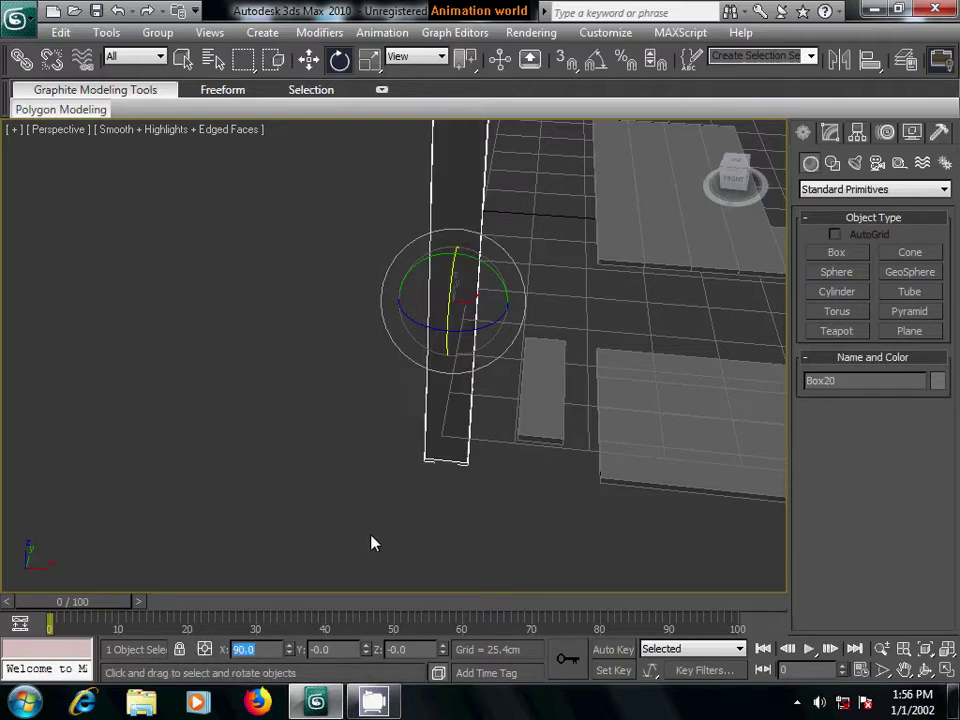
- Tilt Box20 45° about Y into a slanted stringer
mouse_move(291, 499)
middle_mouse_down("alt")
mouse_move(335, 500)
mouse_move(321, 491)
middle_mouse_up("alt")
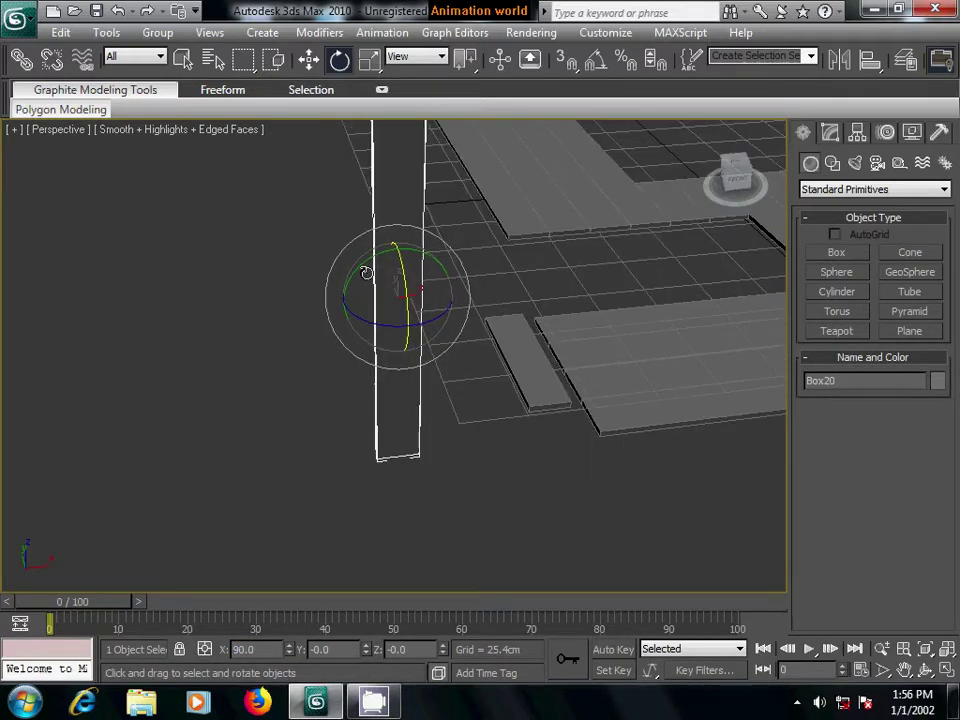
left_click_drag(359, 266, 380, 261)
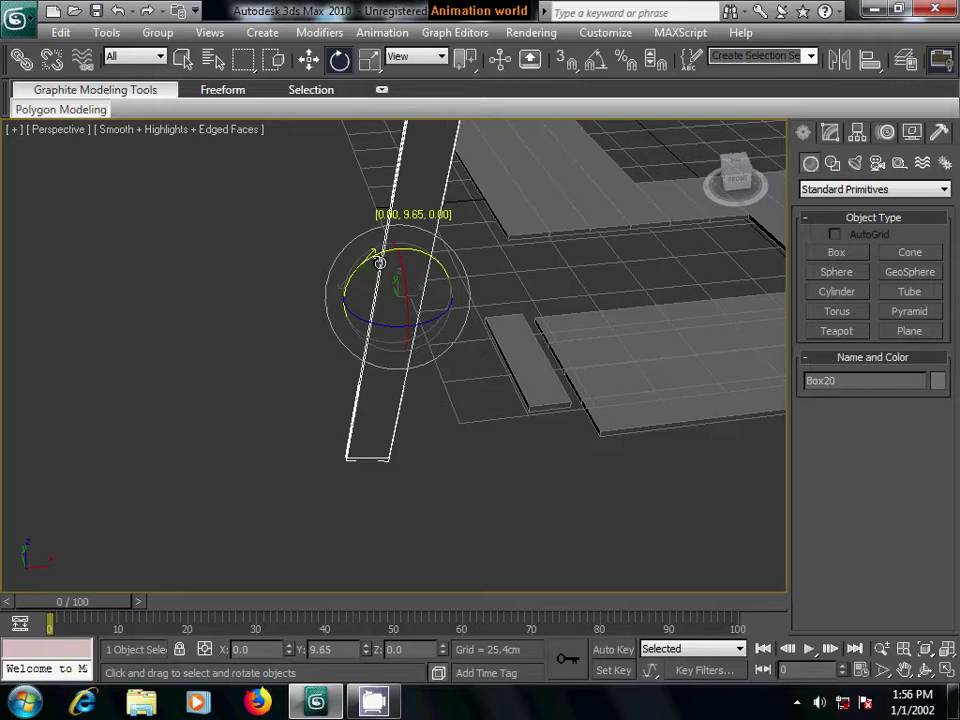
key("ctrl+z")
type("45")
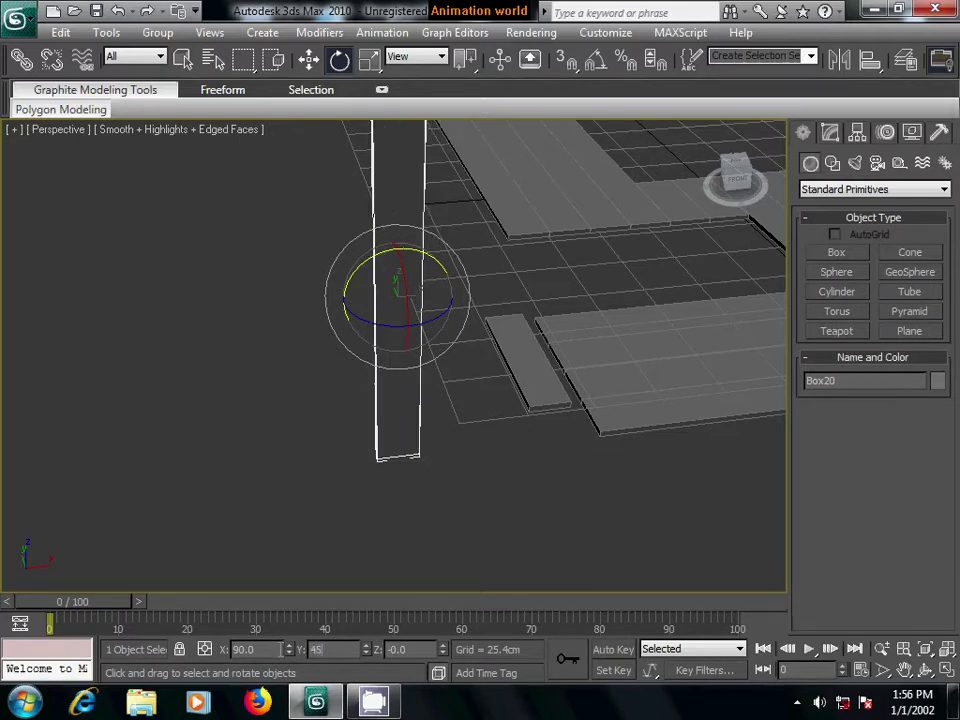
key("Return")
middle_click_drag(469, 379, 480, 399)
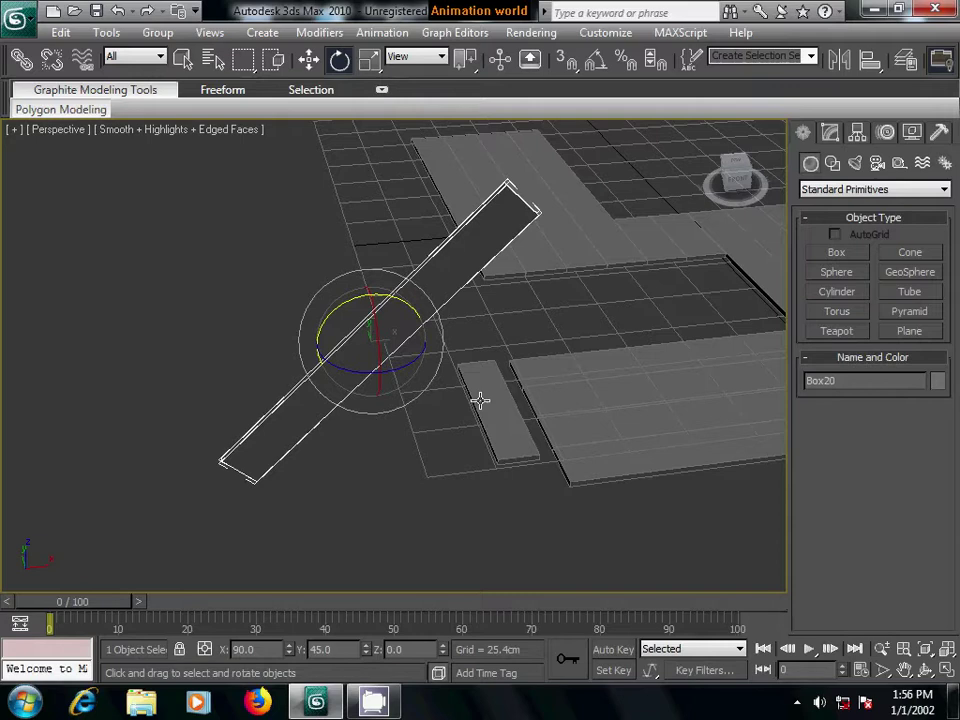
middle_click_drag(455, 445, 490, 415, "alt")
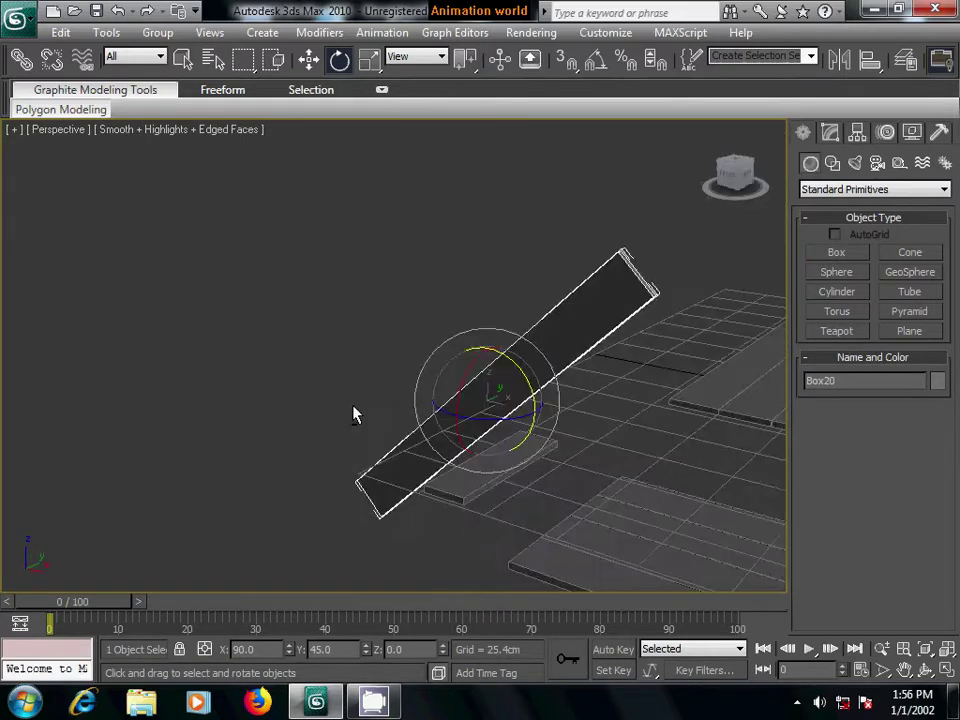
- Undo the 45° tilt so Box20 stands straight upright
left_click(305, 61)
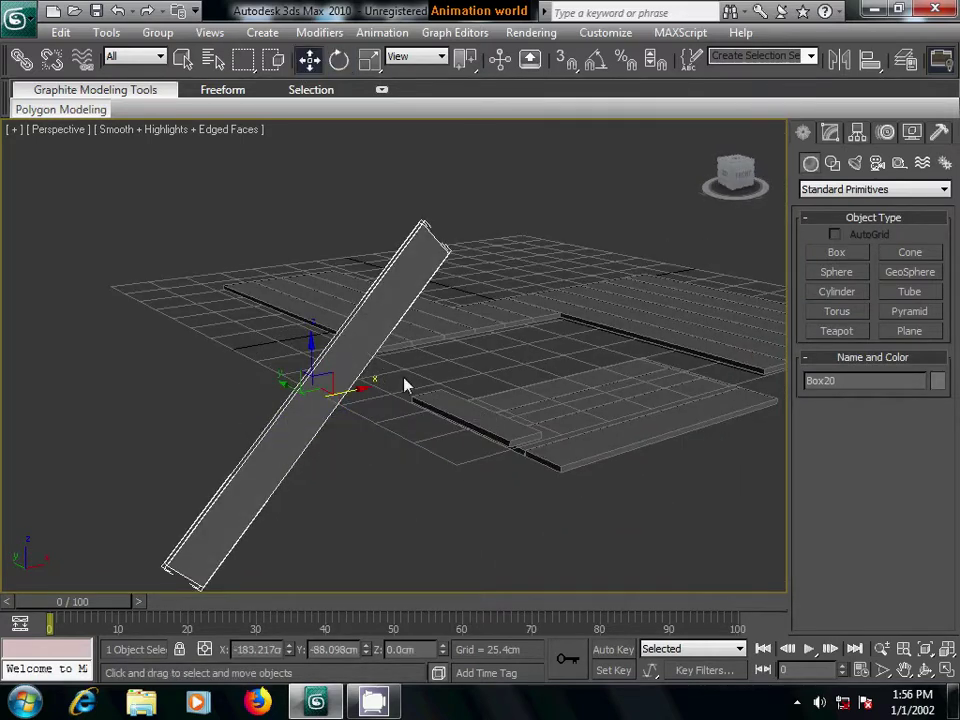
mouse_move(415, 450)
middle_mouse_down()
mouse_move(430, 392)
mouse_move(478, 403)
mouse_move(441, 400)
middle_mouse_up()
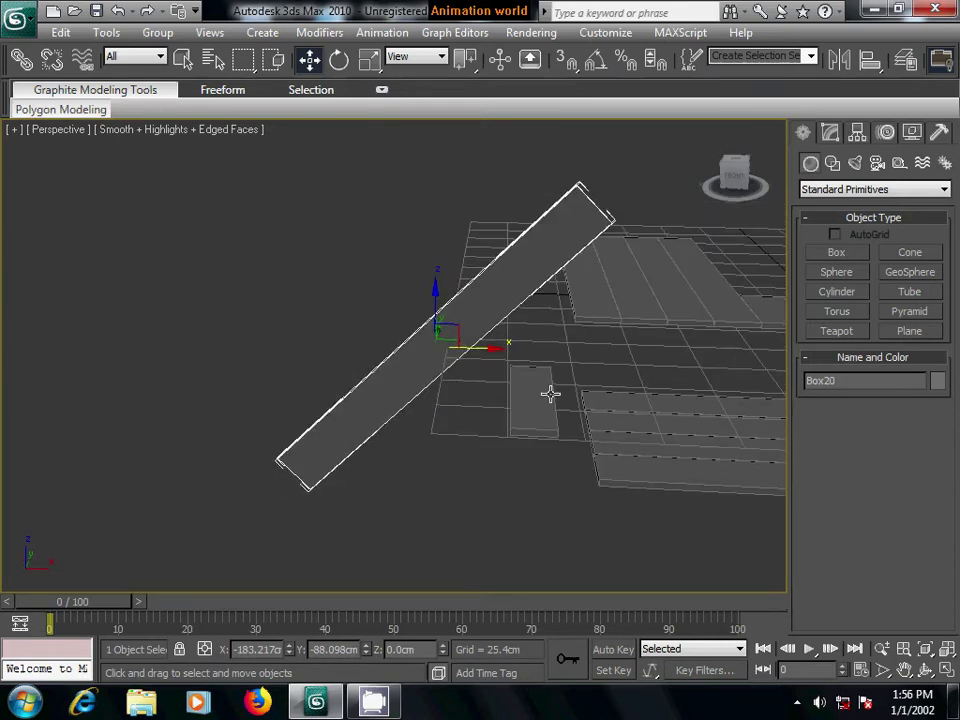
key("ctrl+z")
middle_click_drag(554, 392, 563, 377, "alt")
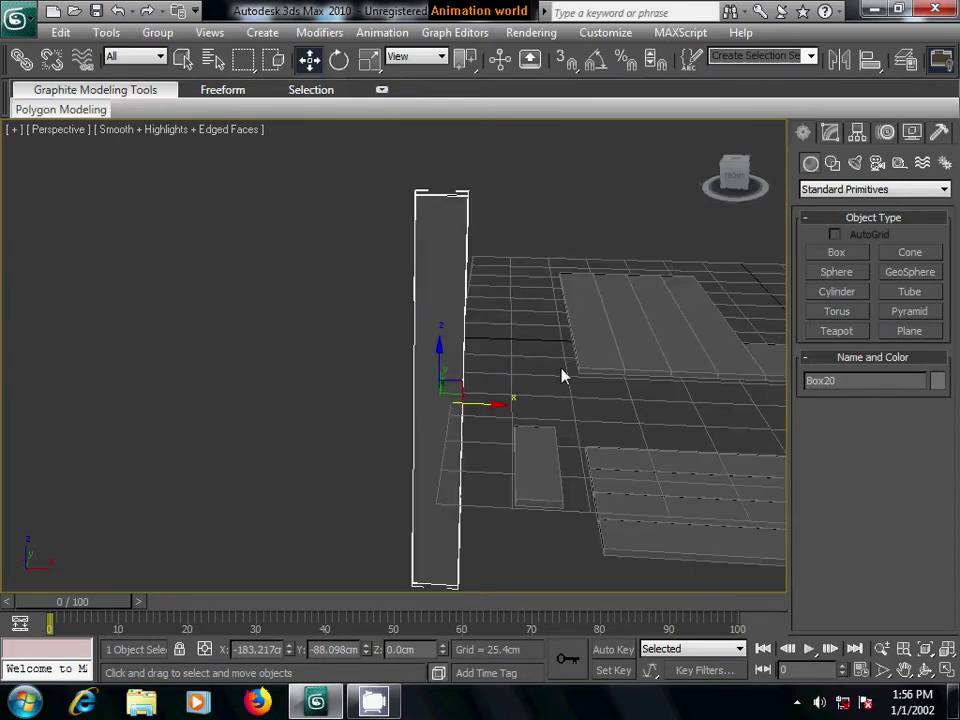
- Move Box20's front and side faces inward to make it a narrow post
left_click(828, 135)
left_click(891, 396)
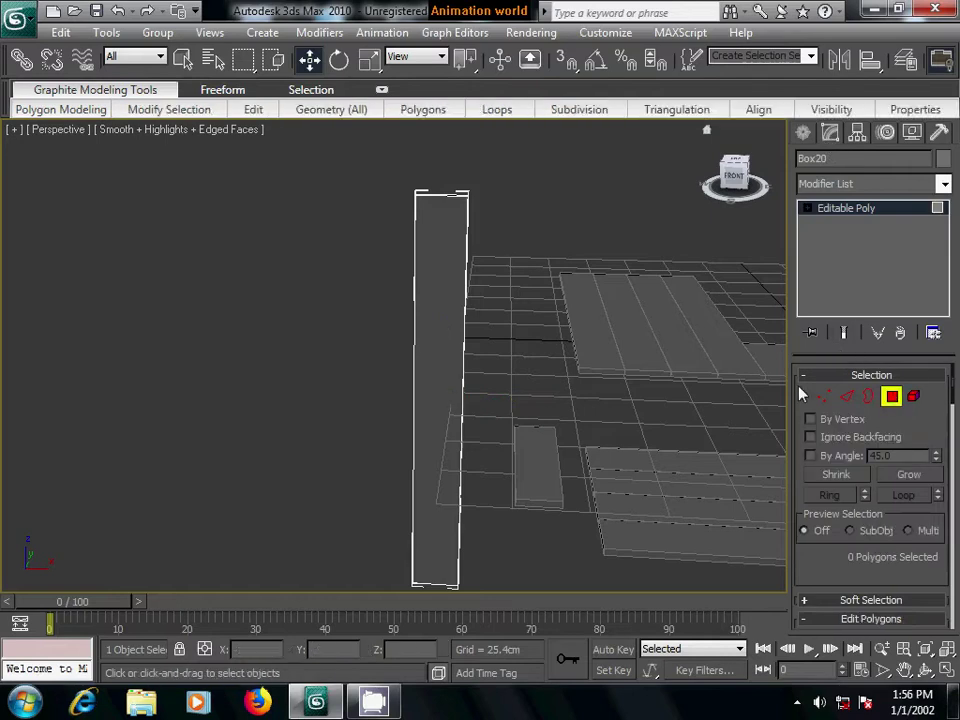
left_click(431, 313)
mouse_move(606, 396)
middle_mouse_down("alt")
mouse_move(484, 411)
mouse_move(590, 490)
middle_mouse_up("alt")
left_click_drag(585, 449, 573, 451)
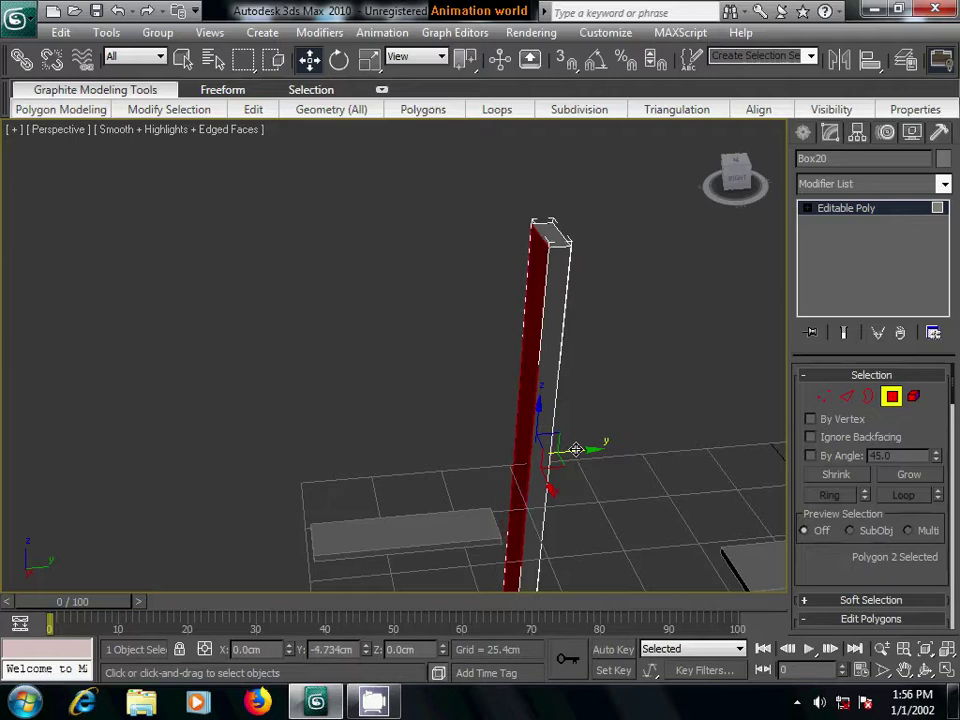
mouse_move(446, 489)
middle_mouse_down("alt")
mouse_move(534, 467)
mouse_move(590, 430)
middle_mouse_up("alt")
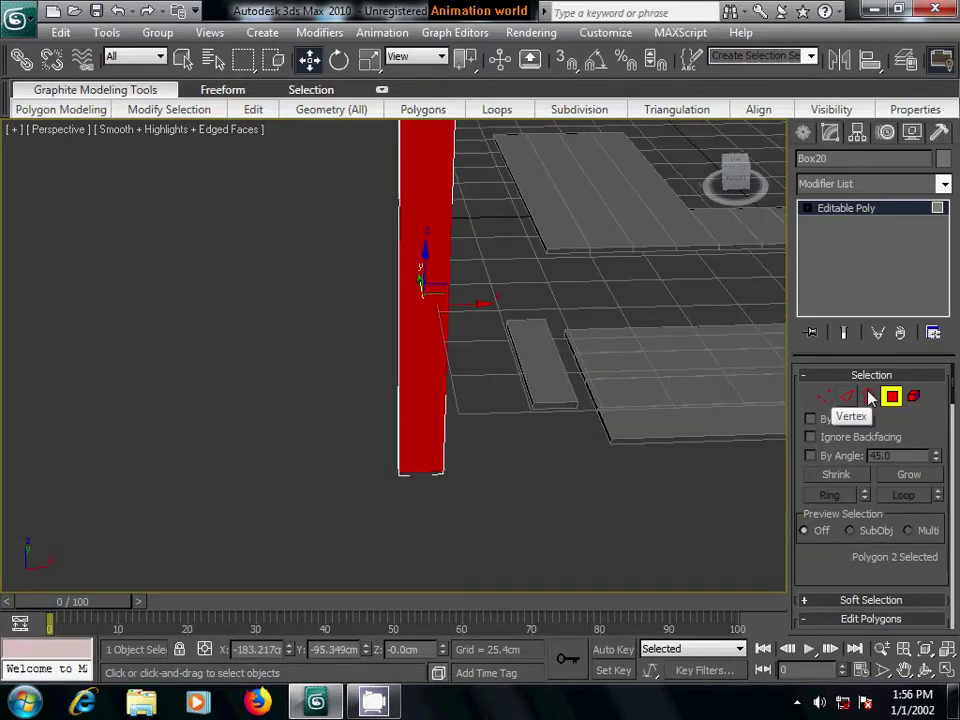
middle_click_drag(446, 420, 468, 420, "alt")
left_click(317, 336)
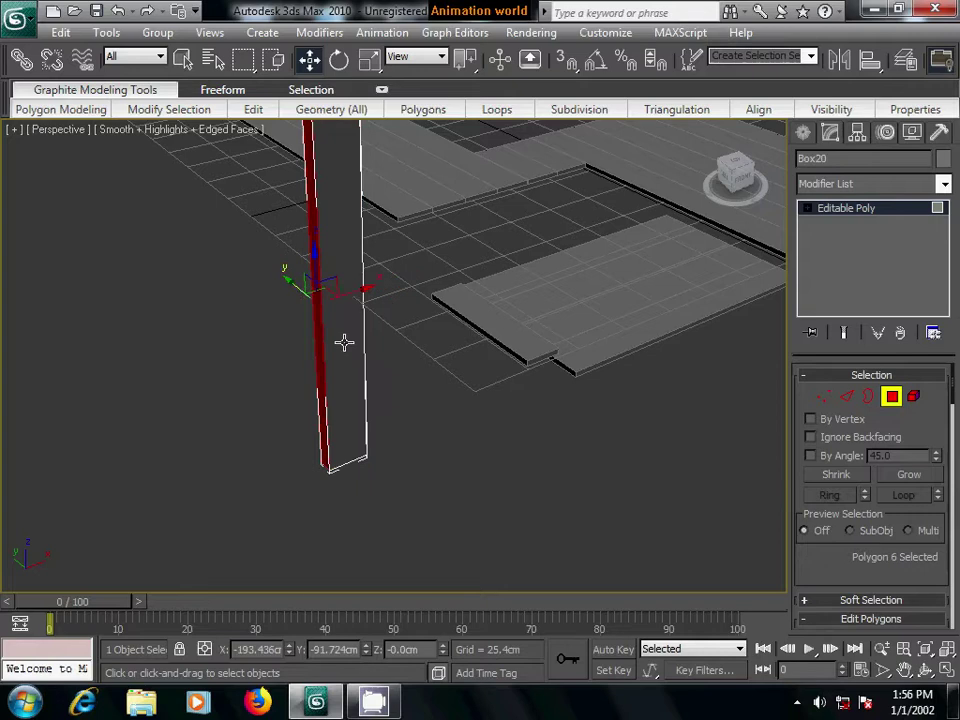
left_click_drag(366, 286, 381, 279)
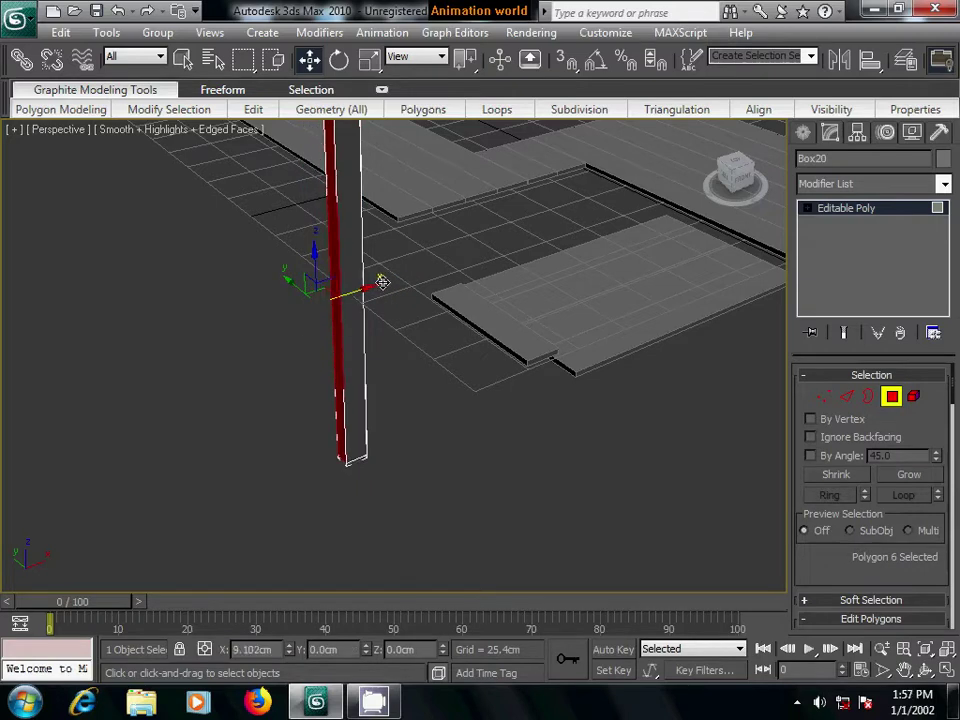
left_click(467, 393)
key("e")
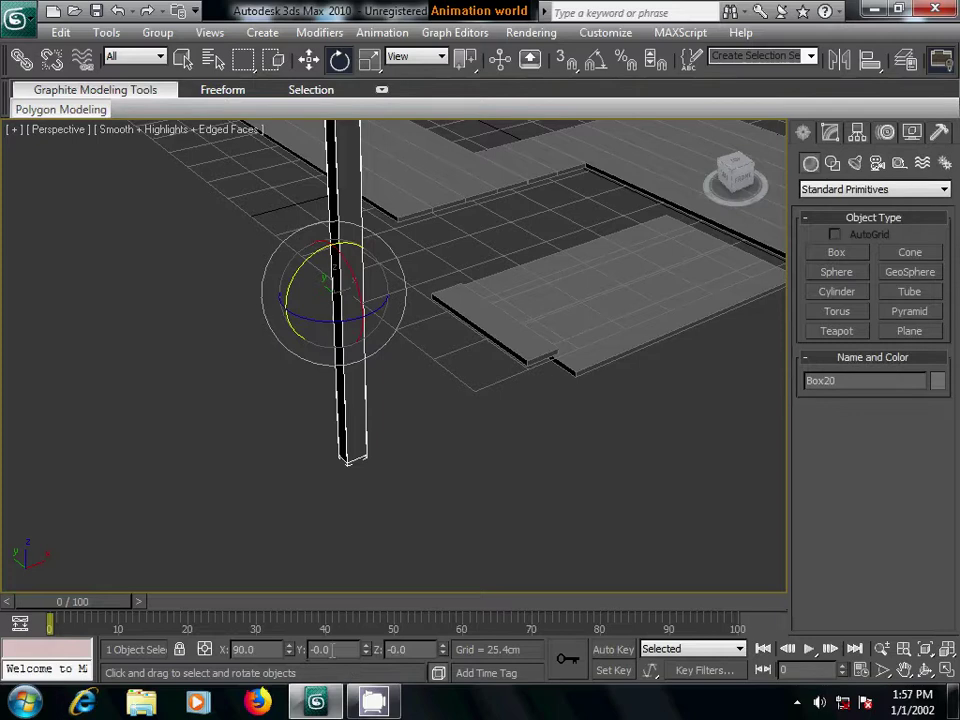
- Try a 45° Y tilt on the post, then undo it back to vertical
left_click(281, 648)
type("5")
key("Return")
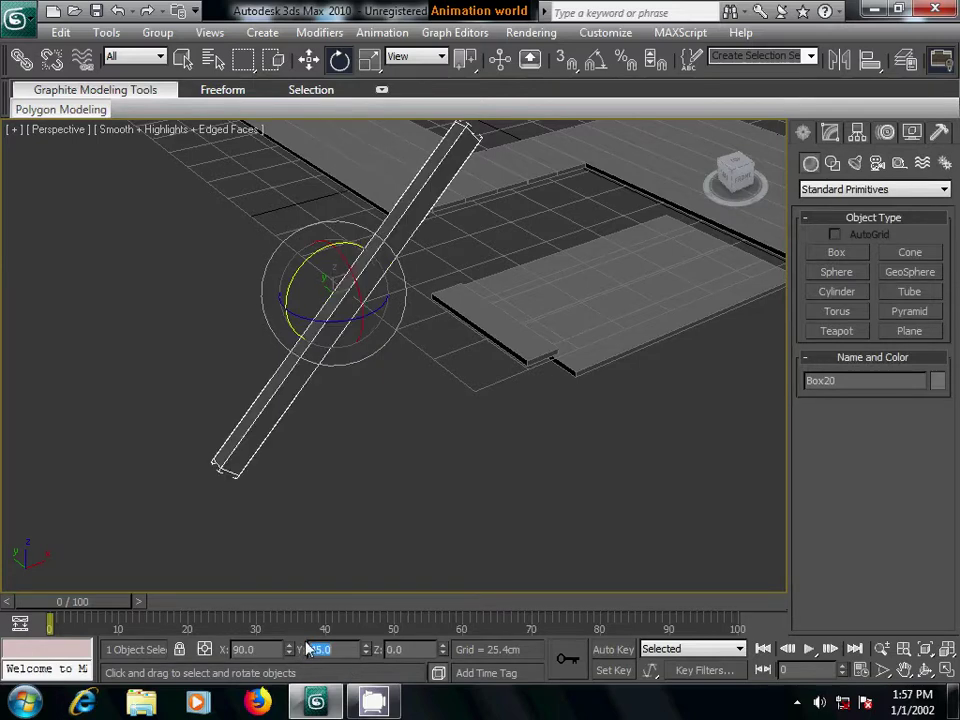
mouse_move(482, 529)
middle_mouse_down("alt")
mouse_move(487, 555)
mouse_move(482, 343)
mouse_move(451, 338)
middle_mouse_up("alt")
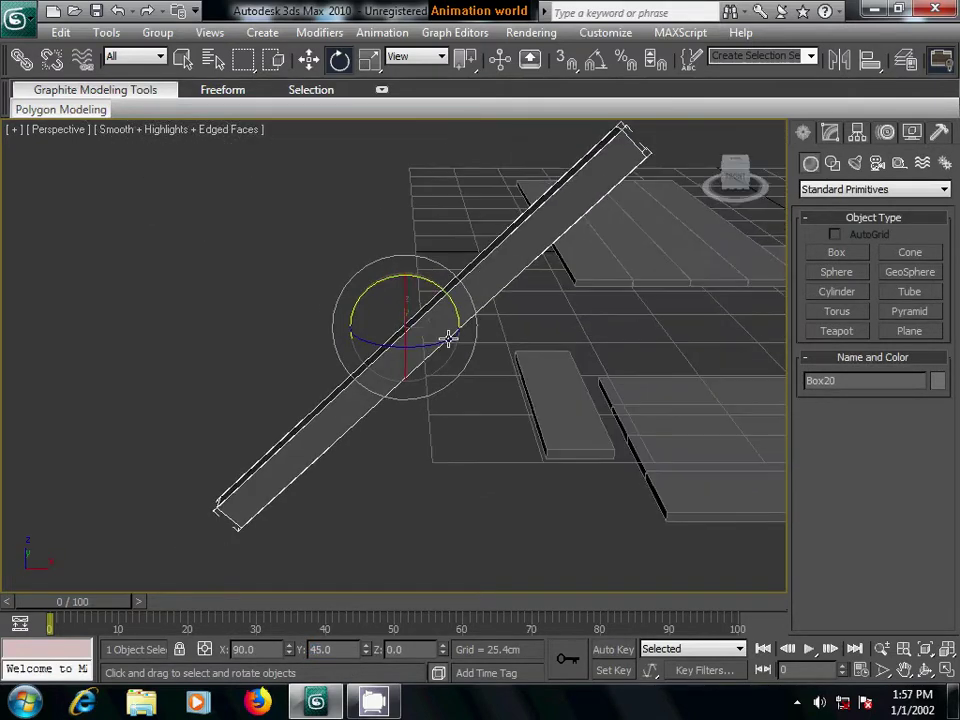
key("ctrl+z")
- Shorten the post by lowering its top four vertices
left_click(832, 132)
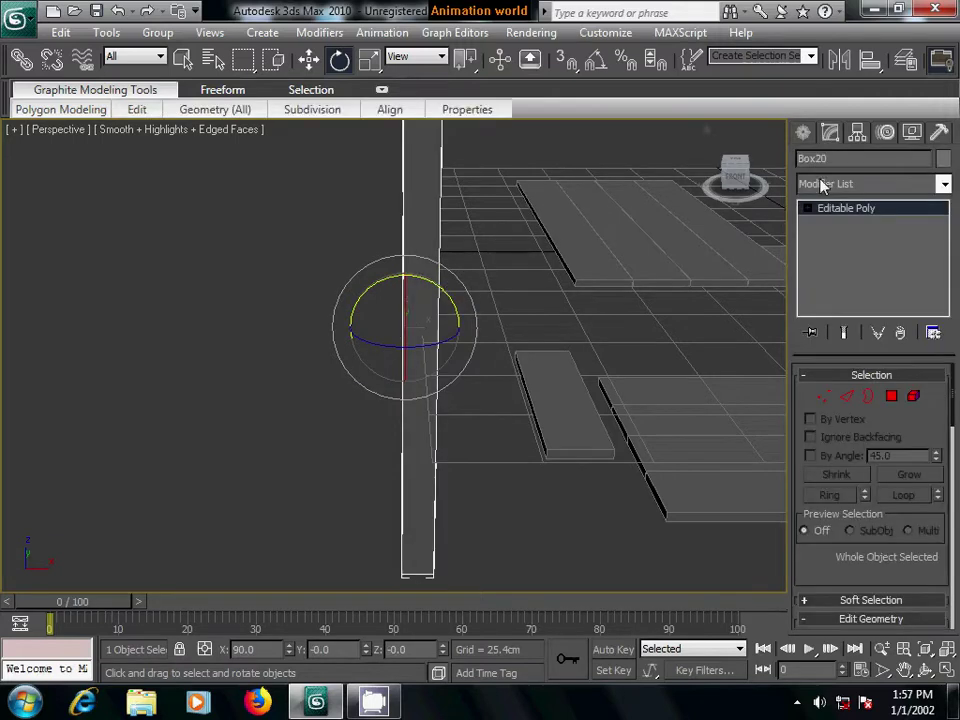
left_click(823, 396)
middle_click_drag(560, 330, 598, 358, "alt")
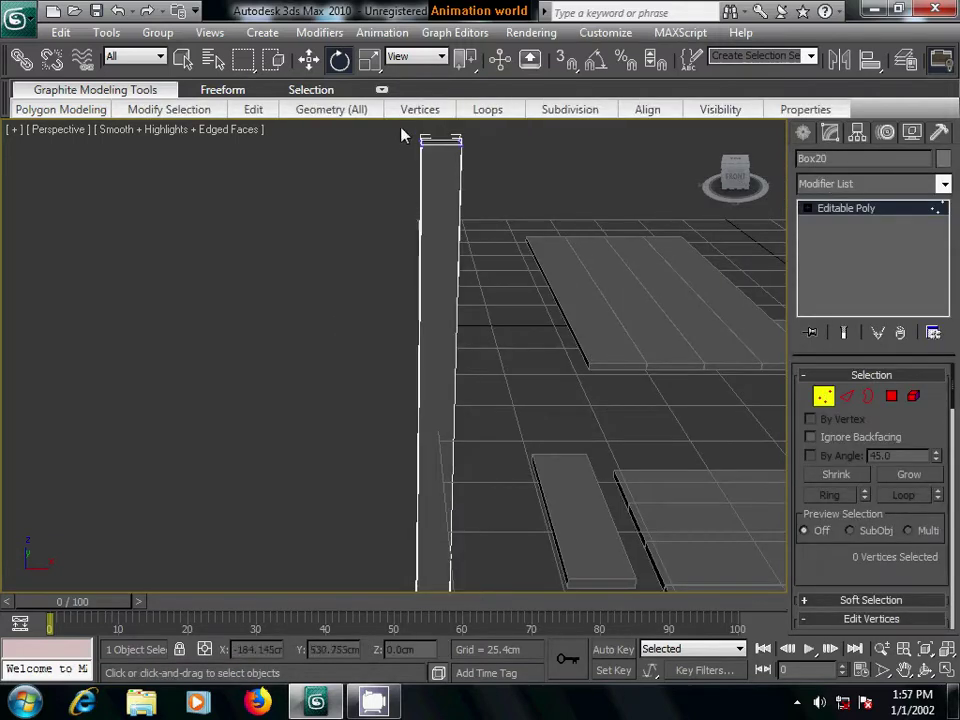
left_click_drag(401, 133, 529, 242)
middle_click_drag(529, 242, 338, 91, "alt")
key("w")
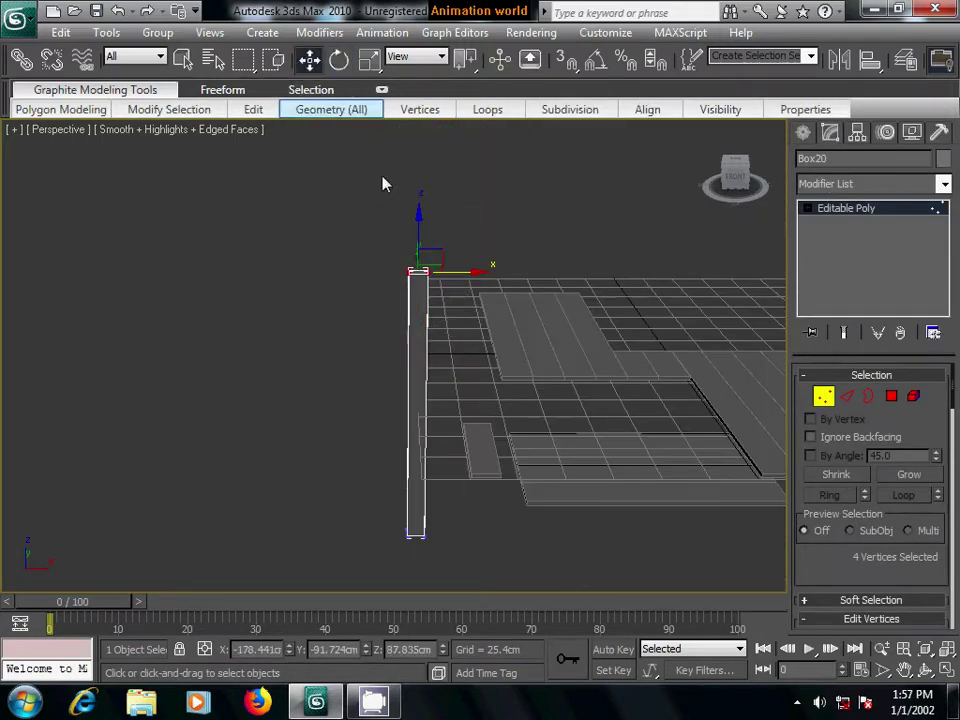
left_click_drag(418, 214, 418, 296)
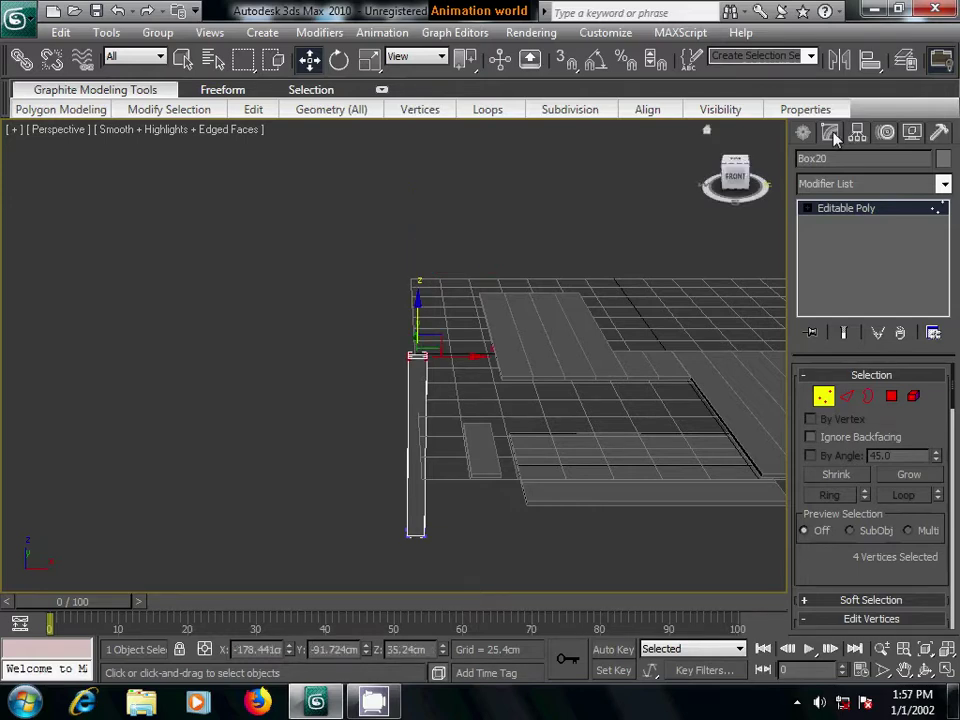
- Centre the post's pivot on the object and tilt it 45° about Y
left_click(857, 132)
left_click(872, 251)
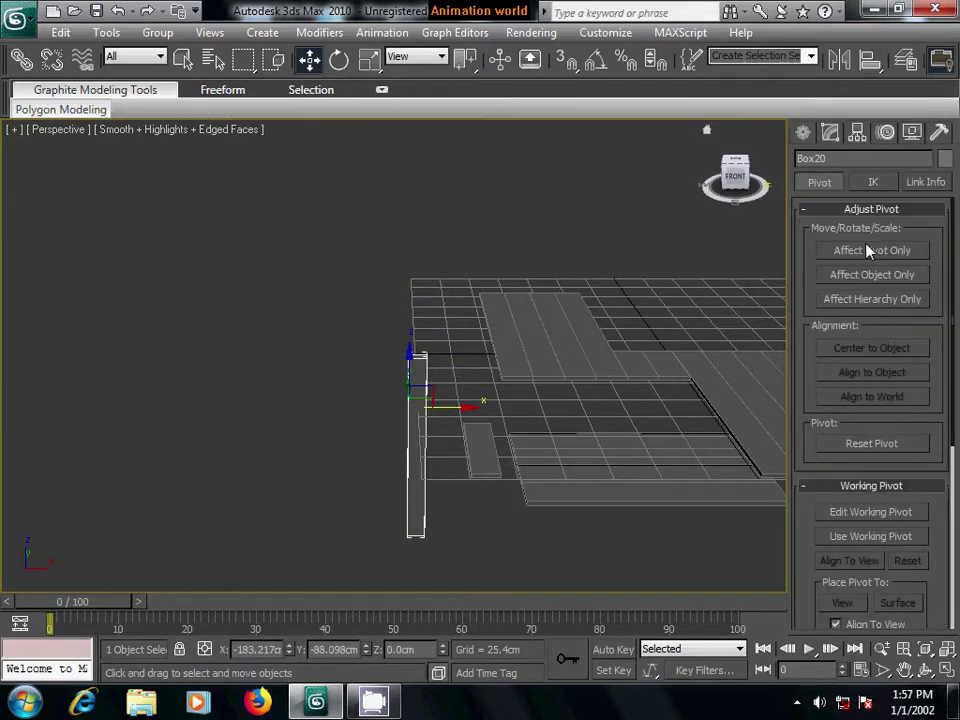
left_click(838, 352)
left_click(803, 132)
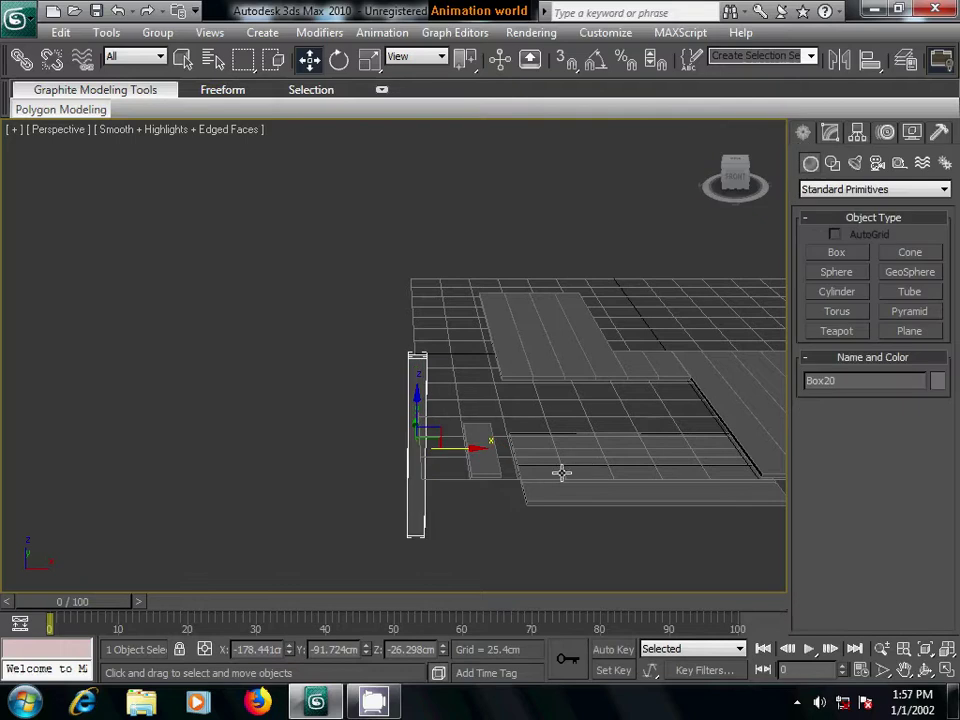
middle_click_drag(561, 473, 585, 476)
left_click(339, 60)
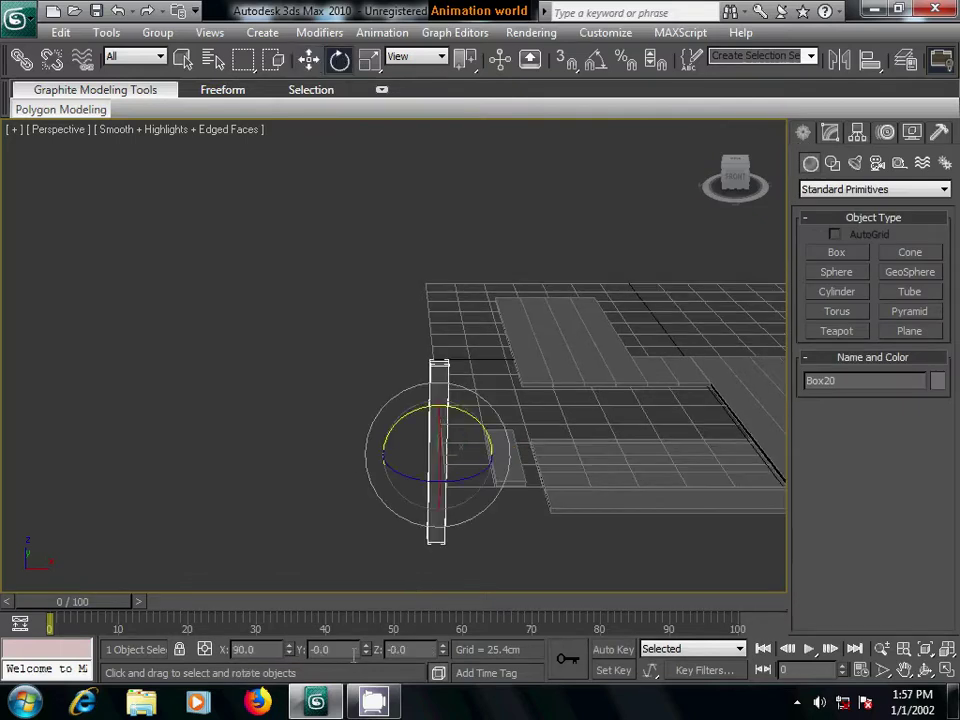
double_click(322, 650)
type("45")
key("Return")
- In the Front view, slide the slanted plank to the right
middle_click_drag(482, 572, 510, 495)
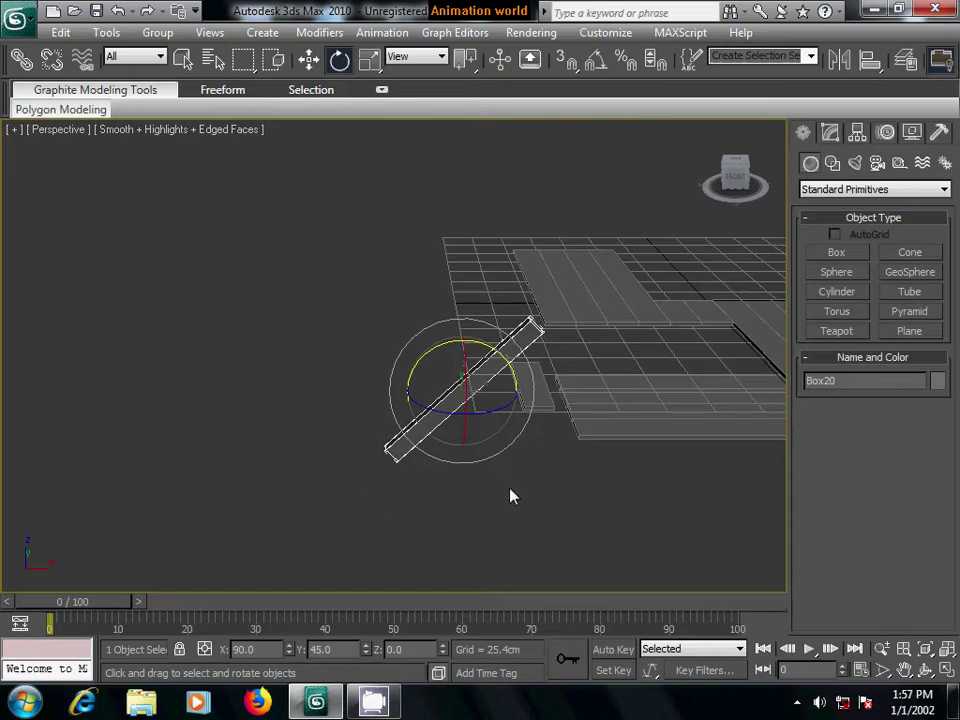
key("l")
middle_click_drag(540, 450, 488, 467)
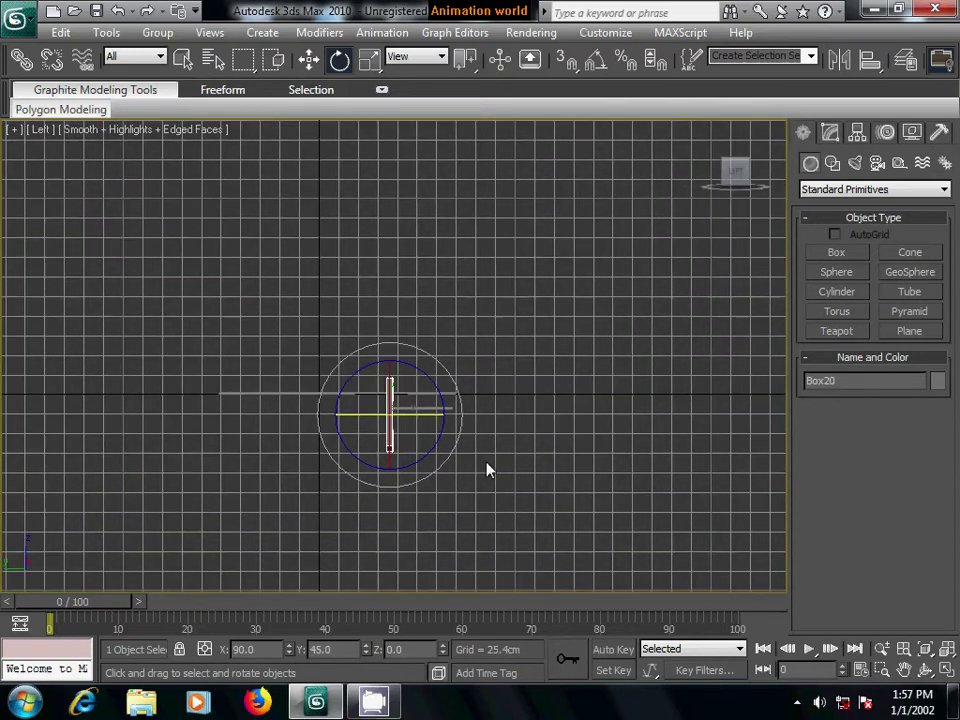
key("f")
scroll(499, 459, "up", 5)
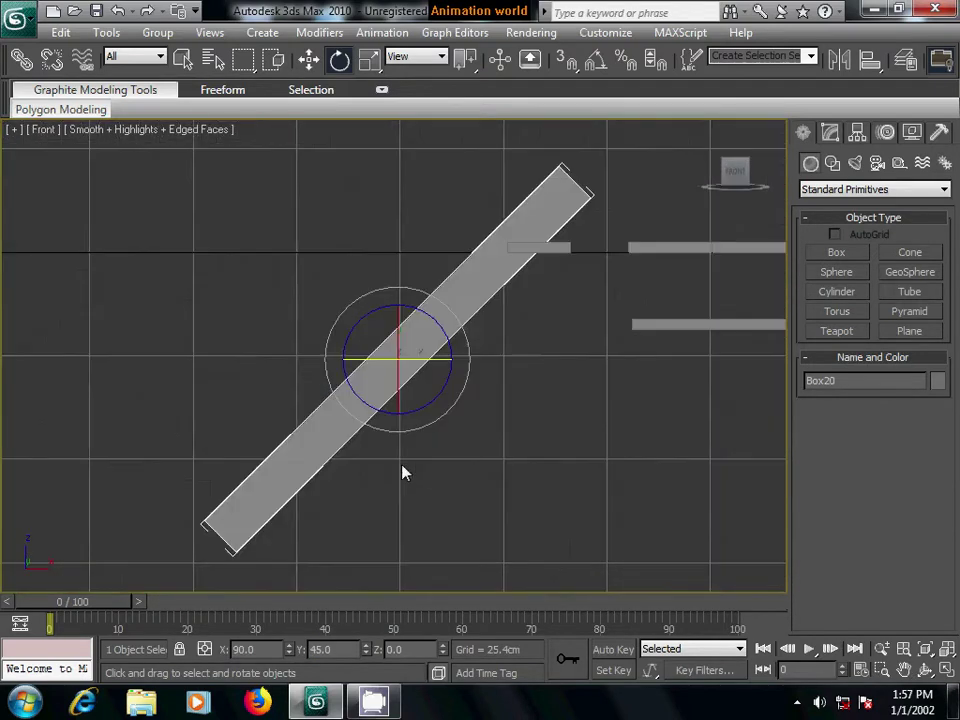
middle_click_drag(403, 471, 376, 440)
scroll(560, 430, "down", 4)
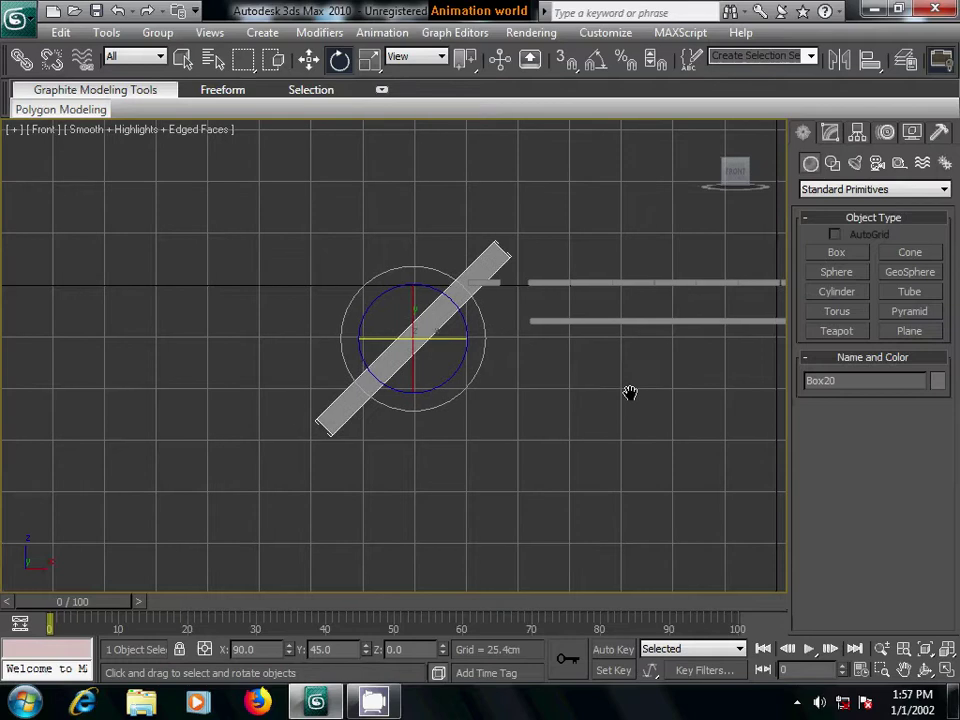
middle_click_drag(630, 394, 591, 406)
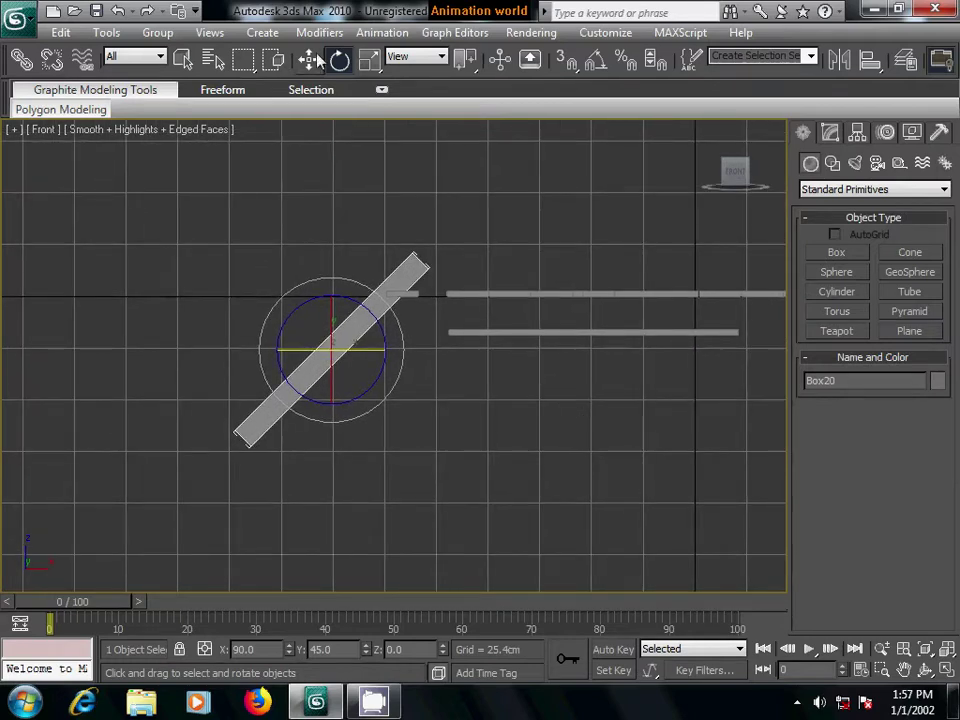
left_click(312, 58)
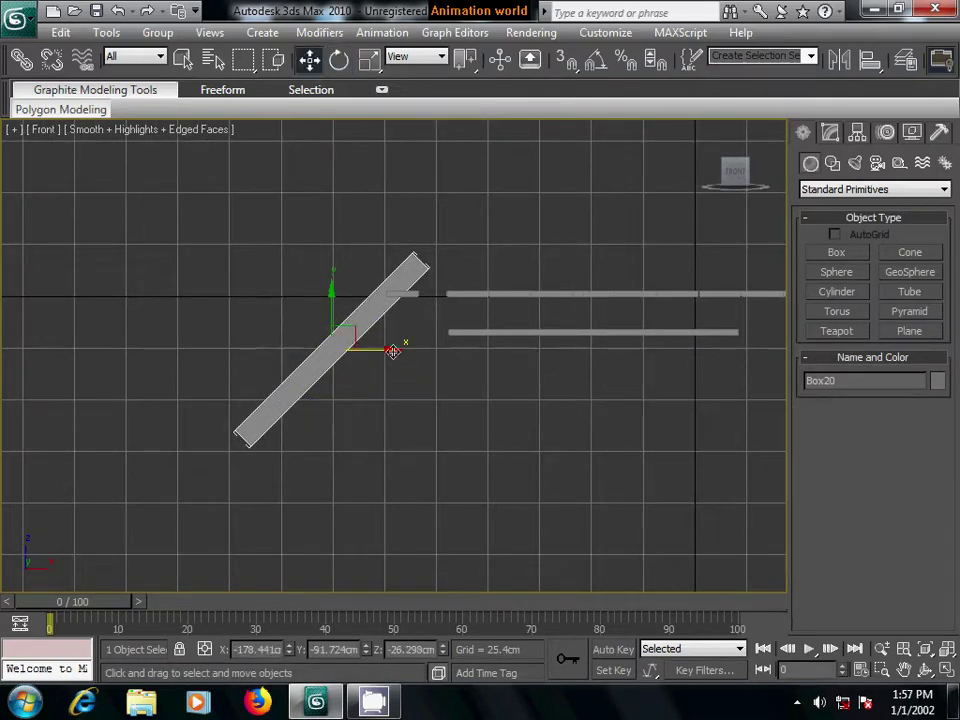
left_click_drag(392, 350, 437, 357)
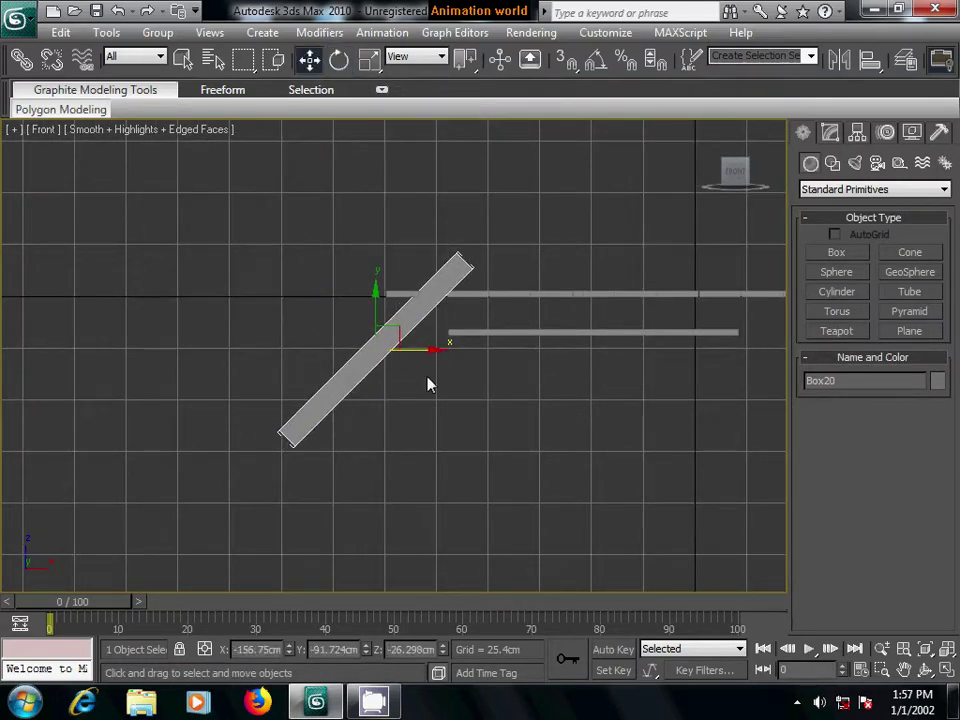
- Lower and shift the slanted plank until its top meets the lower plank's end
mouse_move(428, 386)
middle_mouse_down()
mouse_move(390, 411)
mouse_move(540, 427)
middle_mouse_up()
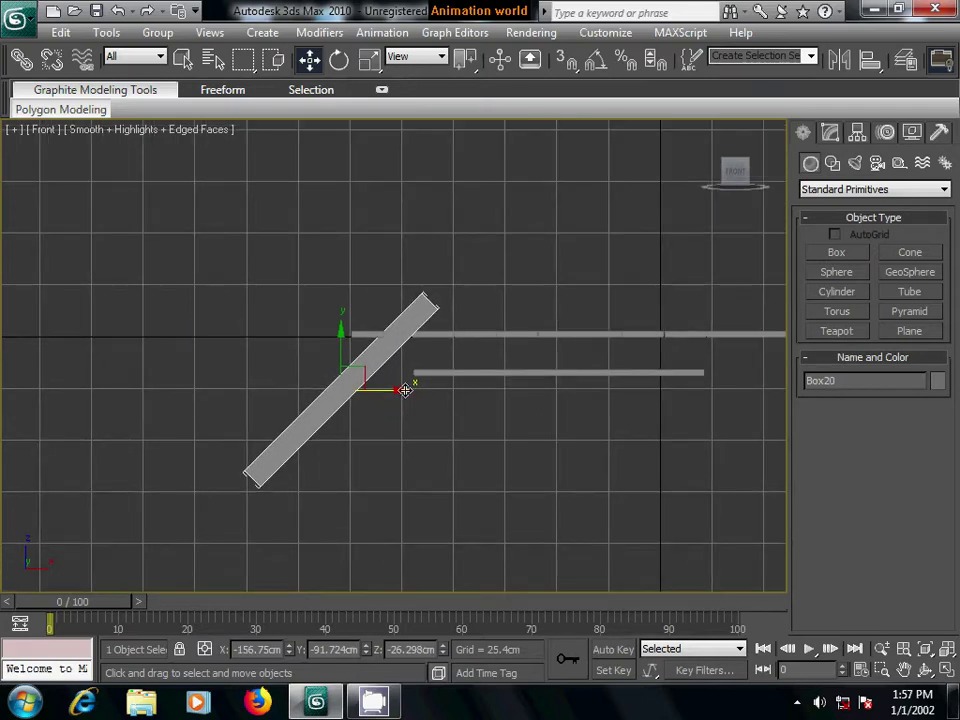
left_click_drag(399, 390, 405, 392)
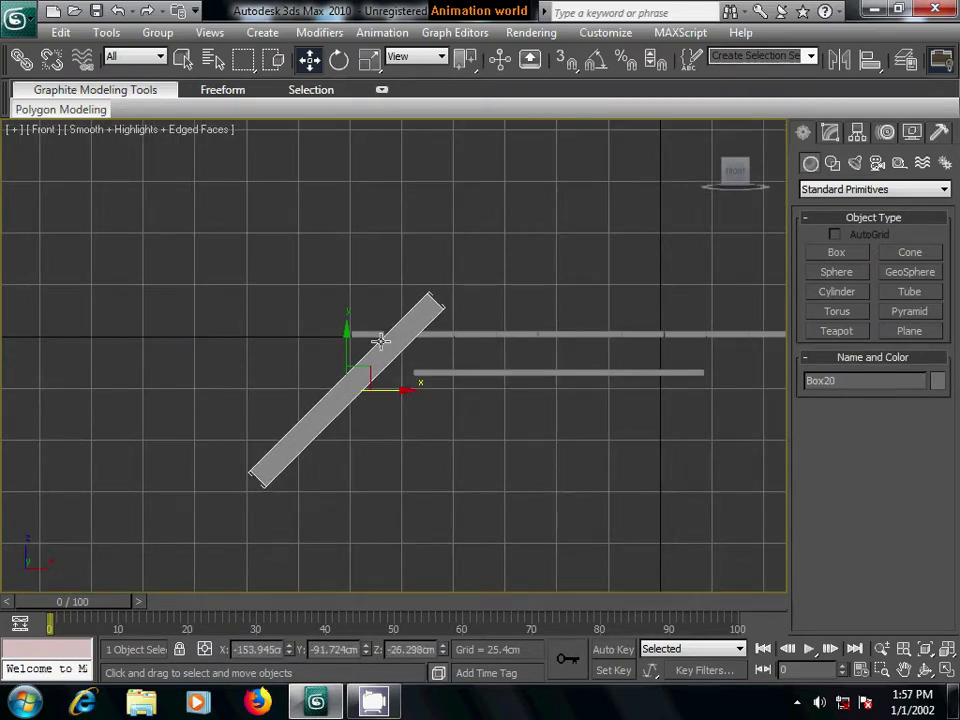
left_click_drag(348, 333, 349, 365)
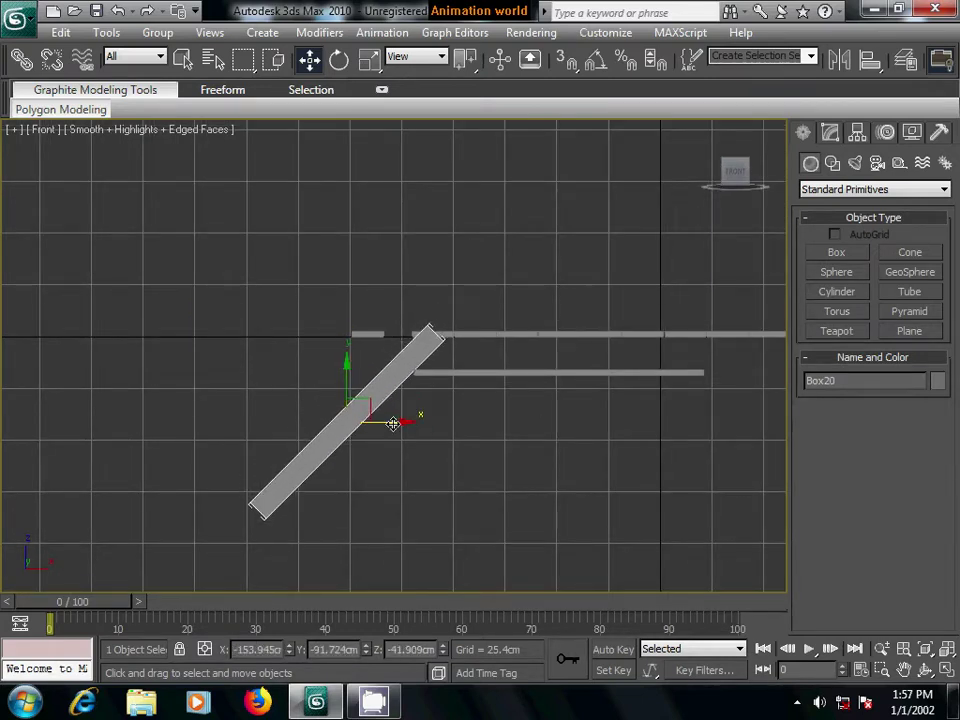
left_click_drag(403, 424, 377, 429)
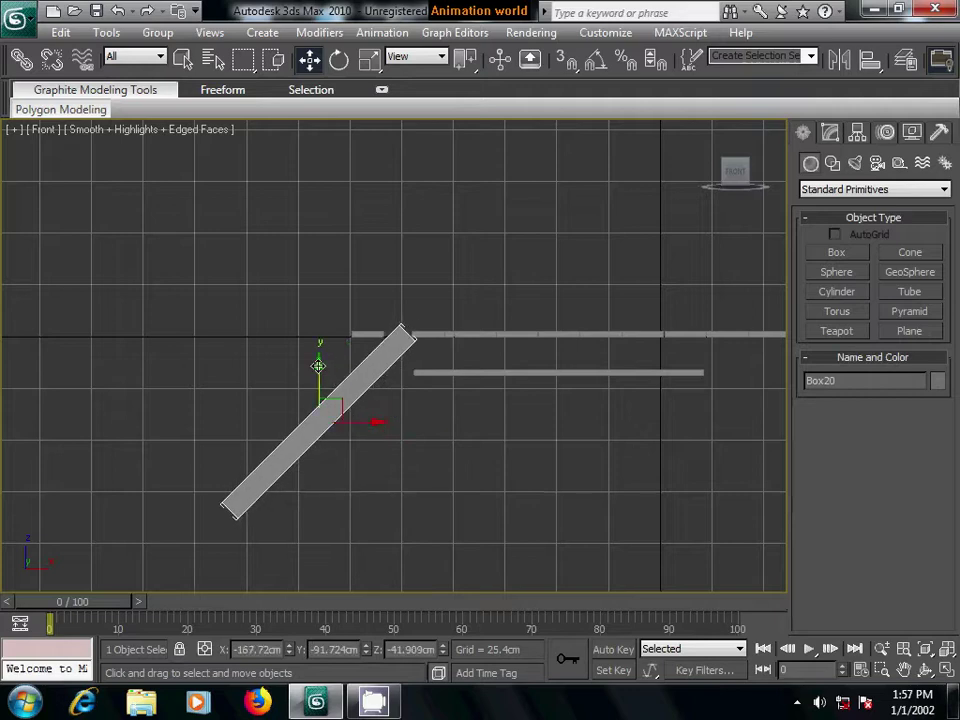
left_click_drag(317, 365, 318, 395)
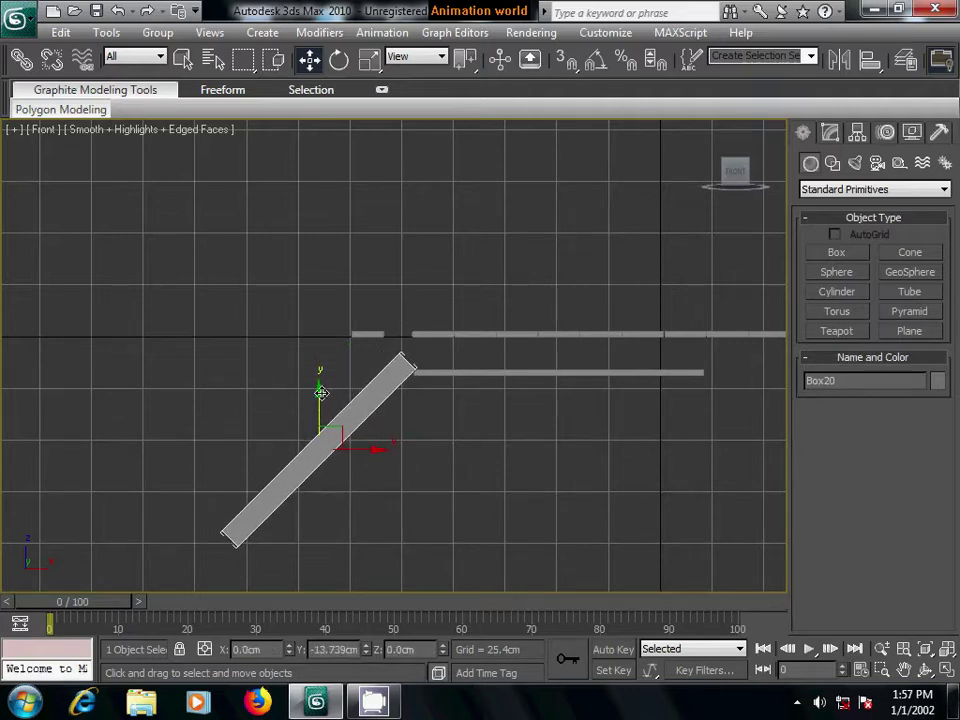
left_click(377, 345)
- Move the small board Box19 down to the foot of the slanted plank
left_click(369, 334)
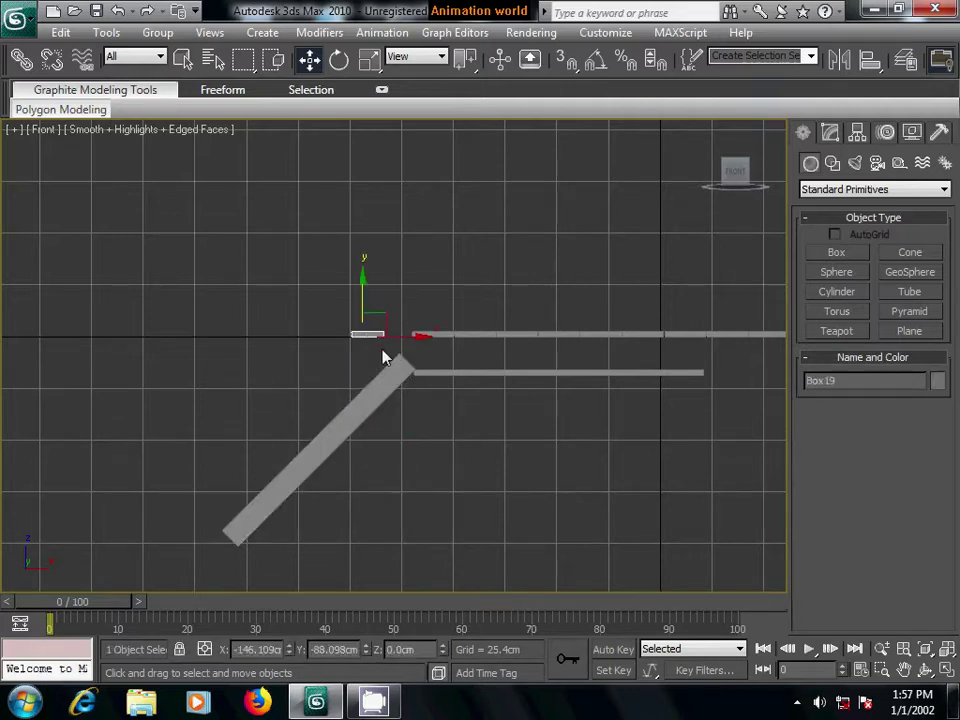
mouse_move(361, 278)
left_mouse_down()
mouse_move(361, 344)
mouse_move(405, 482)
mouse_move(299, 507)
left_mouse_up()
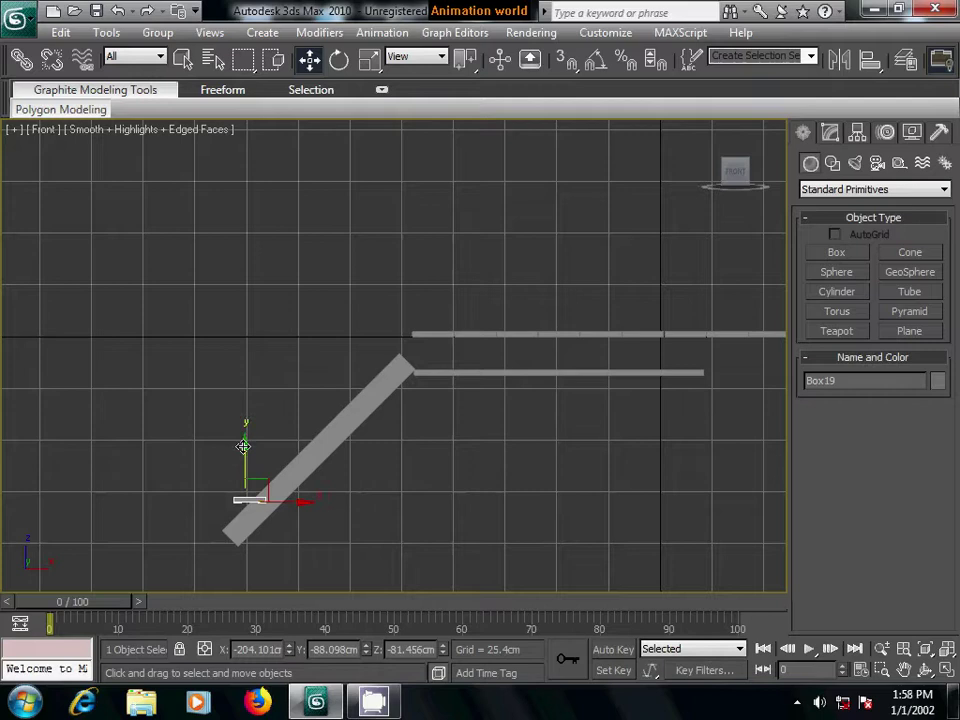
left_click_drag(242, 440, 244, 462)
- In wireframe, fine-tune Box19's position and start copying it upward as Box21
key("F3")
middle_click_drag(332, 491, 369, 394)
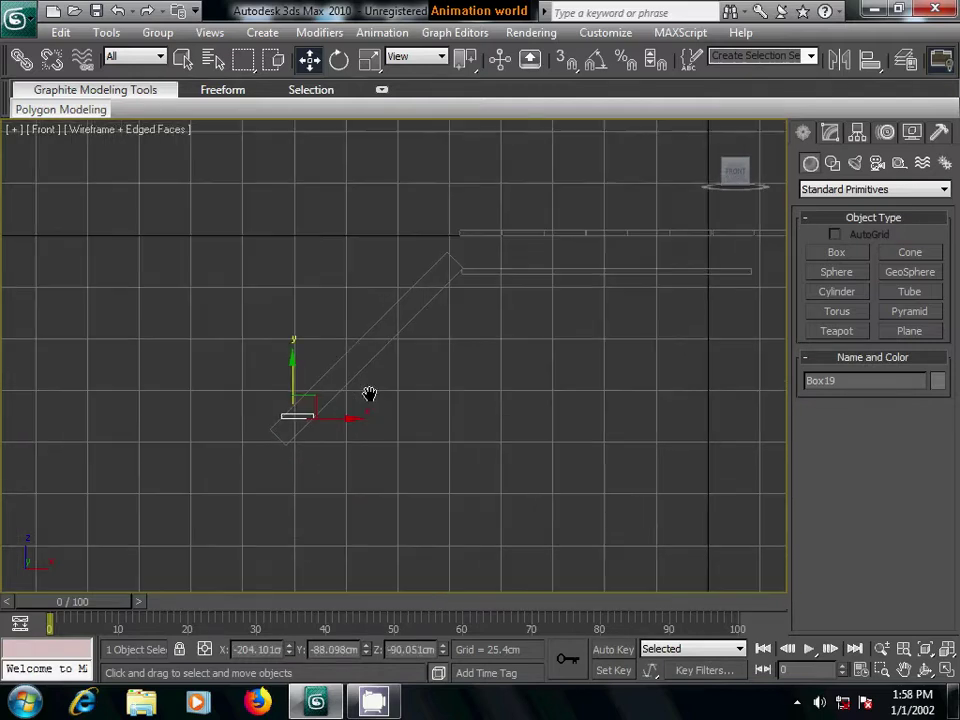
mouse_move(388, 463)
middle_mouse_down()
mouse_move(336, 504)
mouse_move(363, 494)
middle_mouse_up()
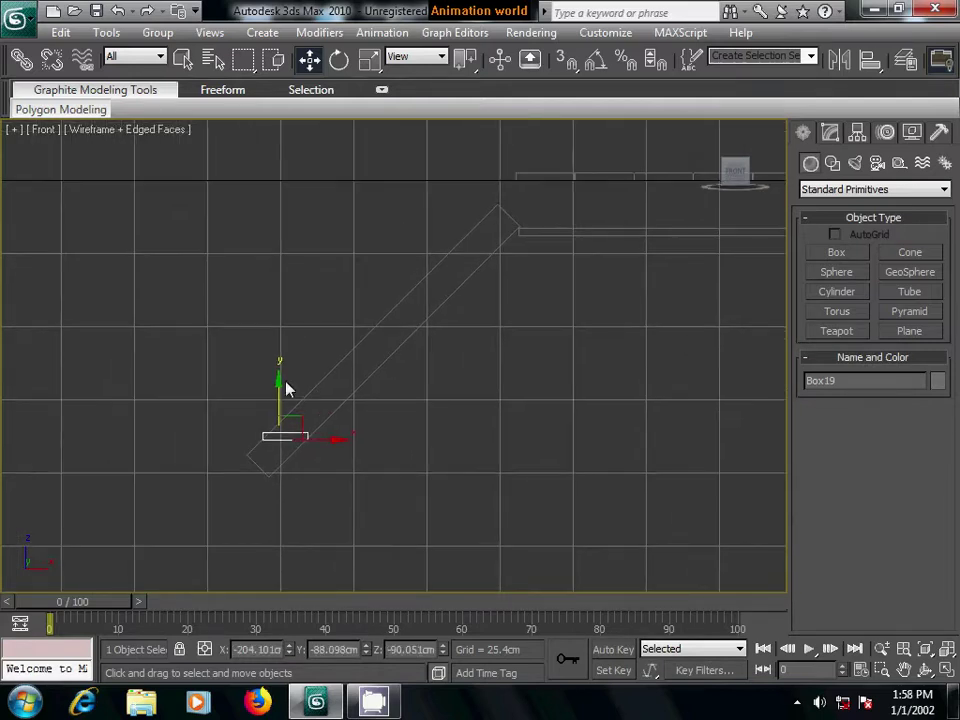
left_click_drag(278, 380, 278, 387)
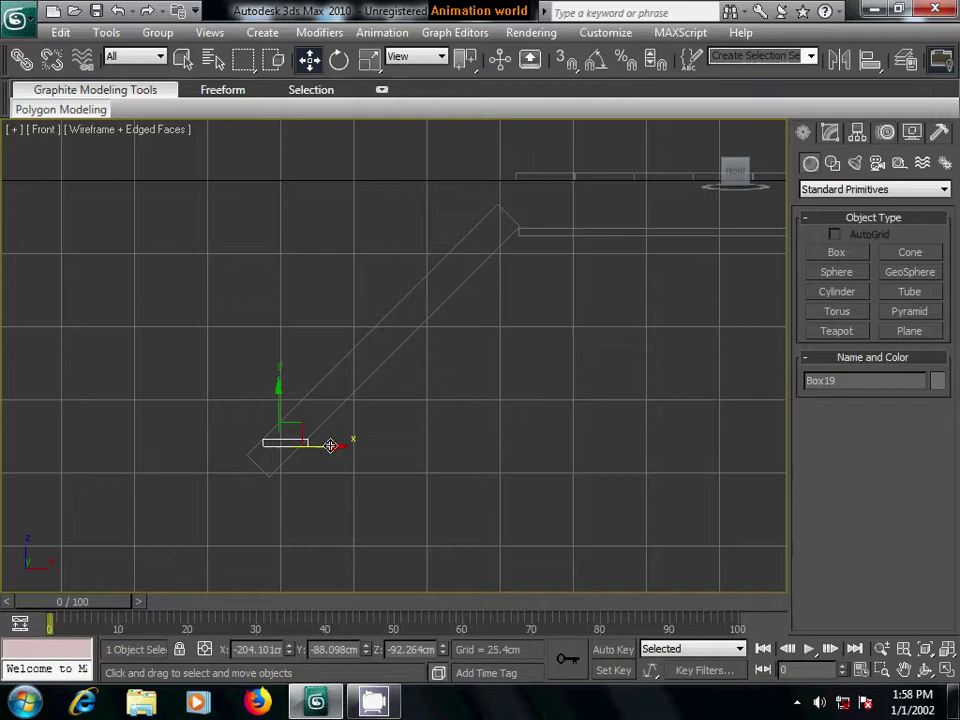
left_click_drag(326, 447, 323, 447)
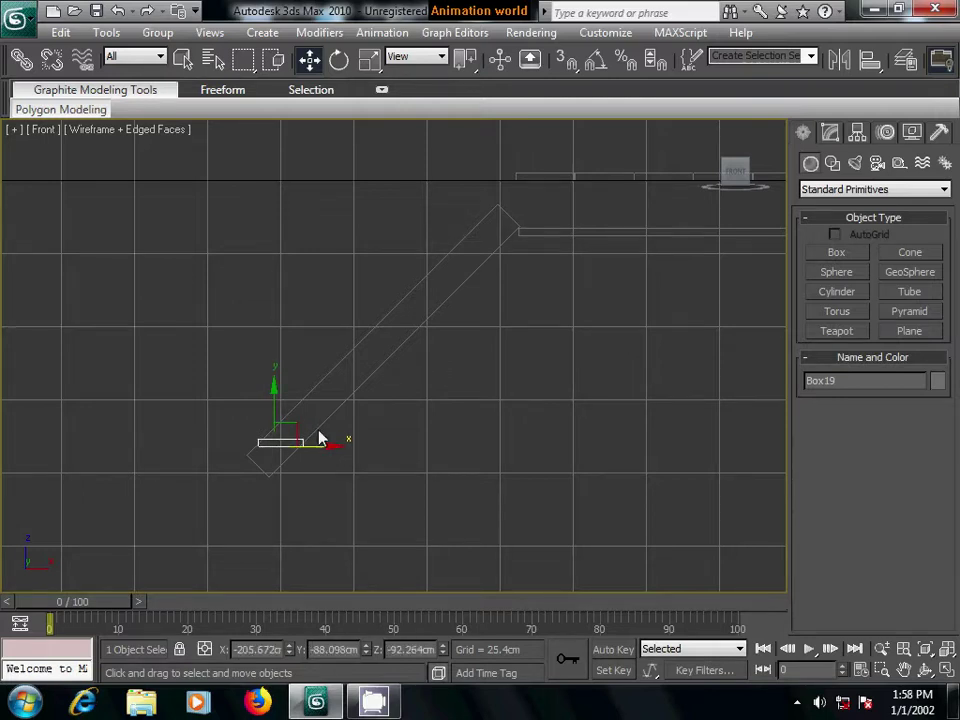
left_click_drag(280, 400, 283, 375, "shift")
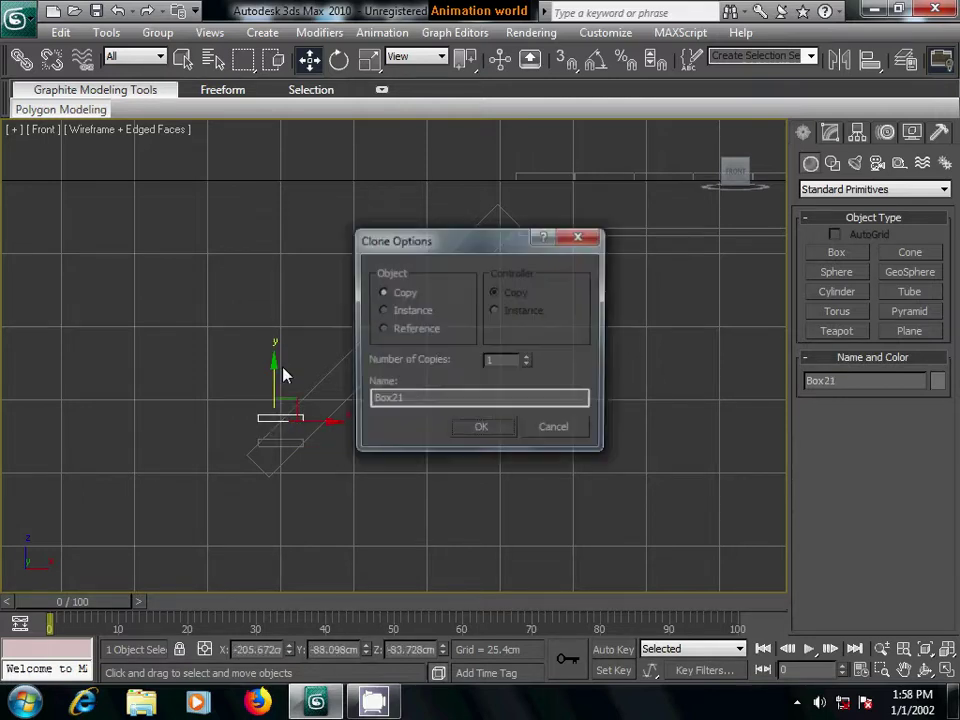
- Make one copy of the step board, Box21, and slide it right along X
left_click(476, 427)
left_click_drag(332, 420, 358, 422)
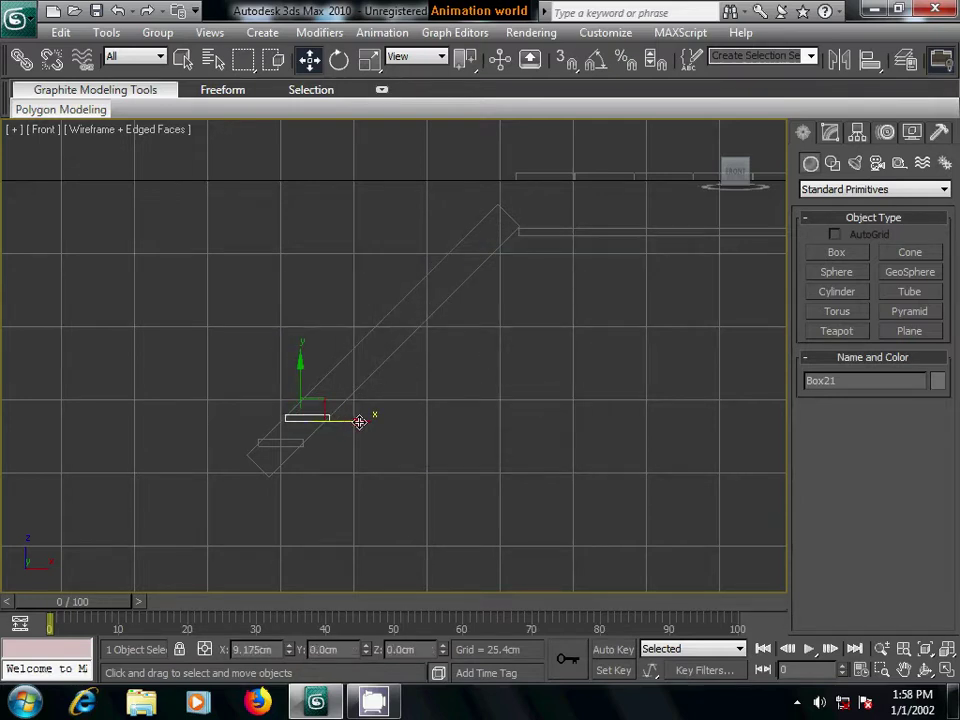
left_click_drag(359, 421, 359, 421)
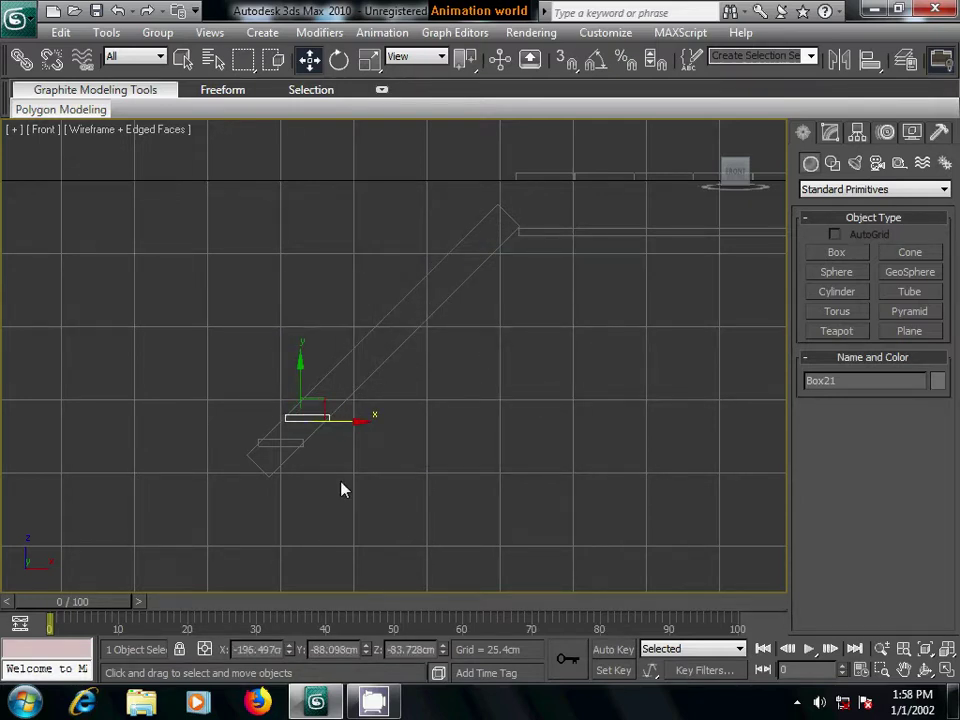
middle_click_drag(341, 489, 381, 473)
- In shaded Perspective, move slanted plank Box20 along Y so the boards meet its lower end
key("p")
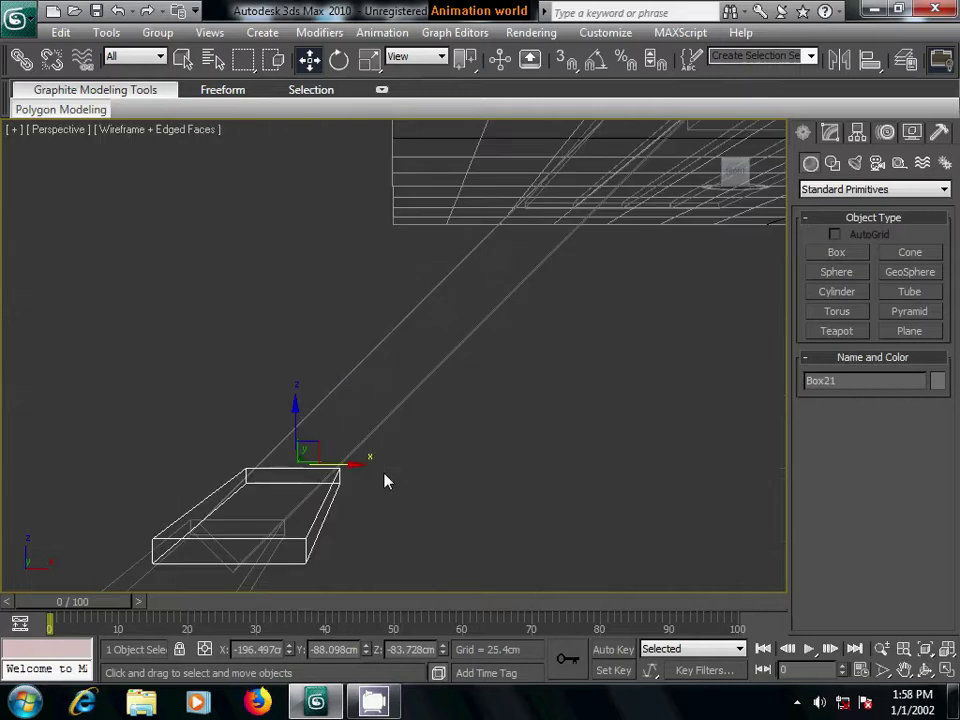
key("F3")
middle_click_drag(347, 497, 450, 428)
scroll(450, 426, "down", 3)
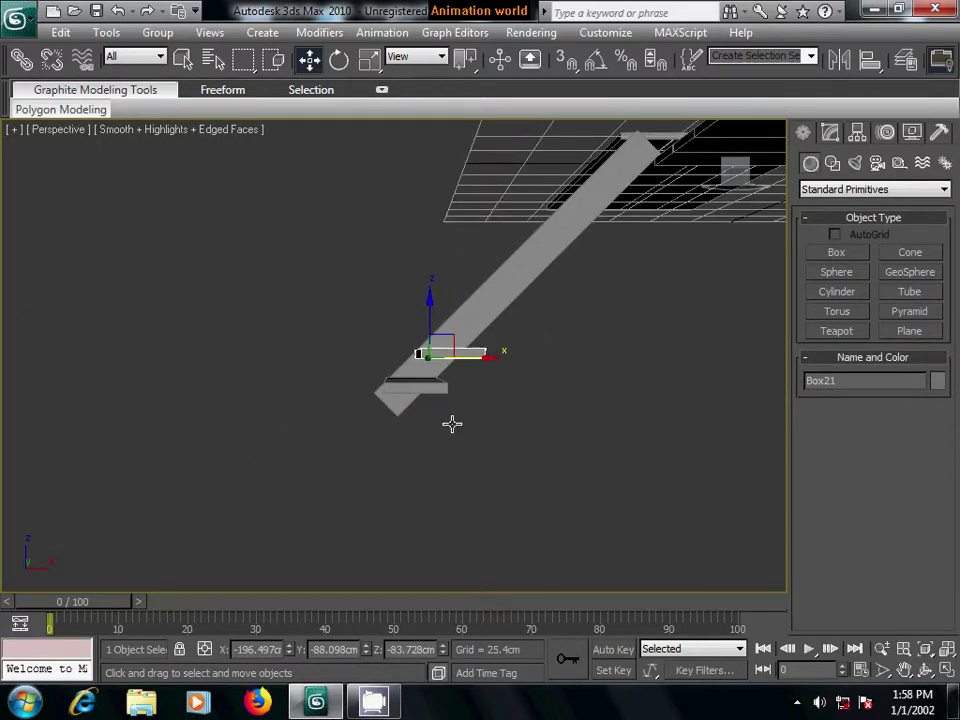
mouse_move(348, 434)
middle_mouse_down("alt")
mouse_move(416, 471)
mouse_move(602, 446)
mouse_move(476, 429)
mouse_move(524, 428)
middle_mouse_up("alt")
left_click(460, 314)
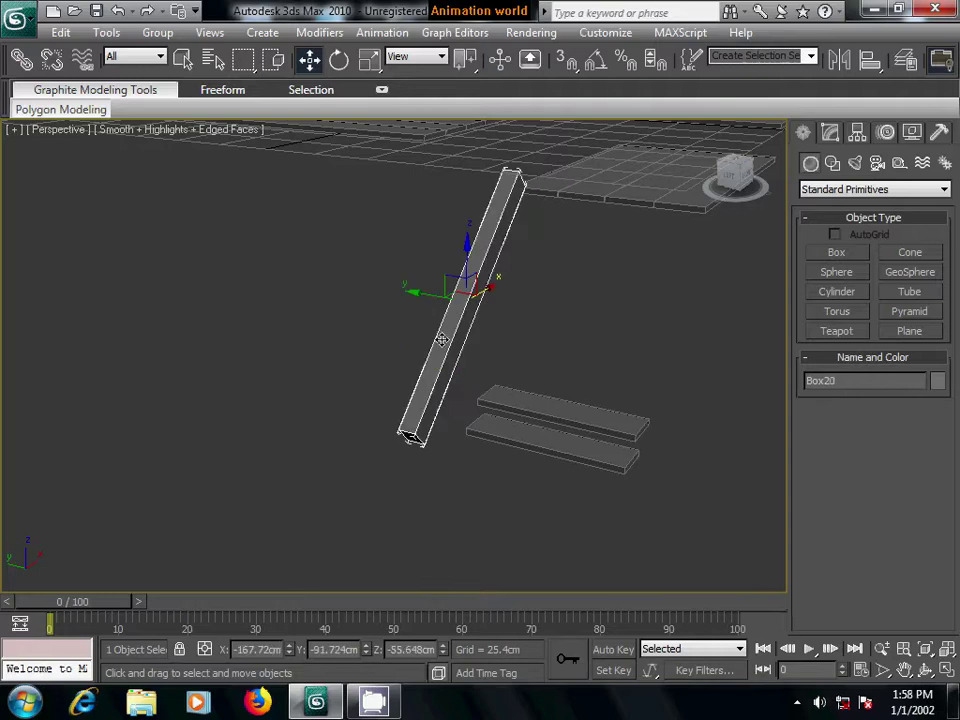
left_click_drag(420, 294, 458, 313)
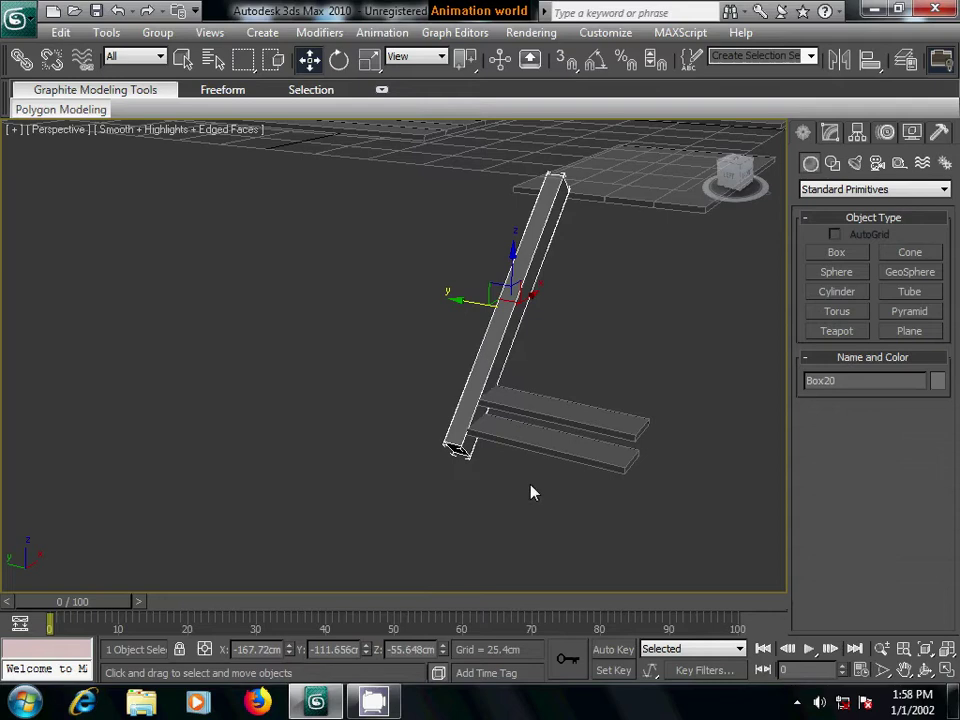
- Check the alignment and select the lower step board in the Modify panel
mouse_move(532, 492)
middle_mouse_down("alt")
mouse_move(574, 497)
mouse_move(489, 492)
mouse_move(506, 465)
mouse_move(497, 452)
mouse_move(497, 464)
middle_mouse_up("alt")
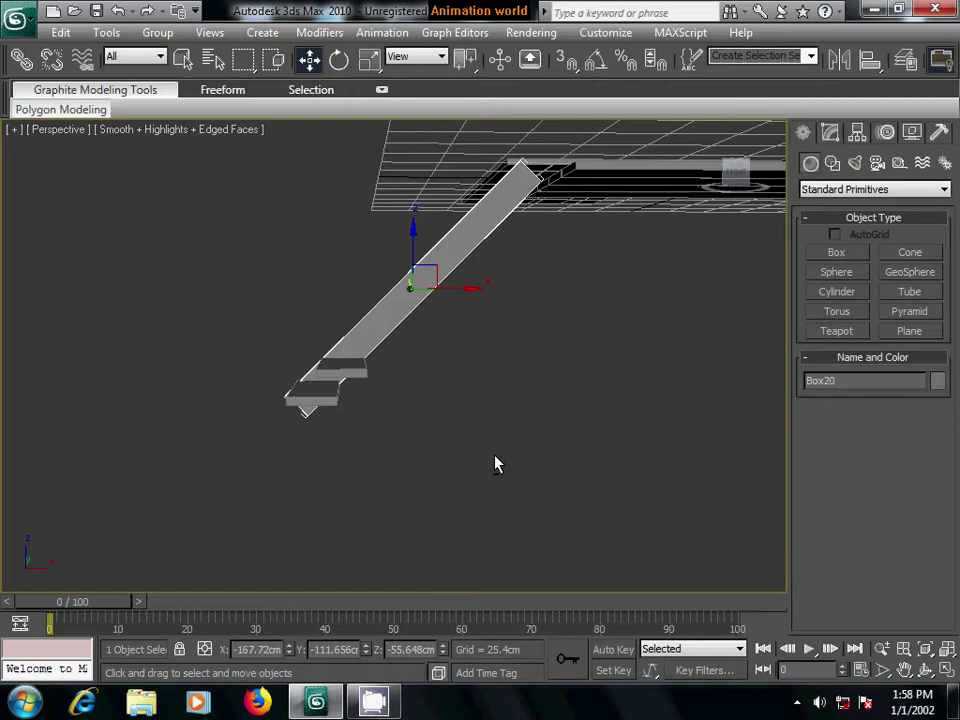
mouse_move(495, 461)
middle_mouse_down("alt")
mouse_move(508, 497)
mouse_move(574, 476)
mouse_move(566, 497)
middle_mouse_up("alt")
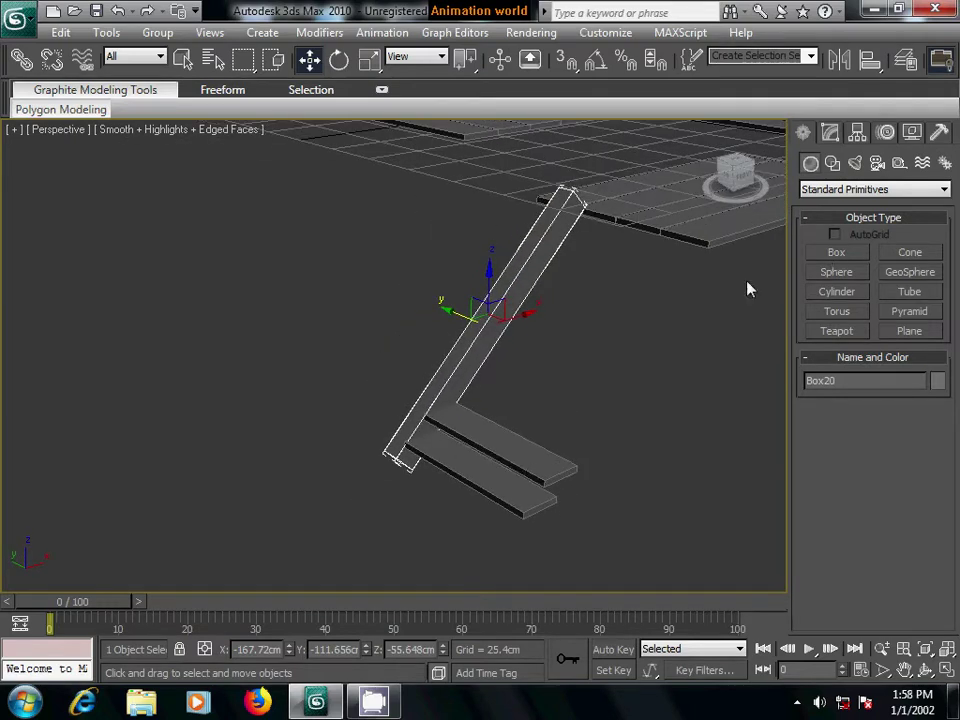
left_click(513, 489)
left_click(830, 134)
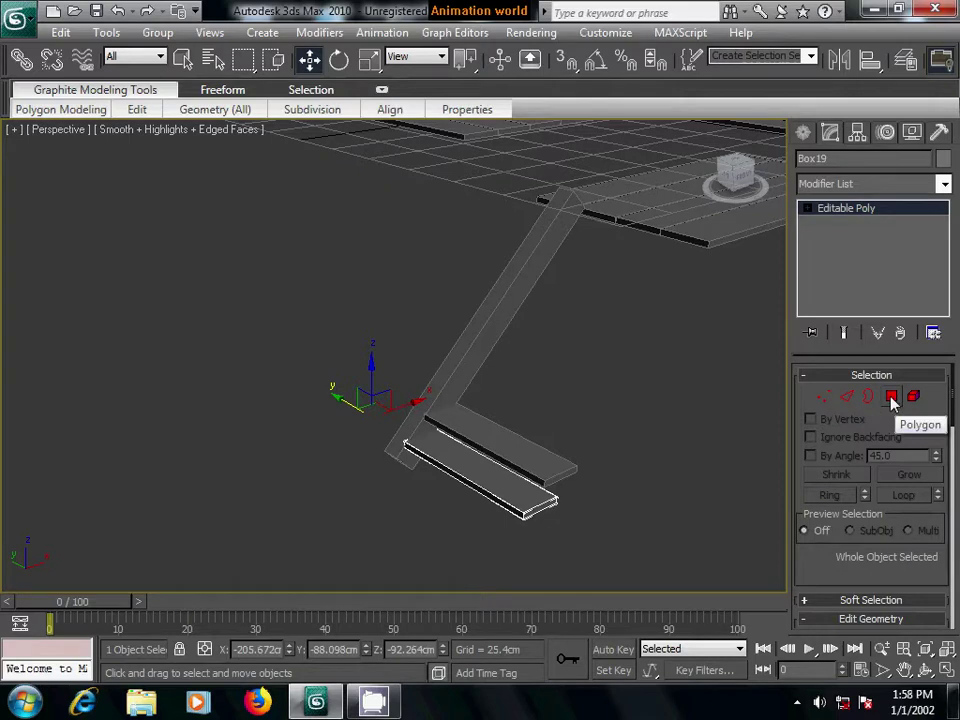
- Select both step boards and non-uniformly scale them along X and Y, to about 115%
left_click(803, 133)
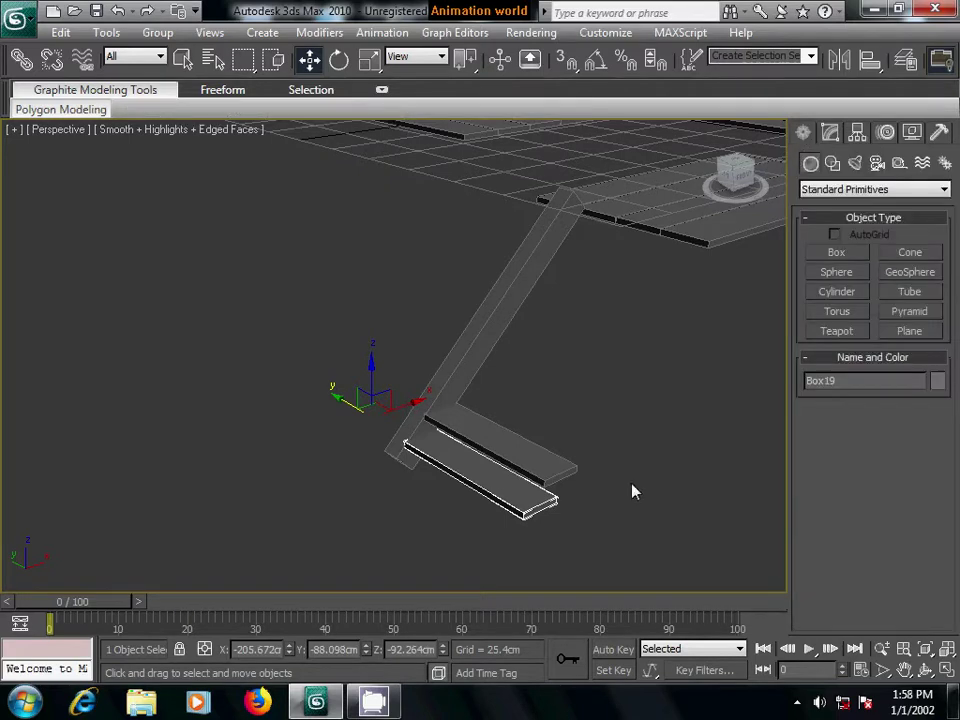
left_click(522, 446, "ctrl")
left_click(369, 59)
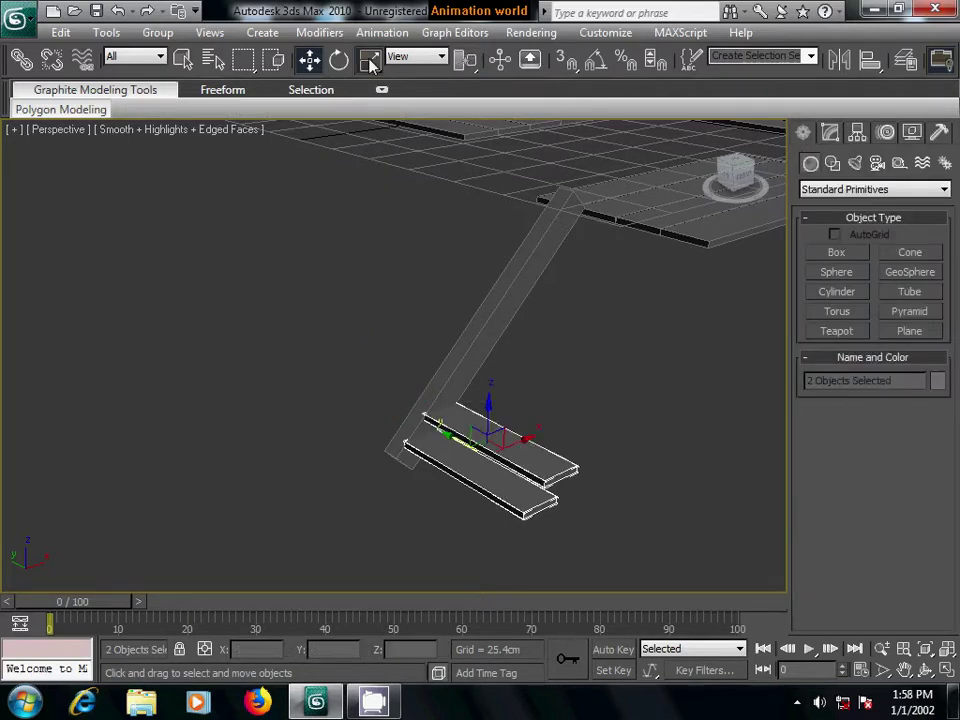
mouse_move(435, 476)
left_mouse_down()
mouse_move(424, 480)
mouse_move(461, 514)
left_mouse_up()
middle_click_drag(461, 514, 409, 508, "alt")
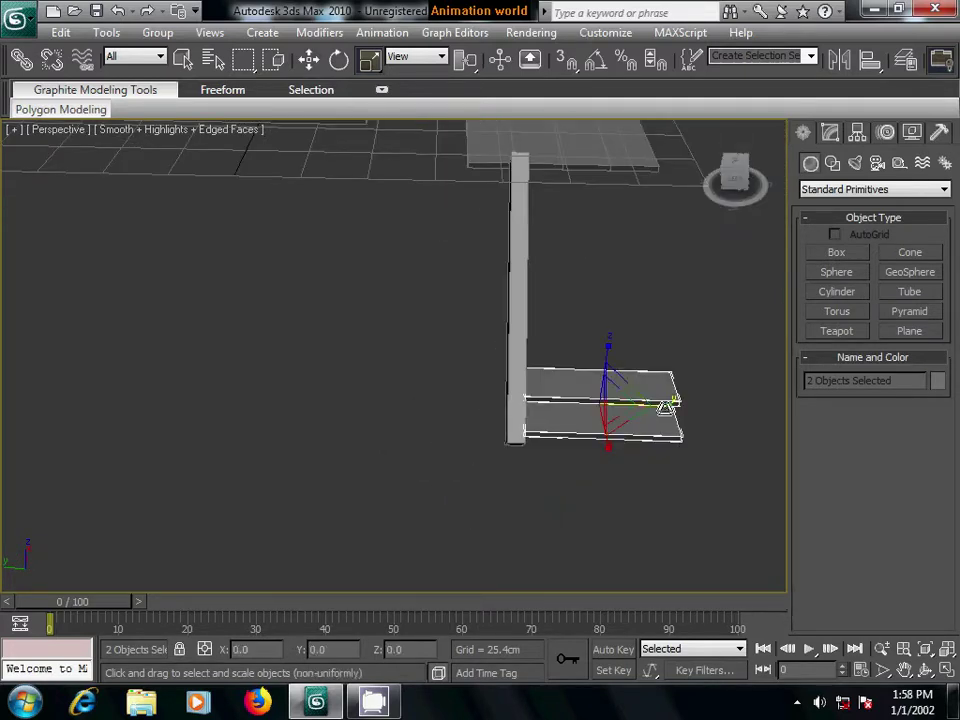
left_click_drag(665, 406, 714, 408)
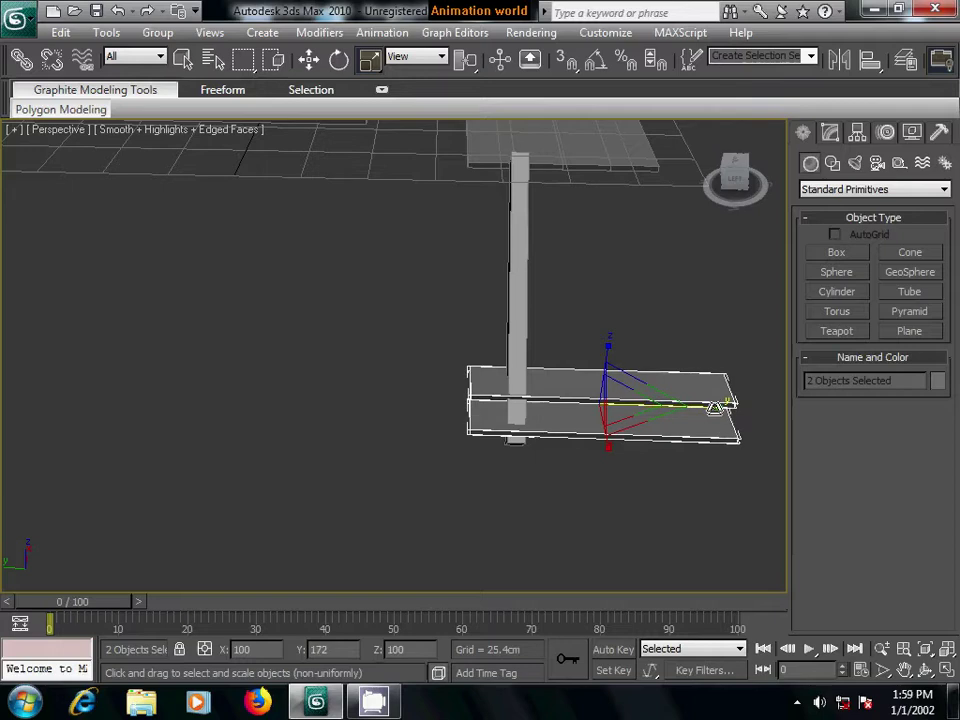
left_click_drag(714, 408, 678, 404)
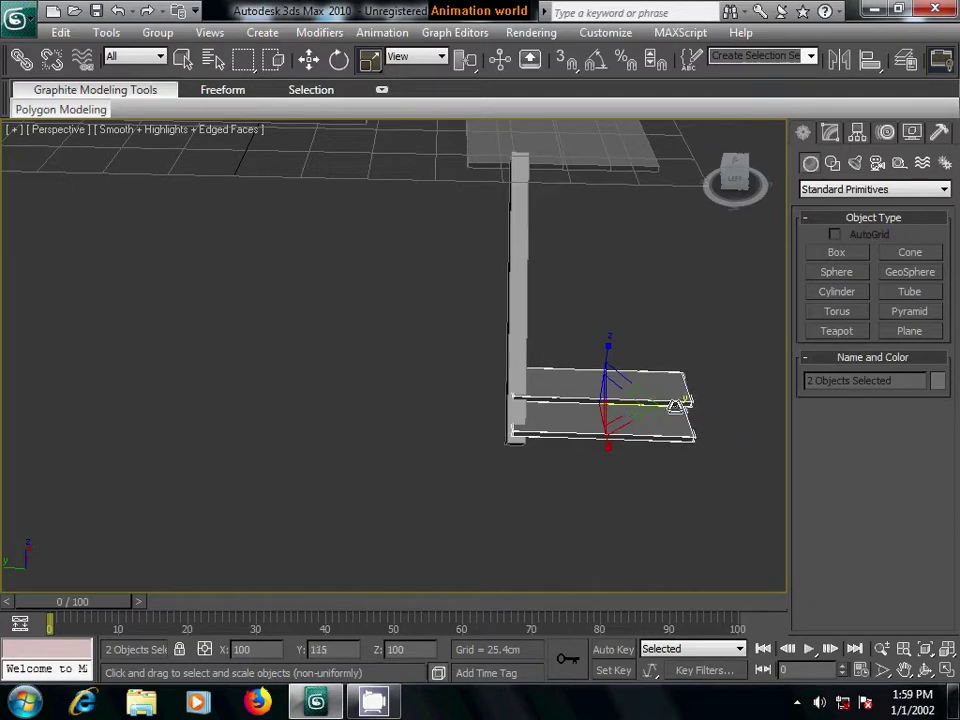
mouse_move(729, 392)
middle_mouse_down("alt")
mouse_move(669, 399)
mouse_move(727, 420)
mouse_move(563, 467)
mouse_move(568, 477)
mouse_move(588, 443)
middle_mouse_up("alt")
- In the wireframe Front view, raise board Box21 slightly and nudge it left
scroll(553, 399, "down", 2)
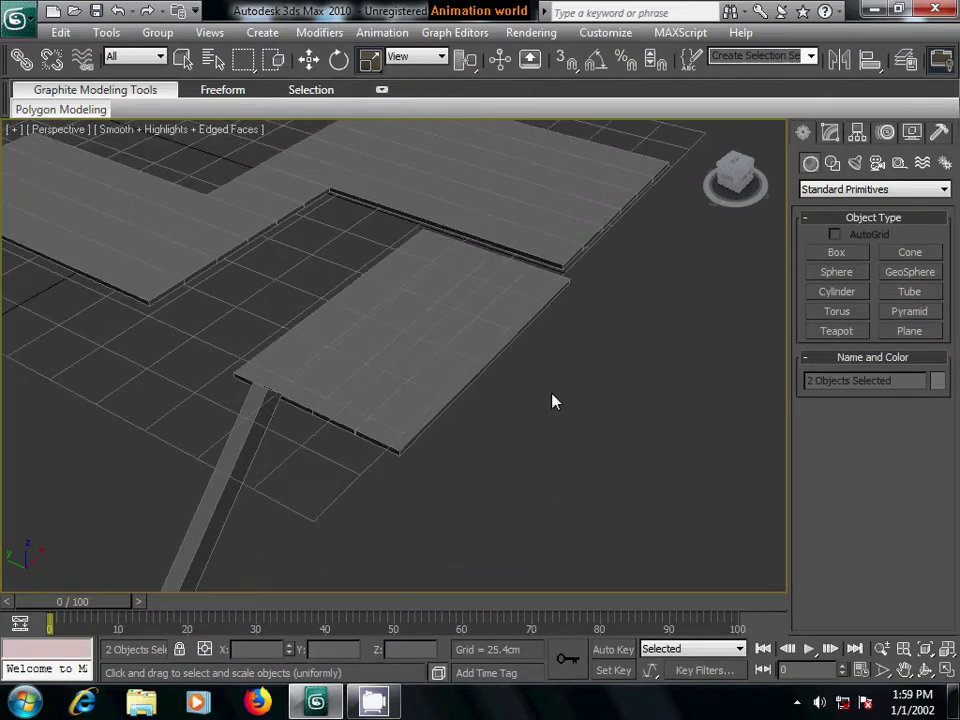
scroll(553, 399, "down", 1)
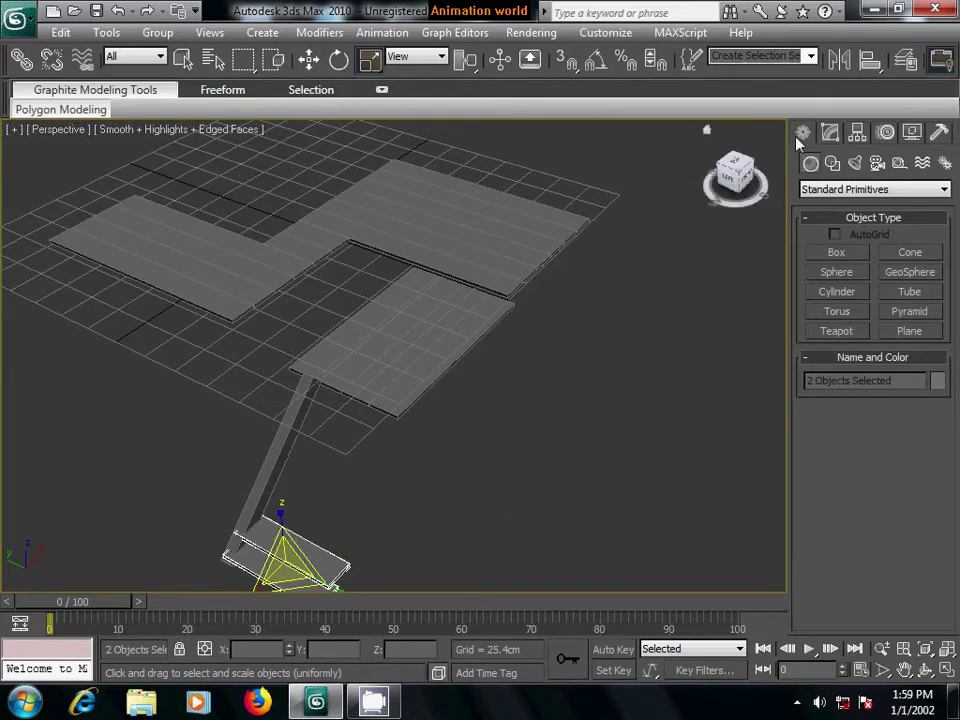
left_click(566, 414)
key("f")
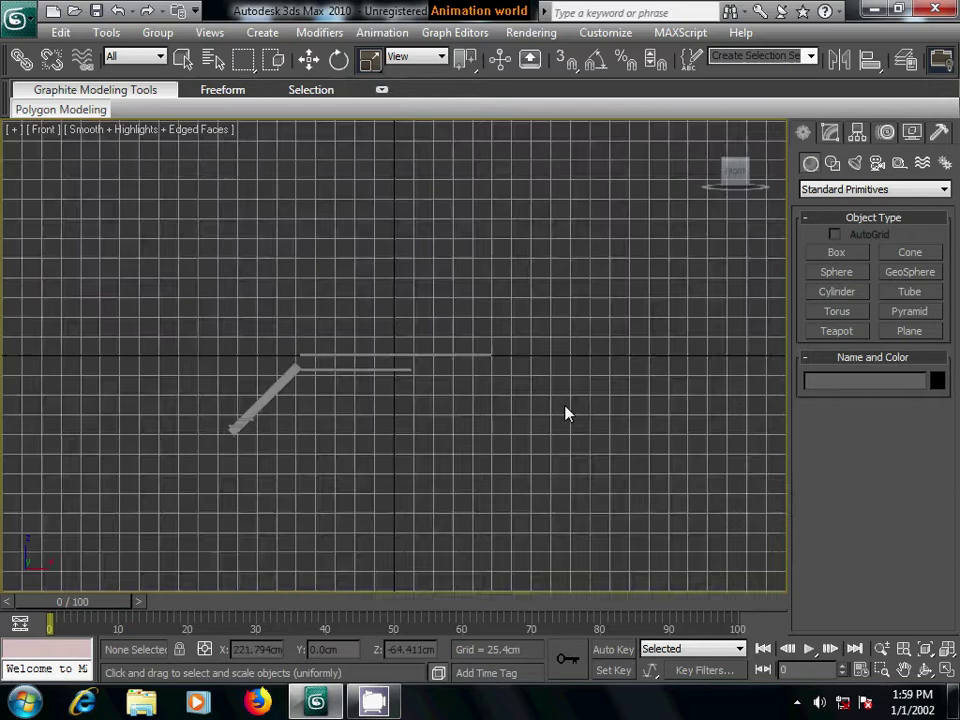
scroll(518, 420, "up", 3)
scroll(518, 420, "up", 2)
middle_click_drag(520, 456, 561, 310)
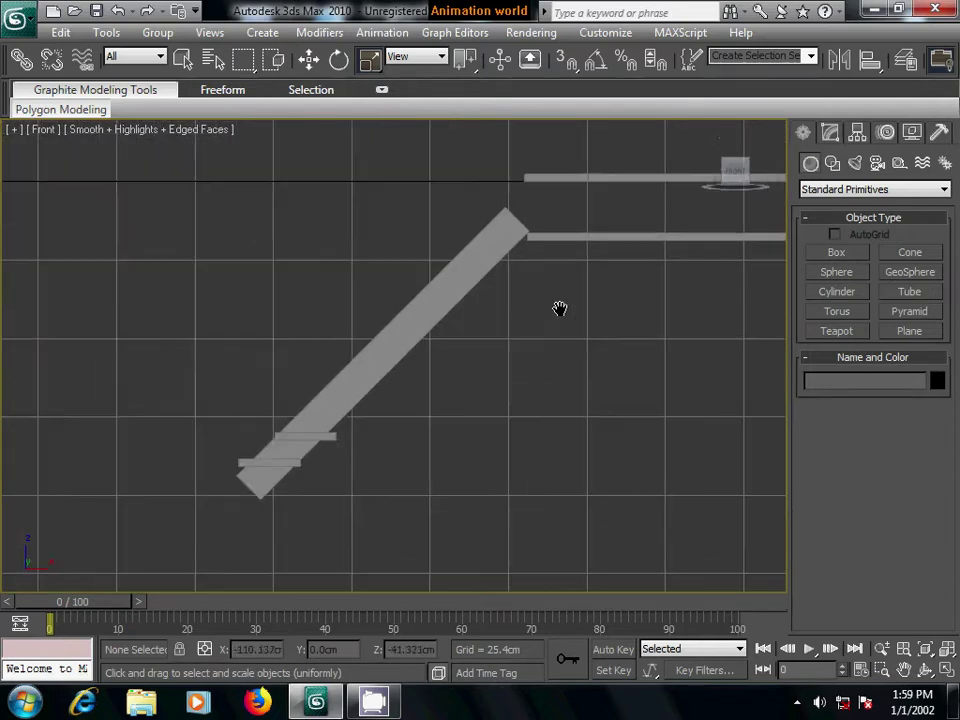
key("F3")
middle_click_drag(521, 378, 546, 375)
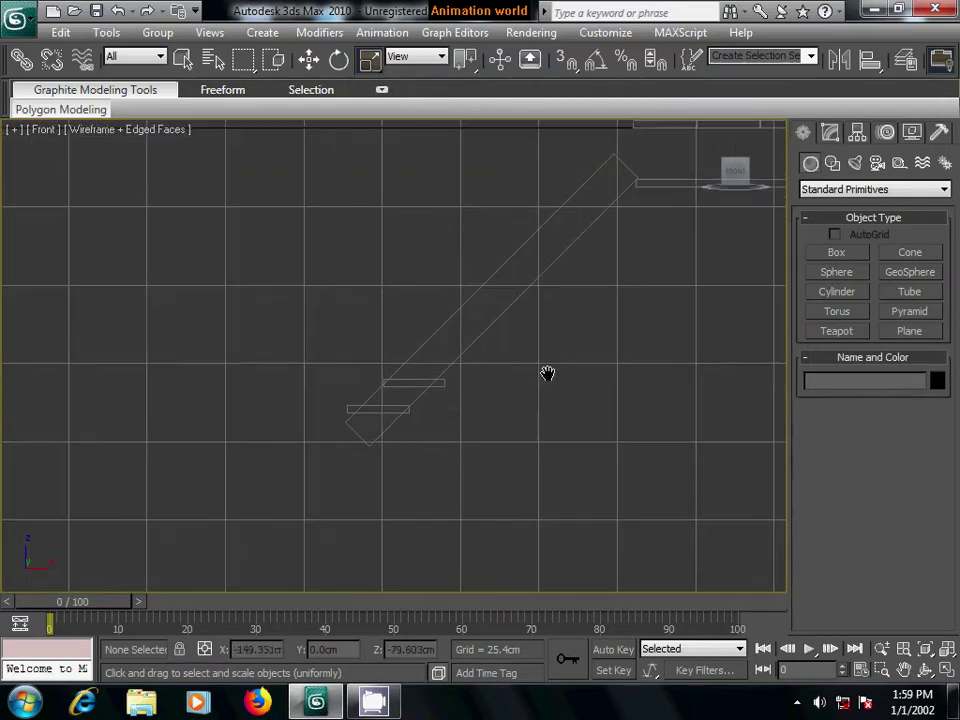
left_click(440, 384)
left_click(309, 59)
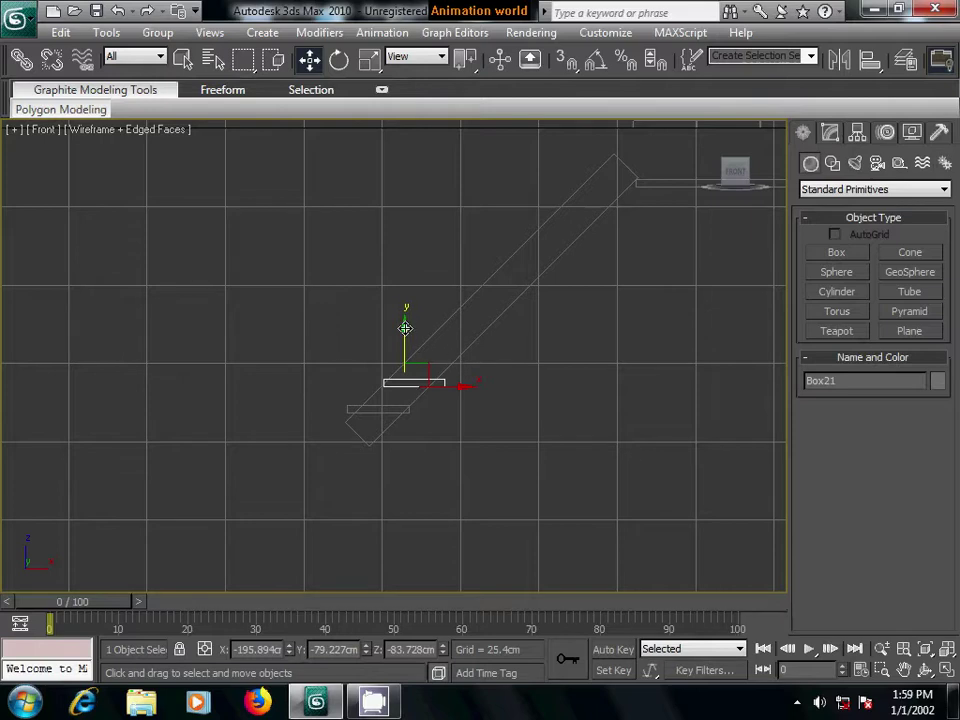
left_click_drag(405, 328, 407, 318)
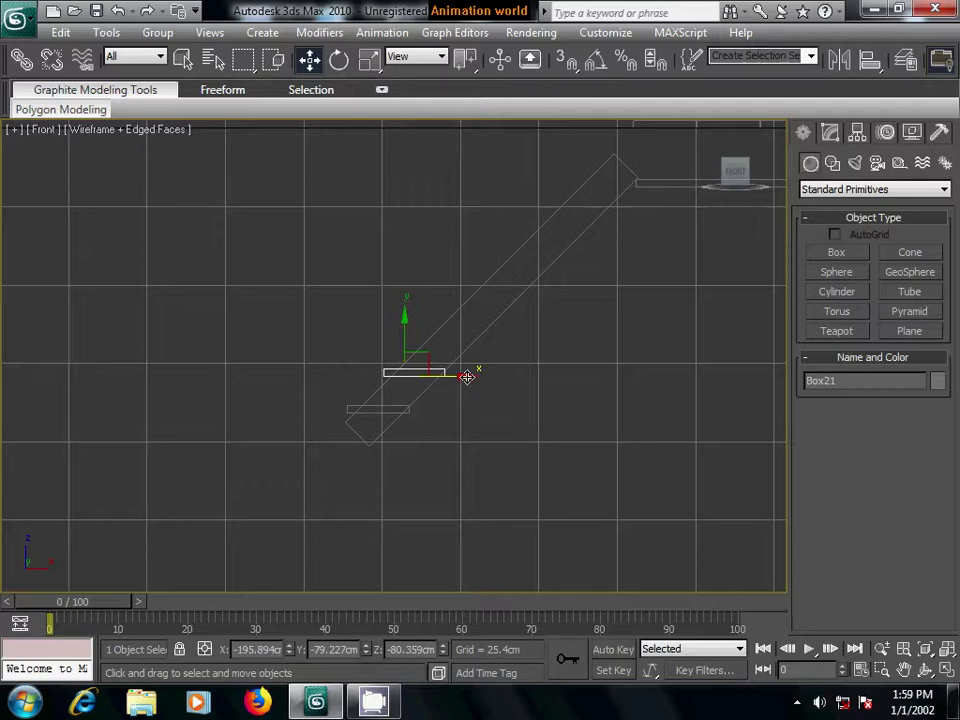
left_click_drag(467, 376, 464, 377)
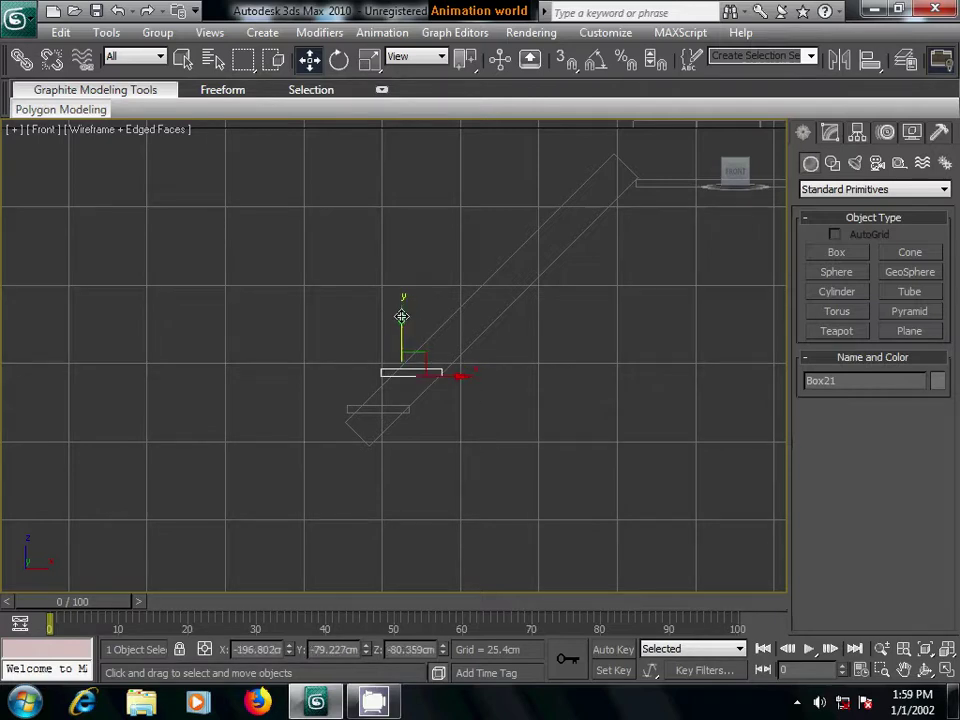
- Copy the board pair two steps up the stringer, sliding each copy right onto it
left_click(370, 408, "ctrl")
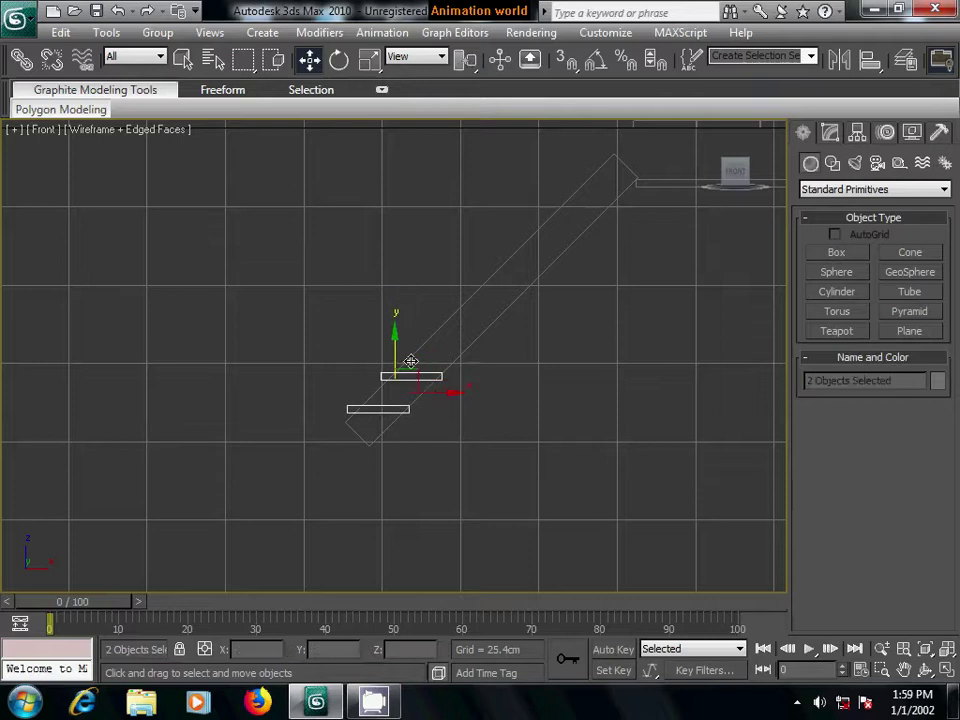
left_click_drag(398, 336, 402, 275, "shift")
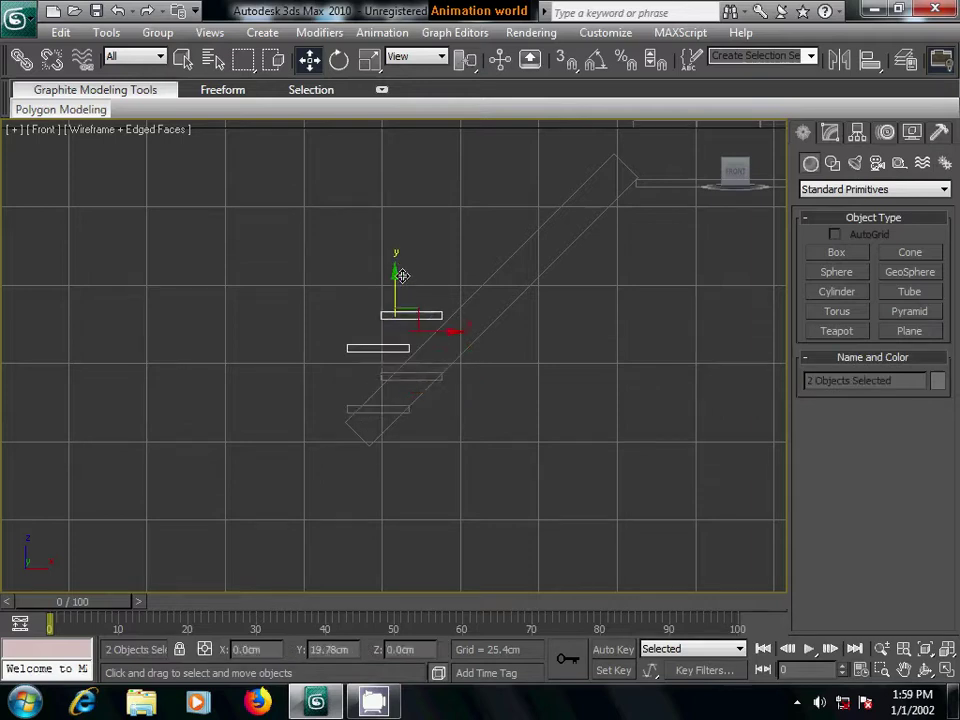
left_click(478, 431)
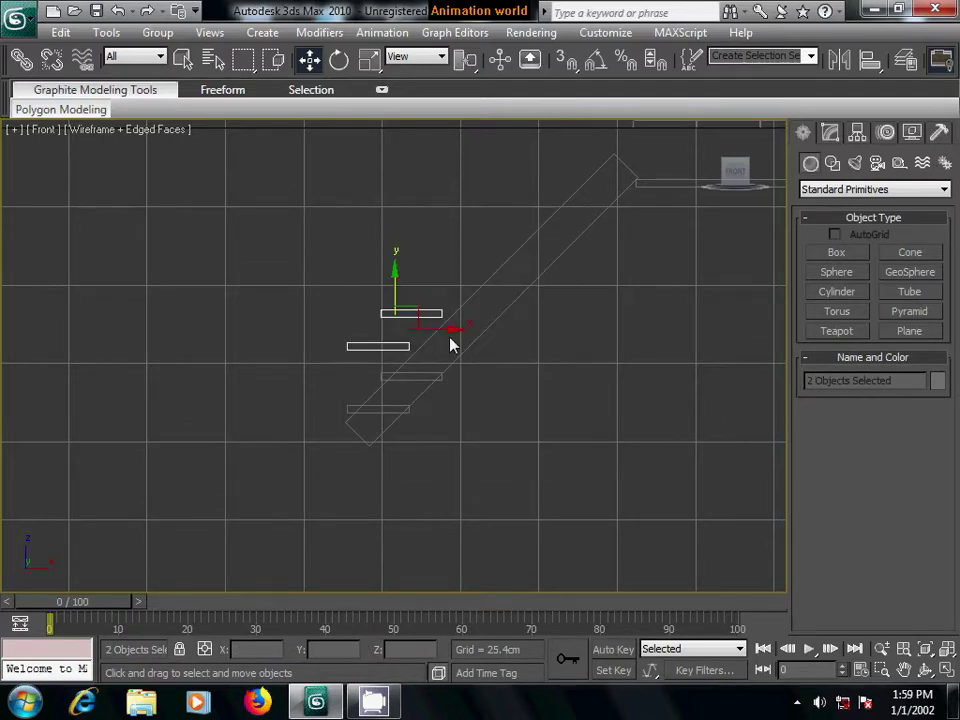
left_click_drag(450, 345, 524, 332)
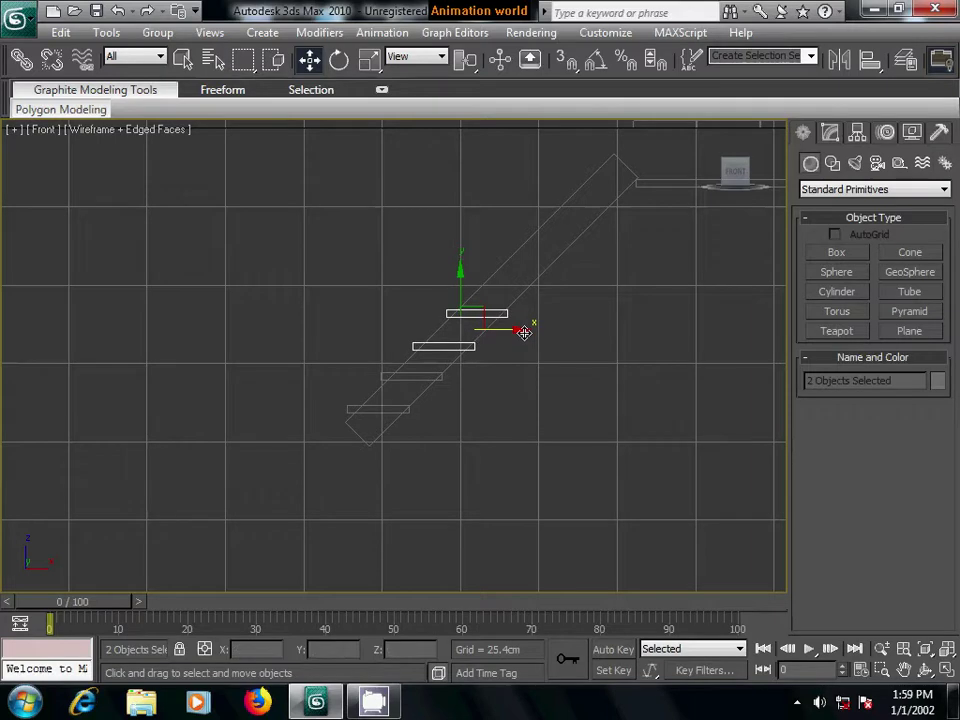
left_click_drag(460, 272, 459, 209, "shift")
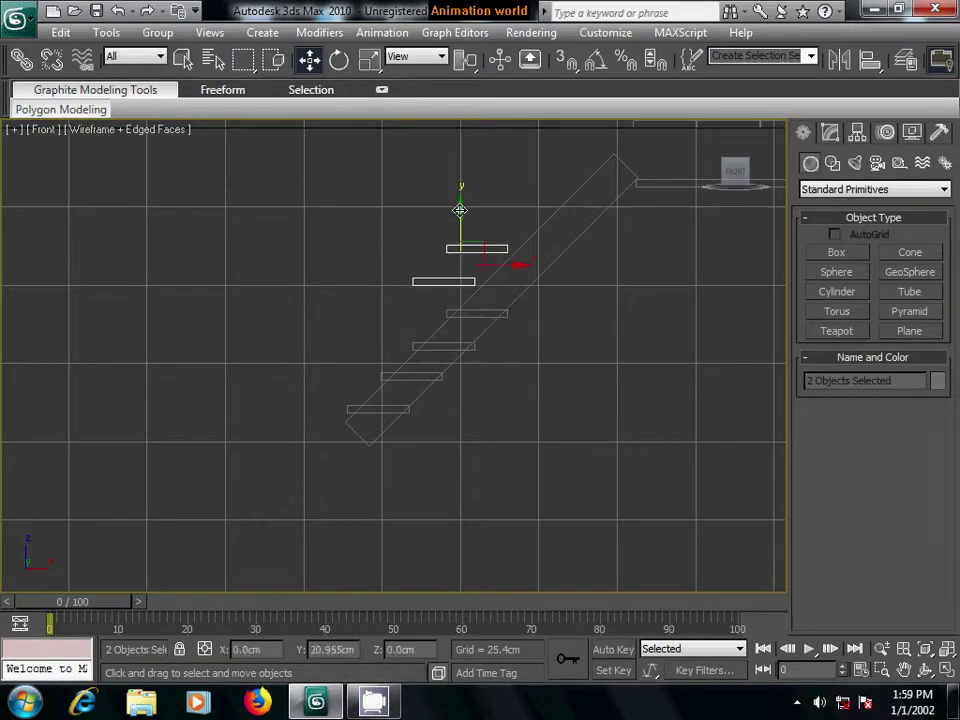
left_click(500, 427)
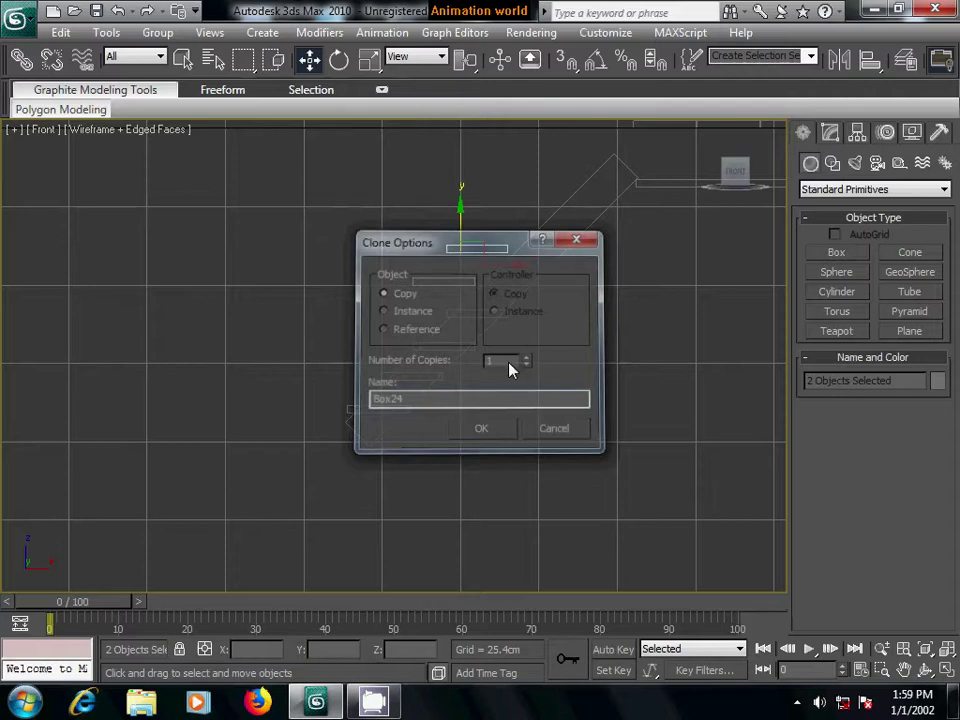
left_click_drag(530, 264, 581, 266)
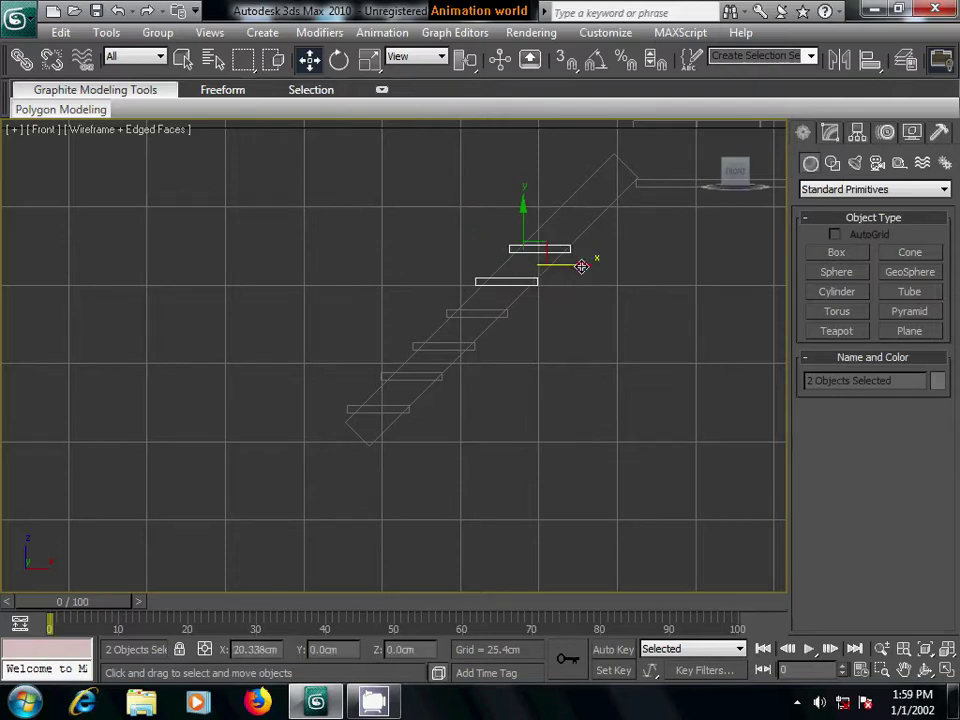
- Add a third board-pair copy near the top, lowering it slightly to fit the stringer
mouse_move(593, 349)
middle_mouse_down()
mouse_move(529, 420)
mouse_move(469, 449)
middle_mouse_up()
left_click_drag(398, 311, 398, 244, "shift")
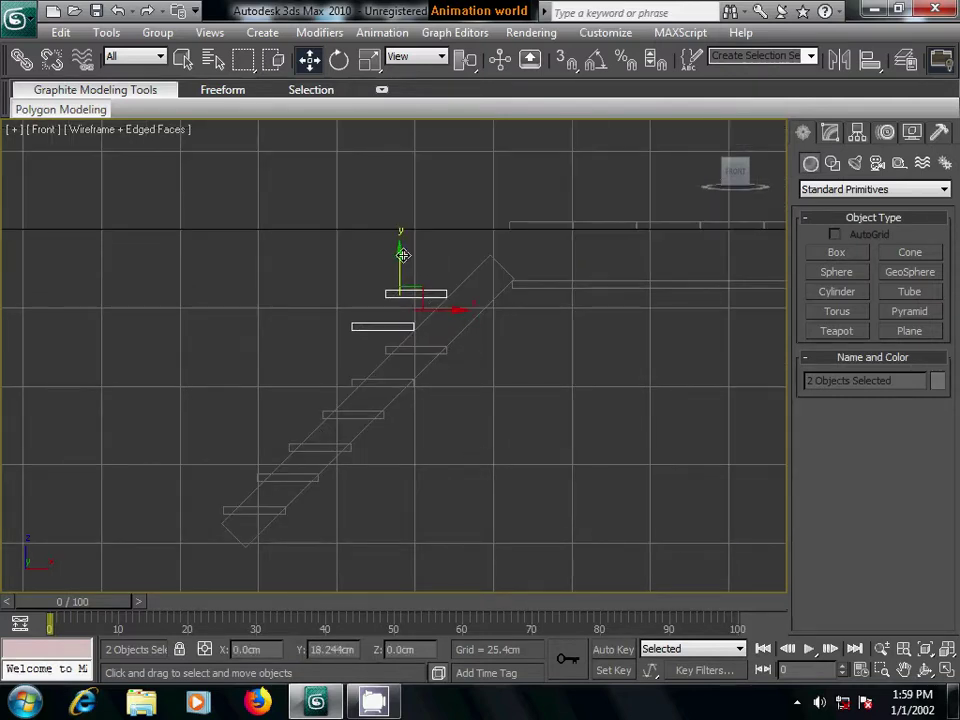
left_click(488, 426)
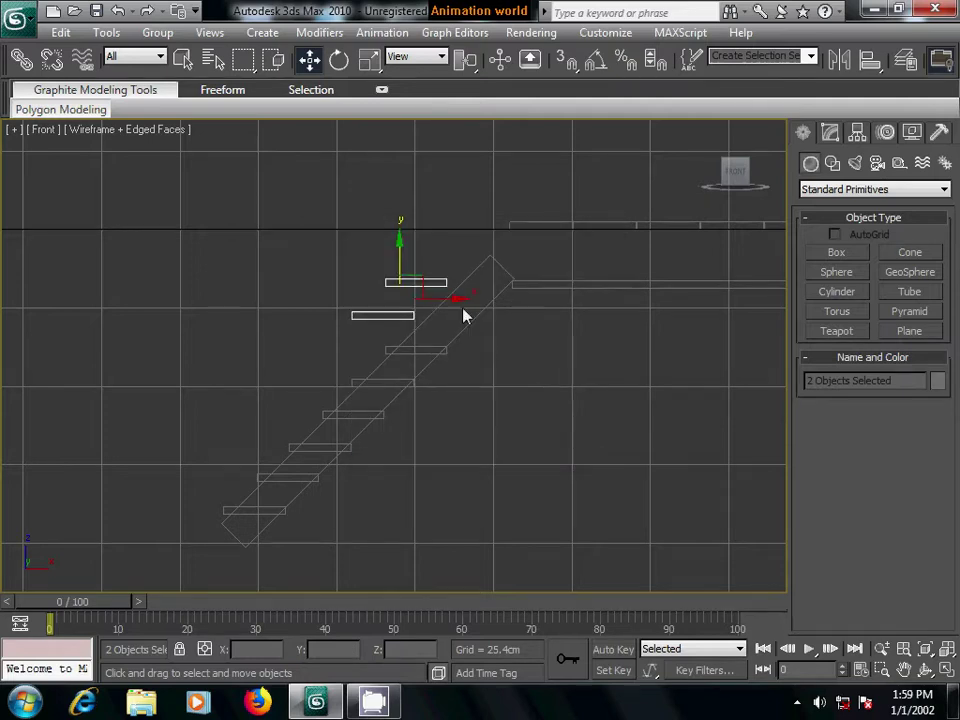
left_click_drag(456, 300, 520, 300)
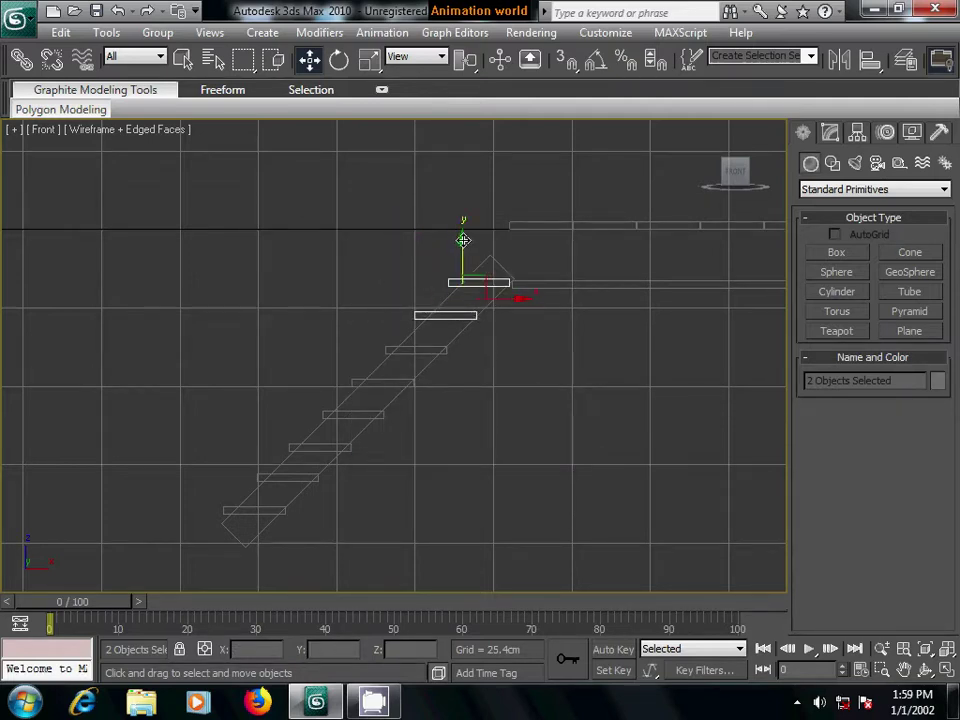
left_click_drag(463, 240, 464, 242)
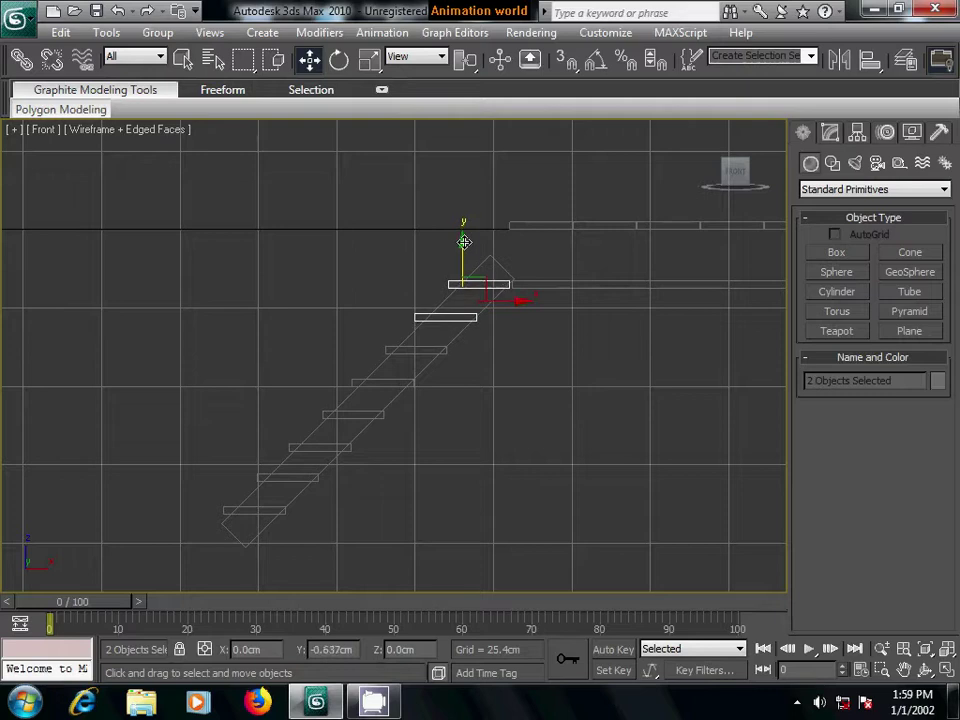
left_click(550, 426)
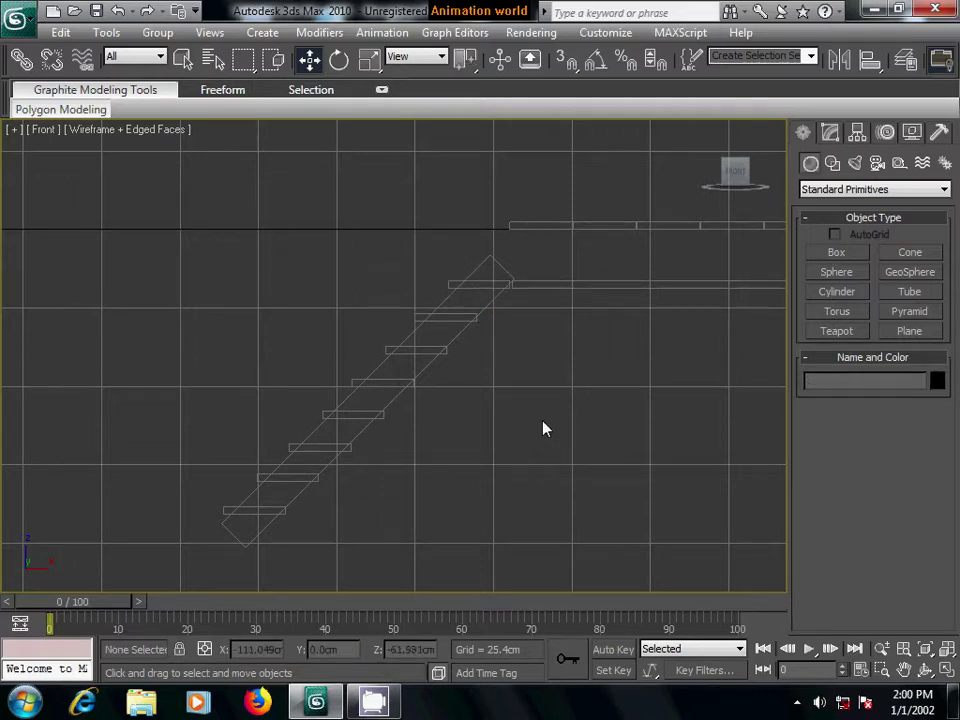
- Return to shaded Perspective and select the left stringer Box20
key("p")
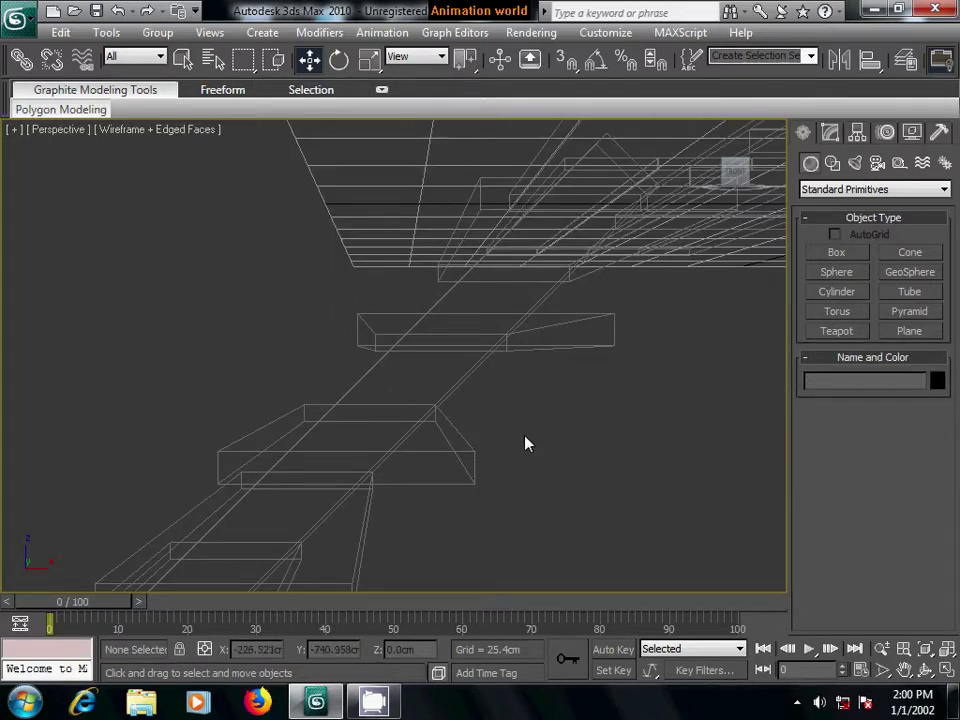
key("F3")
scroll(540, 432, "down", 3)
scroll(561, 427, "down", 3)
scroll(561, 426, "down", 2)
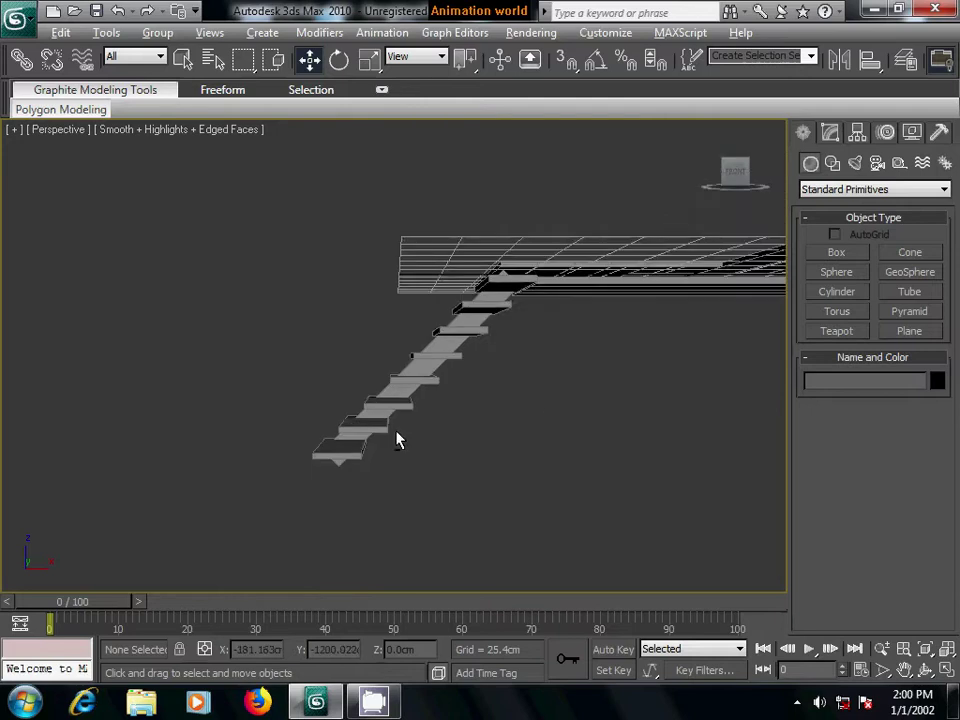
mouse_move(396, 440)
middle_mouse_down("alt")
mouse_move(512, 461)
mouse_move(611, 403)
mouse_move(525, 418)
middle_mouse_up("alt")
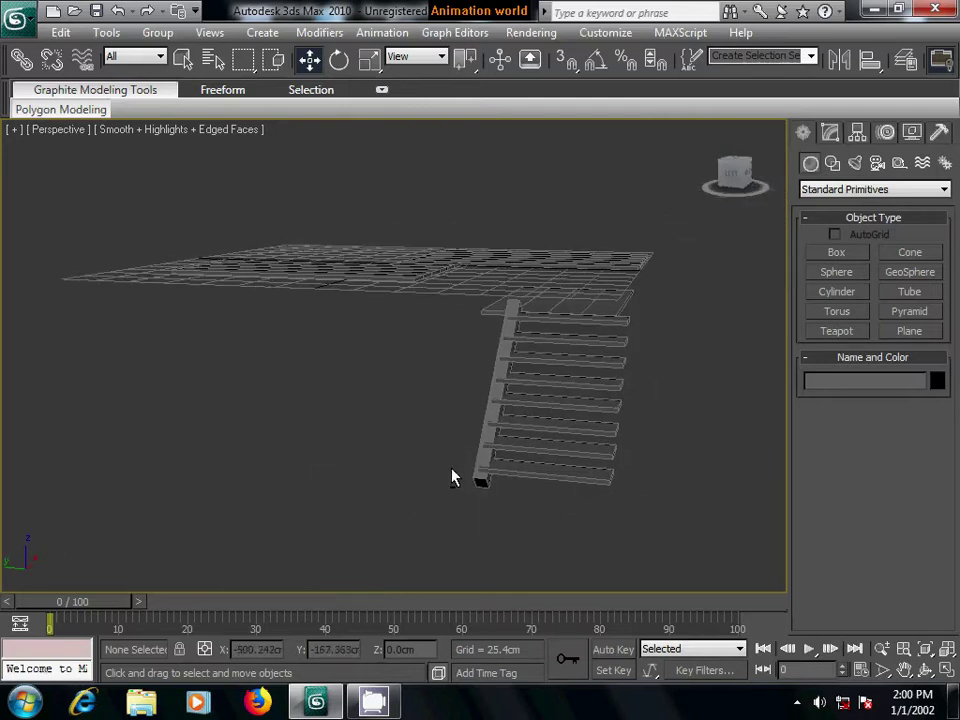
mouse_move(452, 477)
middle_mouse_down("alt")
mouse_move(478, 476)
mouse_move(471, 431)
middle_mouse_up("alt")
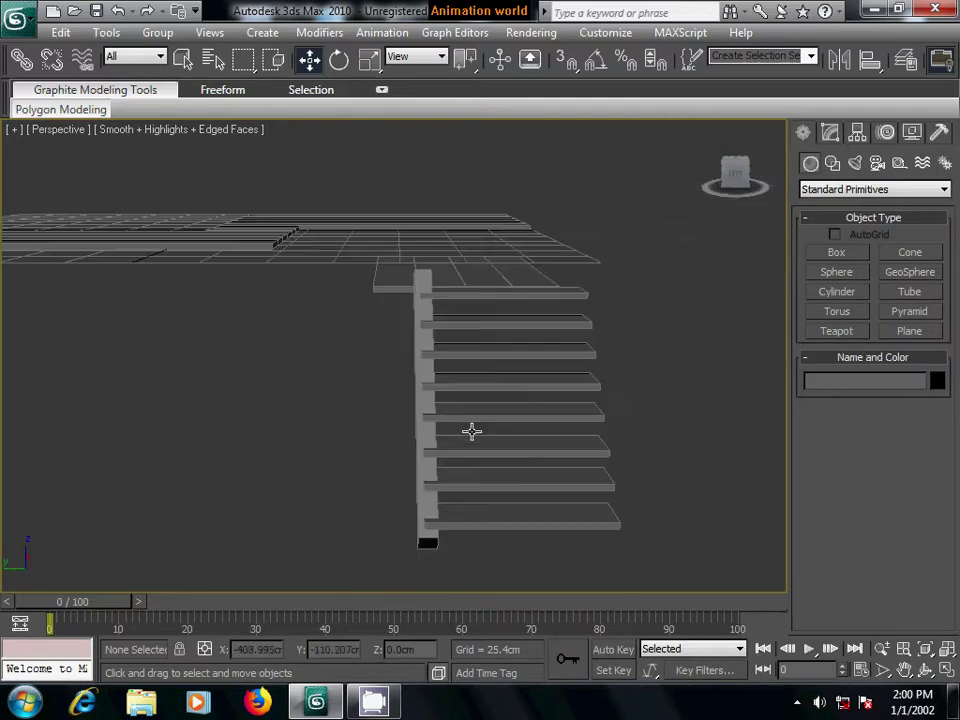
left_click(421, 382)
left_click_drag(368, 399, 362, 400)
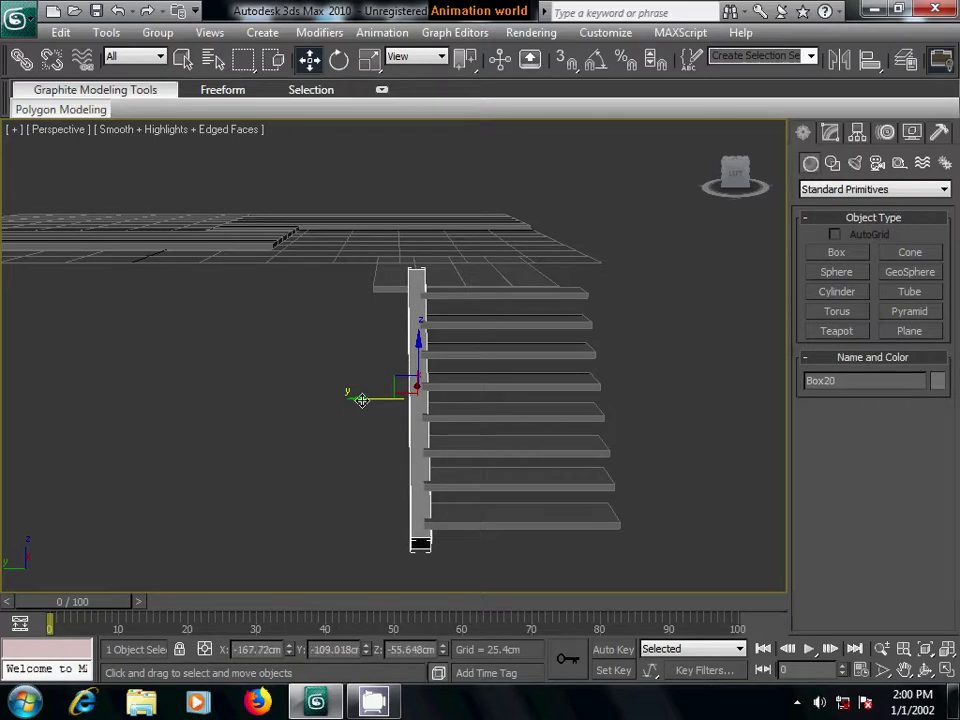
- Copy the stringer to the steps' right ends as Box28
left_click_drag(360, 401, 548, 407, "shift")
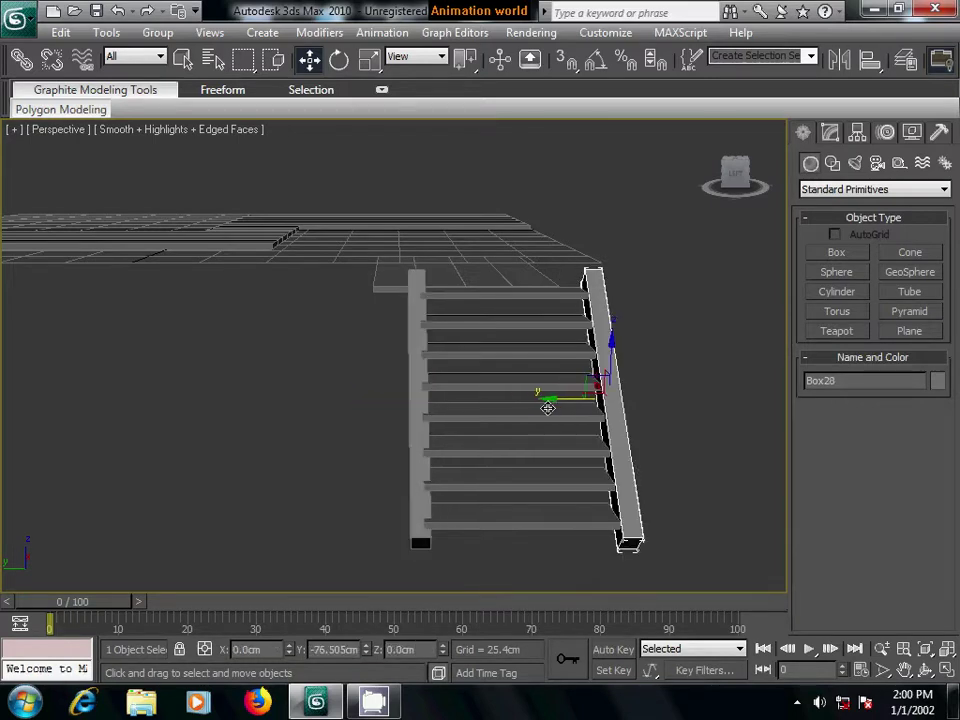
left_click_drag(548, 407, 545, 418, "shift")
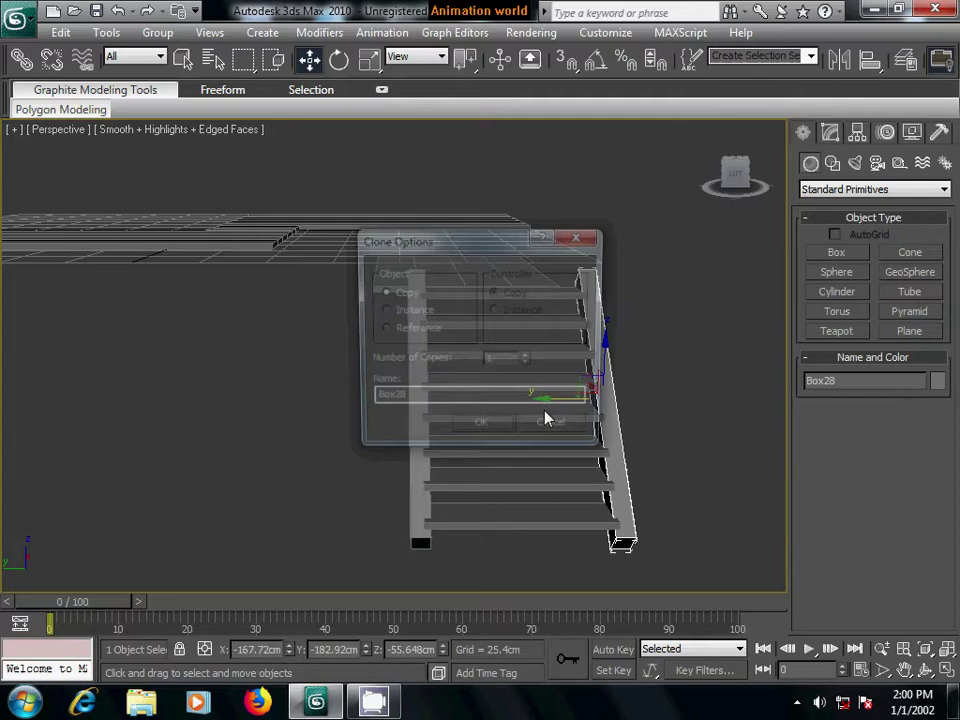
left_click(492, 430)
mouse_move(662, 431)
middle_mouse_down("alt")
mouse_move(510, 446)
mouse_move(536, 446)
mouse_move(612, 408)
middle_mouse_up("alt")
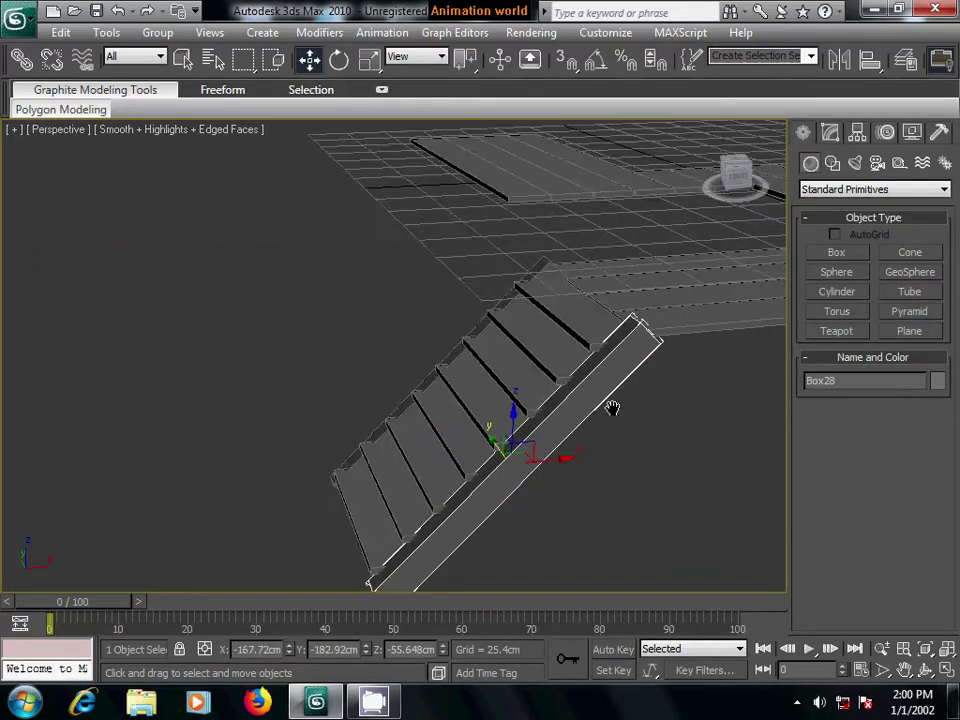
scroll(624, 403, "up", 1)
scroll(508, 362, "up", 1)
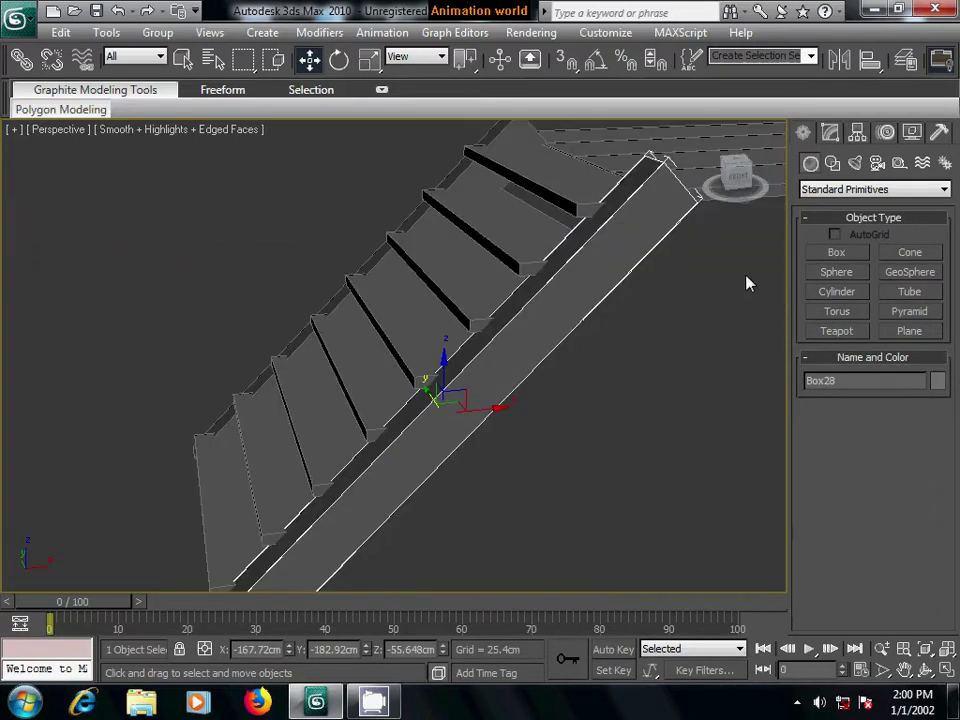
- Select the inner side polygon of stringer Box28 at Polygon level
left_click(831, 132)
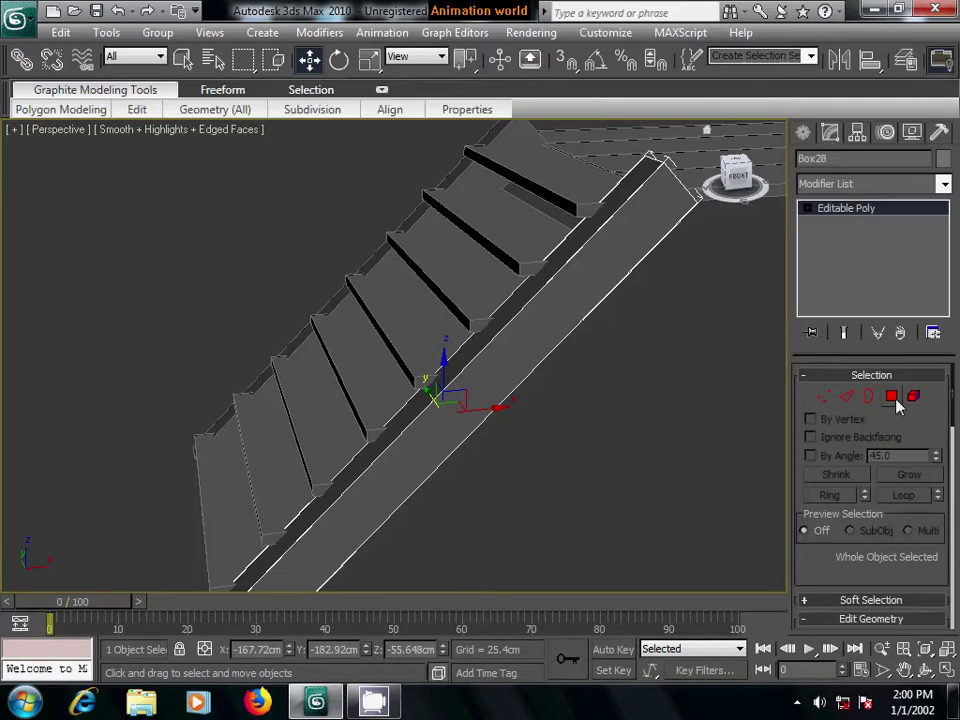
left_click(892, 397)
mouse_move(409, 528)
middle_mouse_down("alt")
mouse_move(459, 527)
mouse_move(530, 480)
middle_mouse_up("alt")
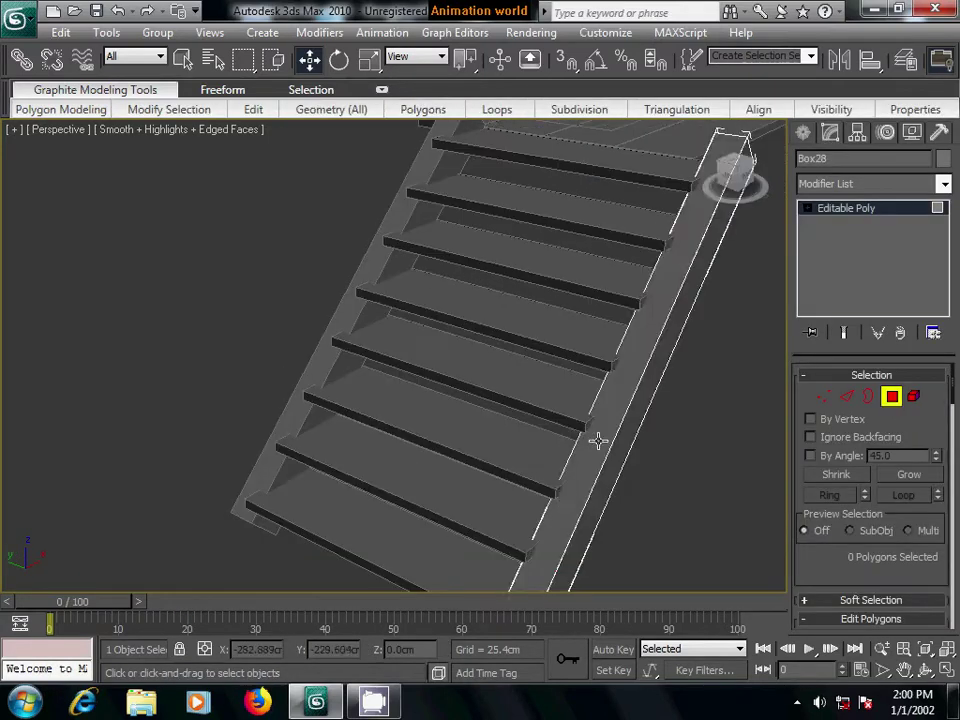
left_click(598, 439)
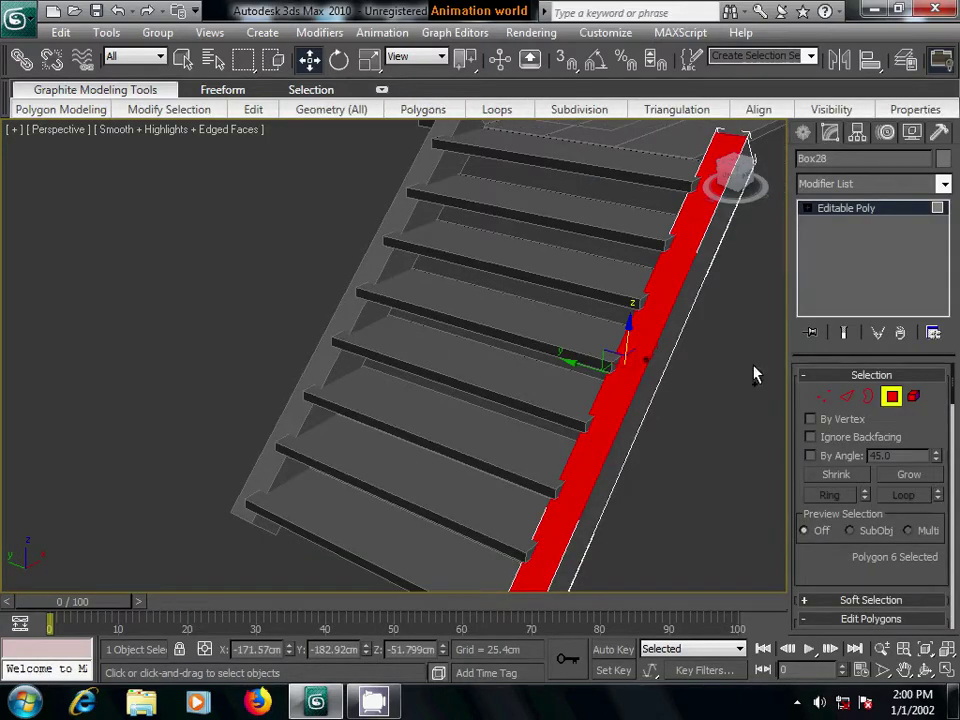
scroll(823, 558, "down", 2)
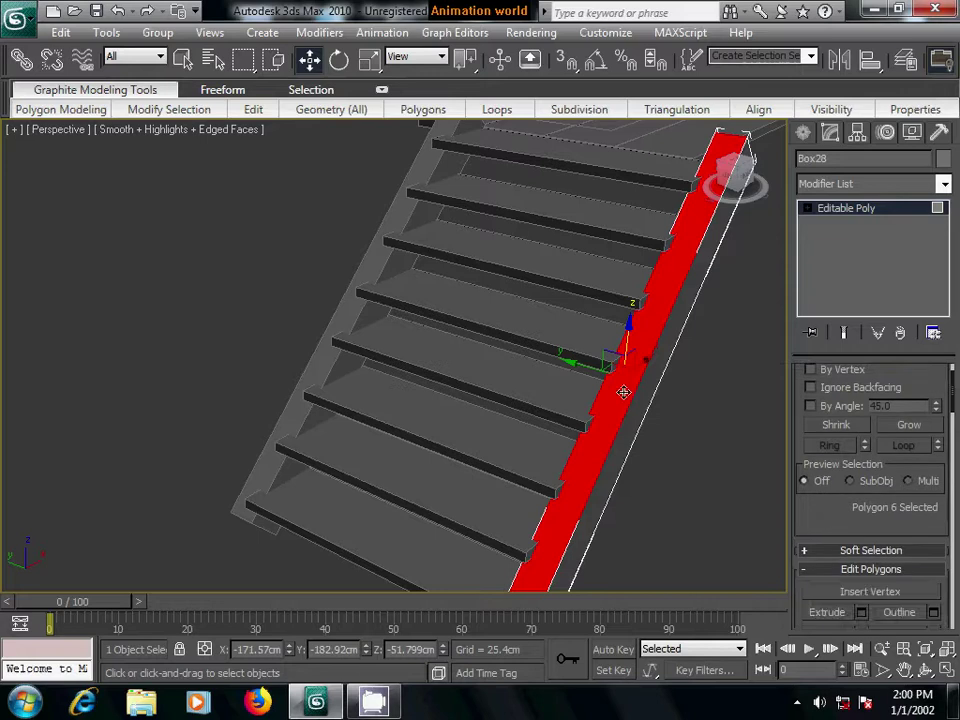
middle_click_drag(684, 418, 609, 416, "alt")
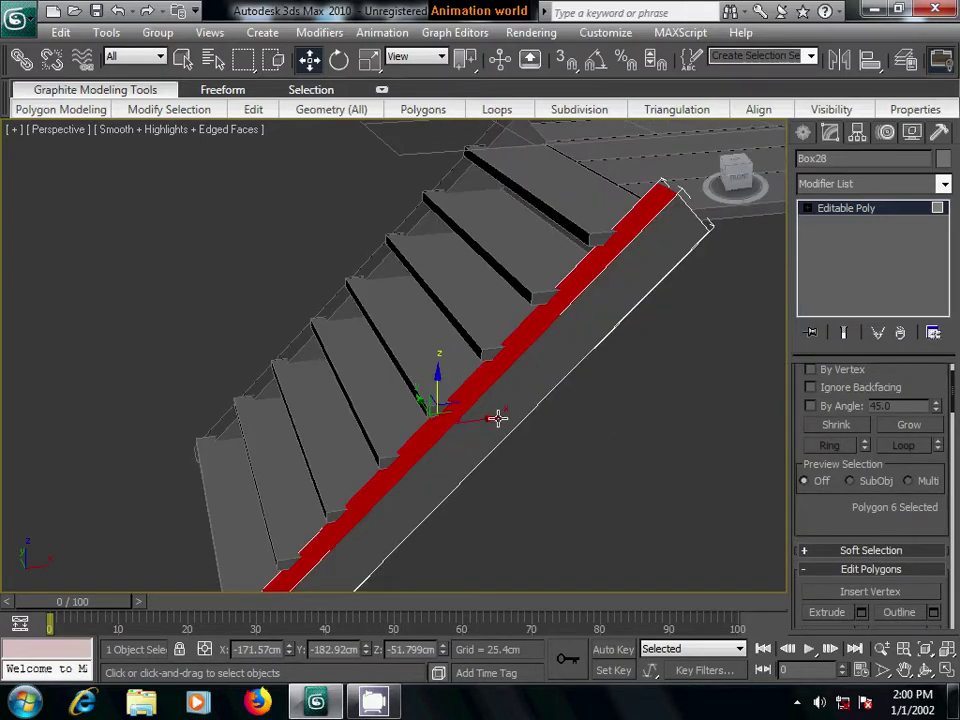
- Clone the selected faces to a separate object, Object01, and select it
left_click_drag(496, 418, 476, 426, "shift")
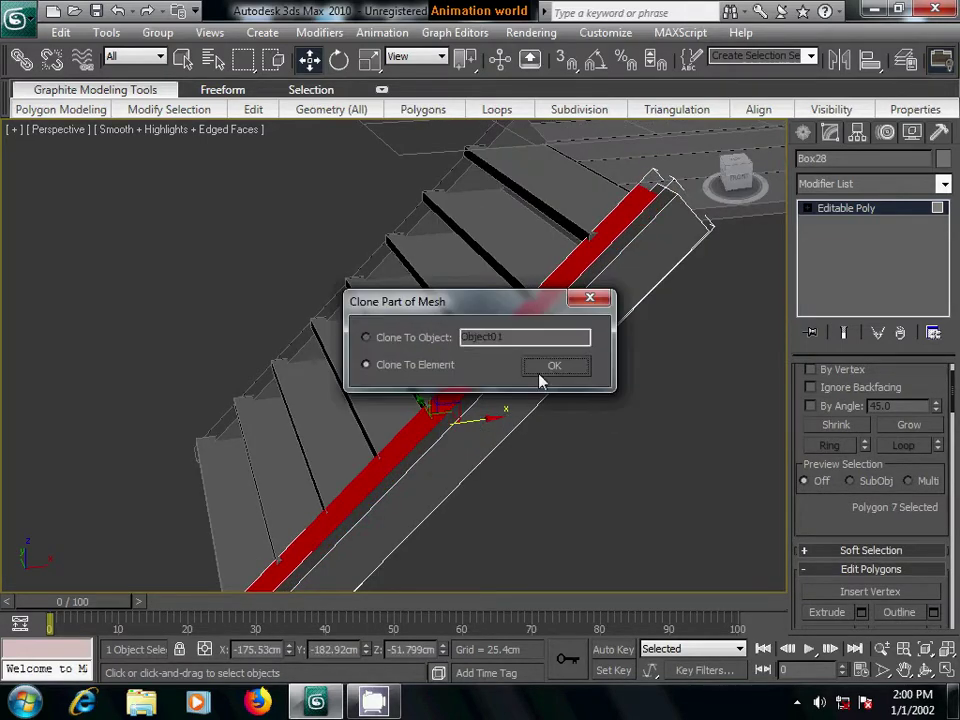
left_click(545, 366)
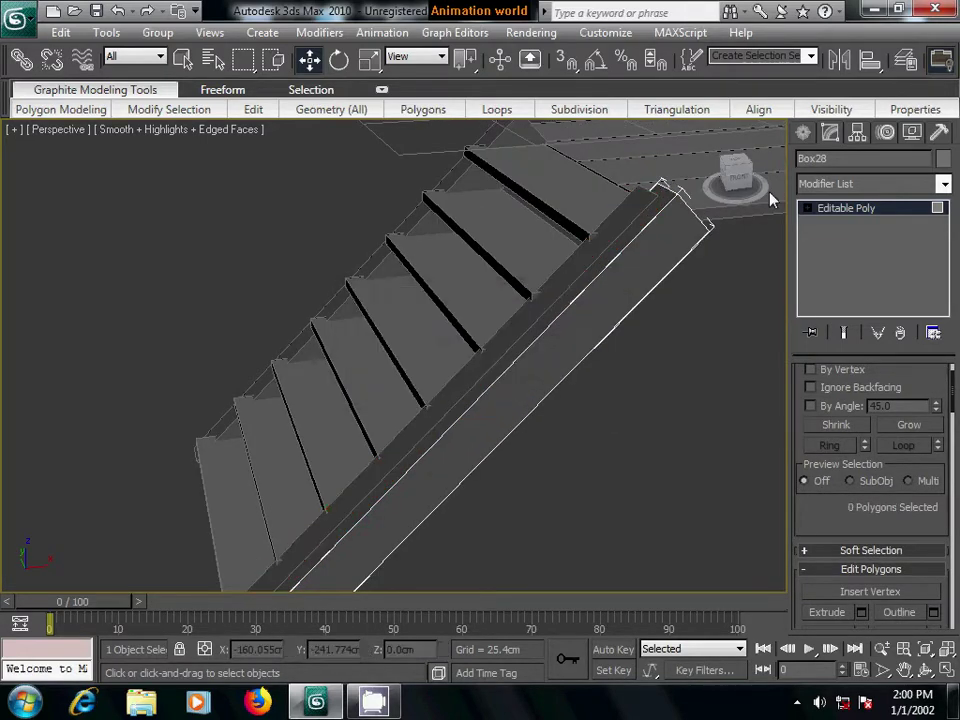
left_click(803, 133)
left_click(540, 330)
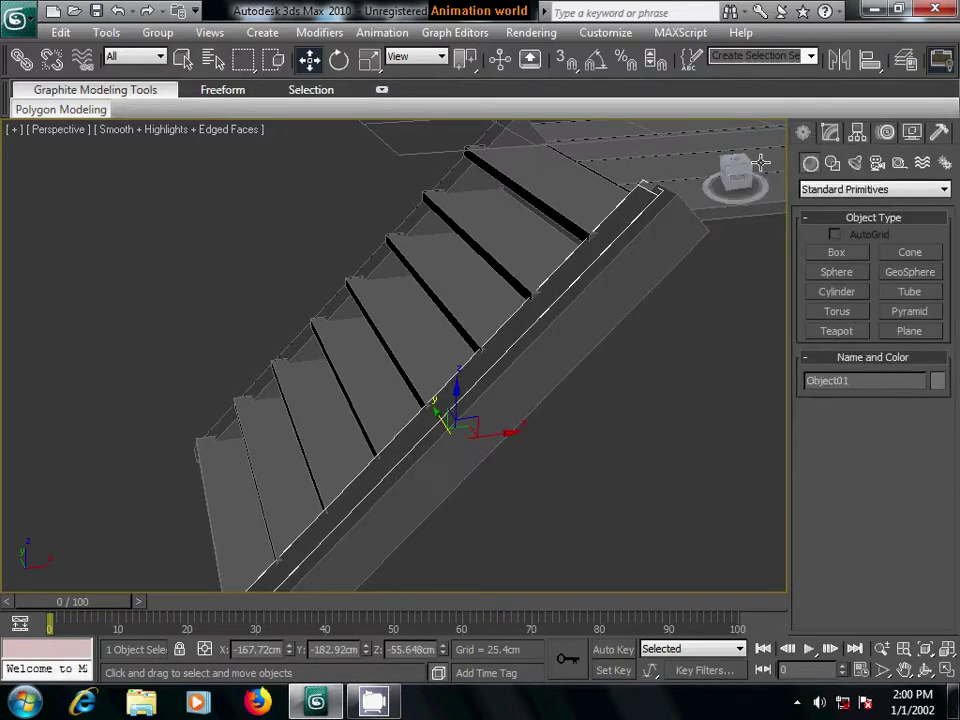
- Extrude the rail's open border along X to give it thickness
left_click(829, 133)
left_click(868, 397)
left_click(500, 320)
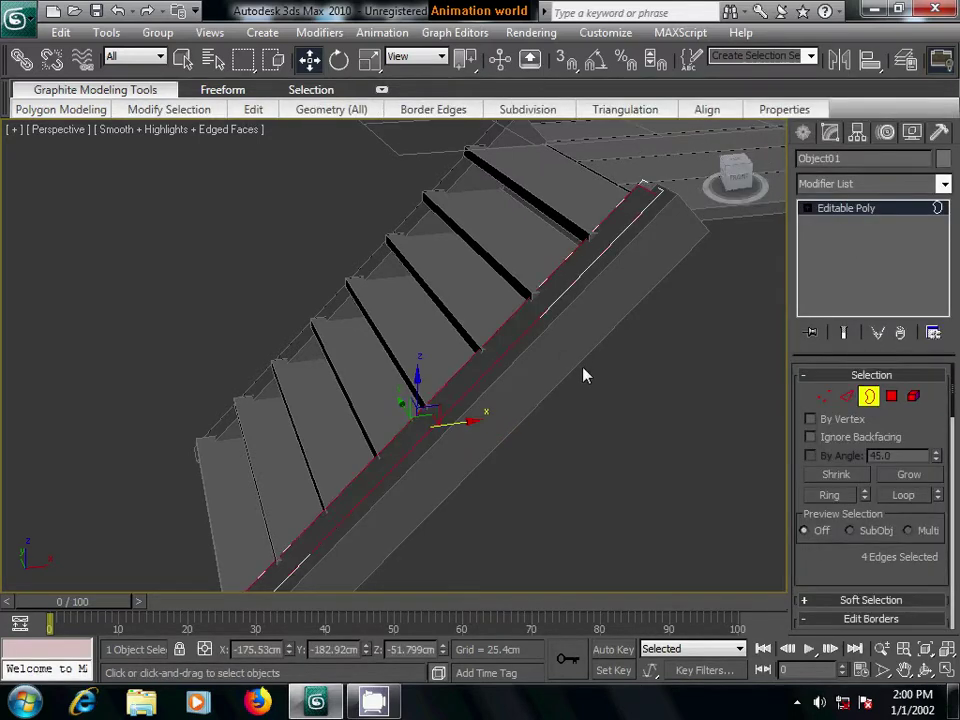
mouse_move(578, 364)
middle_mouse_down("alt")
mouse_move(549, 386)
mouse_move(550, 371)
middle_mouse_up("alt")
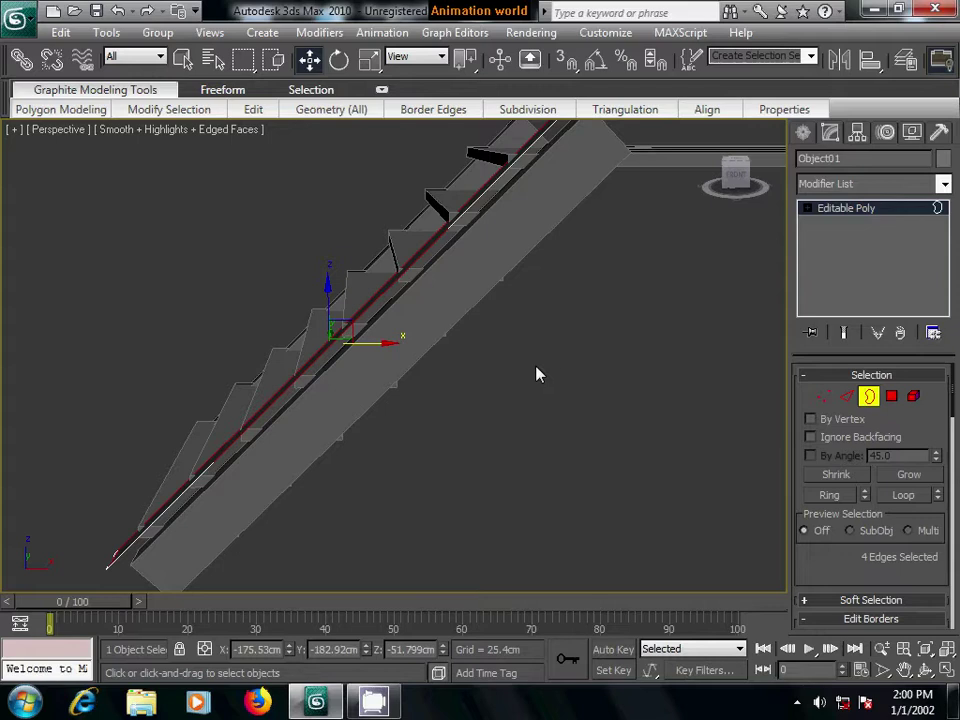
left_click_drag(389, 344, 407, 357, "shift")
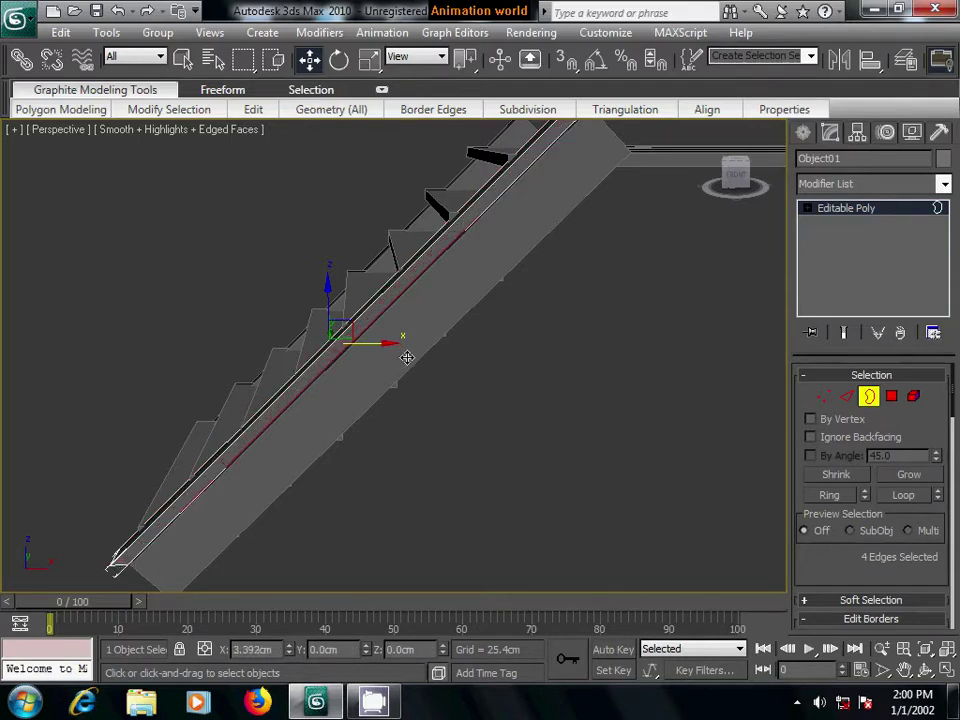
left_click_drag(407, 357, 407, 365, "shift")
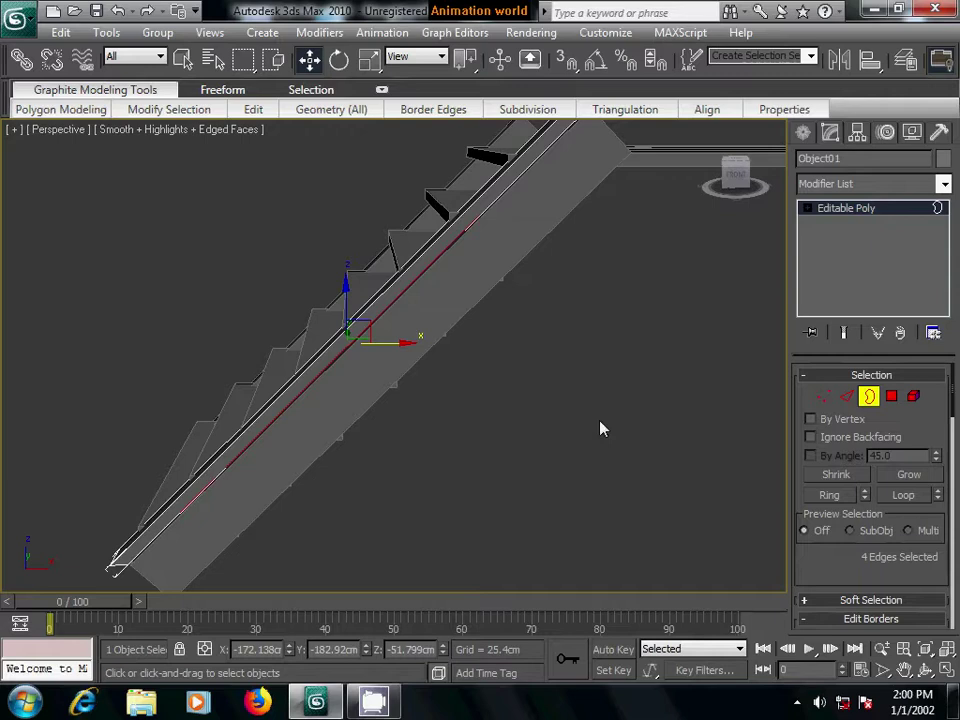
left_click_drag(851, 553, 855, 457)
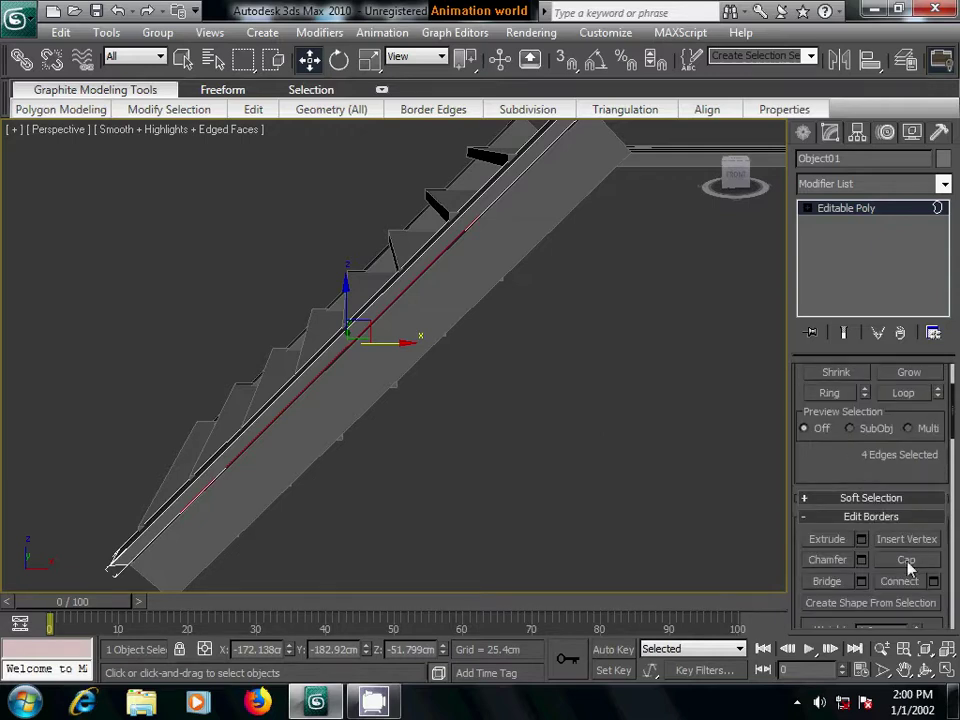
- Cap the open border, then select the rail's end face at Polygon level
left_click(552, 464)
mouse_move(420, 471)
middle_mouse_down("alt")
mouse_move(421, 392)
mouse_move(332, 338)
mouse_move(456, 418)
mouse_move(549, 323)
middle_mouse_up("alt")
scroll(458, 418, "up", 3)
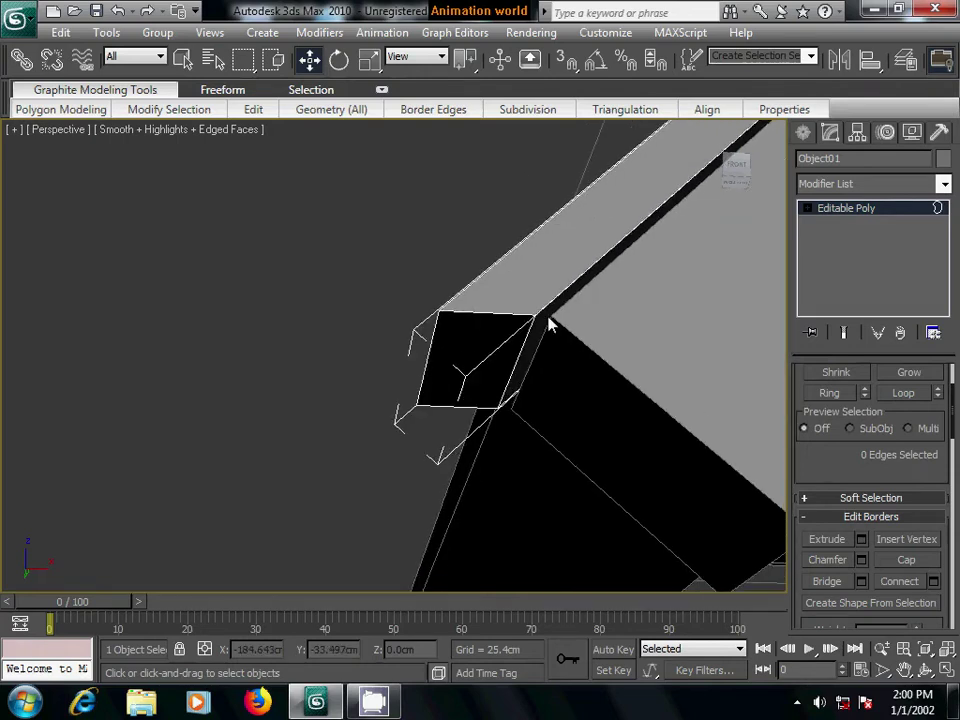
left_click(807, 208)
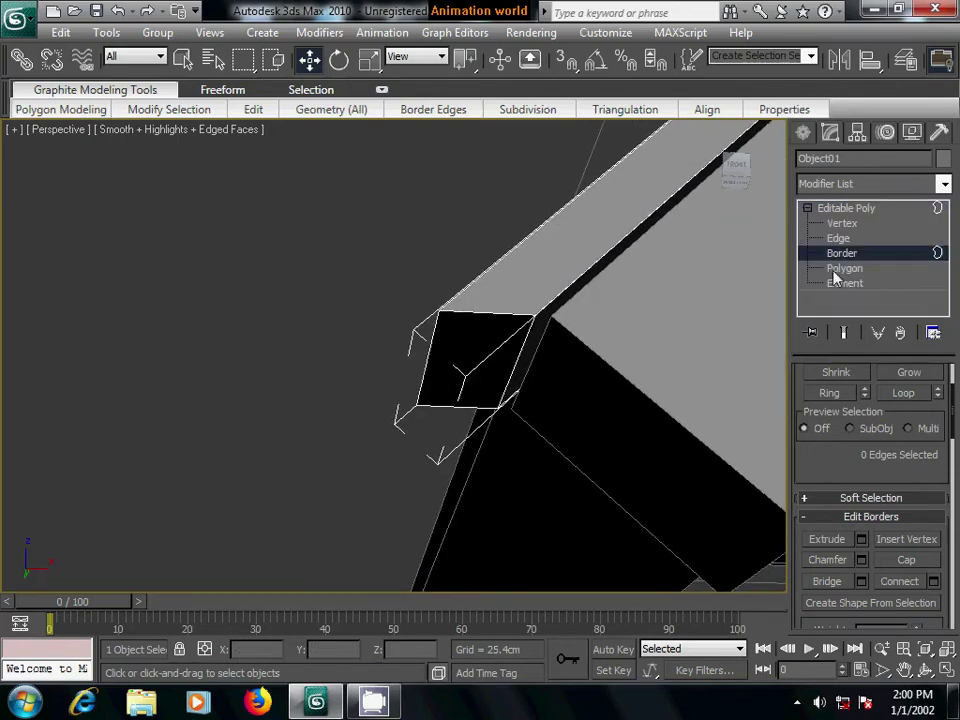
left_click(840, 268)
left_click(470, 344)
- In the Front view, move and scale the rail's lower-end vertices to angle the cut
mouse_move(585, 461)
middle_mouse_down("alt")
mouse_move(598, 439)
mouse_move(579, 450)
mouse_move(484, 446)
middle_mouse_up("alt")
scroll(484, 446, "down", 5)
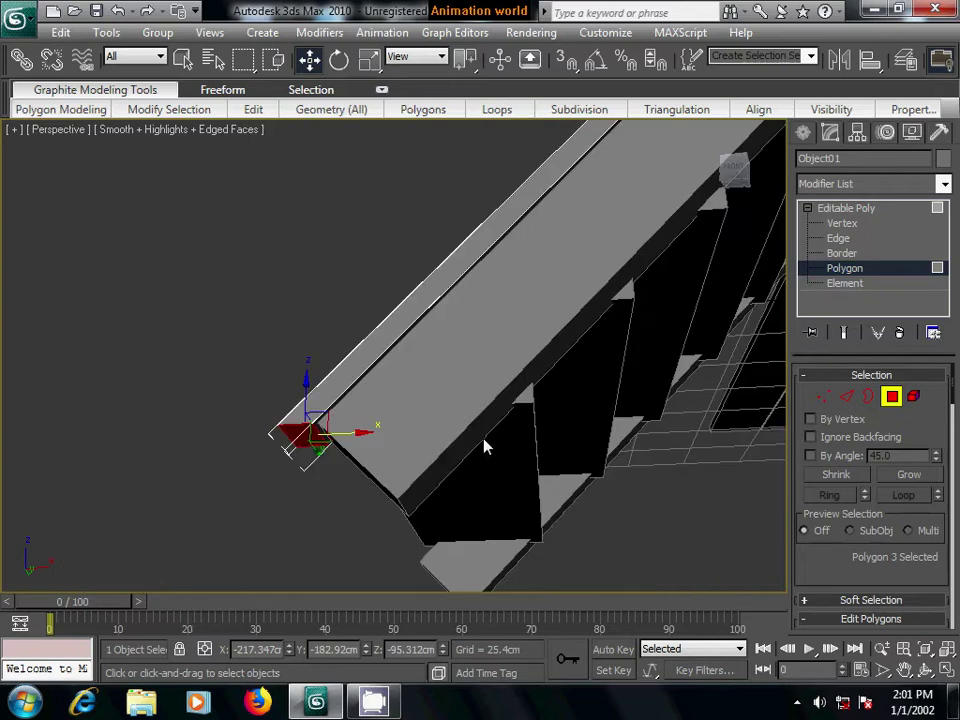
key("f")
scroll(460, 452, "up", 5)
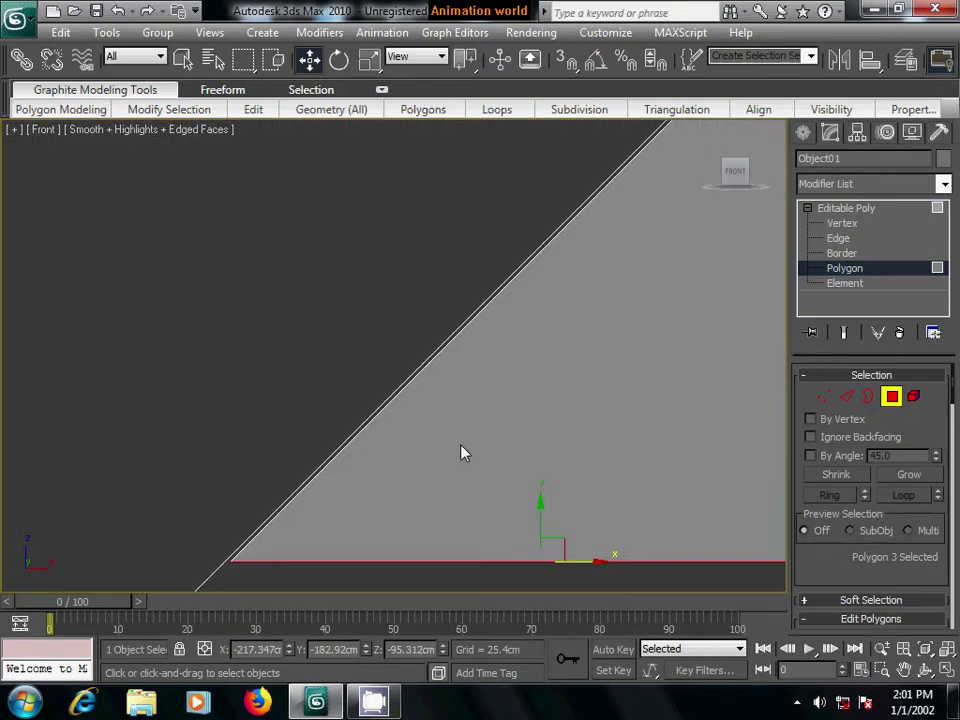
mouse_move(460, 452)
middle_mouse_down()
mouse_move(426, 373)
mouse_move(282, 352)
middle_mouse_up()
scroll(360, 362, "down", 2)
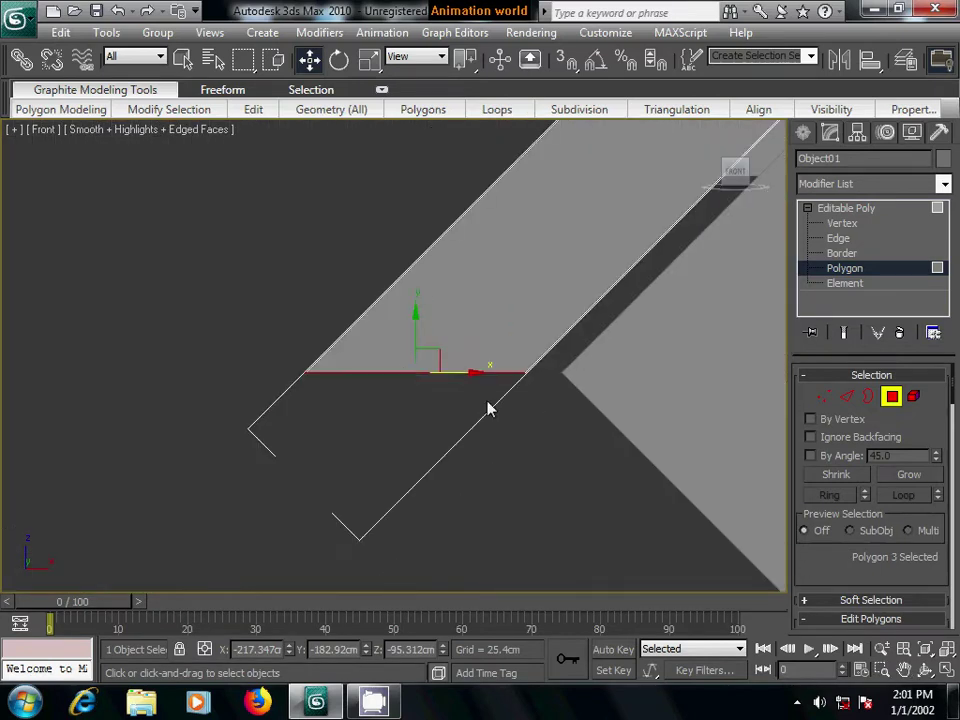
left_click(823, 396)
left_click_drag(493, 360, 570, 422)
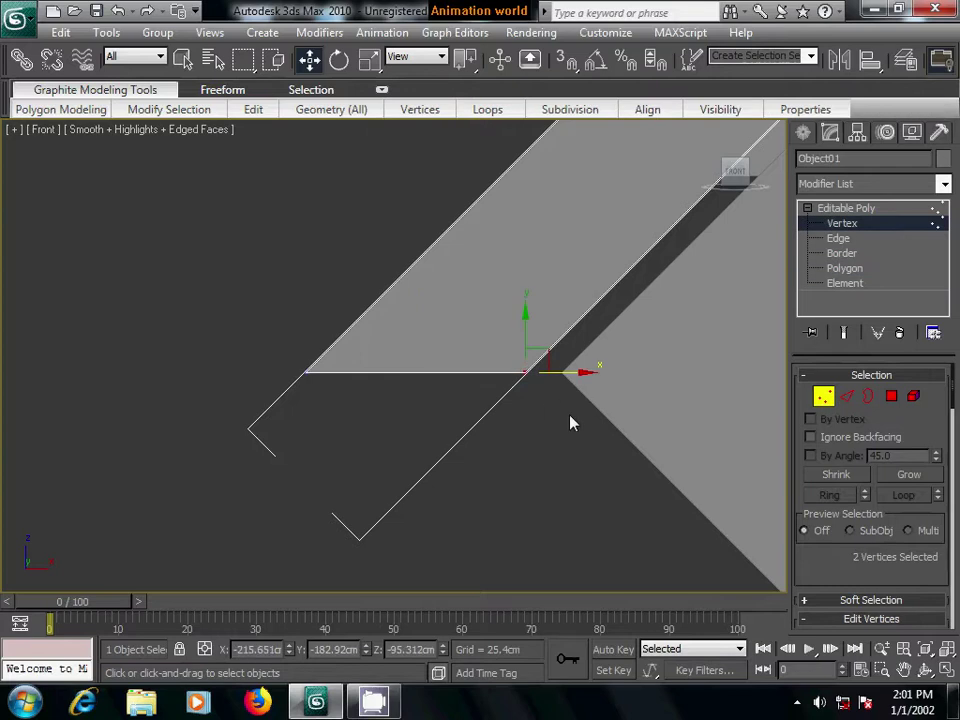
left_click_drag(536, 360, 431, 450)
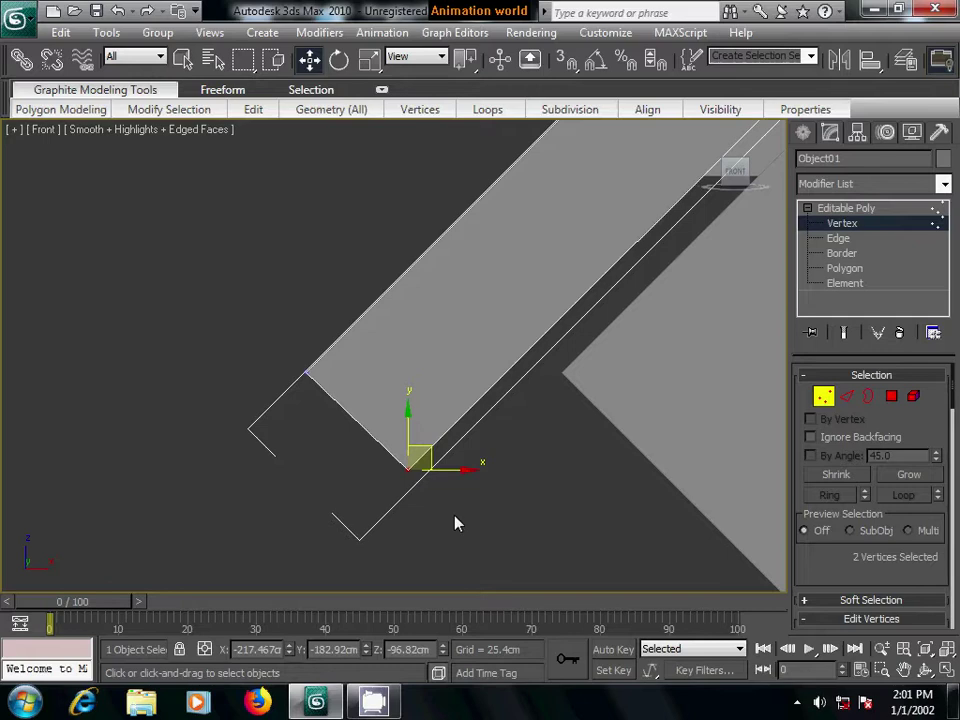
left_click_drag(268, 265, 340, 386, "ctrl")
key("r")
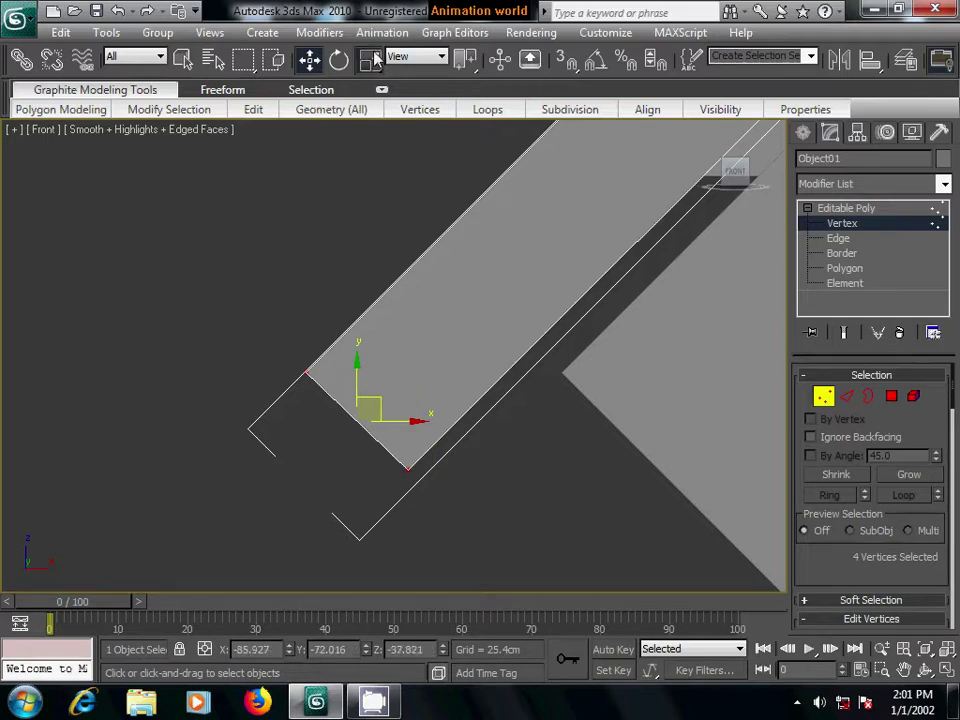
left_click_drag(373, 408, 374, 408)
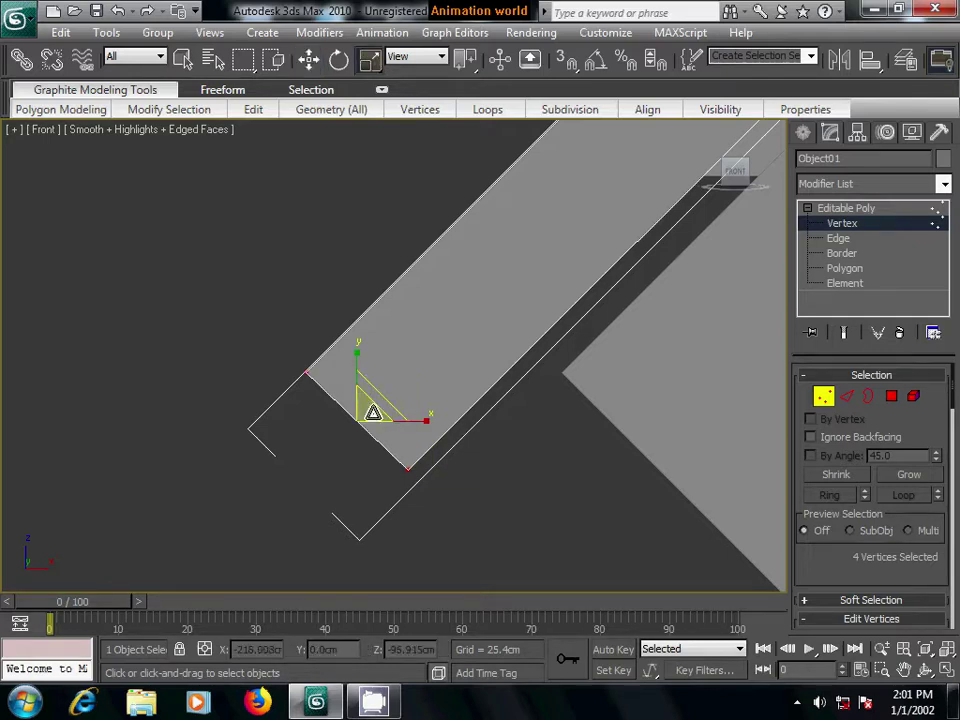
left_click(511, 463)
- Move the rail's top corner vertices further up the slope
middle_click_drag(628, 279, 403, 443)
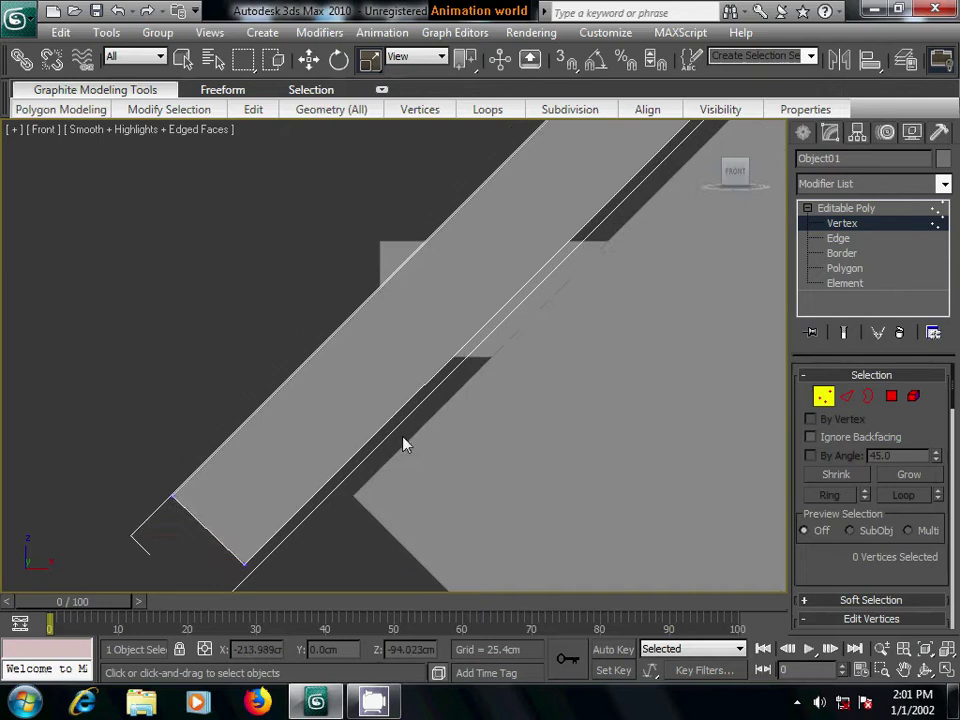
scroll(403, 443, "down", 3)
scroll(590, 264, "up", 2)
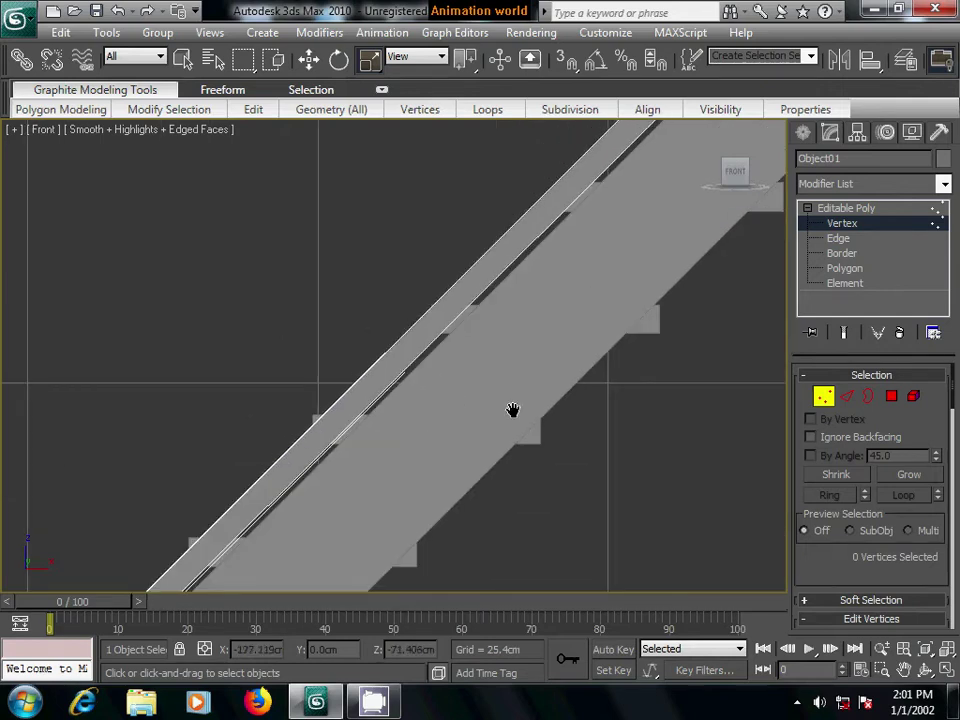
middle_click_drag(512, 407, 362, 510)
scroll(418, 446, "down", 3)
scroll(410, 458, "up", 1)
scroll(407, 465, "up", 1)
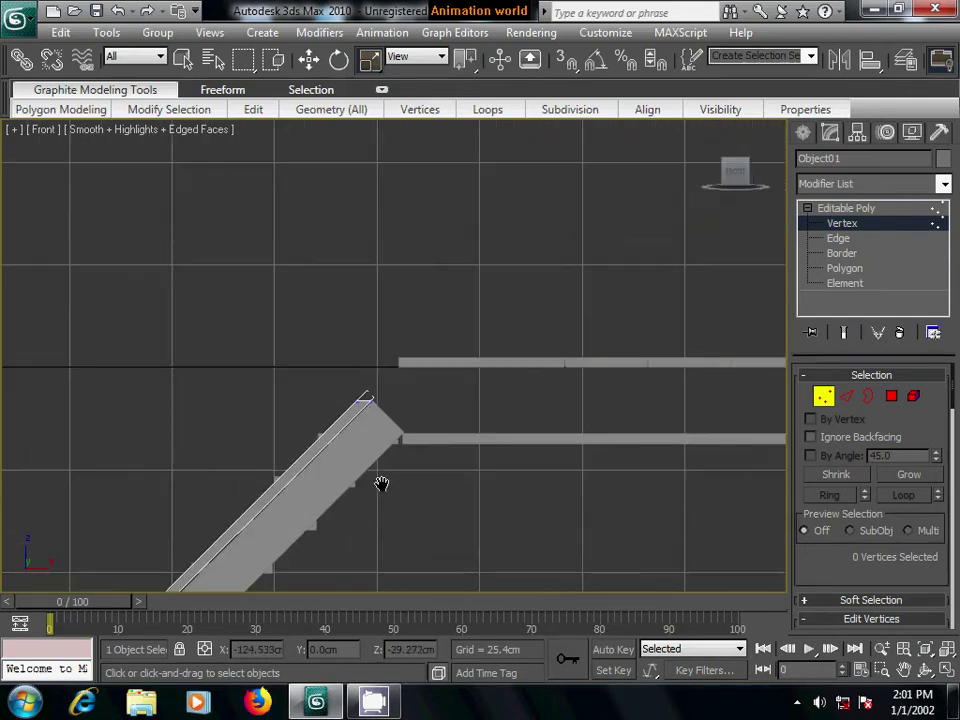
scroll(381, 488, "up", 1)
scroll(375, 495, "up", 1)
middle_click_drag(340, 523, 495, 432)
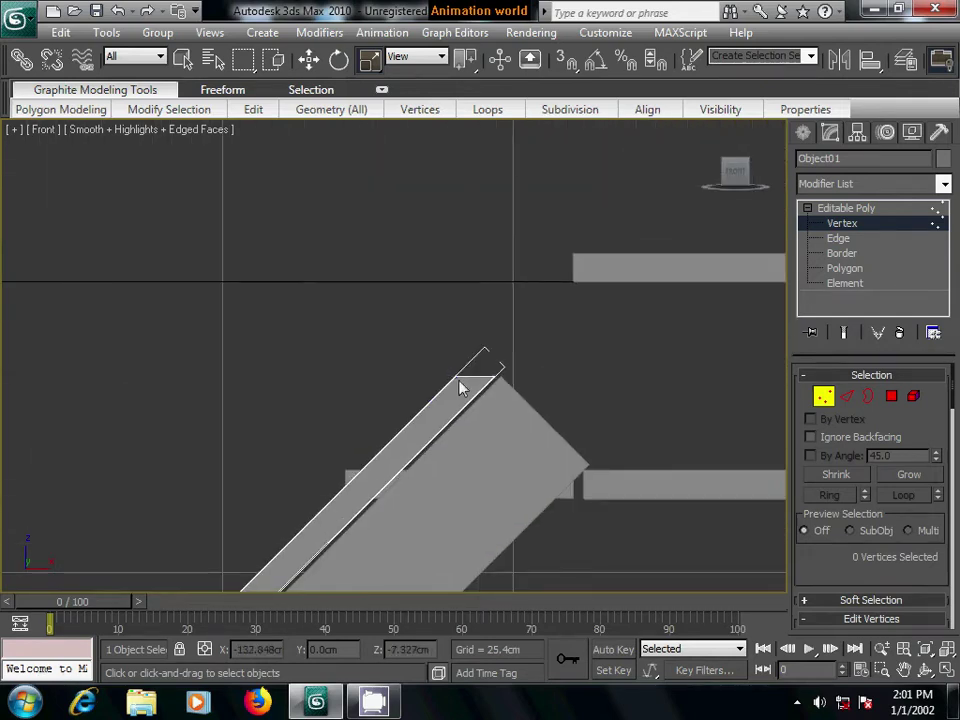
left_click_drag(460, 388, 500, 340)
key("w")
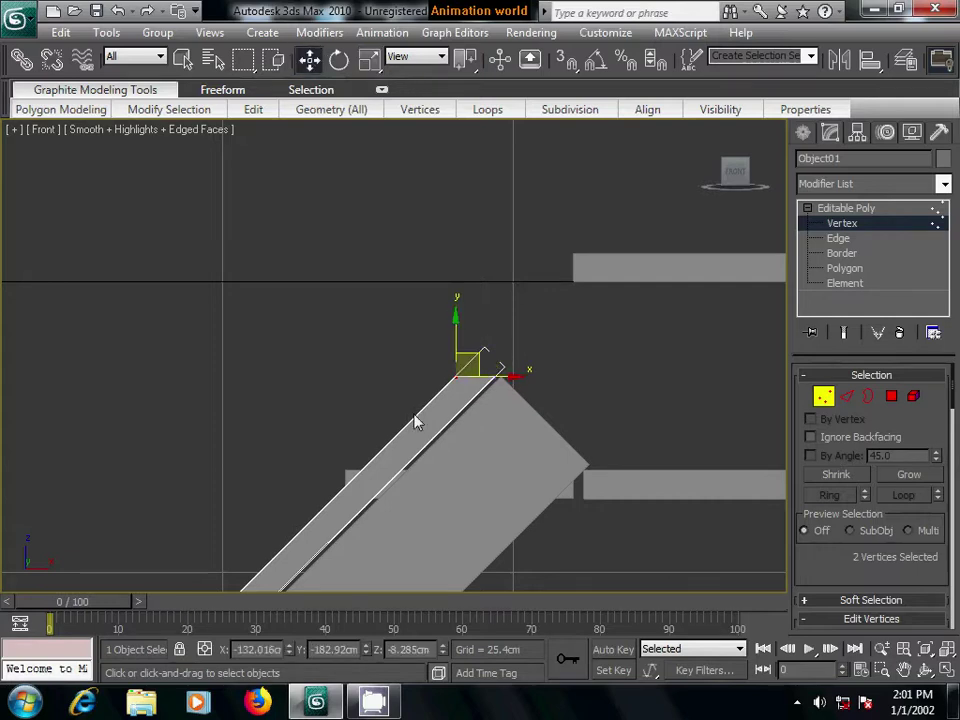
scroll(420, 428, "up", 2)
scroll(428, 432, "up", 2)
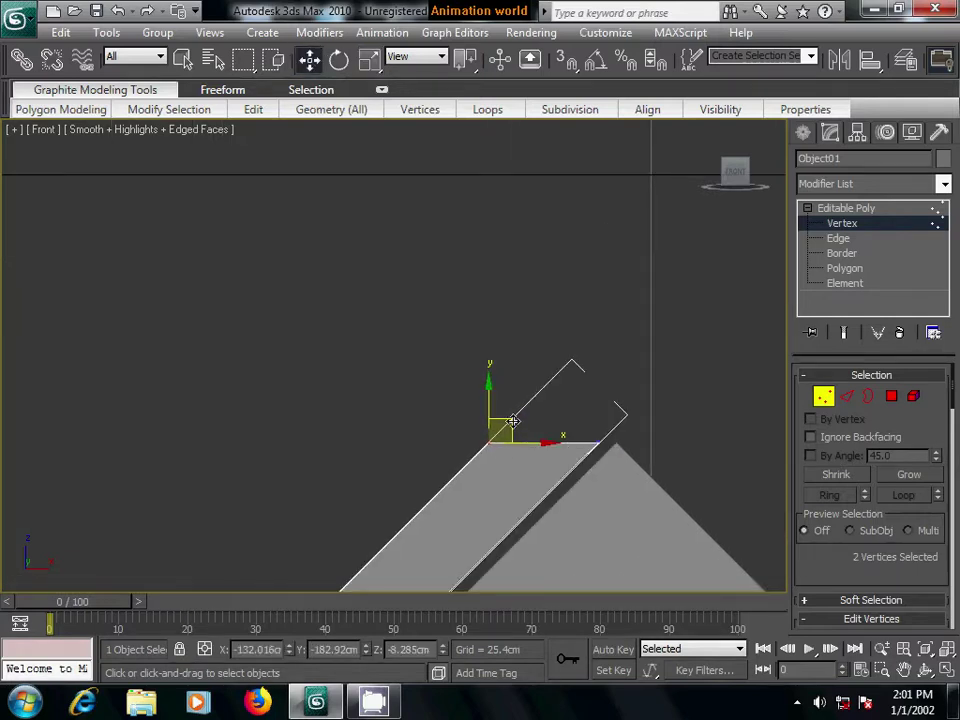
left_click_drag(512, 421, 564, 369)
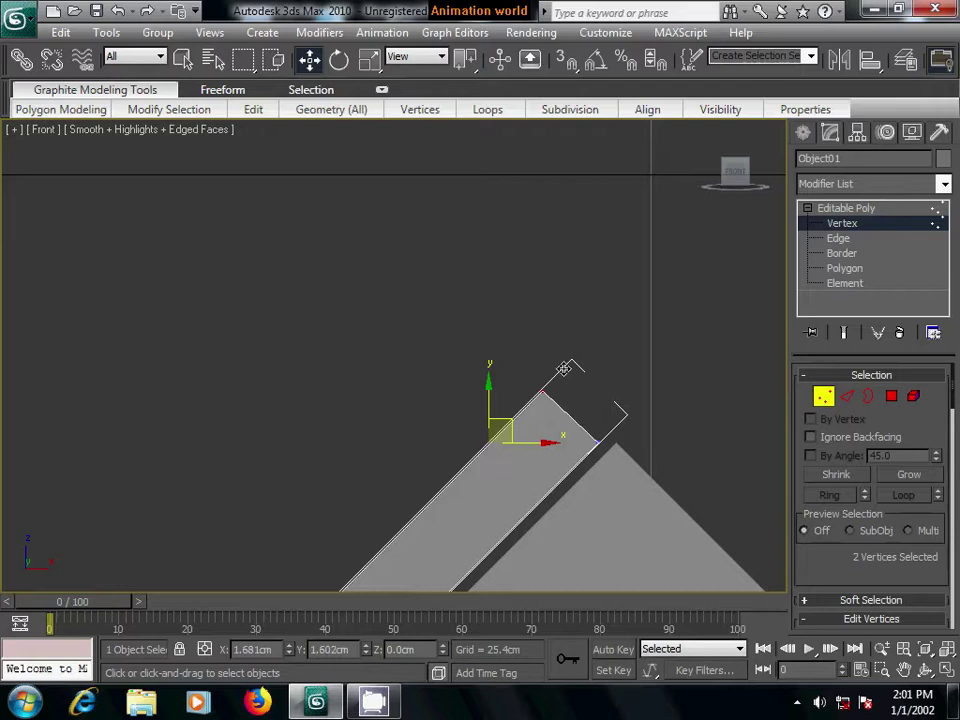
left_click(658, 392)
scroll(648, 410, "down", 2)
scroll(641, 434, "down", 2)
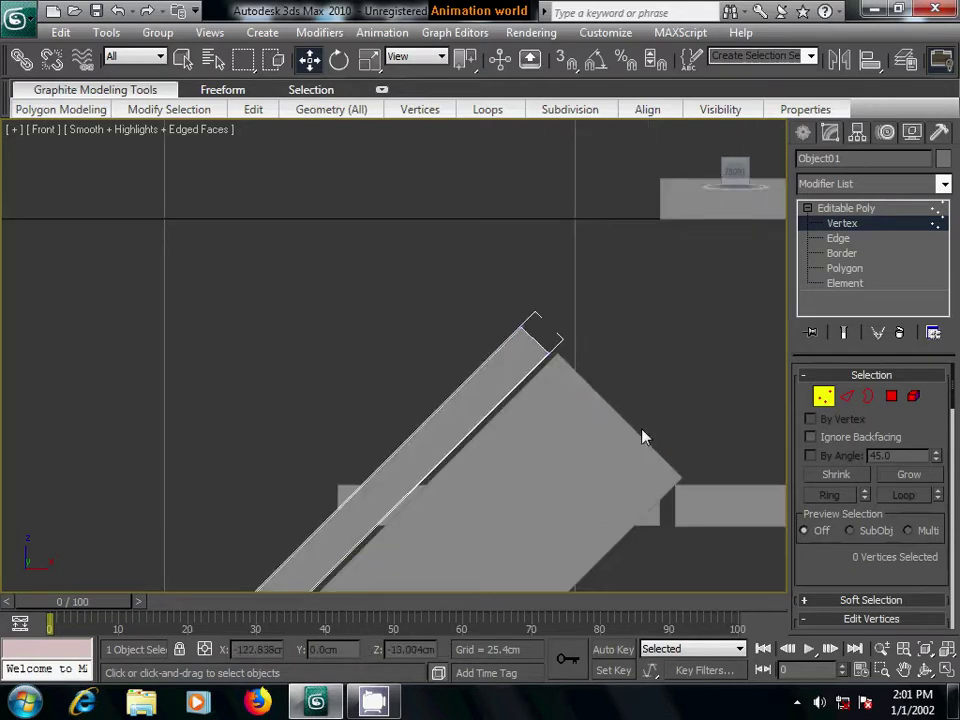
- Lift rail Object01 along Y well above the steps and begin copying it
left_click(803, 132)
scroll(587, 356, "down", 3)
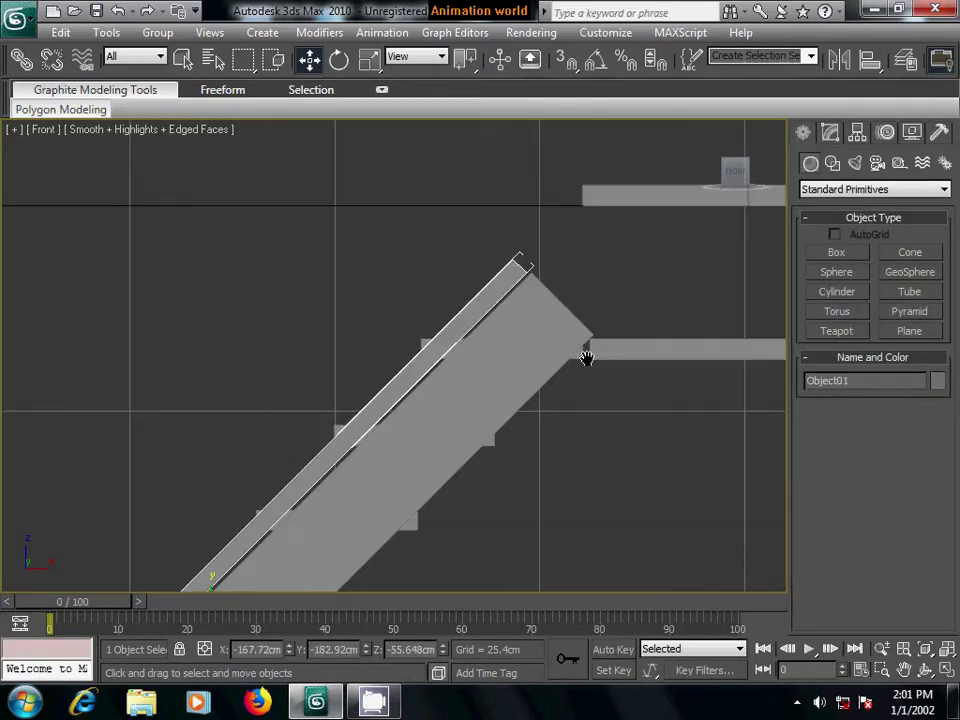
scroll(587, 354, "down", 2)
middle_click_drag(392, 465, 482, 418)
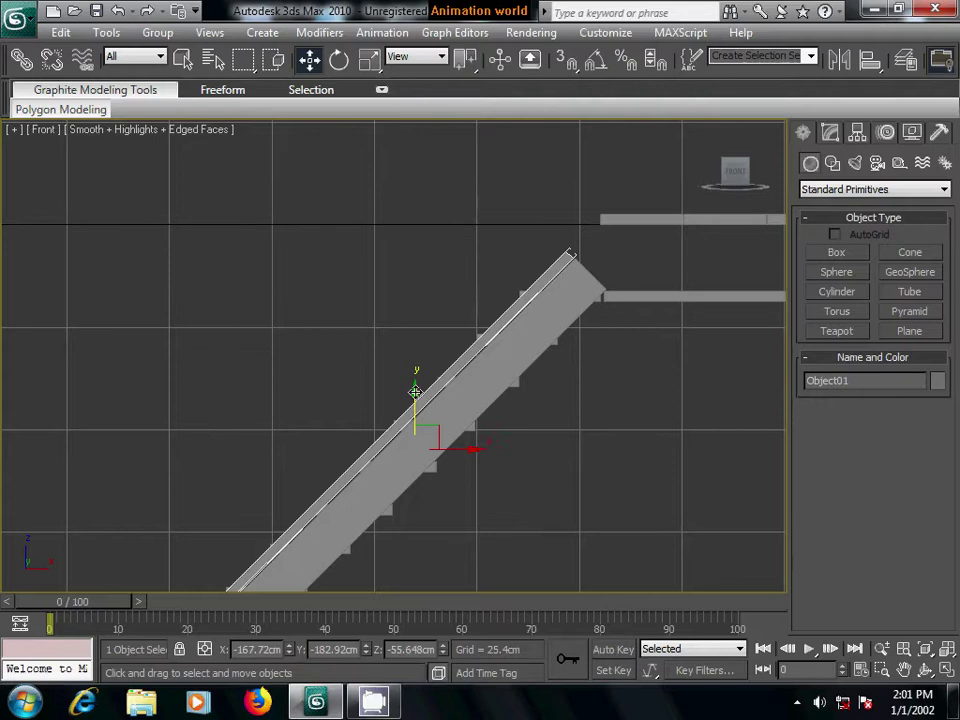
left_click_drag(415, 392, 413, 290)
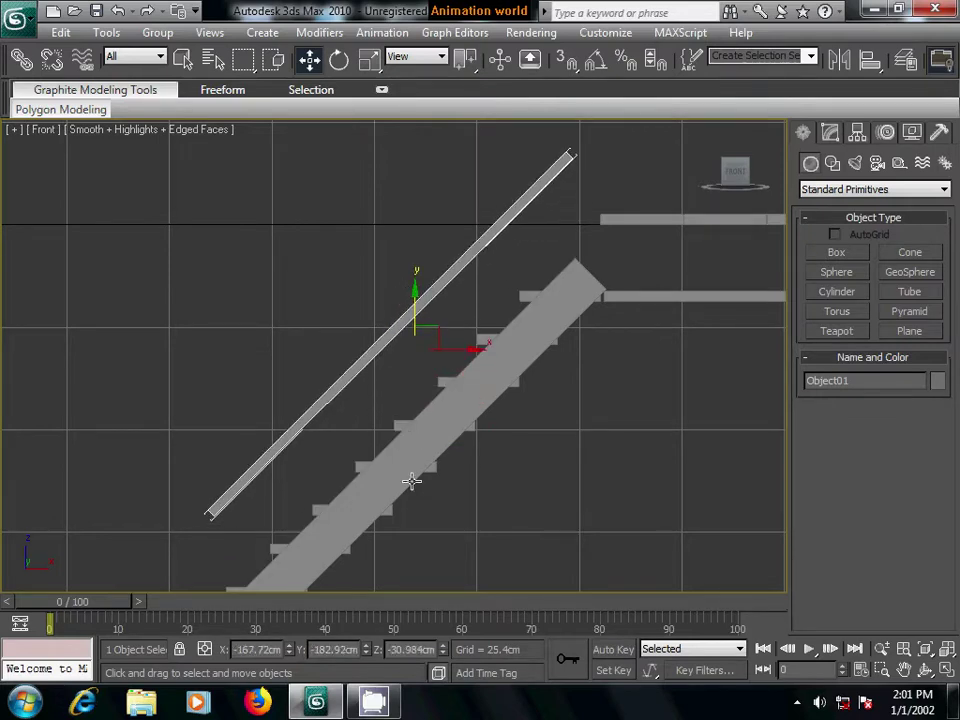
middle_click_drag(411, 481, 441, 365)
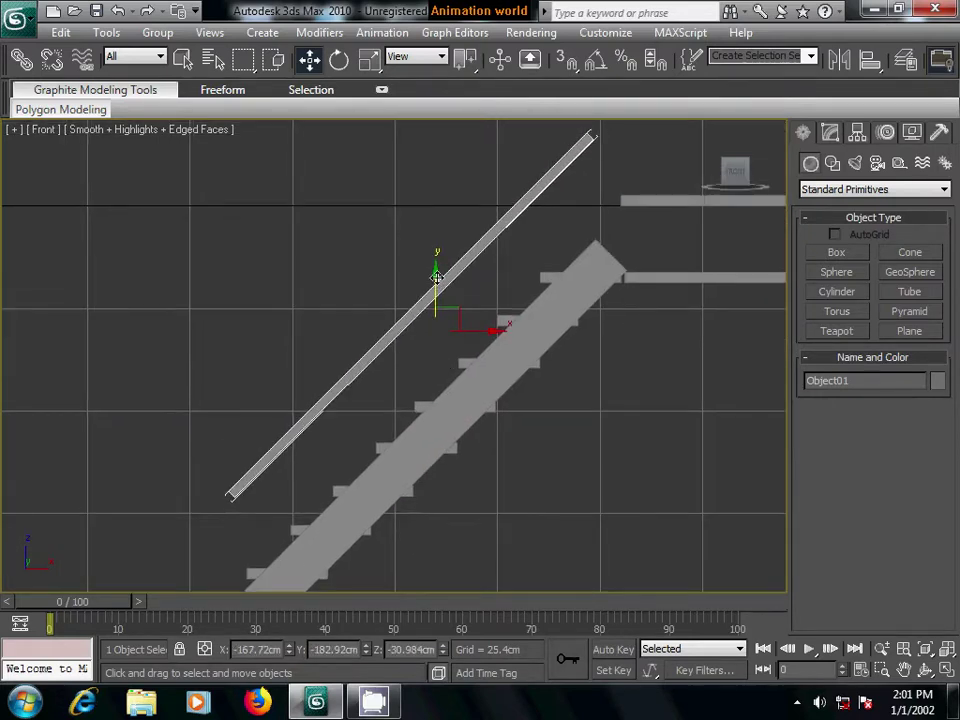
left_click_drag(436, 277, 436, 263)
middle_click_drag(398, 452, 480, 414)
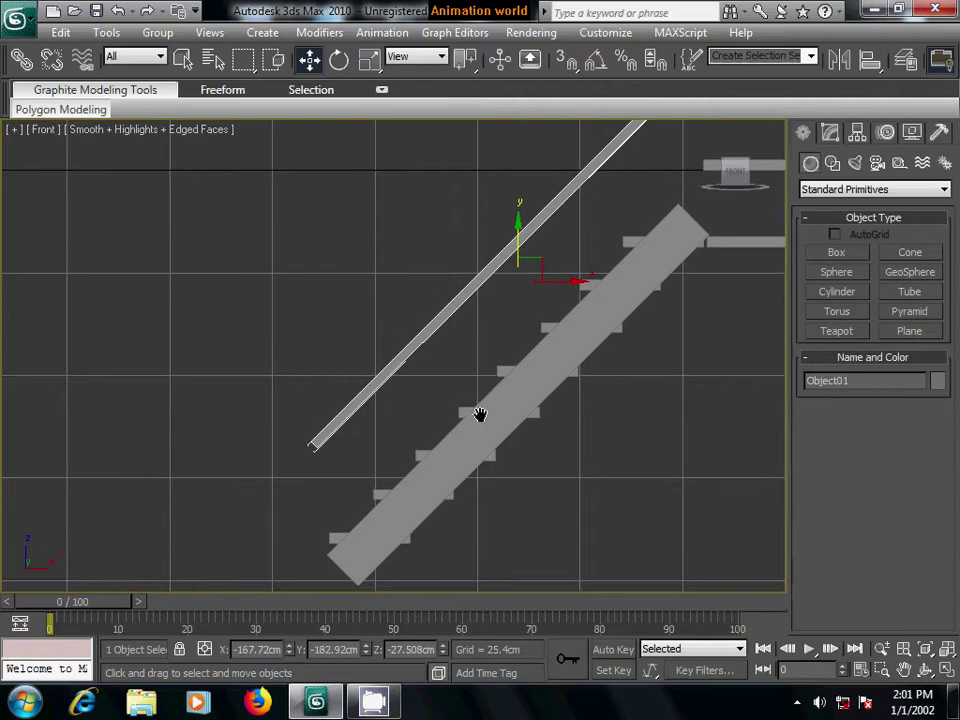
scroll(480, 414, "down", 2)
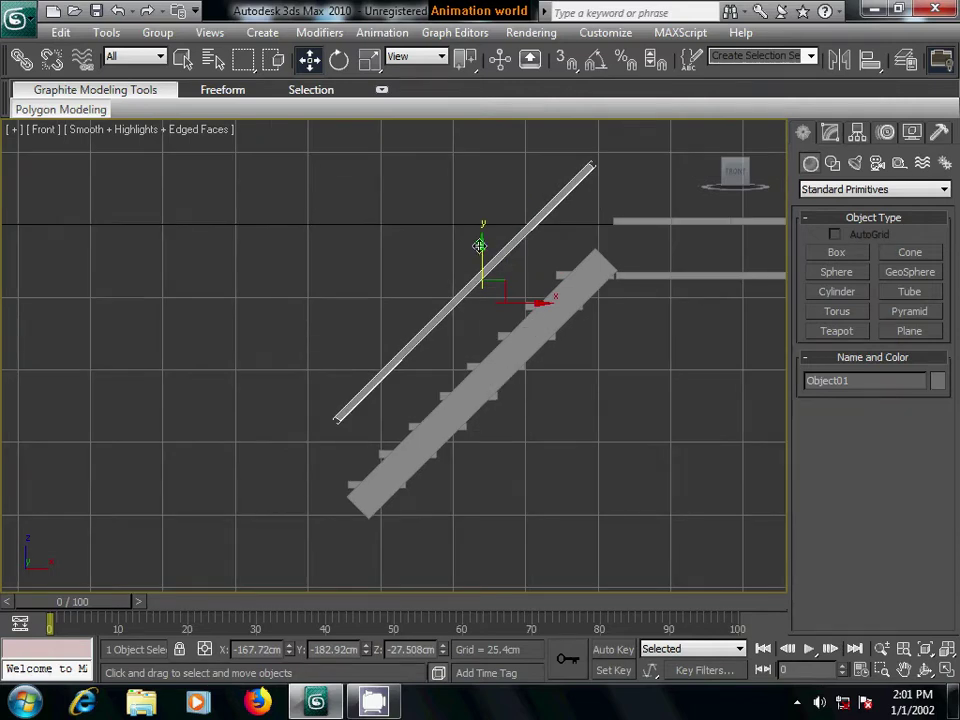
left_click_drag(481, 252, 481, 222, "shift")
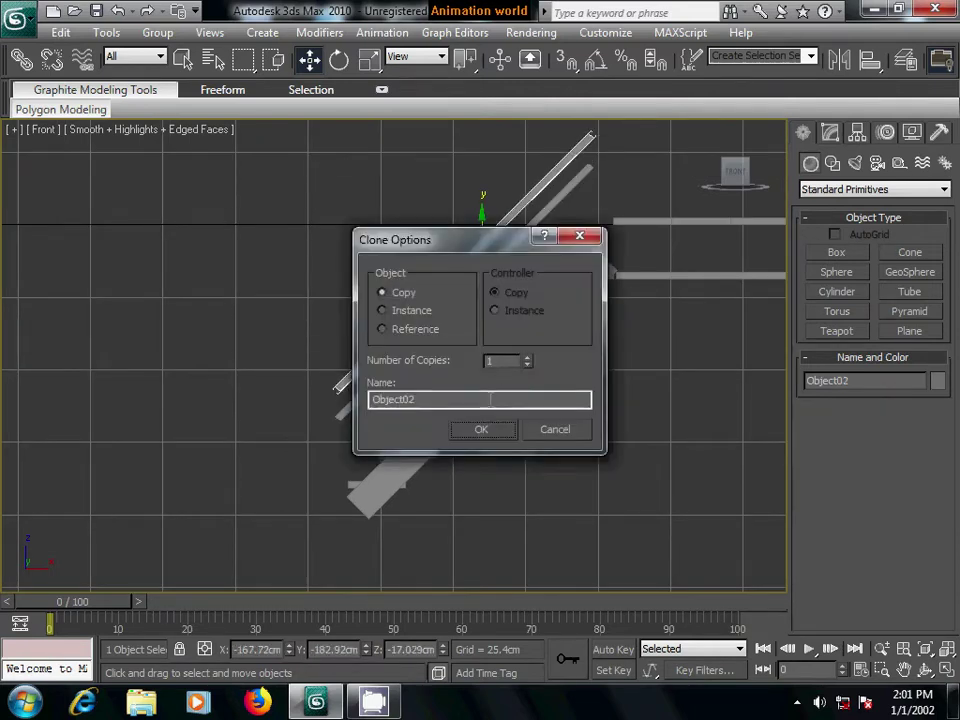
- Accept the handrail copy and set its Y rotation to 0 so it stands upright
left_click(481, 430)
middle_click_drag(626, 270, 591, 316)
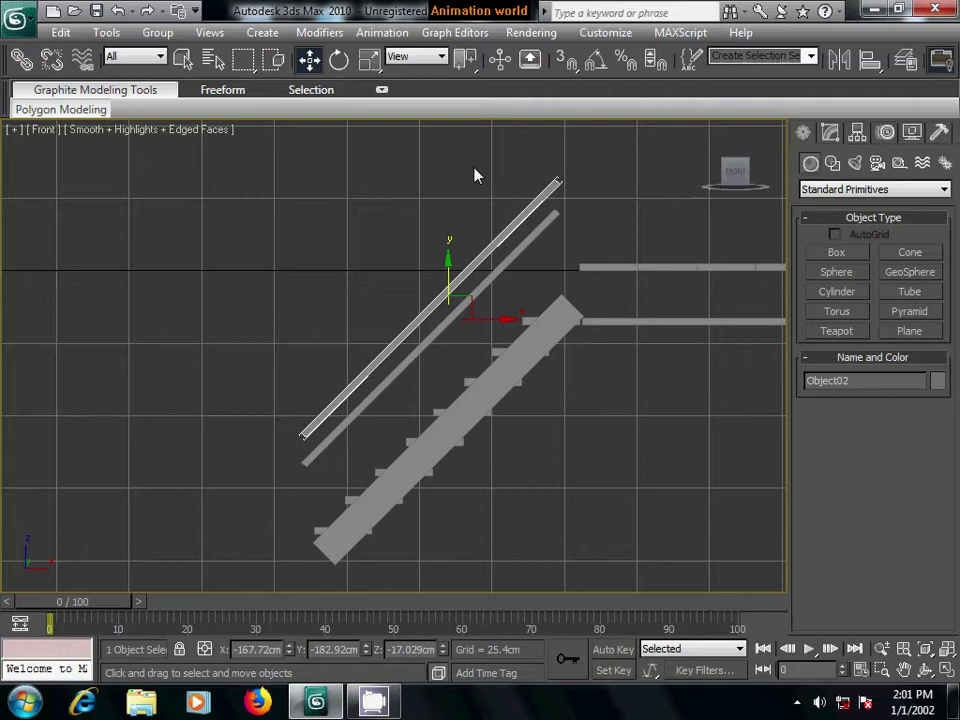
key("e")
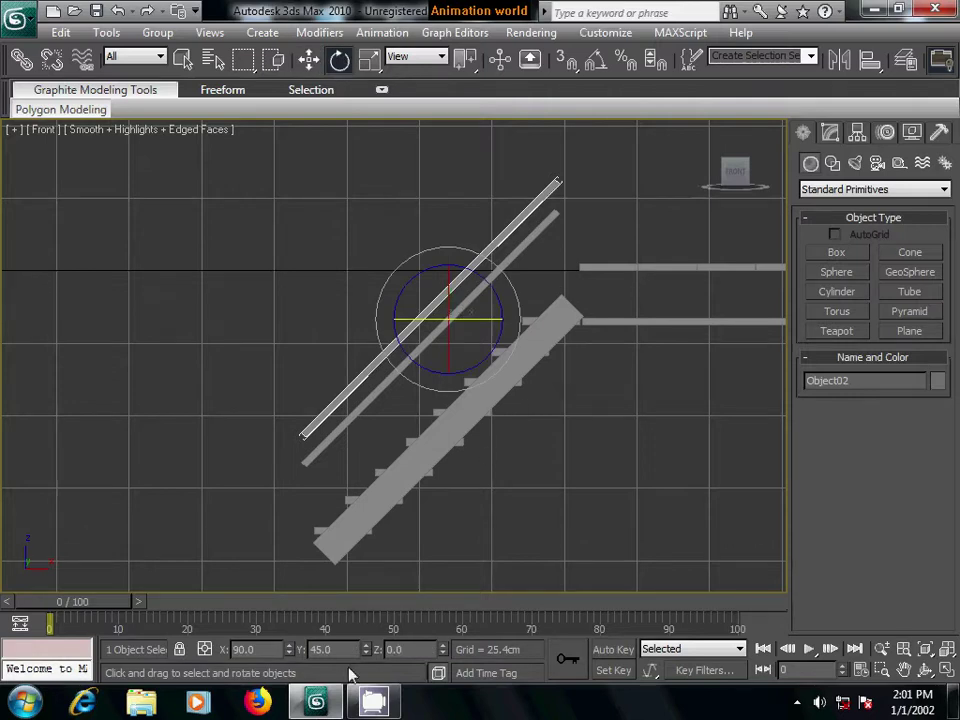
left_click_drag(341, 649, 295, 656)
type("0")
key("Return")
middle_click_drag(564, 304, 551, 330)
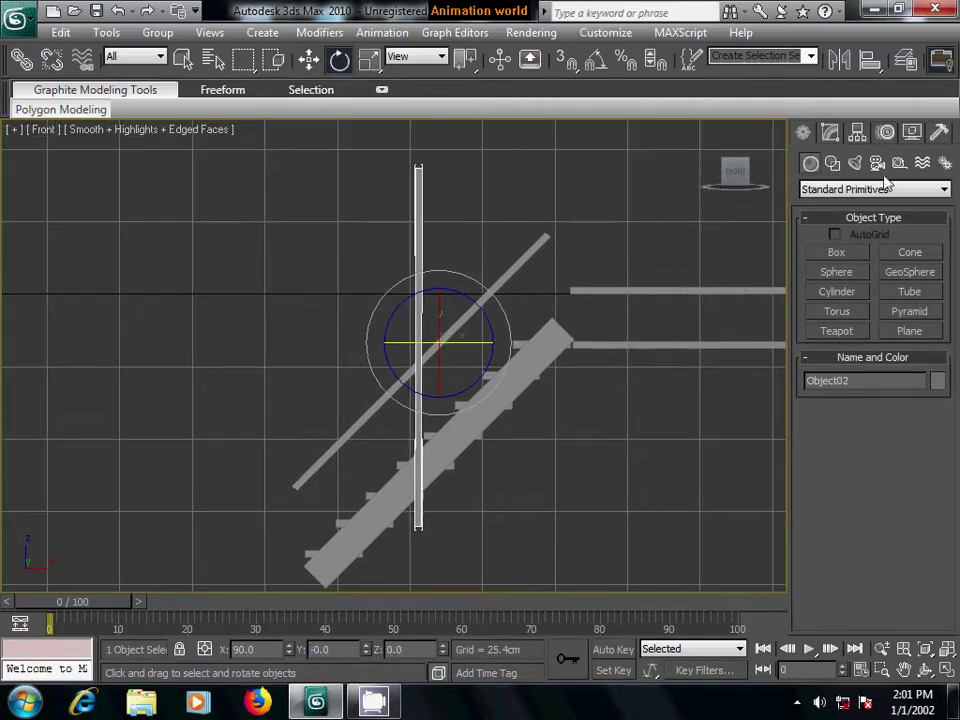
- In Editable Poly vertex mode, move the four top vertices down to shorten the post
left_click(830, 133)
key("1")
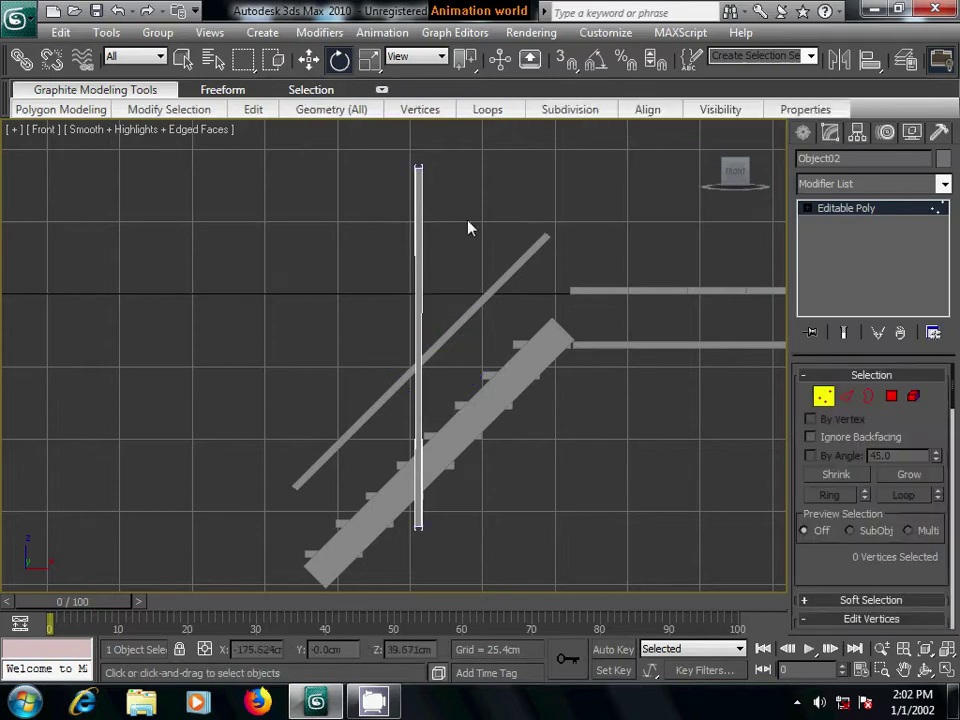
left_click_drag(400, 150, 484, 240)
middle_click_drag(484, 240, 452, 288)
key("w")
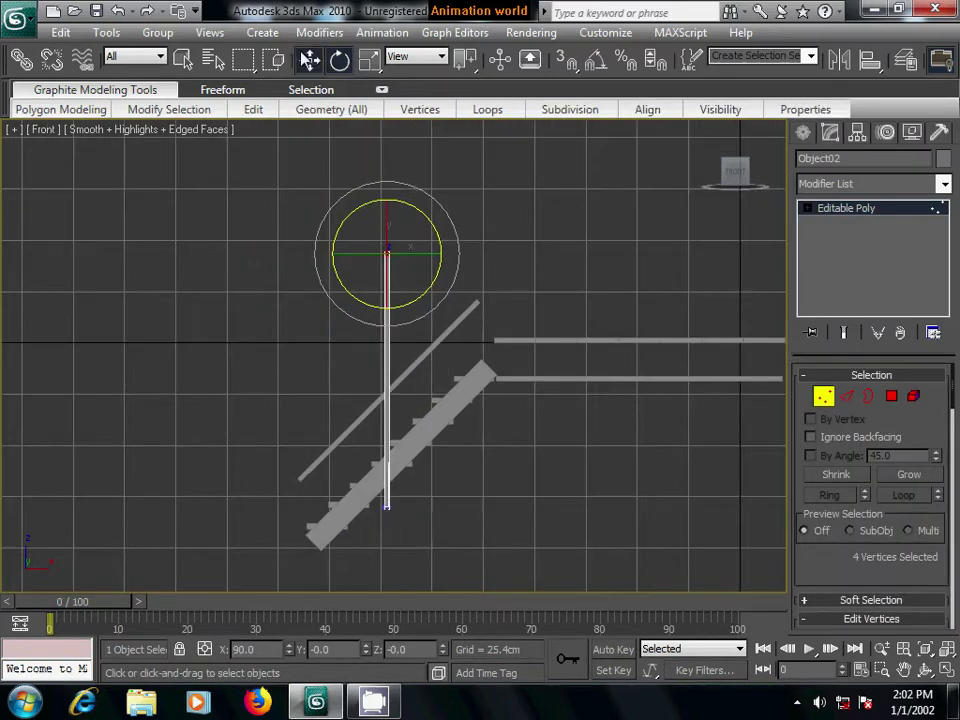
left_click_drag(388, 197, 399, 377)
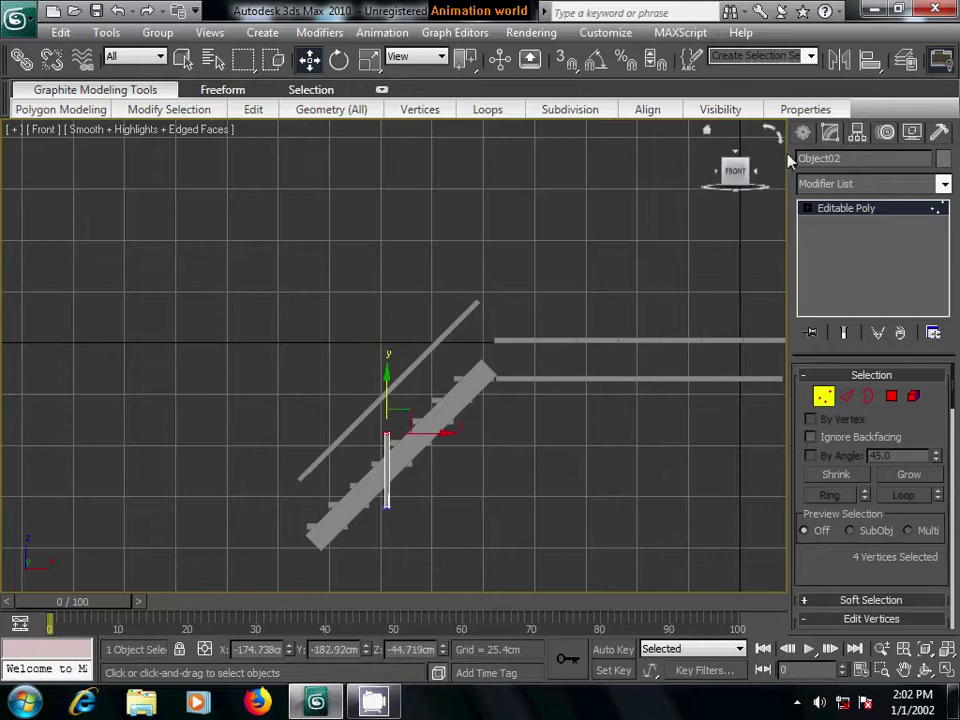
left_click(803, 132)
middle_click_drag(521, 471, 561, 431)
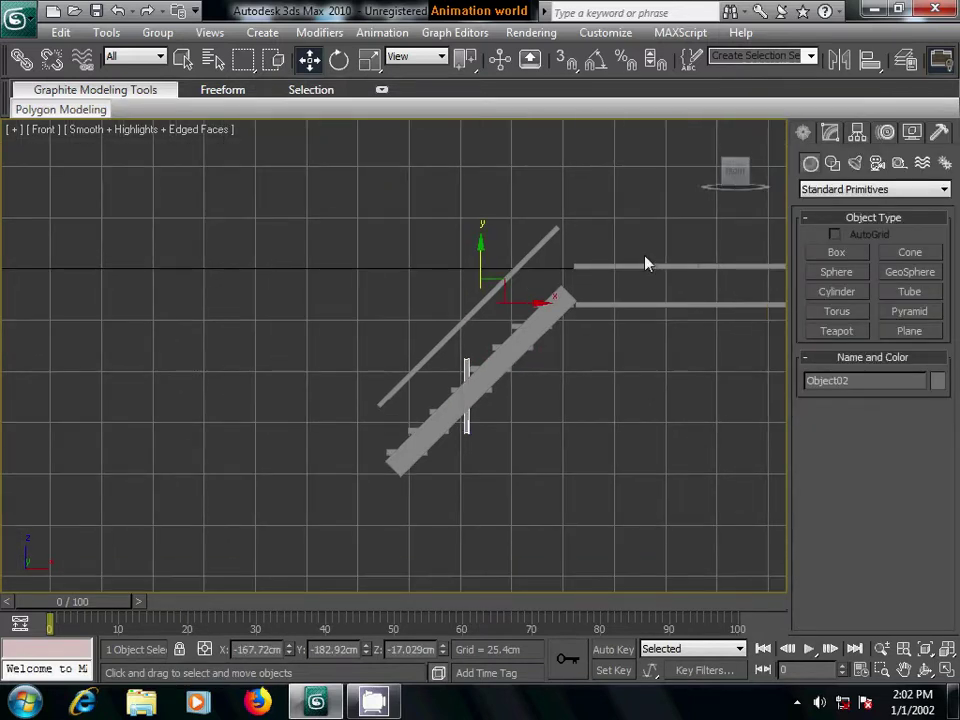
- Centre the post's pivot on the object using Affect Pivot Only
left_click(857, 133)
left_click(870, 252)
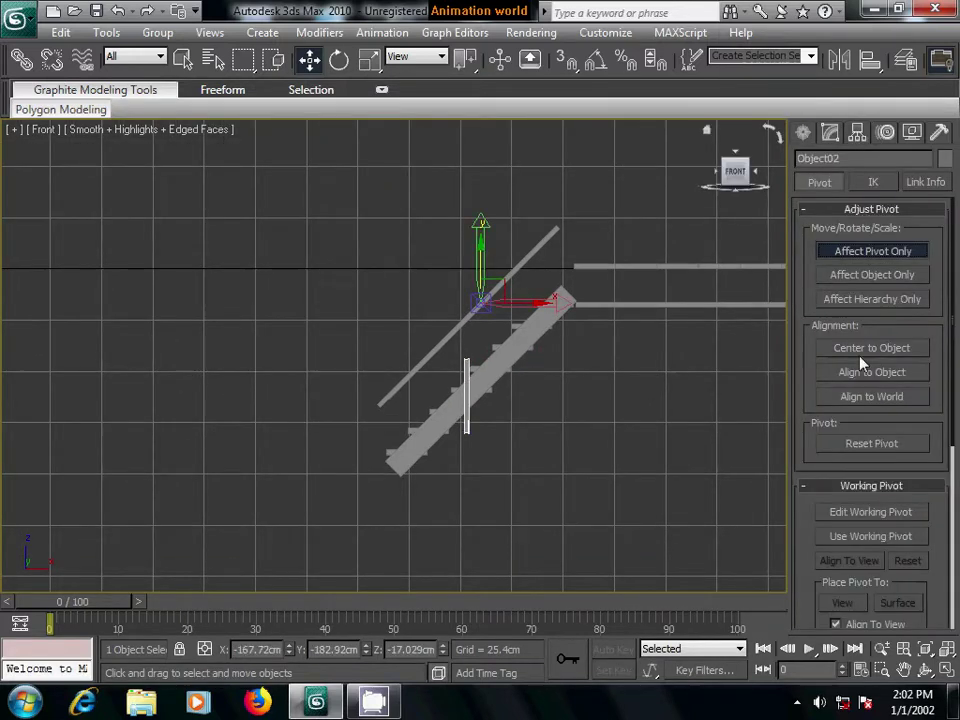
left_click(862, 350)
left_click(803, 132)
- Move the post to the stair's lower end, resting on the stringer
left_click(675, 360)
scroll(529, 392, "up", 2)
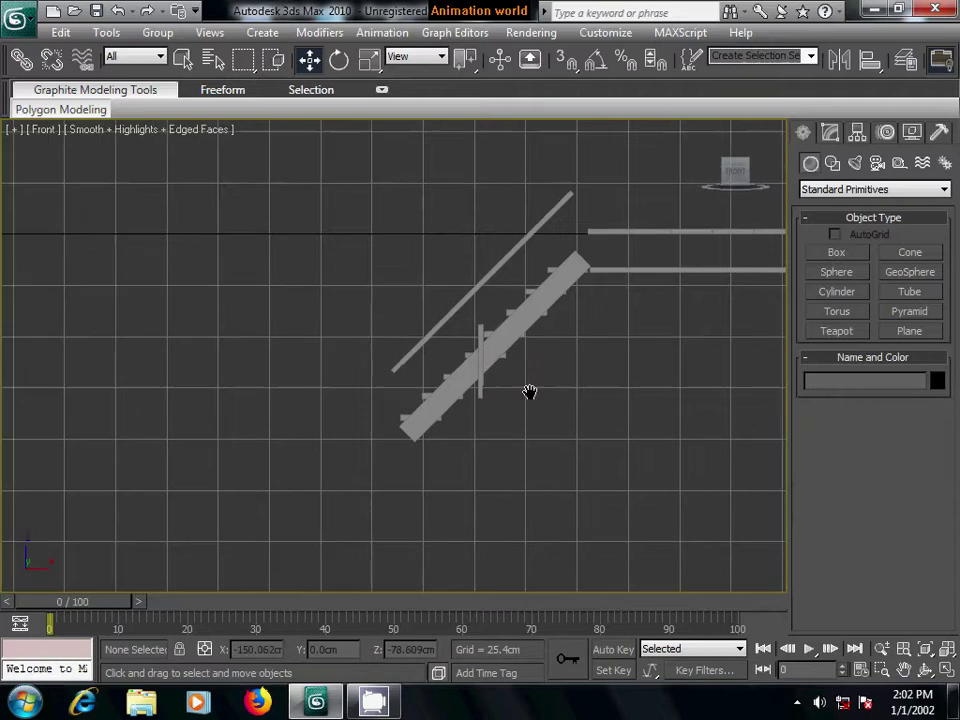
scroll(527, 396, "up", 2)
left_click(516, 384)
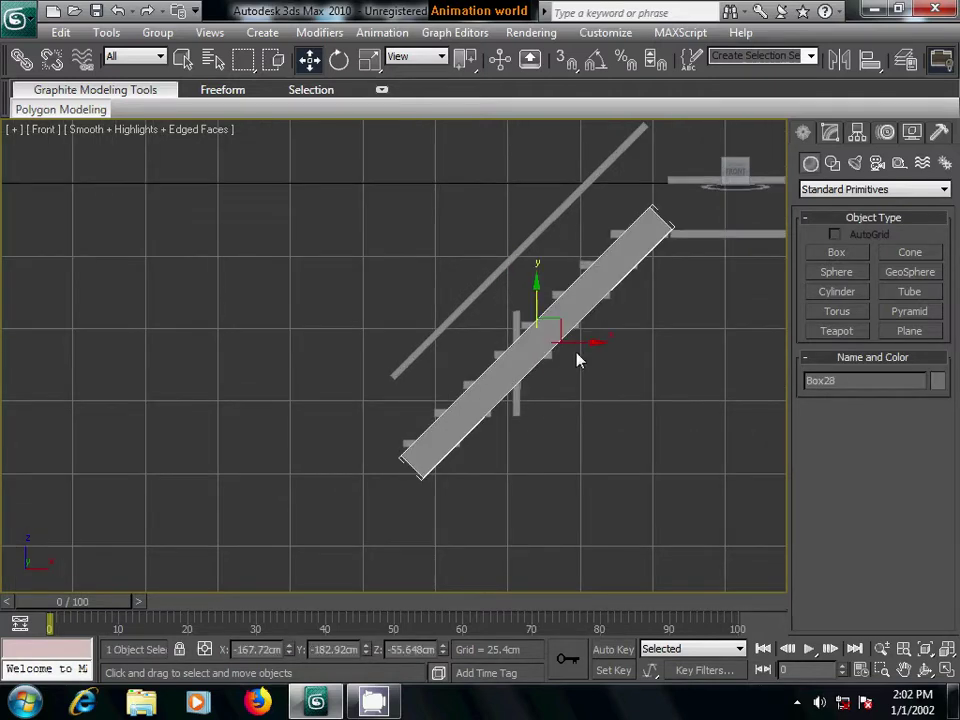
left_click(517, 409)
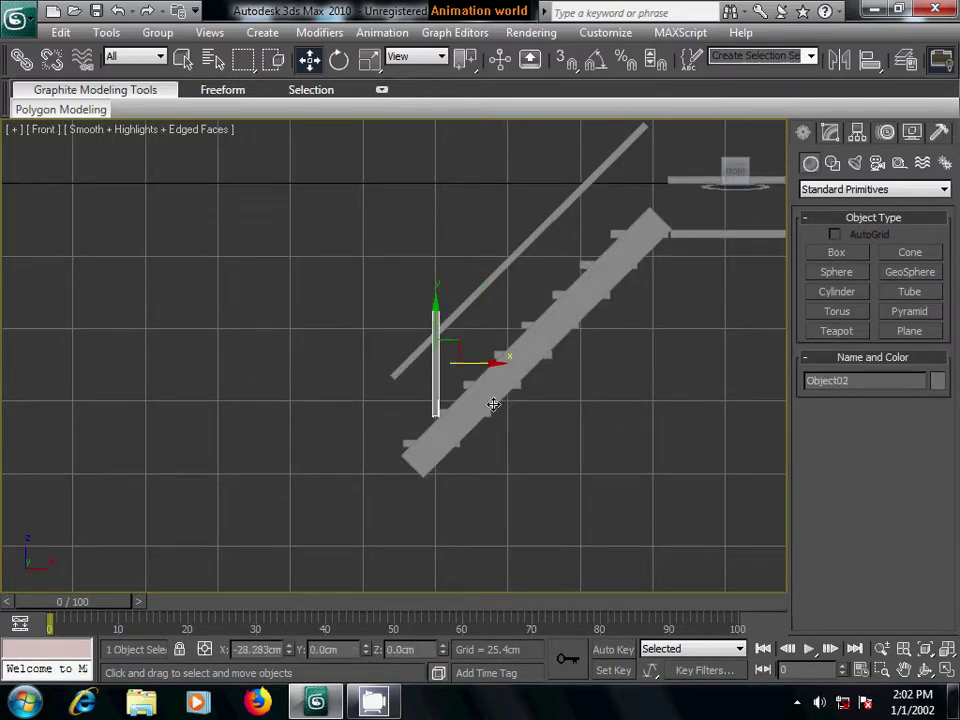
left_click_drag(573, 363, 489, 403)
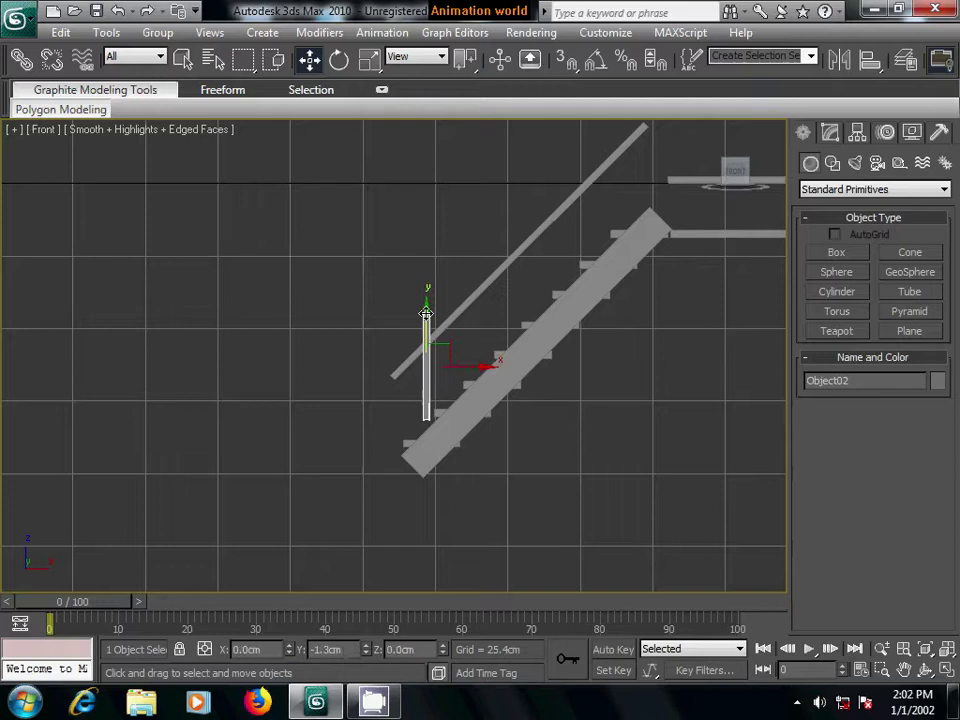
left_click_drag(425, 316, 426, 332)
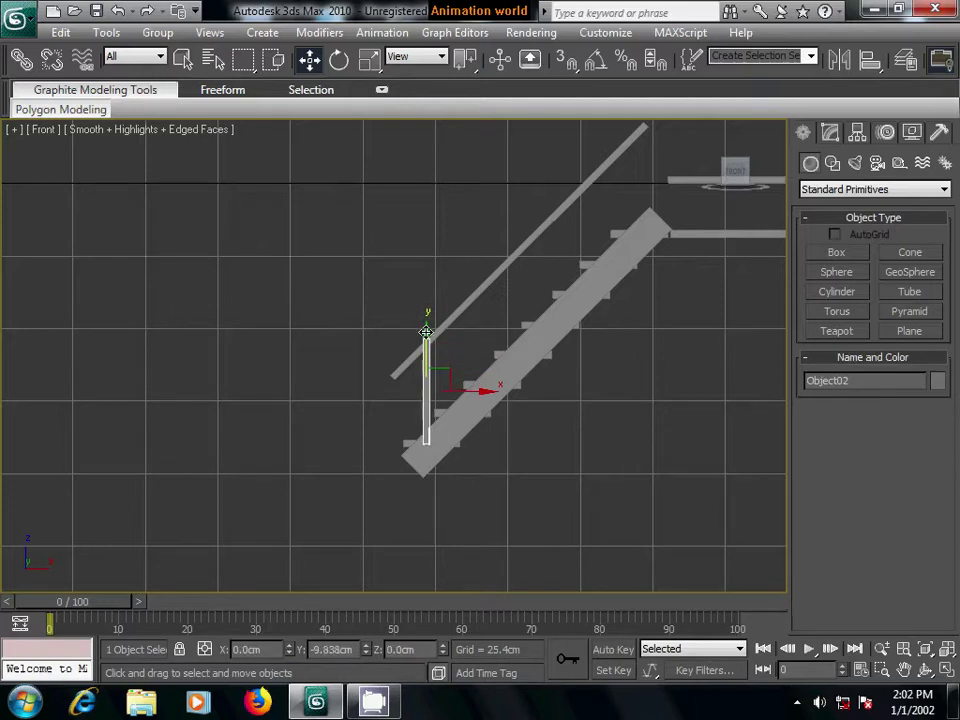
- Shift-drag a copy of the post one step further up the stair
scroll(467, 422, "up", 1)
scroll(435, 433, "up", 1)
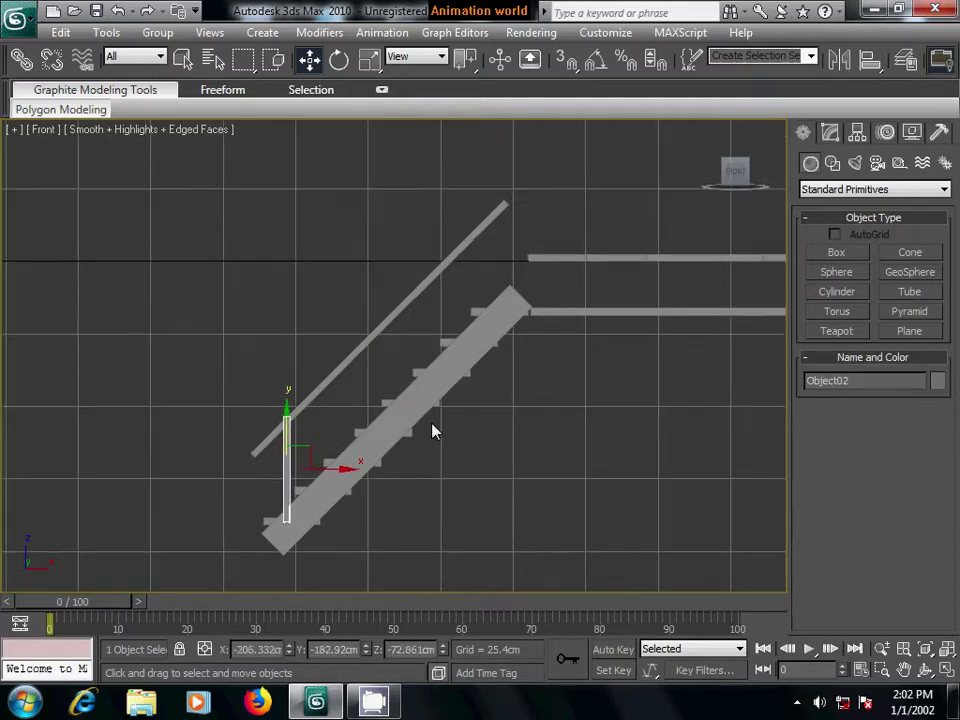
scroll(400, 436, "up", 1)
middle_click_drag(400, 436, 426, 376)
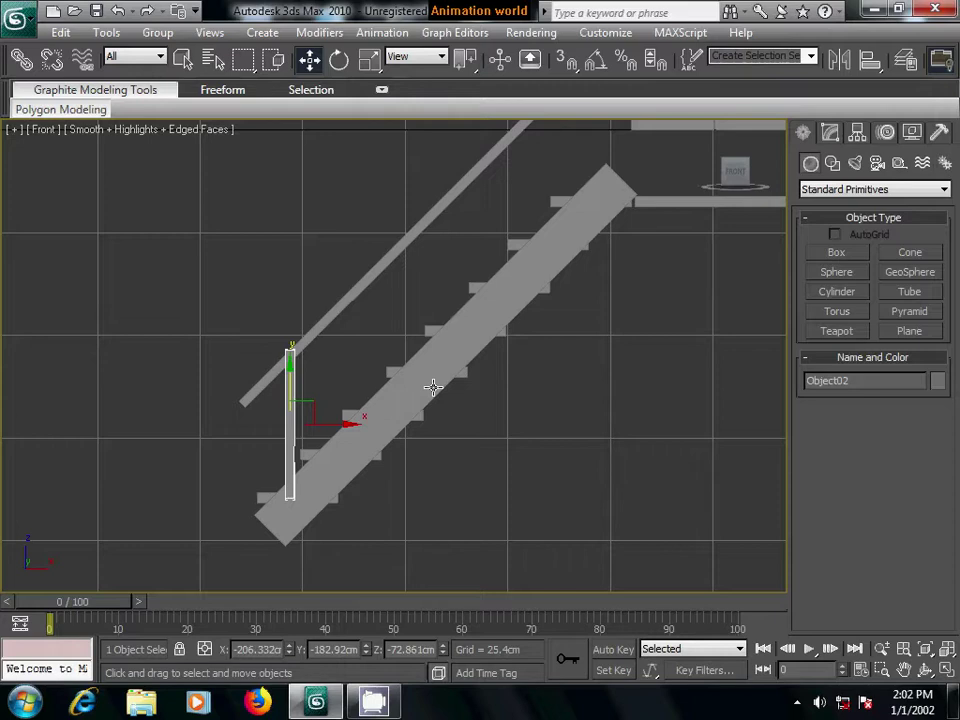
mouse_move(308, 404)
left_mouse_down("shift")
mouse_move(352, 379)
mouse_move(371, 352)
left_mouse_up("shift")
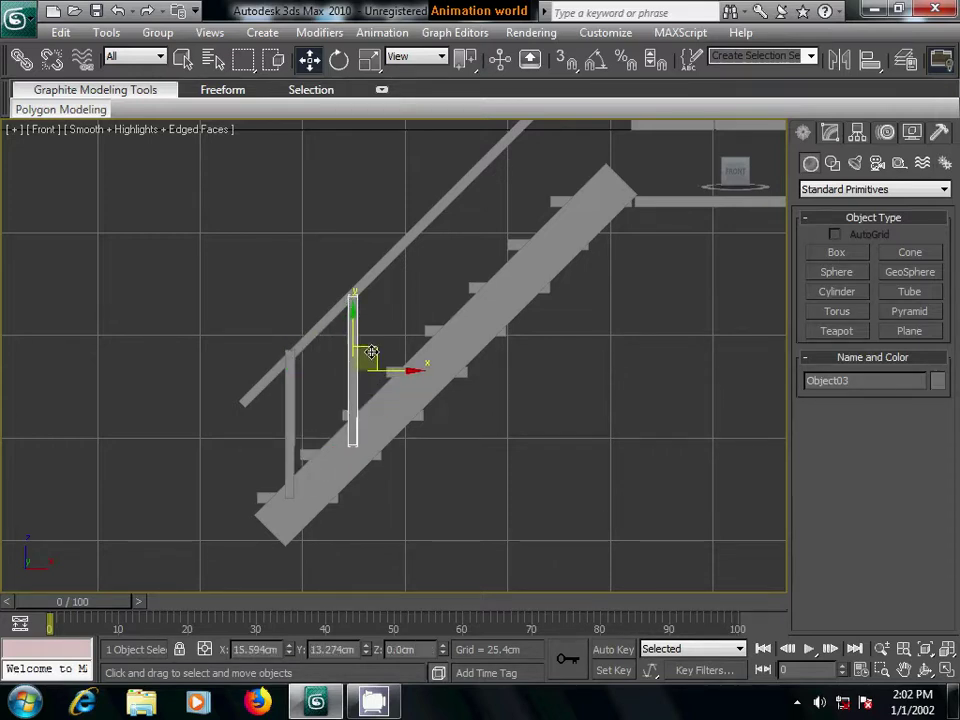
left_click_drag(371, 352, 373, 354)
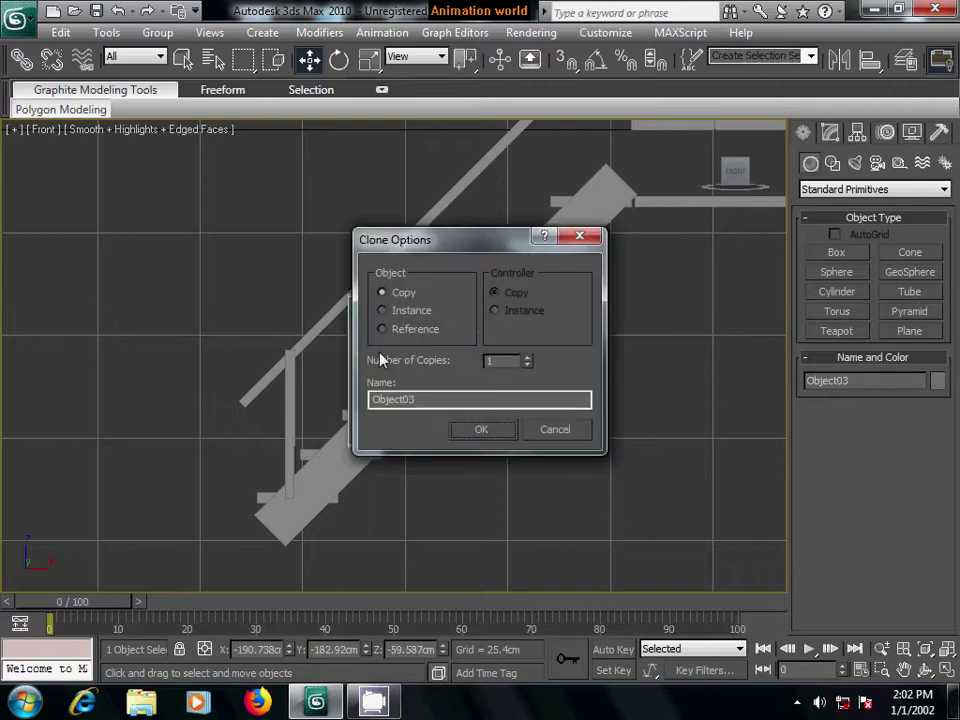
- Set Number of Copies to 5 in Clone Options and accept
left_click(527, 357)
left_click(527, 357)
left_click(527, 357)
left_click(527, 357)
left_click(481, 430)
- Raise the third, fourth and topmost balusters so they meet the handrail
mouse_move(557, 403)
middle_mouse_down()
mouse_move(446, 499)
mouse_move(508, 440)
mouse_move(521, 442)
middle_mouse_up()
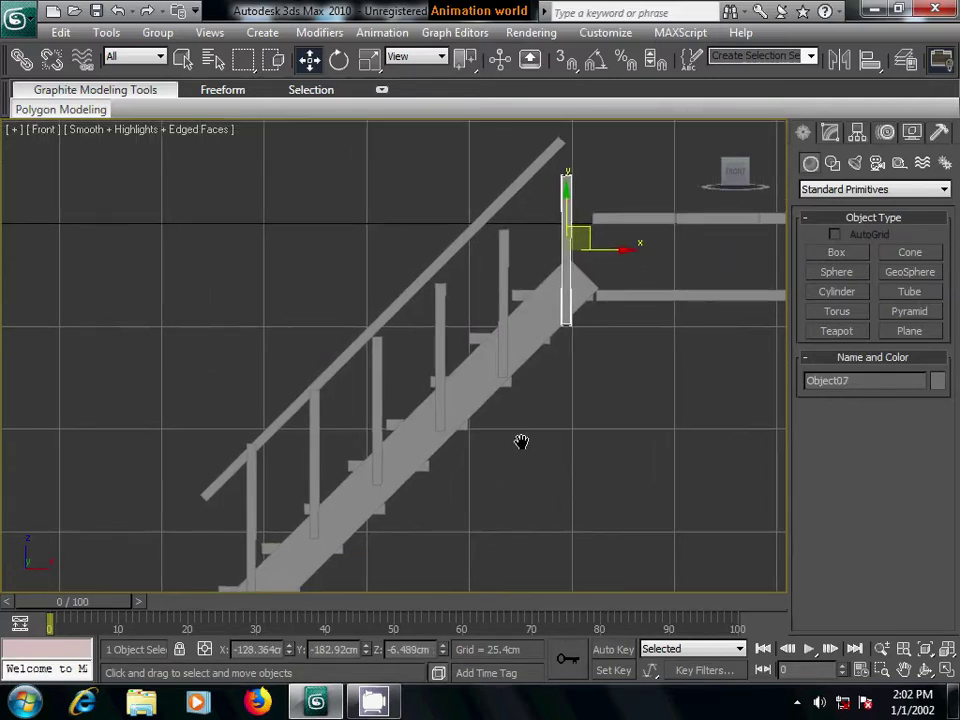
left_click(378, 369)
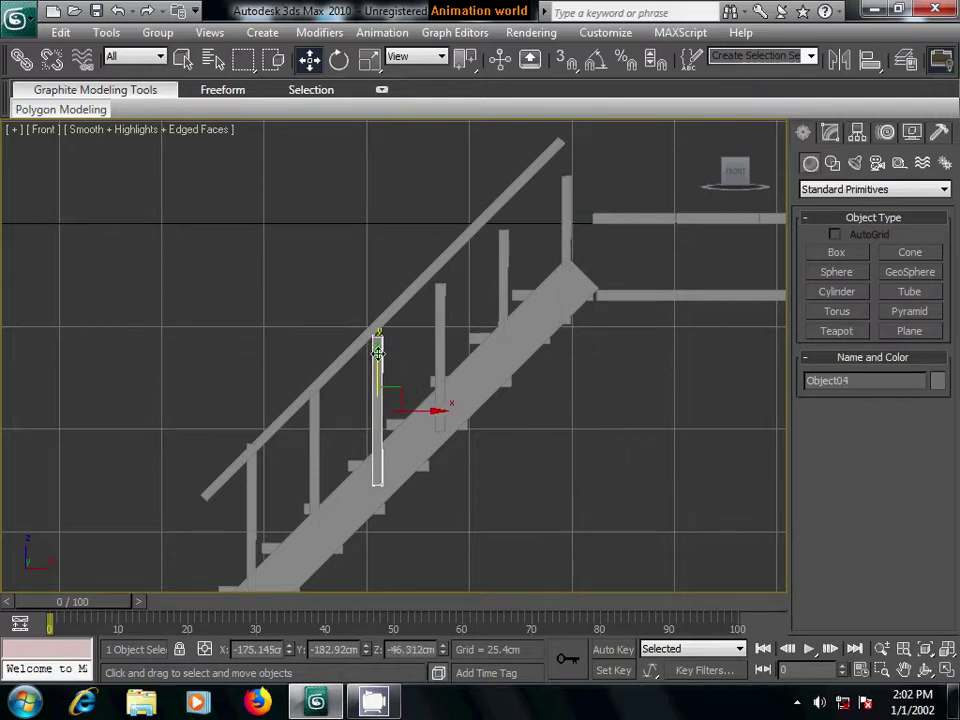
left_click_drag(378, 350, 379, 340)
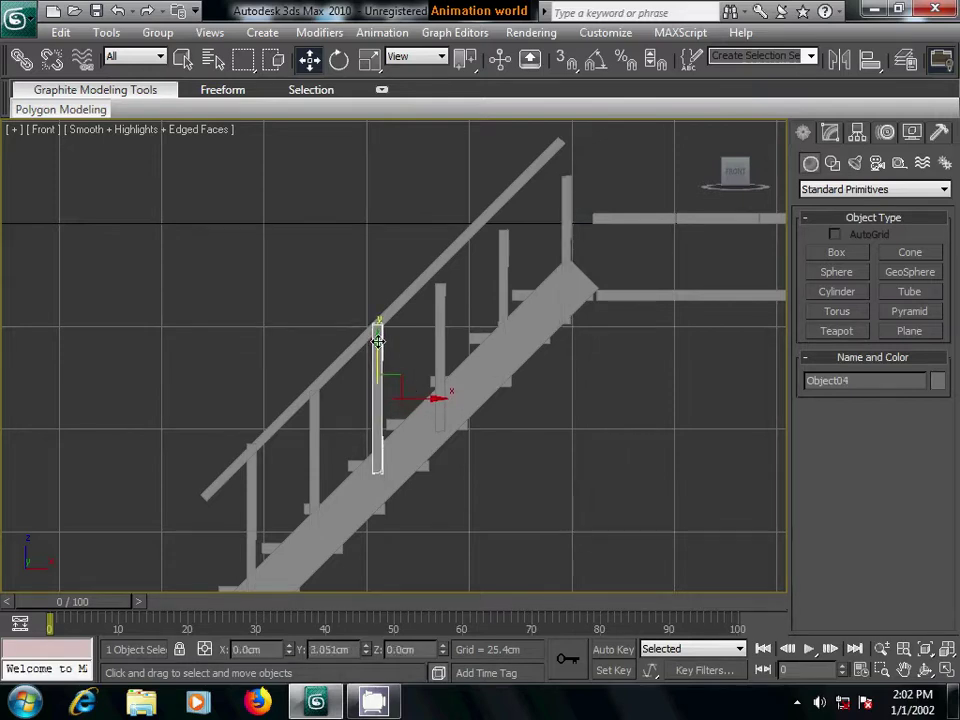
left_click(434, 347)
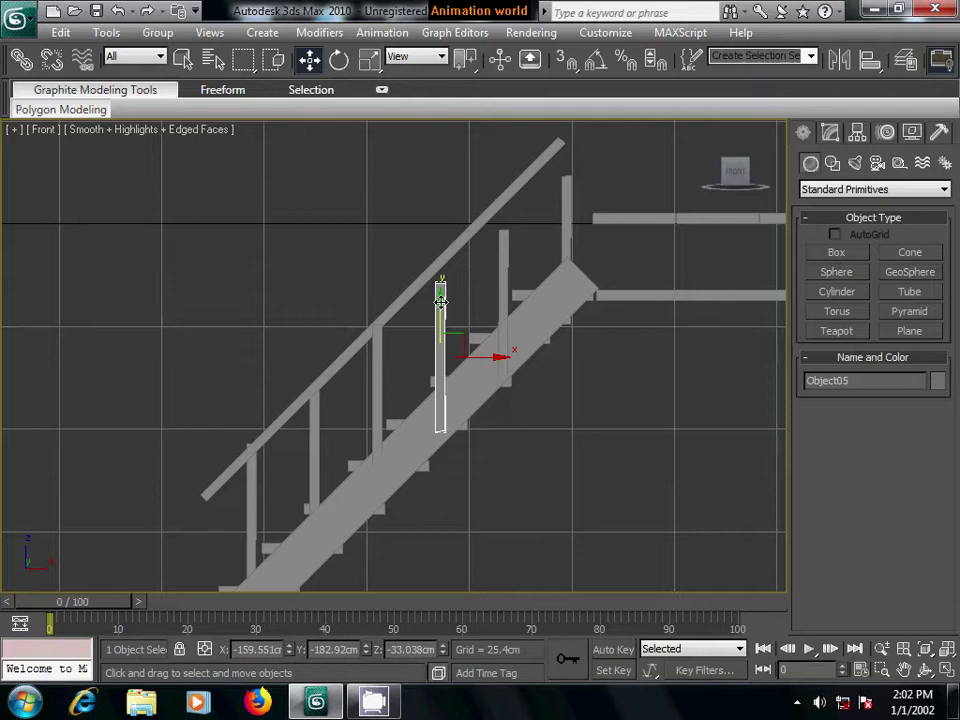
mouse_move(441, 300)
left_mouse_down()
mouse_move(442, 277)
mouse_move(508, 273)
mouse_move(508, 216)
left_mouse_up()
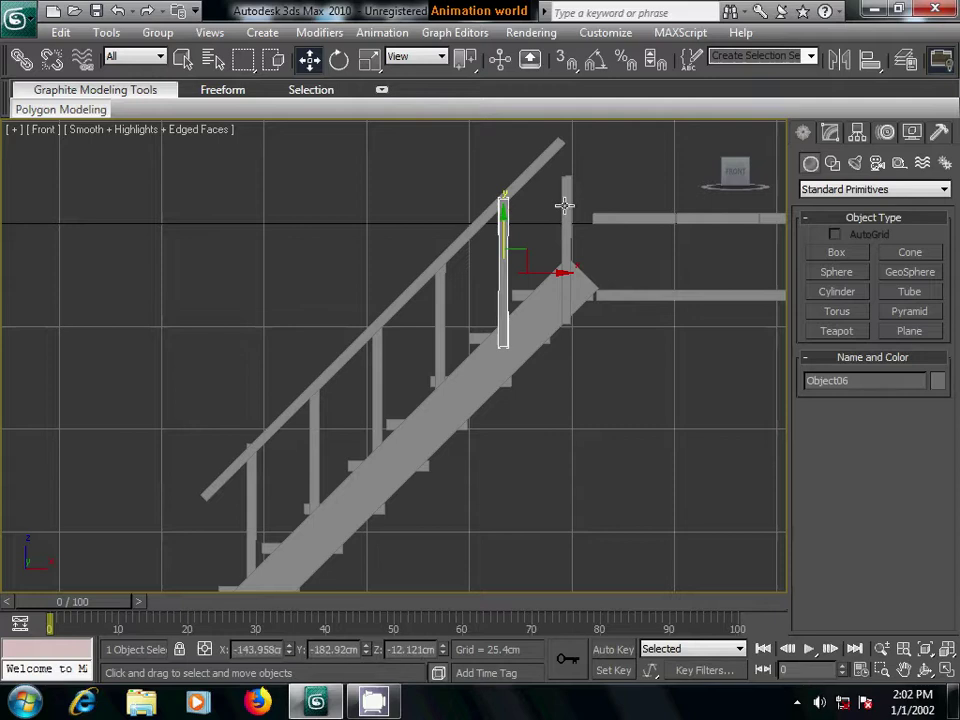
left_click(567, 255)
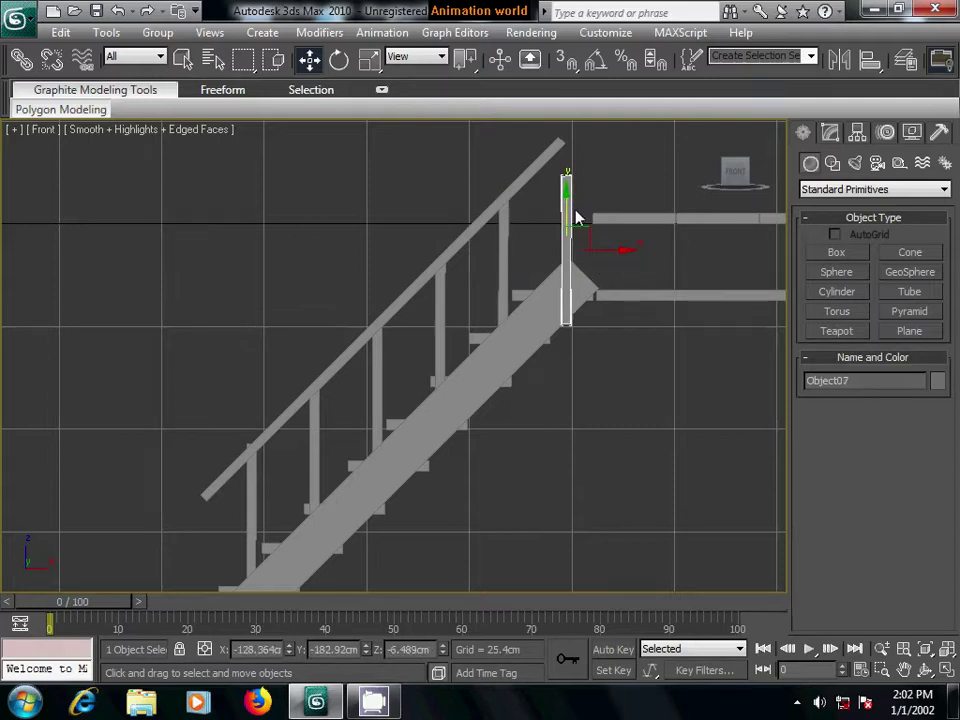
left_click_drag(567, 190, 567, 153)
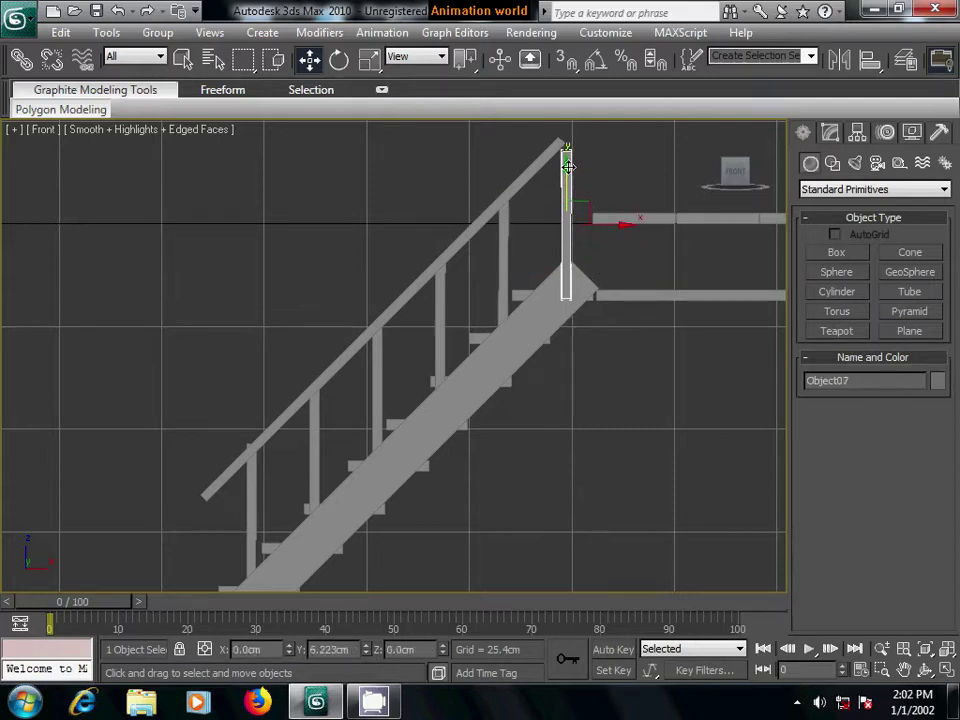
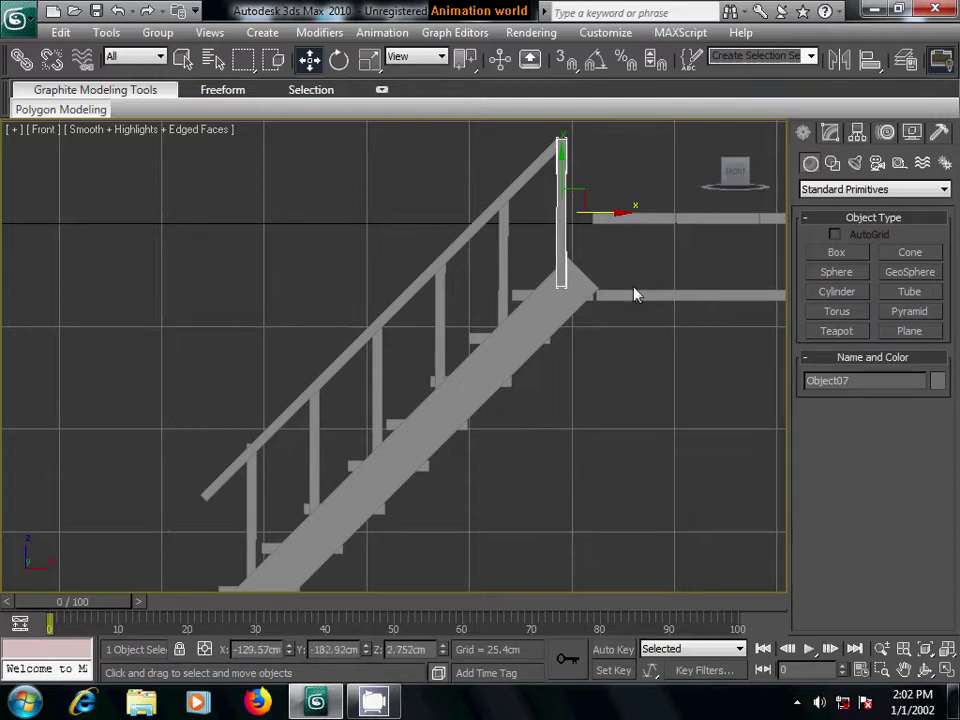
- Frame the staircase in perspective and select the six railing pieces
left_click(630, 360)
middle_click_drag(560, 404, 583, 392)
key("p")
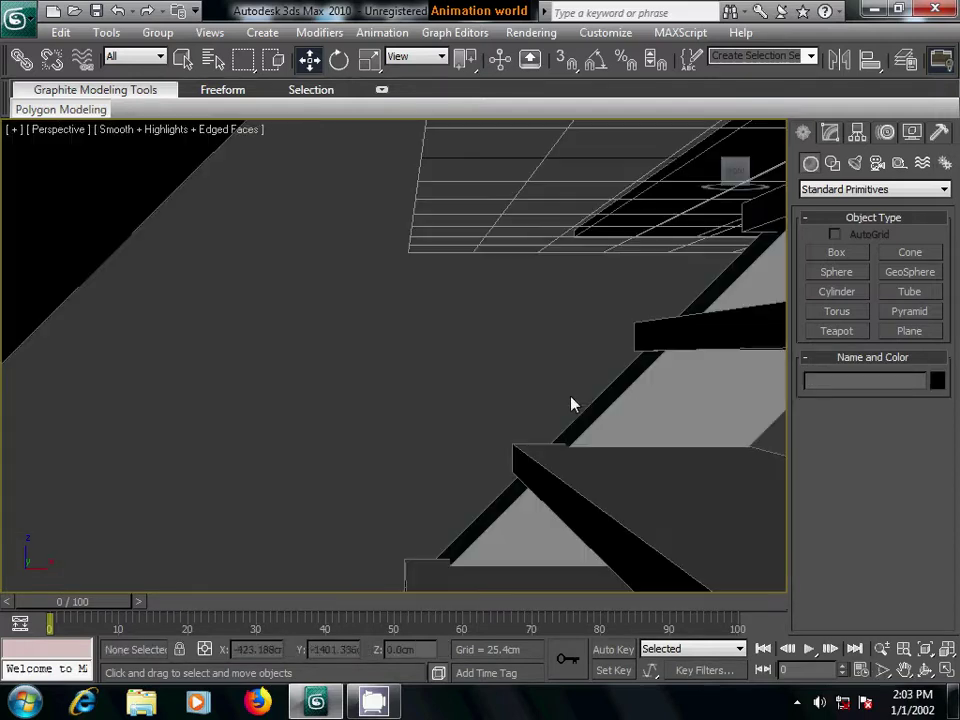
scroll(511, 360, "down", 5)
mouse_move(512, 363)
middle_mouse_down("alt")
mouse_move(514, 399)
mouse_move(409, 394)
mouse_move(527, 392)
mouse_move(479, 373)
middle_mouse_up("alt")
scroll(479, 373, "up", 3)
scroll(508, 377, "up", 3)
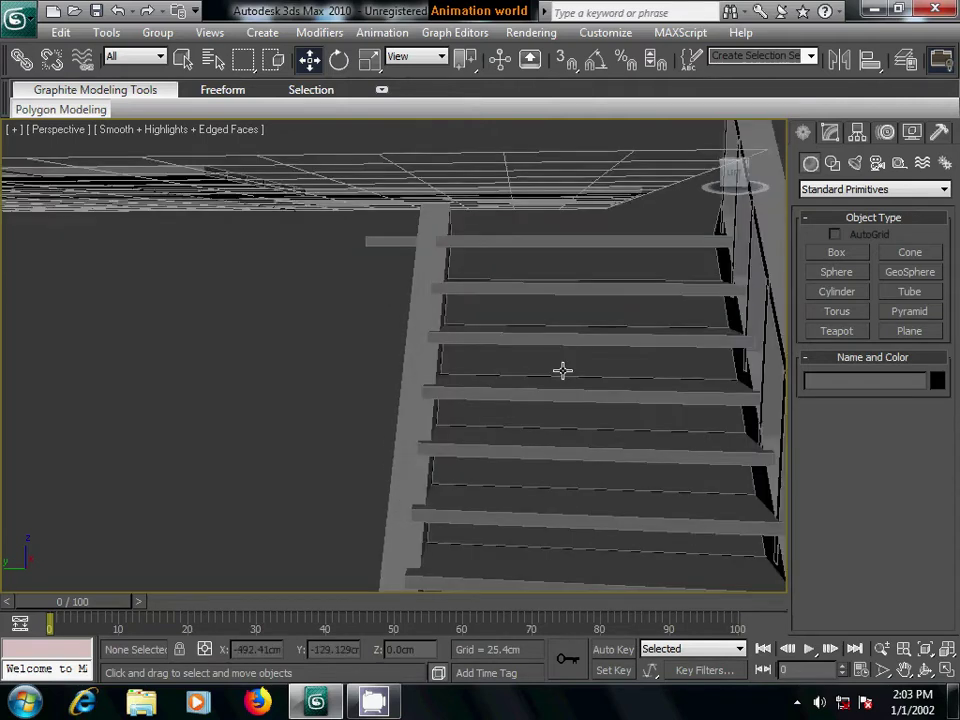
mouse_move(561, 371)
middle_mouse_down()
mouse_move(379, 339)
mouse_move(405, 279)
mouse_move(508, 426)
mouse_move(493, 334)
mouse_move(548, 262)
middle_mouse_up()
left_click_drag(469, 135, 619, 261)
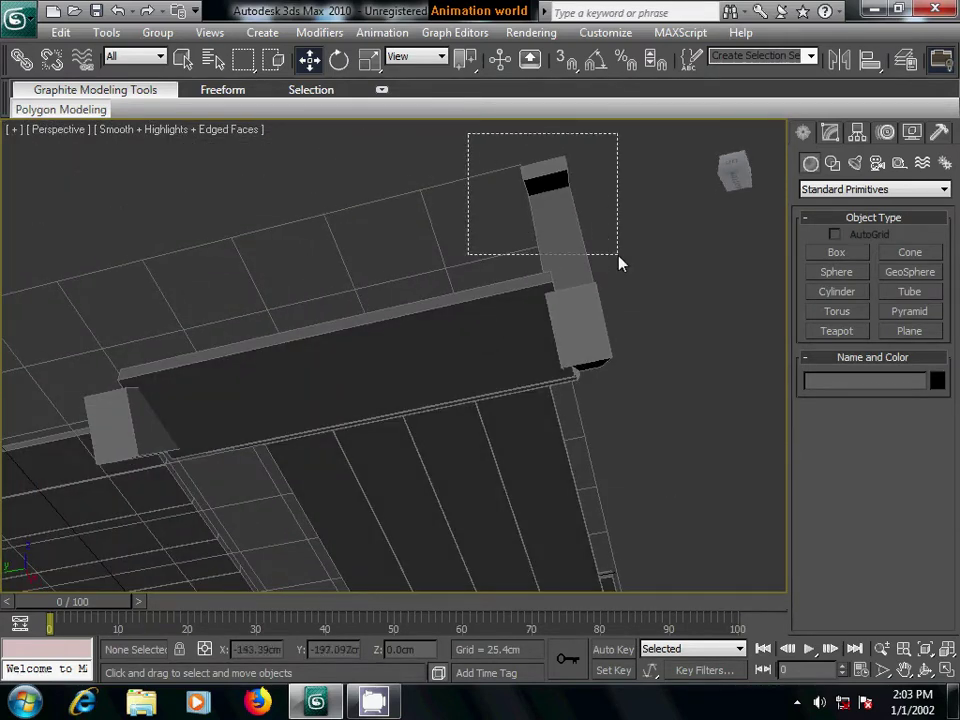
- Shift-drag a Copy of the railing along Y to the stairs' left side
mouse_move(624, 240)
middle_mouse_down("alt")
mouse_move(603, 314)
mouse_move(613, 328)
middle_mouse_up("alt")
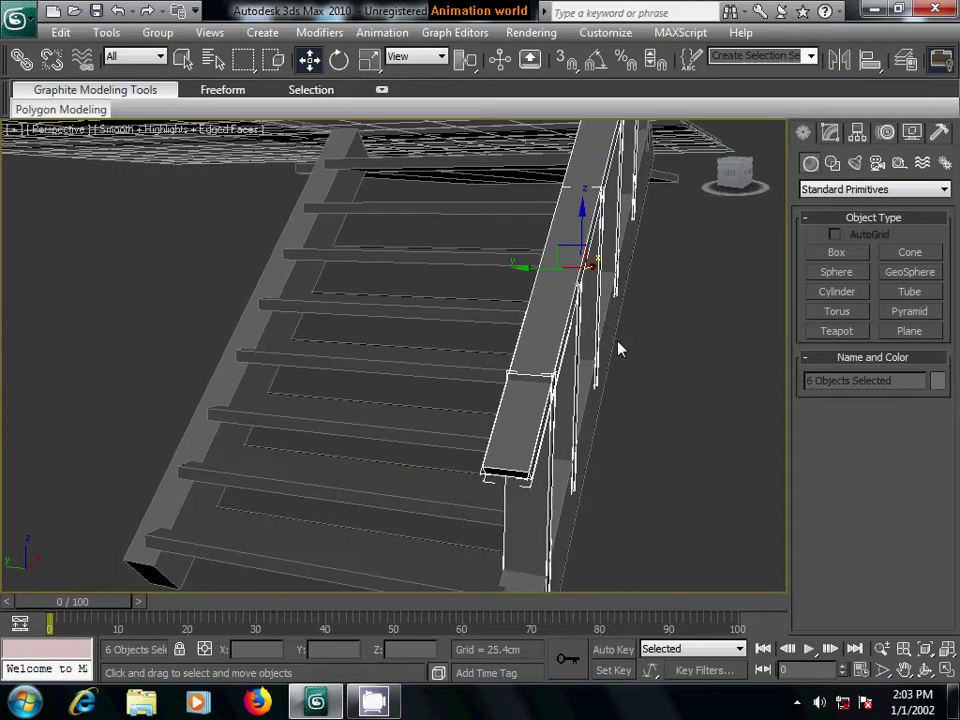
mouse_move(621, 379)
middle_mouse_down("alt")
mouse_move(546, 374)
mouse_move(638, 377)
middle_mouse_up("alt")
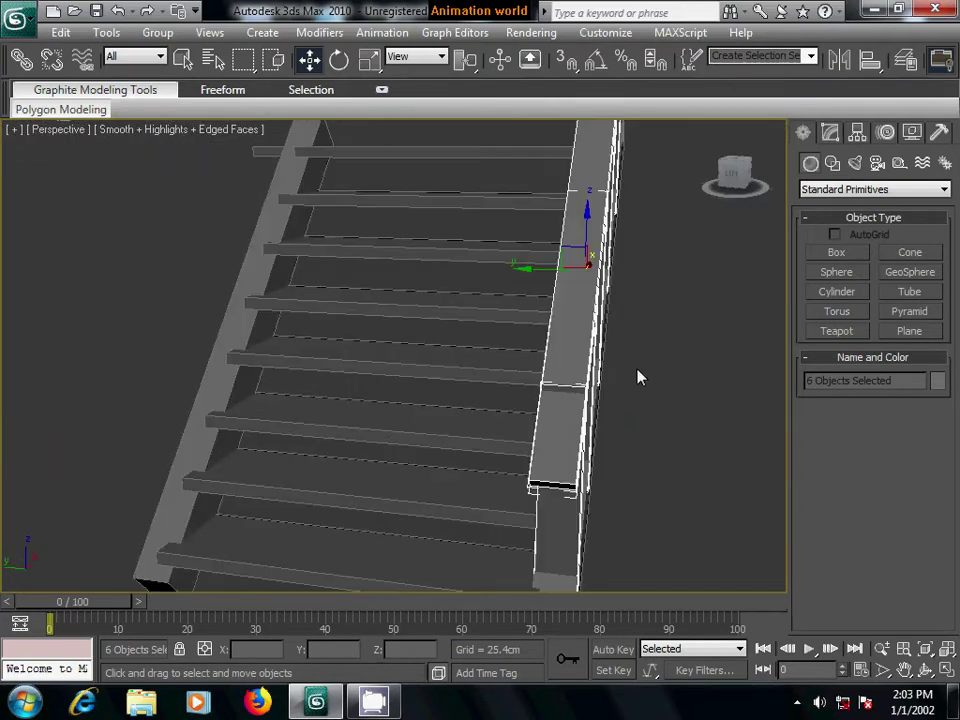
left_click_drag(524, 270, 175, 271, "shift")
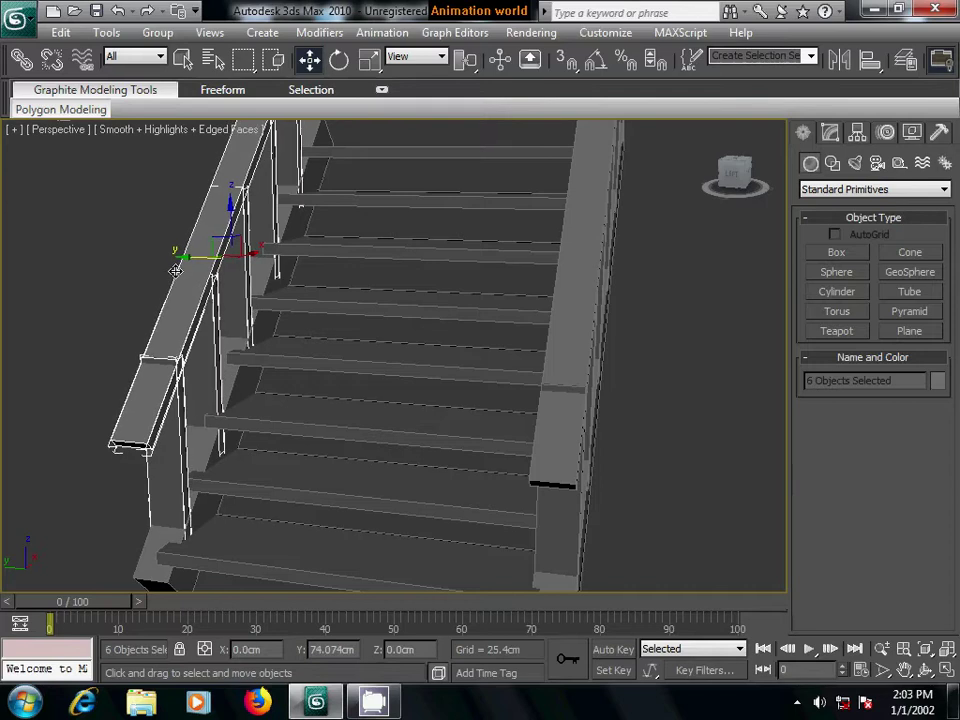
left_click(480, 429)
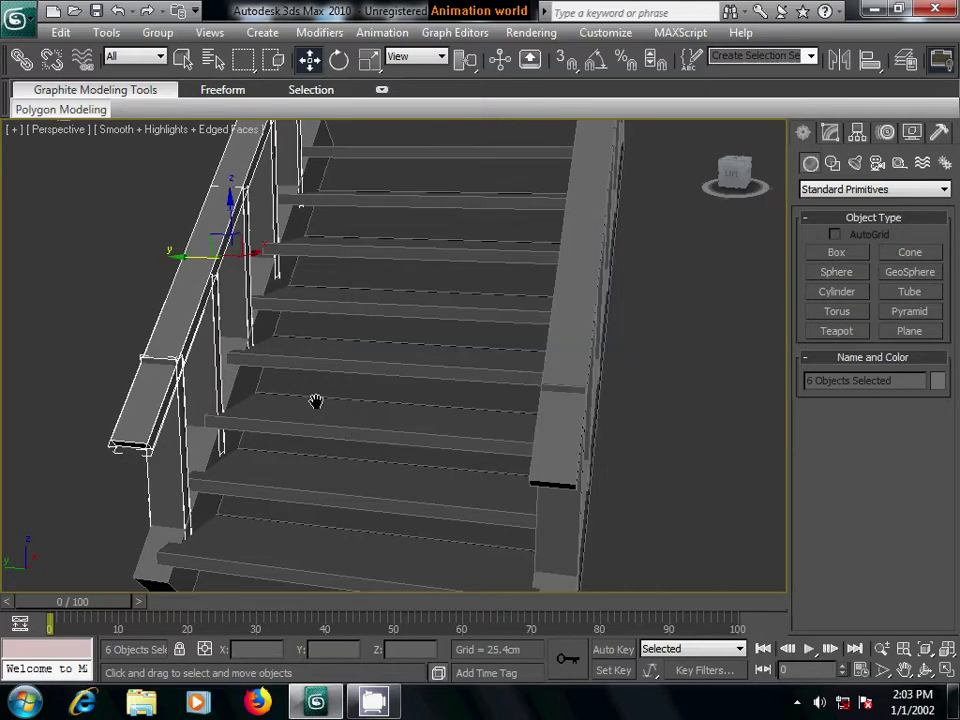
middle_click_drag(317, 401, 390, 338, "alt")
scroll(390, 338, "down", 5)
left_click(703, 328)
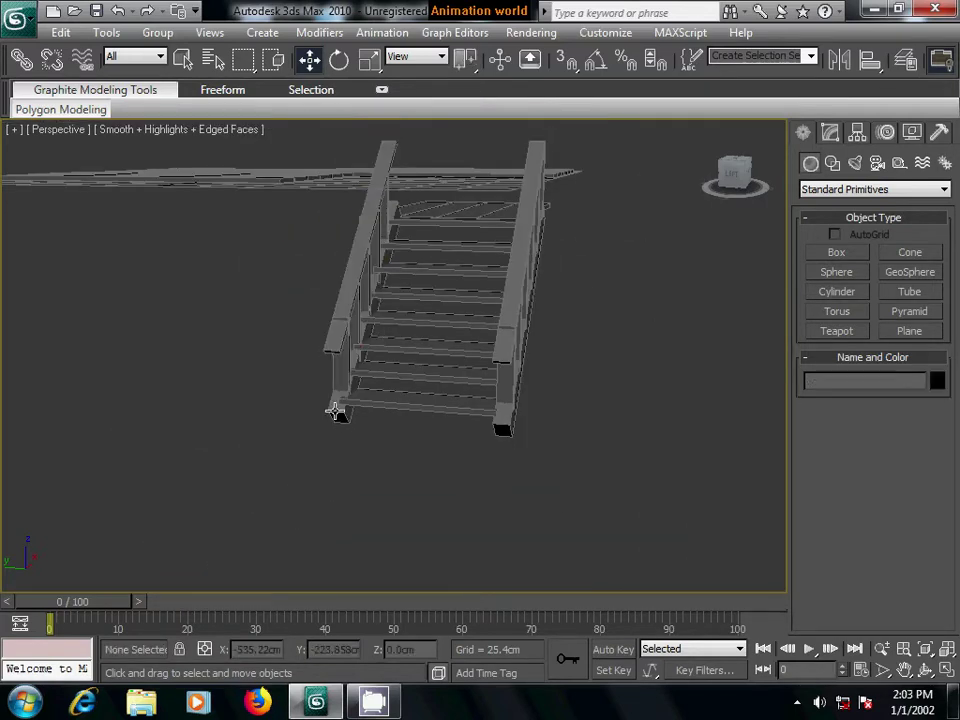
- Select a railing post and attach the baluster group and handrail to it
left_click(338, 377)
left_click(830, 134)
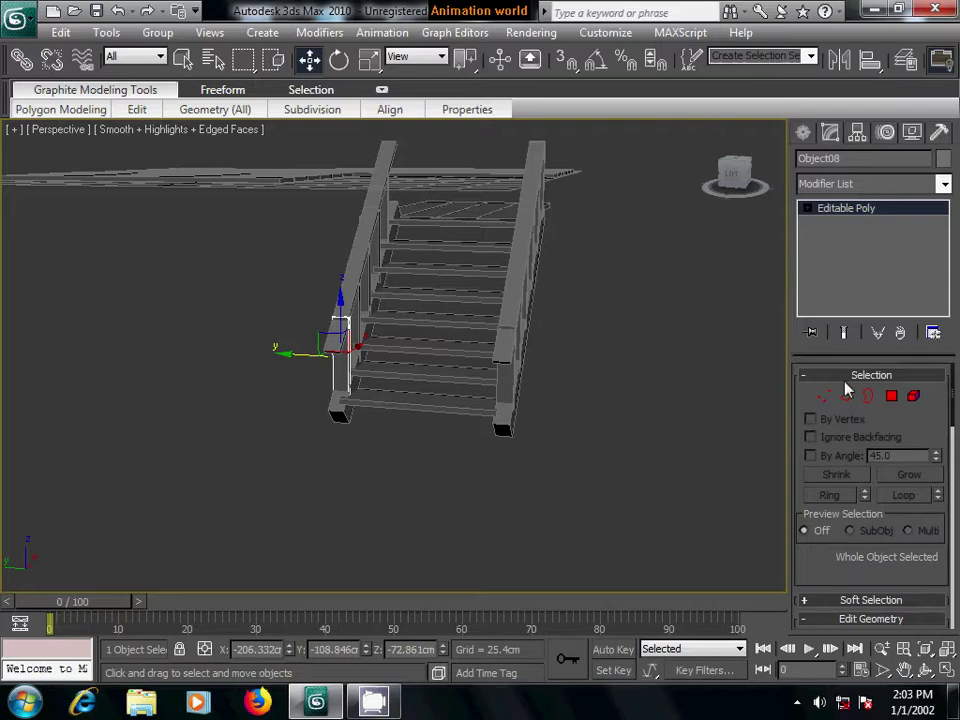
scroll(816, 566, "down", 5)
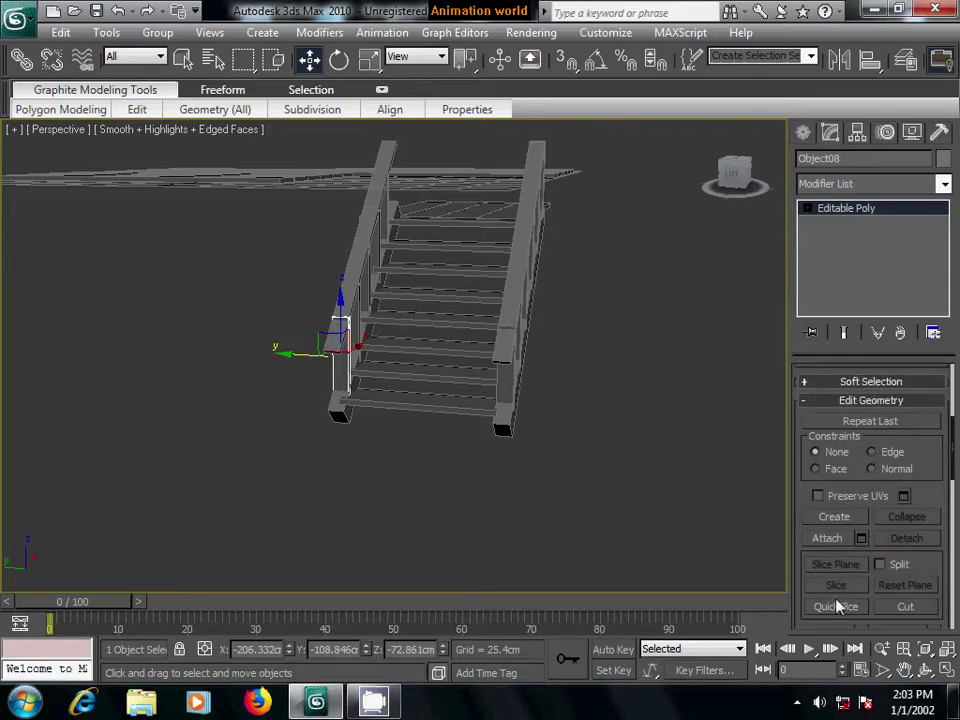
left_click(827, 540)
mouse_move(587, 453)
middle_mouse_down("alt")
mouse_move(465, 450)
mouse_move(459, 424)
middle_mouse_up("alt")
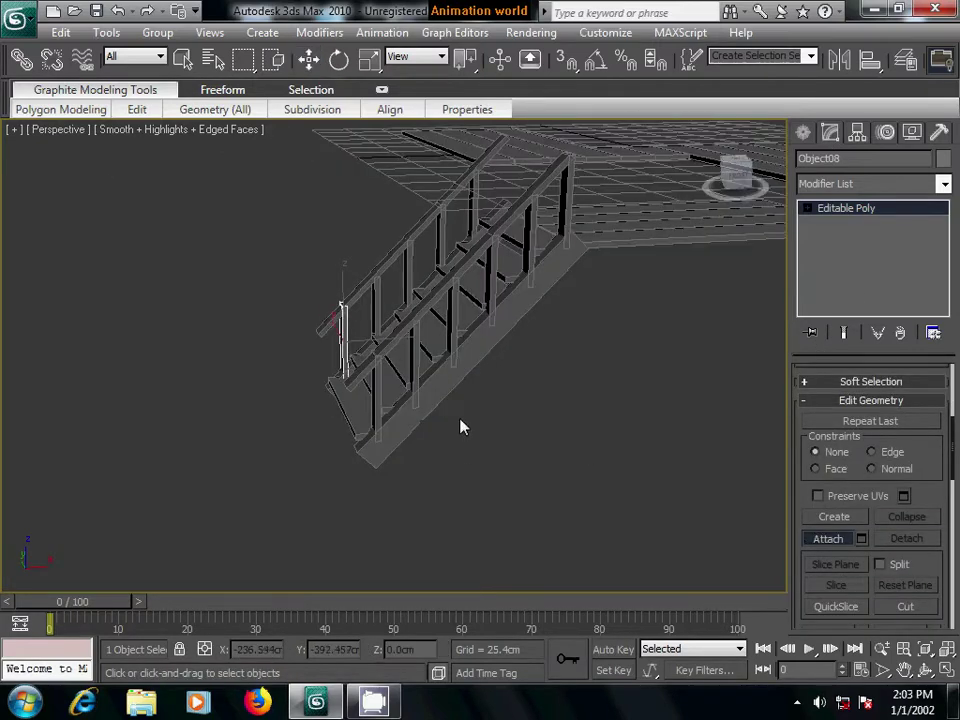
left_click(412, 290)
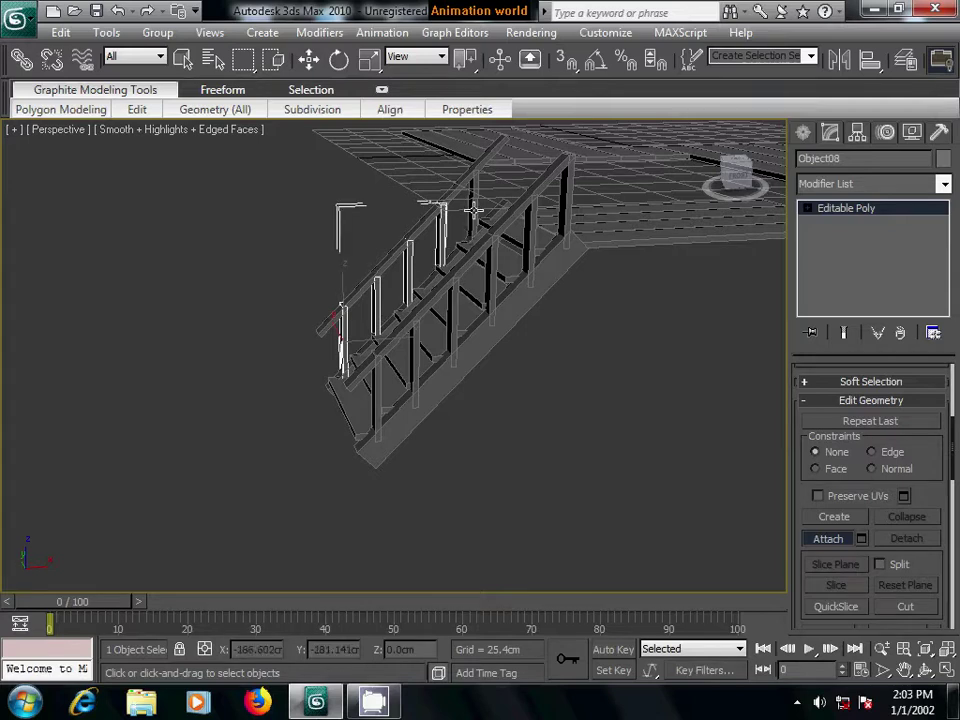
left_click(425, 255)
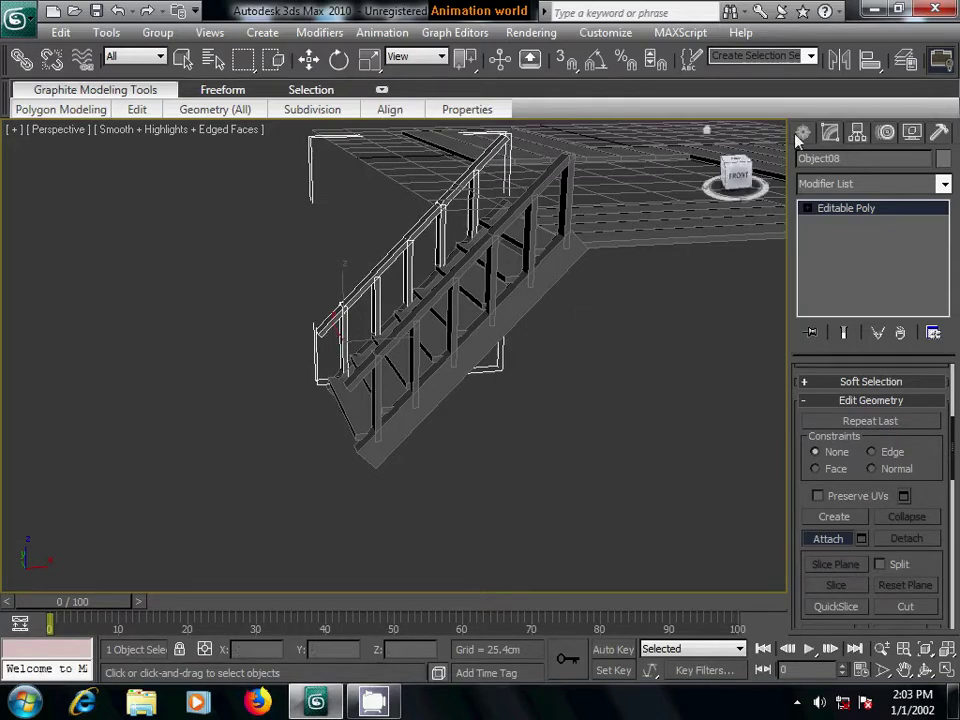
- Attach the remaining four balusters to the post and enter Vertex sub-object level
key("w")
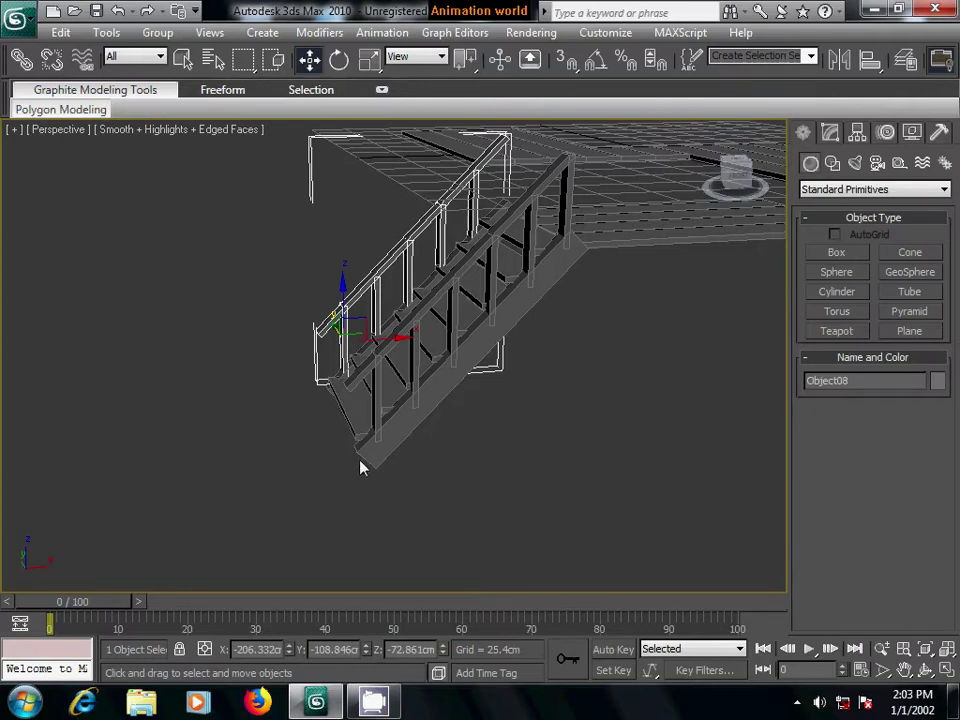
left_click(830, 132)
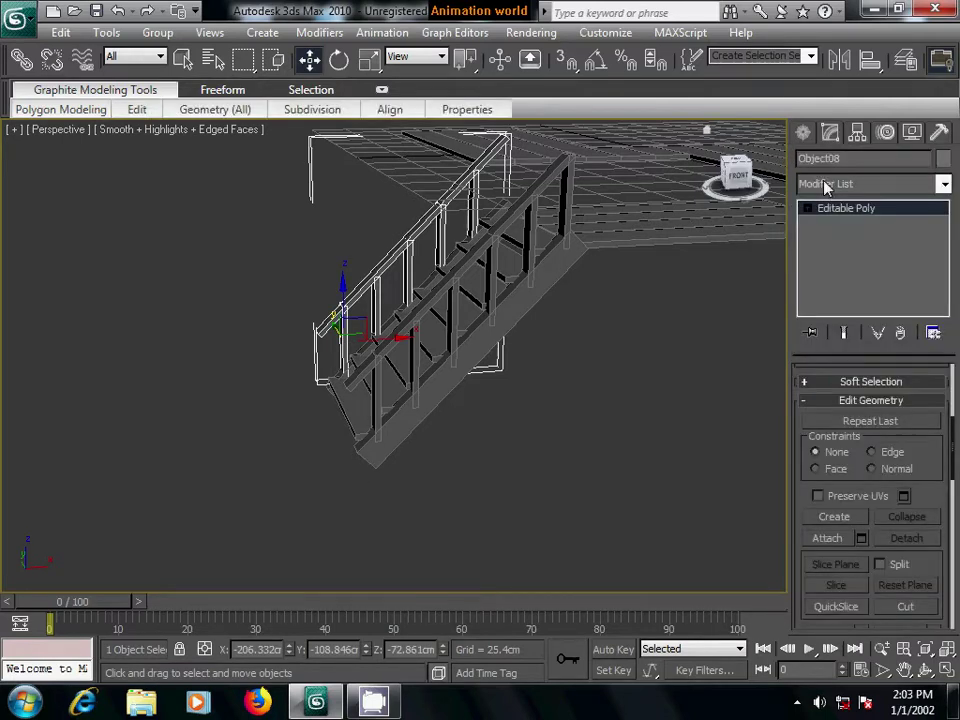
left_click(832, 540)
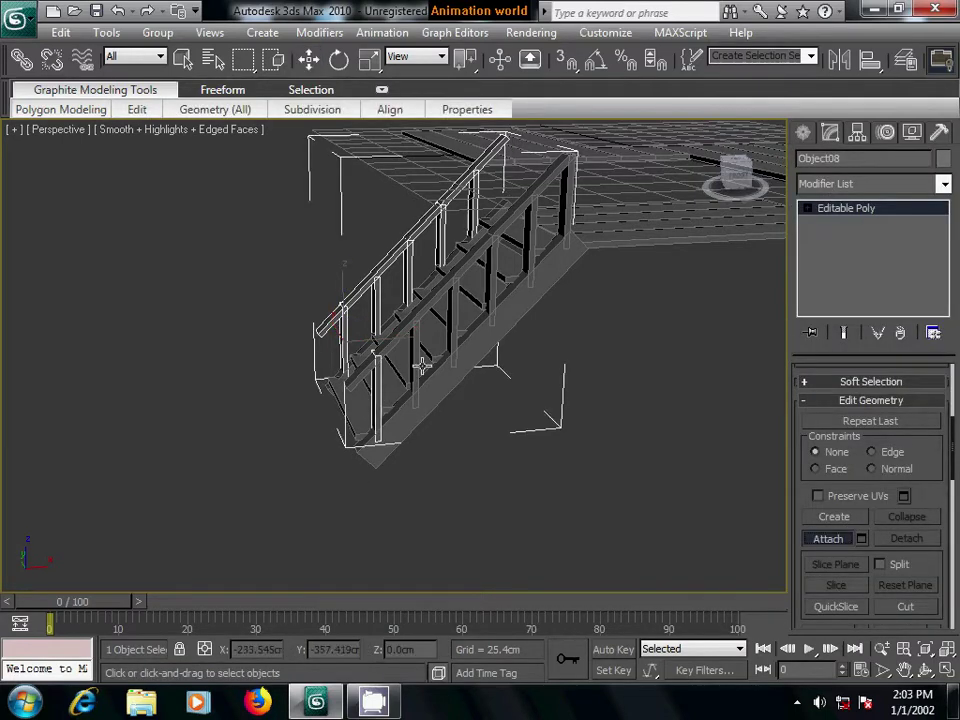
left_click(455, 325)
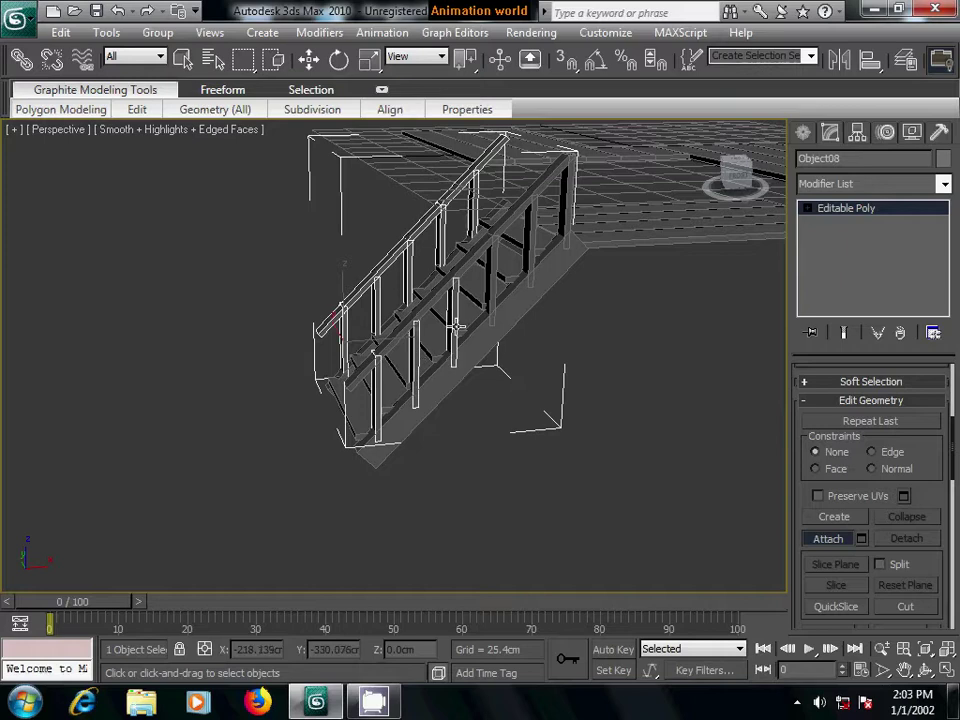
left_click(493, 272)
left_click(530, 245)
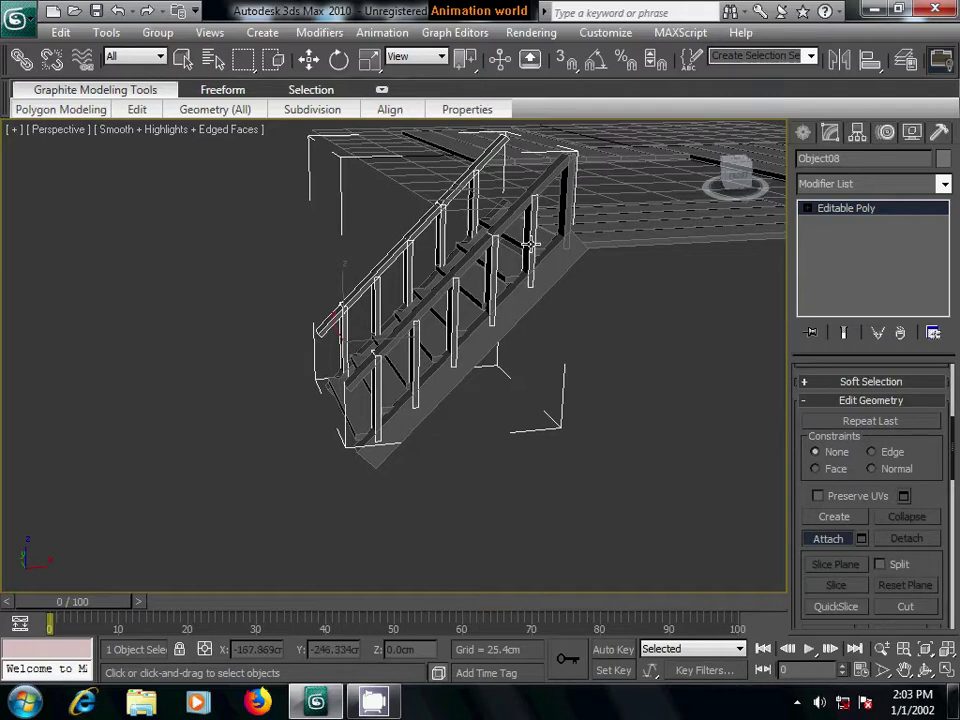
left_click(549, 176)
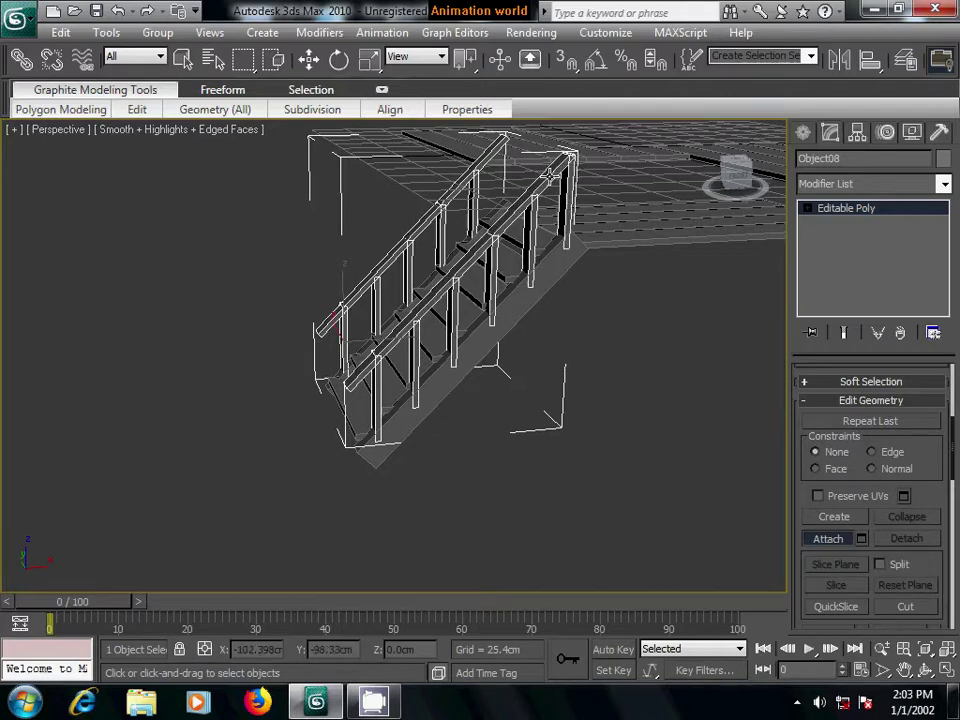
left_click(807, 208)
left_click(842, 223)
- In the Left view, select the right post's vertices and move them slightly left
scroll(489, 407, "up", 3)
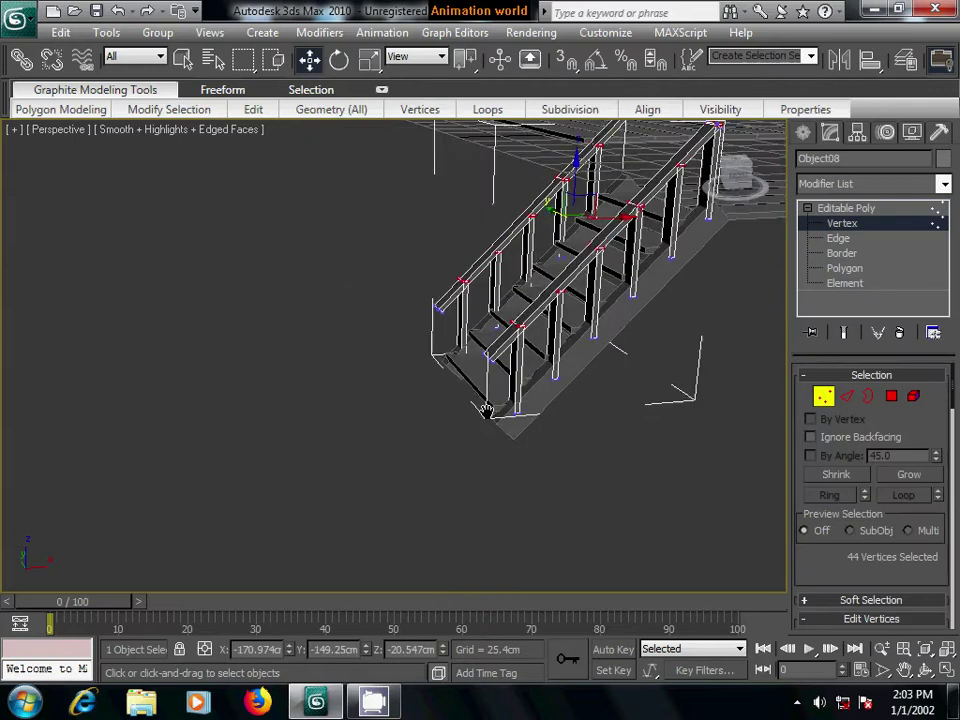
scroll(499, 439, "up", 3)
scroll(499, 439, "up", 2)
middle_click_drag(579, 414, 380, 404)
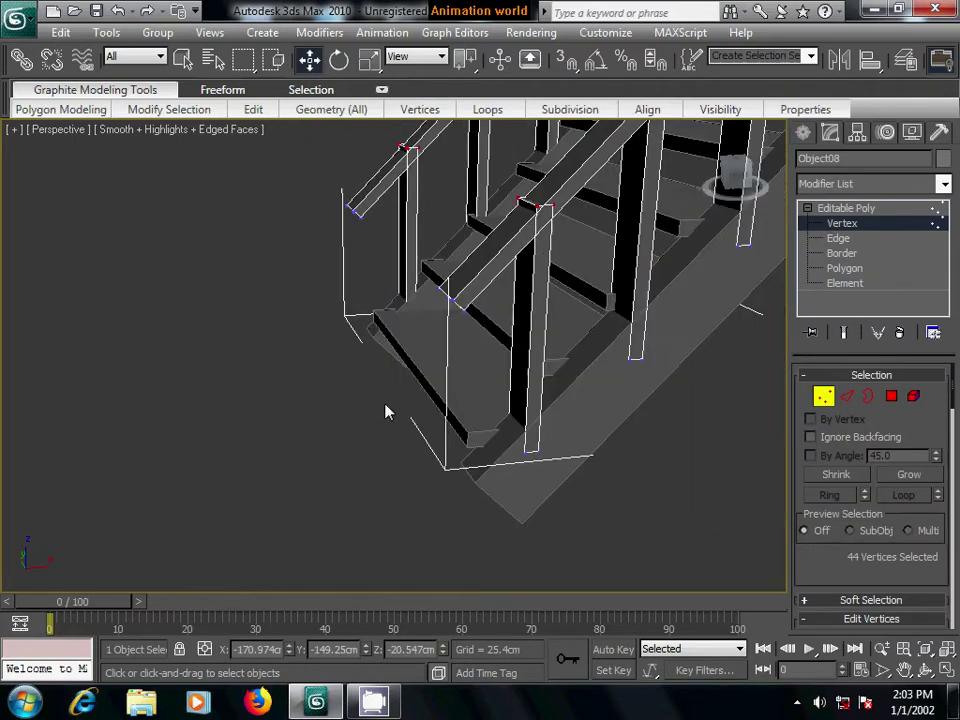
key("l")
scroll(520, 370, "up", 5)
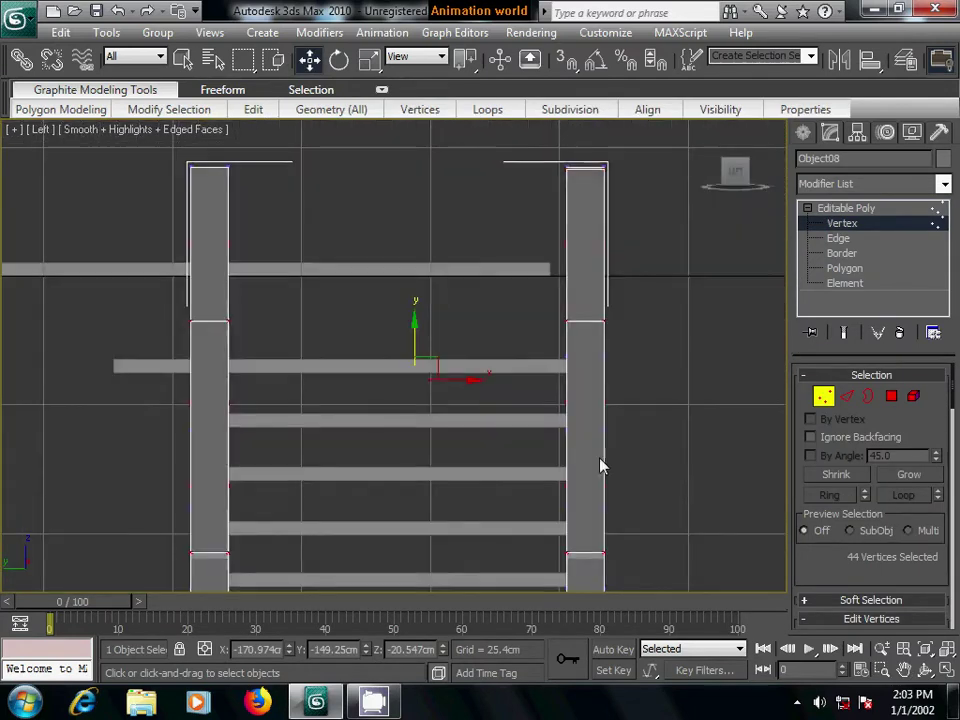
middle_click_drag(600, 467, 509, 363)
scroll(503, 371, "down", 3)
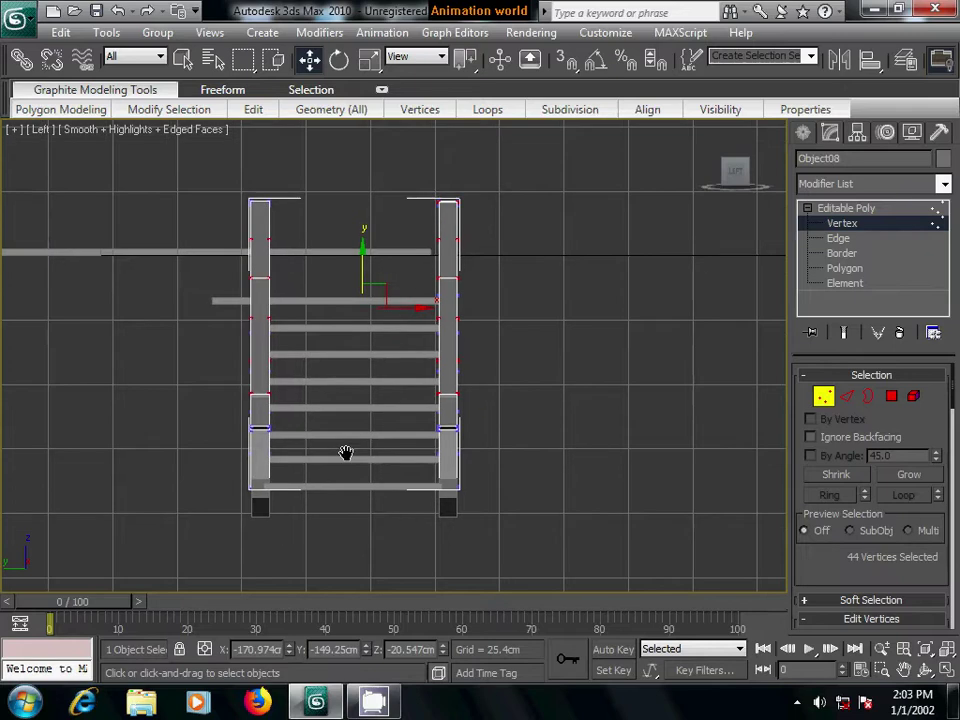
left_click(583, 381)
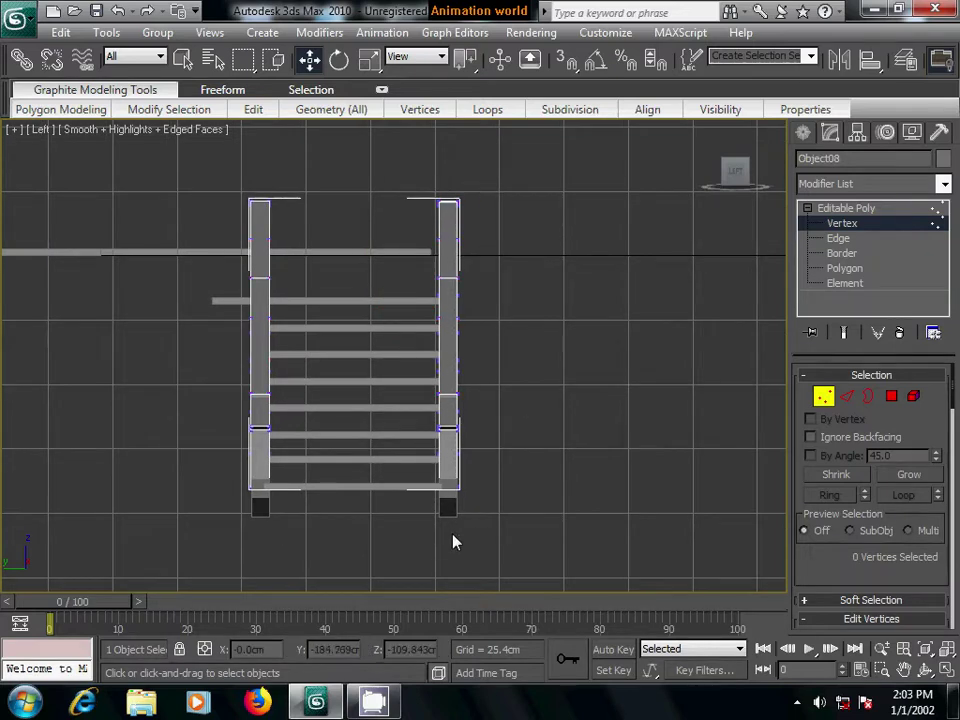
left_click_drag(455, 542, 529, 190)
scroll(561, 456, "up", 1)
scroll(566, 463, "up", 3)
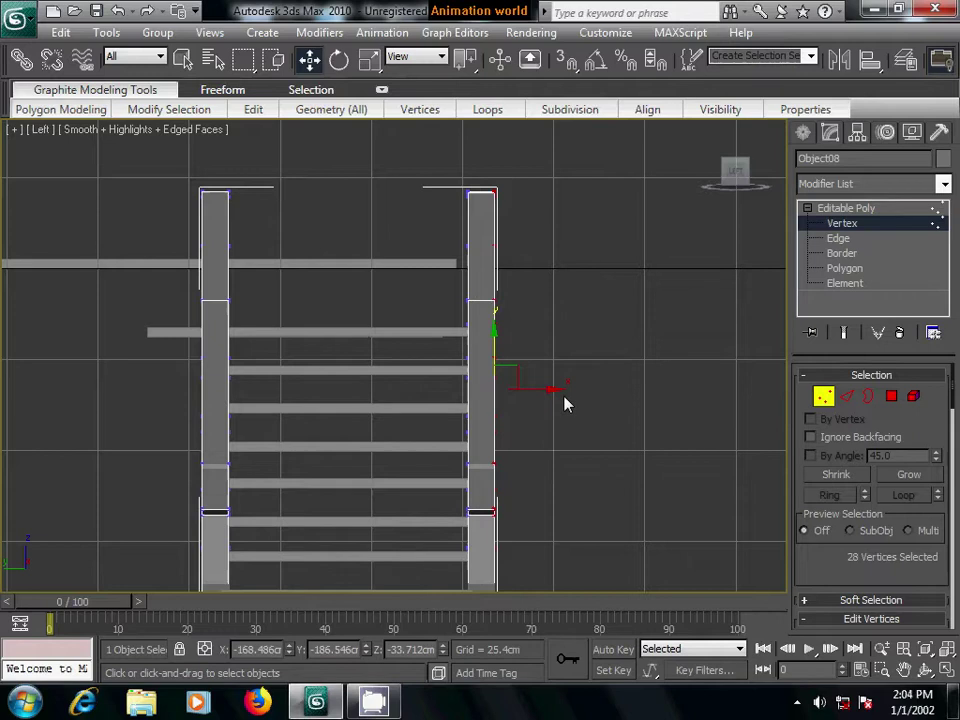
left_click_drag(555, 389, 546, 392)
- Move the left post's vertices sideways along X, then switch to Element level
mouse_move(368, 435)
middle_mouse_down()
mouse_move(433, 381)
mouse_move(495, 413)
middle_mouse_up()
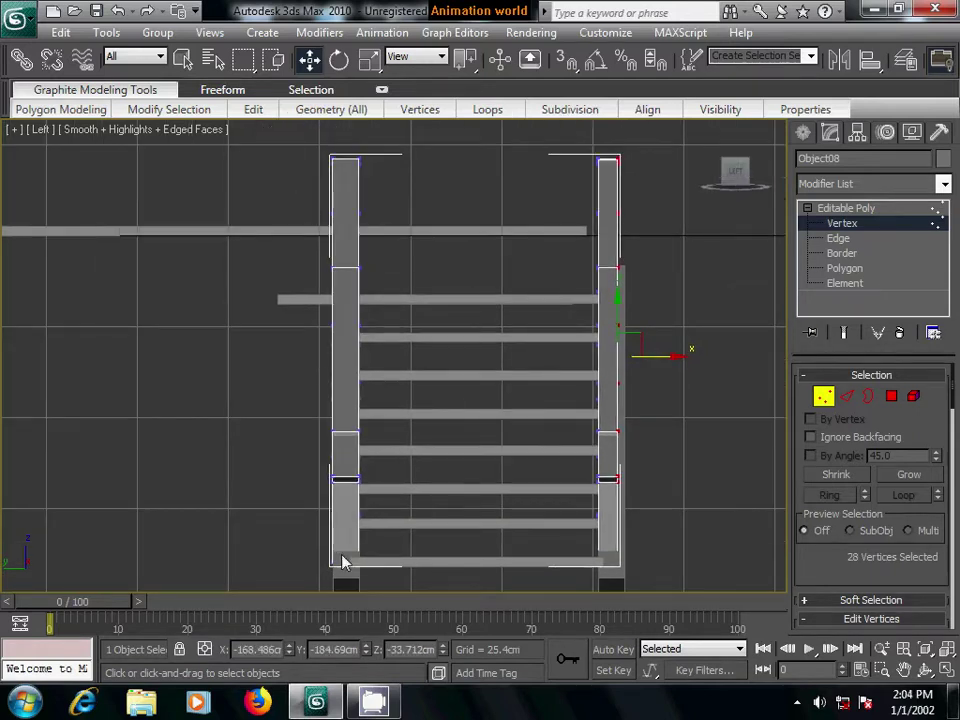
left_click_drag(343, 561, 380, 150)
left_click_drag(396, 360, 400, 363)
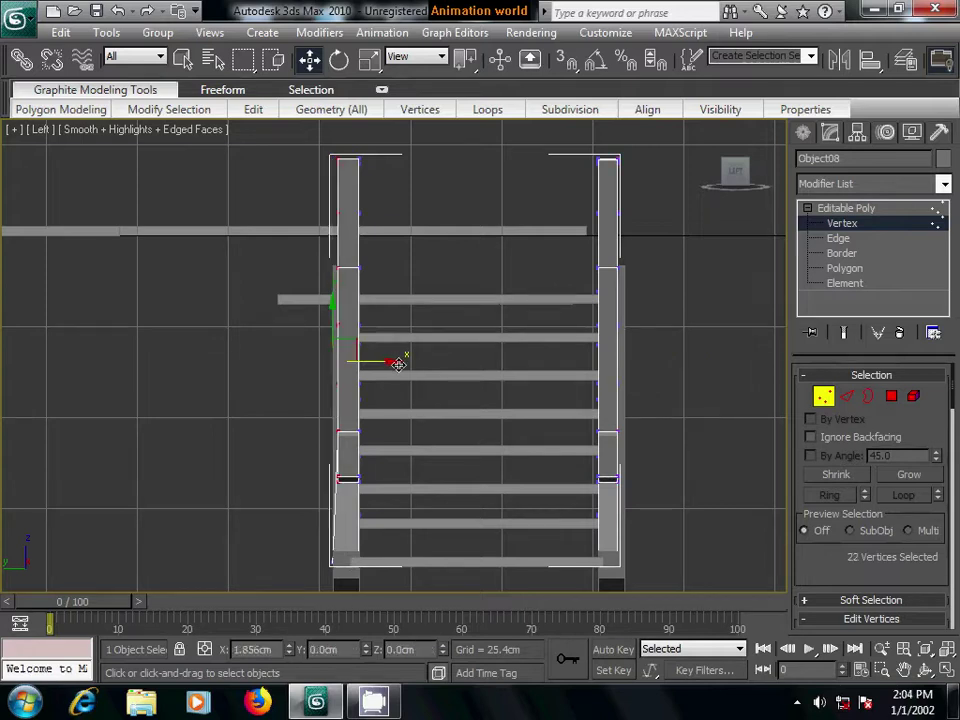
left_click(913, 396)
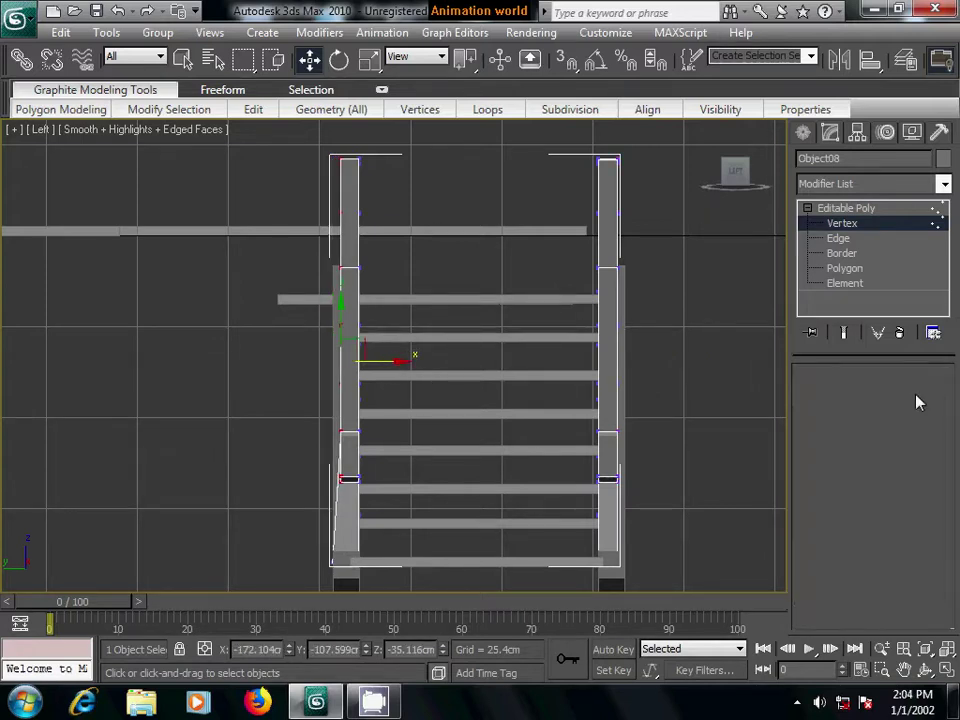
- Select the left railing post as an element in the Left view
left_click_drag(283, 178, 670, 378)
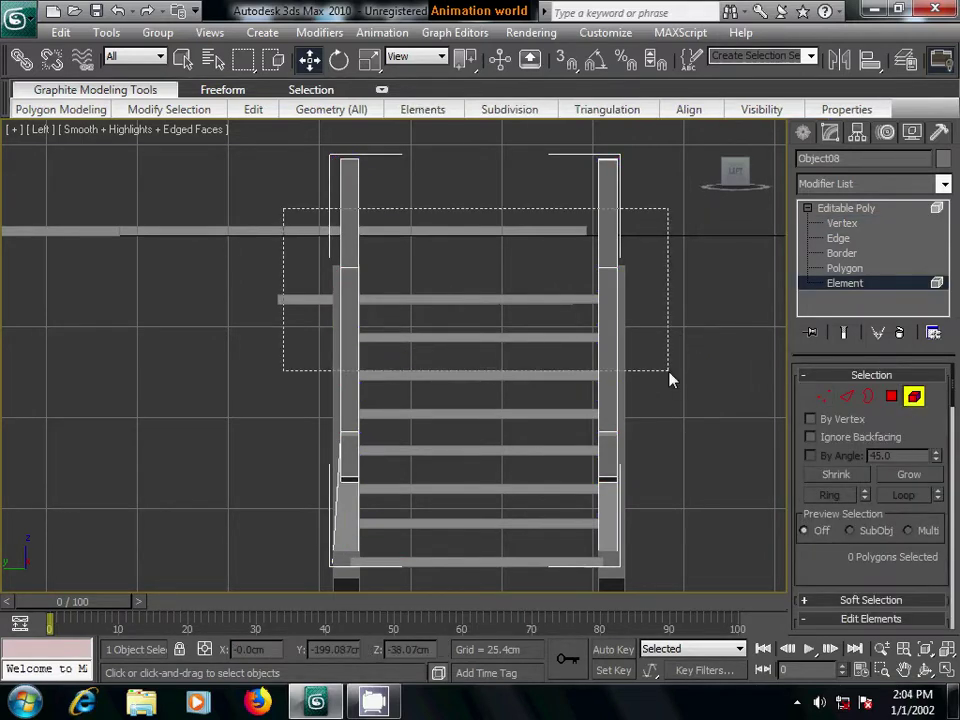
left_click(705, 407)
left_click_drag(292, 145, 422, 588)
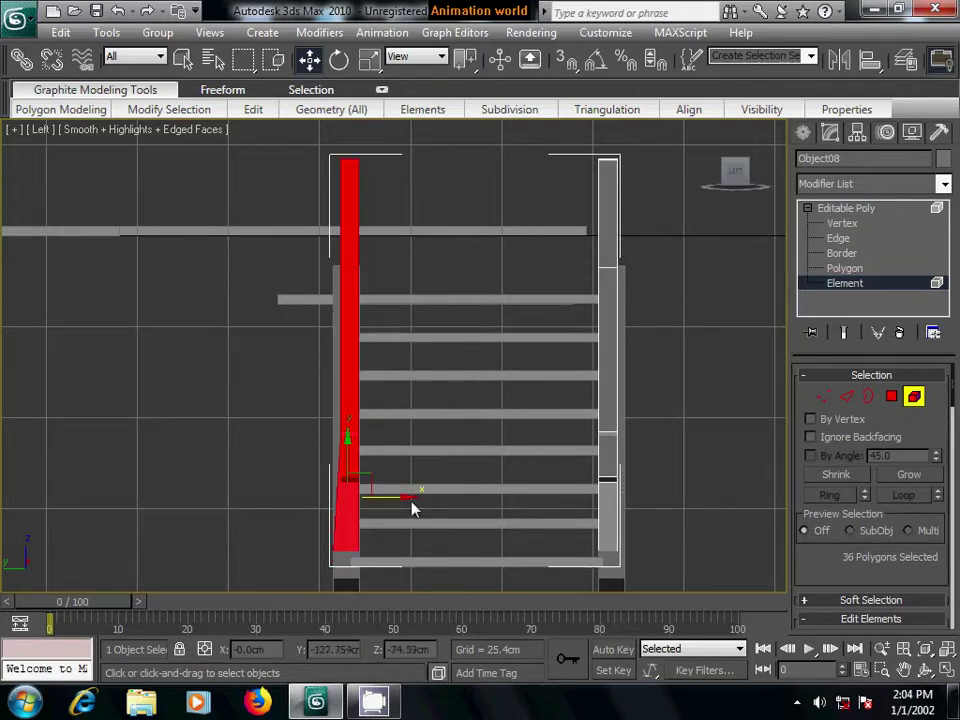
middle_click_drag(462, 506, 467, 500)
scroll(467, 500, "up", 1)
scroll(465, 476, "up", 1)
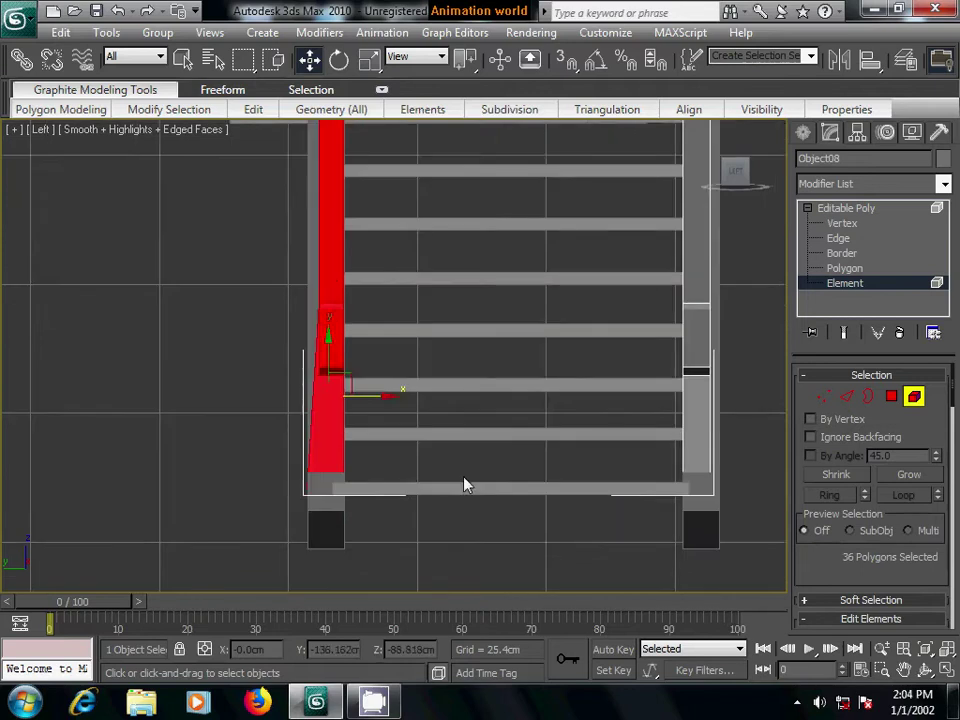
scroll(465, 476, "up", 1)
scroll(468, 490, "up", 1)
- At Vertex level, move the post's two bottom vertices so its edge is vertical
left_click(840, 223)
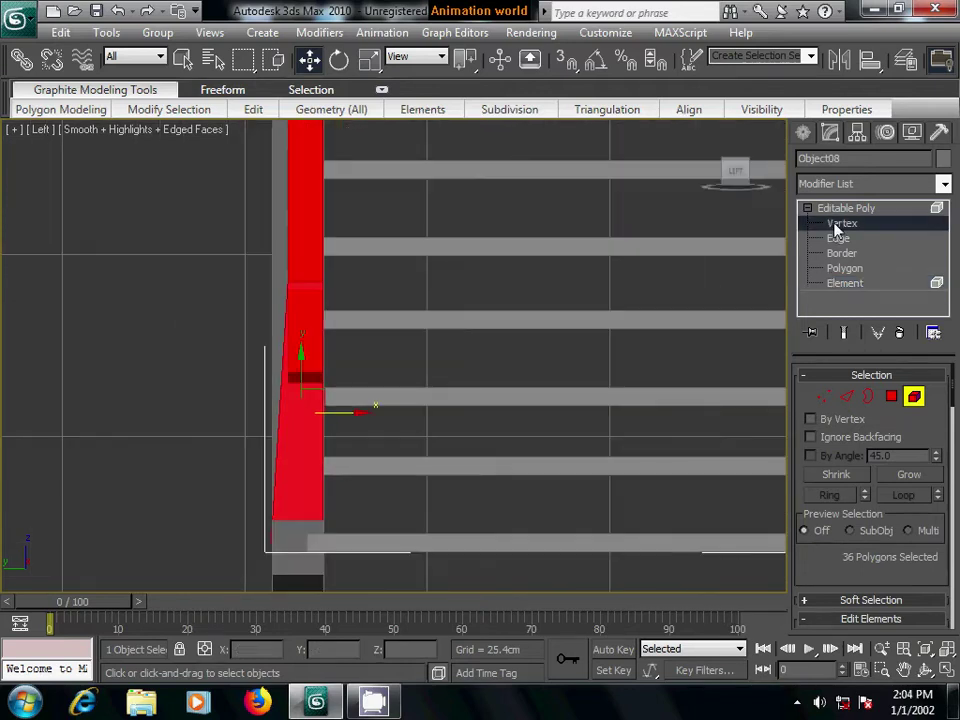
middle_click_drag(525, 561, 545, 464)
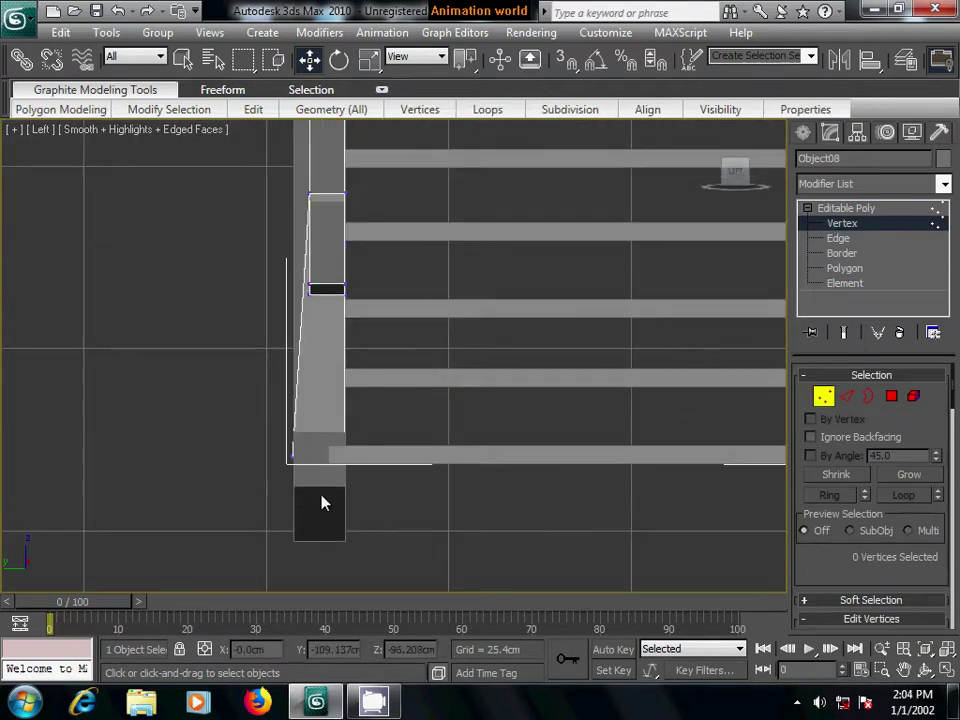
left_click_drag(285, 435, 334, 510)
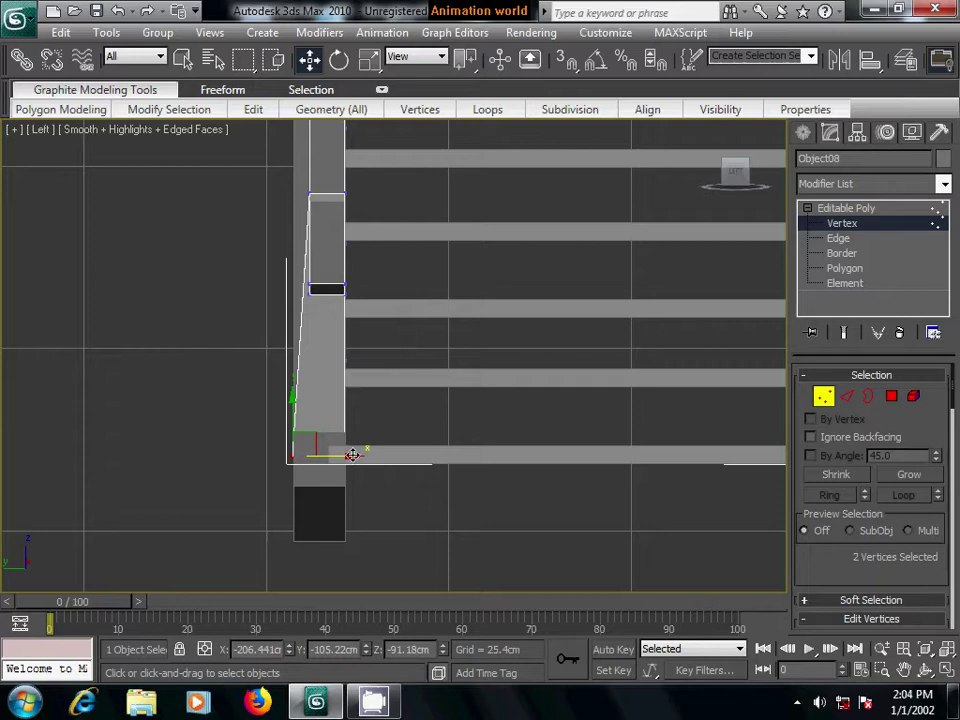
left_click_drag(352, 455, 367, 455)
left_click(514, 486)
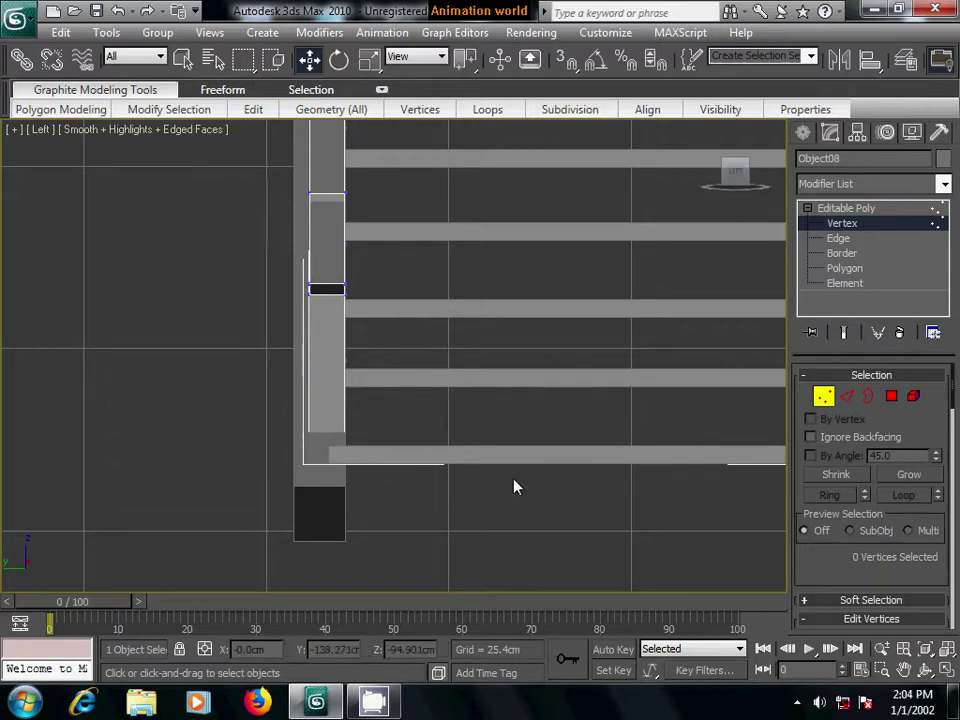
scroll(502, 485, "down", 2)
- Back at Element level, shift the left post slightly left along X
left_click(913, 396)
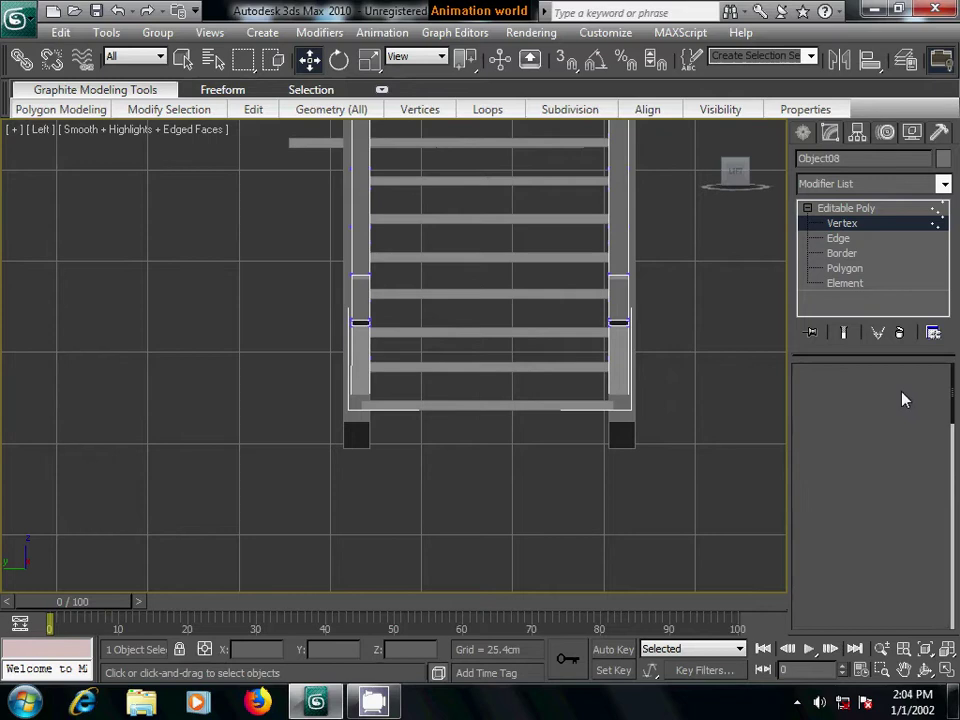
left_click(362, 380)
middle_click_drag(433, 398, 448, 506)
middle_click_drag(500, 389, 502, 432)
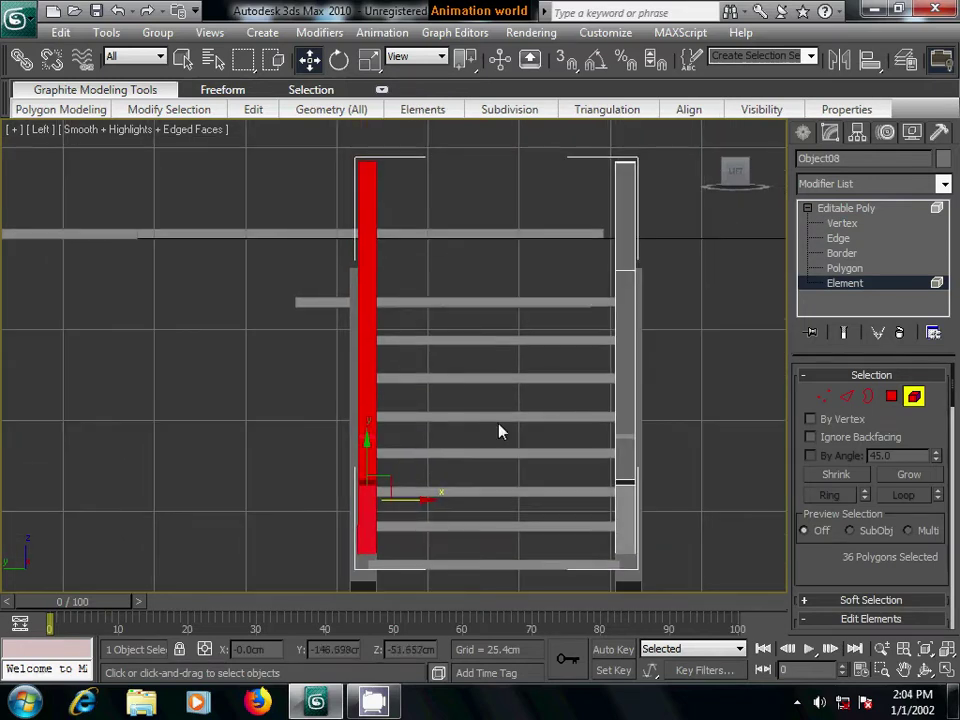
middle_click_drag(487, 481, 472, 436)
left_click(371, 367)
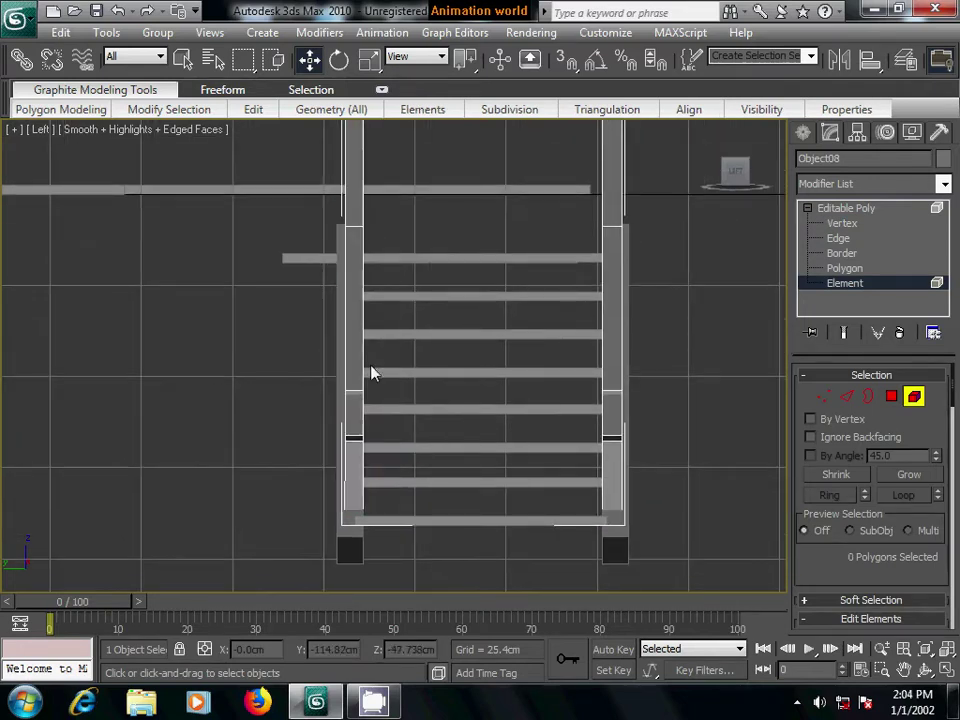
scroll(371, 368, "down", 2)
key("ctrl+z")
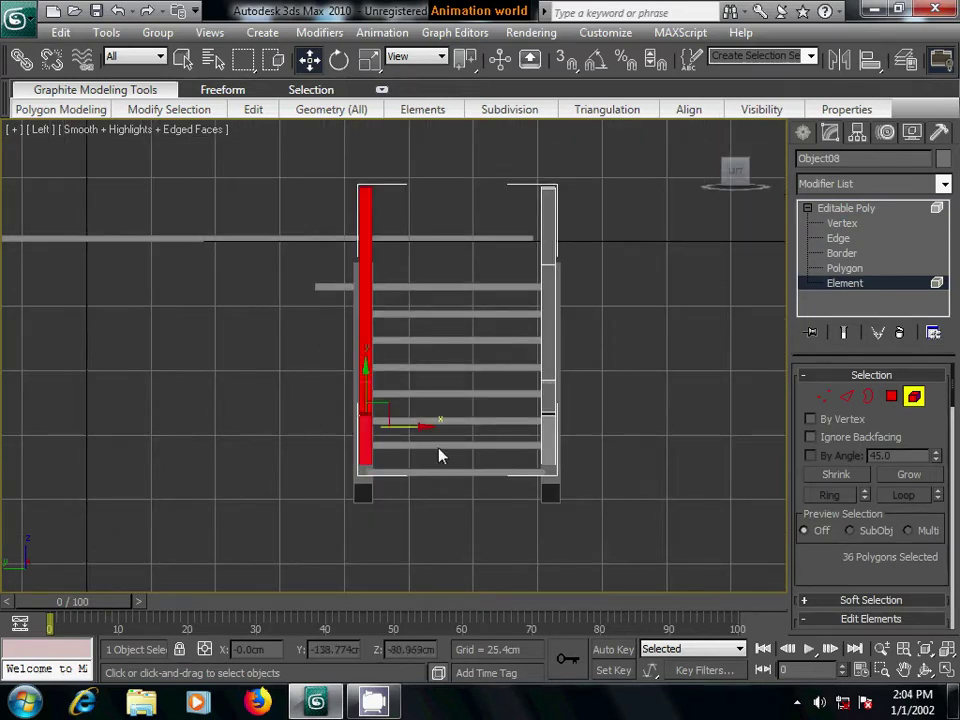
middle_click_drag(440, 506, 454, 474)
scroll(454, 476, "up", 2)
scroll(453, 474, "up", 3)
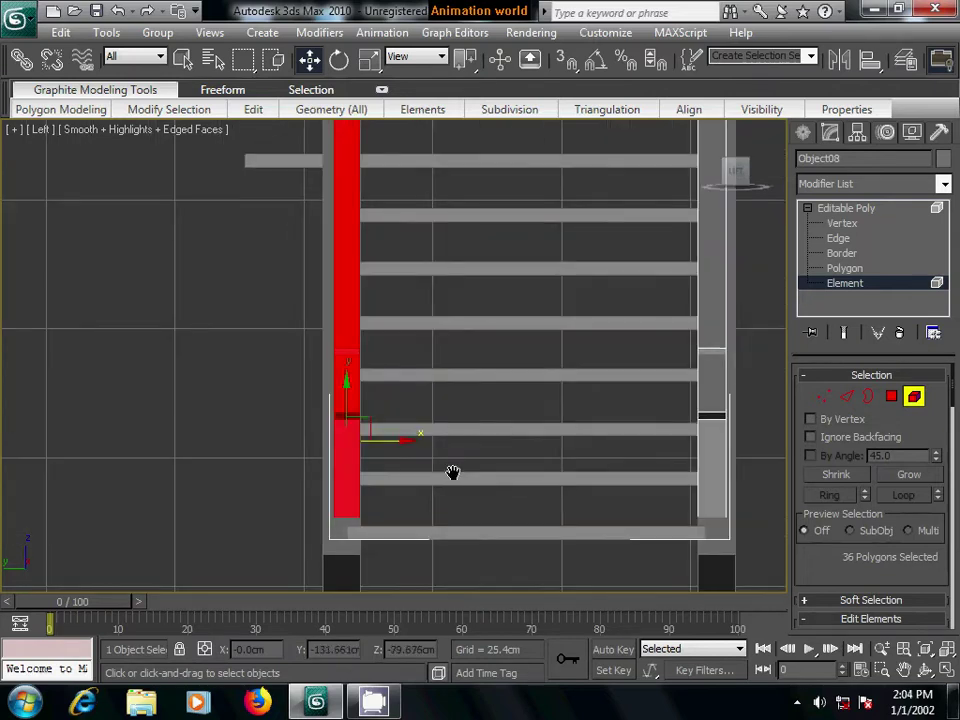
left_click_drag(402, 440, 398, 440)
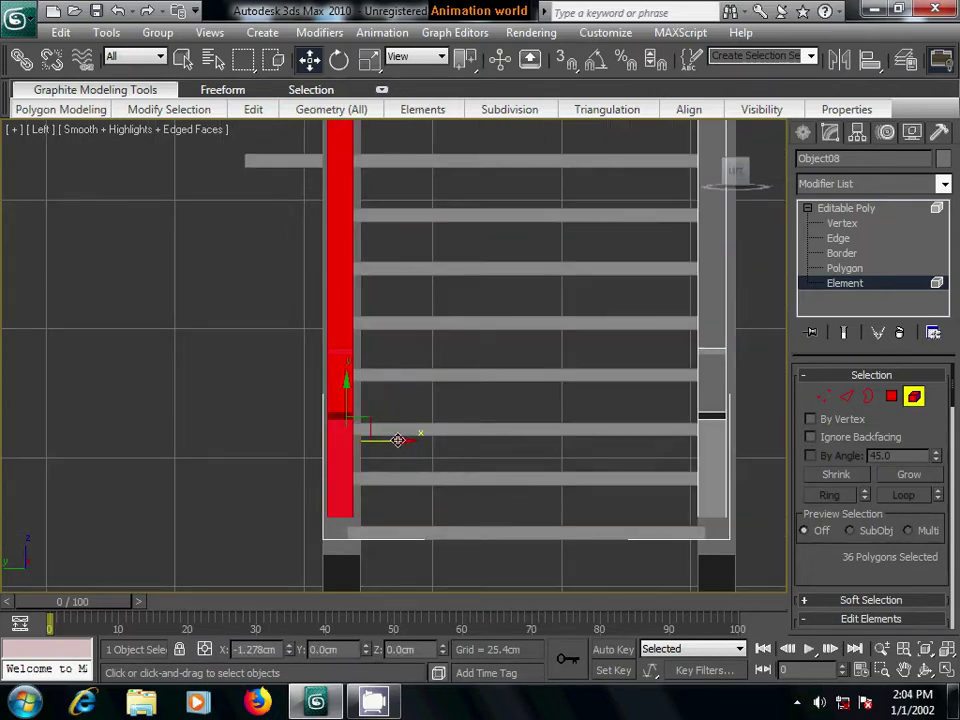
scroll(398, 430, "down", 1)
scroll(390, 408, "down", 2)
scroll(386, 410, "down", 2)
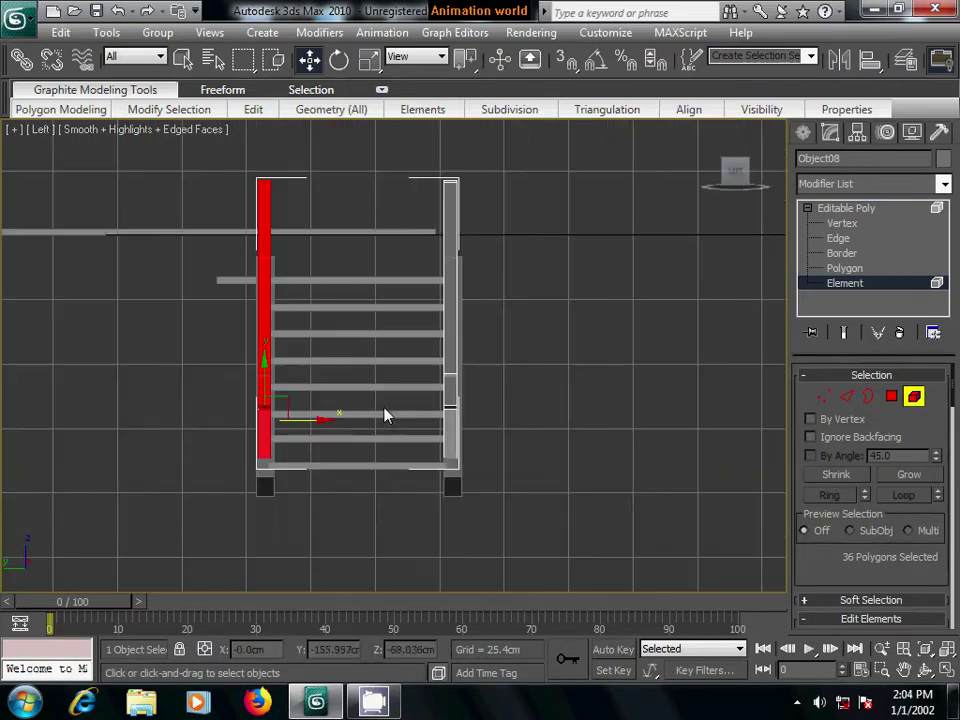
- Shift the right post slightly right, then view the framed stairs in perspective
left_click(451, 300)
scroll(518, 470, "up", 2)
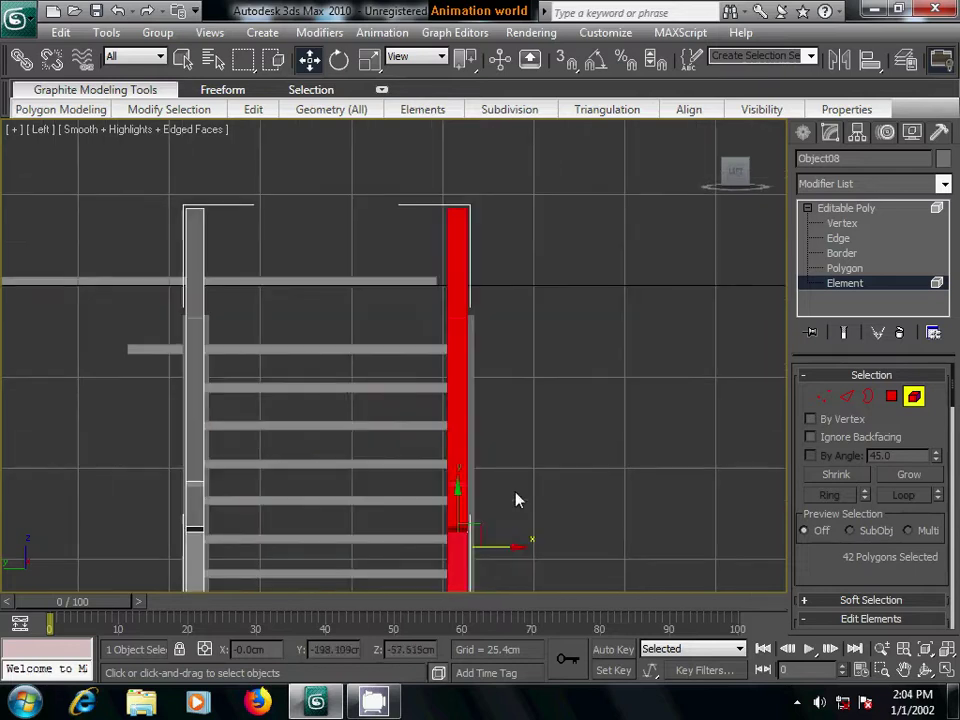
scroll(530, 497, "up", 2)
middle_click_drag(617, 493, 502, 337)
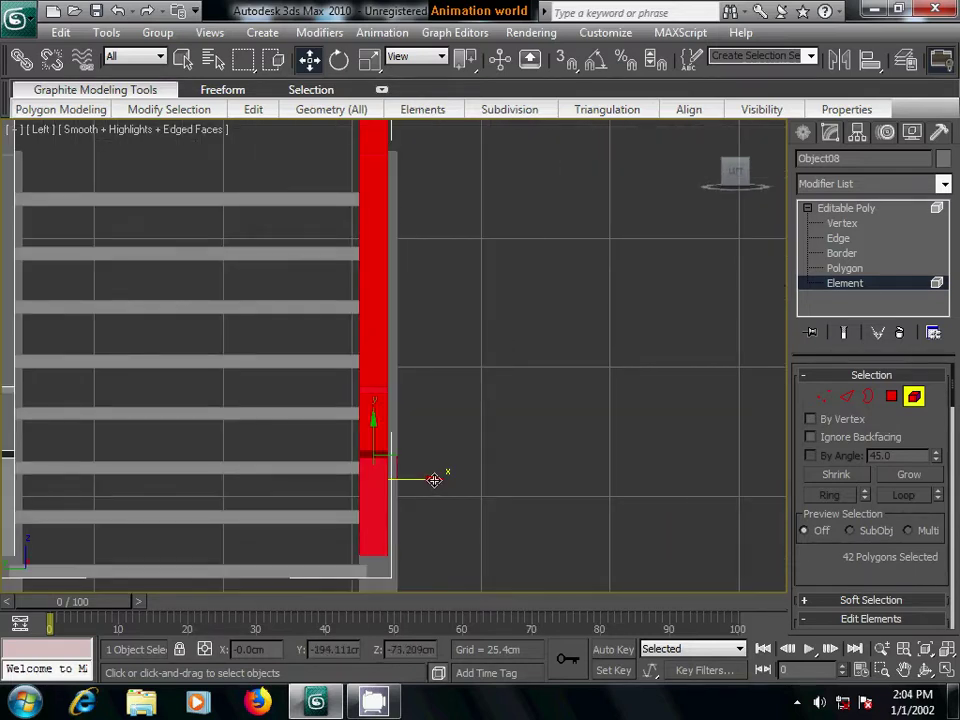
left_click_drag(434, 480, 440, 481)
left_click(527, 478)
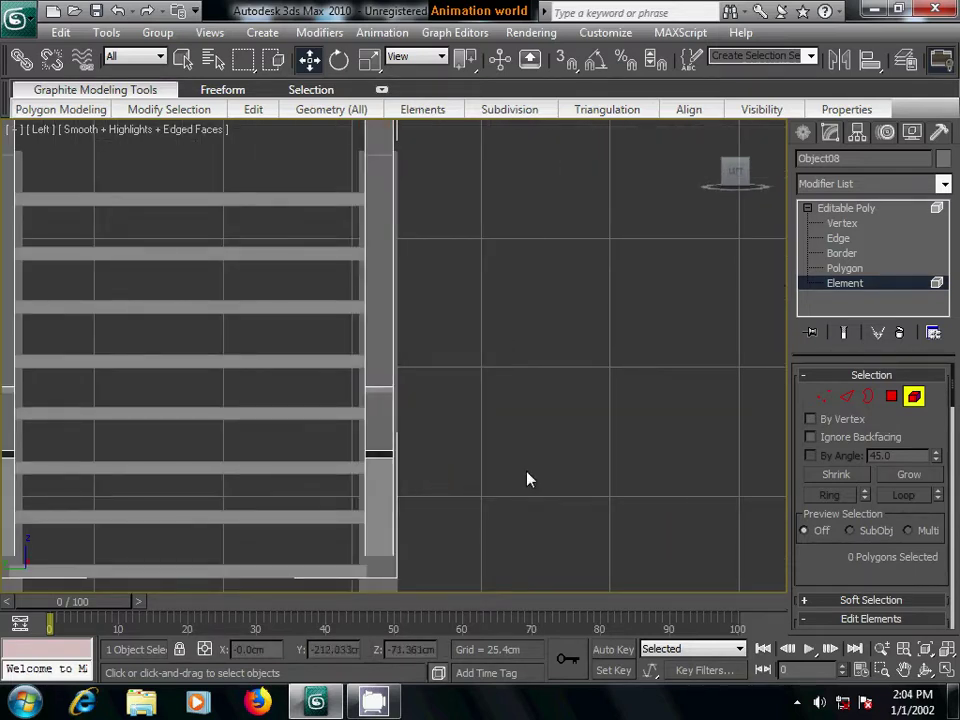
key("p")
key("z")
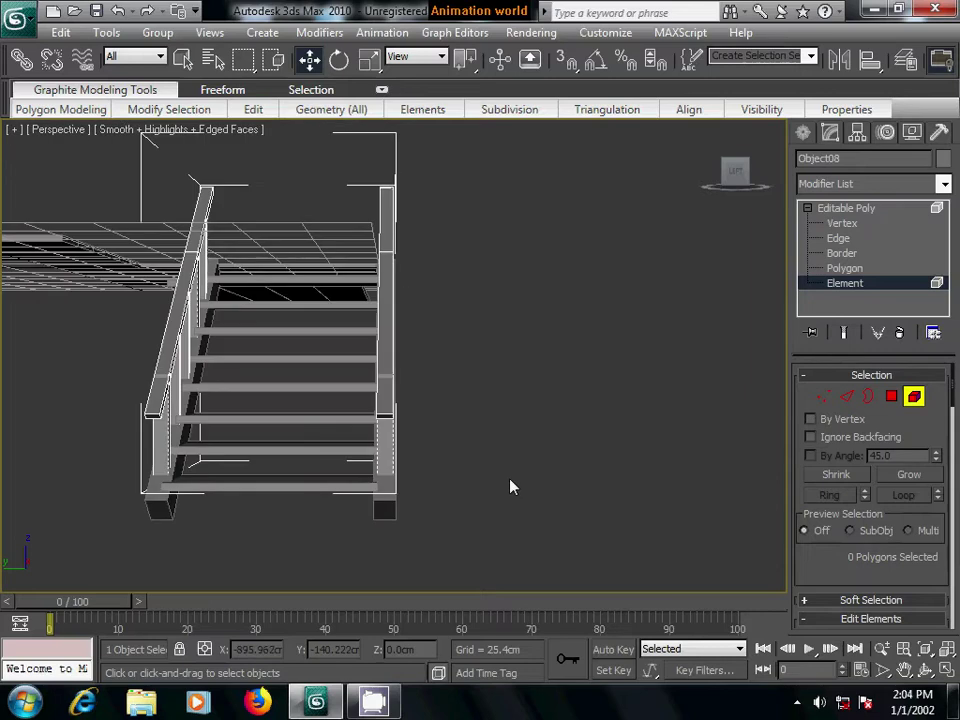
mouse_move(527, 448)
middle_mouse_down("alt")
mouse_move(438, 469)
mouse_move(418, 489)
mouse_move(478, 484)
mouse_move(514, 497)
middle_mouse_up("alt")
- At Element level, select the railing's top end post
left_click(806, 138)
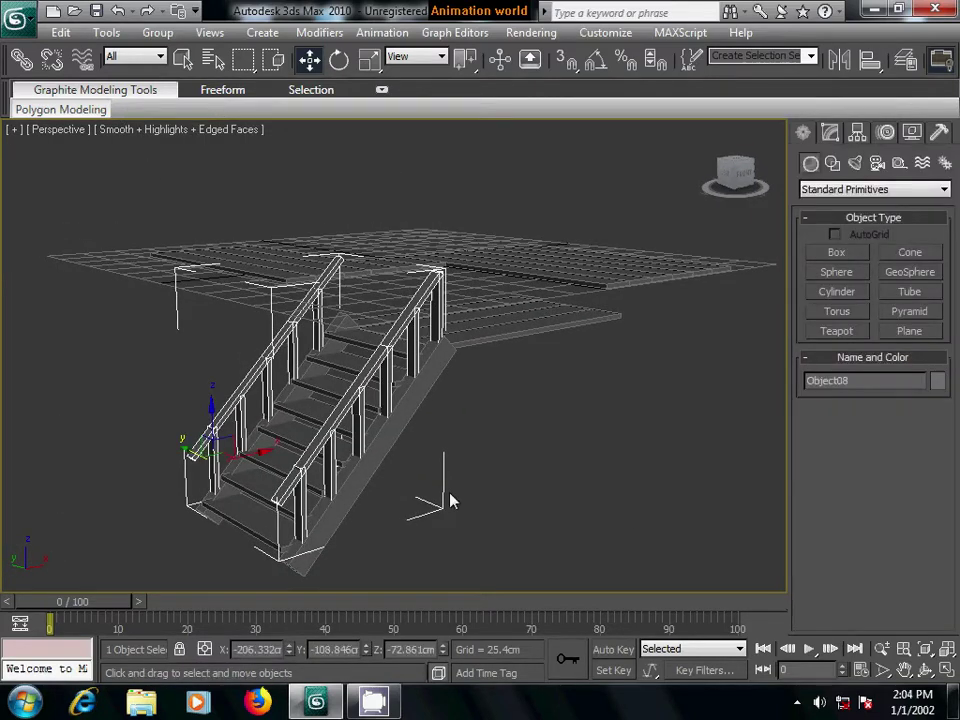
scroll(450, 499, "down", 1)
scroll(591, 454, "down", 1)
mouse_move(532, 431)
middle_mouse_down("alt")
mouse_move(486, 428)
mouse_move(495, 454)
mouse_move(549, 446)
mouse_move(600, 416)
middle_mouse_up("alt")
scroll(574, 435, "up", 1)
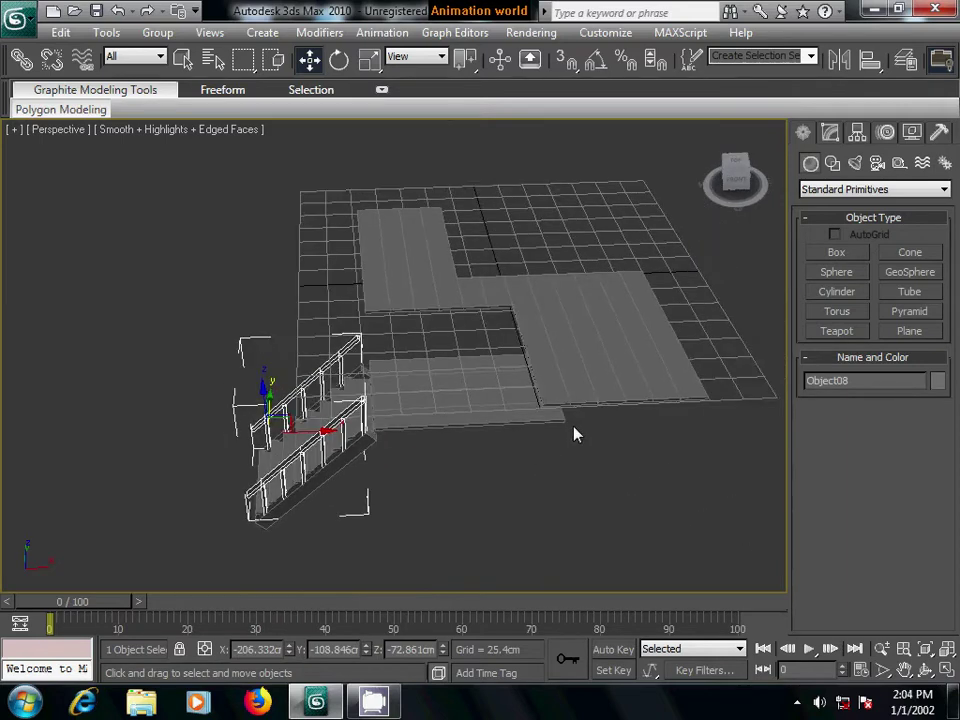
scroll(600, 450, "up", 3)
mouse_move(462, 519)
middle_mouse_down("alt")
mouse_move(508, 482)
mouse_move(549, 476)
mouse_move(519, 478)
middle_mouse_up("alt")
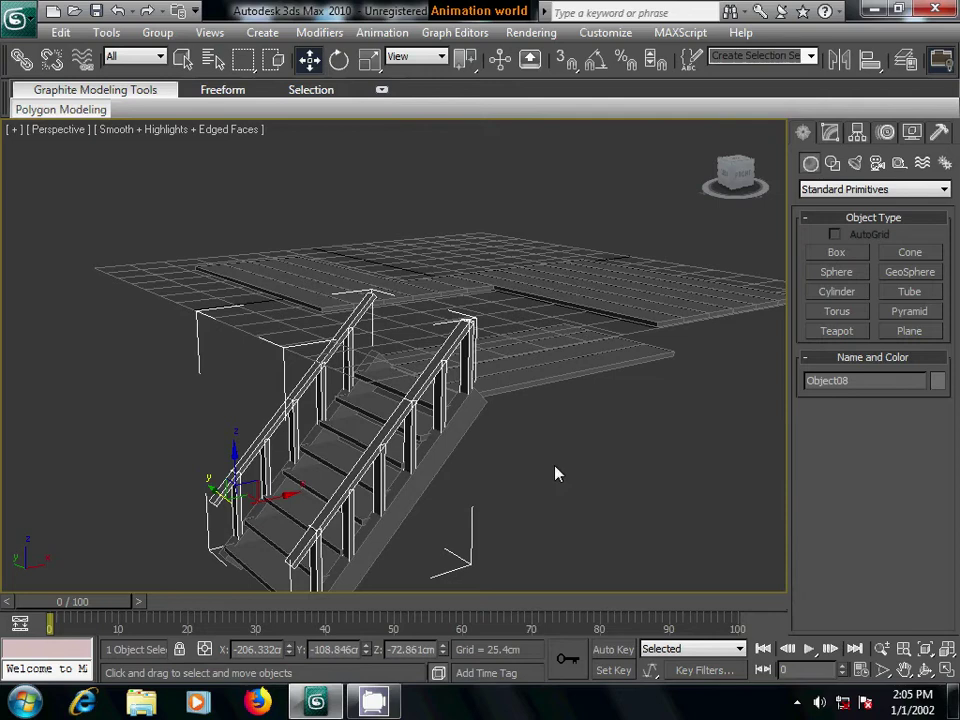
scroll(529, 484, "up", 5)
middle_click_drag(581, 469, 544, 476)
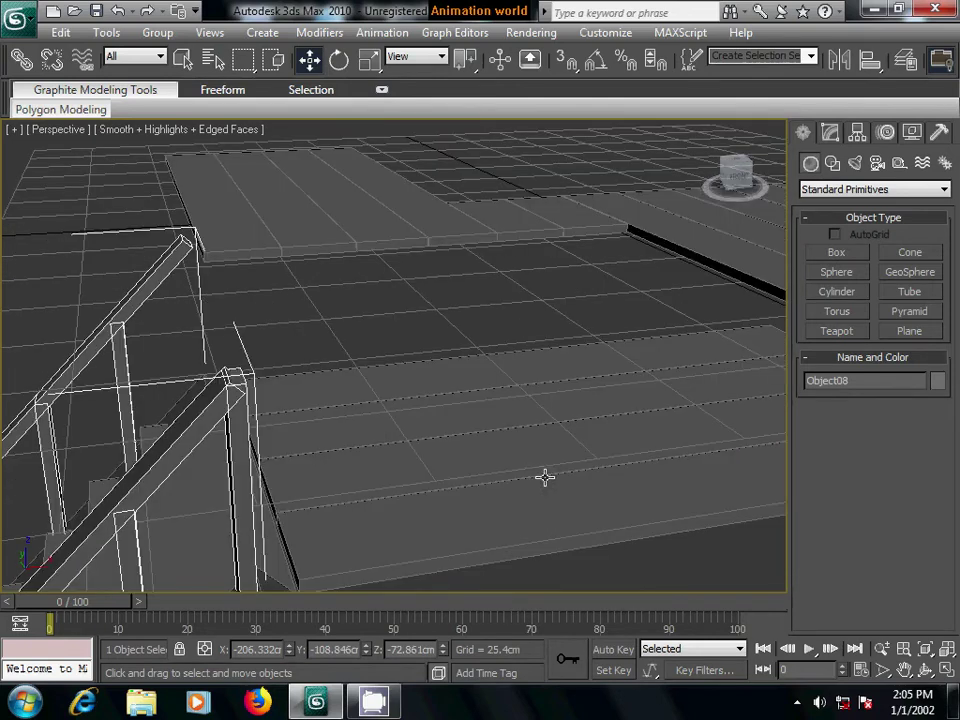
left_click(829, 134)
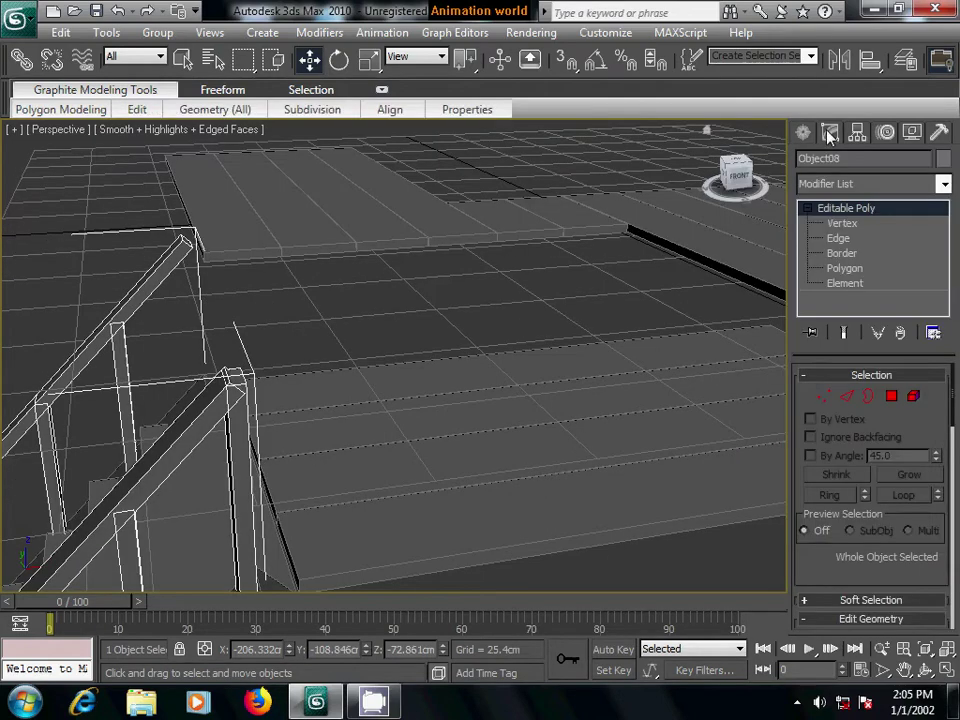
left_click(913, 396)
left_click(242, 482)
key("z")
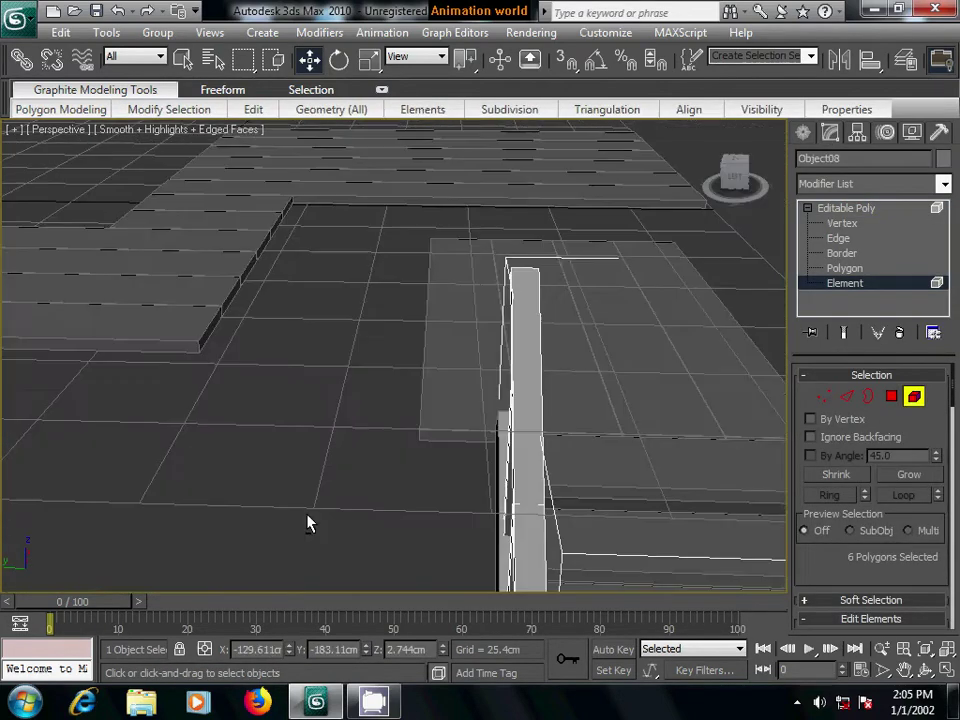
- Shift-drag the post to the stairs' other side as a Clone To Element copy
middle_click_drag(308, 523, 535, 393, "alt")
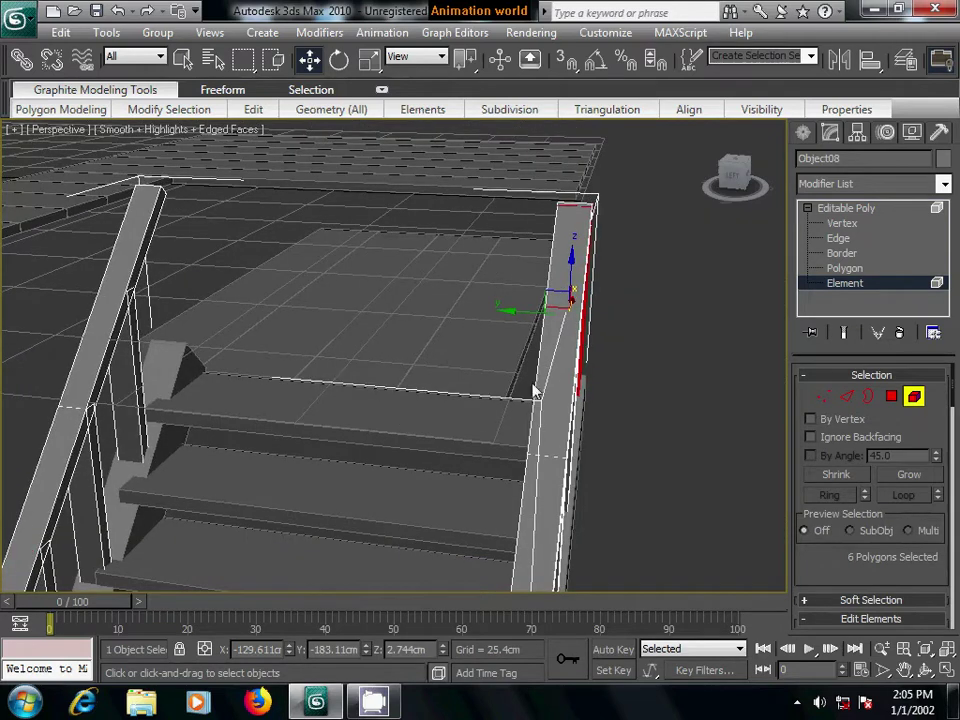
left_click_drag(503, 310, 108, 292)
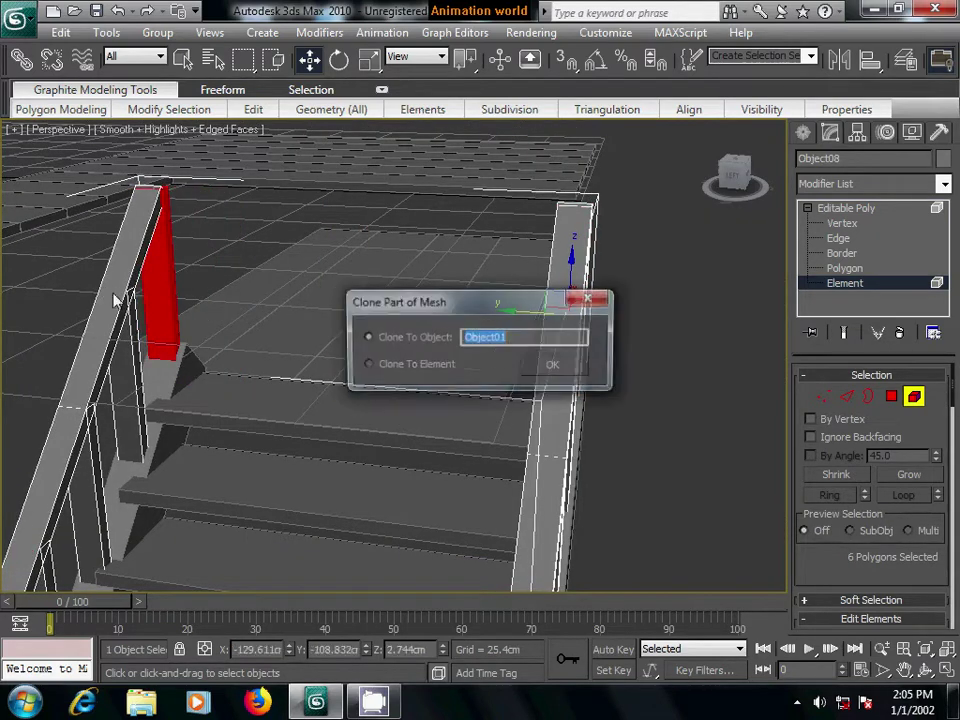
left_click(380, 365)
left_click(556, 375)
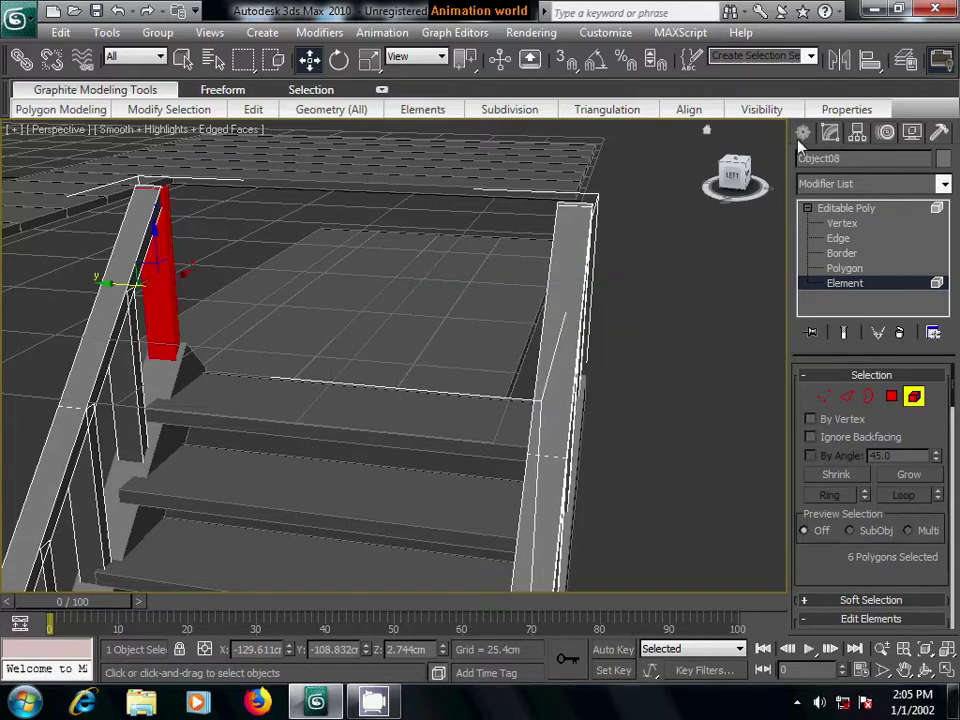
- Exit element editing and pan across the floor slabs
left_click(677, 533)
scroll(548, 466, "up", 3)
scroll(548, 466, "down", 2)
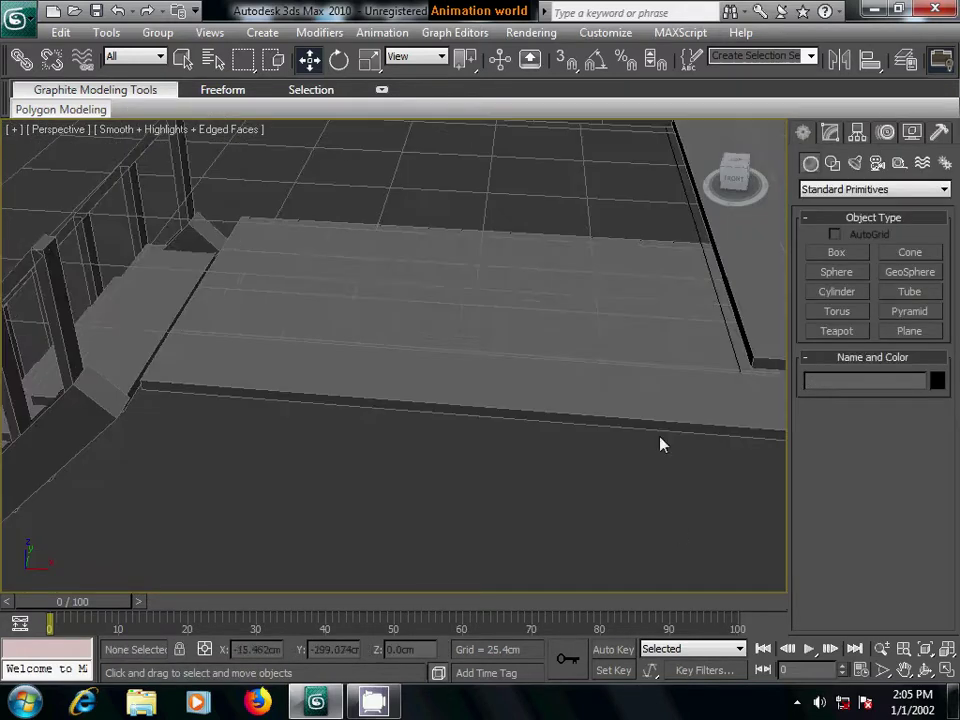
scroll(630, 447, "down", 2)
scroll(500, 470, "down", 1)
scroll(521, 450, "up", 2)
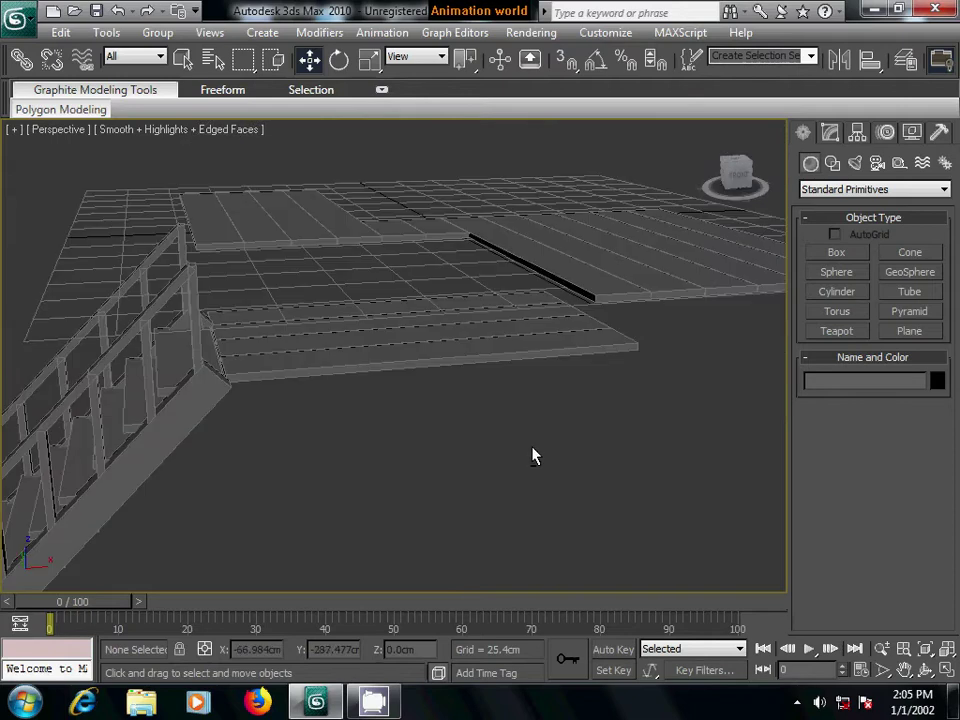
scroll(530, 457, "up", 1)
mouse_move(529, 460)
middle_mouse_down()
mouse_move(563, 452)
mouse_move(525, 476)
mouse_move(454, 489)
mouse_move(512, 418)
mouse_move(765, 225)
middle_mouse_up()
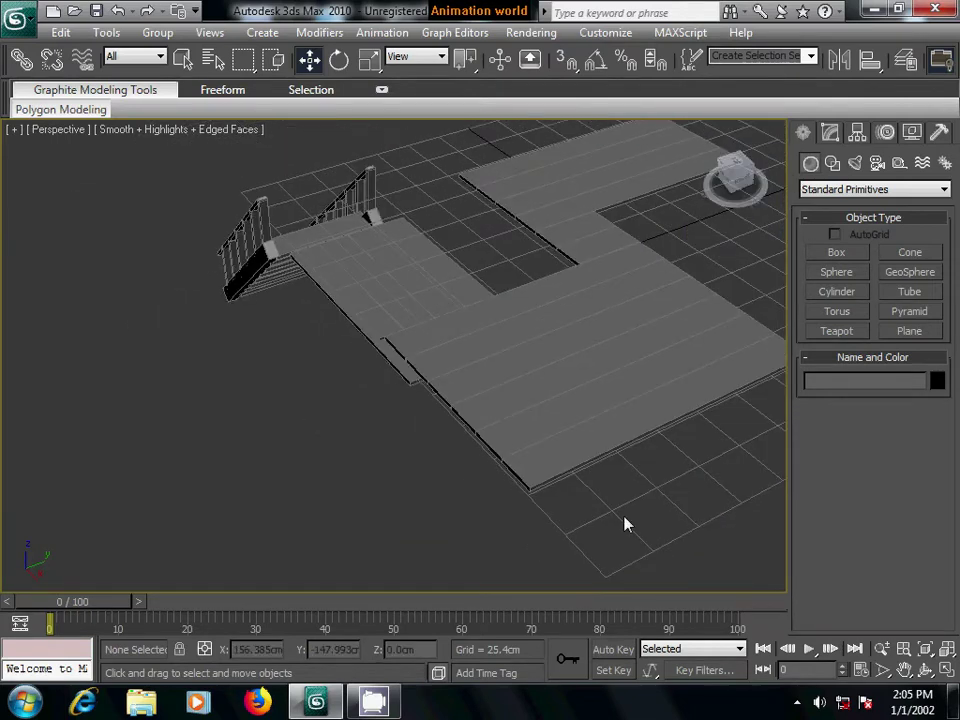
- In Top view, draw a thin box about 122.5 × 9.9 cm along the right slab's lower edge
left_click(829, 134)
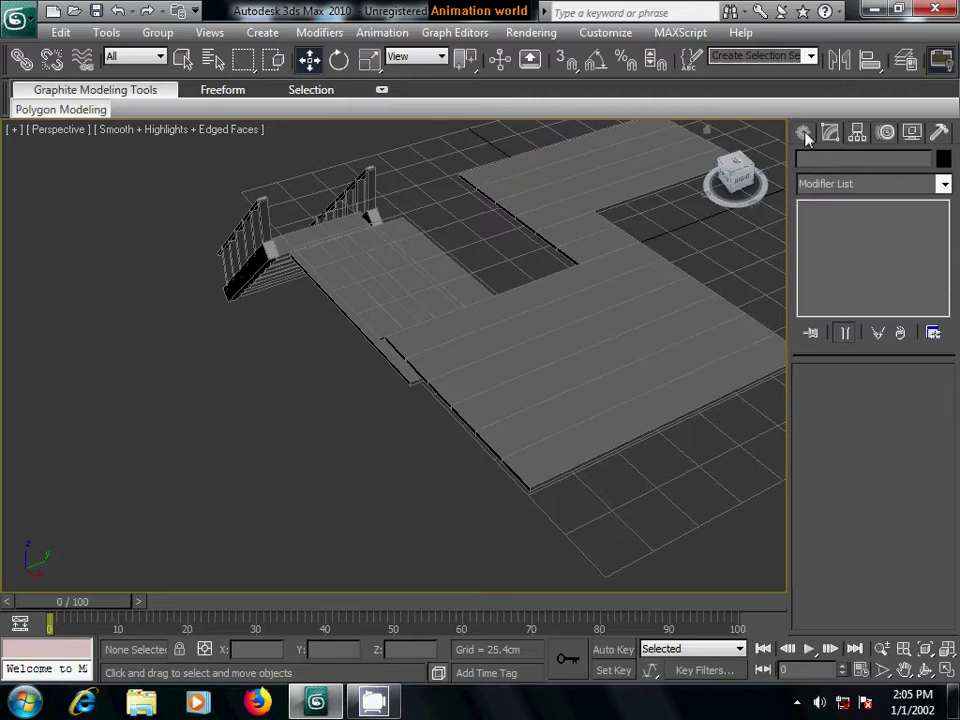
left_click(805, 135)
left_click(837, 253)
middle_click_drag(645, 405, 576, 441, "alt")
scroll(576, 446, "up", 2)
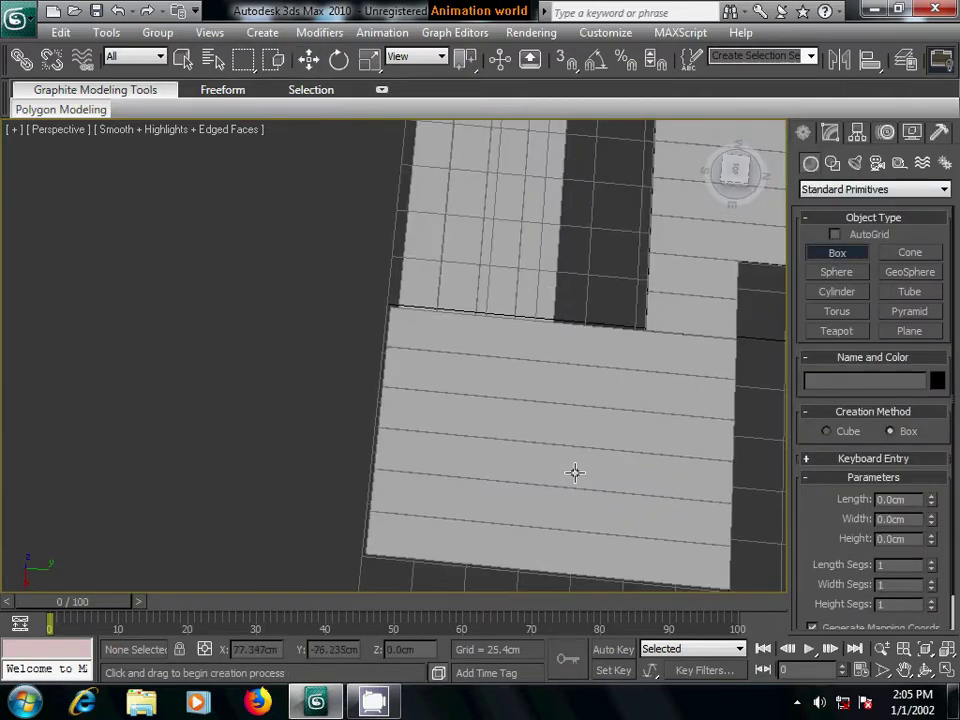
key("t")
middle_click_drag(420, 489, 516, 422)
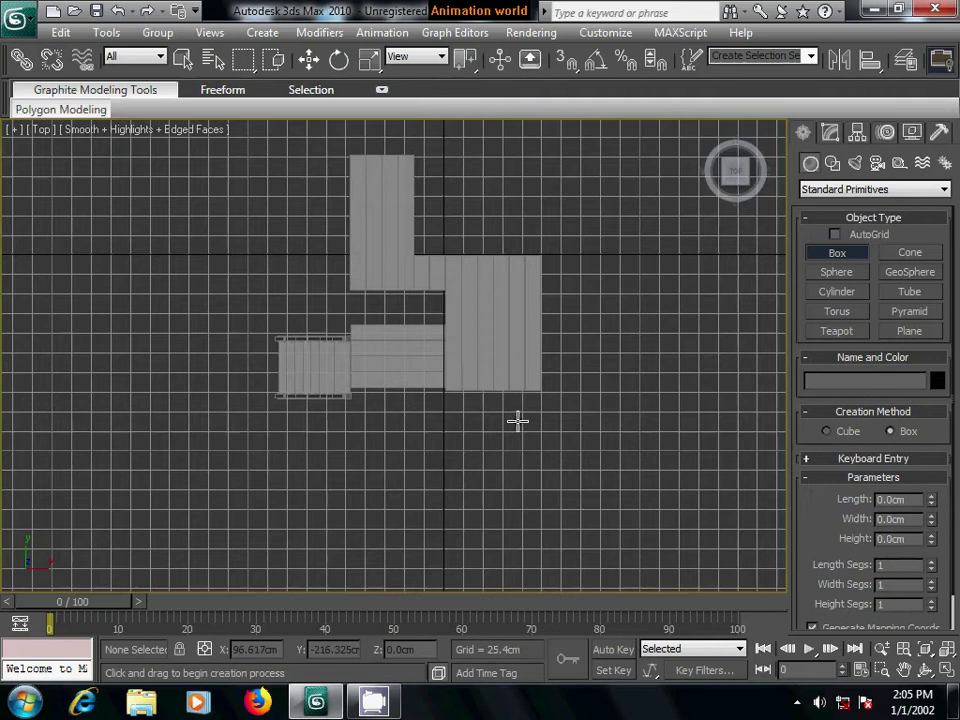
scroll(516, 422, "up", 3)
scroll(491, 407, "up", 2)
key("F3")
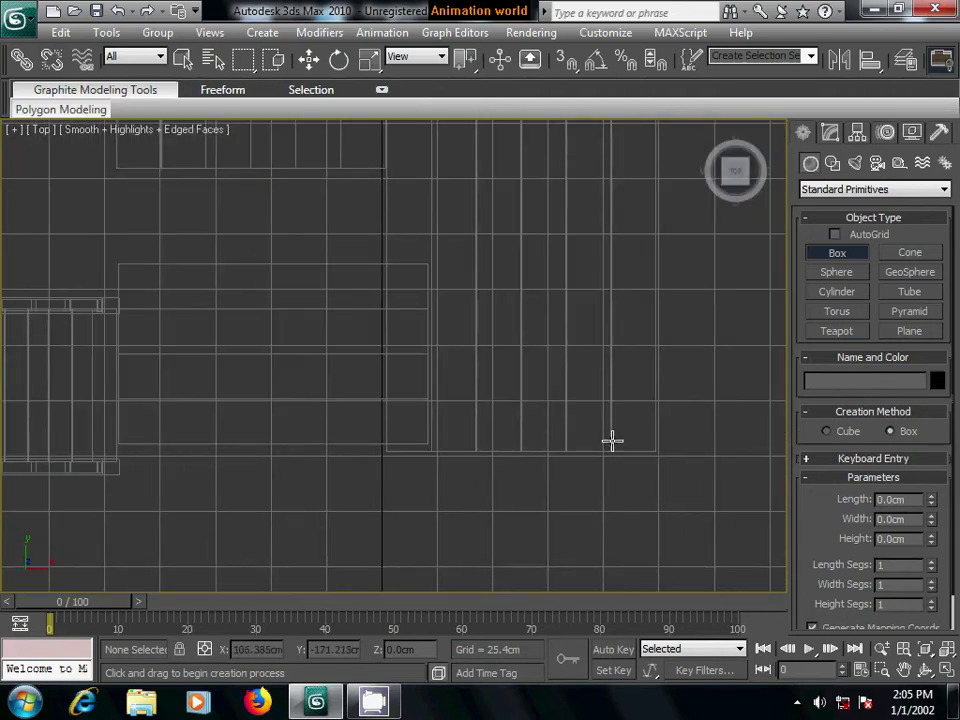
middle_click_drag(613, 441, 555, 433)
key("F3")
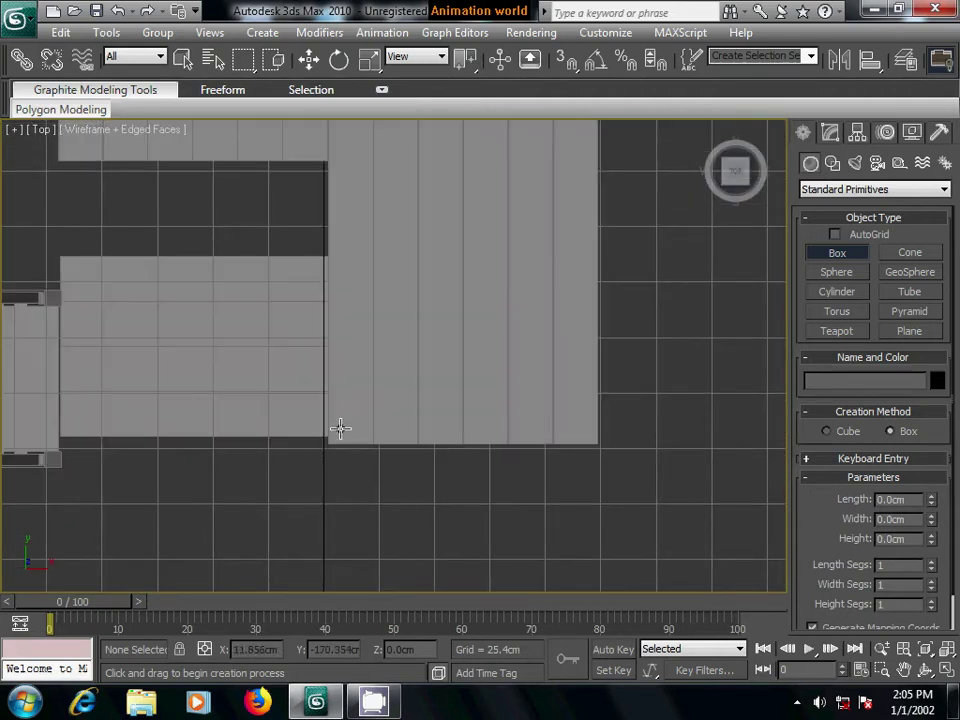
left_click_drag(329, 415, 596, 437)
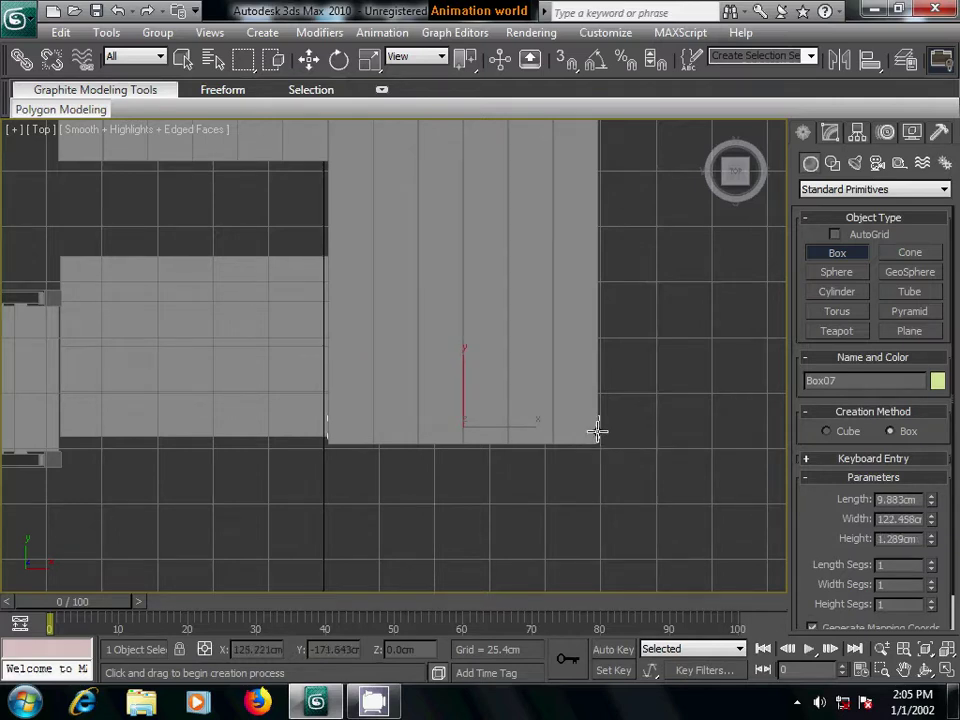
- Lower Box07 to Z -7.233 cm beneath the slab and convert it to Editable Poly
key("p")
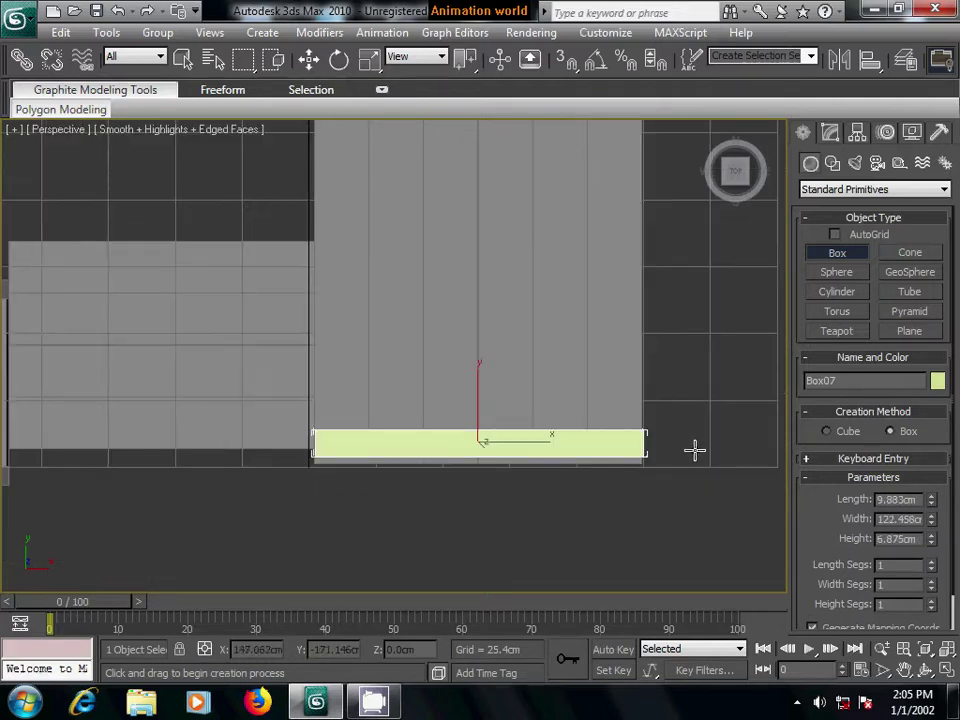
mouse_move(634, 478)
middle_mouse_down("alt")
mouse_move(571, 333)
mouse_move(580, 315)
middle_mouse_up("alt")
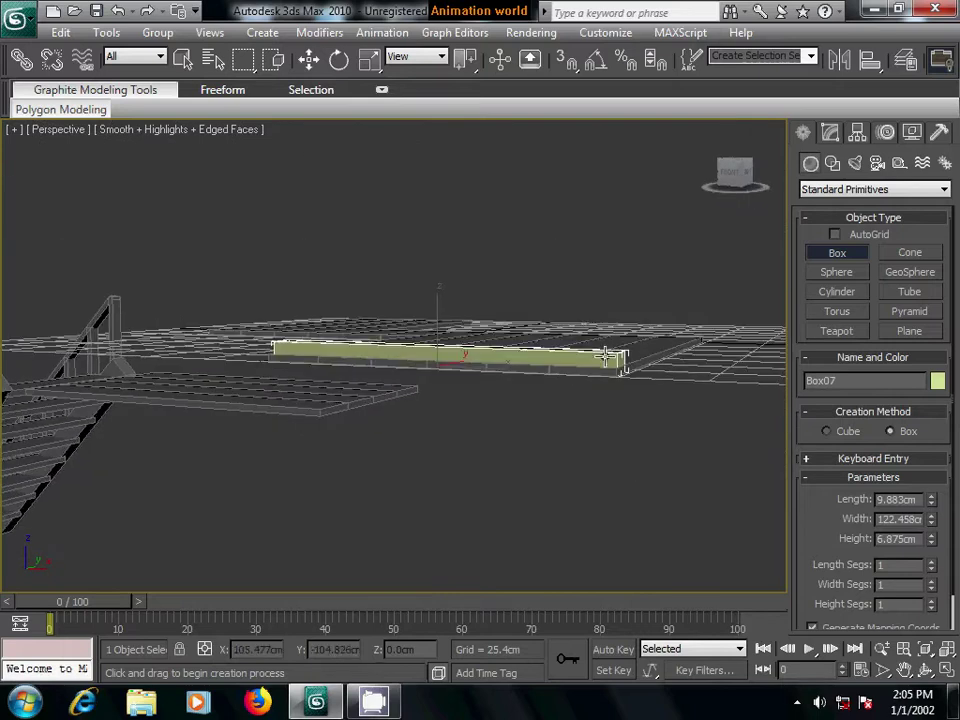
left_click(309, 59)
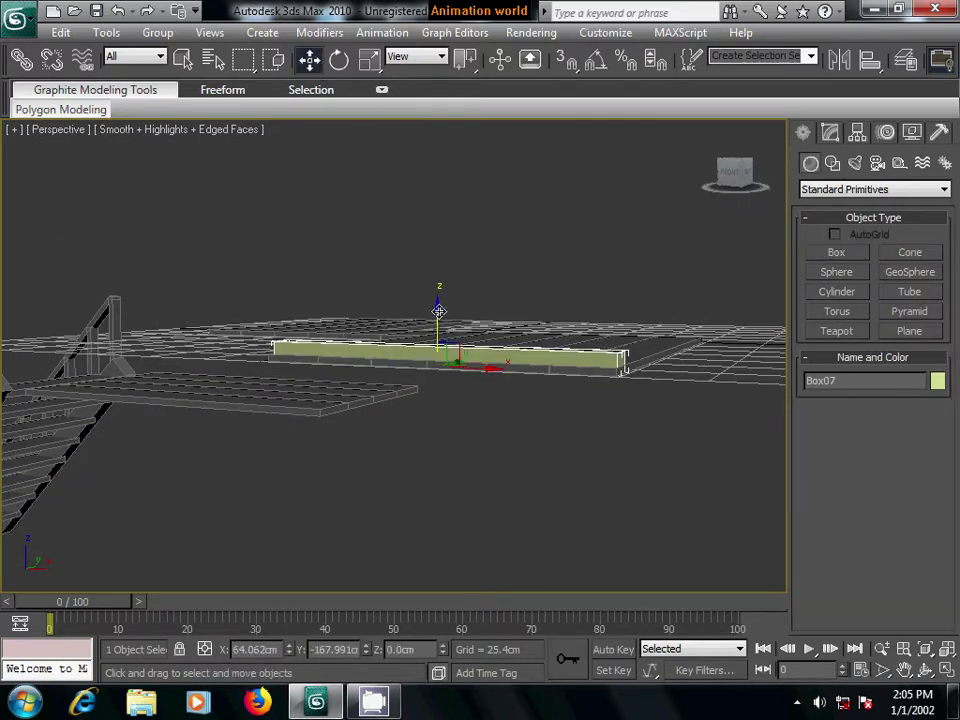
left_click_drag(438, 311, 439, 330)
mouse_move(649, 354)
middle_mouse_down("alt")
mouse_move(546, 347)
mouse_move(439, 388)
middle_mouse_up("alt")
scroll(439, 388, "up", 3)
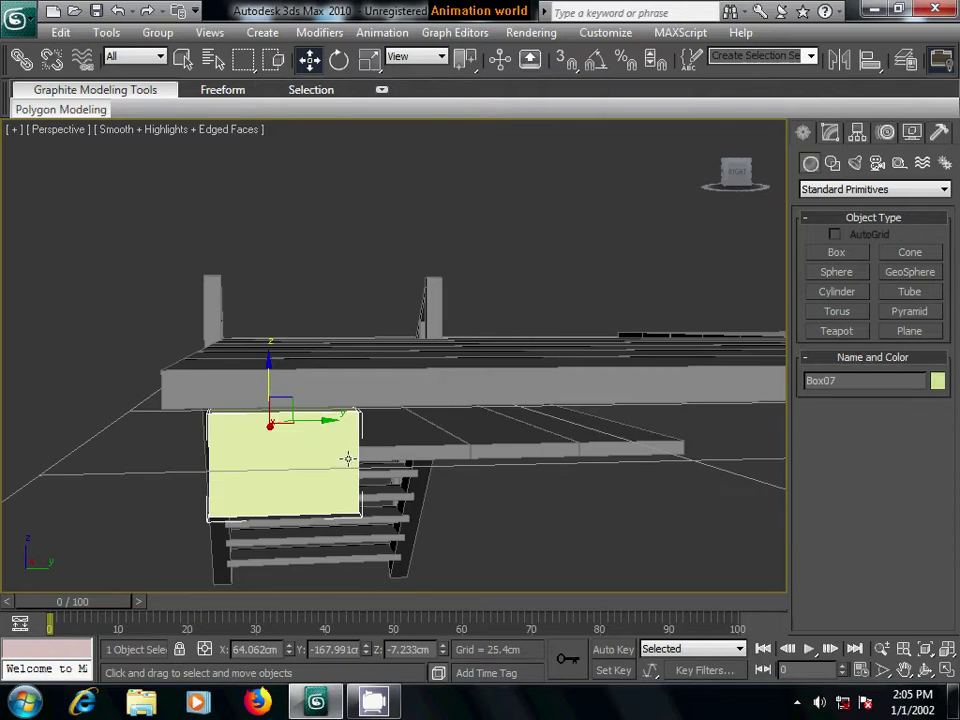
right_click(290, 451)
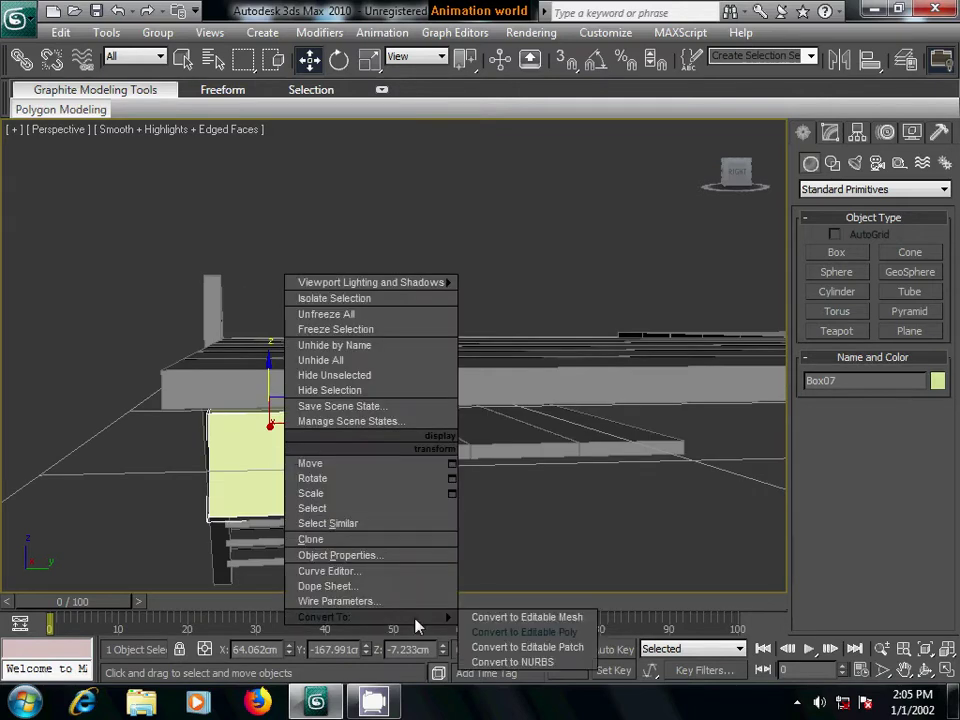
left_click(465, 627)
- Raise four corner vertices of Box07 to about Z -3.454cm, thinning the strip
left_click(823, 396)
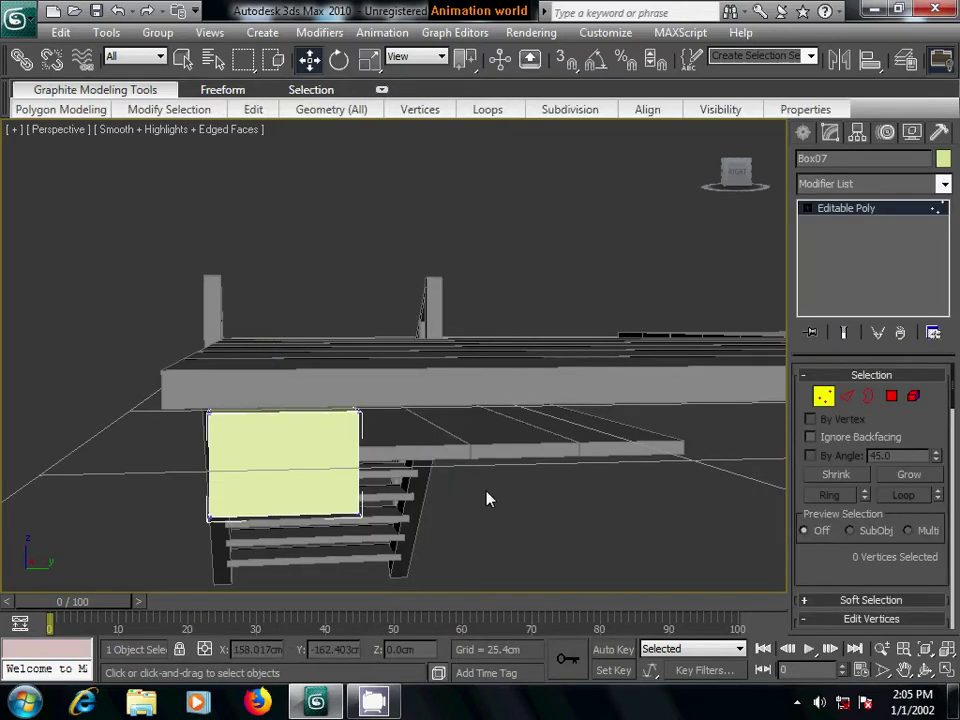
mouse_move(486, 499)
middle_mouse_down("alt")
mouse_move(473, 455)
mouse_move(375, 480)
mouse_move(415, 467)
middle_mouse_up("alt")
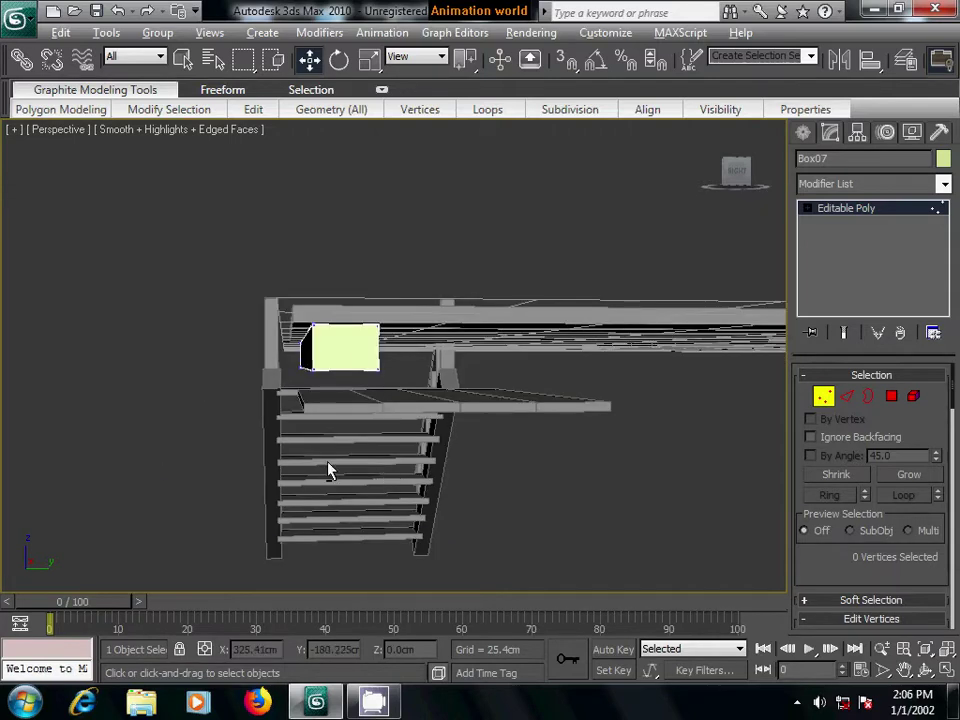
middle_click_drag(328, 469, 450, 482, "alt")
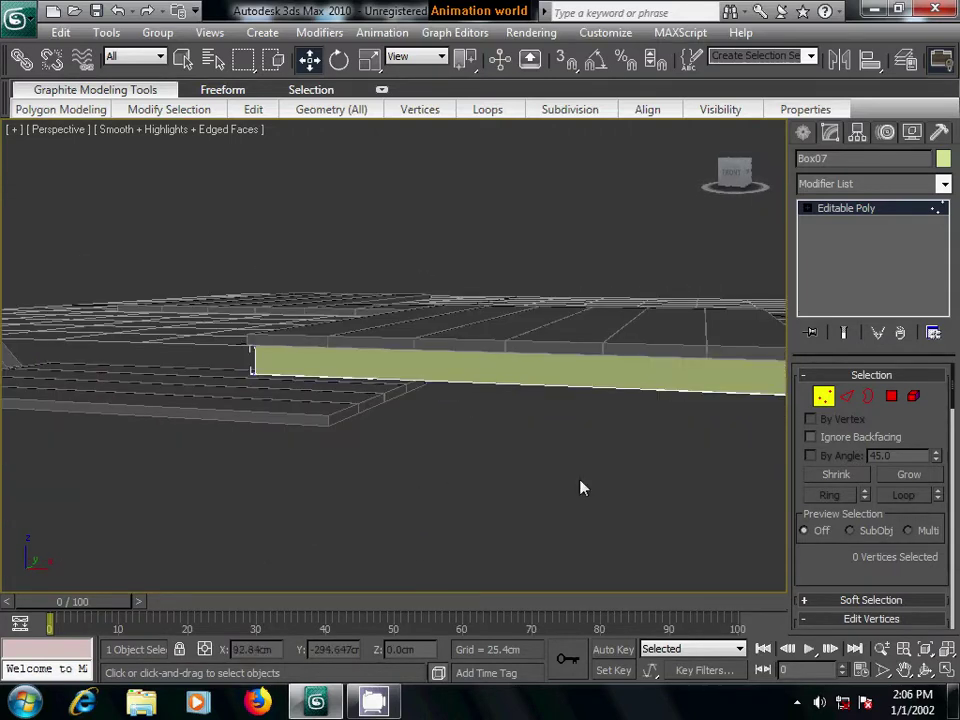
mouse_move(581, 486)
middle_mouse_down("alt")
mouse_move(392, 467)
mouse_move(354, 478)
mouse_move(358, 471)
middle_mouse_up("alt")
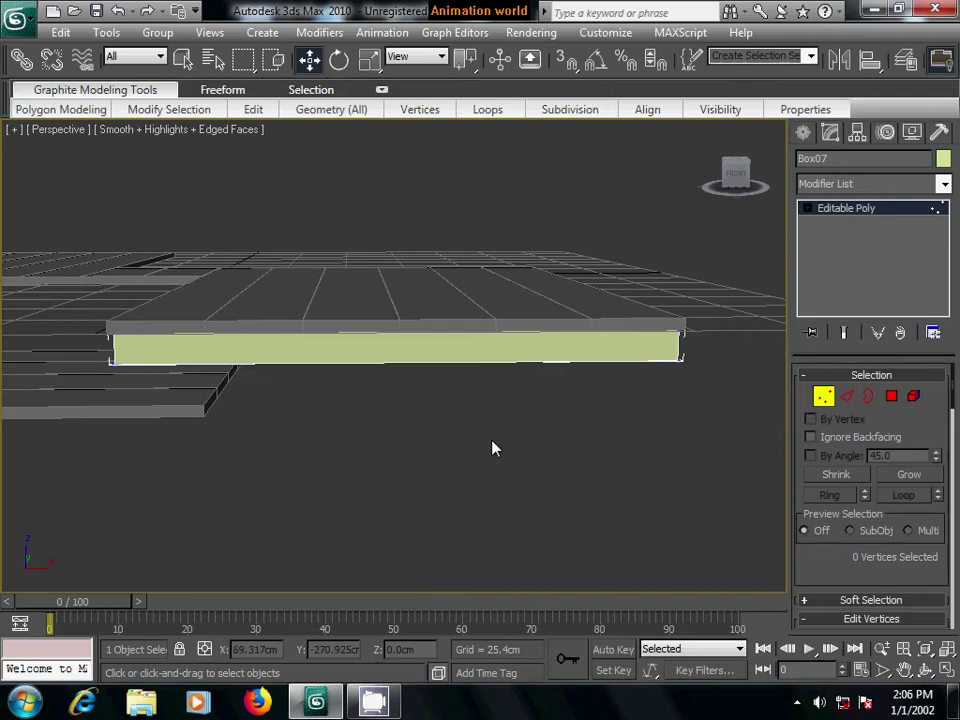
mouse_move(532, 432)
middle_mouse_down("alt")
mouse_move(360, 411)
mouse_move(369, 407)
middle_mouse_up("alt")
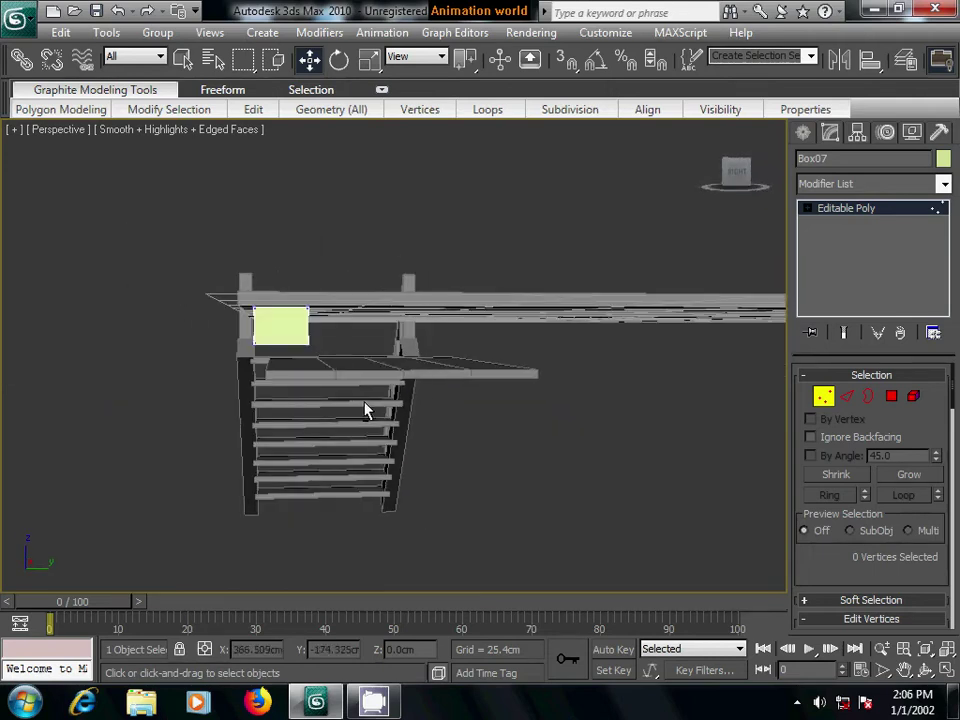
left_click_drag(225, 328, 356, 394)
mouse_move(356, 394)
middle_mouse_down("alt")
mouse_move(306, 480)
mouse_move(484, 466)
mouse_move(458, 470)
middle_mouse_up("alt")
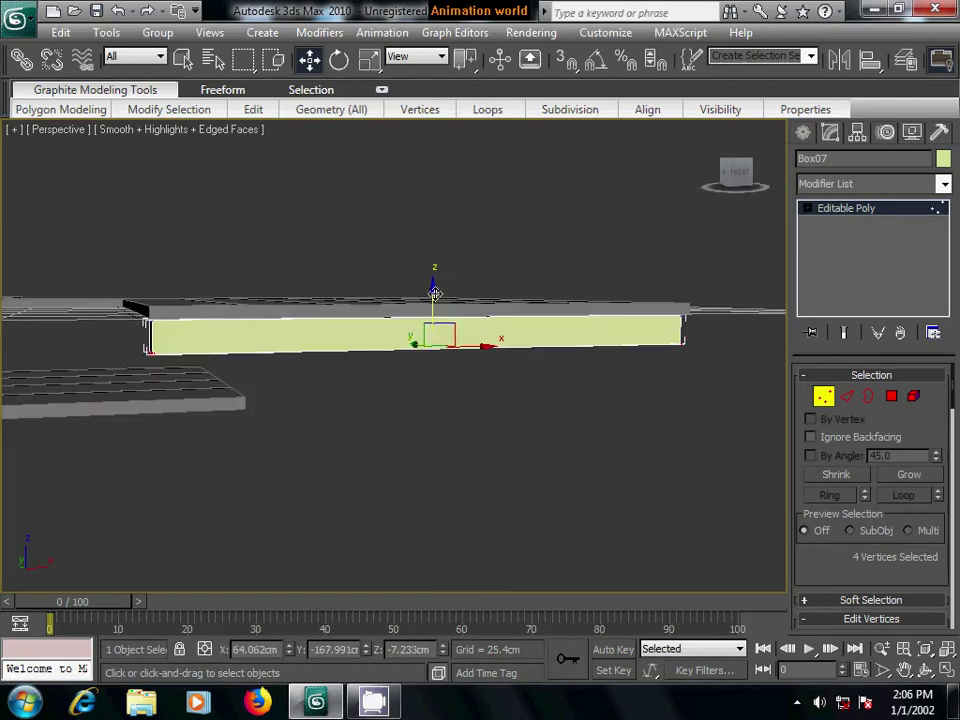
left_click_drag(435, 290, 438, 277)
mouse_move(356, 480)
middle_mouse_down("alt")
mouse_move(448, 484)
mouse_move(482, 454)
mouse_move(408, 490)
mouse_move(514, 478)
mouse_move(335, 468)
middle_mouse_up("alt")
scroll(408, 490, "up", 2)
middle_click_drag(624, 450, 398, 438)
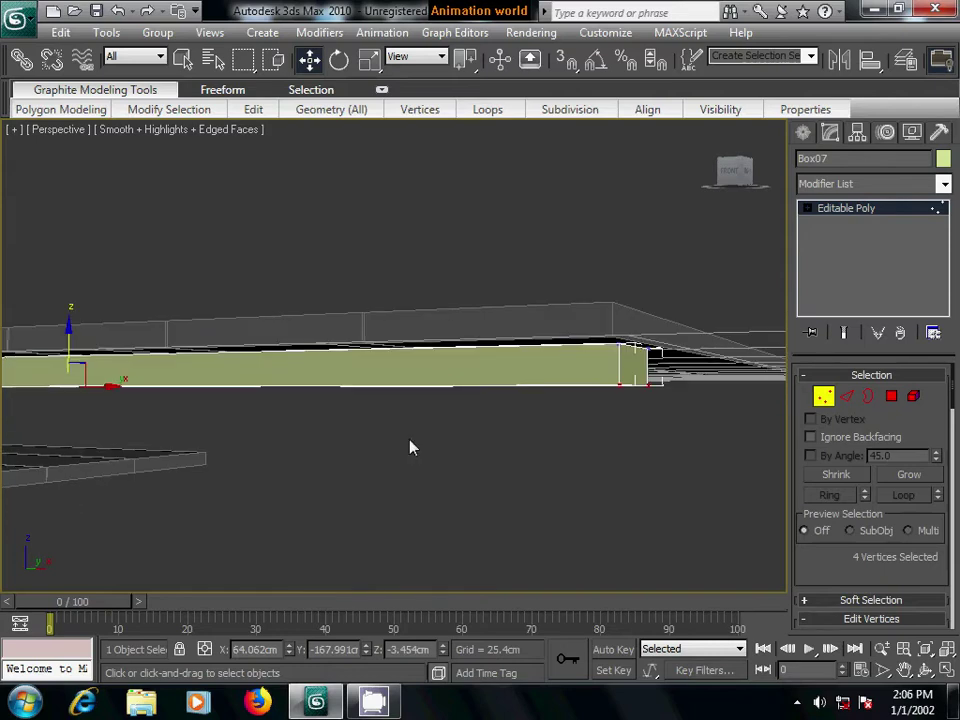
- In Top wireframe view, move the strip's right- and left-end vertices onto the slab edges
key("t")
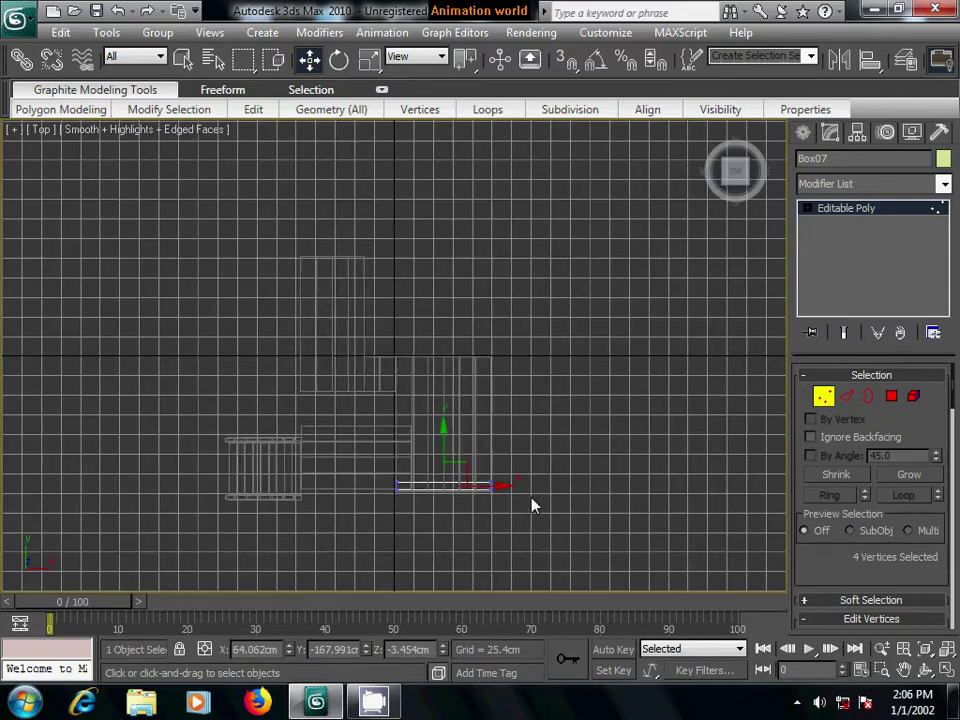
key("F3")
middle_click_drag(532, 505, 497, 407)
scroll(514, 450, "up", 3)
scroll(514, 450, "up", 1)
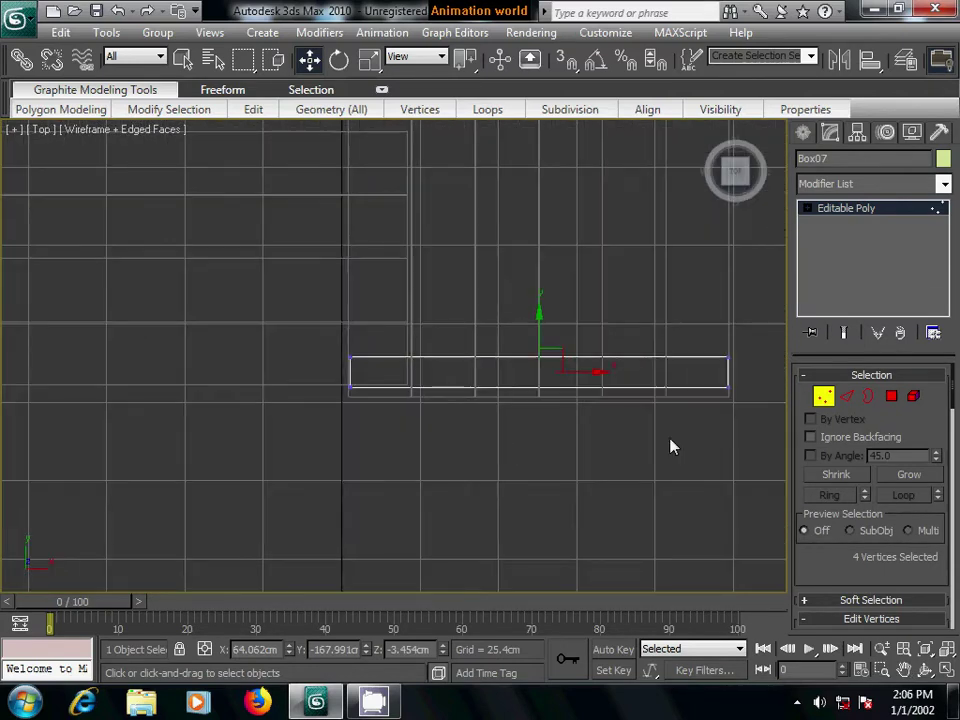
middle_click_drag(671, 447, 576, 448)
left_click(595, 425)
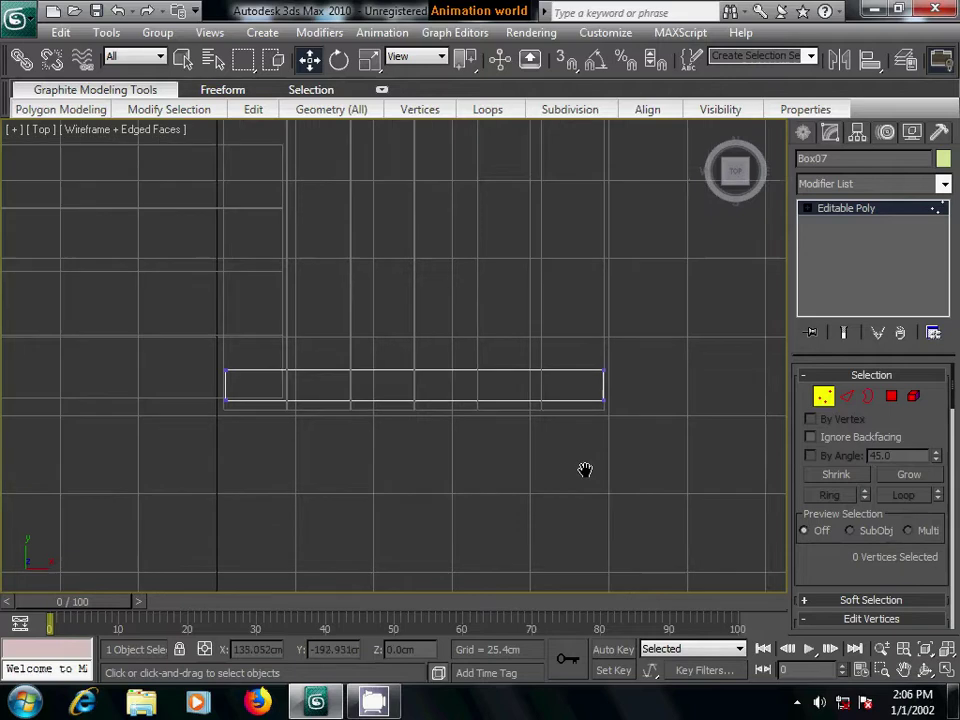
scroll(585, 476, "up", 2)
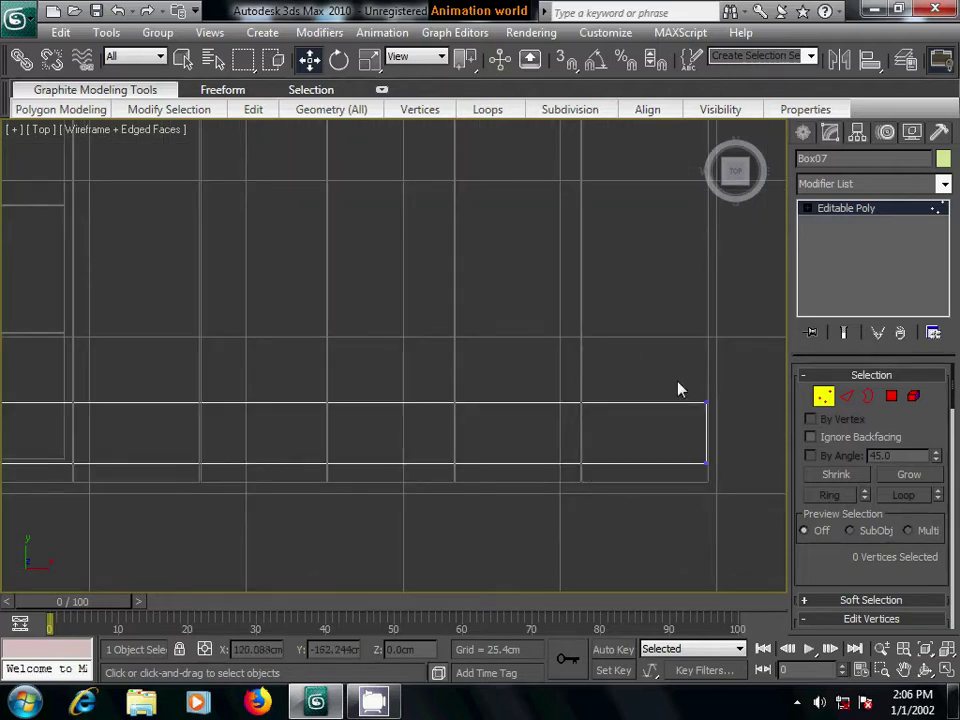
left_click_drag(746, 514, 680, 385)
middle_click_drag(705, 475, 552, 453)
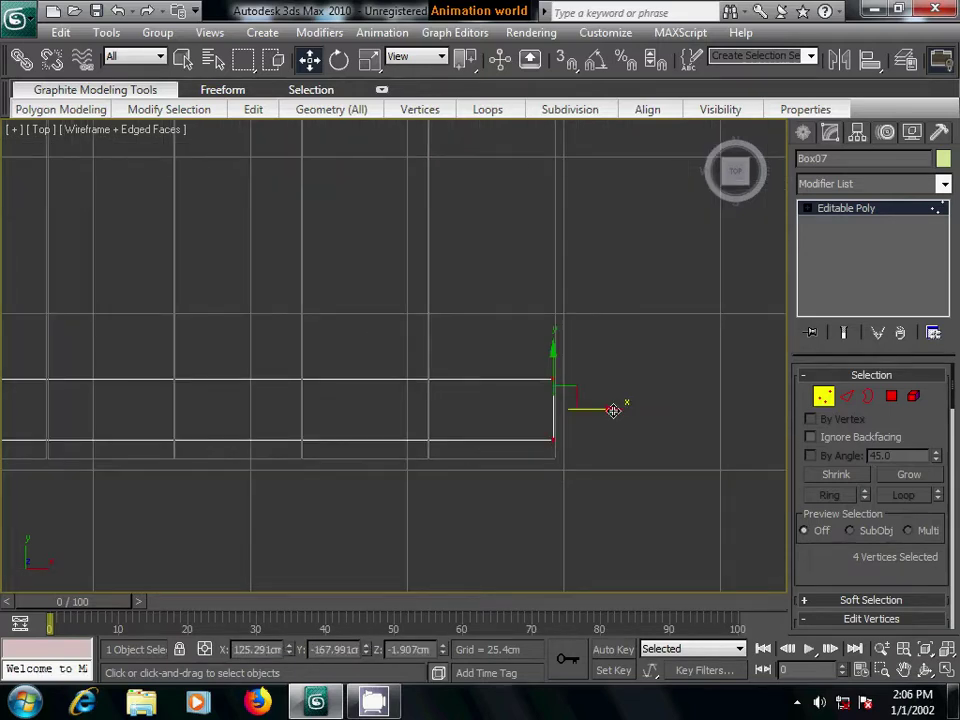
left_click_drag(614, 411, 617, 410)
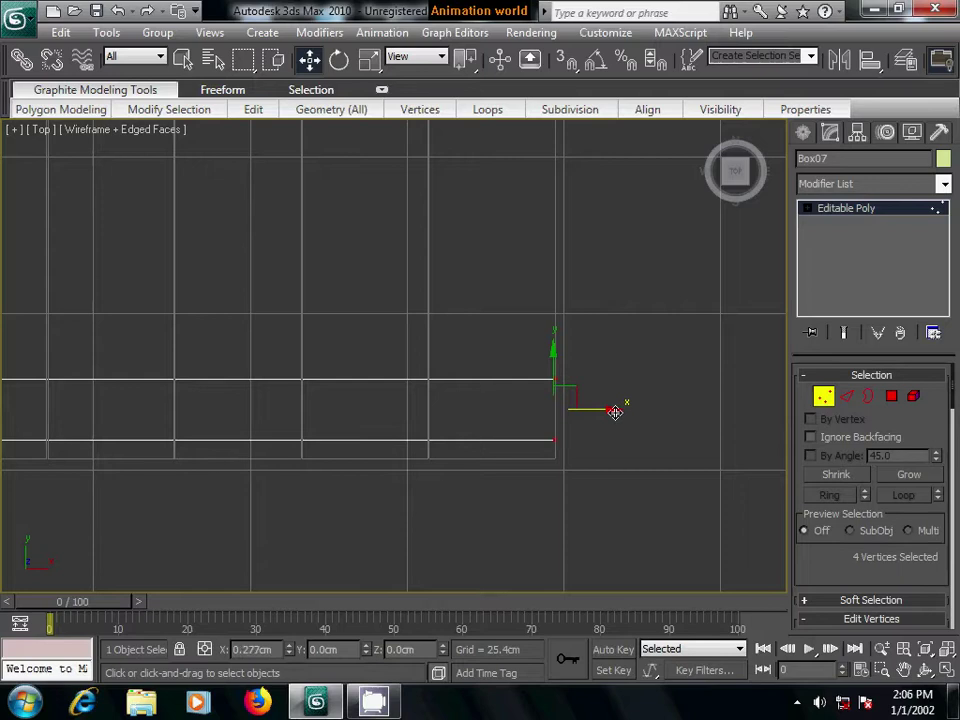
mouse_move(408, 480)
middle_mouse_down()
mouse_move(443, 502)
mouse_move(408, 468)
middle_mouse_up()
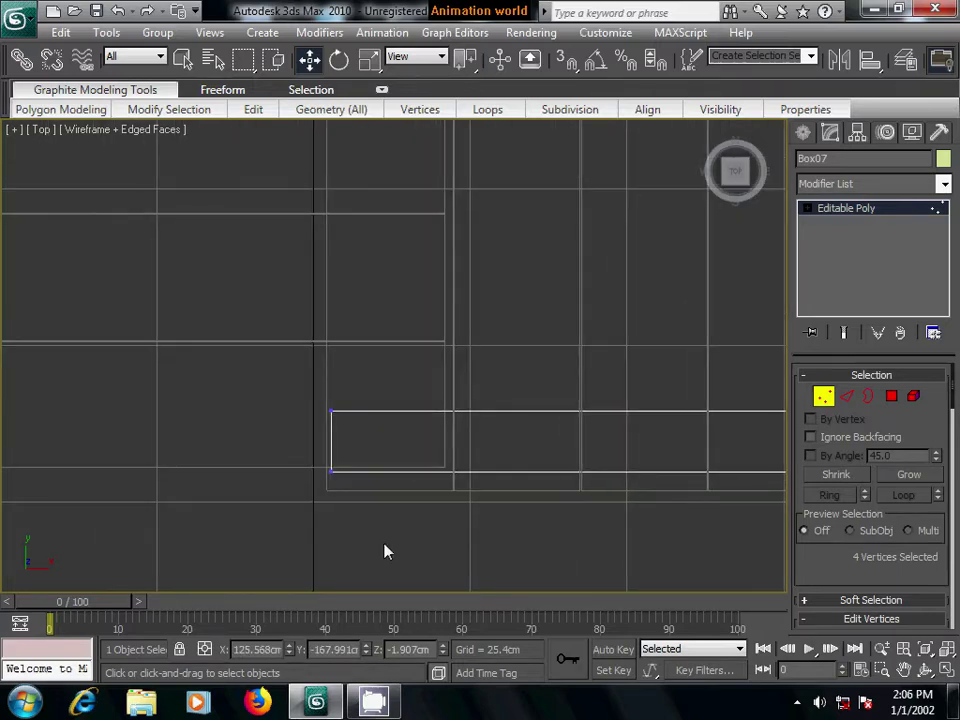
left_click_drag(386, 552, 312, 392)
left_click_drag(389, 442, 386, 439)
- Nudge the whole strip down slightly and drag out a copy further up the slab
left_click(803, 132)
middle_click_drag(588, 452, 421, 420)
left_click_drag(542, 354, 542, 370)
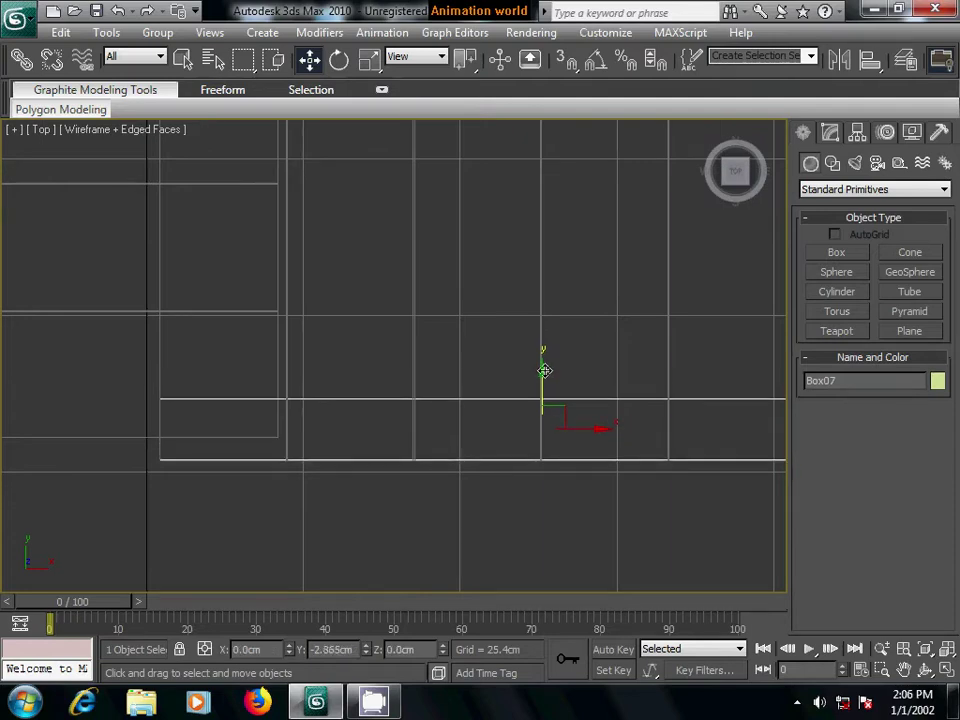
scroll(548, 436, "down", 3)
middle_click_drag(546, 434, 553, 414)
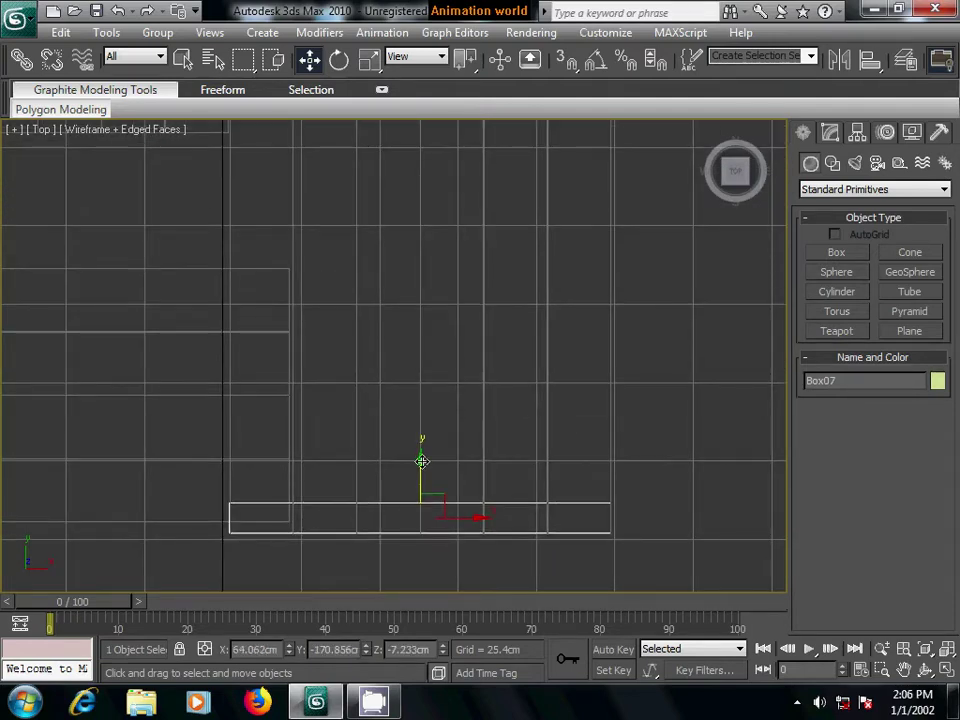
left_click_drag(422, 460, 420, 231, "shift")
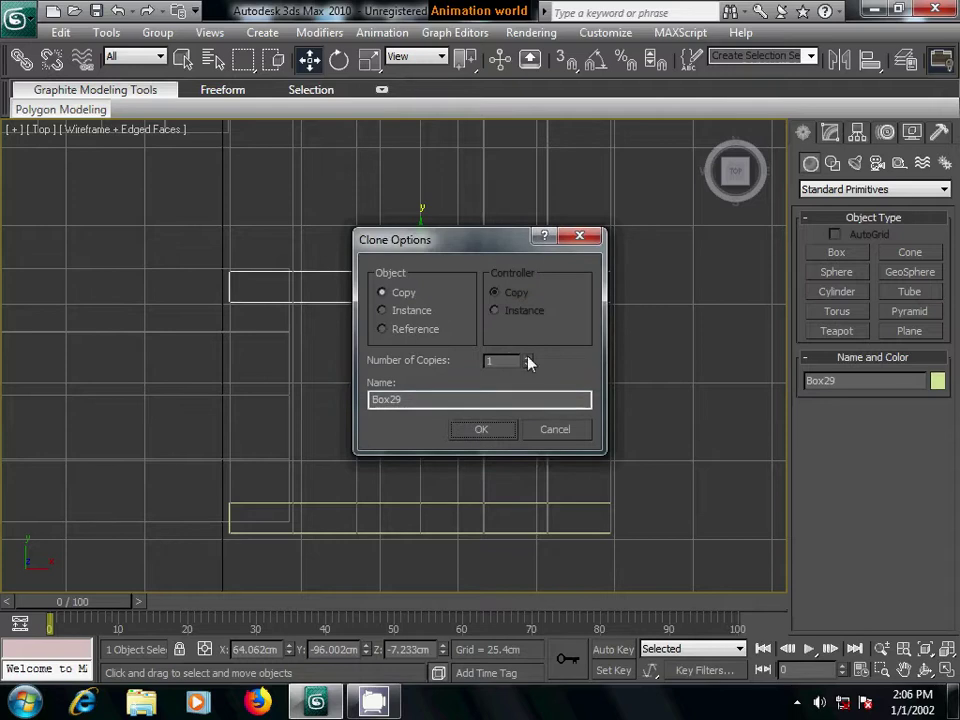
- Confirm the strip copy and move it further up the slab
left_click(495, 433)
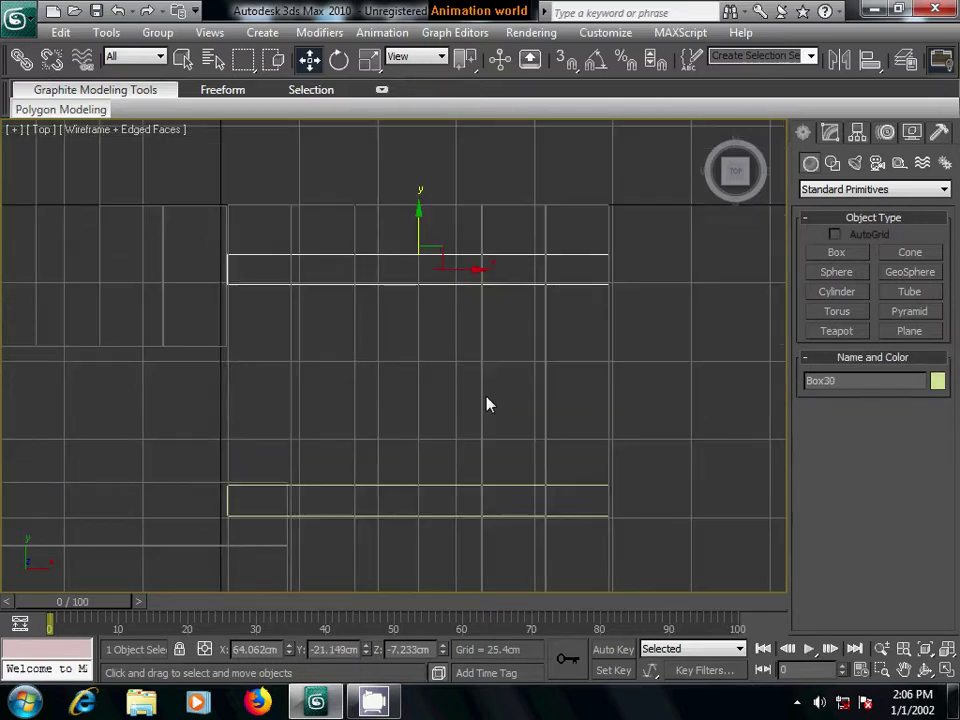
middle_click_drag(487, 404, 488, 454)
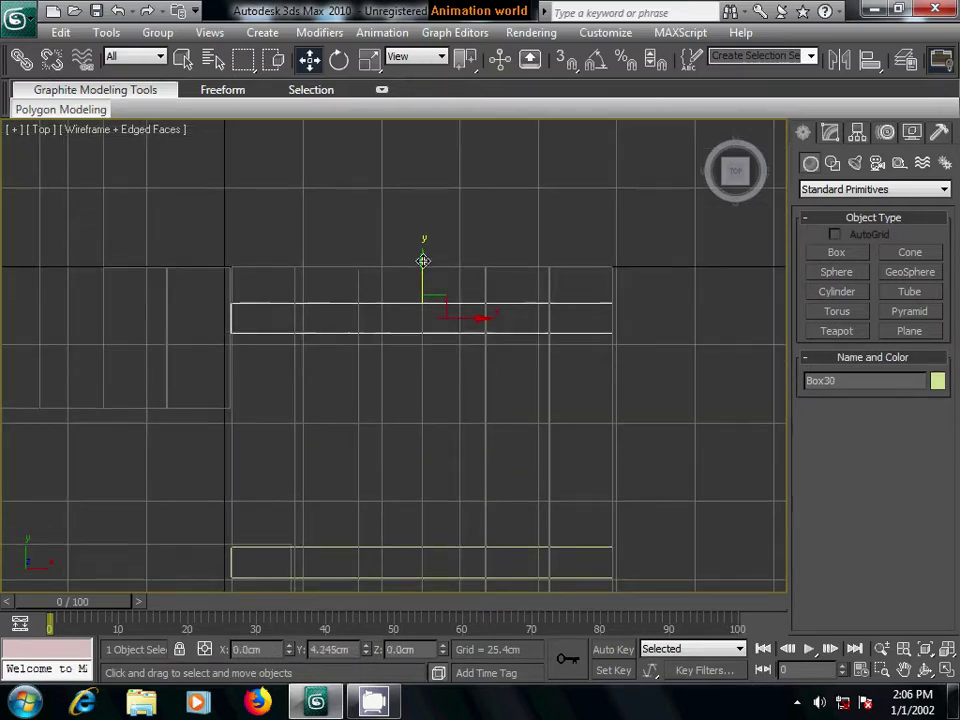
left_click_drag(423, 261, 424, 225)
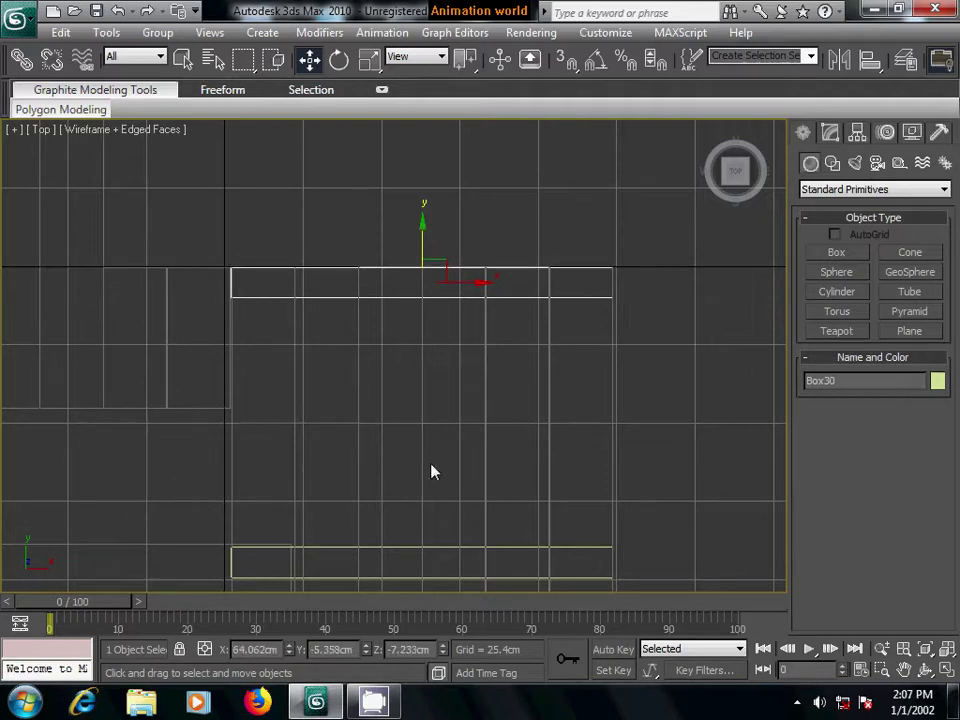
- Select the three boards and clone them as copies pulled to the left
mouse_move(431, 469)
middle_mouse_down()
mouse_move(529, 332)
mouse_move(522, 376)
mouse_move(463, 486)
mouse_move(570, 519)
mouse_move(474, 411)
mouse_move(599, 388)
middle_mouse_up()
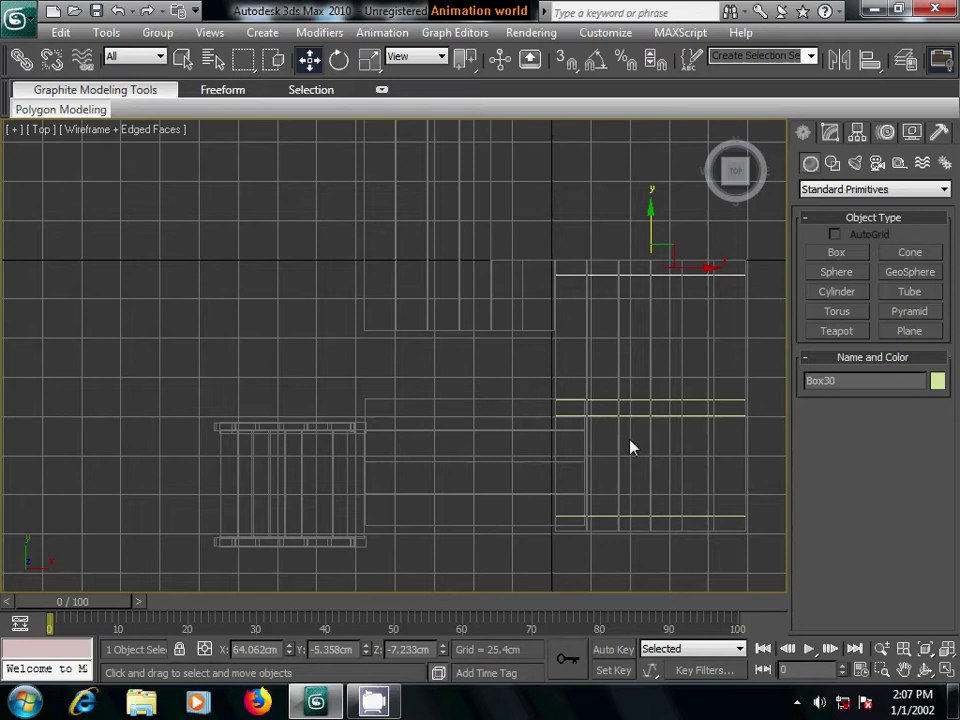
middle_click_drag(631, 447, 611, 422)
left_click(585, 356, "ctrl")
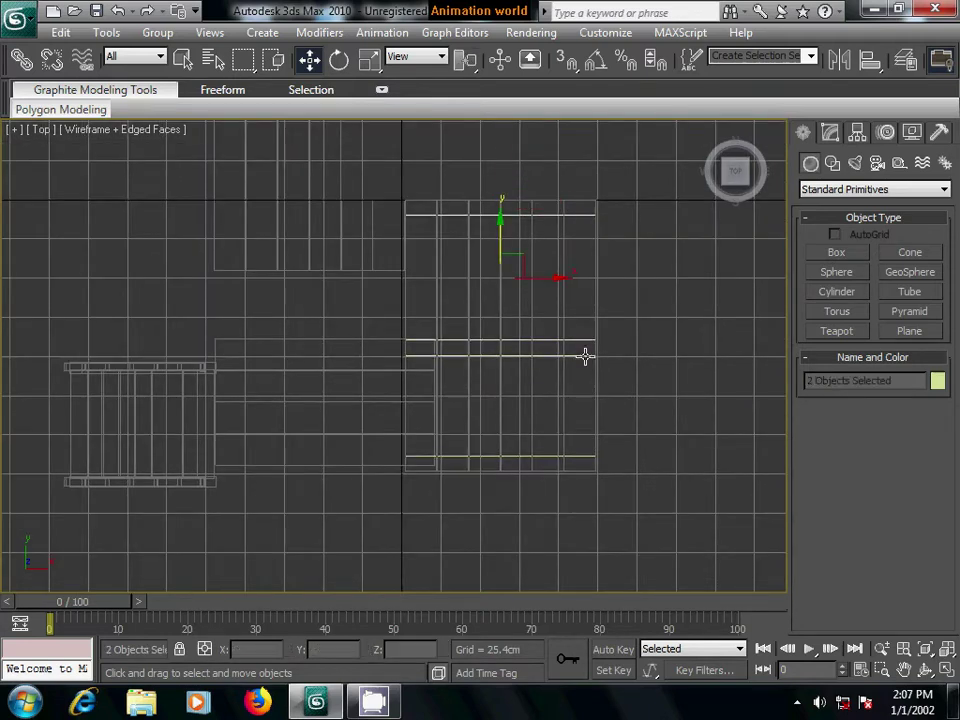
left_click(583, 457, "ctrl")
left_click_drag(564, 336, 272, 350, "shift")
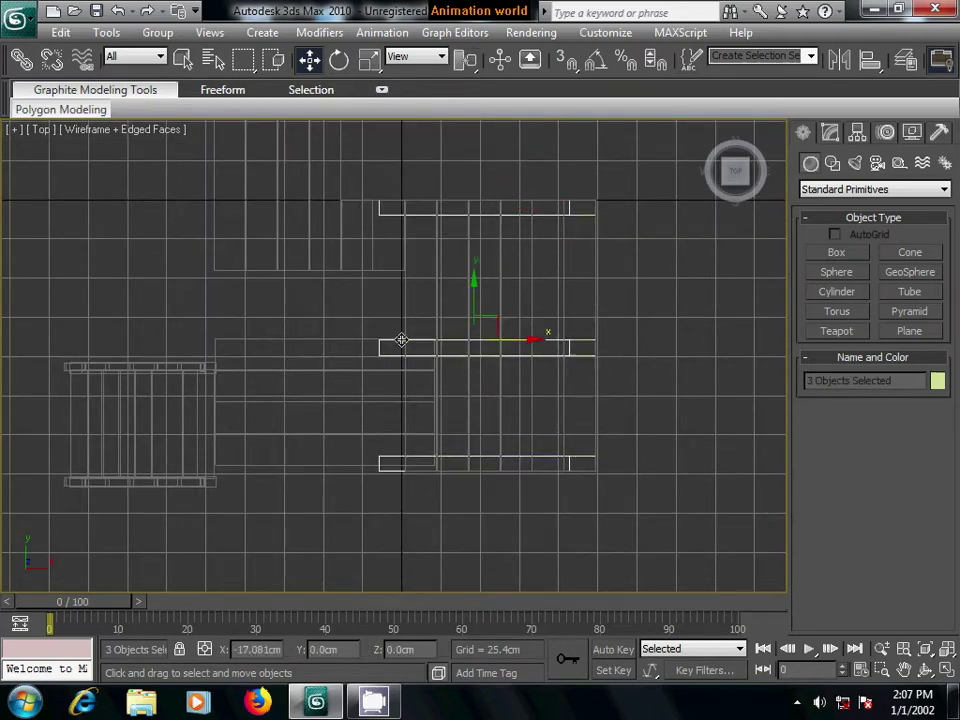
left_click(486, 430)
- Move the three copied boards up and right to lie across the upper slab
mouse_move(484, 443)
middle_mouse_down()
mouse_move(461, 559)
mouse_move(517, 598)
middle_mouse_up()
left_click_drag(440, 488, 454, 293)
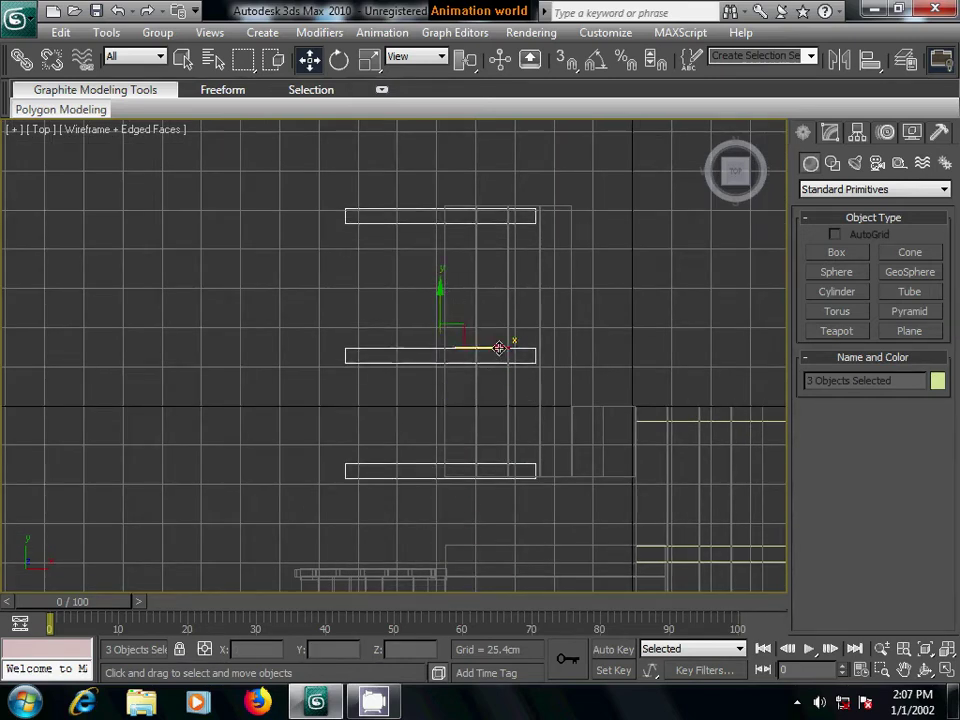
left_click_drag(499, 347, 544, 347)
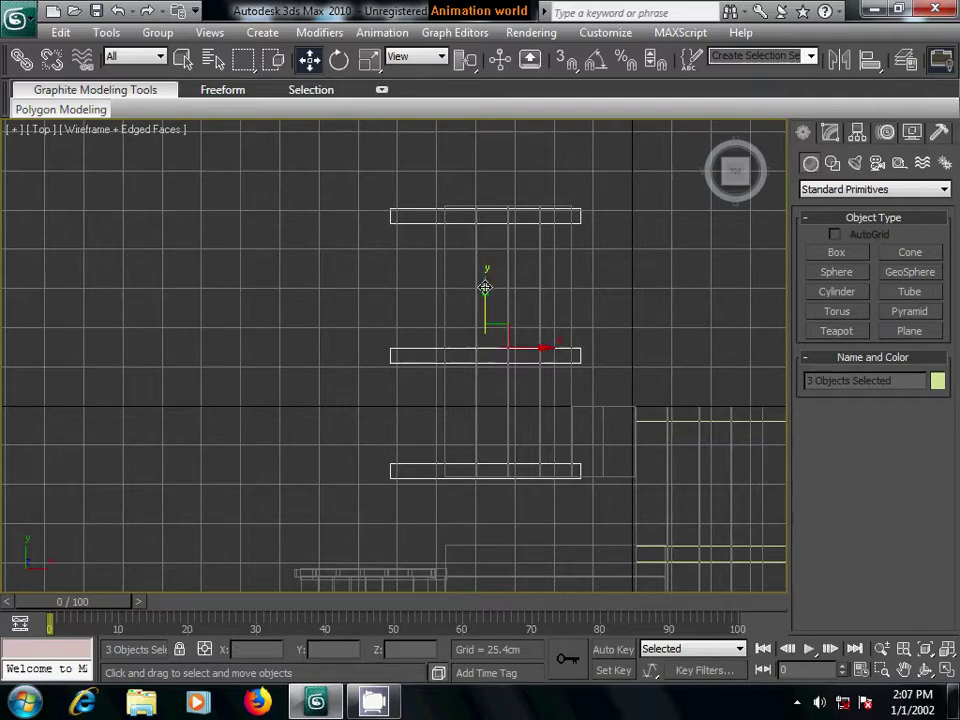
left_click_drag(484, 288, 484, 285)
mouse_move(618, 426)
middle_mouse_down()
mouse_move(504, 386)
mouse_move(520, 411)
mouse_move(524, 502)
middle_mouse_up()
scroll(506, 387, "up", 2)
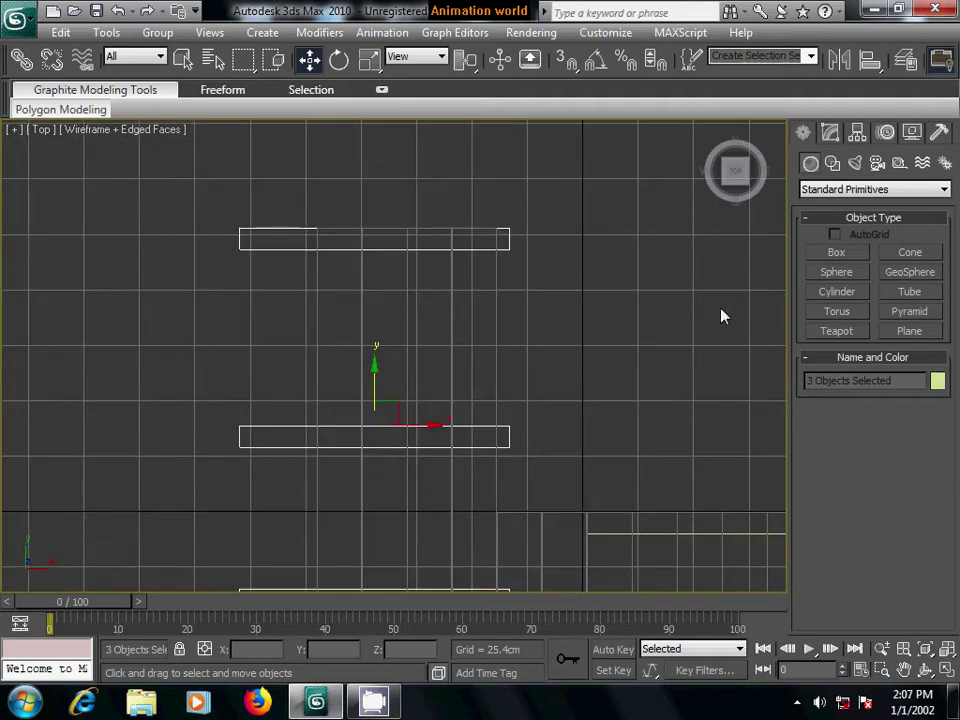
- Select the top copied board Box31 and attach the other two copied boards to it
left_click(631, 270)
left_click(510, 246)
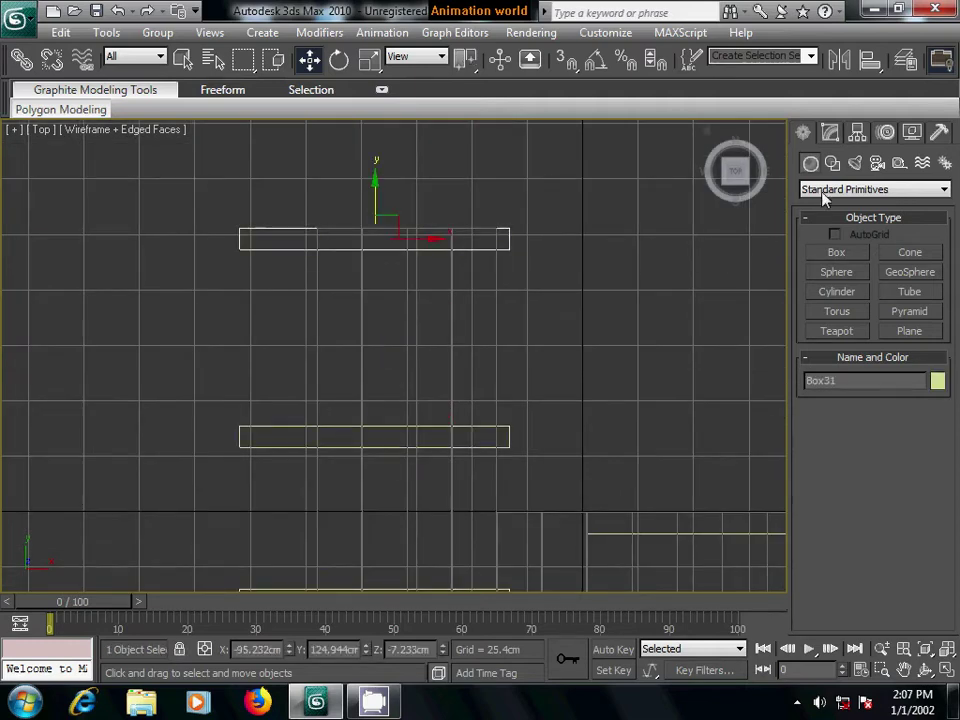
left_click(830, 132)
left_click_drag(820, 565, 838, 334)
left_click(828, 537)
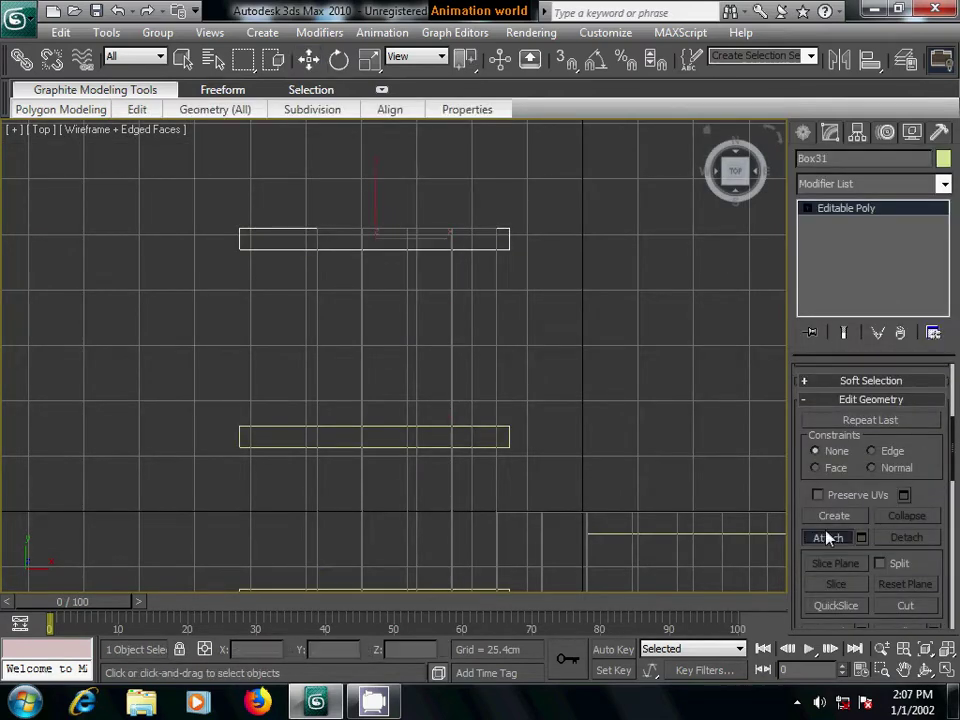
middle_click_drag(544, 514, 566, 364)
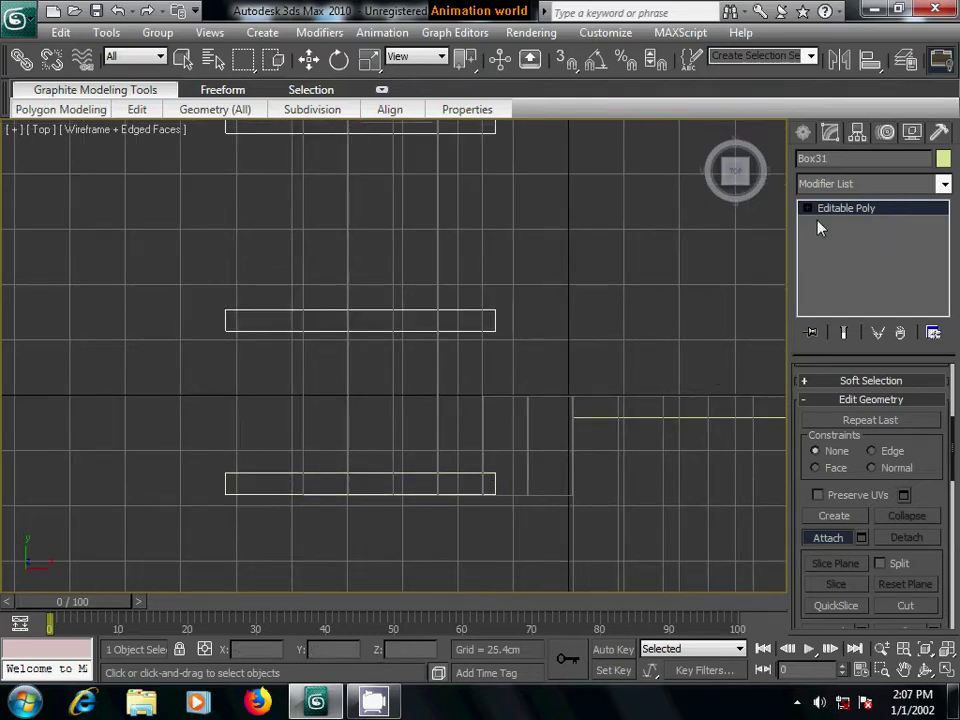
- At Vertex level, move the boards' left-end vertices rightward to shorten them
left_click(807, 208)
left_click(840, 223)
middle_click_drag(400, 362, 486, 379)
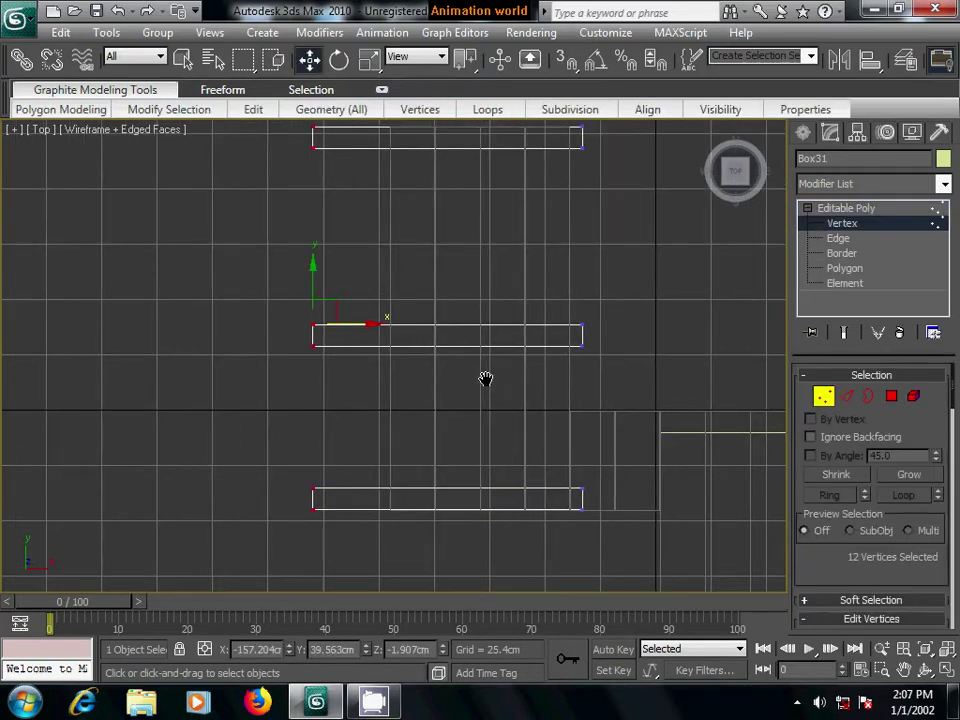
scroll(389, 389, "down", 2)
left_click_drag(287, 184, 381, 510)
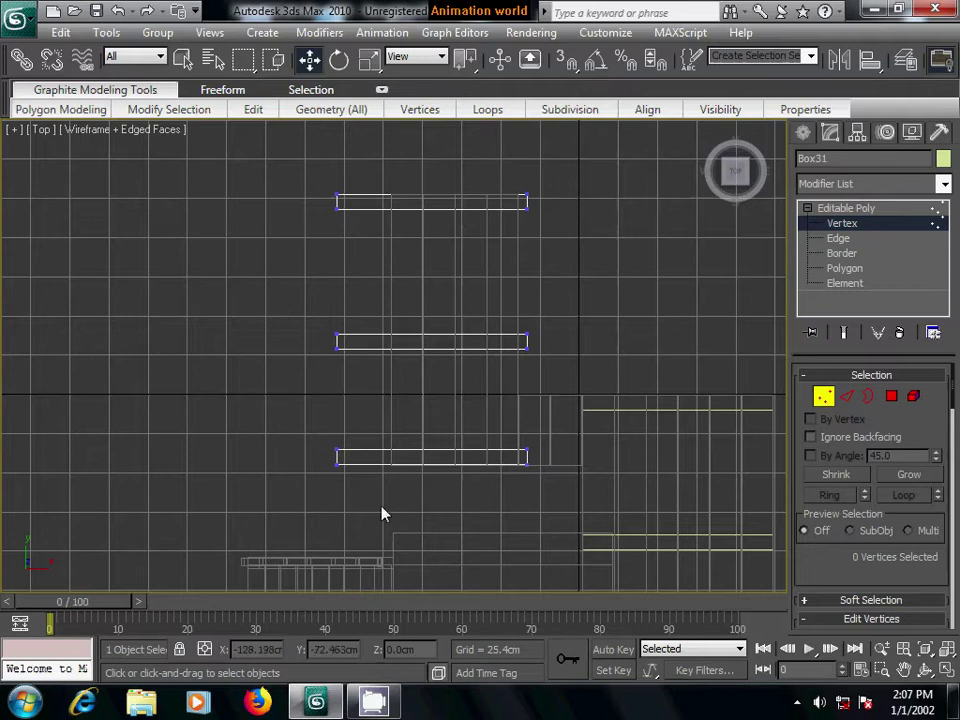
left_click_drag(404, 334, 450, 340)
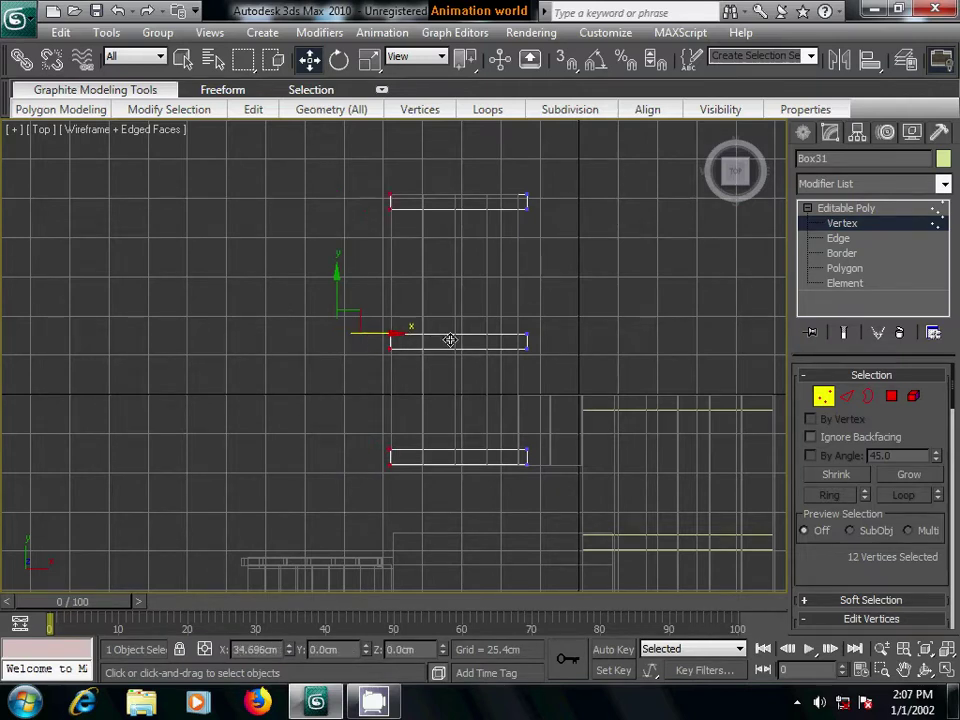
- Pull the boards' right-end vertices slightly left and nudge the left ends to fit the slab
left_click_drag(518, 188, 585, 505)
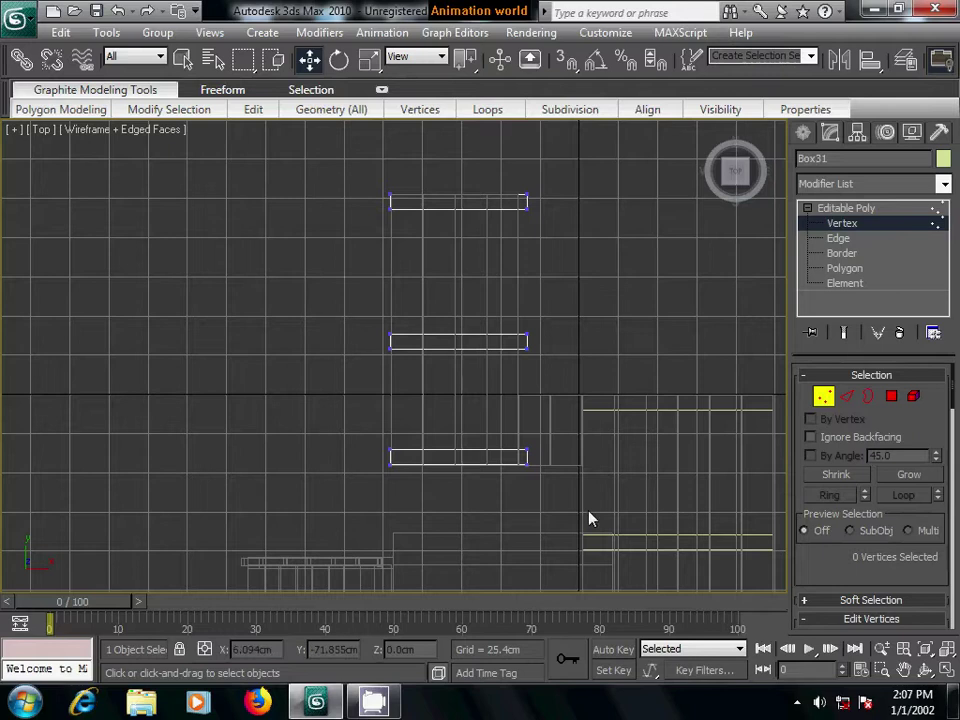
mouse_move(585, 505)
middle_mouse_down()
mouse_move(565, 456)
mouse_move(591, 445)
middle_mouse_up()
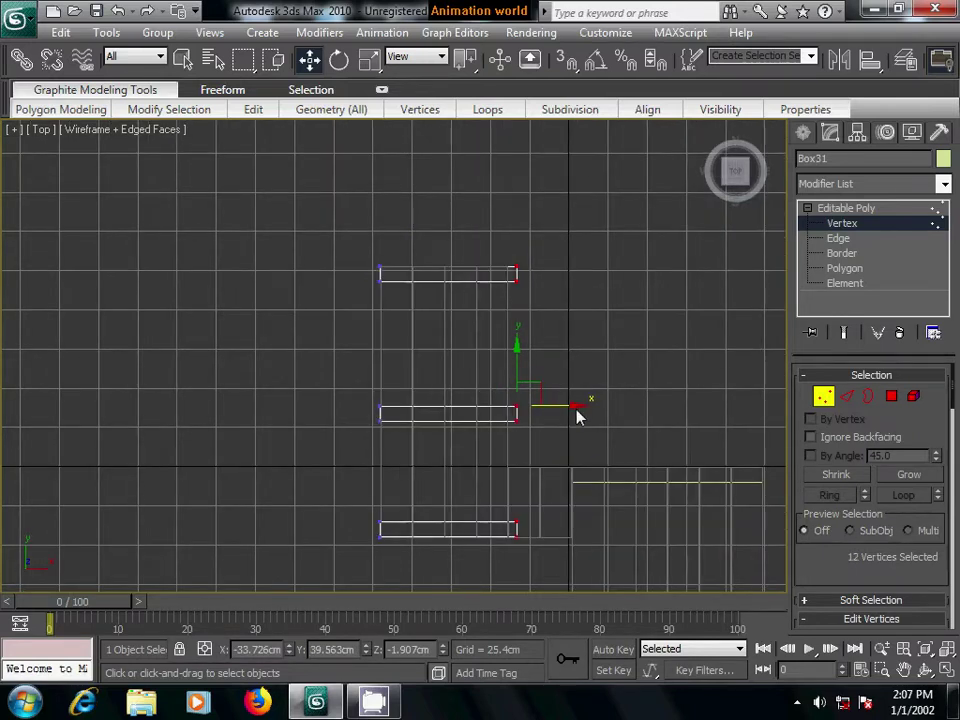
left_click_drag(570, 405, 566, 405)
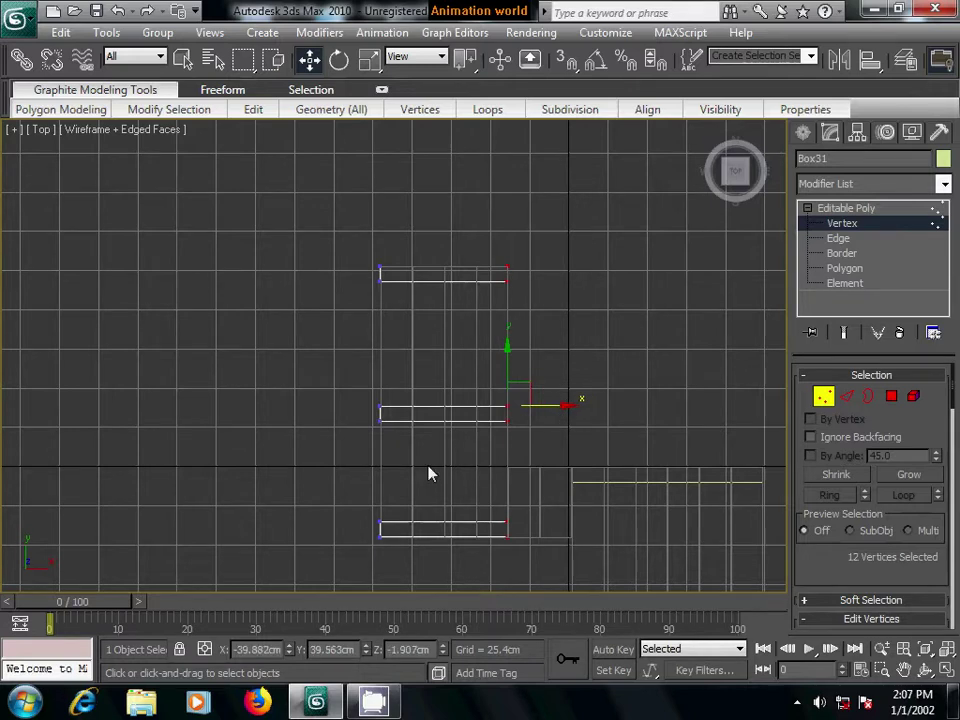
scroll(461, 466, "up", 2)
scroll(461, 466, "up", 2)
scroll(461, 466, "down", 4)
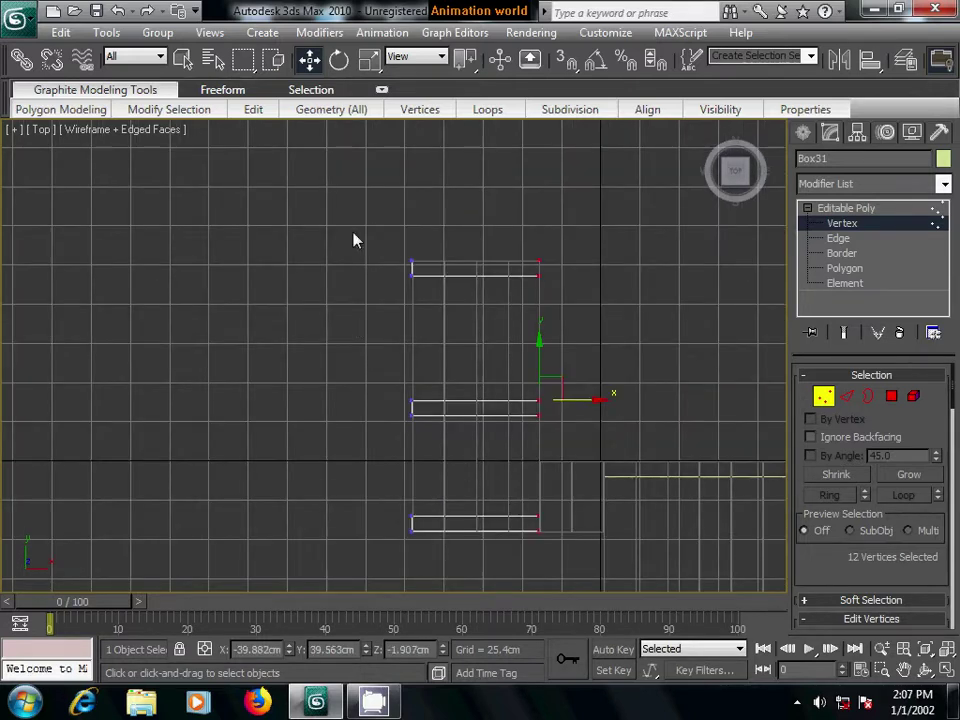
scroll(515, 532, "up", 2)
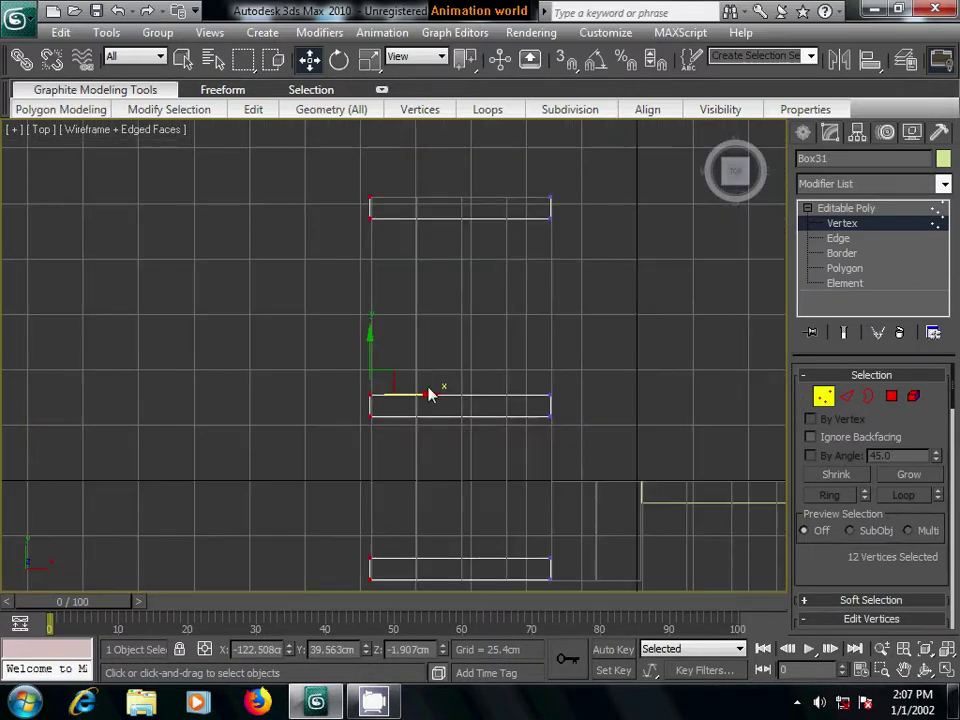
left_click_drag(425, 394, 427, 394)
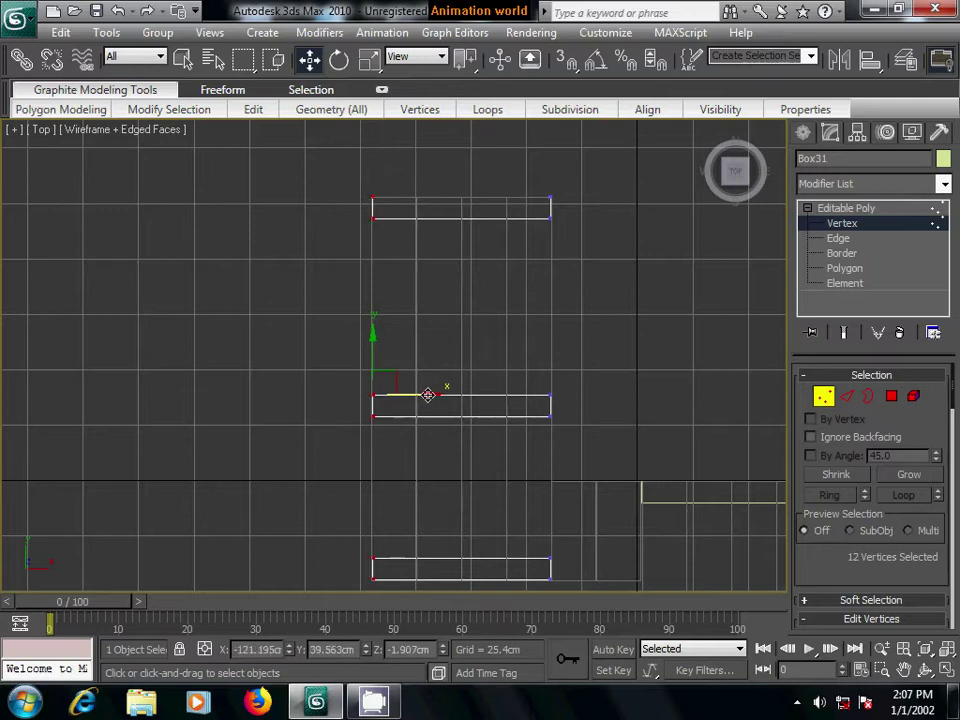
left_click(630, 376)
- Leave Vertex level and raise the green edge board slightly in the Front view
key("p")
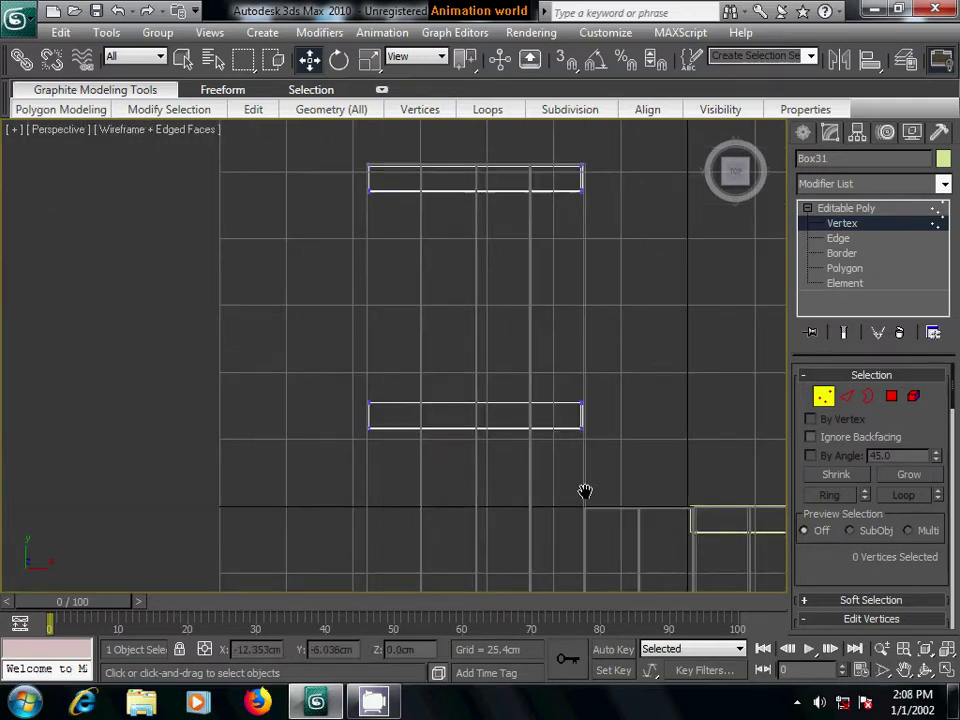
scroll(585, 493, "down", 3)
key("F3")
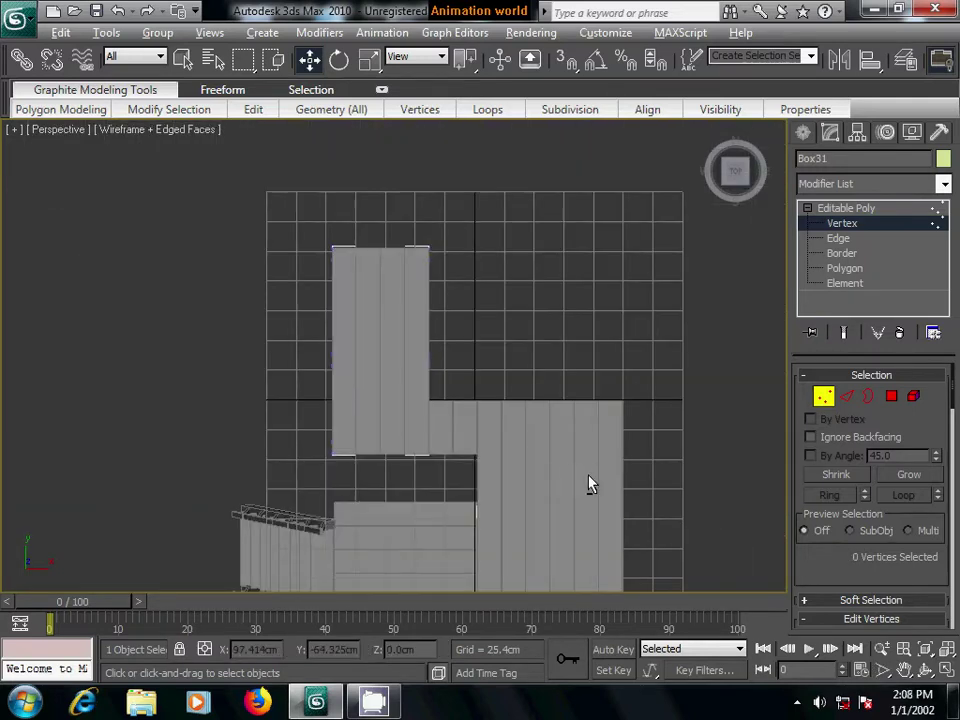
mouse_move(589, 482)
middle_mouse_down("alt")
mouse_move(515, 358)
mouse_move(512, 315)
mouse_move(495, 324)
mouse_move(470, 313)
middle_mouse_up("alt")
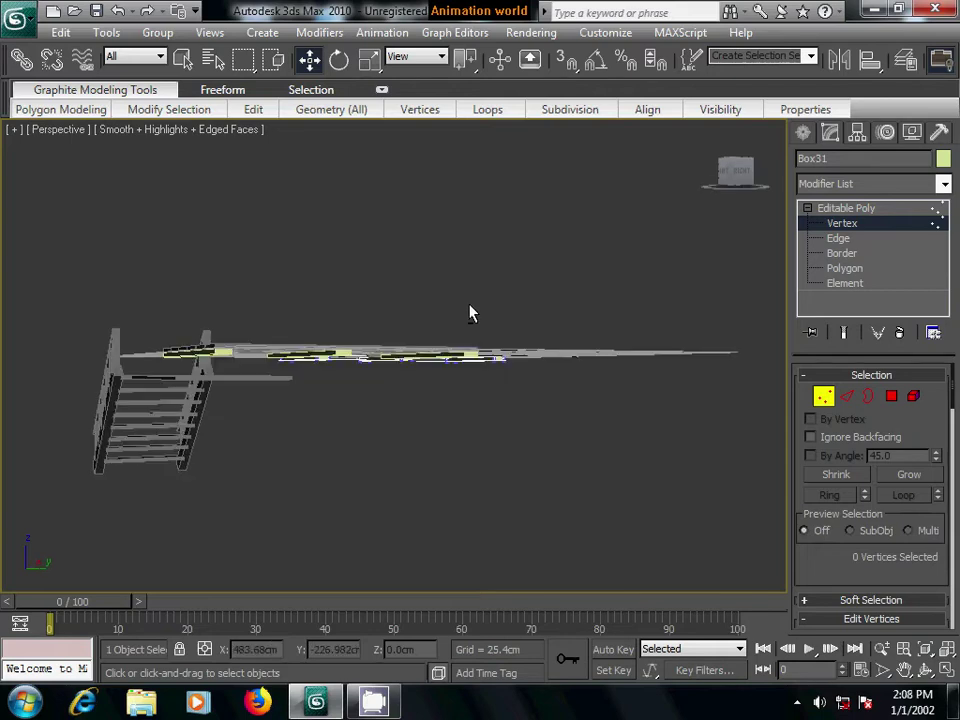
key("f")
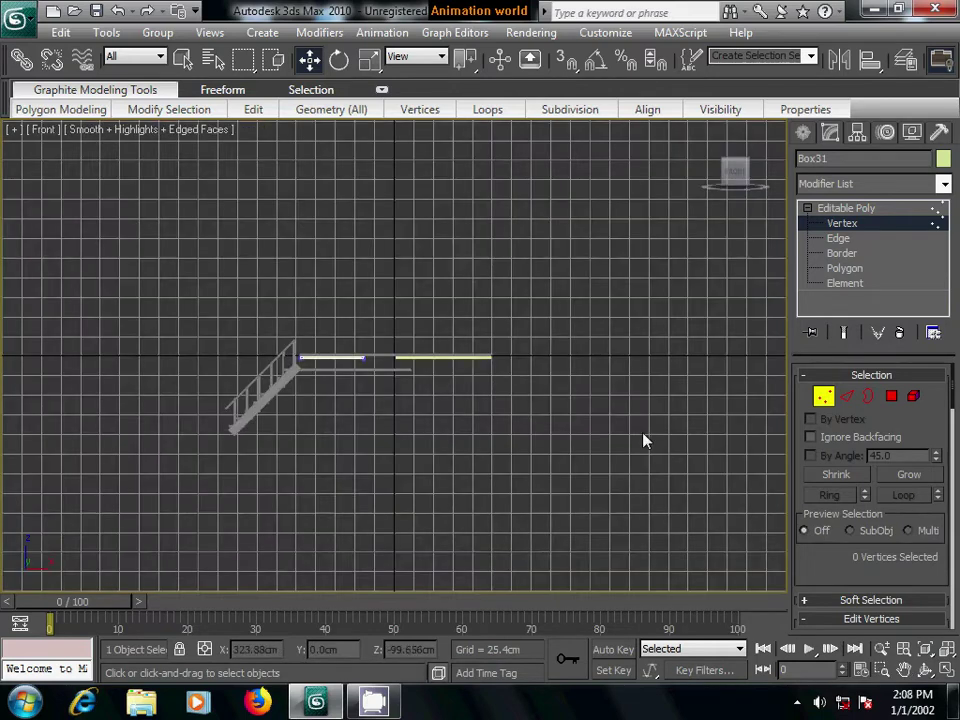
scroll(546, 450, "down", 1)
scroll(548, 450, "up", 5)
middle_click_drag(477, 444, 411, 444)
key("ctrl+b")
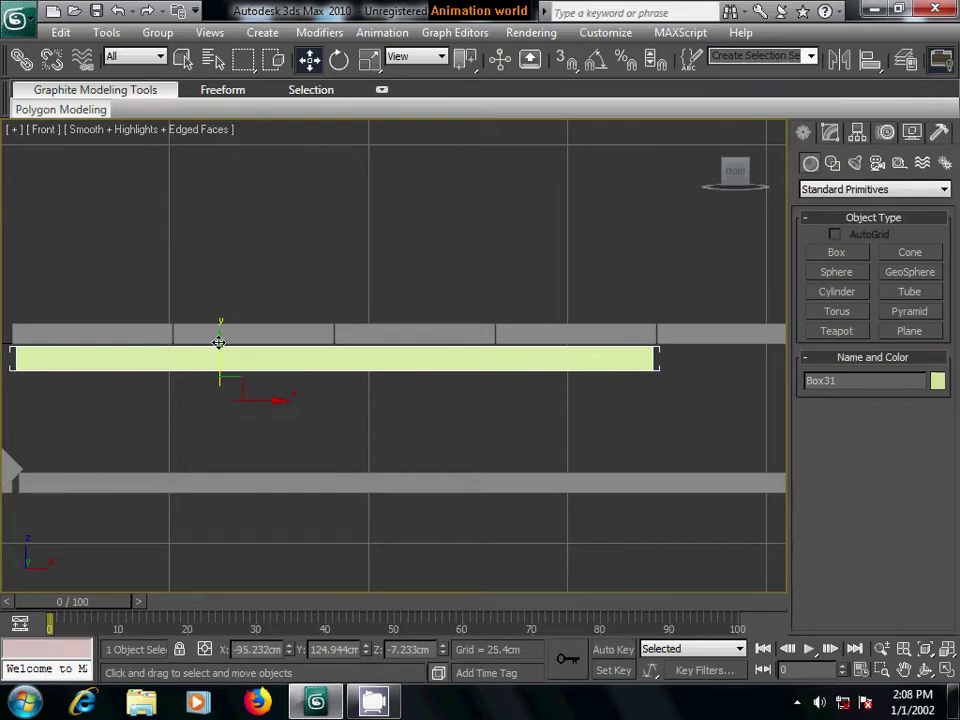
left_click_drag(218, 341, 218, 339)
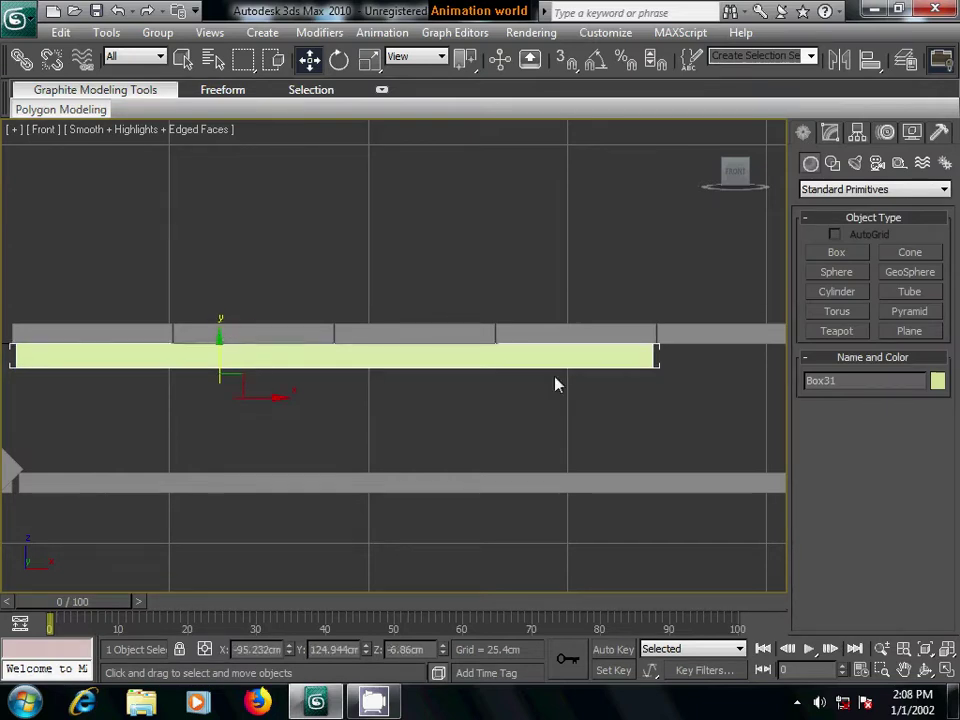
- Select all objects and raise them slightly in the Front view, then deselect
middle_click_drag(555, 383, 257, 362)
scroll(579, 398, "down", 2)
scroll(579, 398, "down", 3)
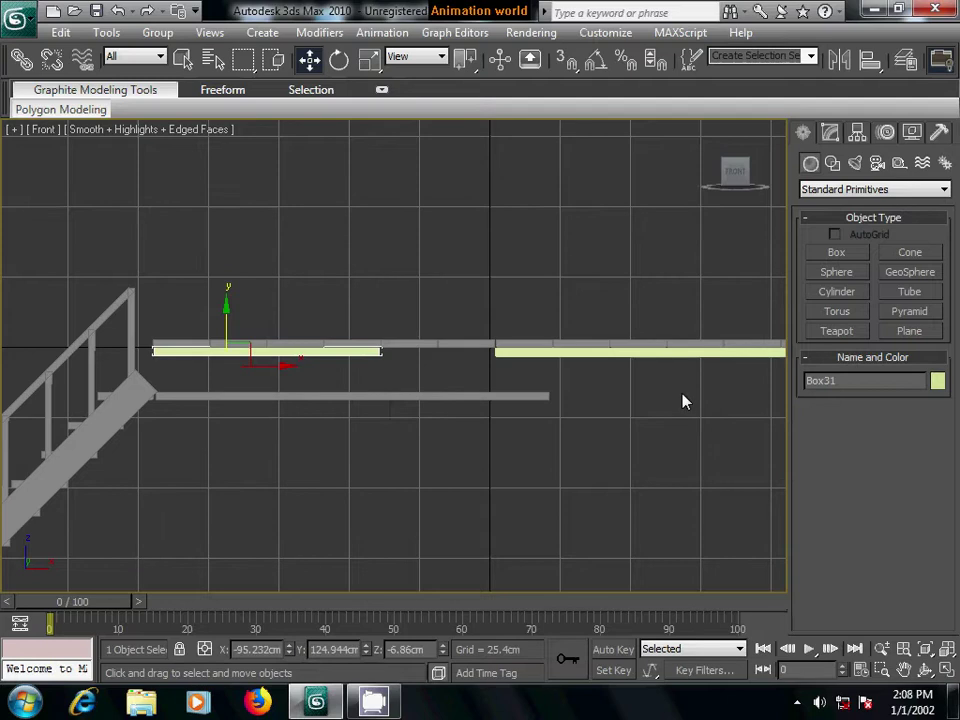
middle_click_drag(684, 401, 441, 384)
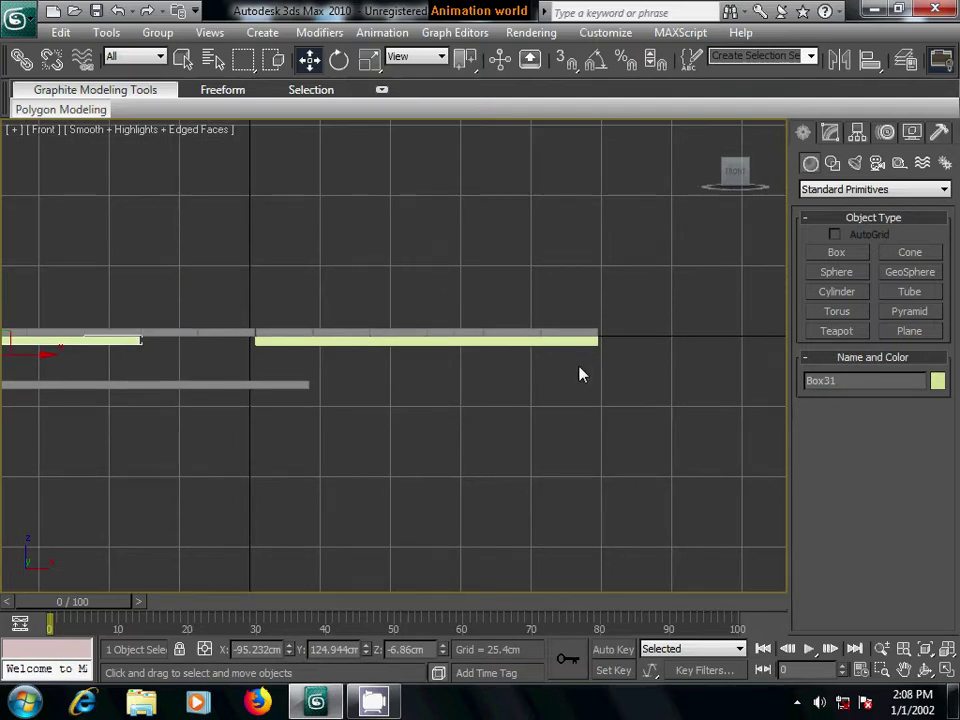
key("ctrl+a")
scroll(540, 456, "up", 2)
scroll(542, 450, "up", 4)
middle_click_drag(542, 450, 461, 353)
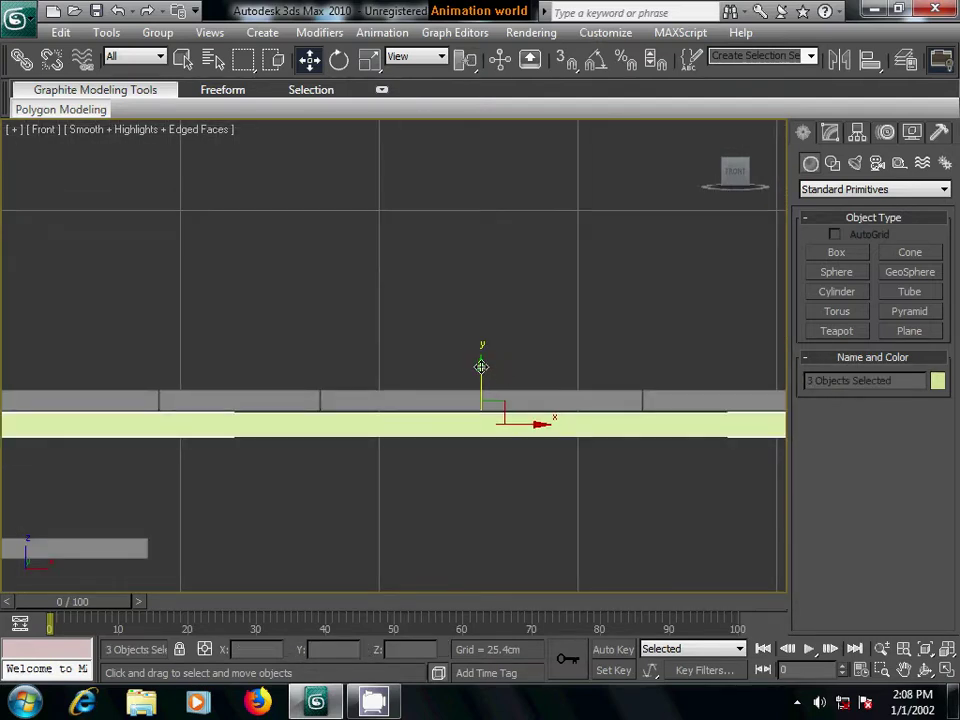
left_click_drag(481, 367, 480, 367)
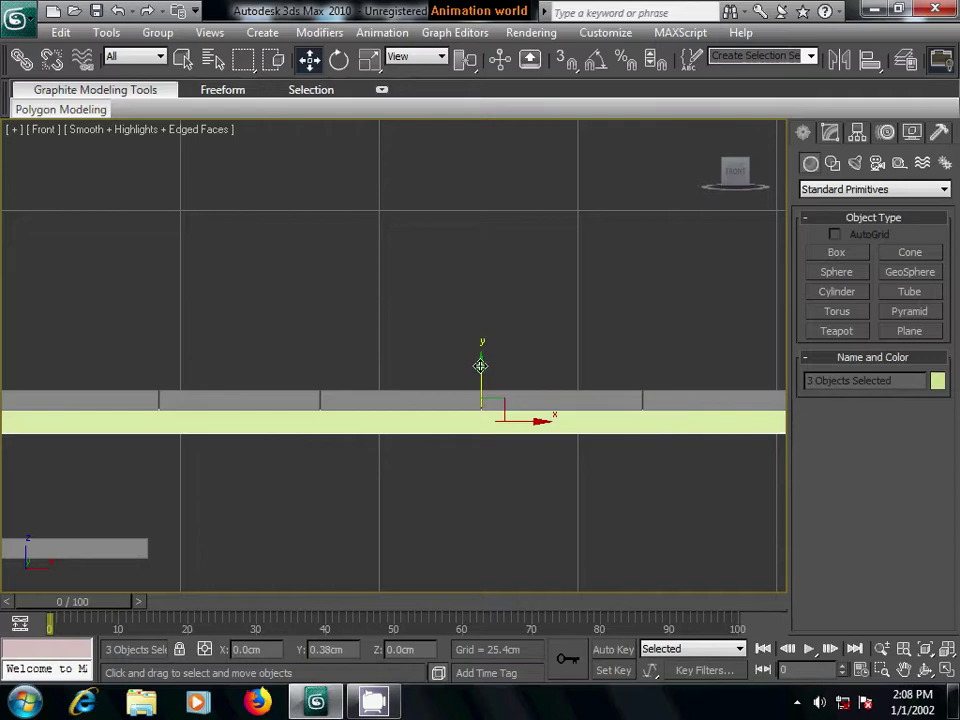
left_click(568, 349)
- Inspect the slabs and stairs in shaded Perspective view from above
key("p")
key("F3")
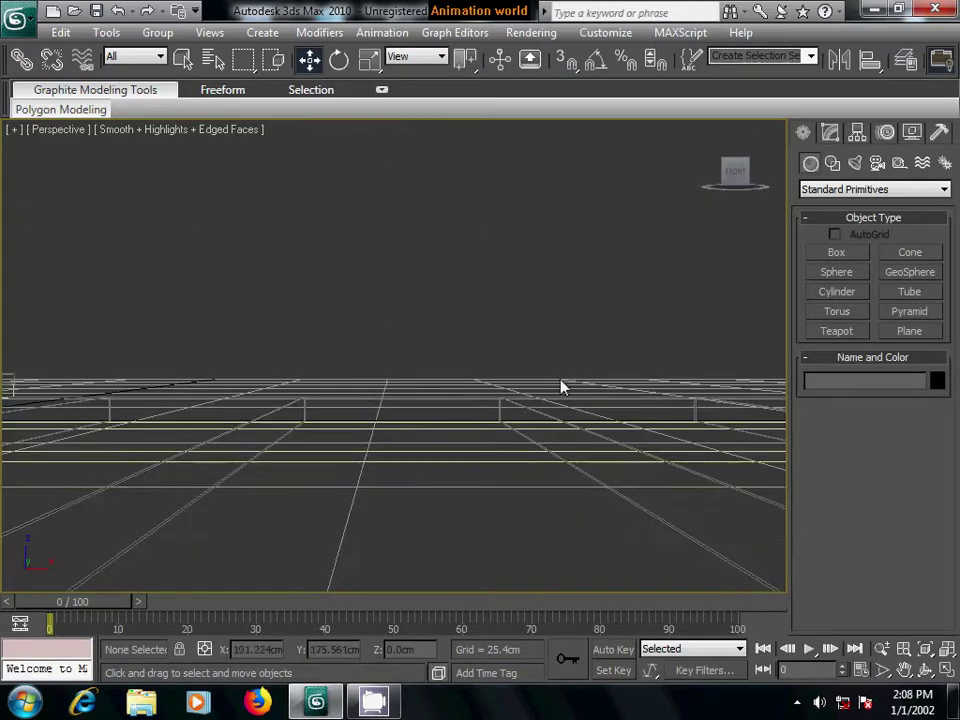
scroll(562, 386, "up", 2)
key("F3")
scroll(552, 398, "up", 3)
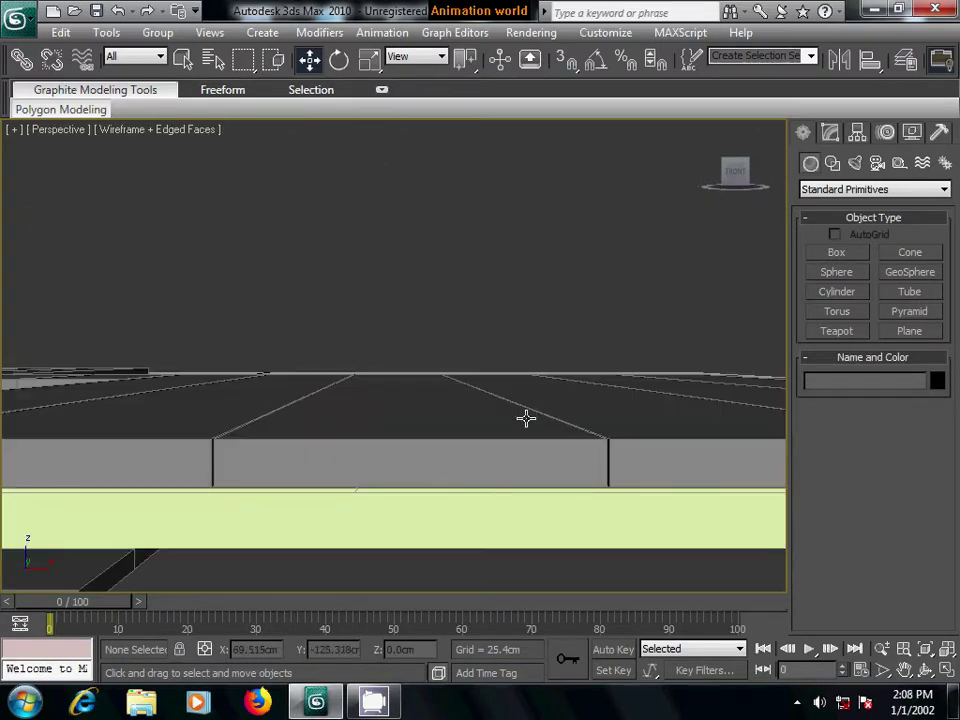
scroll(470, 415, "up", 2)
scroll(453, 418, "down", 3)
mouse_move(449, 413)
middle_mouse_down("alt")
mouse_move(520, 388)
mouse_move(430, 407)
mouse_move(470, 351)
mouse_move(639, 349)
mouse_move(577, 370)
middle_mouse_up("alt")
scroll(514, 358, "up", 2)
scroll(429, 369, "up", 2)
scroll(577, 370, "down", 3)
mouse_move(418, 326)
middle_mouse_down("alt")
mouse_move(534, 366)
mouse_move(566, 323)
middle_mouse_up("alt")
- Clone the Box07 strip as a copy beside it
left_click(565, 303)
mouse_move(703, 364)
middle_mouse_down("alt")
mouse_move(551, 405)
mouse_move(578, 388)
middle_mouse_up("alt")
left_click_drag(574, 366, 360, 356, "shift")
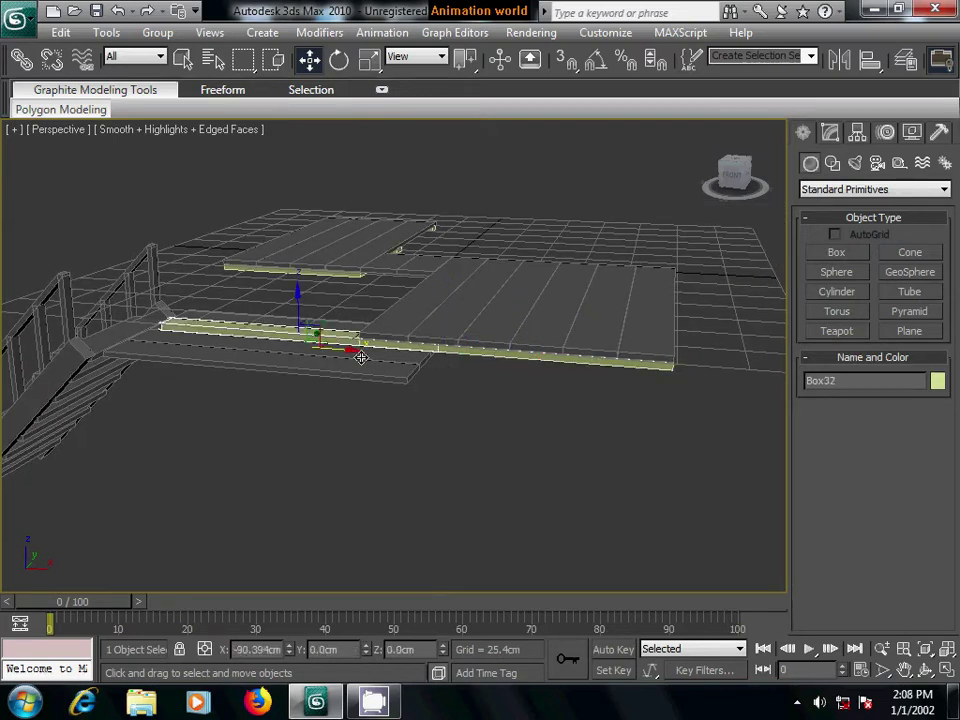
left_click(481, 429)
- Rotate the copied plank 90° about Z so it lies crosswise
middle_click_drag(386, 424, 376, 270, "alt")
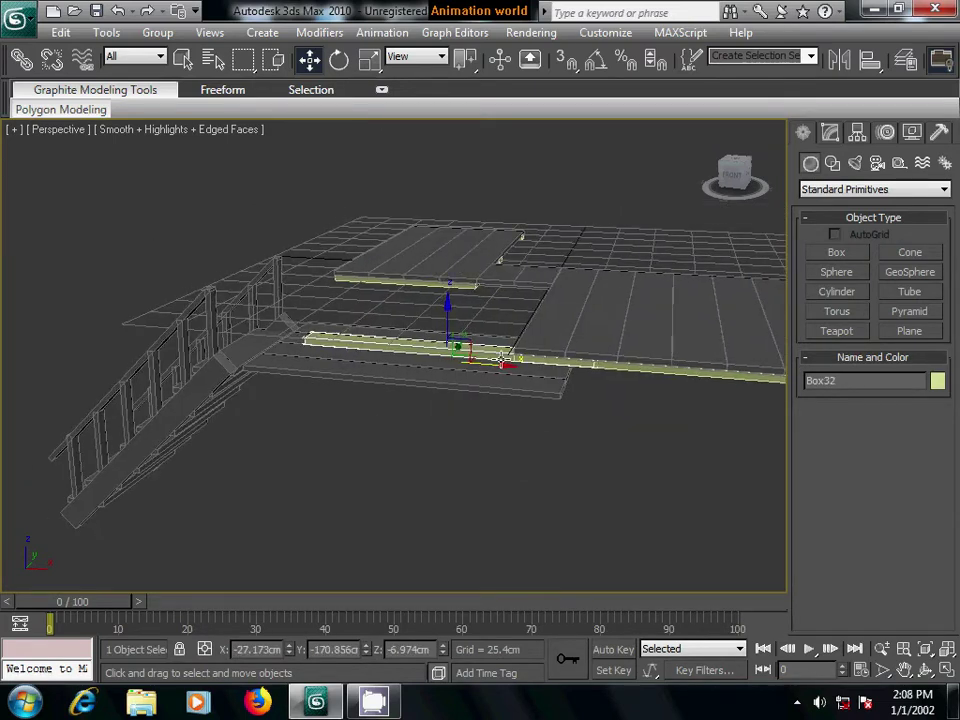
left_click(340, 62)
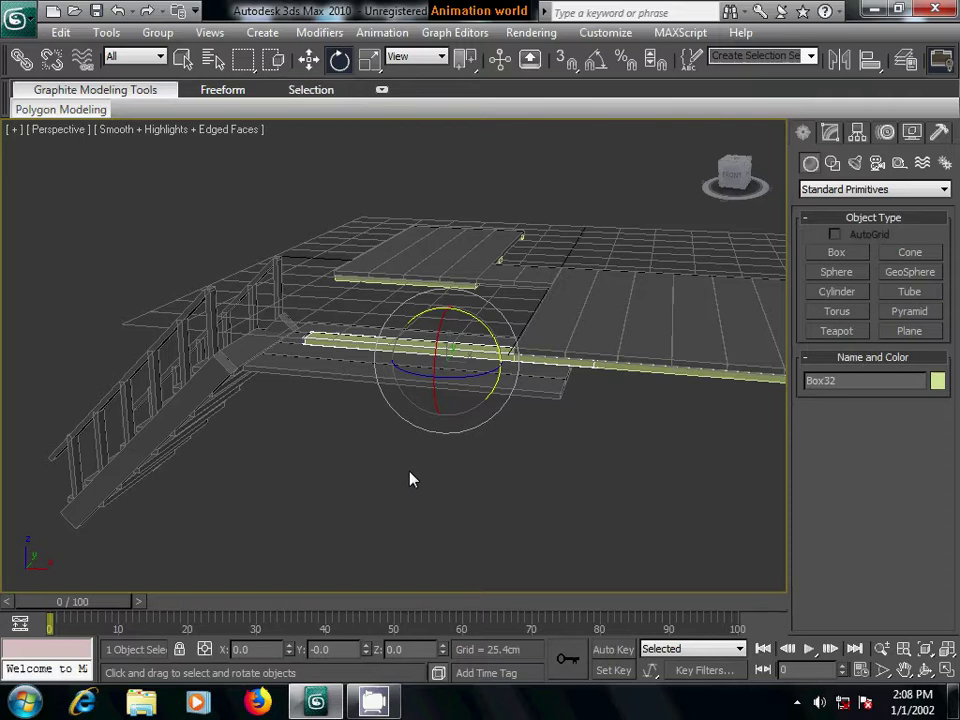
middle_click_drag(409, 478, 500, 471)
left_click_drag(525, 374, 497, 378)
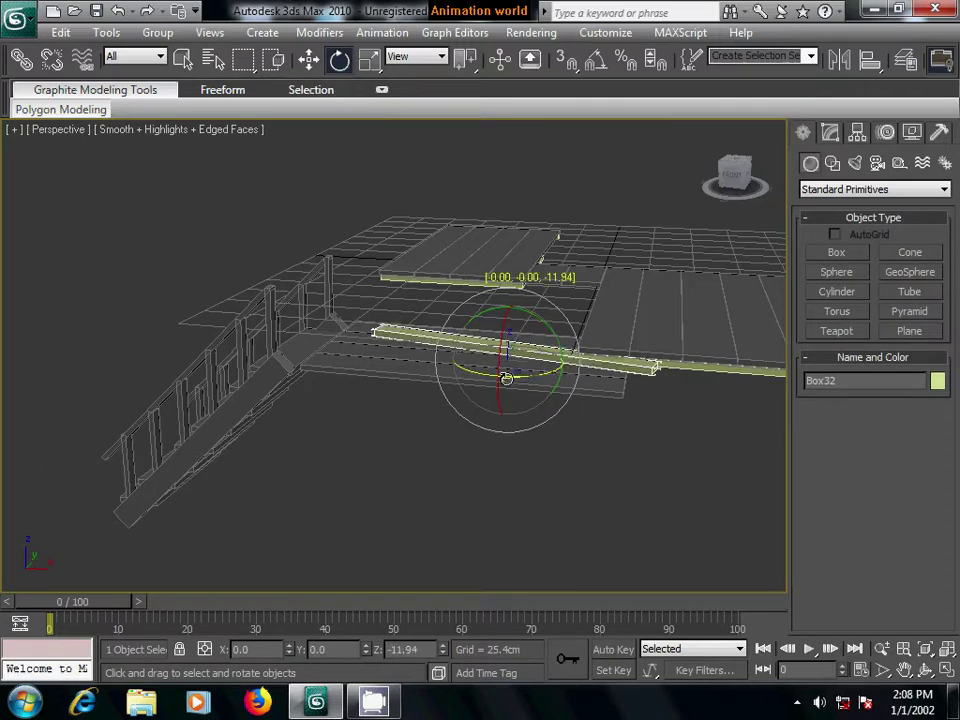
key("ctrl+z")
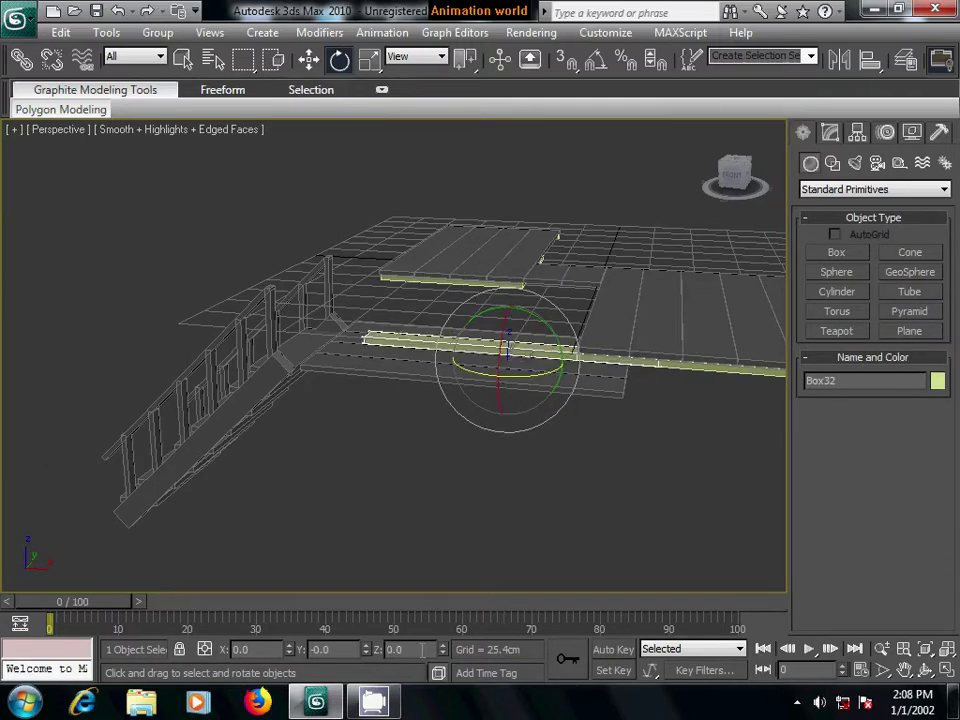
type("90")
key("Return")
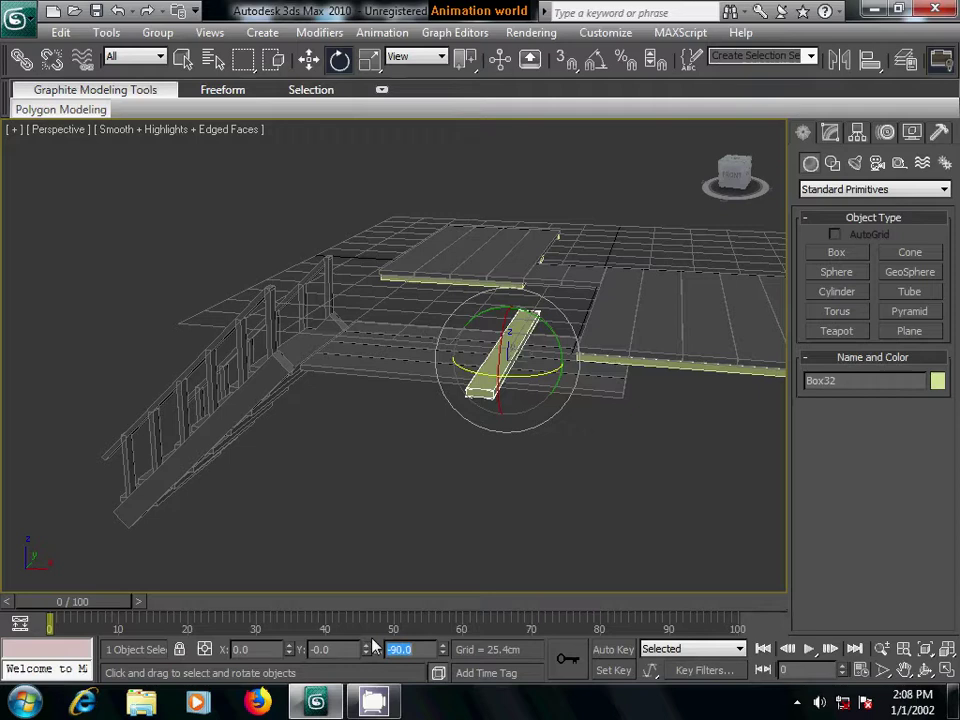
left_click(318, 60)
- In Top view, slide the crosswise plank so its end meets the slab edge
left_click(830, 134)
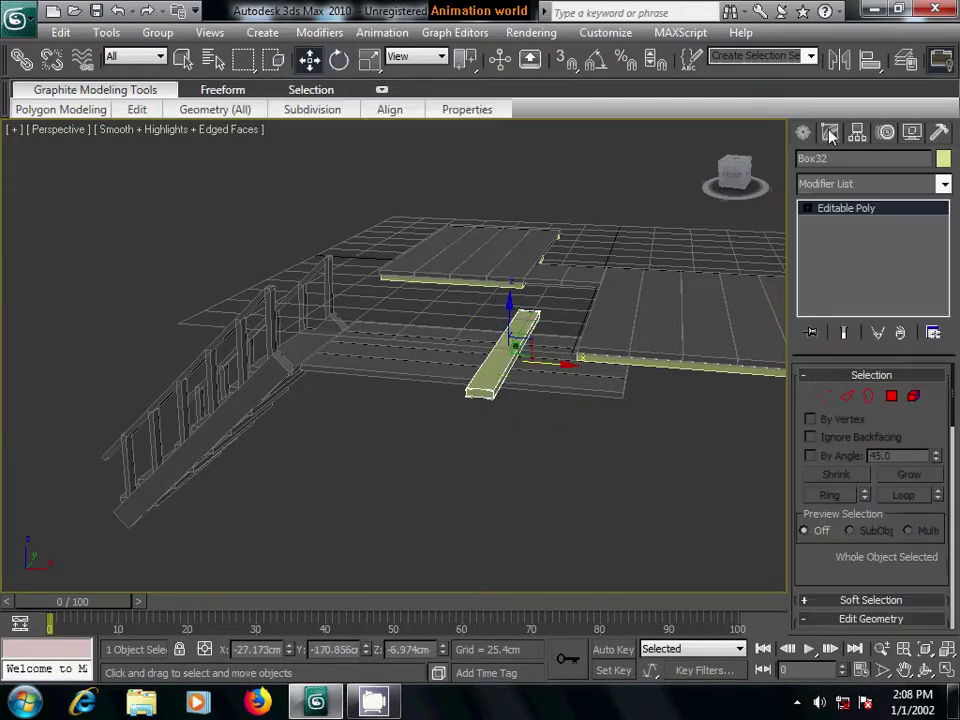
left_click(824, 396)
mouse_move(566, 459)
middle_mouse_down("alt")
mouse_move(533, 481)
mouse_move(302, 486)
mouse_move(350, 463)
middle_mouse_up("alt")
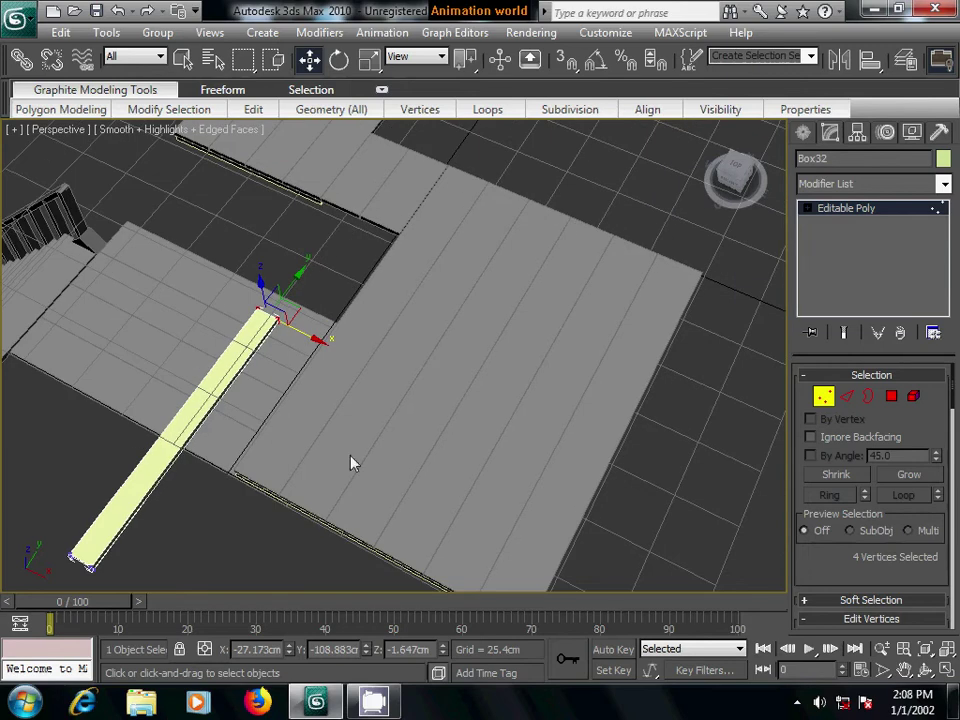
left_click(263, 473)
key("t")
mouse_move(189, 508)
middle_mouse_down()
mouse_move(421, 433)
mouse_move(411, 349)
middle_mouse_up()
scroll(421, 433, "up", 5)
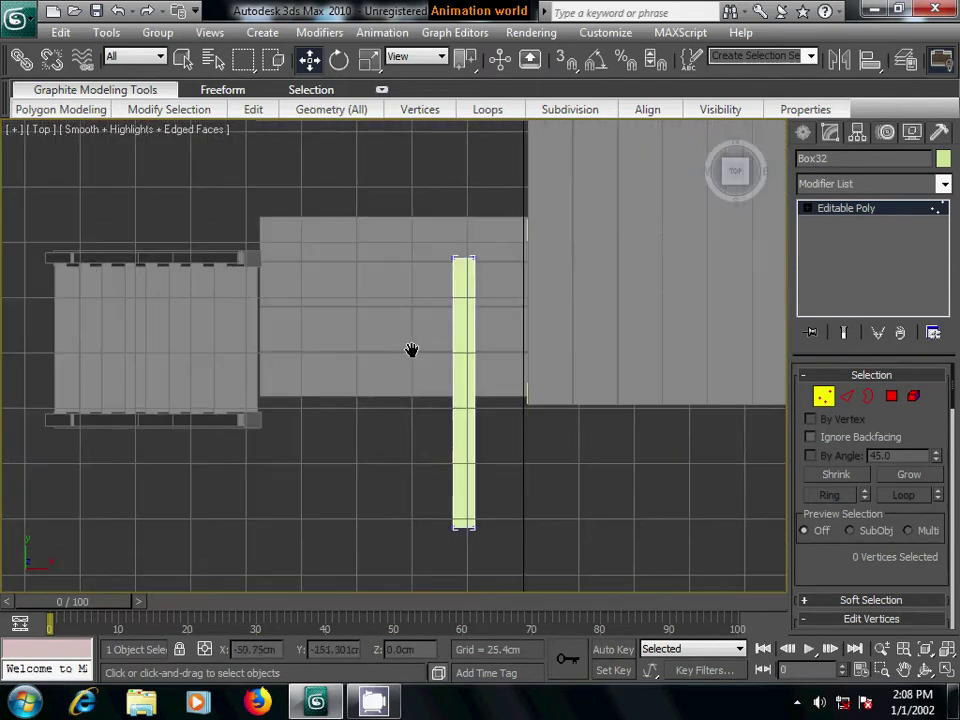
left_click(803, 132)
left_click_drag(460, 333, 462, 292)
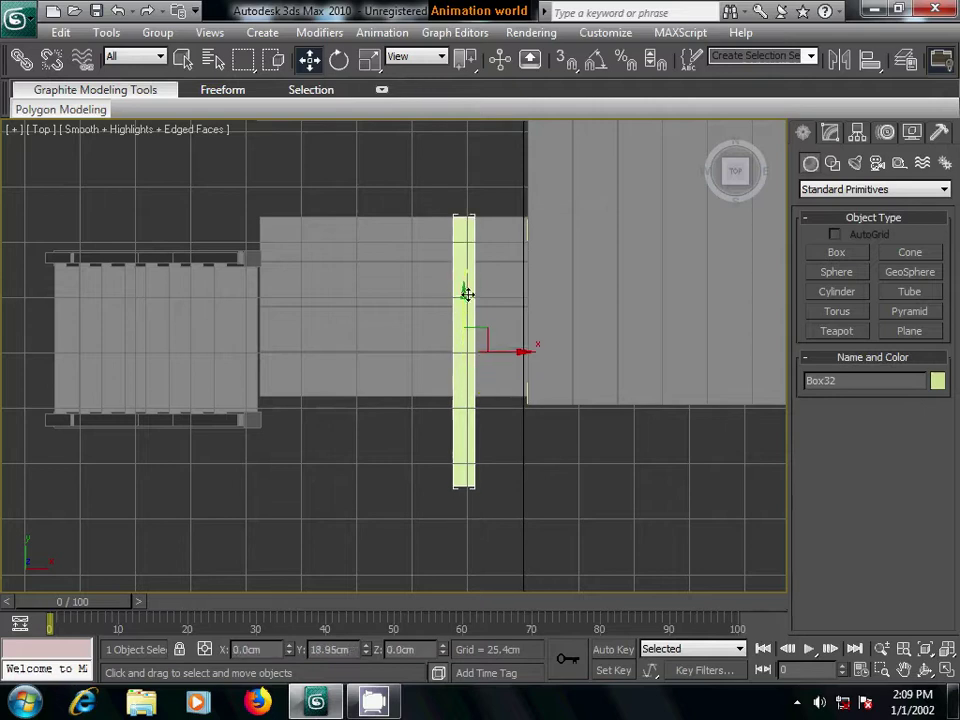
- Pull the plank's four bottom vertices up to shorten it to the slab's width
left_click(828, 141)
left_click(823, 396)
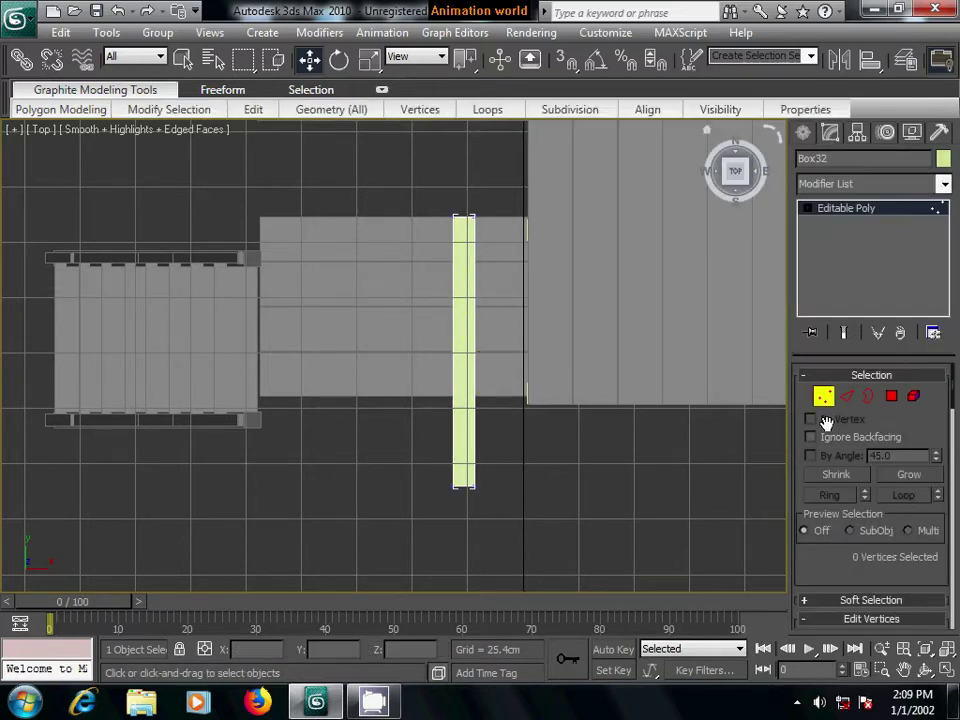
left_click_drag(427, 469, 520, 530)
left_click_drag(463, 430, 465, 341)
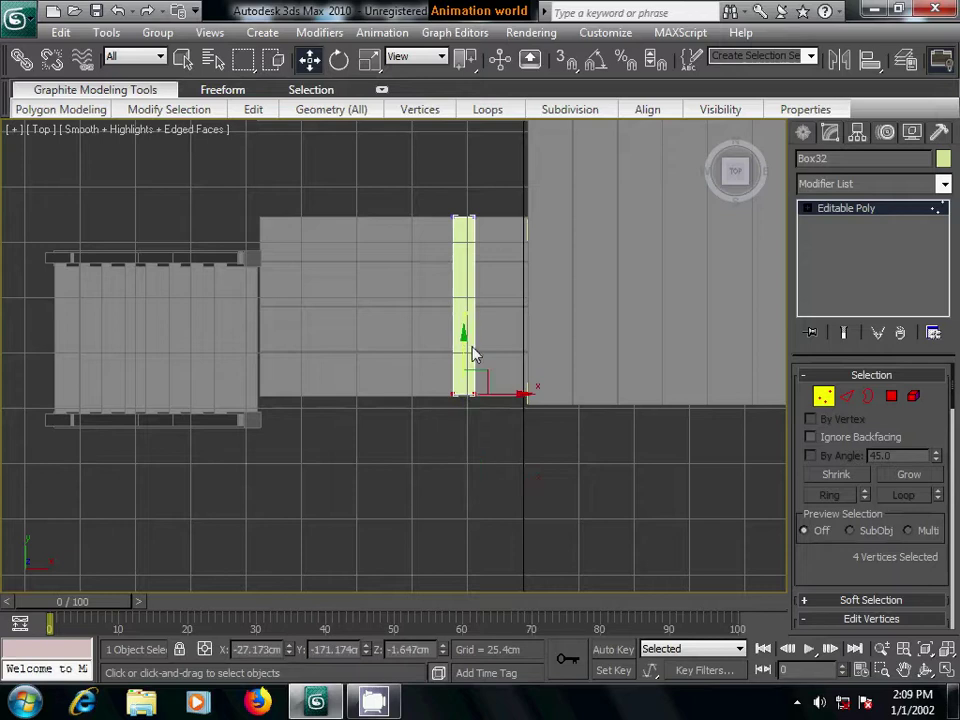
left_click(623, 471)
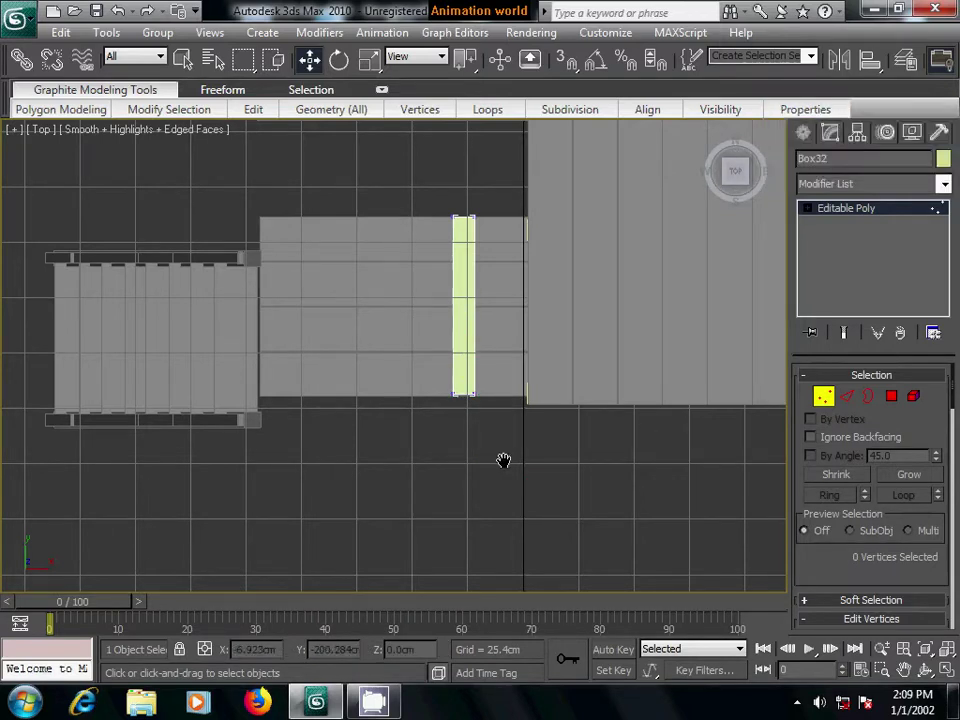
scroll(502, 468, "up", 2)
left_click(803, 132)
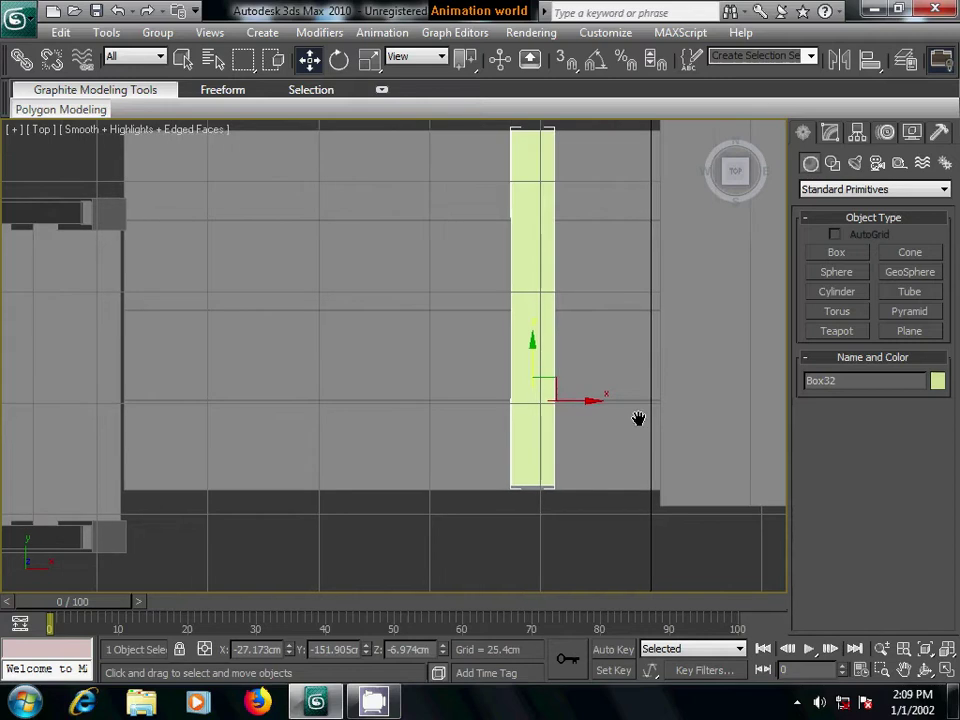
key("F3")
- Clone the crosswise plank Box32 along X as 2 copies
middle_click_drag(718, 420, 634, 428)
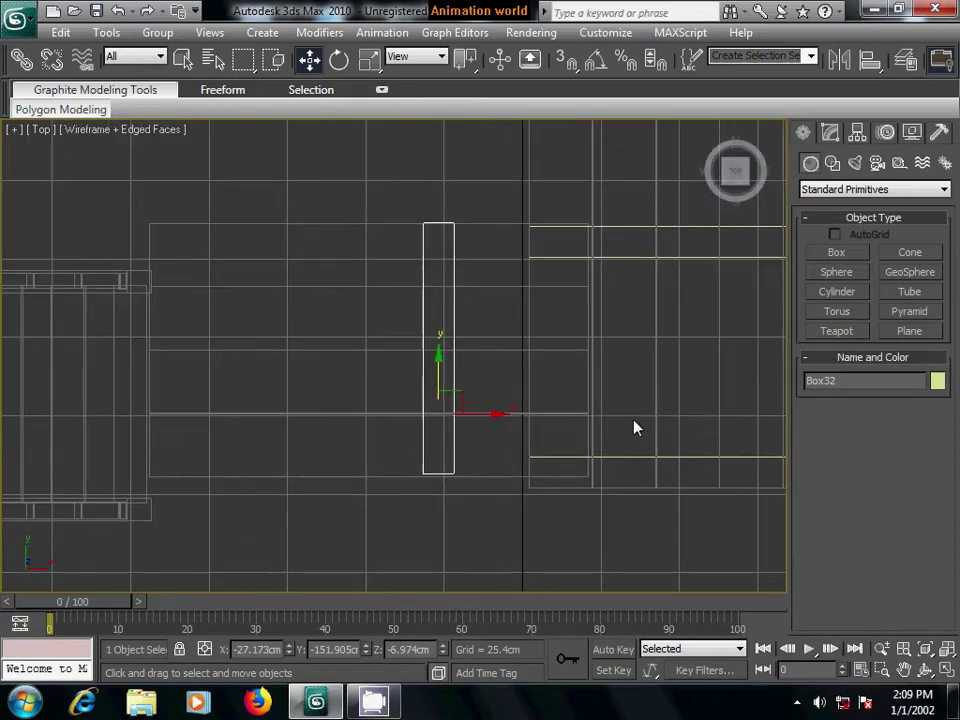
mouse_move(494, 416)
left_mouse_down()
mouse_move(628, 424)
mouse_move(466, 411)
left_mouse_up()
left_click(527, 358)
left_click(482, 429)
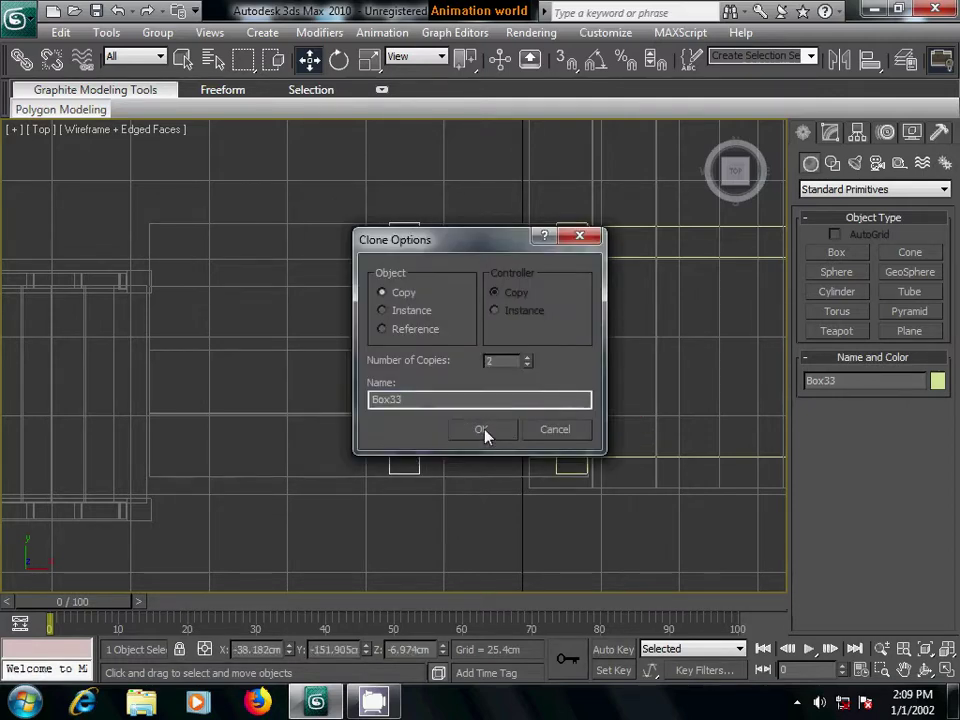
- Move the leftmost copy, Box34, to the slab's left edge
left_click(285, 413)
left_click(285, 413)
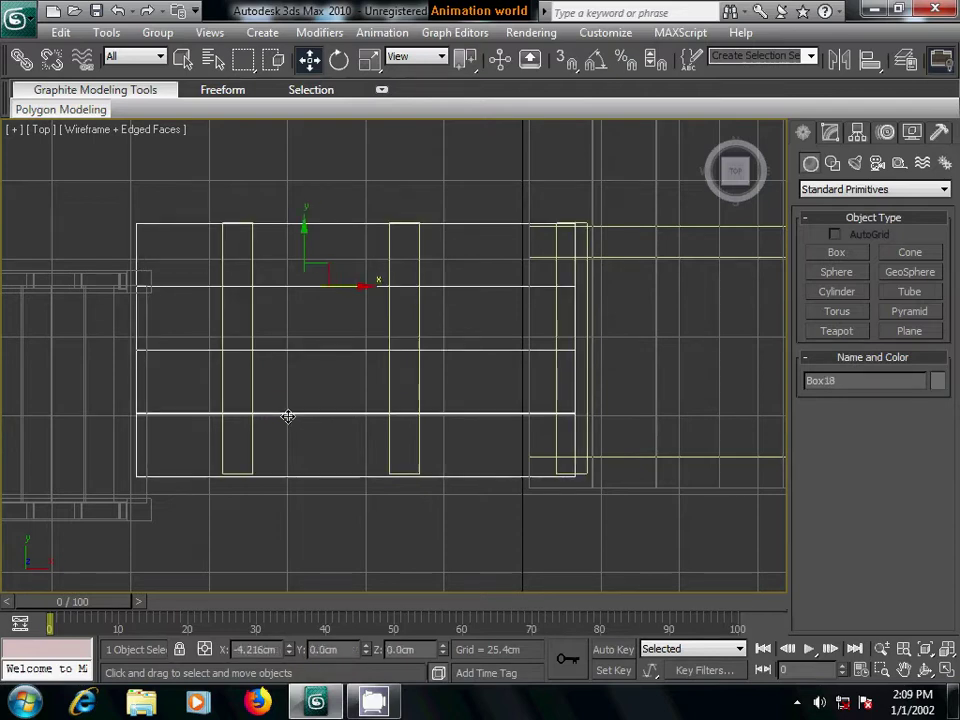
left_click(285, 413)
left_click(285, 413)
left_click(252, 440)
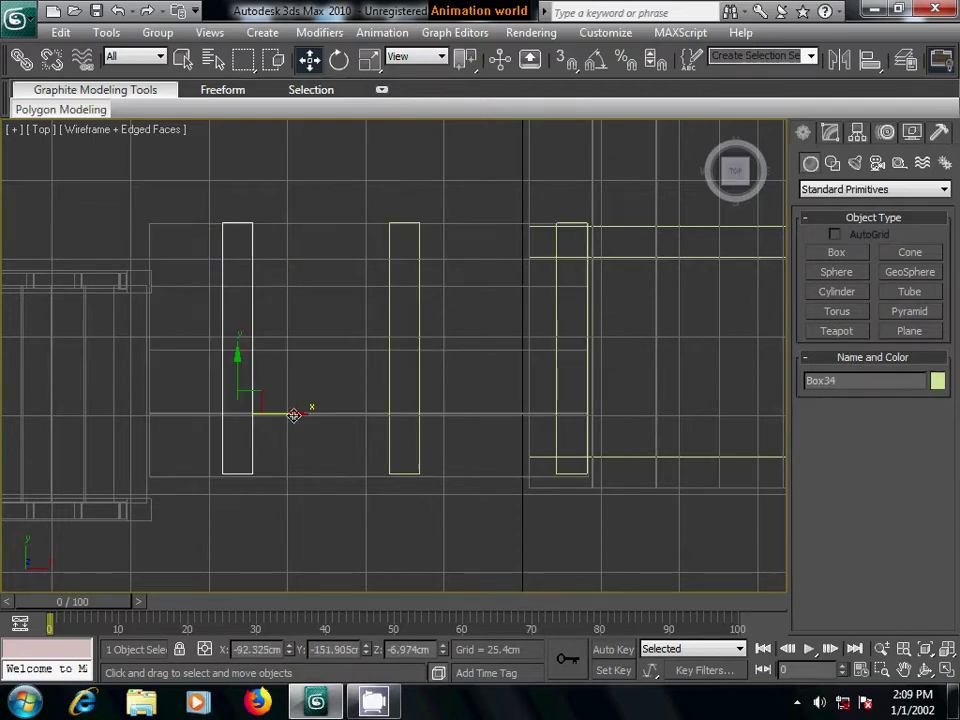
left_click_drag(295, 413, 222, 413)
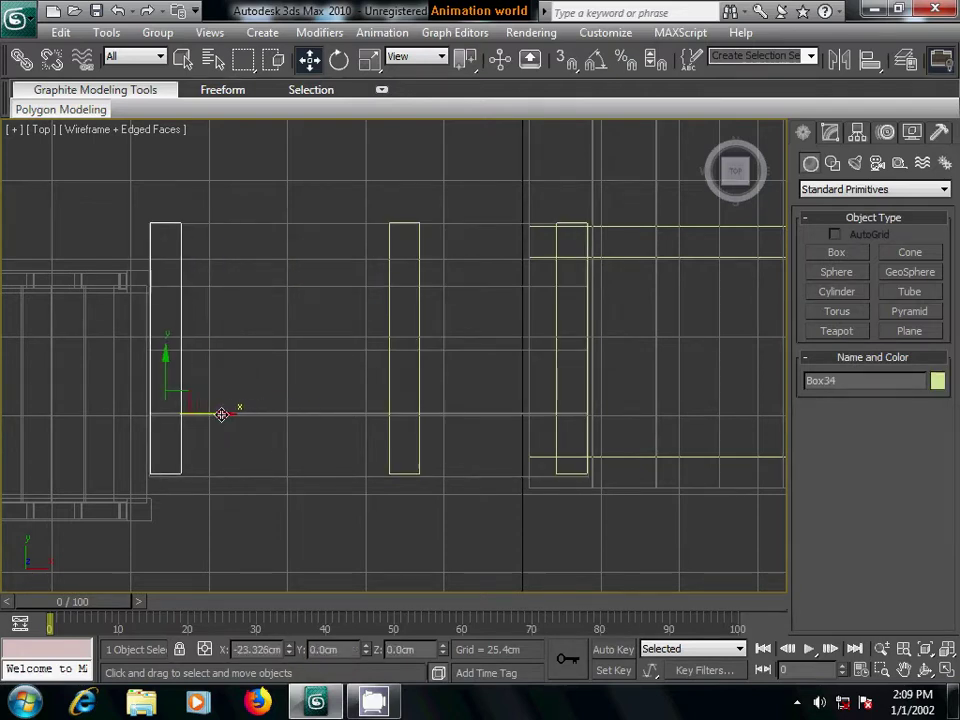
middle_click_drag(281, 425, 368, 441)
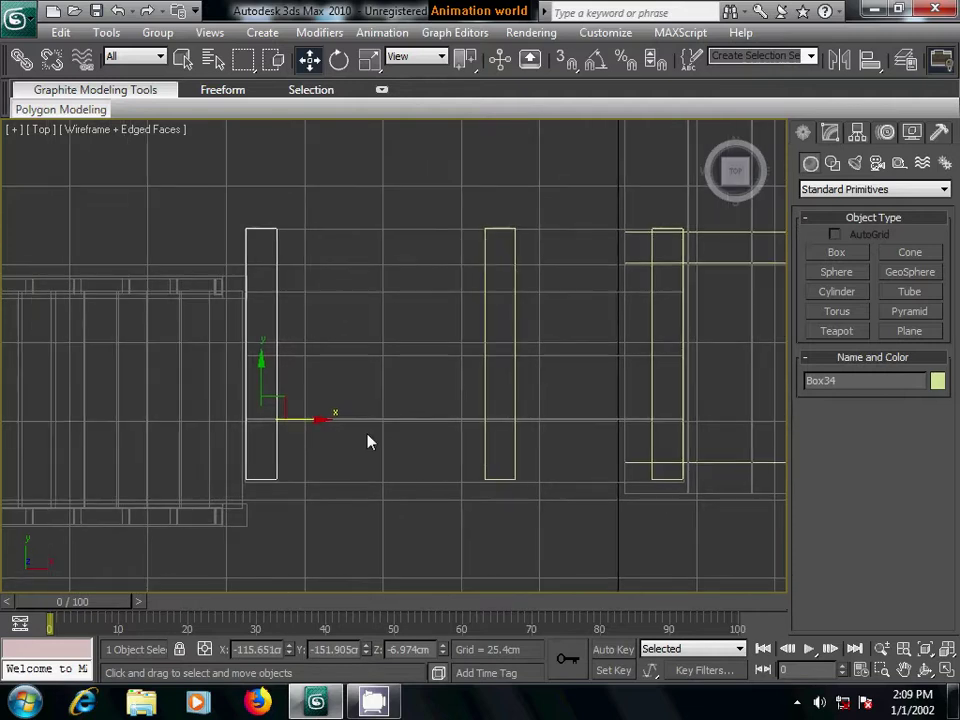
- Attach the middle plank to the left plank as a single editable poly
left_click(830, 132)
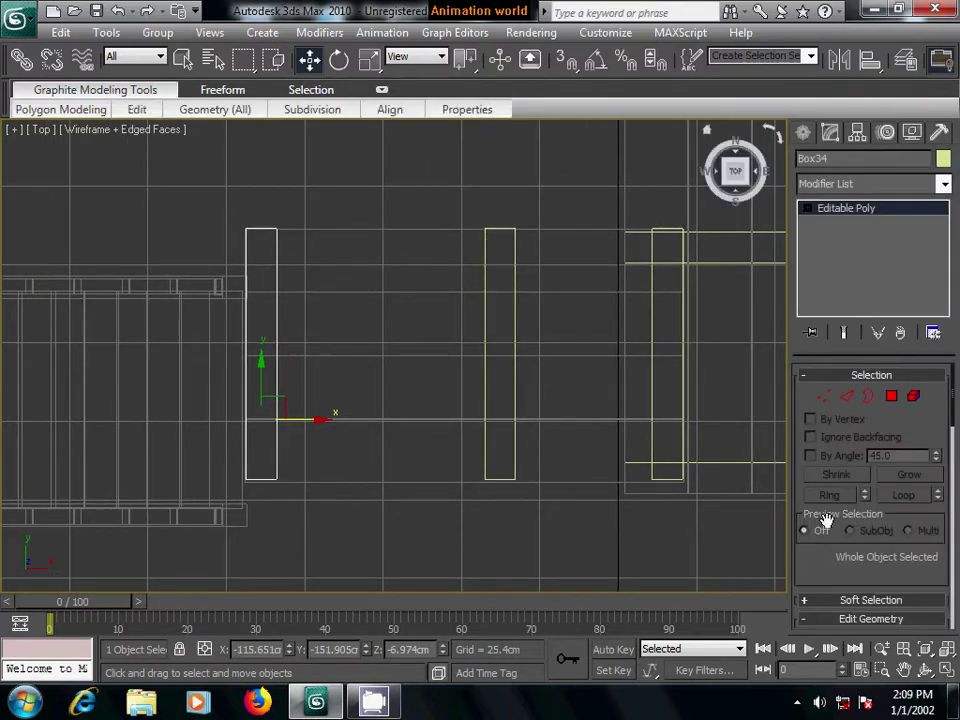
scroll(811, 390, "down", 3)
scroll(811, 390, "down", 3)
left_click(828, 535)
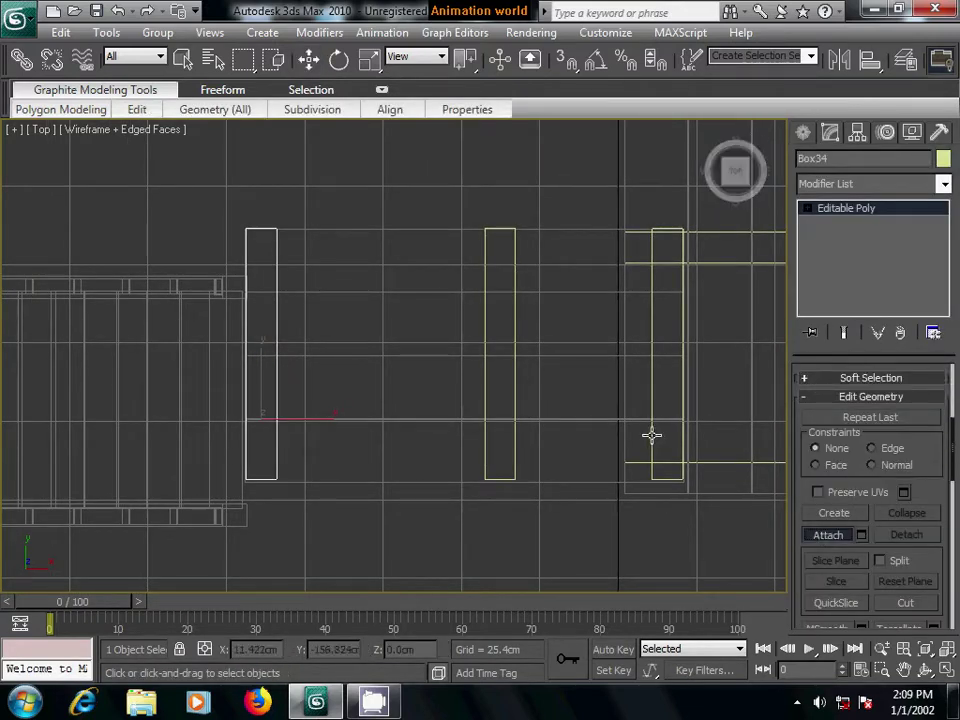
left_click(514, 450)
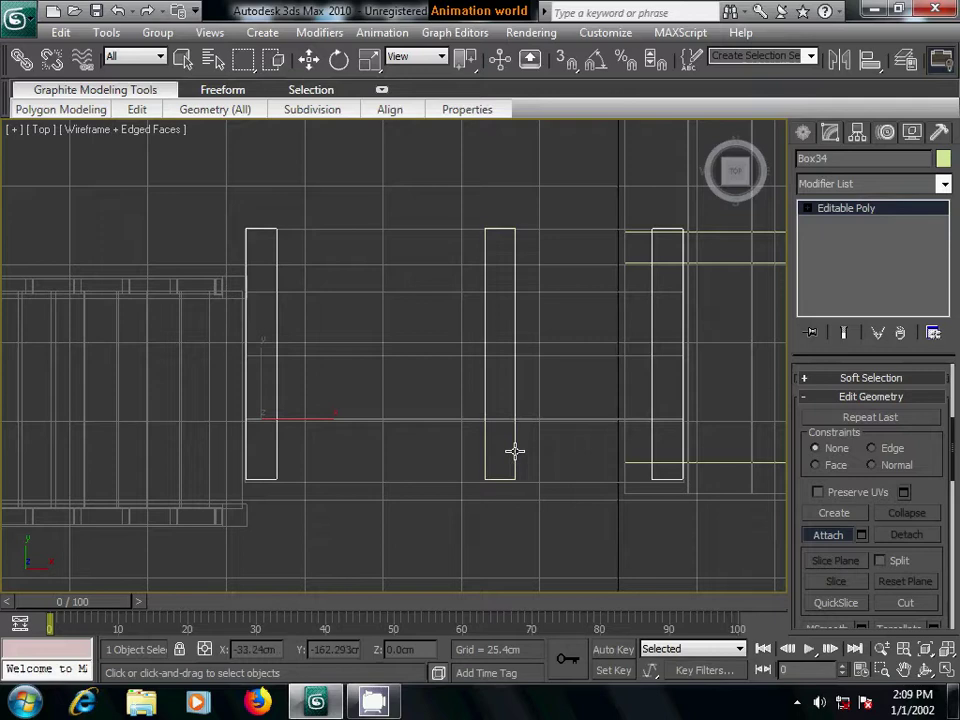
- In Vertex mode, pull the planks' bottom vertices down about 0.59 cm to meet the slab edge
left_click(808, 208)
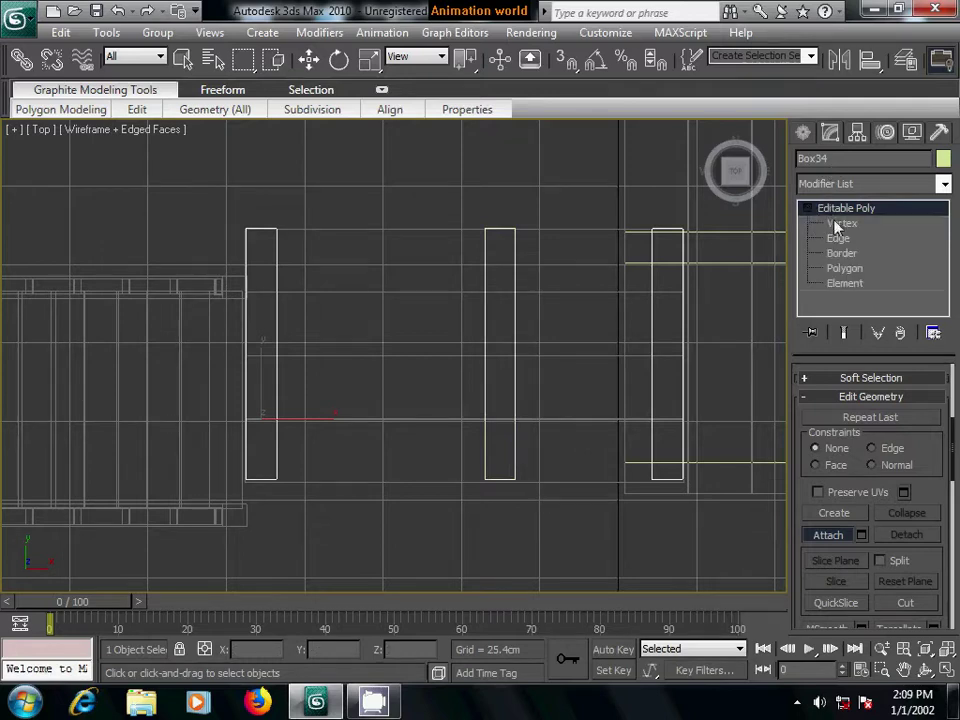
left_click(838, 226)
scroll(628, 281, "up", 1)
scroll(621, 306, "up", 1)
scroll(621, 306, "up", 1)
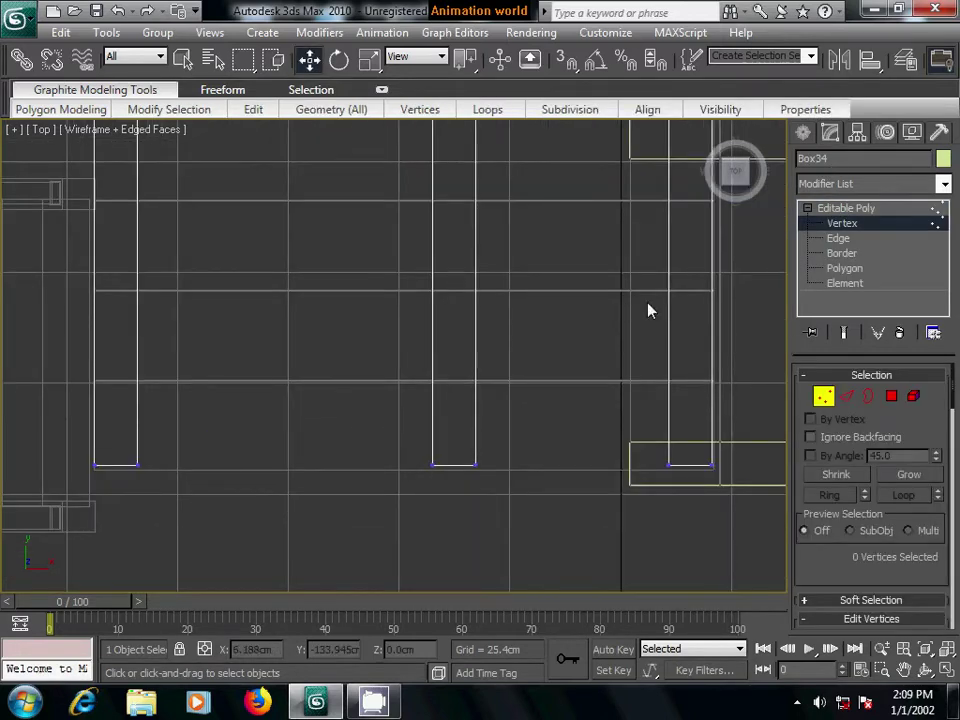
left_click_drag(66, 424, 750, 579)
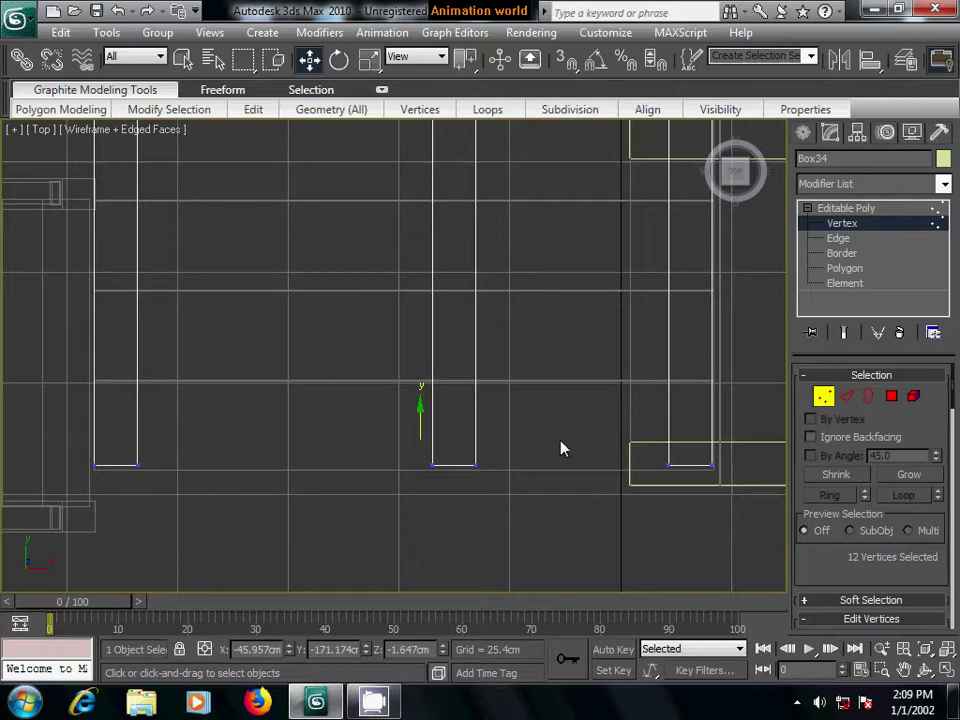
left_click_drag(420, 408, 420, 411)
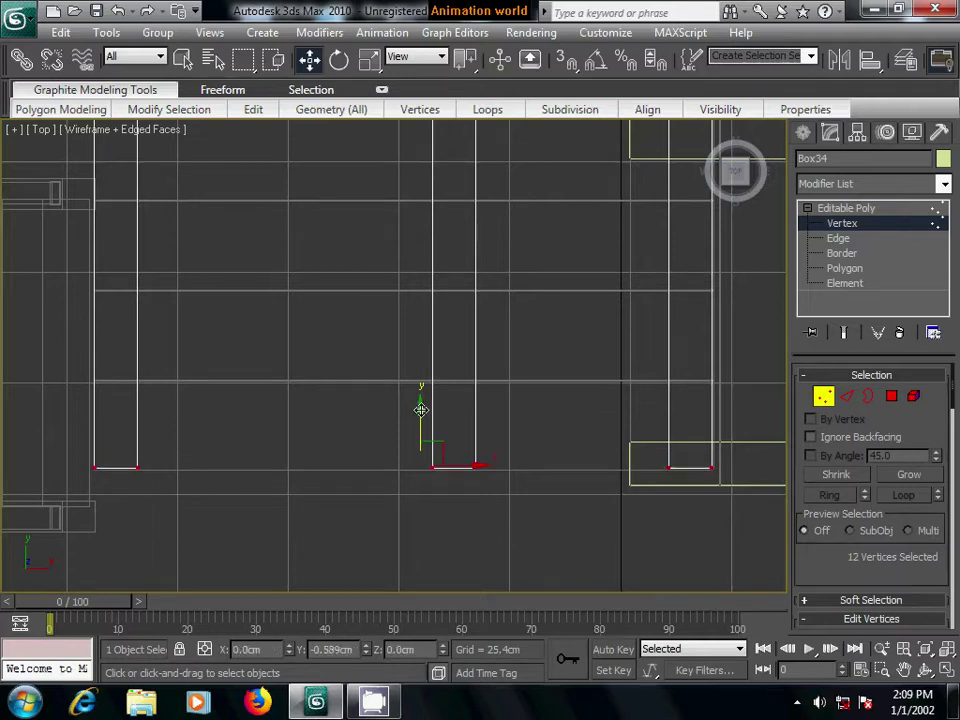
middle_click_drag(533, 303, 540, 493)
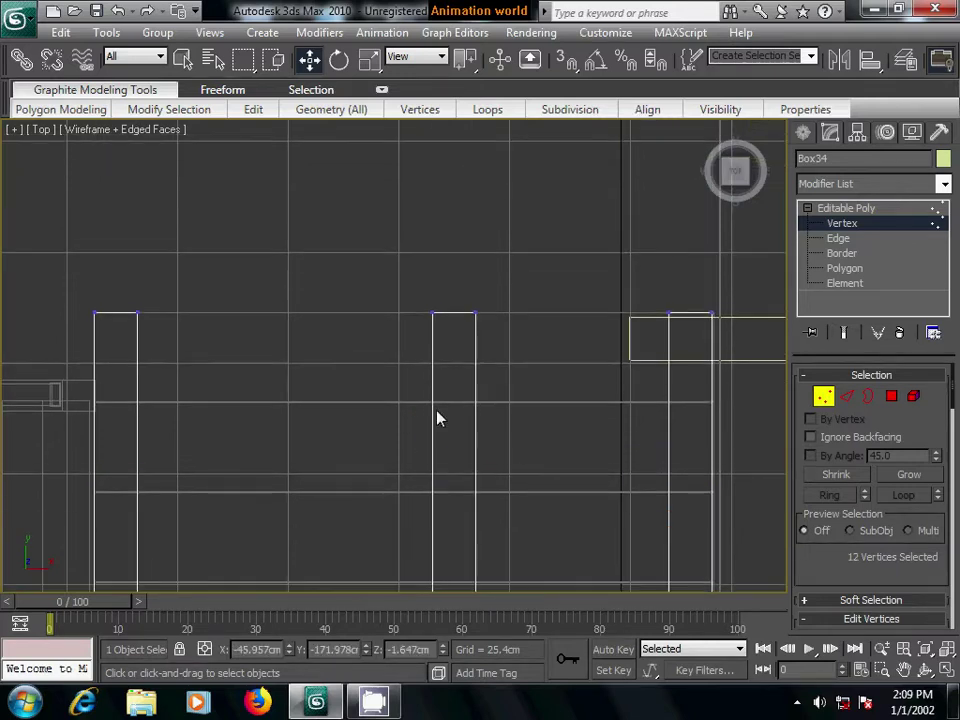
left_click(419, 265)
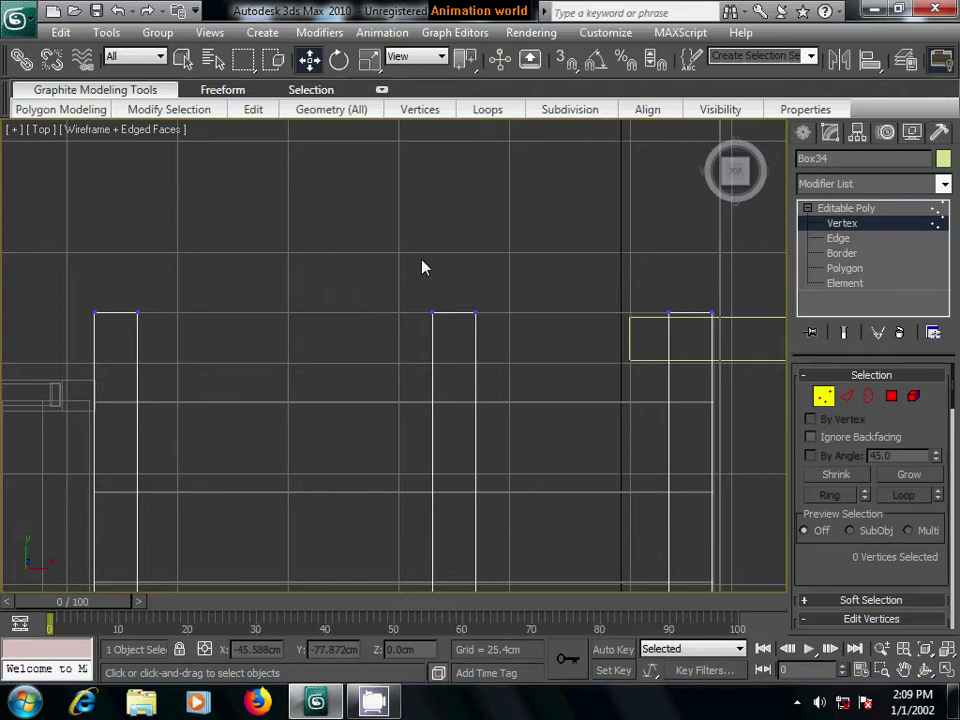
key("p")
key("F3")
- Move the small support blocks down in the Front view so they sit beneath the lower slab
scroll(514, 332, "down", 1)
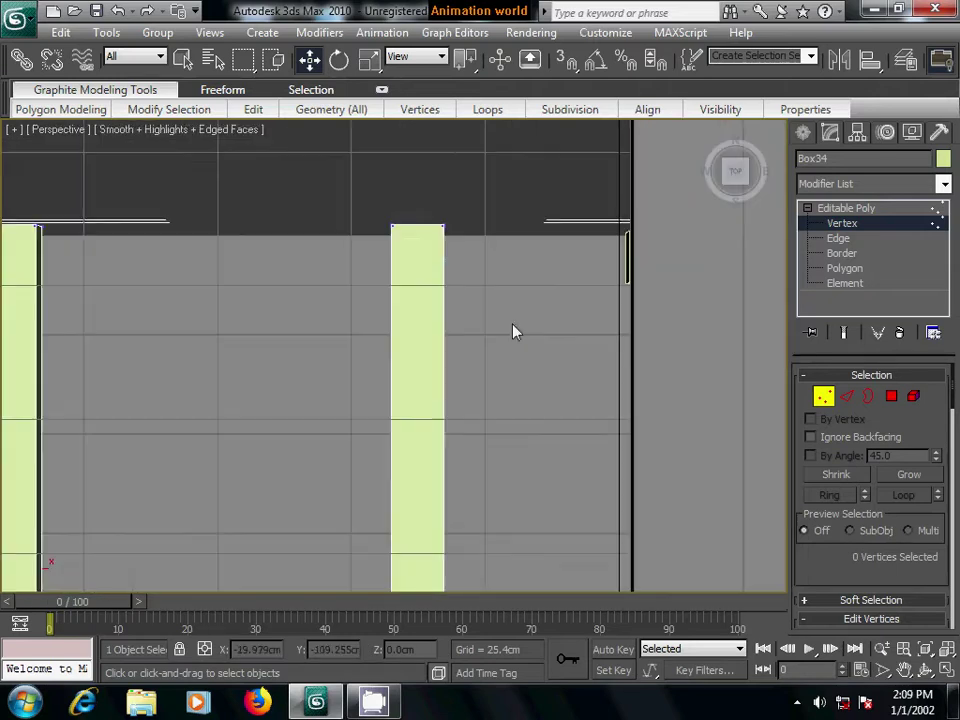
scroll(514, 332, "down", 2)
scroll(512, 338, "down", 2)
mouse_move(512, 428)
middle_mouse_down("alt")
mouse_move(516, 315)
mouse_move(557, 266)
middle_mouse_up("alt")
left_click(803, 133)
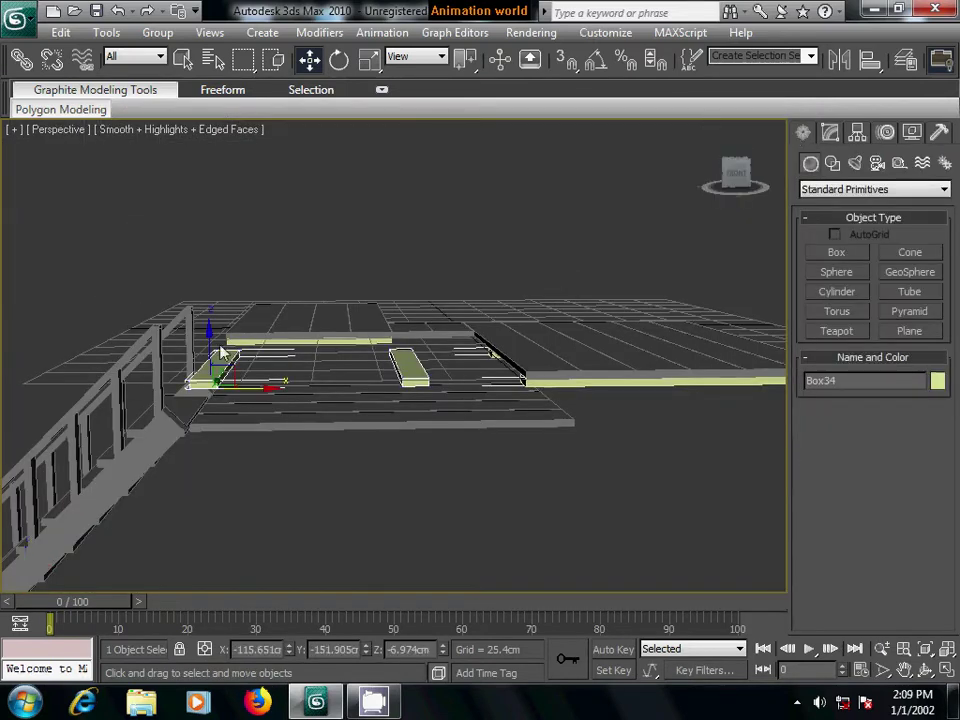
left_click_drag(211, 336, 211, 346)
key("f")
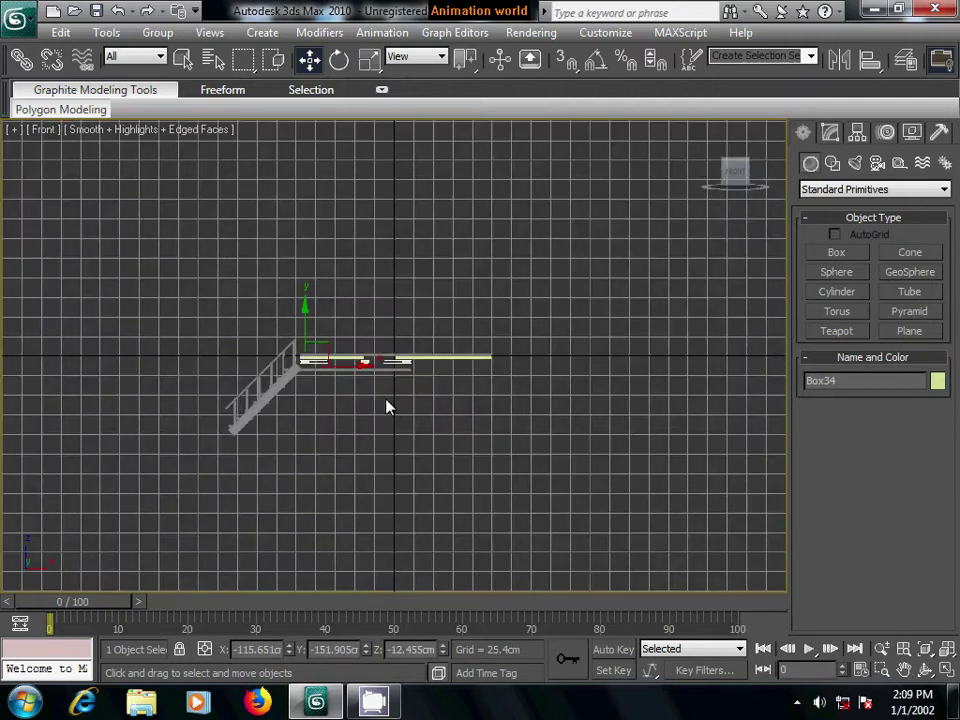
scroll(392, 407, "up", 4)
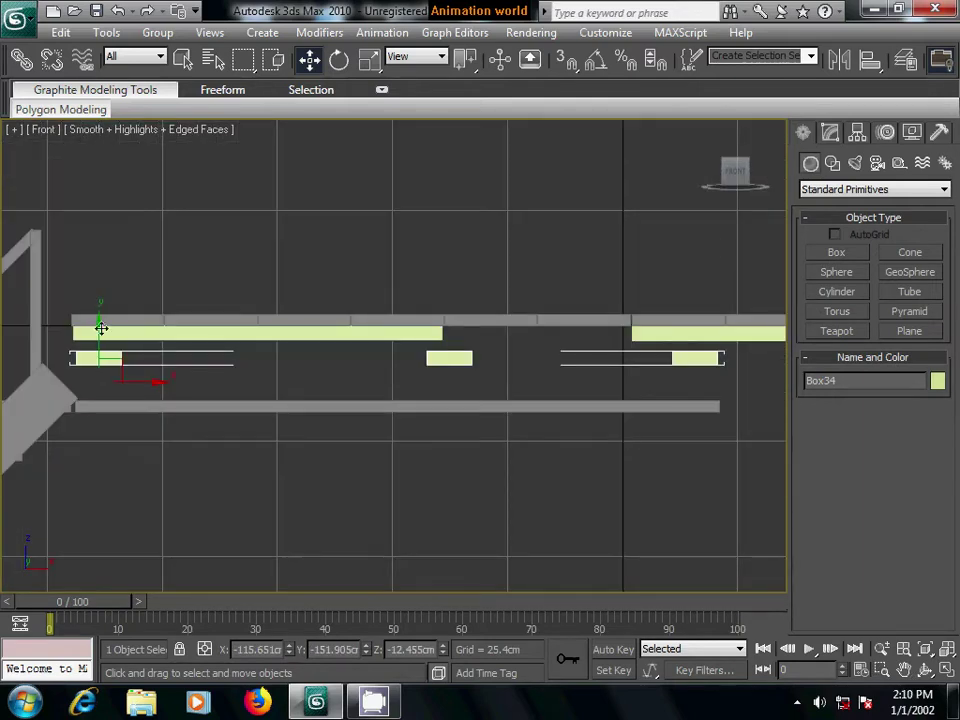
left_click_drag(100, 323, 111, 382)
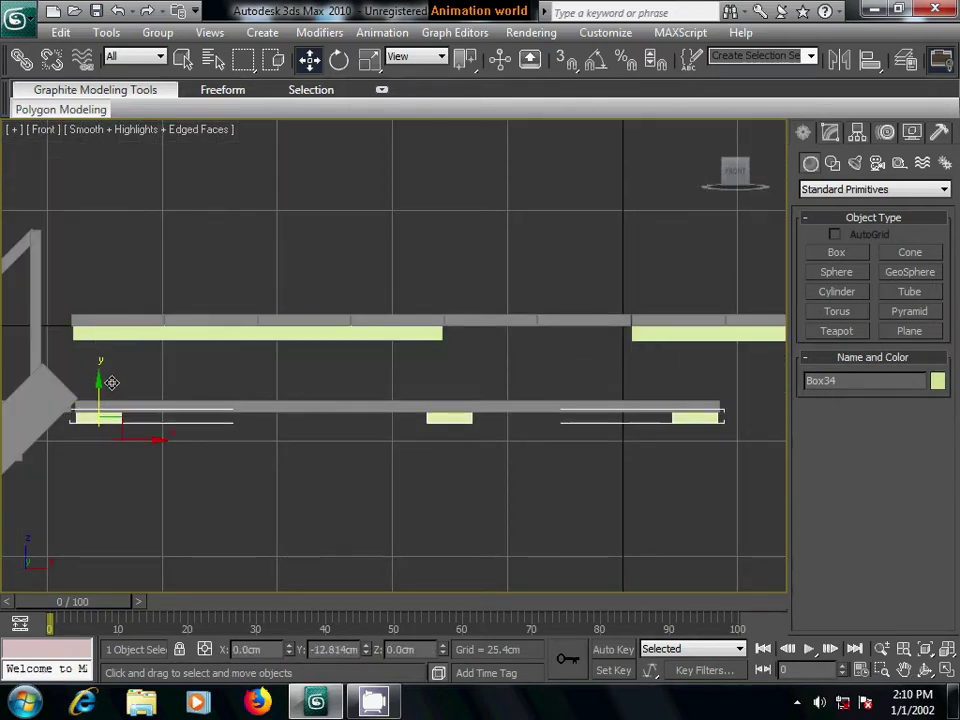
- Center the block's pivot on the object using Affect Pivot Only
left_click(857, 132)
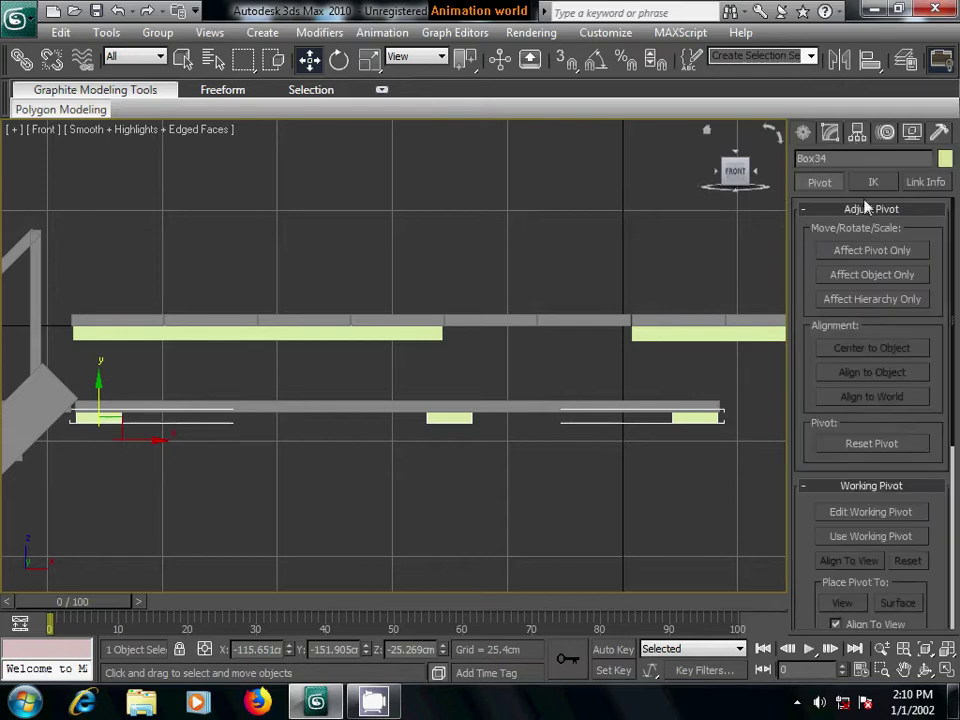
left_click(866, 251)
left_click(870, 348)
left_click(660, 480)
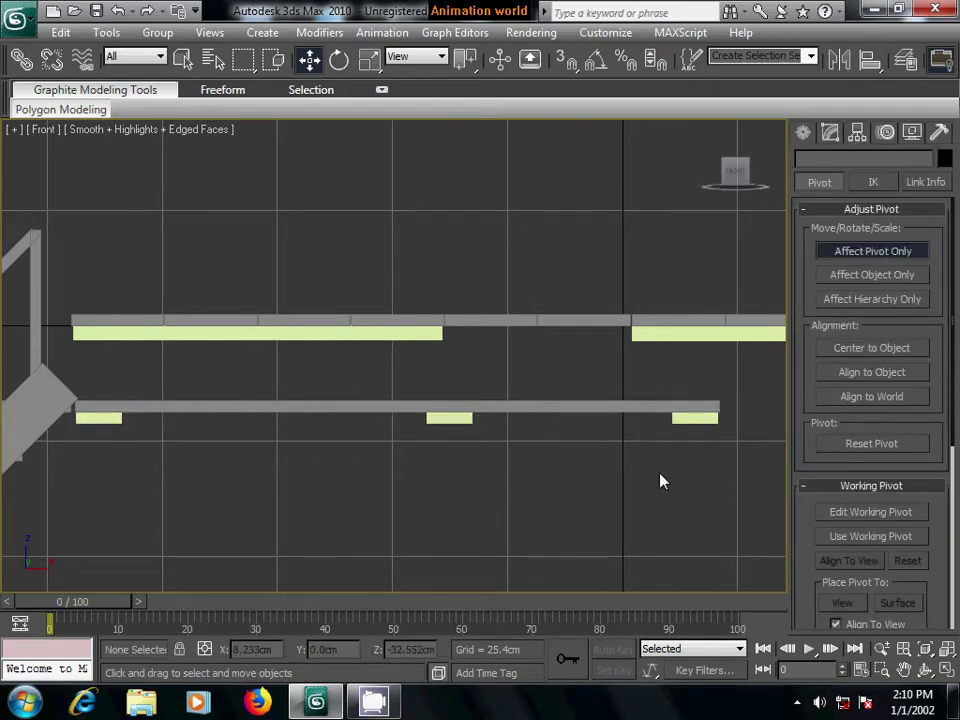
- Orbit to a side-on perspective view and window-select all pieces of the upper slabs
middle_click_drag(589, 420, 586, 420)
scroll(586, 420, "down", 2)
scroll(606, 471, "down", 2)
middle_click_drag(606, 471, 598, 416, "alt")
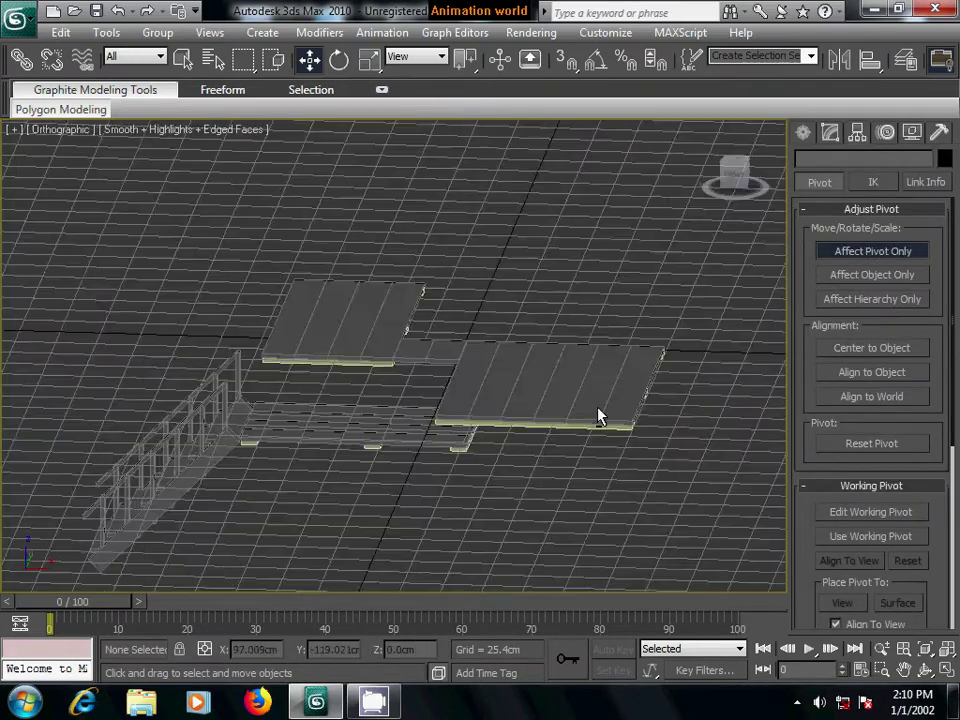
scroll(598, 416, "up", 2)
key("p")
scroll(604, 394, "up", 2)
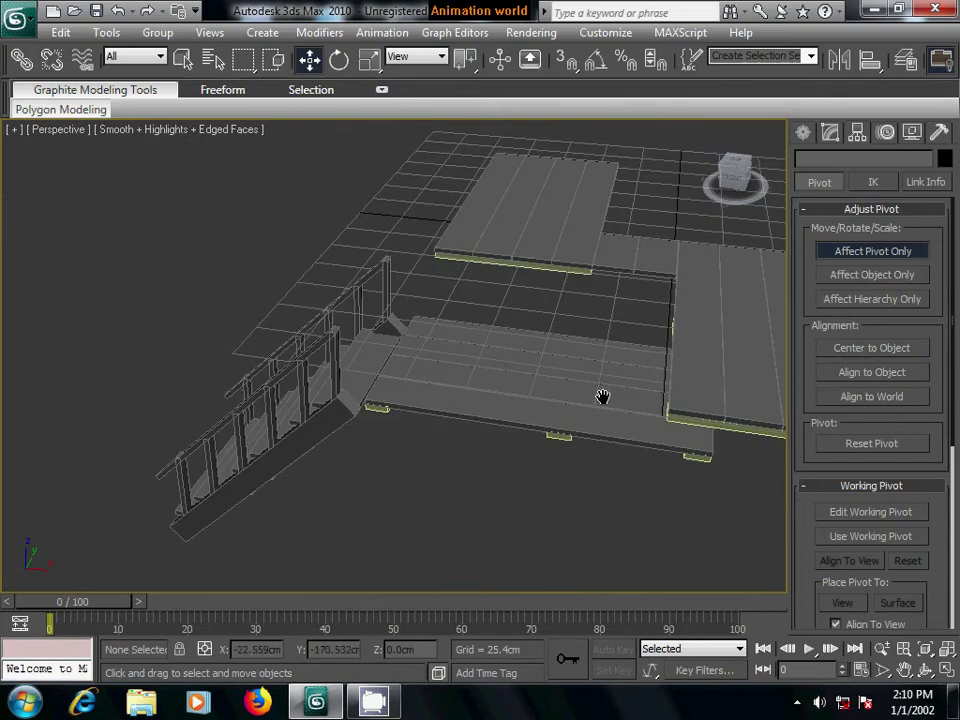
scroll(606, 404, "up", 2)
middle_click_drag(606, 404, 358, 279, "alt")
scroll(433, 313, "down", 2)
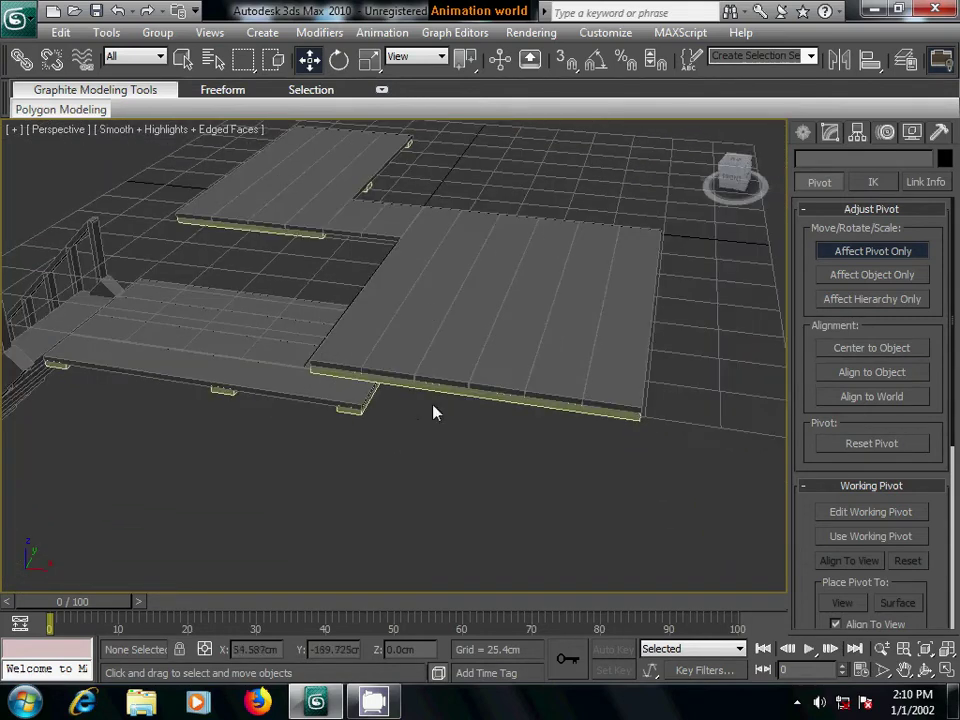
mouse_move(392, 435)
middle_mouse_down("alt")
mouse_move(411, 390)
mouse_move(416, 400)
middle_mouse_up("alt")
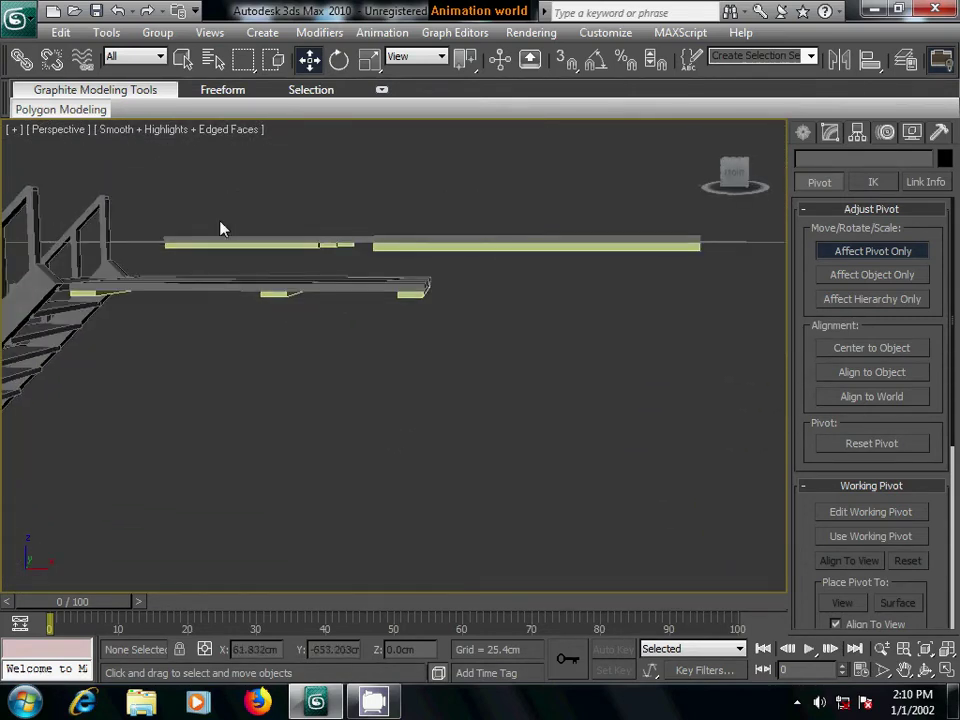
mouse_move(141, 165)
left_mouse_down()
mouse_move(677, 258)
mouse_move(709, 275)
left_mouse_up()
mouse_move(700, 285)
middle_mouse_down("alt")
mouse_move(510, 368)
mouse_move(540, 390)
middle_mouse_up("alt")
- Raise the 11 upper slab pieces about 52 cm along the Z axis
left_click(805, 133)
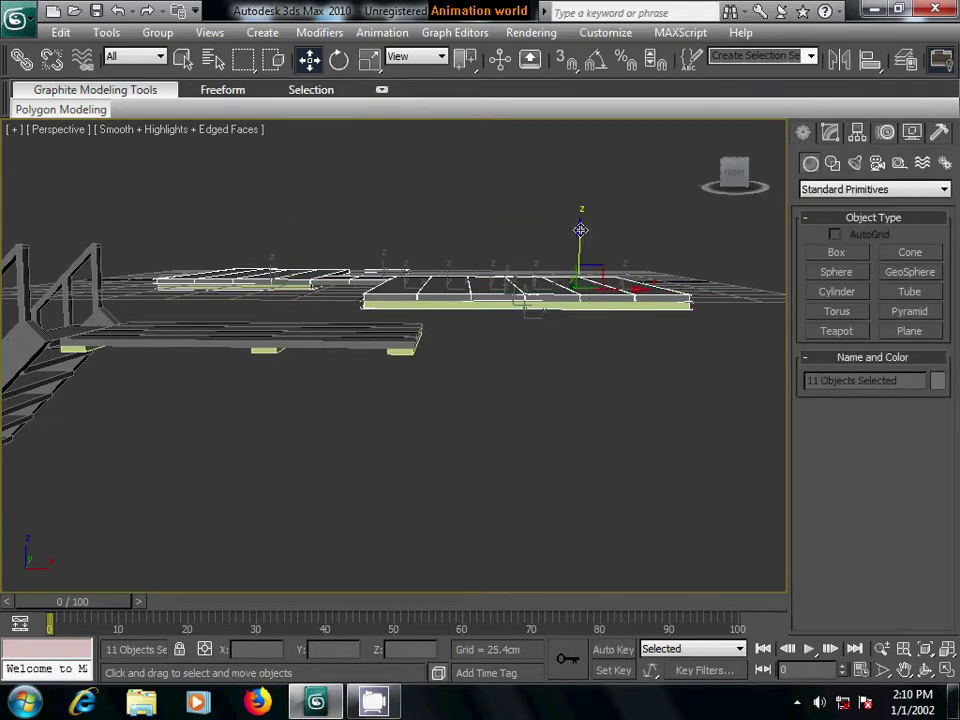
left_click_drag(592, 294, 575, 120)
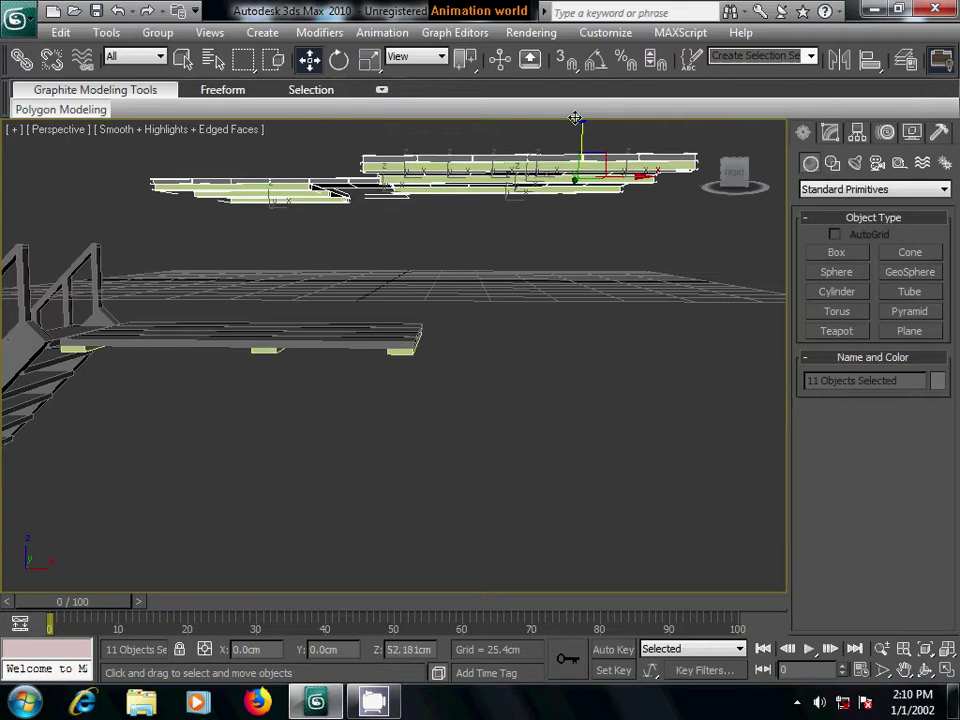
scroll(520, 336, "down", 2)
scroll(520, 341, "down", 3)
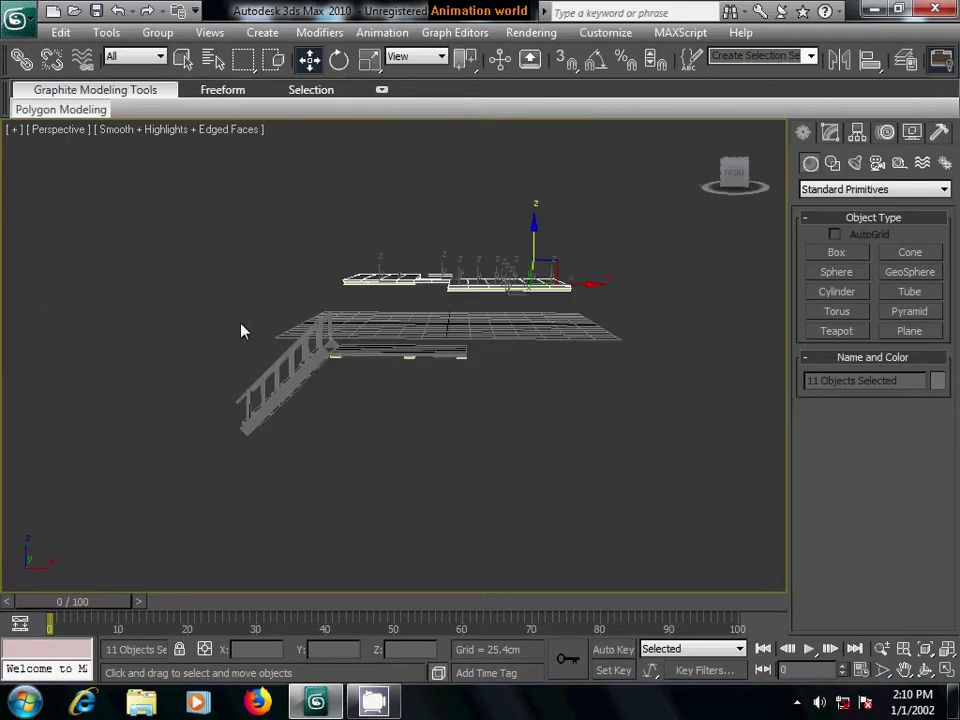
left_click_drag(241, 331, 495, 452)
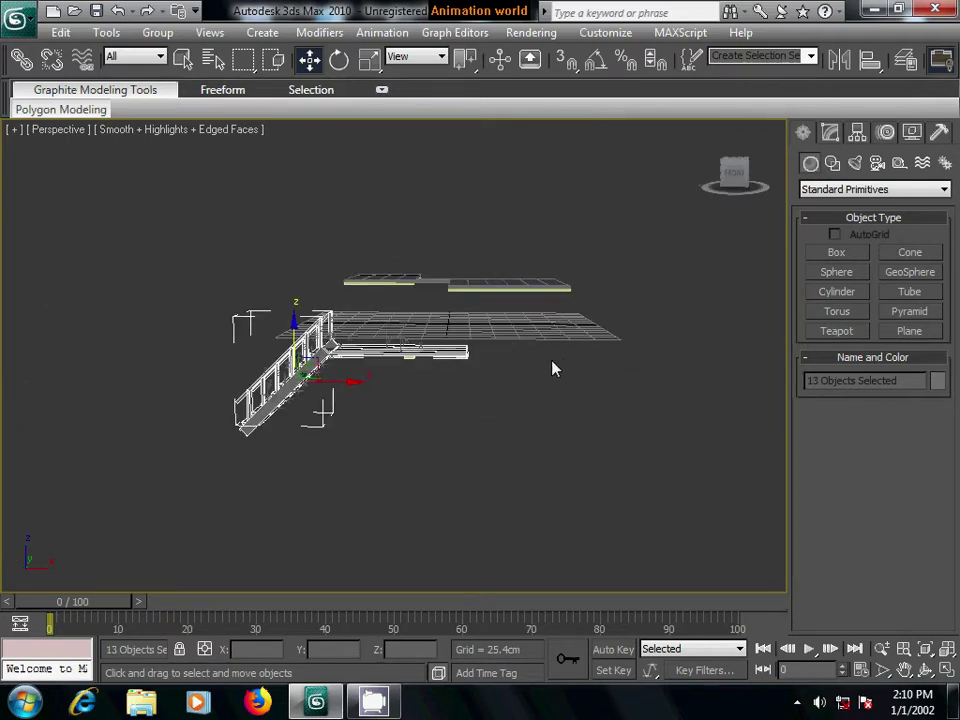
left_click(556, 390)
mouse_move(510, 384)
middle_mouse_down("alt")
mouse_move(600, 431)
mouse_move(665, 402)
middle_mouse_up("alt")
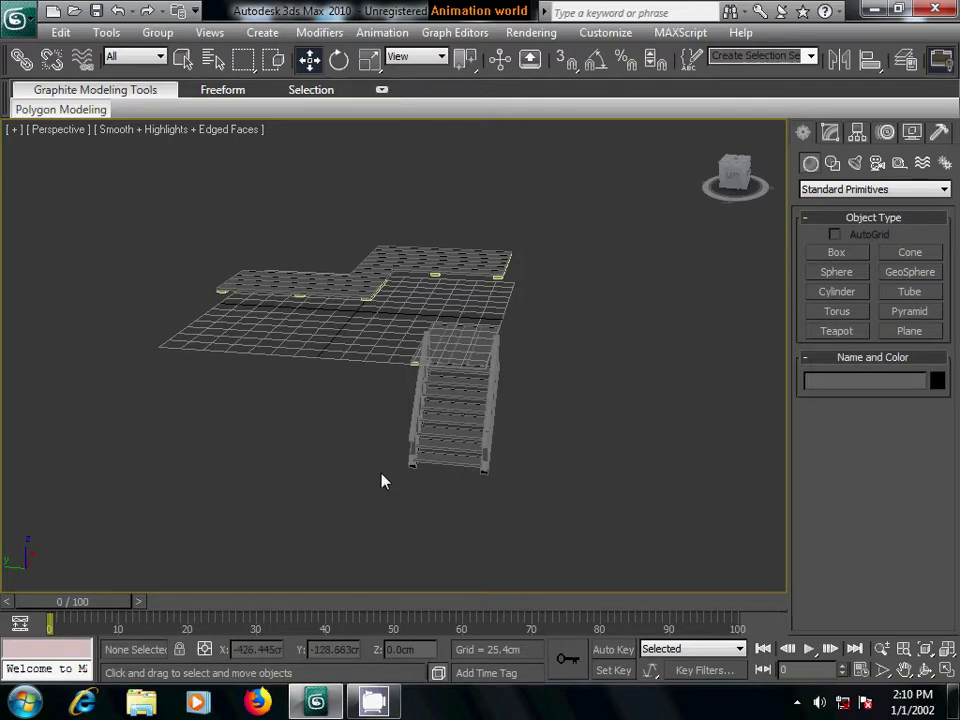
- Select the whole staircase group with its railings
left_click_drag(440, 420, 388, 481)
left_click(552, 440)
middle_click_drag(596, 437, 549, 420, "alt")
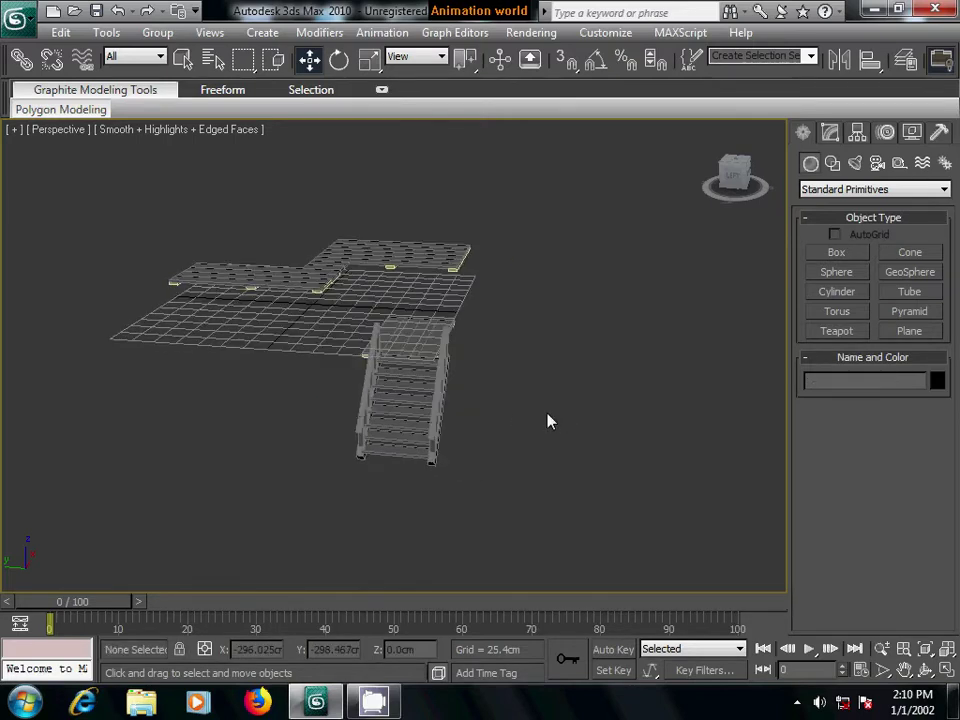
scroll(549, 420, "up", 2)
scroll(549, 420, "up", 2)
mouse_move(587, 458)
middle_mouse_down()
mouse_move(558, 334)
mouse_move(512, 384)
mouse_move(448, 407)
mouse_move(420, 400)
middle_mouse_up()
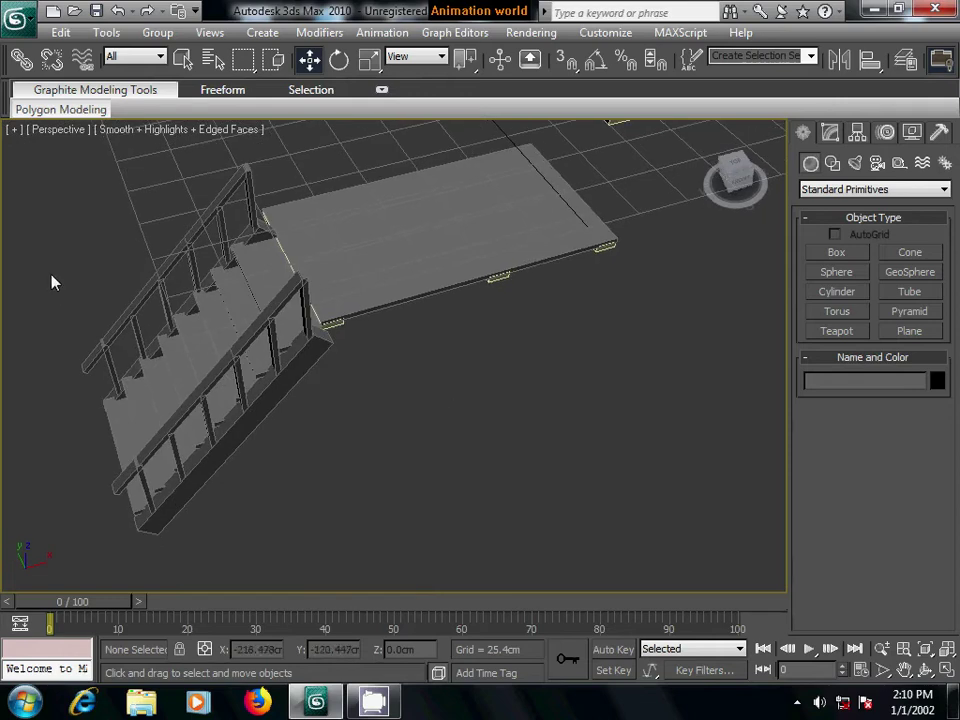
mouse_move(536, 422)
middle_mouse_down("alt")
mouse_move(493, 418)
mouse_move(516, 401)
mouse_move(215, 221)
middle_mouse_up("alt")
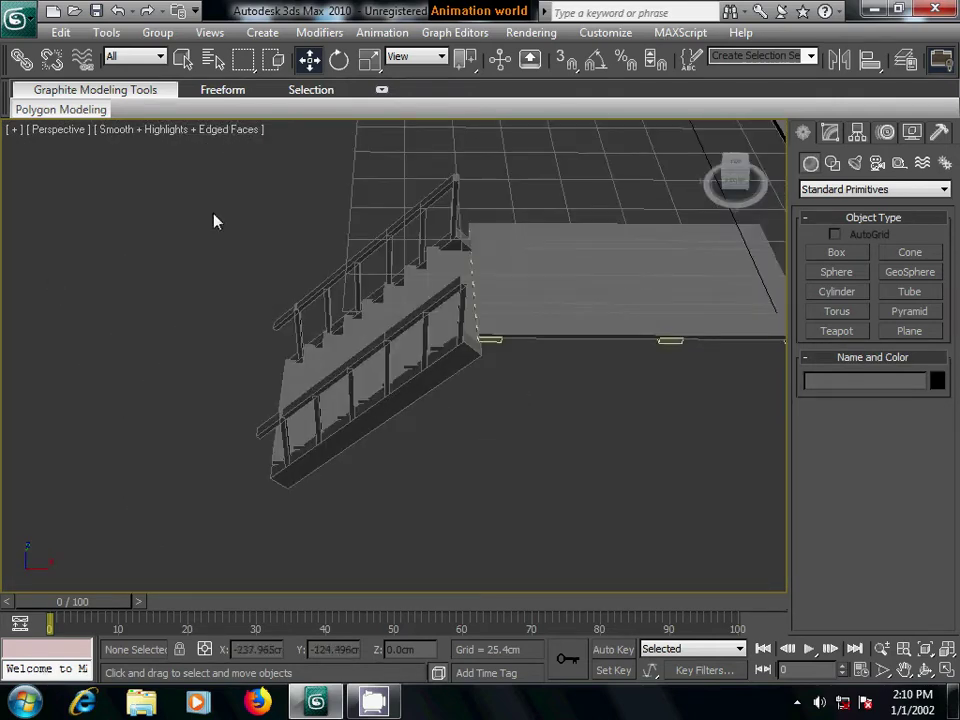
left_click_drag(245, 160, 455, 491)
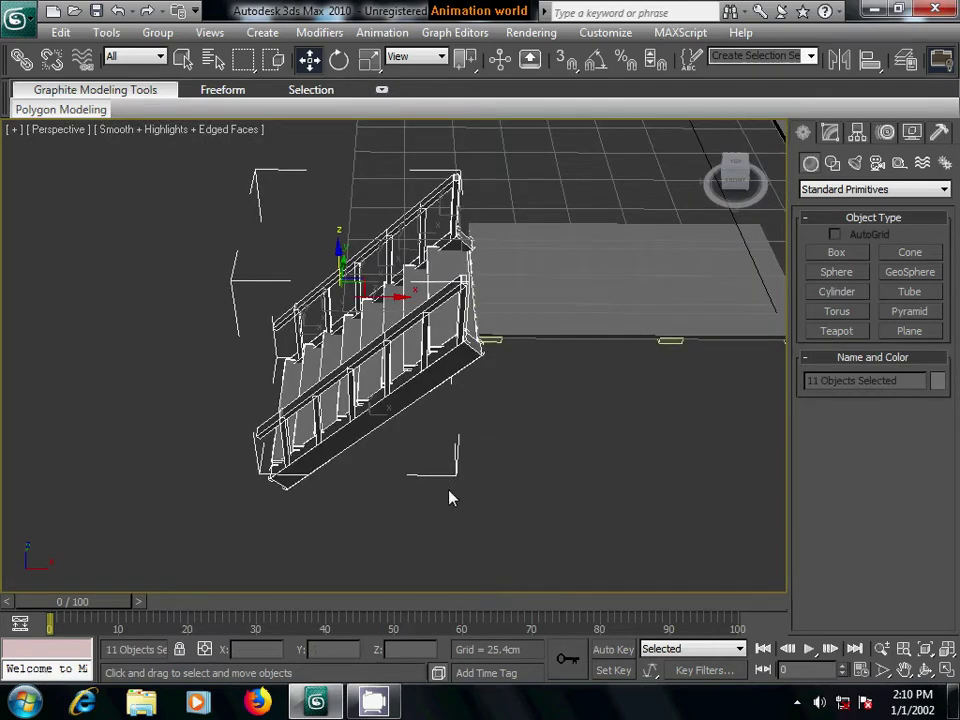
middle_click_drag(430, 493, 551, 486, "alt")
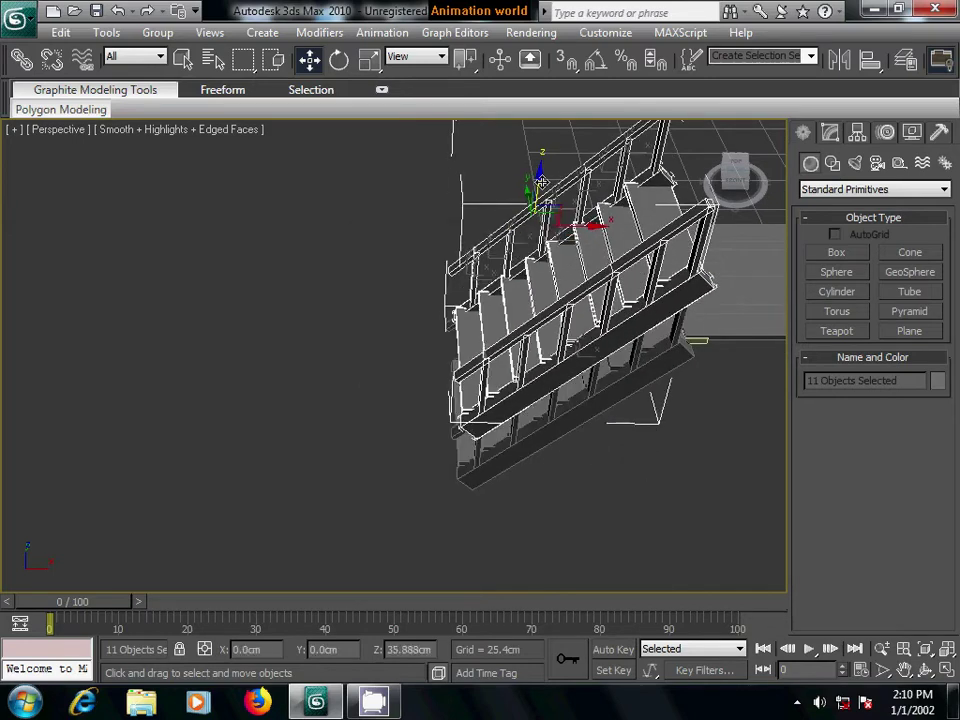
- Make a copy of the staircase group and rotate the copy
left_click_drag(534, 238, 540, 200, "shift")
left_click(489, 434)
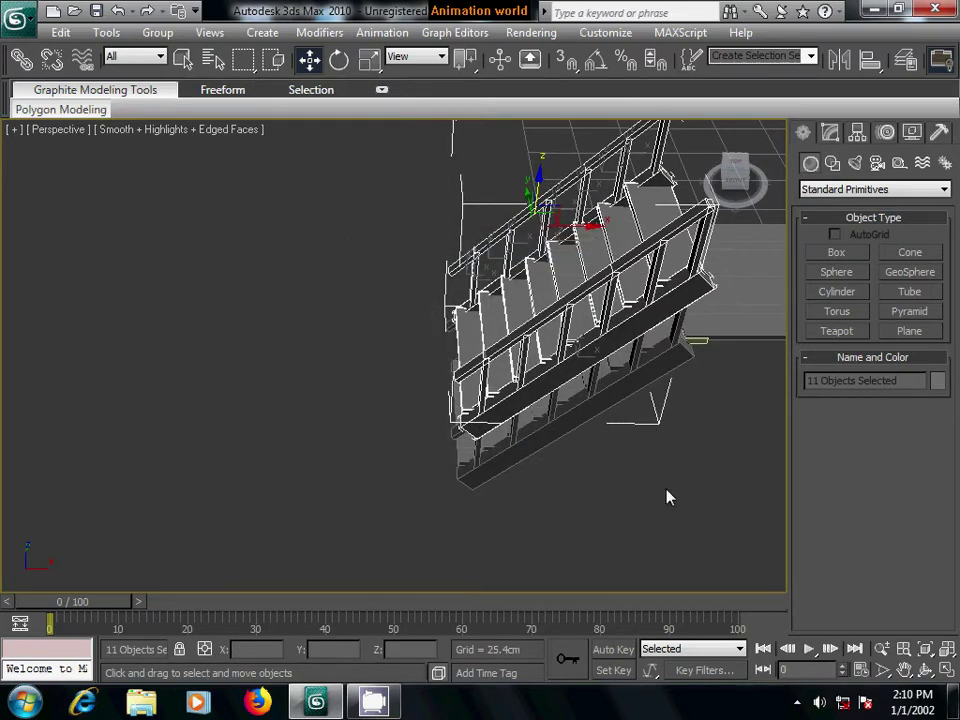
left_click(339, 60)
type("90")
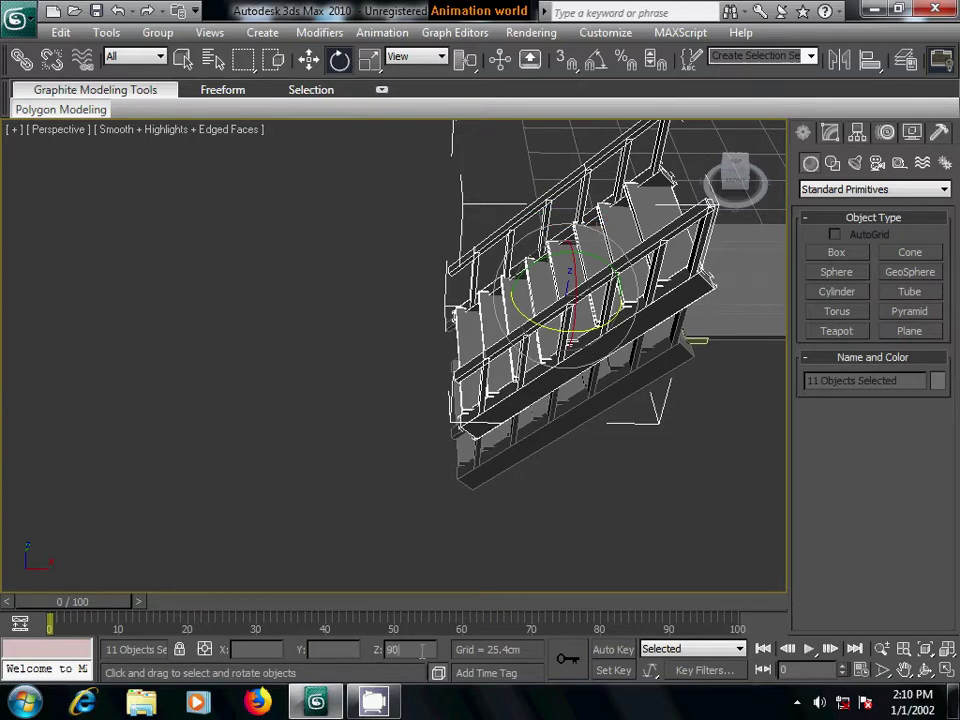
key("Return")
key("w")
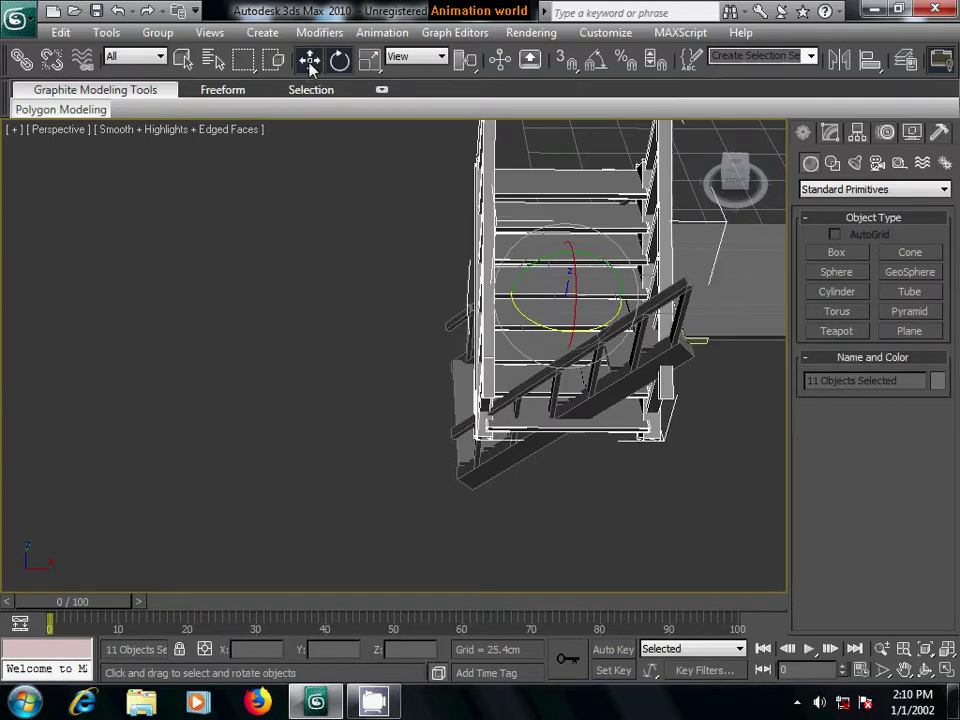
- Move the rotated staircase copy up and left toward the floor slab
mouse_move(279, 368)
middle_mouse_down("alt")
mouse_move(413, 407)
mouse_move(364, 422)
mouse_move(396, 311)
mouse_move(390, 446)
middle_mouse_up("alt")
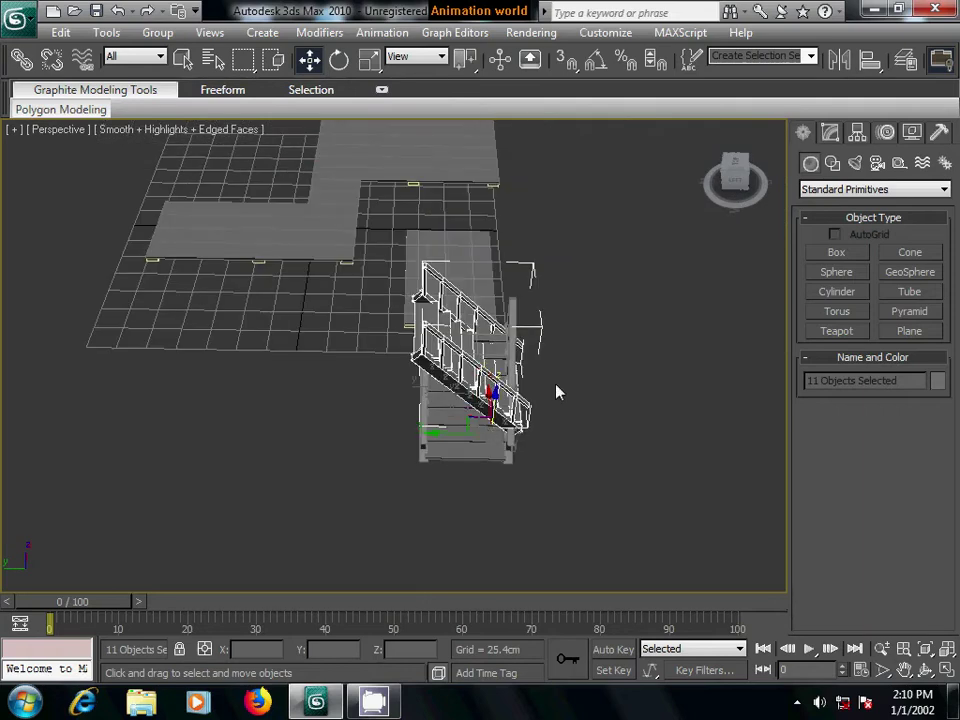
middle_click_drag(557, 392, 396, 420)
scroll(396, 420, "up", 3)
scroll(397, 420, "up", 2)
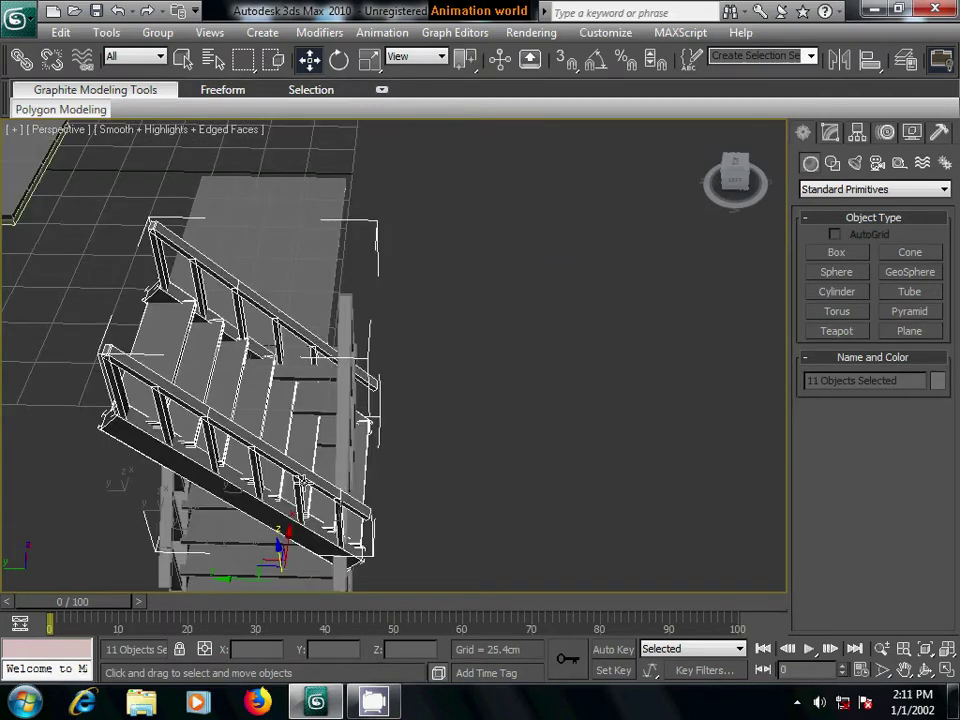
left_click_drag(273, 512, 301, 302)
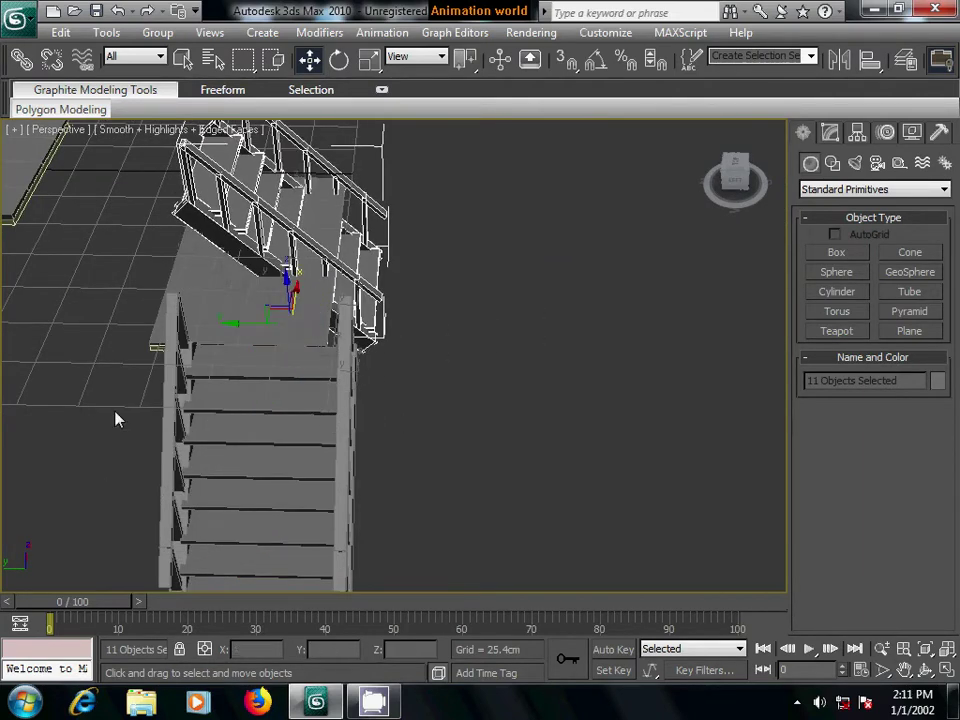
middle_click_drag(116, 418, 418, 553)
left_click_drag(452, 421, 336, 414)
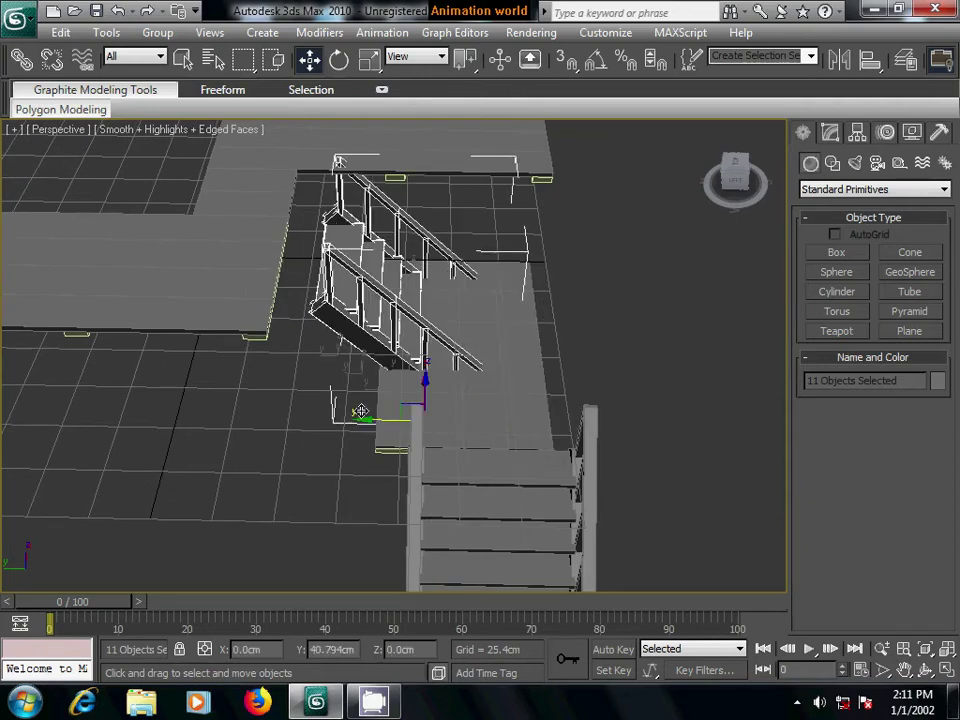
scroll(440, 458, "up", 1)
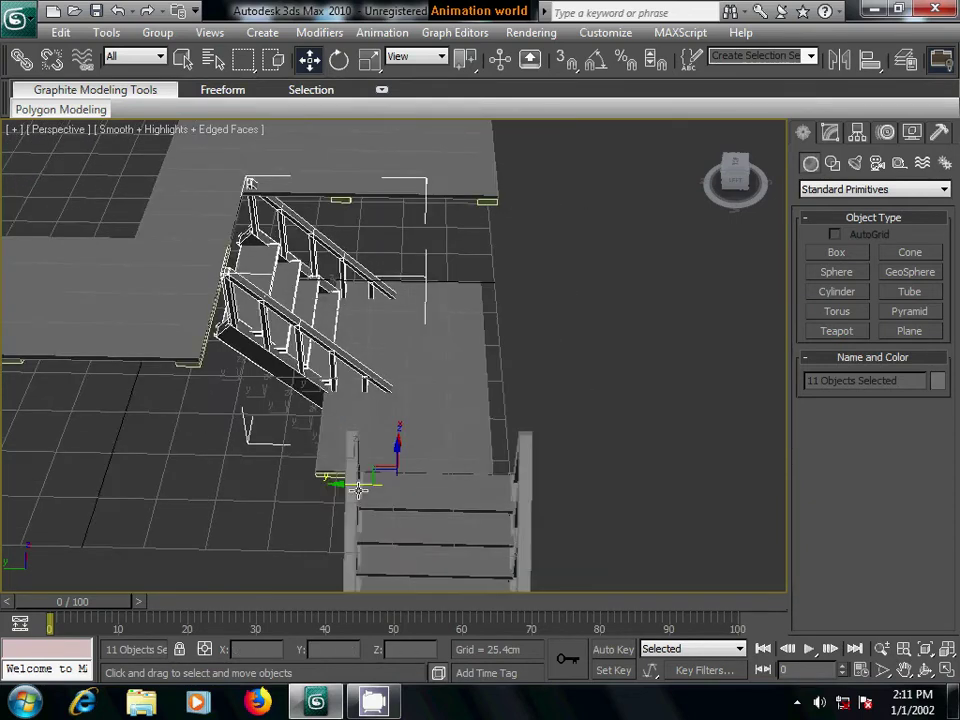
scroll(360, 489, "up", 1)
scroll(403, 446, "up", 2)
scroll(453, 525, "up", 1)
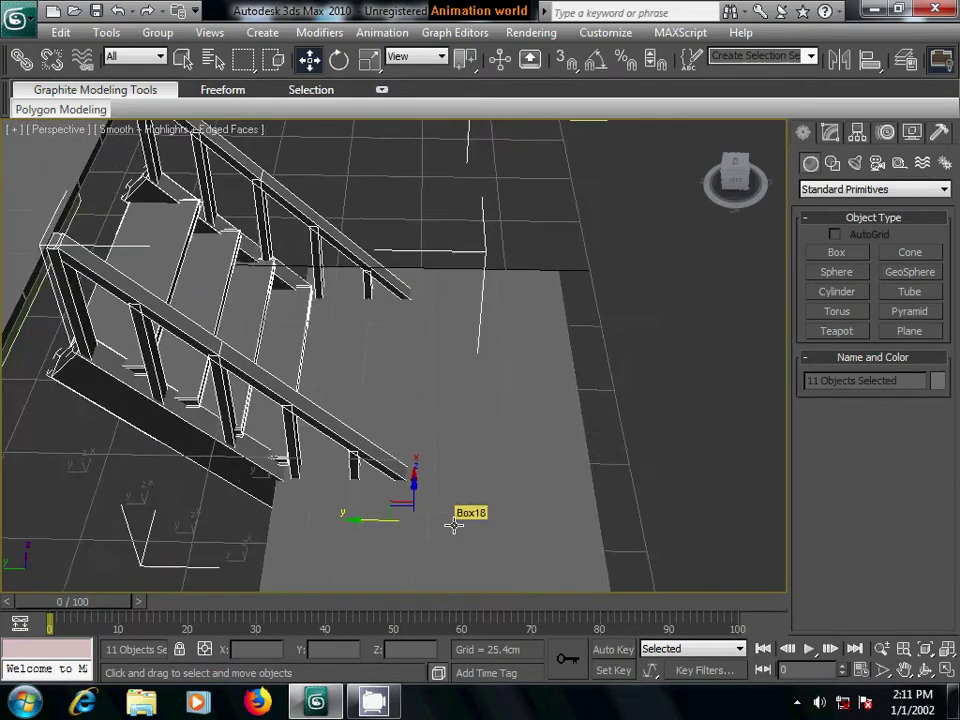
scroll(350, 508, "up", 1)
scroll(425, 478, "up", 1)
scroll(403, 432, "down", 3)
scroll(403, 432, "down", 4)
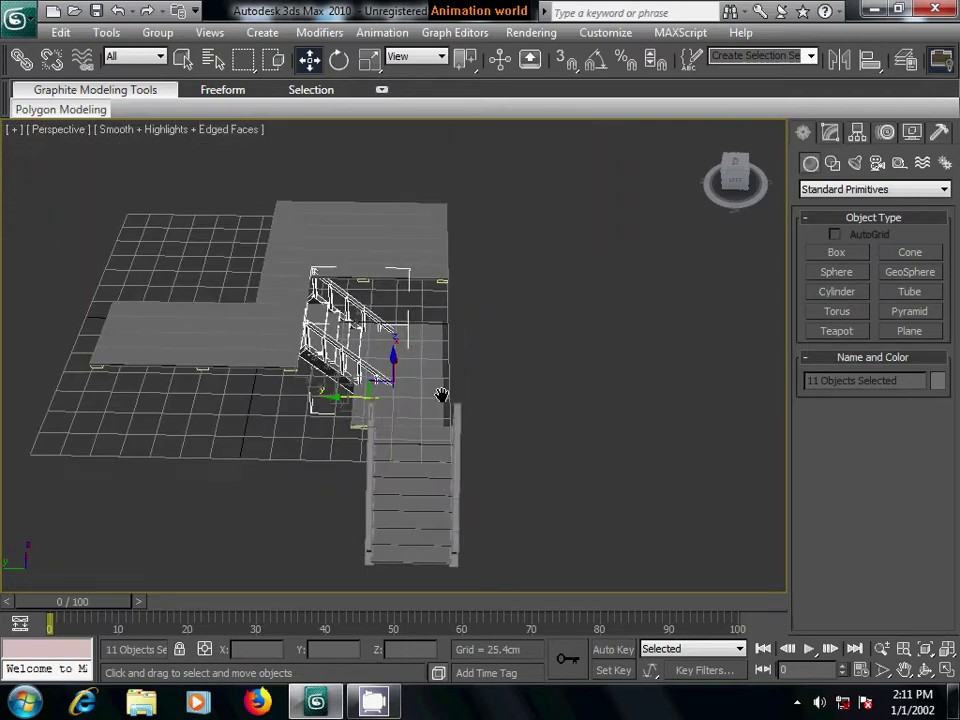
scroll(440, 396, "up", 1)
scroll(442, 400, "up", 2)
middle_click_drag(424, 400, 505, 400)
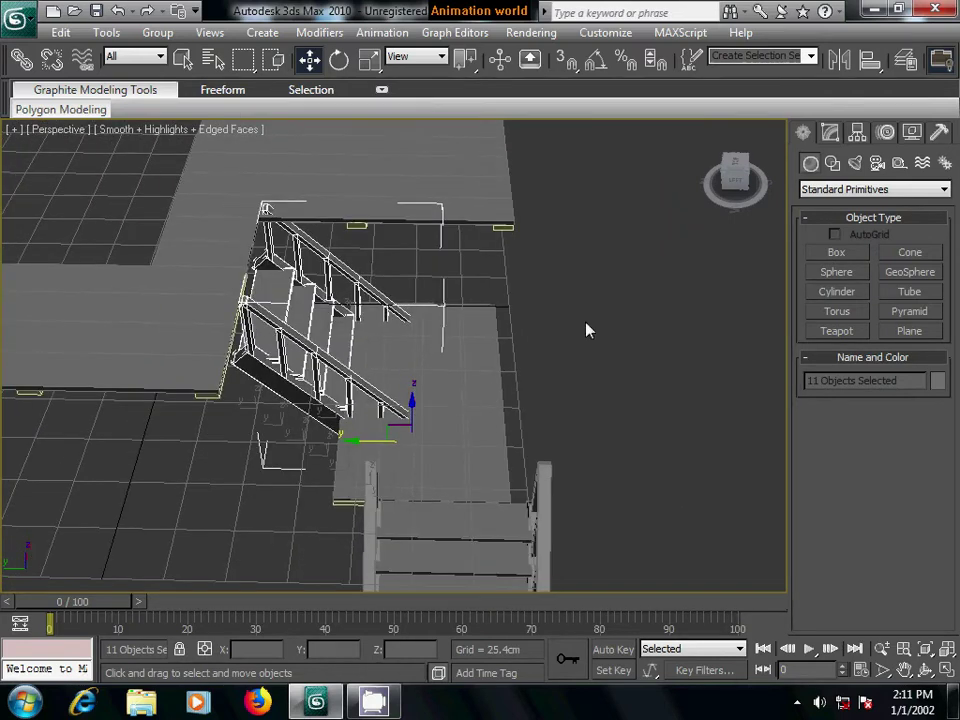
- Attach the left and upper planked platforms to the Box03 slab with Edit Geometry > Attach
left_click(452, 173)
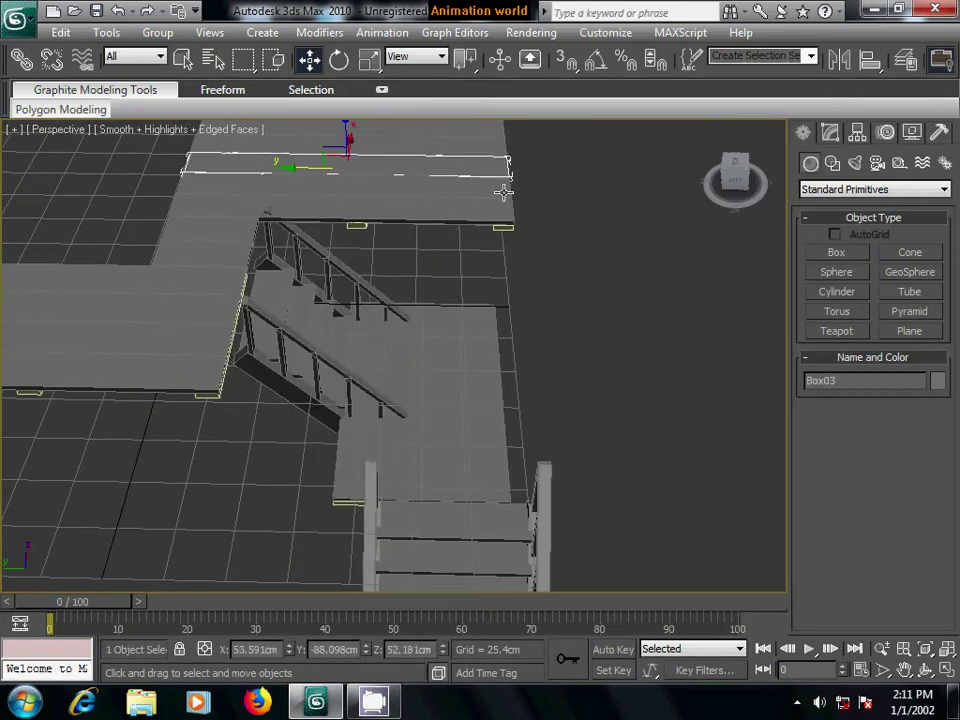
left_click(830, 132)
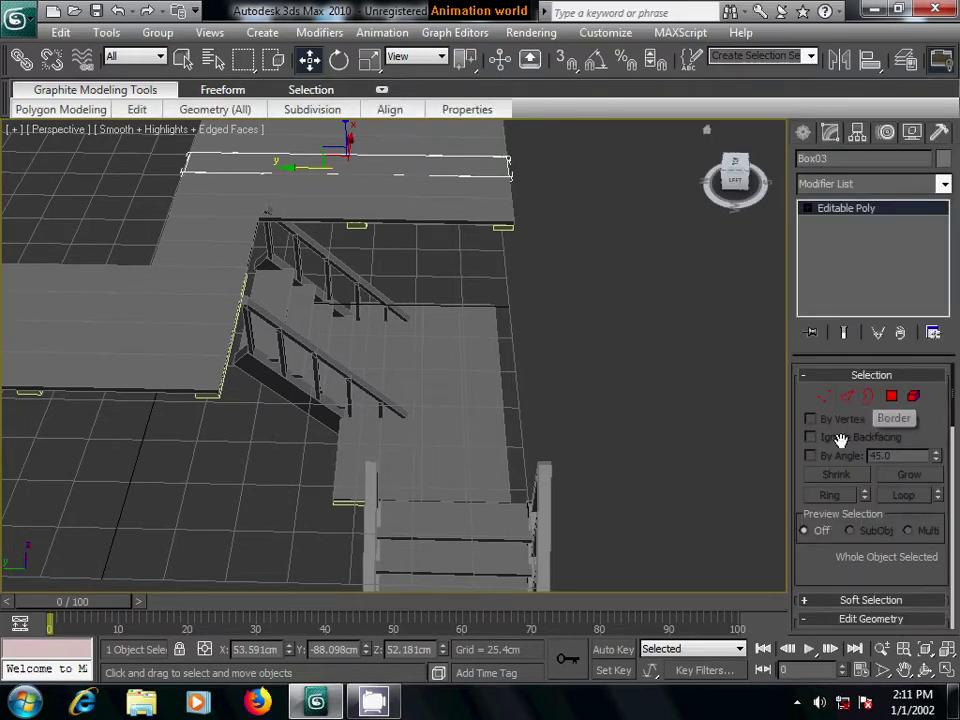
scroll(826, 487, "down", 5)
left_click(827, 587)
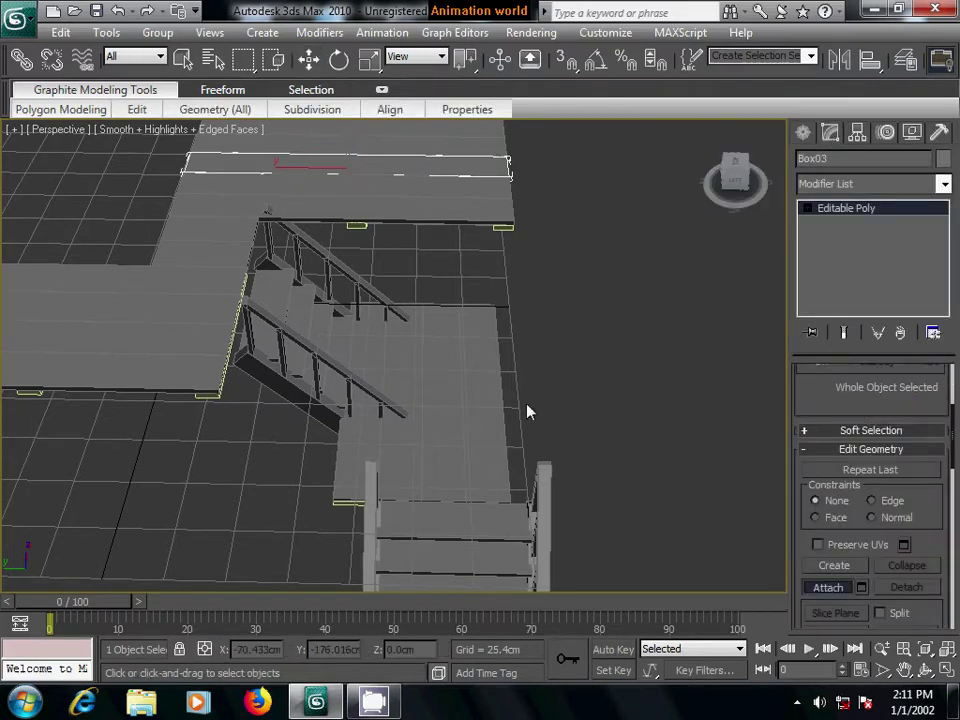
middle_click_drag(253, 399, 525, 375)
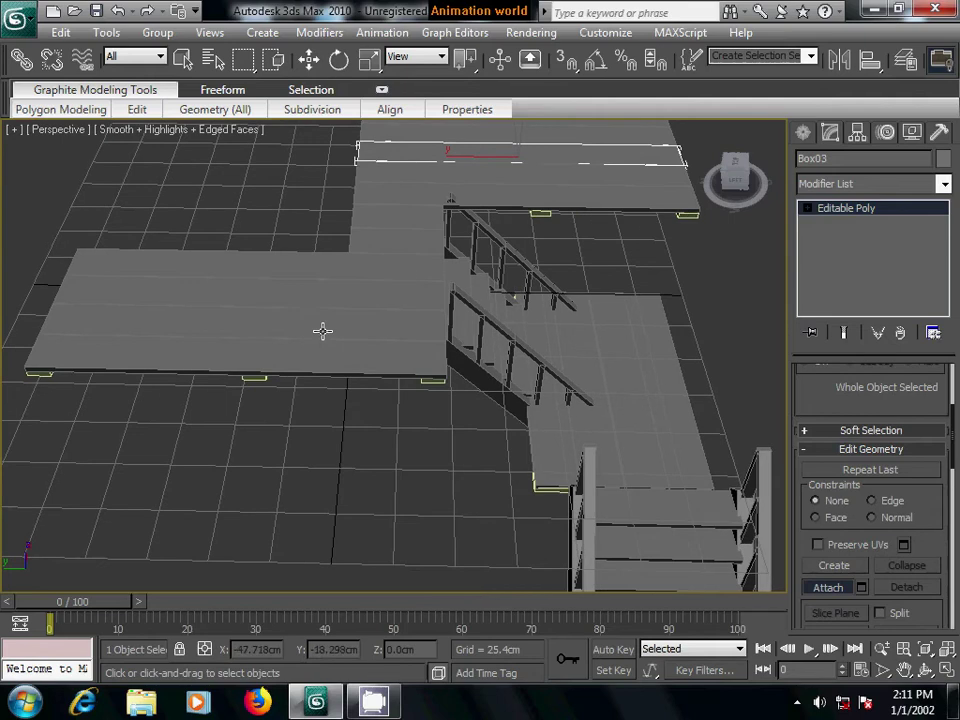
left_click(251, 377)
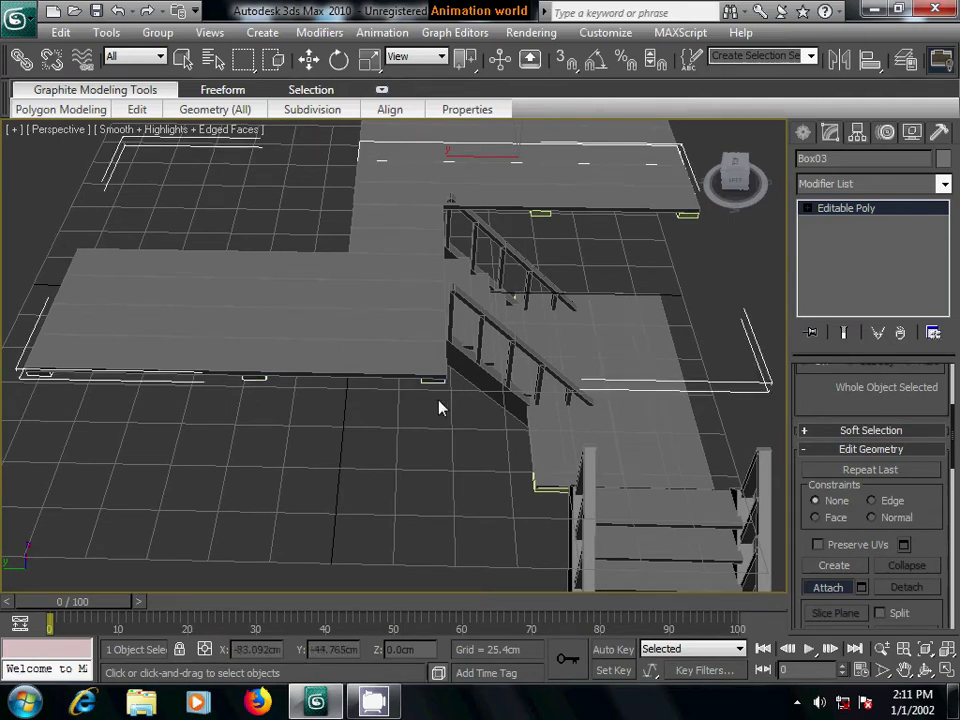
left_click(685, 214)
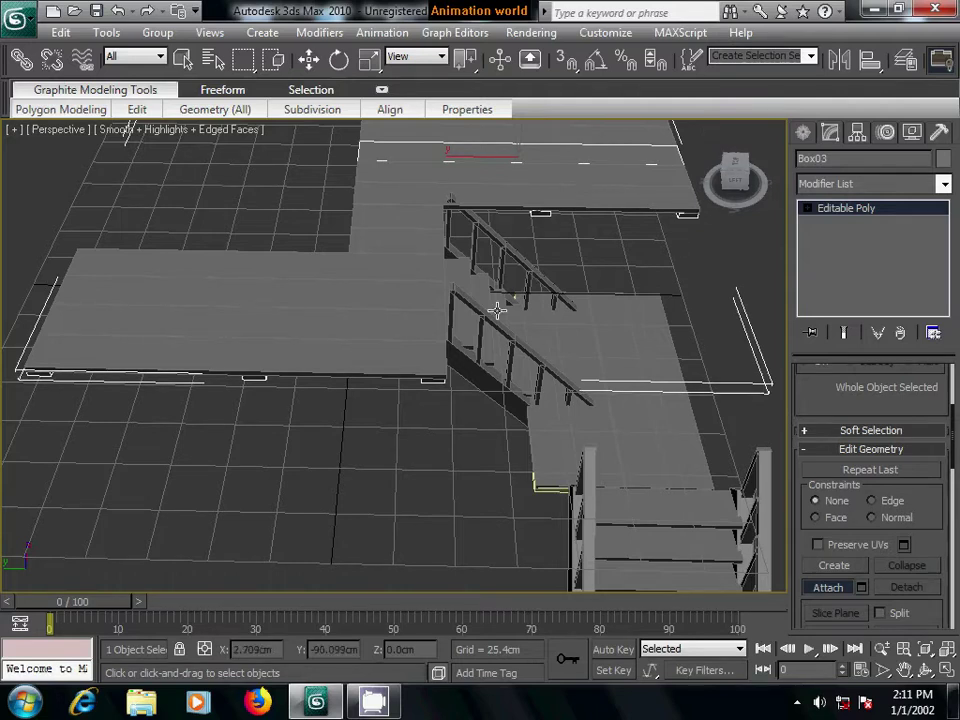
left_click(291, 351)
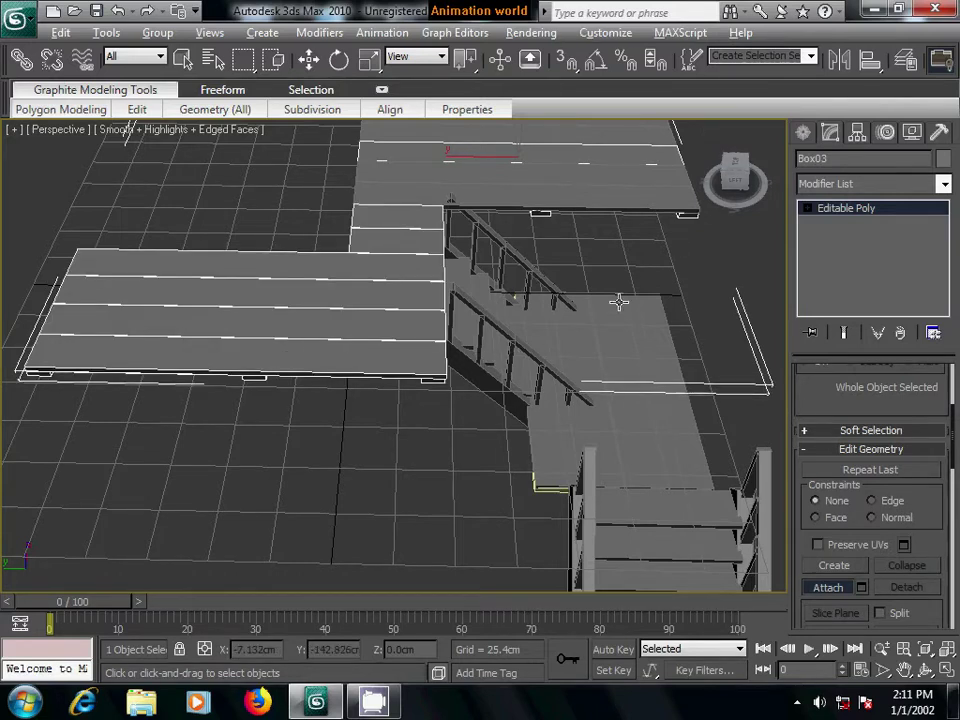
mouse_move(619, 302)
middle_mouse_down("alt")
mouse_move(187, 330)
mouse_move(343, 354)
middle_mouse_up("alt")
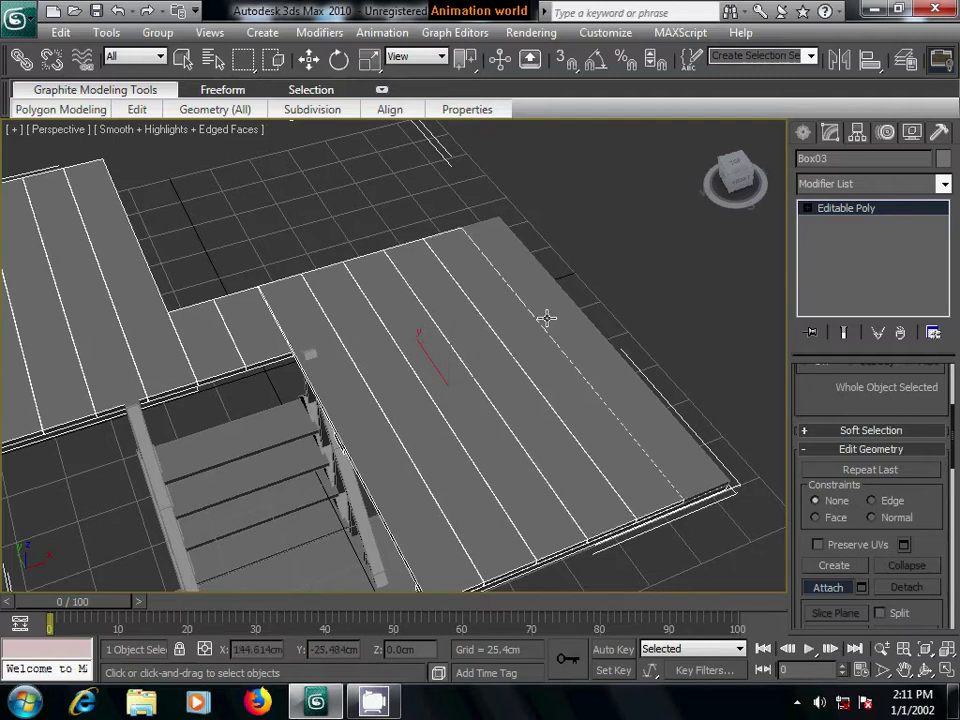
middle_click_drag(585, 369, 349, 280)
mouse_move(485, 335)
middle_mouse_down("alt")
mouse_move(426, 319)
mouse_move(437, 339)
mouse_move(279, 332)
mouse_move(474, 387)
middle_mouse_up("alt")
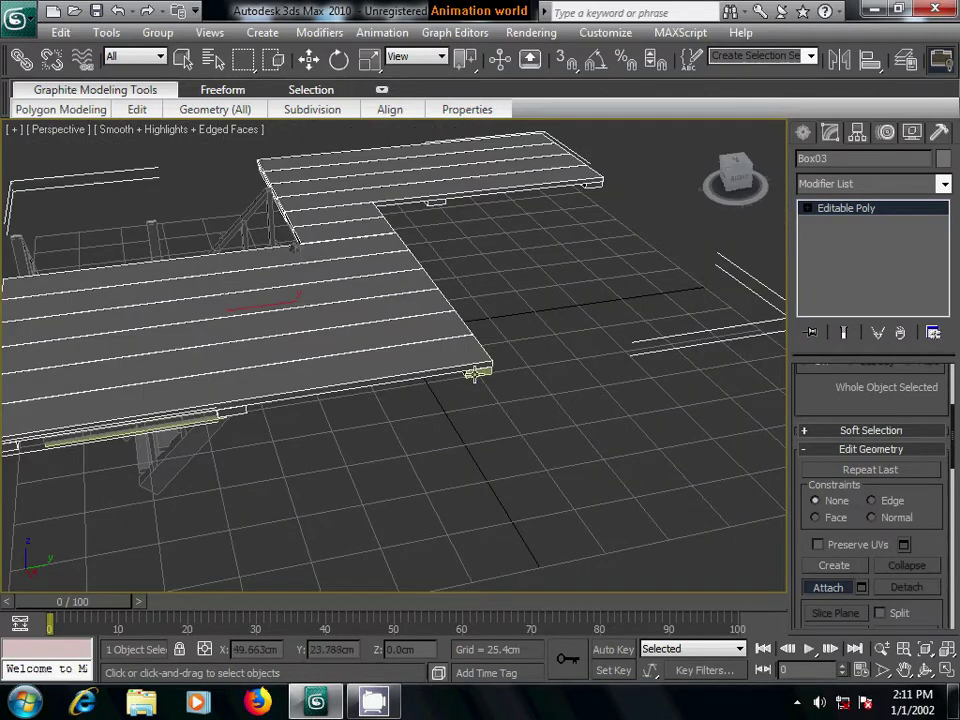
key("w")
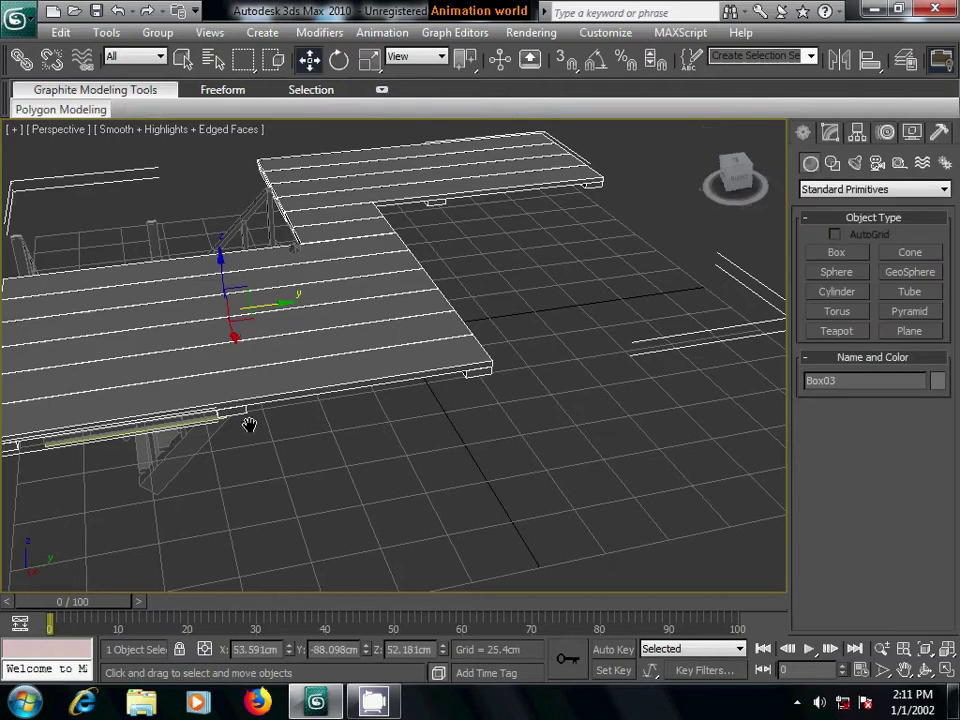
middle_click_drag(249, 425, 512, 414)
scroll(553, 396, "up", 2)
scroll(540, 410, "up", 2)
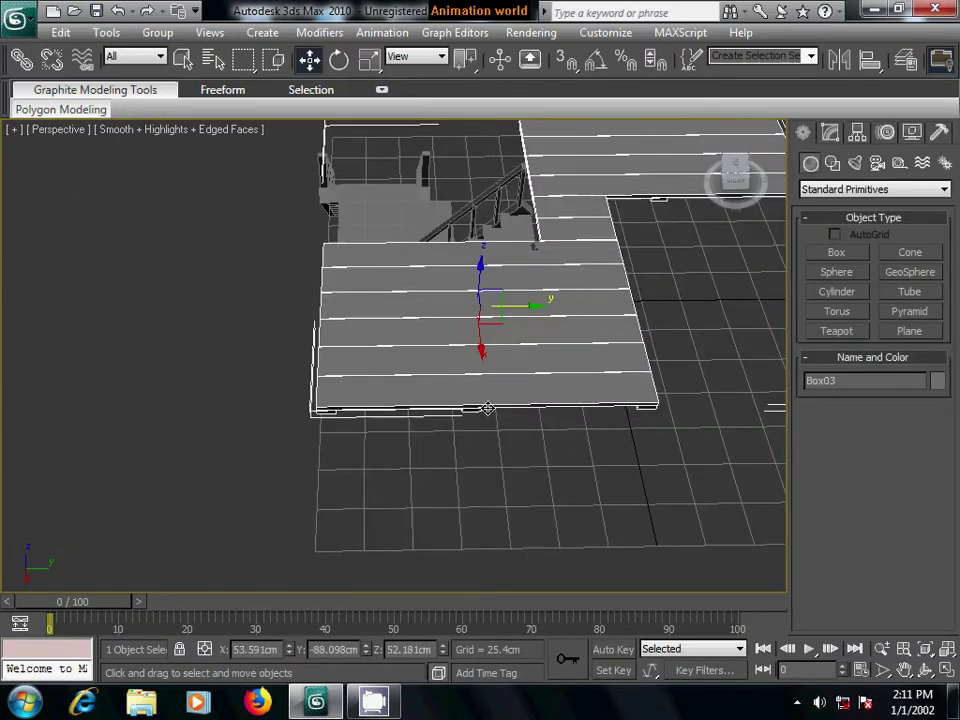
scroll(514, 435, "up", 2)
scroll(513, 428, "up", 2)
middle_click_drag(513, 428, 568, 375)
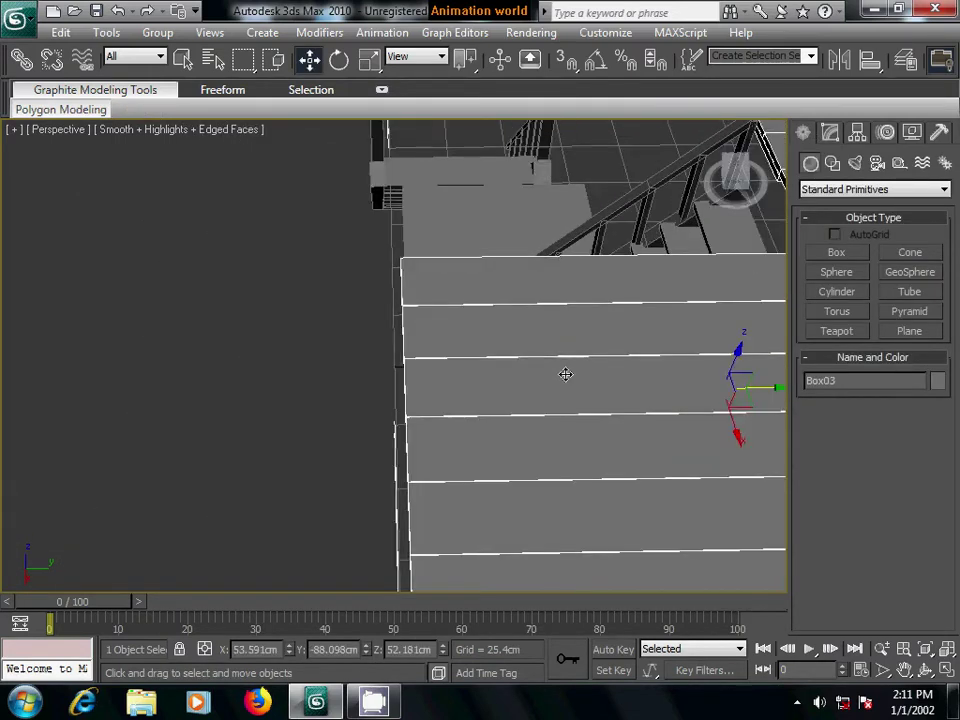
scroll(418, 396, "down", 3)
middle_click_drag(418, 396, 515, 373, "alt")
mouse_move(152, 478)
middle_mouse_down("alt")
mouse_move(311, 422)
mouse_move(480, 380)
middle_mouse_up("alt")
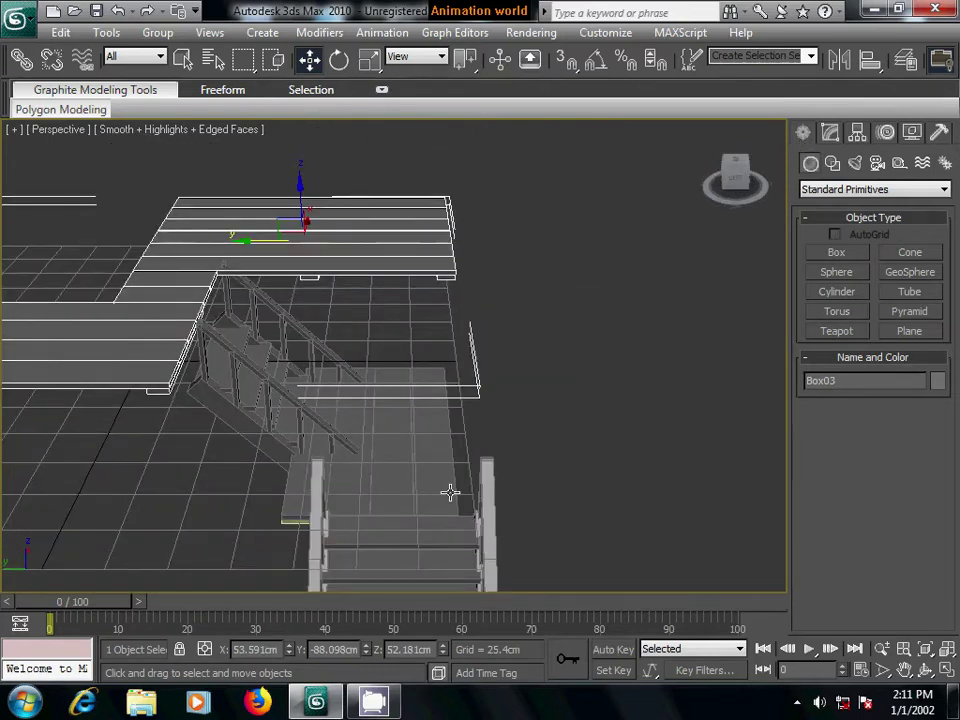
middle_click_drag(449, 492, 560, 455)
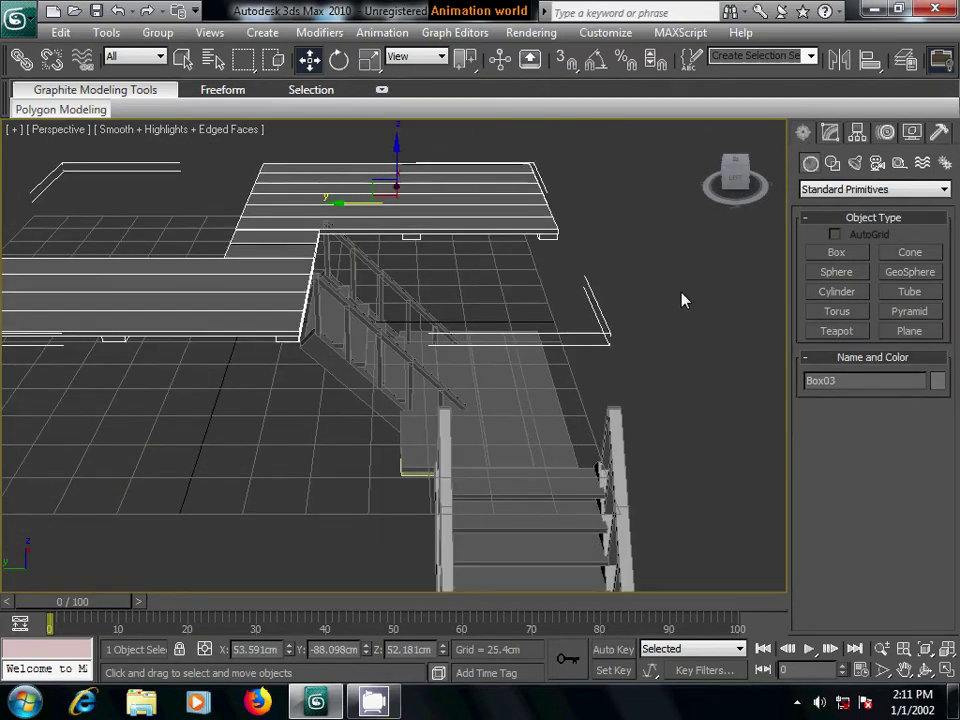
left_click(650, 312)
left_click(341, 358)
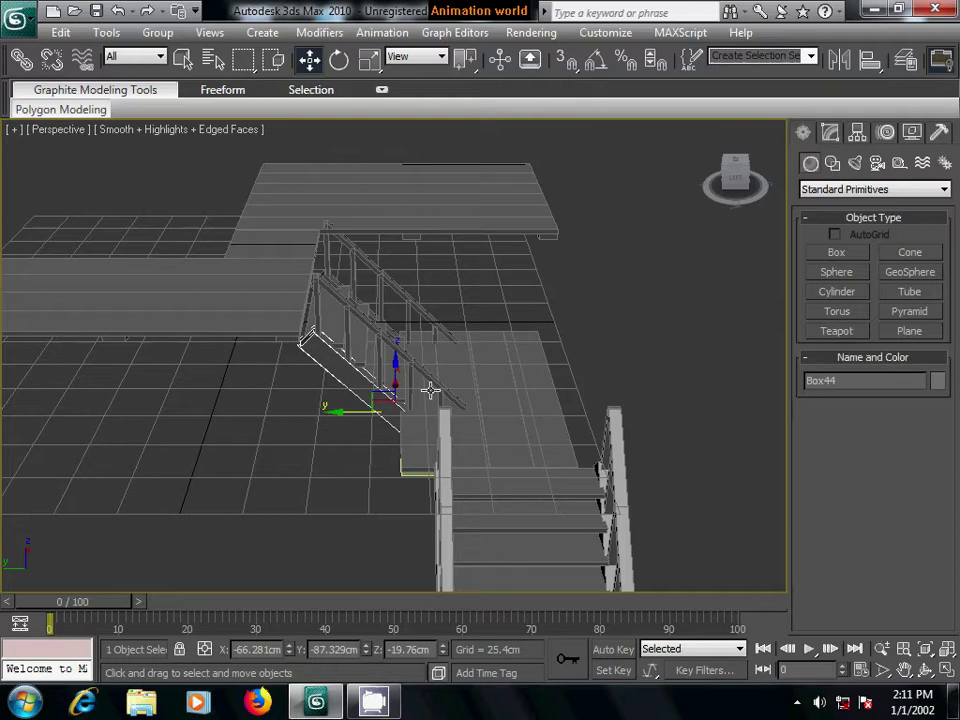
left_click(560, 315)
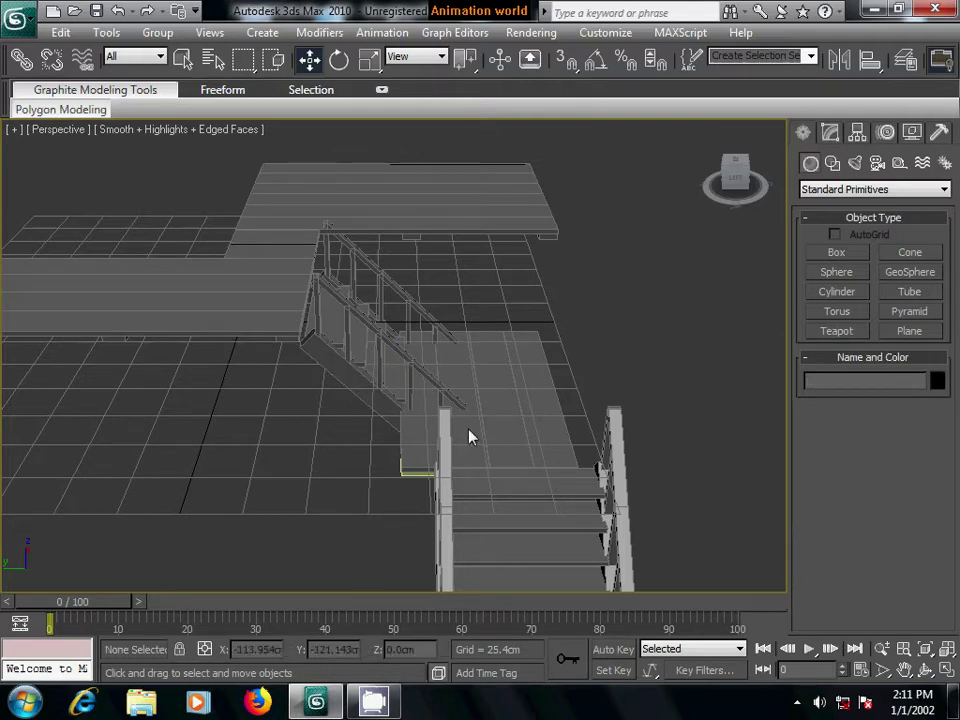
left_click_drag(356, 420, 370, 427)
middle_click_drag(572, 390, 414, 371)
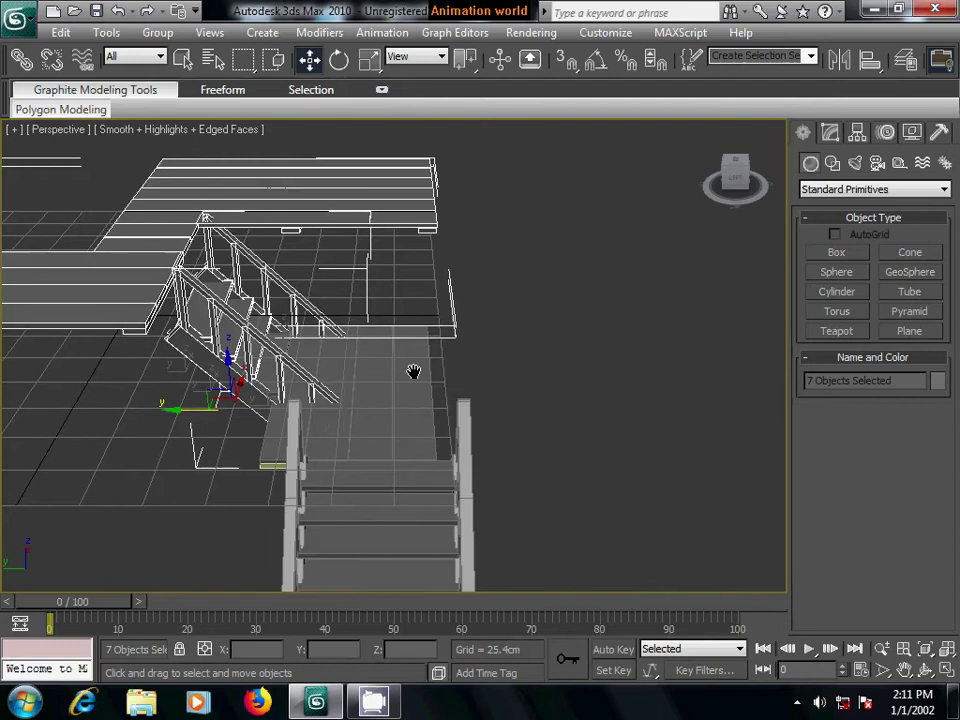
left_click(579, 394)
middle_click_drag(313, 439, 424, 400)
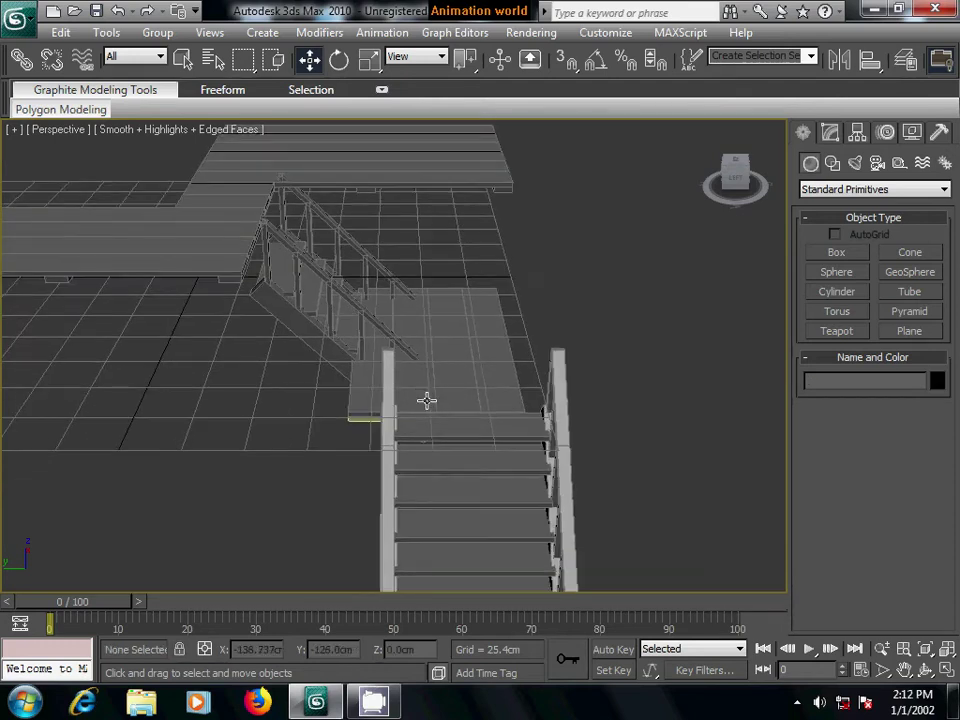
mouse_move(347, 469)
middle_mouse_down("alt")
mouse_move(292, 287)
mouse_move(390, 412)
mouse_move(424, 407)
middle_mouse_up("alt")
- Select the stringer Box44, the nine stair steps and the railing post
left_click(407, 432)
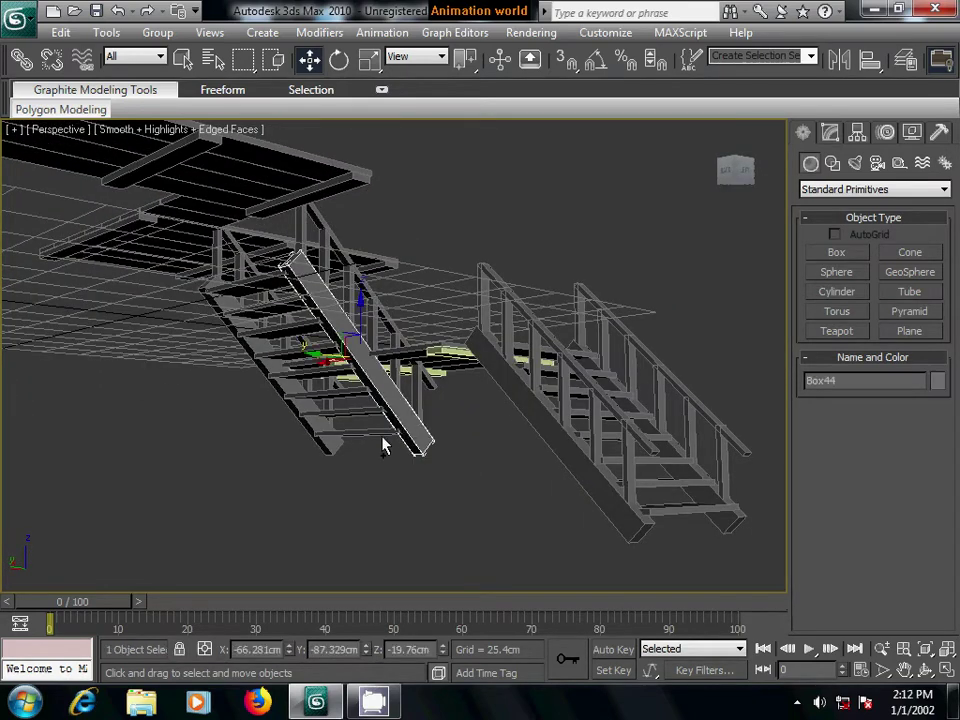
left_click(375, 432, "ctrl")
left_click(358, 413, "ctrl")
left_click(336, 393, "ctrl")
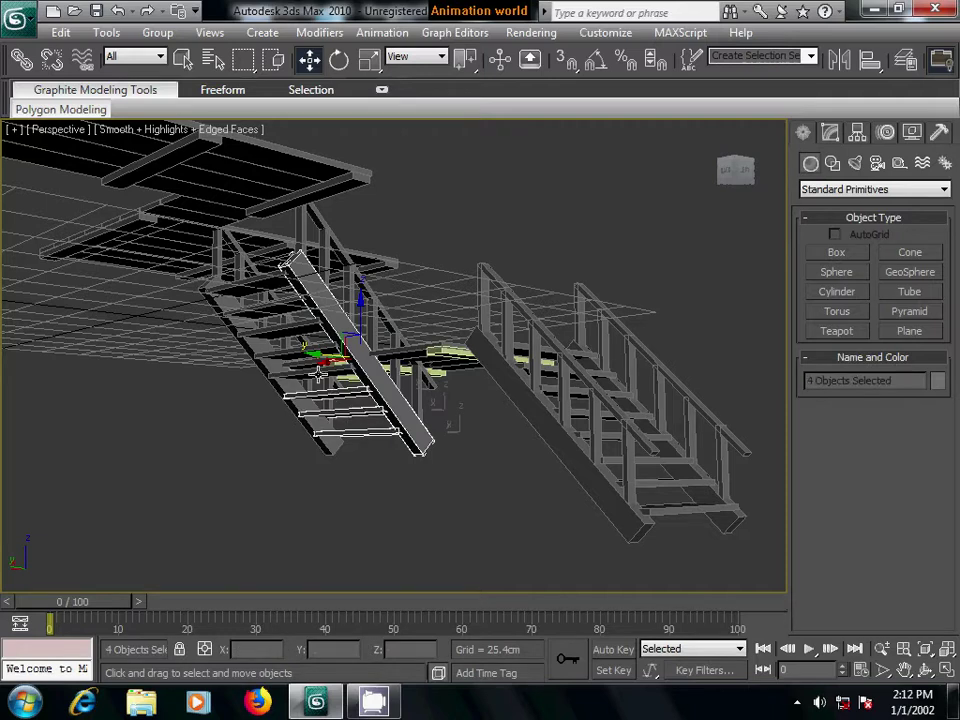
left_click(311, 373, "ctrl")
left_click(290, 353, "ctrl")
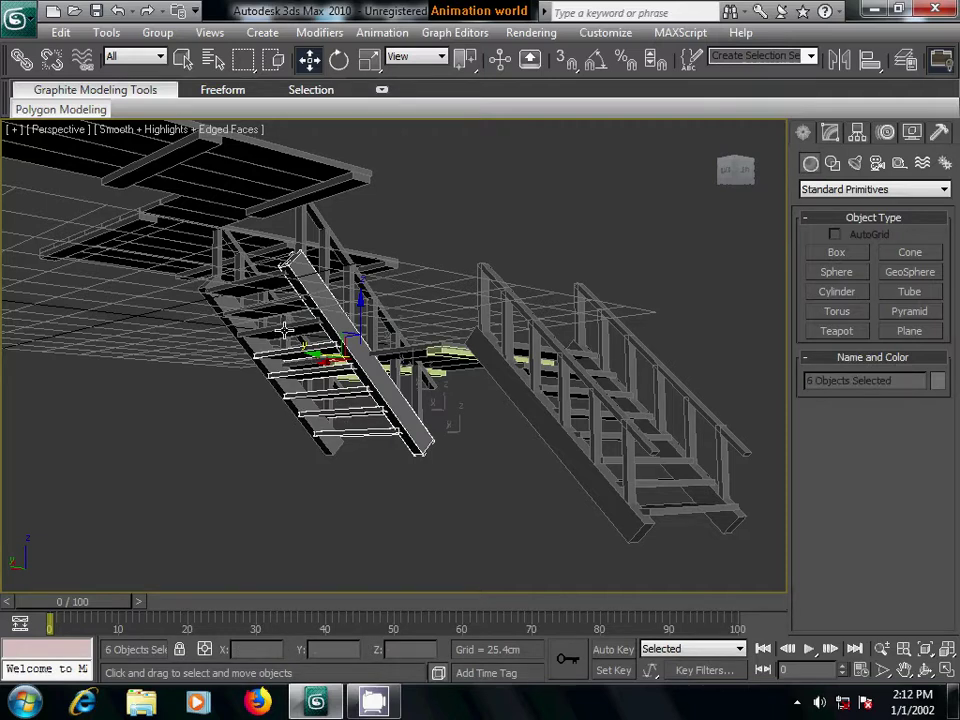
left_click(270, 330, "ctrl")
left_click(255, 318, "ctrl")
left_click(240, 308, "ctrl")
left_click(226, 300, "ctrl")
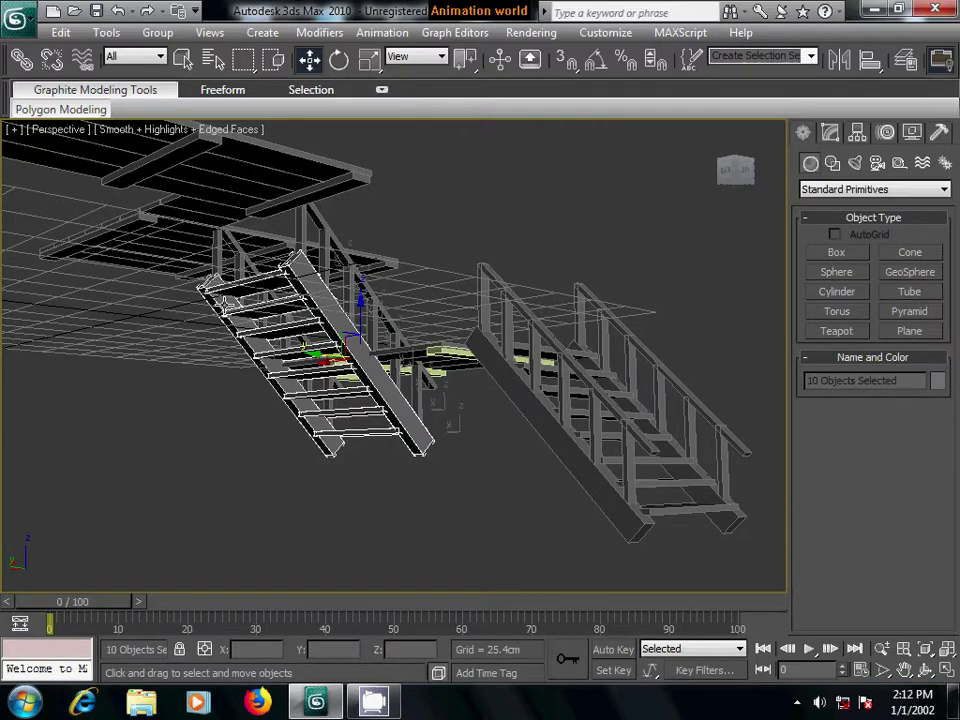
left_click(303, 233, "ctrl")
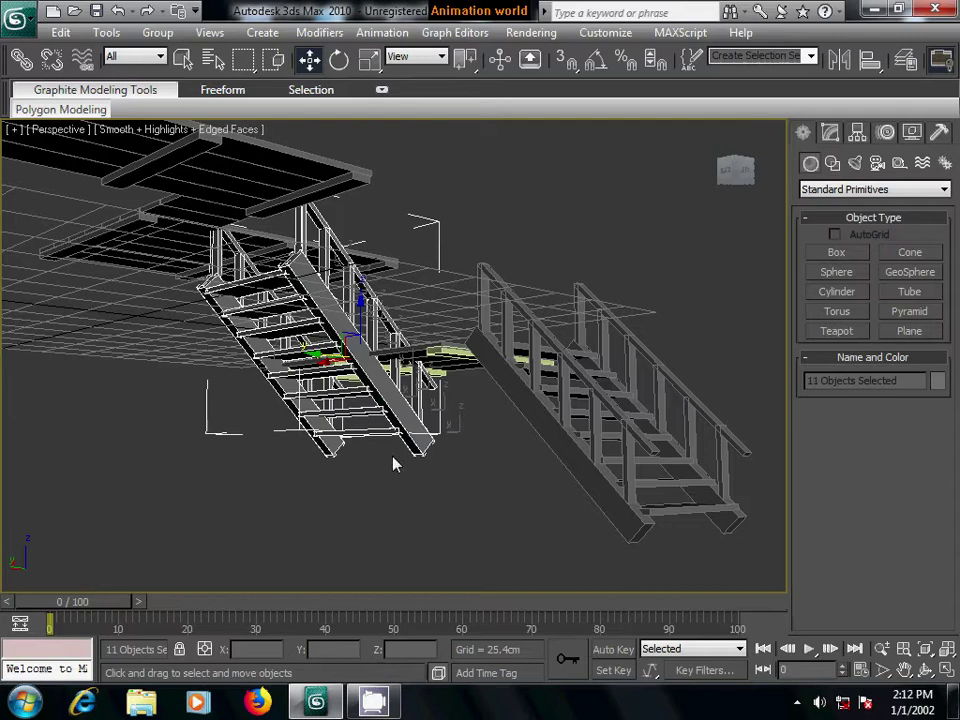
middle_click_drag(478, 453, 392, 486, "alt")
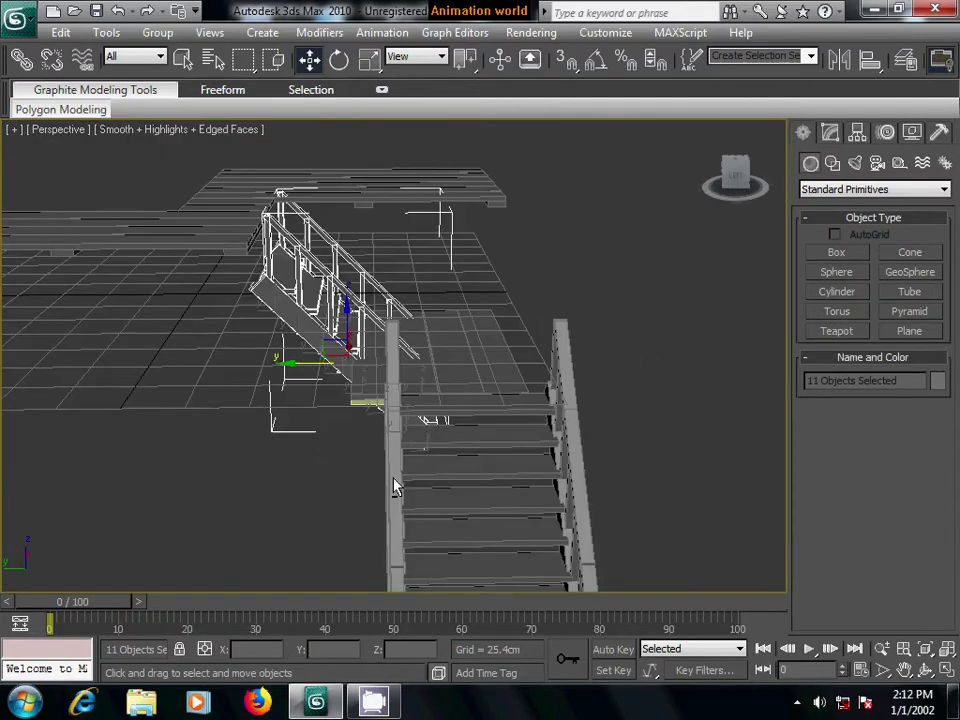
- Group the selected stair pieces under the name Group01
left_click(158, 33)
left_click(180, 60)
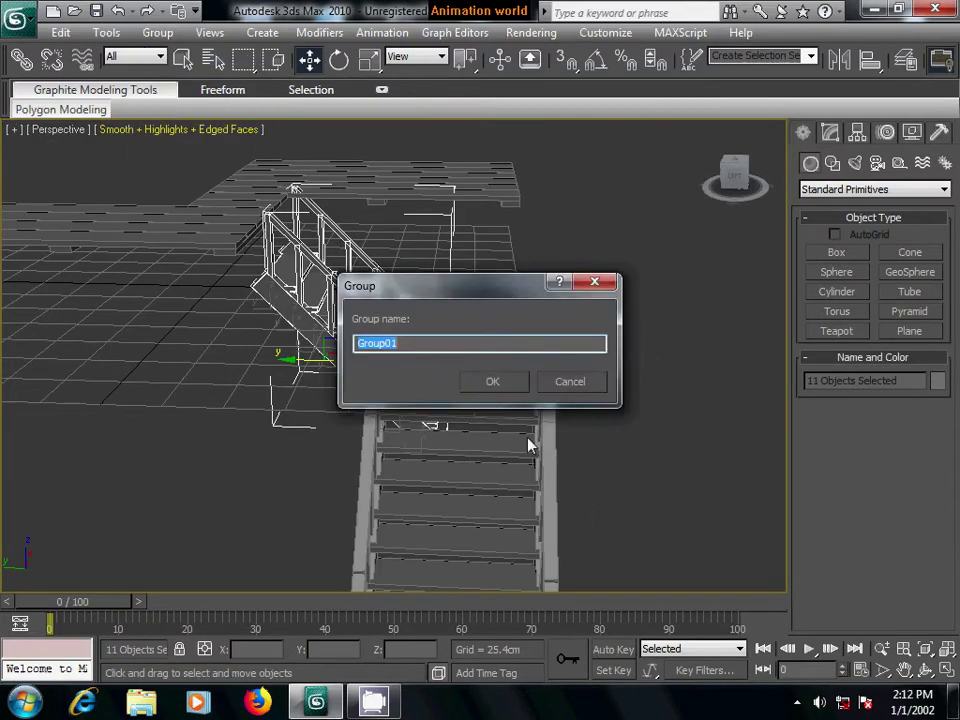
key("Return")
middle_click_drag(516, 437, 548, 498)
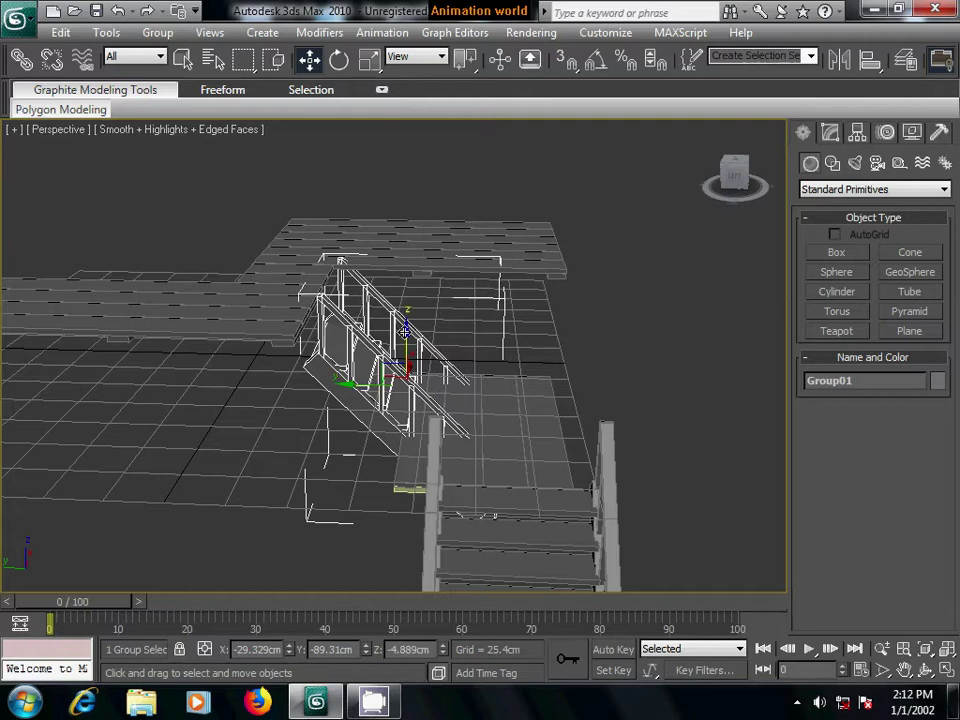
- Lift the stair group about 32 cm, then shift slab Box03 and the stair group along Y
left_click_drag(406, 328, 406, 274)
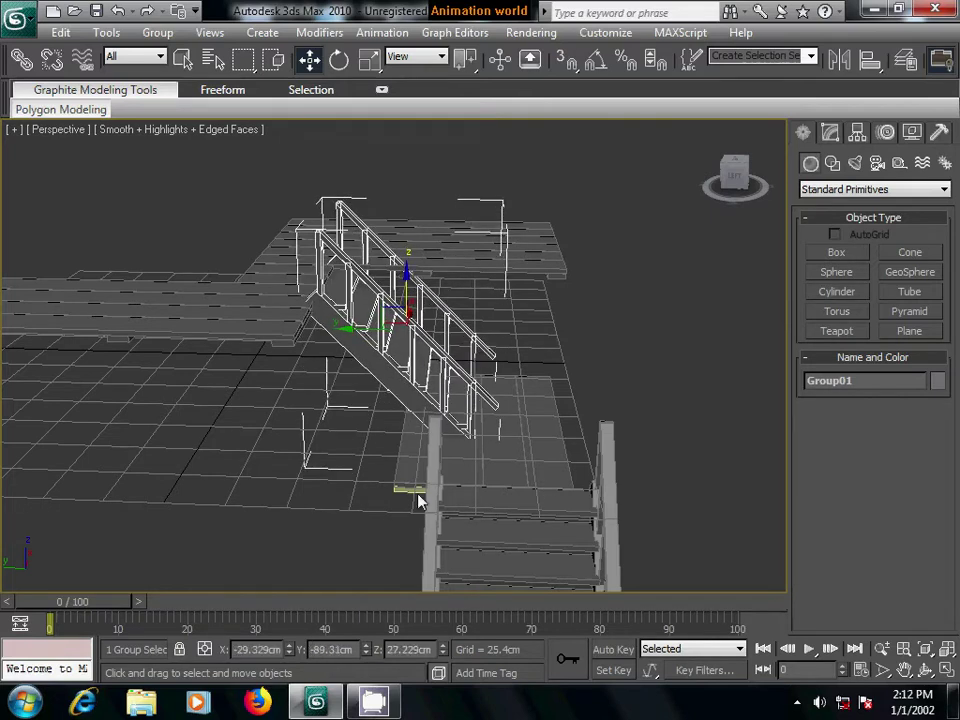
middle_click_drag(418, 499, 563, 499)
left_click(396, 318)
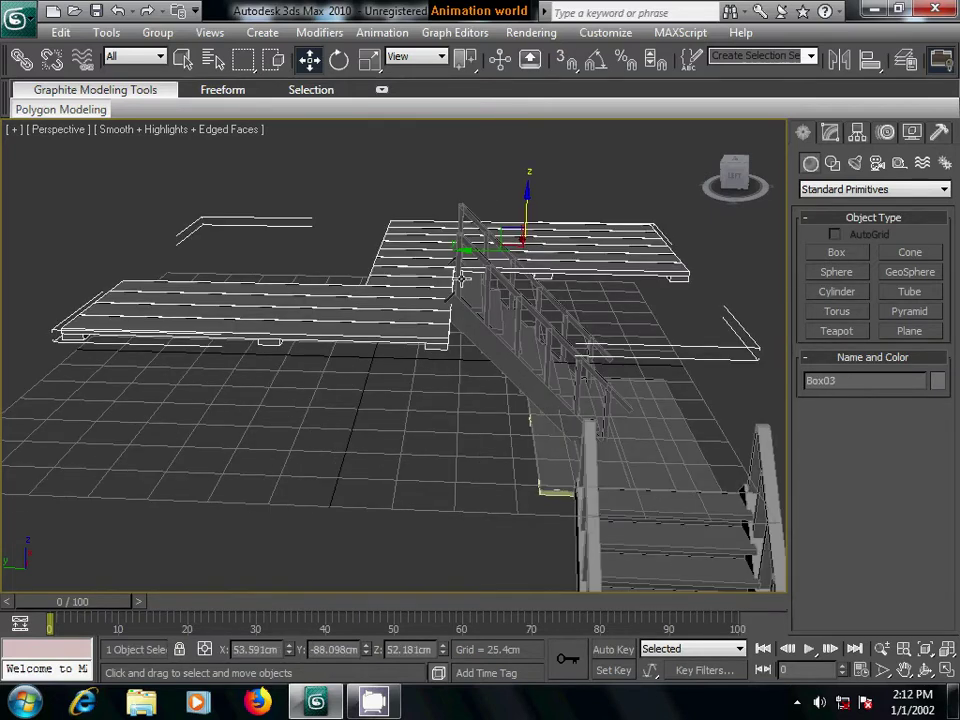
left_click_drag(466, 246, 400, 246)
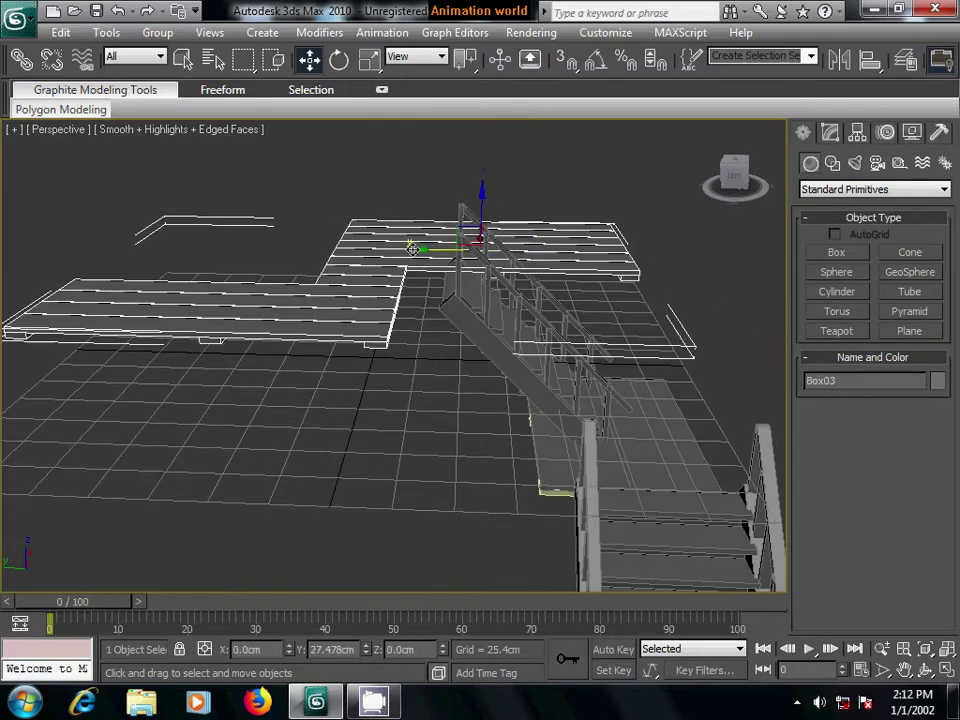
left_click(479, 328)
left_click_drag(481, 330, 435, 342)
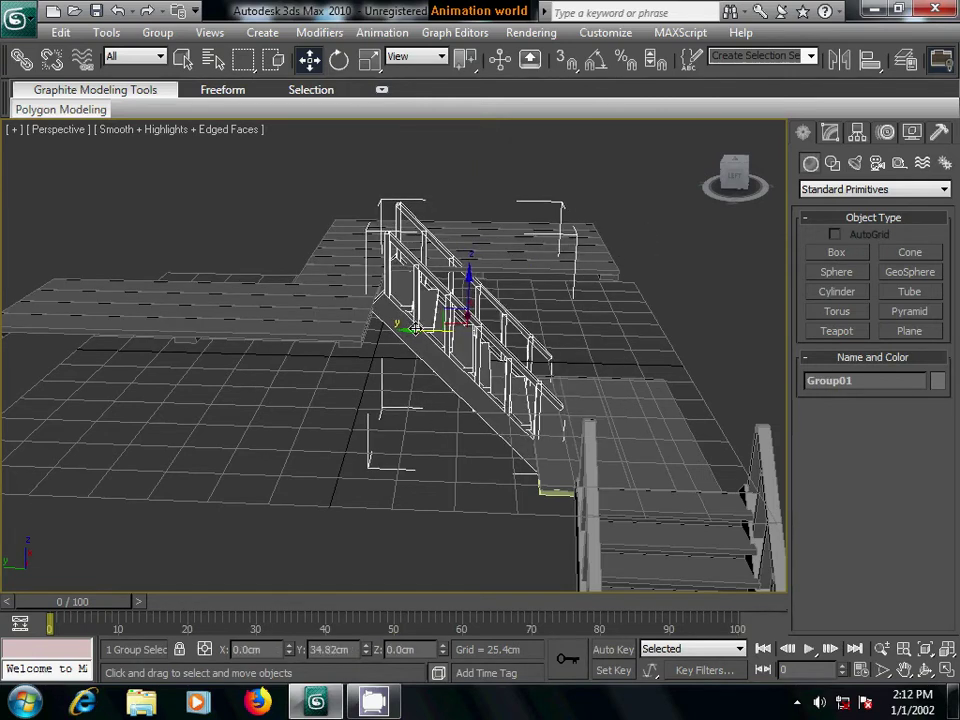
- Squash the stair group with non-uniform scale, nudge it along X, and slide the upper slab along Y
left_click(369, 60)
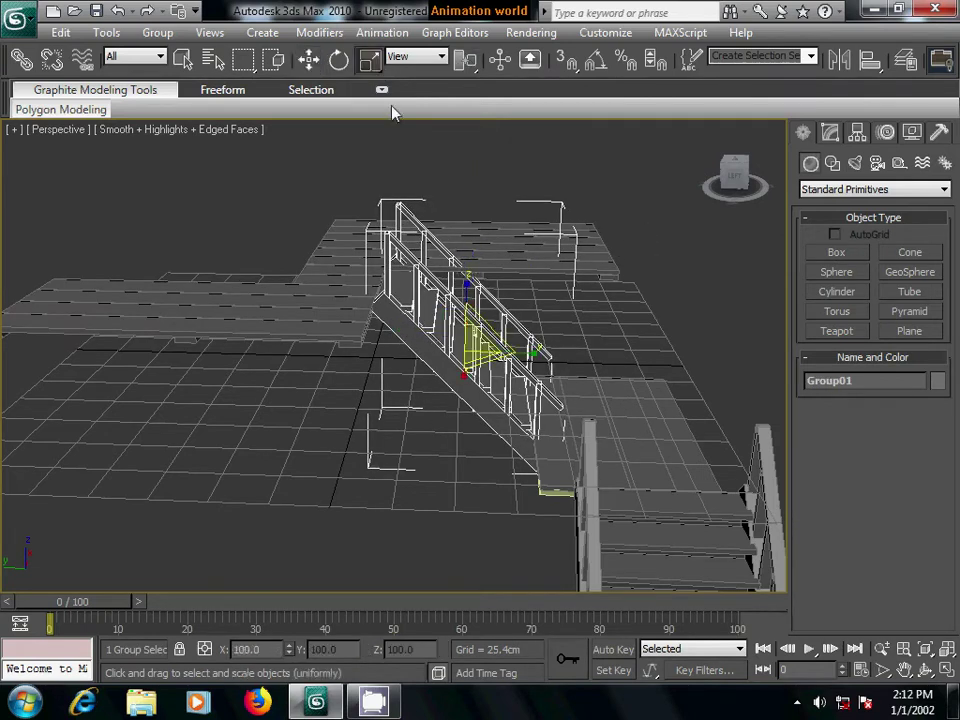
mouse_move(466, 292)
left_mouse_down()
mouse_move(466, 310)
mouse_move(538, 352)
mouse_move(467, 303)
left_mouse_up()
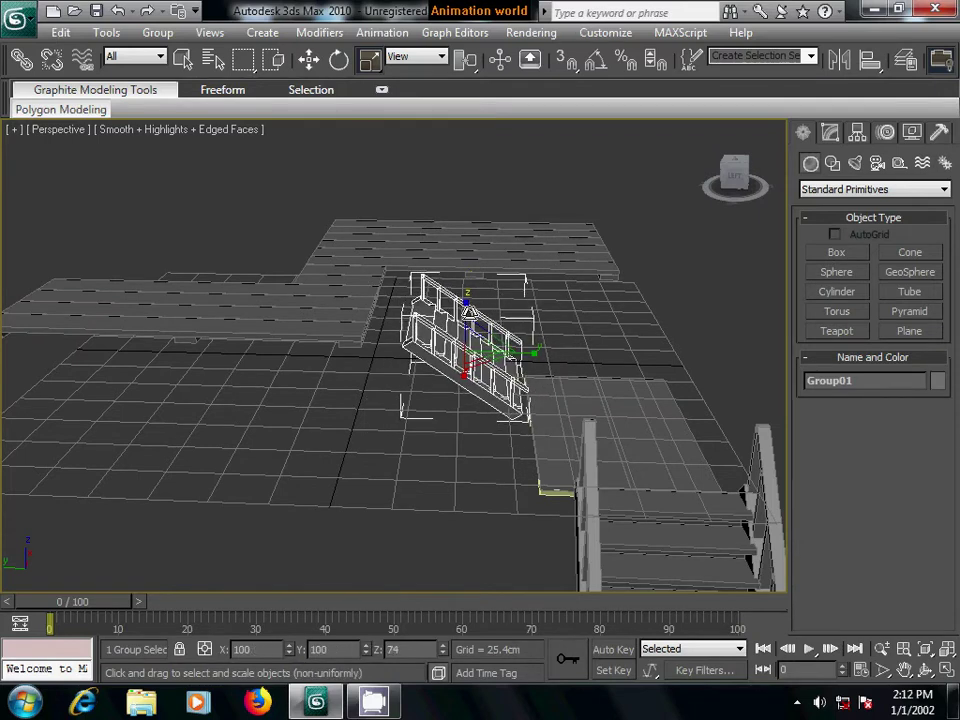
mouse_move(528, 394)
middle_mouse_down("alt")
mouse_move(524, 410)
mouse_move(597, 402)
middle_mouse_up("alt")
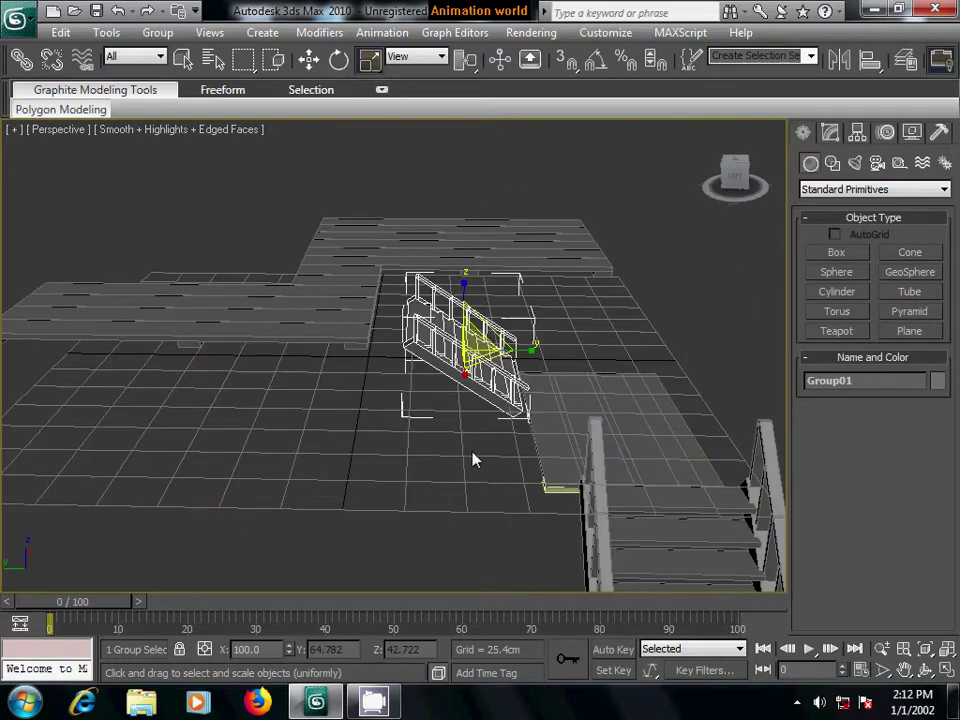
left_click(474, 460)
key("w")
left_click(443, 388)
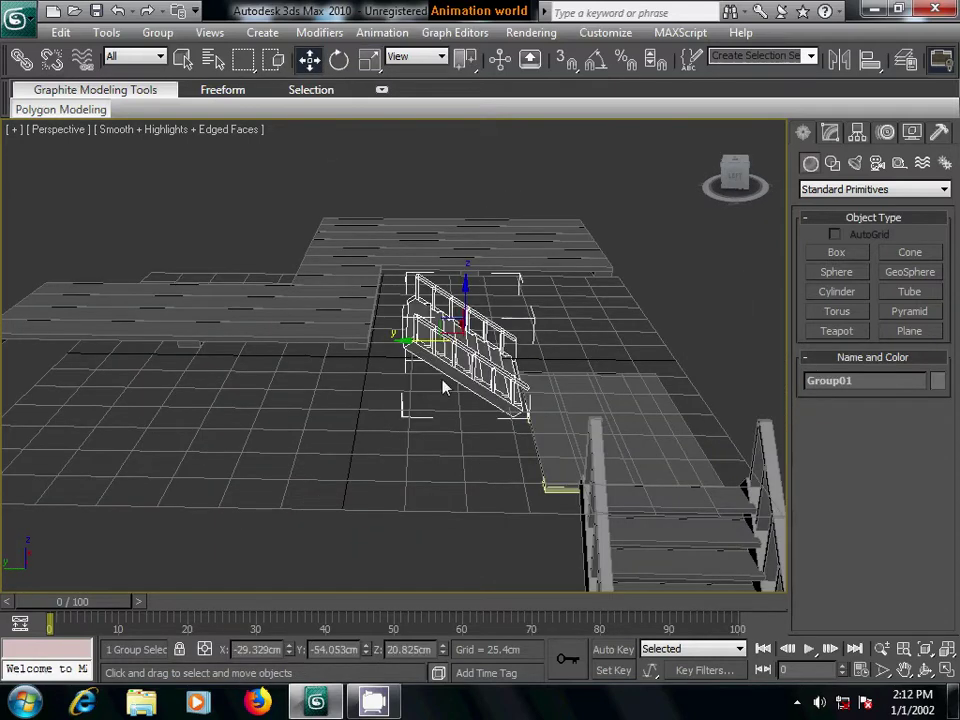
left_click_drag(408, 340, 420, 338)
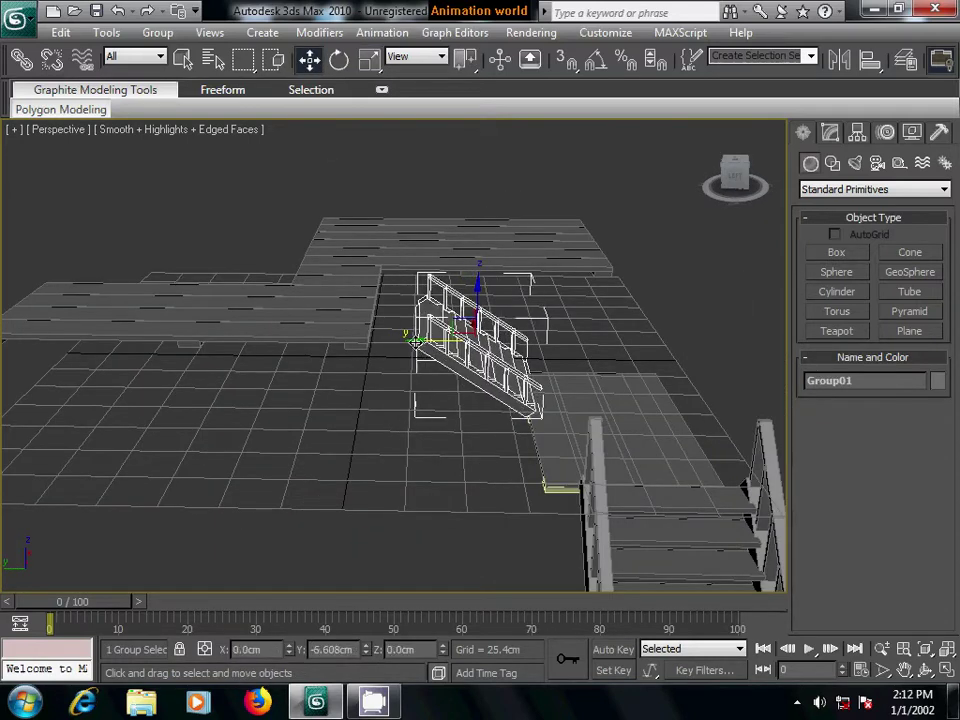
left_click(321, 295)
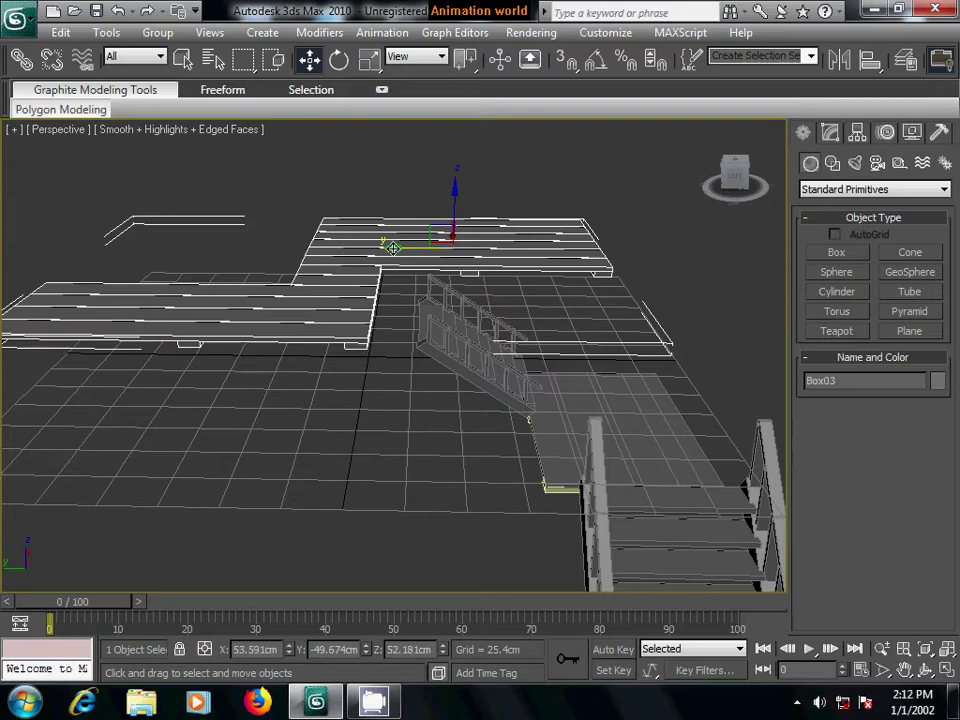
left_click_drag(393, 247, 474, 408)
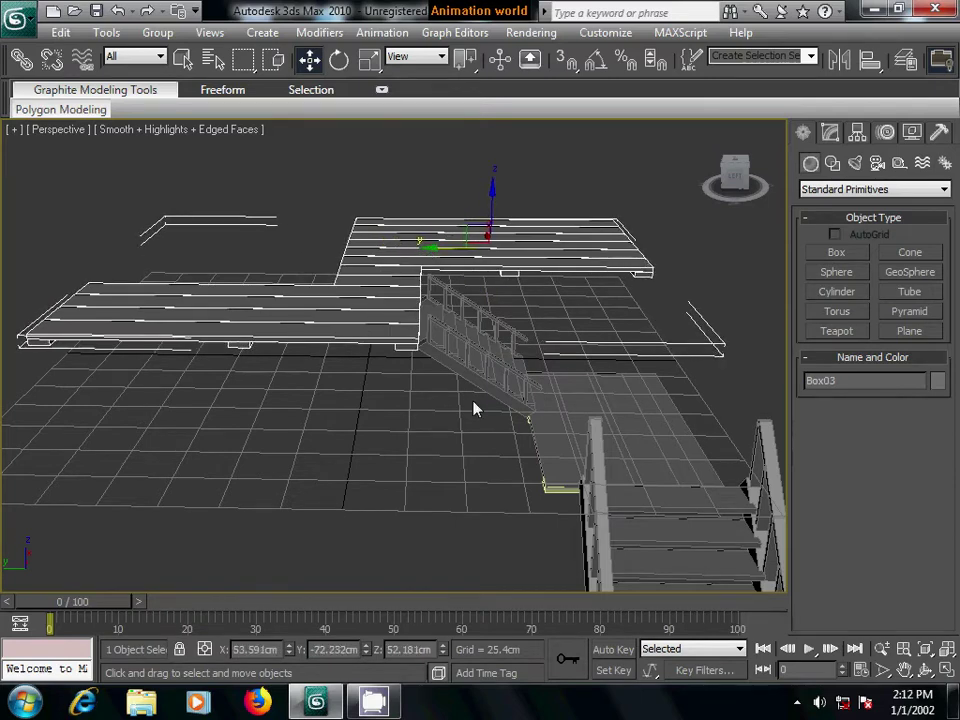
- In Left view, lower the stair group and slide it right toward the platform
key("f")
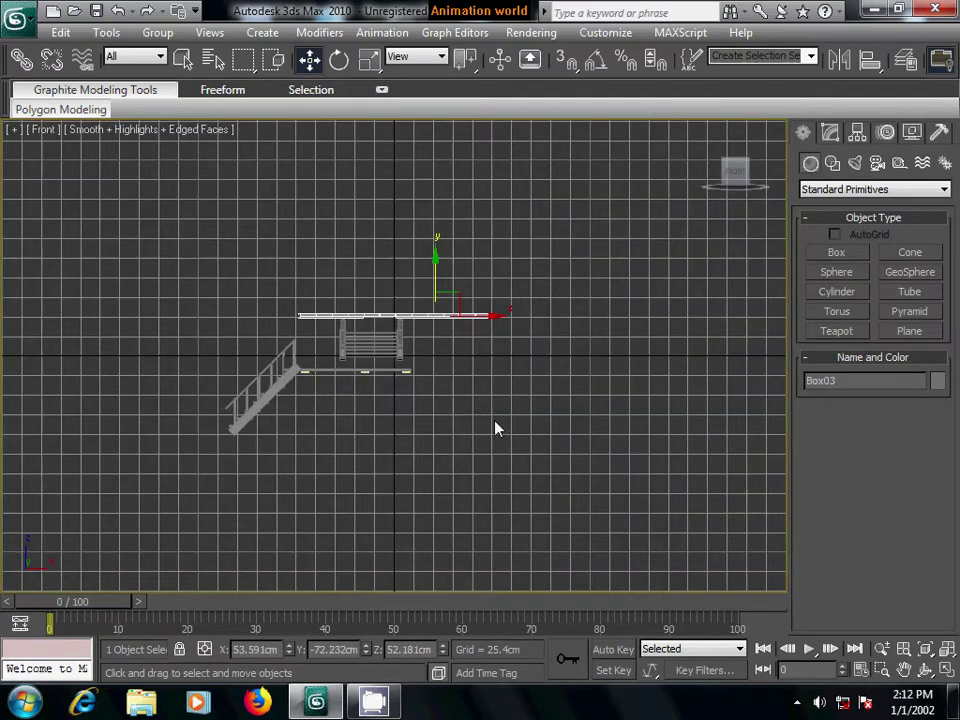
key("l")
scroll(405, 294, "up", 5)
middle_click_drag(606, 440, 471, 386)
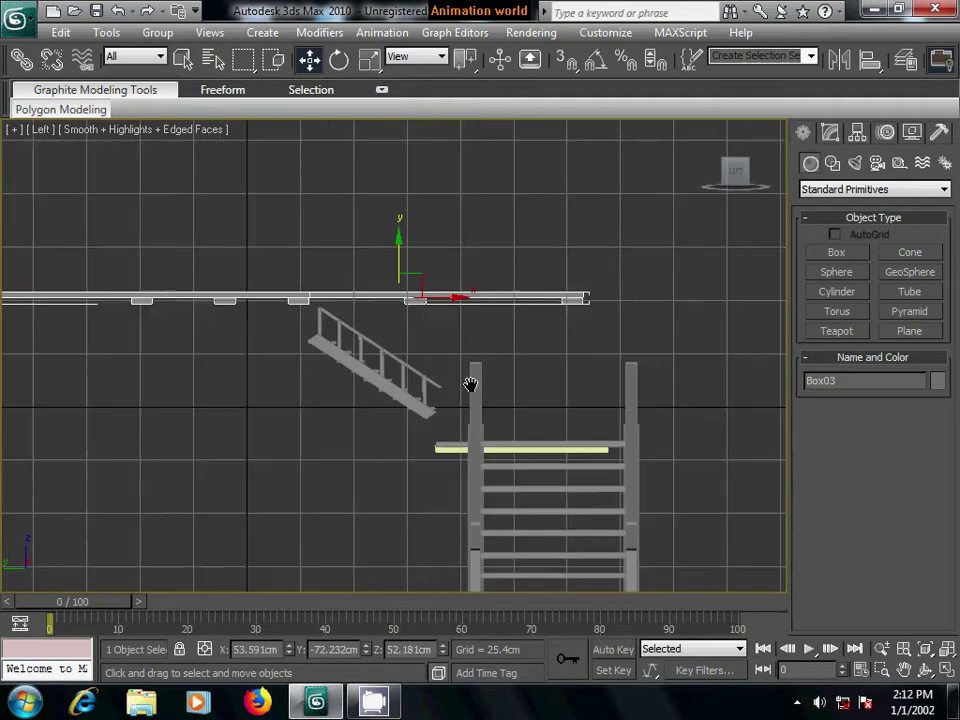
scroll(471, 386, "up", 2)
scroll(489, 407, "up", 2)
middle_click_drag(564, 399, 516, 309)
left_click(329, 334)
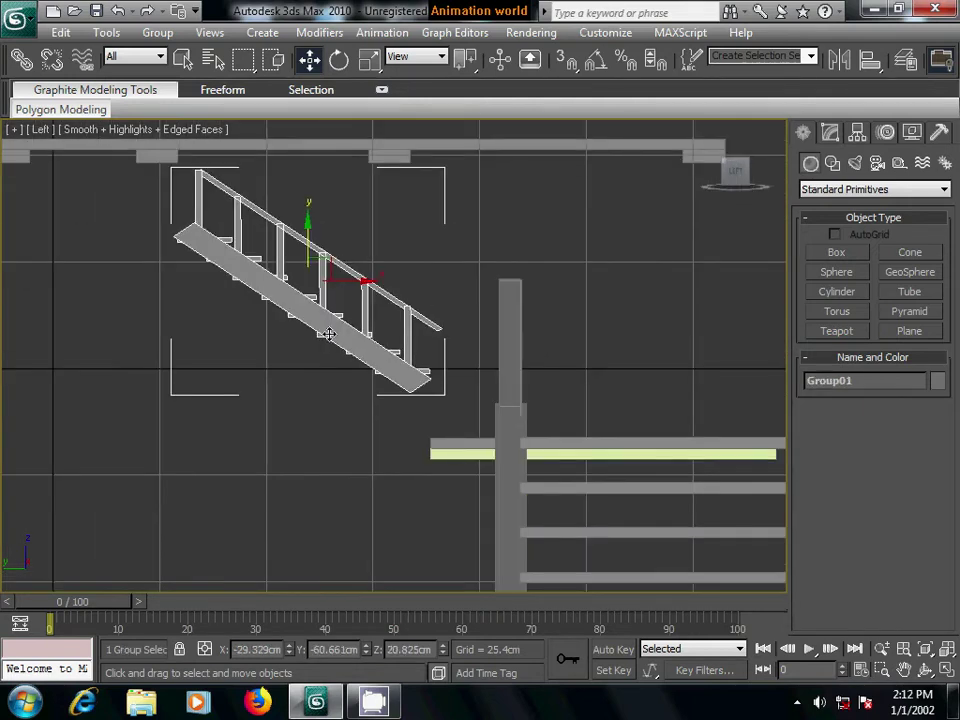
left_click_drag(307, 222, 307, 270)
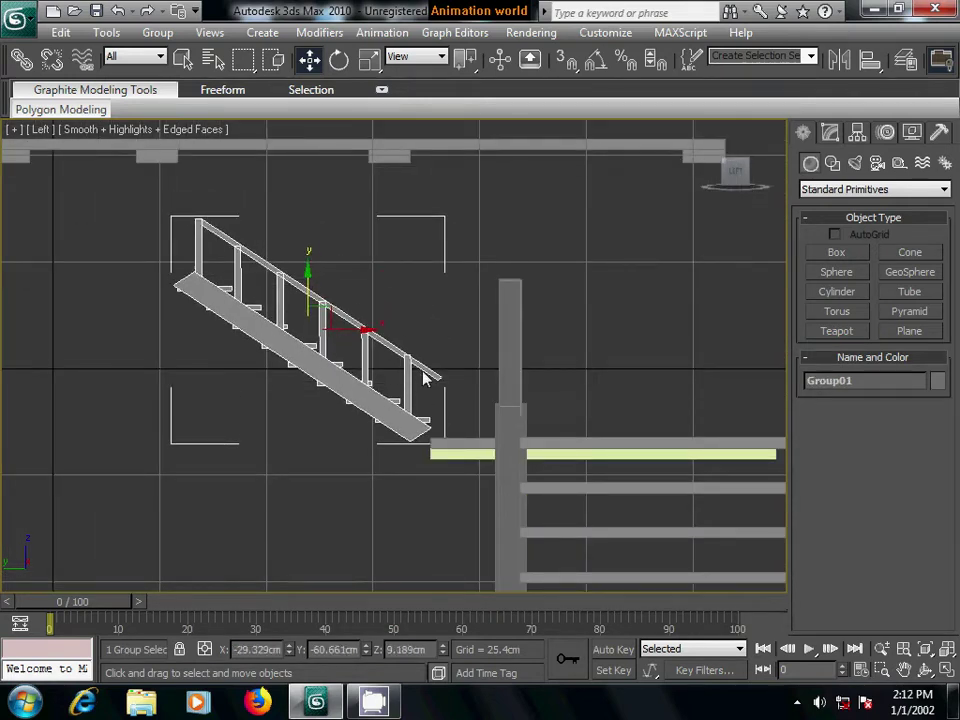
left_click_drag(380, 333, 389, 328)
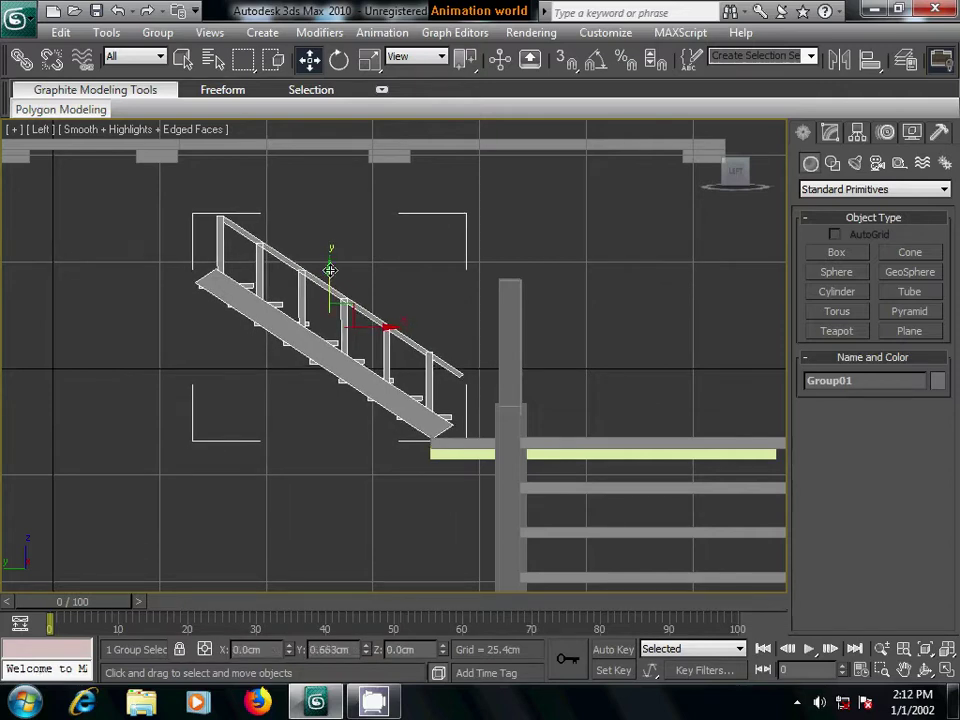
scroll(325, 450, "down", 2)
scroll(330, 467, "down", 2)
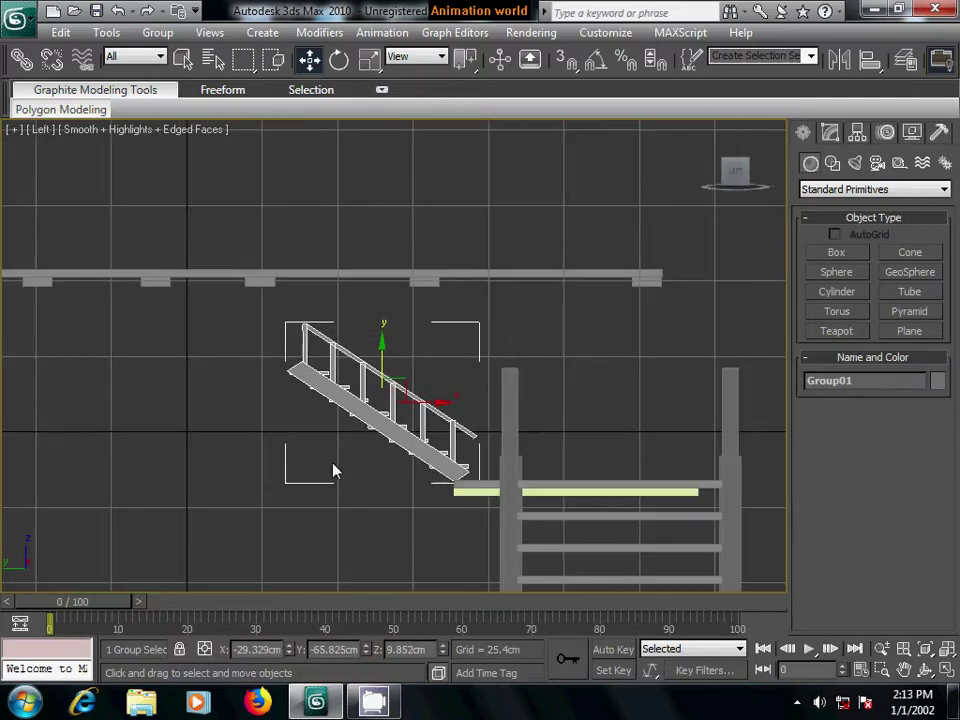
- Lower and nudge the upper floor slab until it sits on the stairs, checking in wireframe
left_click(264, 272)
left_click_drag(402, 222, 402, 318)
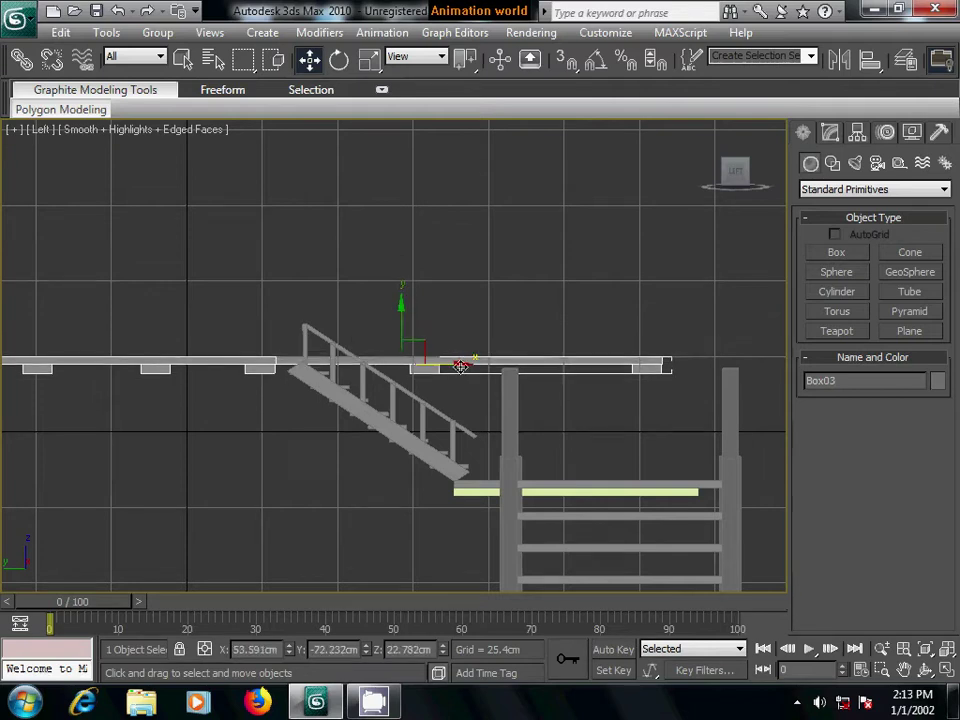
left_click_drag(458, 362, 468, 366)
left_click_drag(413, 309, 413, 323)
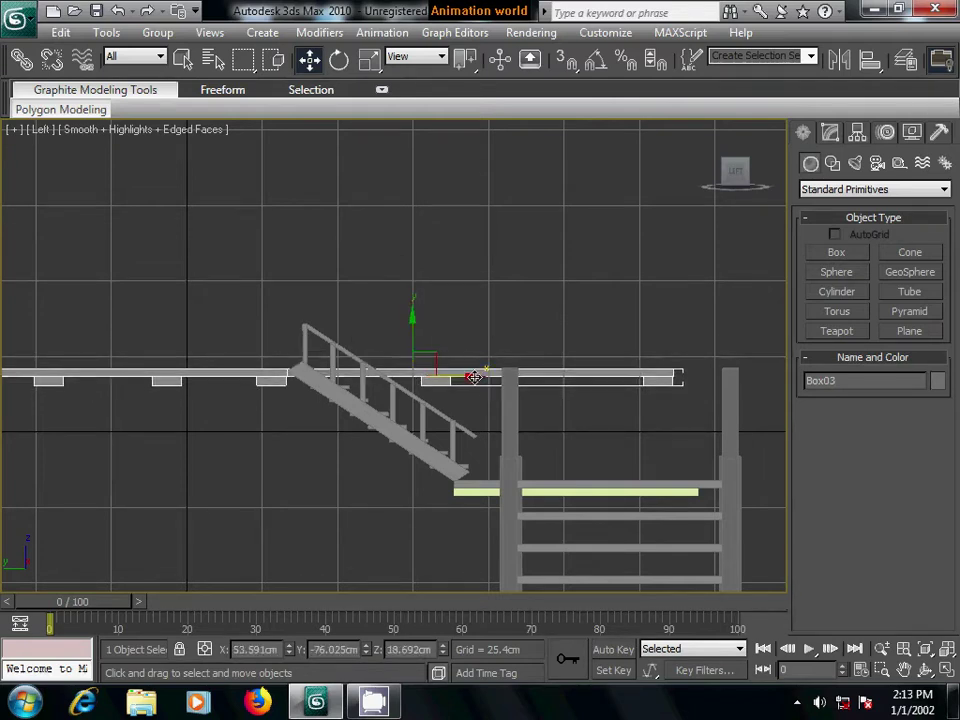
key("F3")
scroll(410, 454, "up", 1)
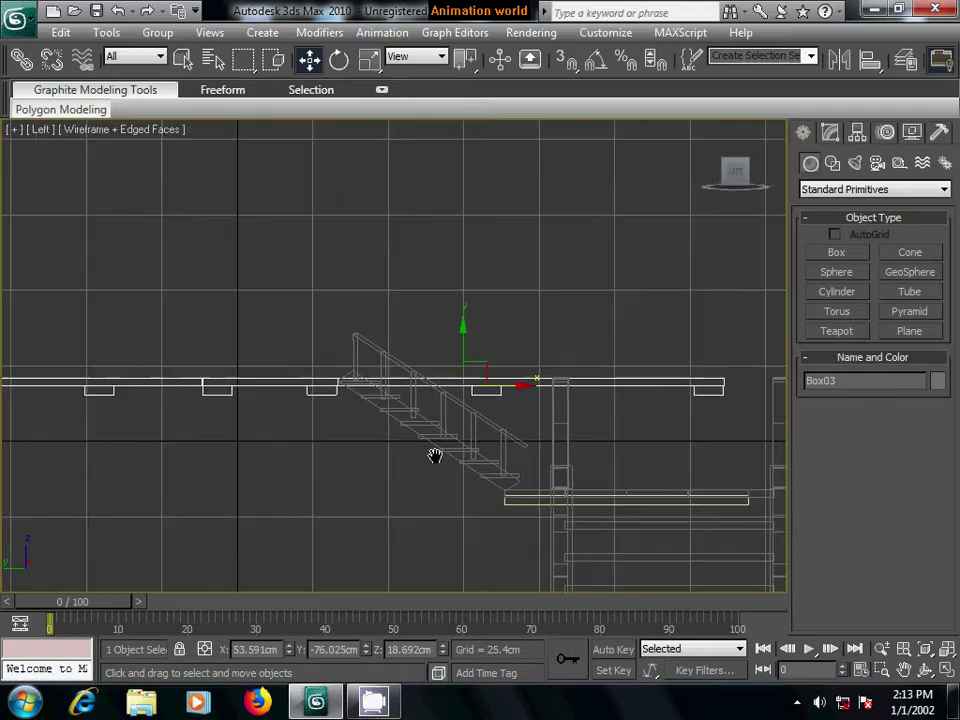
scroll(435, 454, "up", 1)
scroll(440, 462, "up", 2)
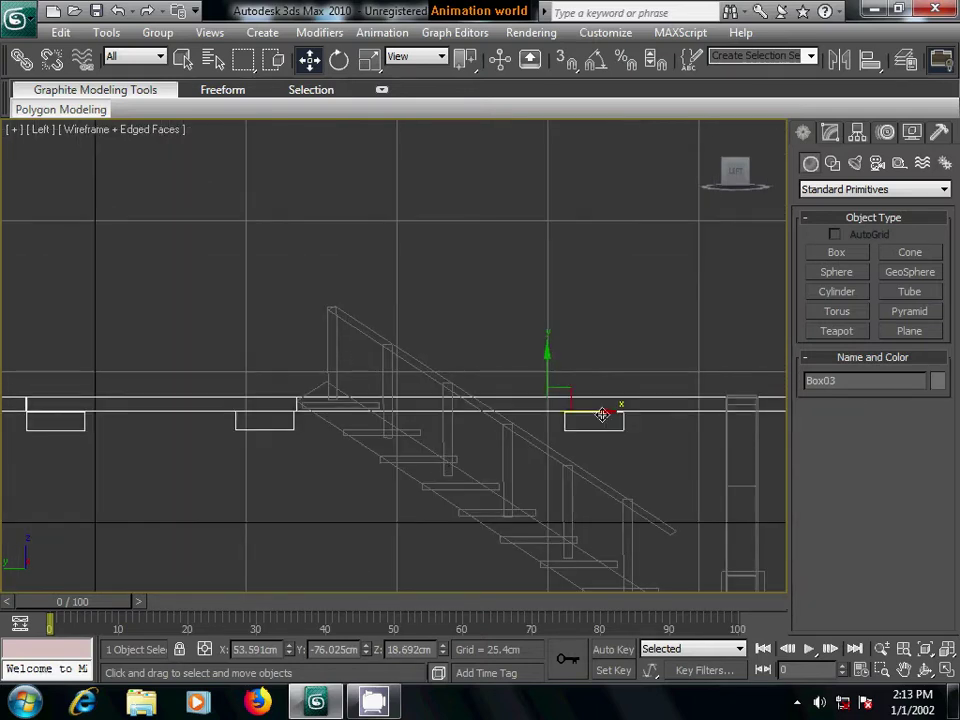
left_click_drag(607, 412, 611, 409)
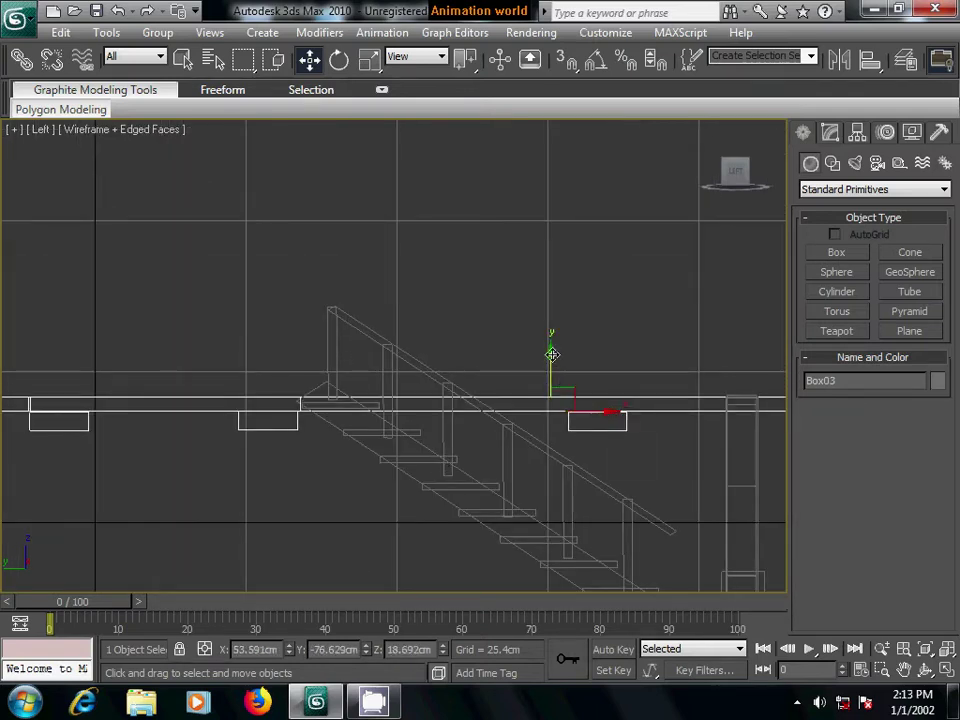
left_click_drag(552, 354, 552, 360)
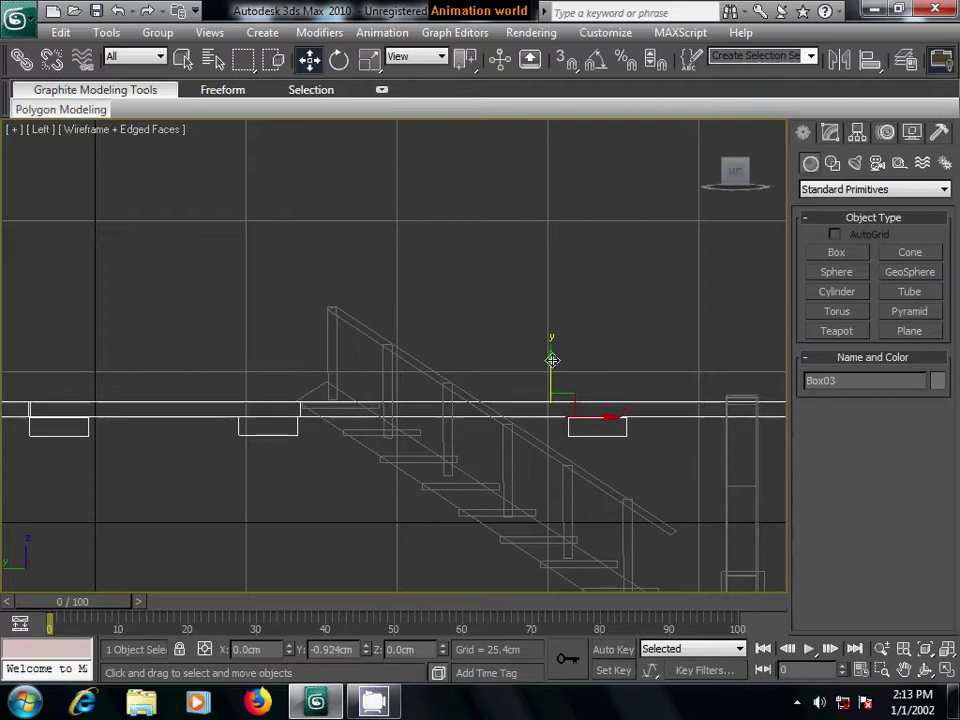
left_click(614, 333)
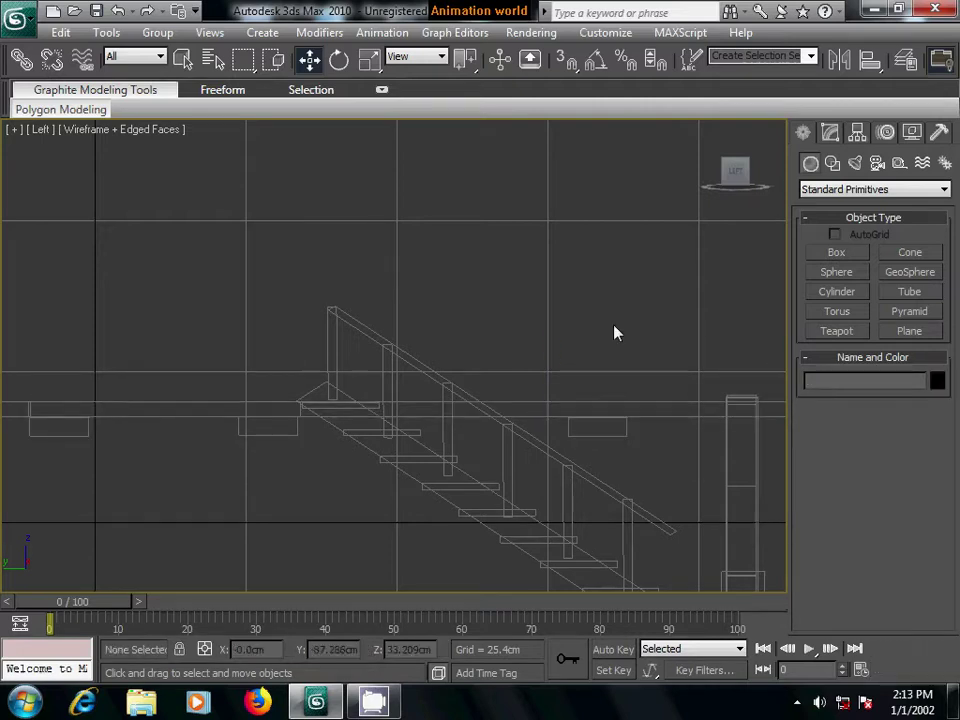
- Return to the shaded Perspective view looking down on the scene
key("p")
key("F3")
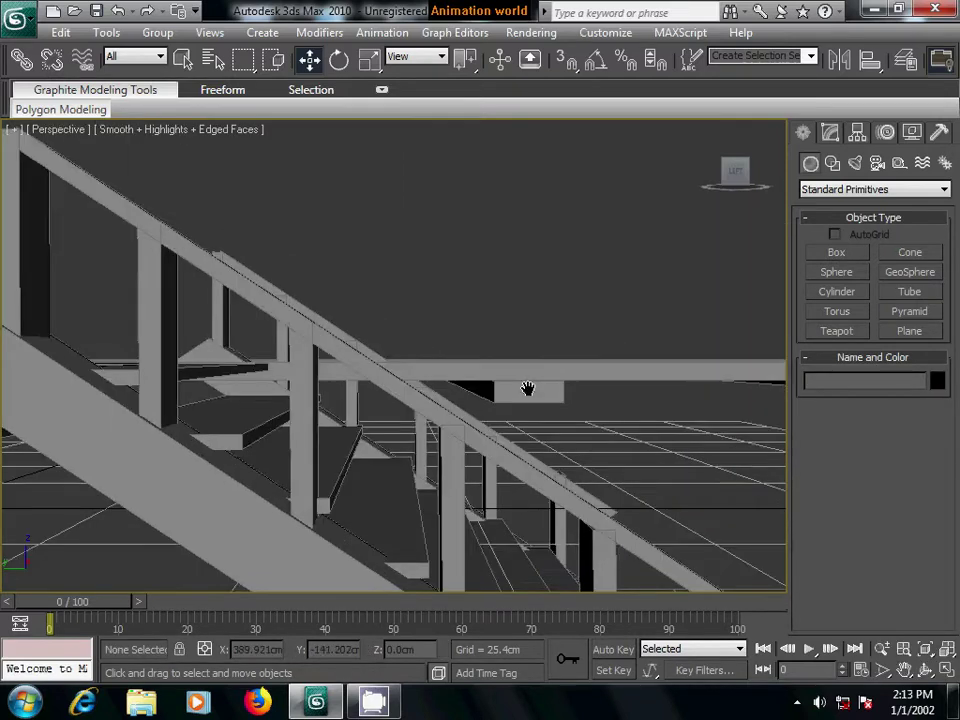
scroll(527, 388, "down", 5)
mouse_move(587, 400)
middle_mouse_down("alt")
mouse_move(536, 418)
mouse_move(439, 422)
mouse_move(510, 400)
mouse_move(494, 390)
mouse_move(452, 411)
middle_mouse_up("alt")
- Select the right plank platform Box03 and enter its Vertex sub-object level
left_click(473, 390)
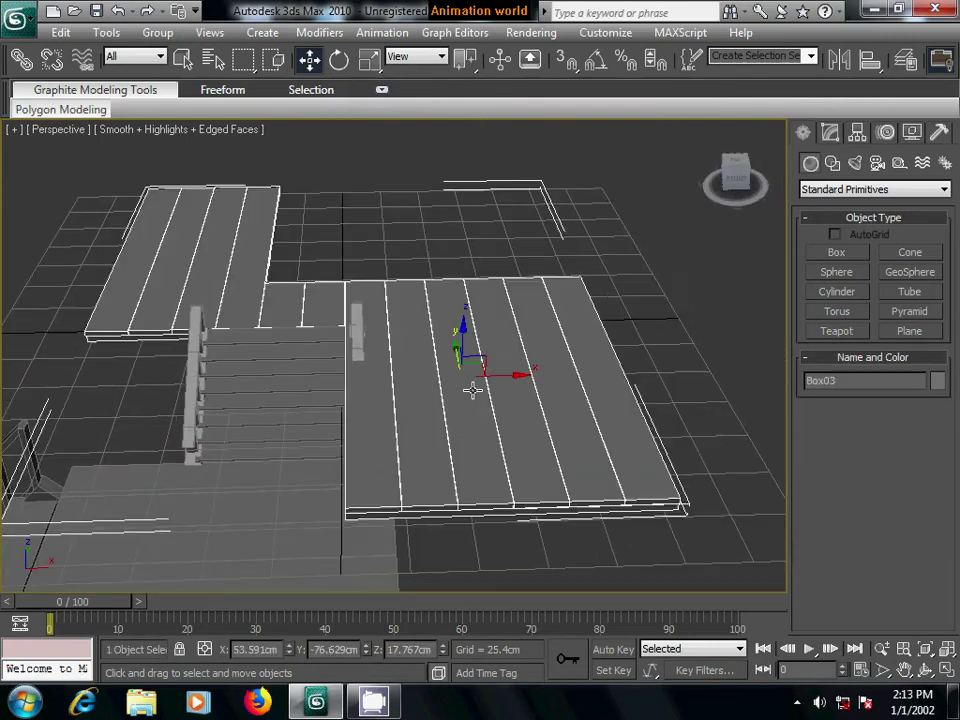
left_click(830, 133)
middle_click_drag(553, 376, 529, 311)
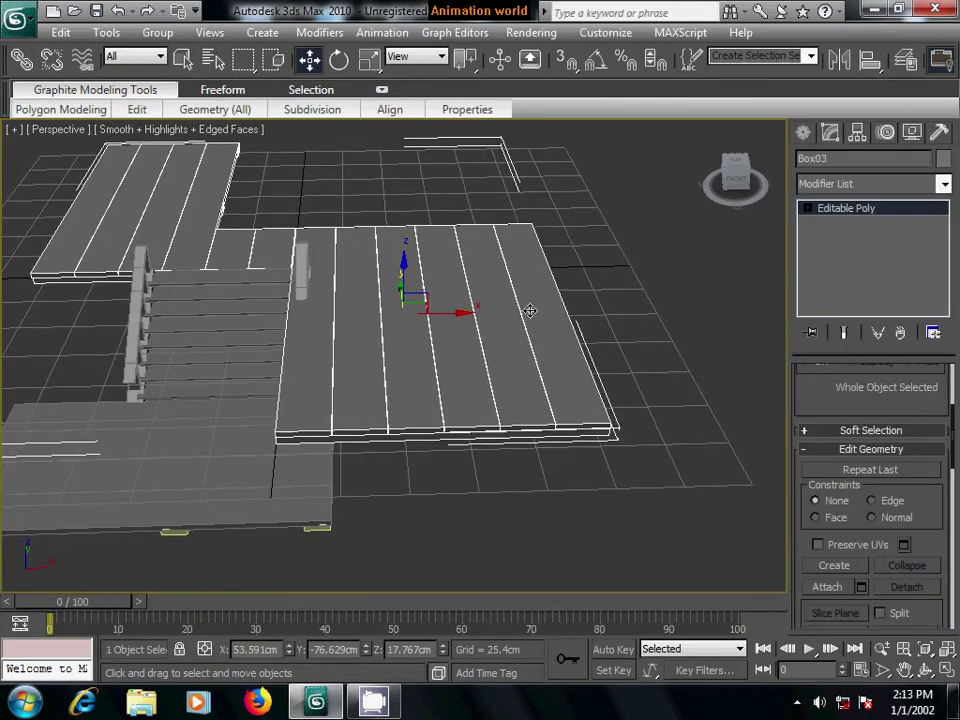
left_click(808, 209)
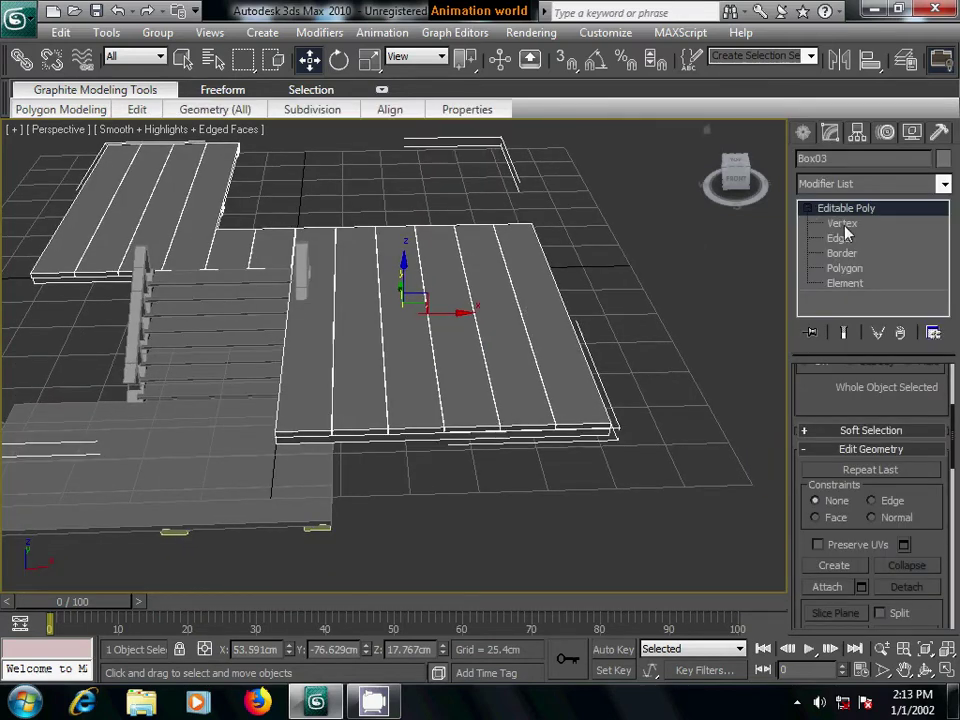
left_click(842, 223)
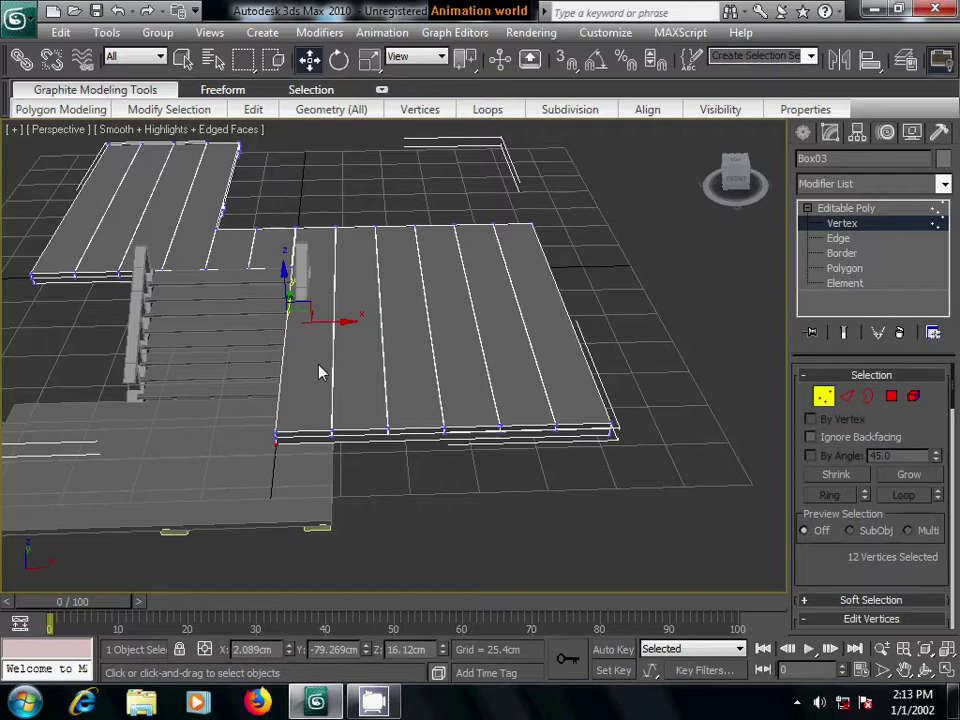
left_click(386, 390)
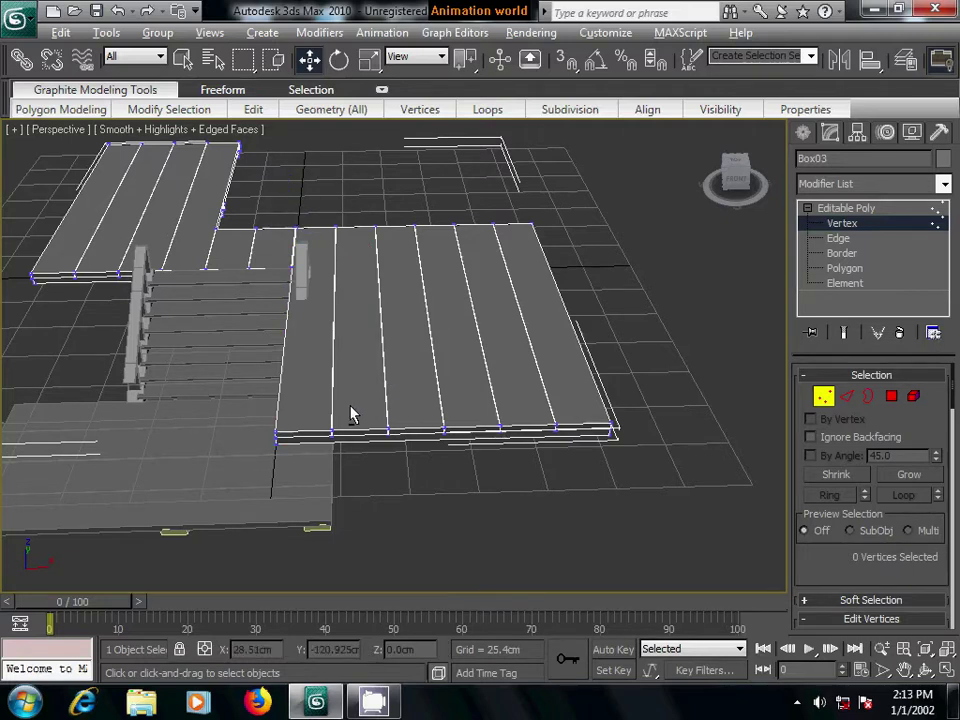
- Select the large plank panel's vertices and slide them slightly along X
middle_click_drag(354, 414, 352, 386, "alt")
left_click_drag(266, 214, 640, 500)
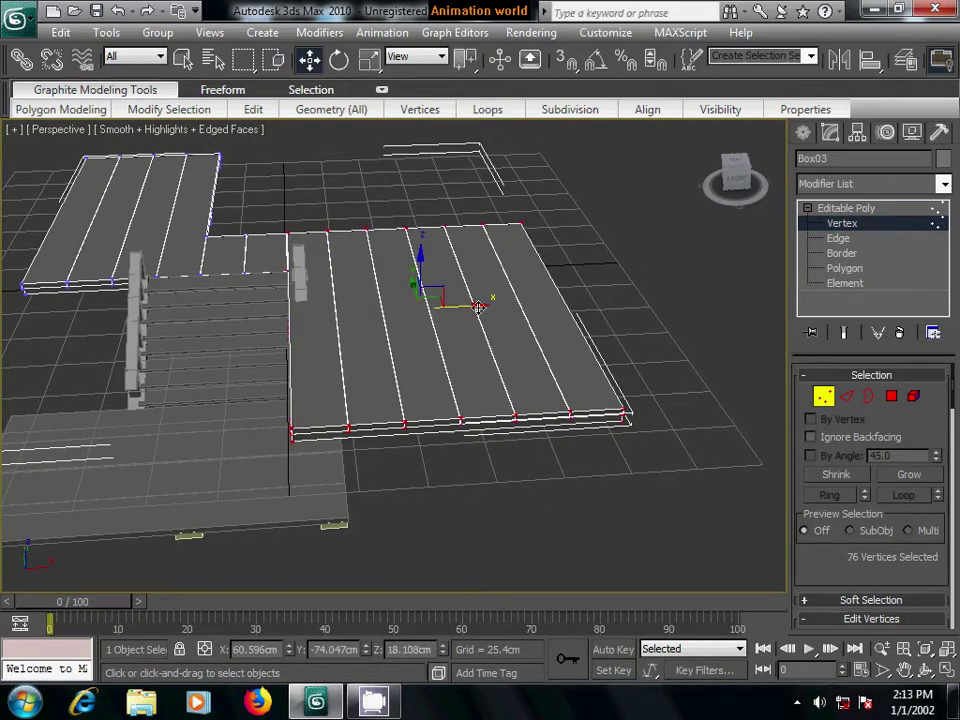
left_click_drag(480, 307, 504, 307)
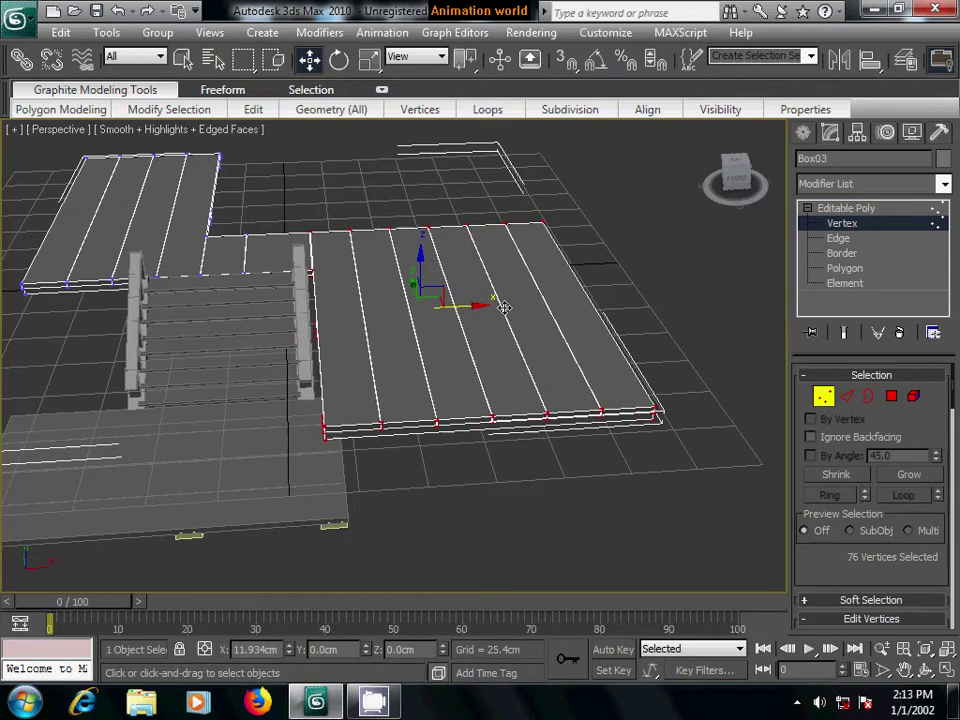
left_click_drag(504, 307, 501, 317)
left_click(476, 480)
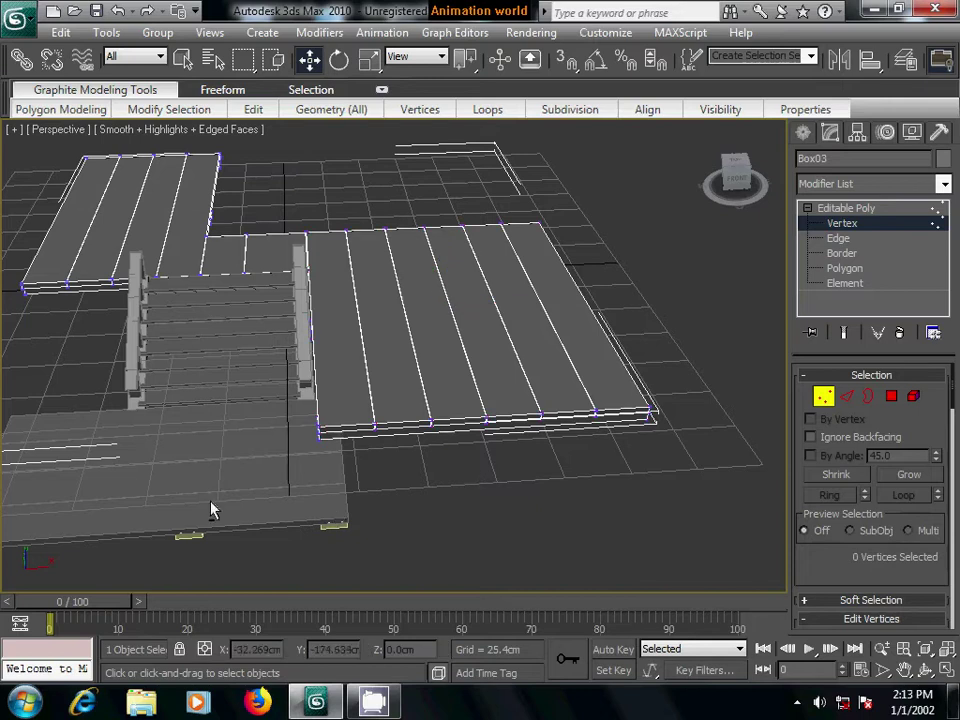
- Box-select the 32 vertices along the deck's end
mouse_move(210, 508)
middle_mouse_down("alt")
mouse_move(343, 497)
mouse_move(440, 455)
middle_mouse_up("alt")
scroll(440, 455, "up", 3)
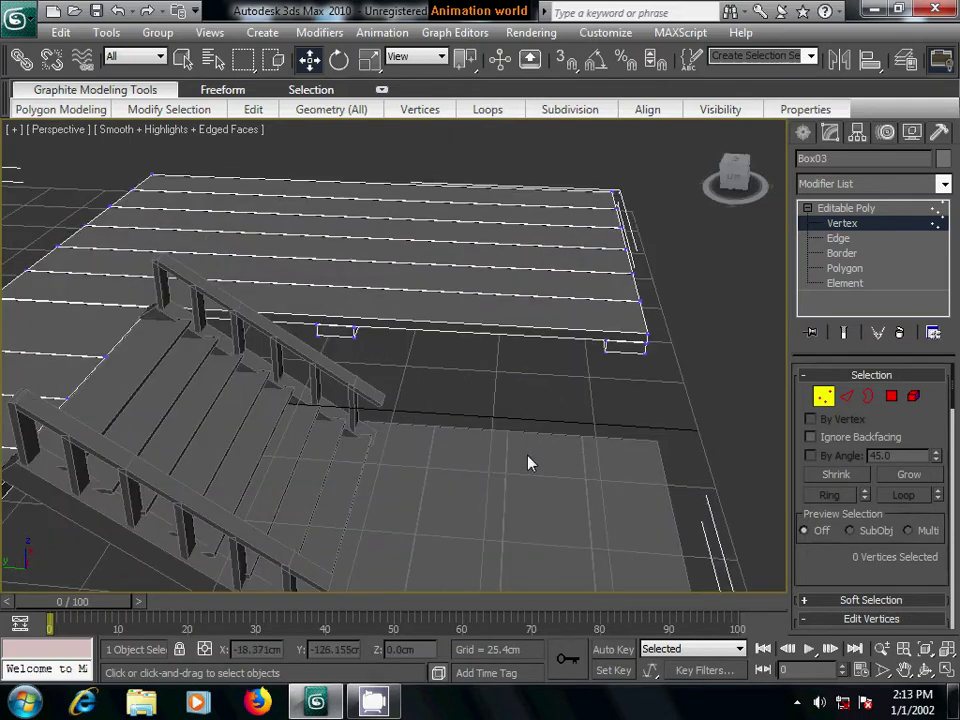
middle_click_drag(529, 461, 476, 463)
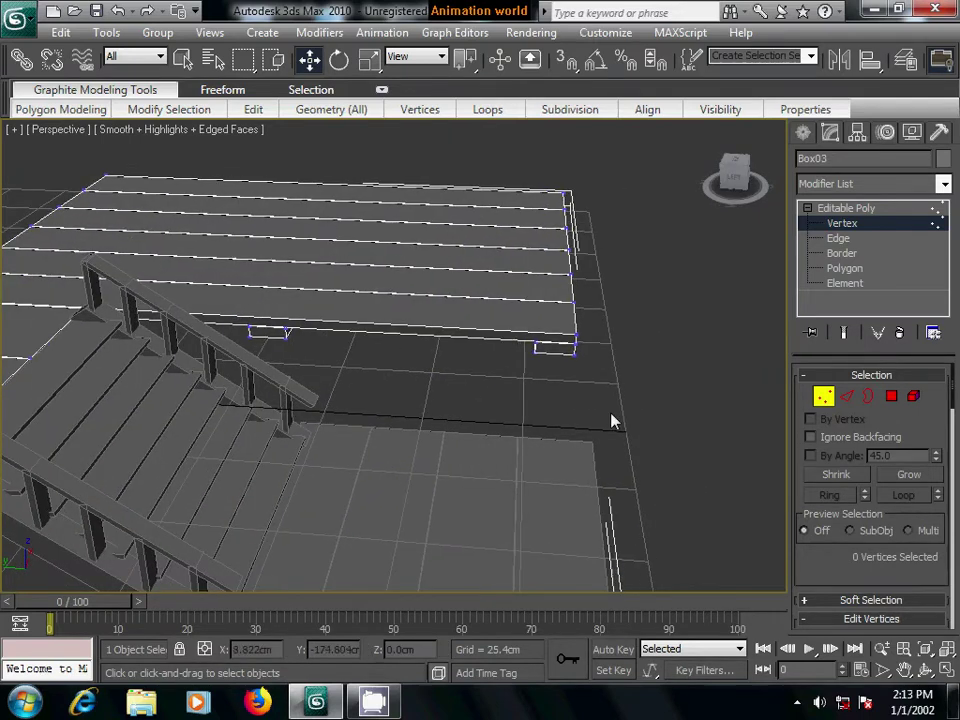
left_click_drag(613, 421, 505, 170)
middle_click_drag(608, 418, 547, 409)
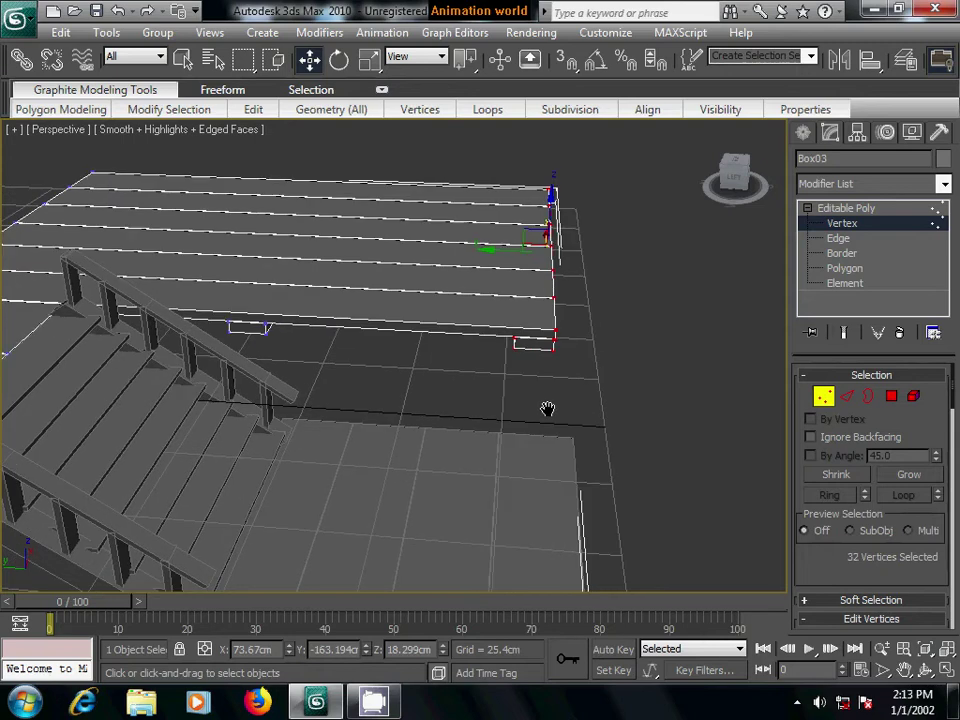
- In Left view, push the deck-end vertices further out along X, then deselect
key("l")
scroll(590, 446, "up", 2)
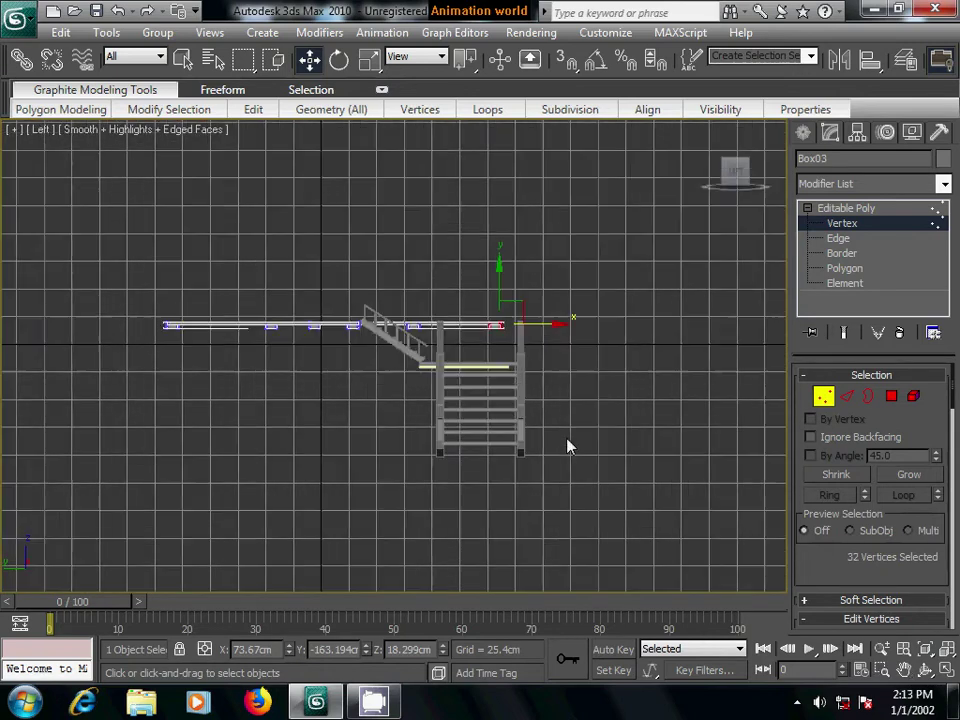
scroll(600, 420, "up", 2)
middle_click_drag(670, 325, 628, 377)
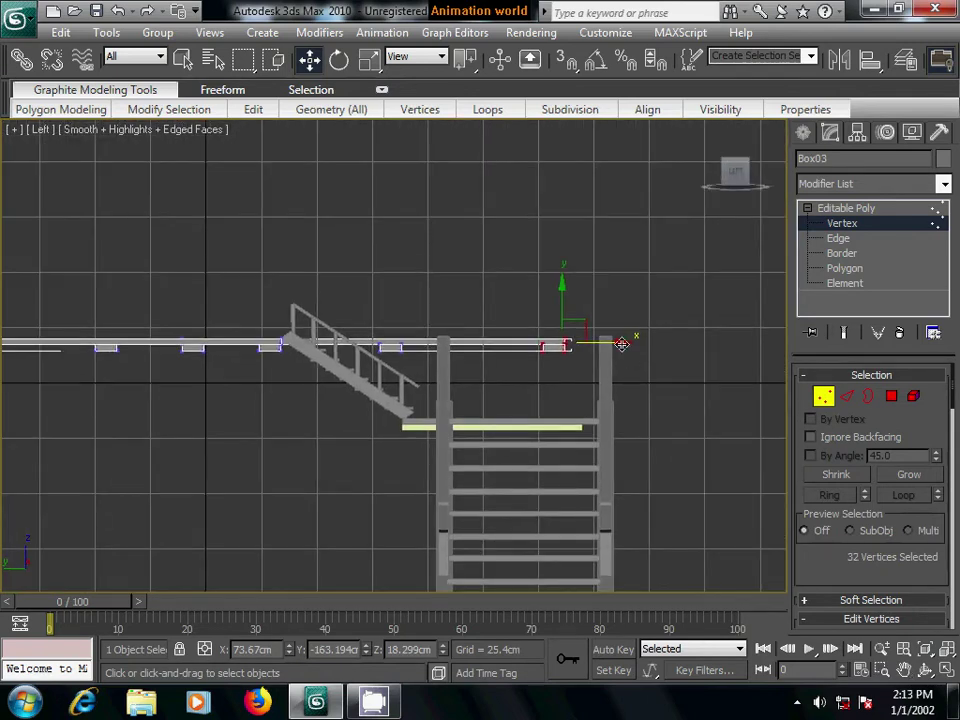
left_click_drag(650, 344, 668, 344)
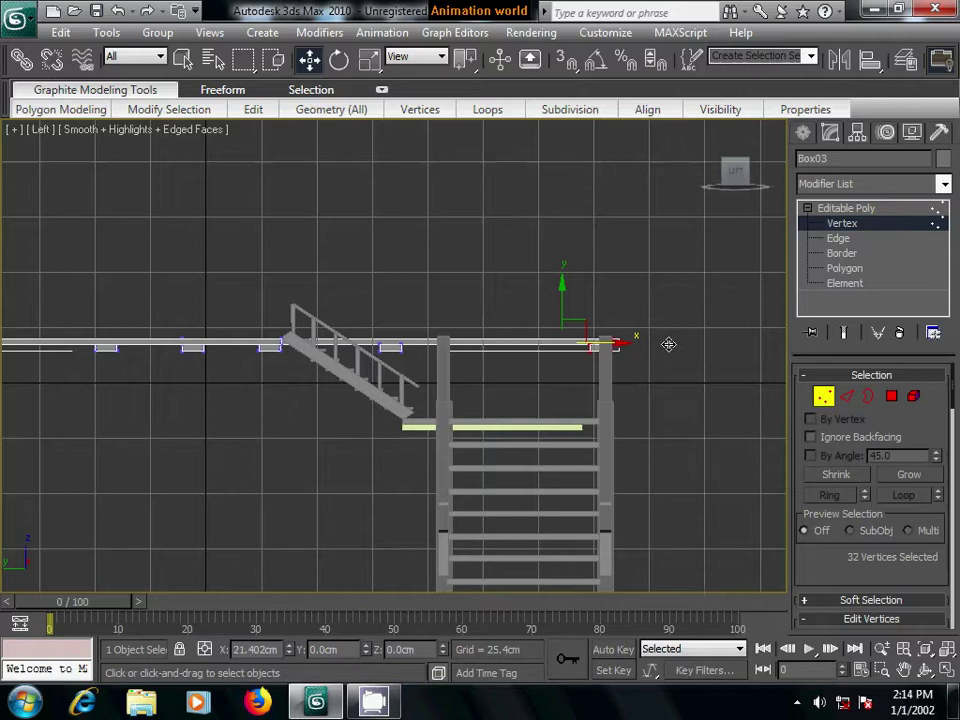
left_click(676, 406)
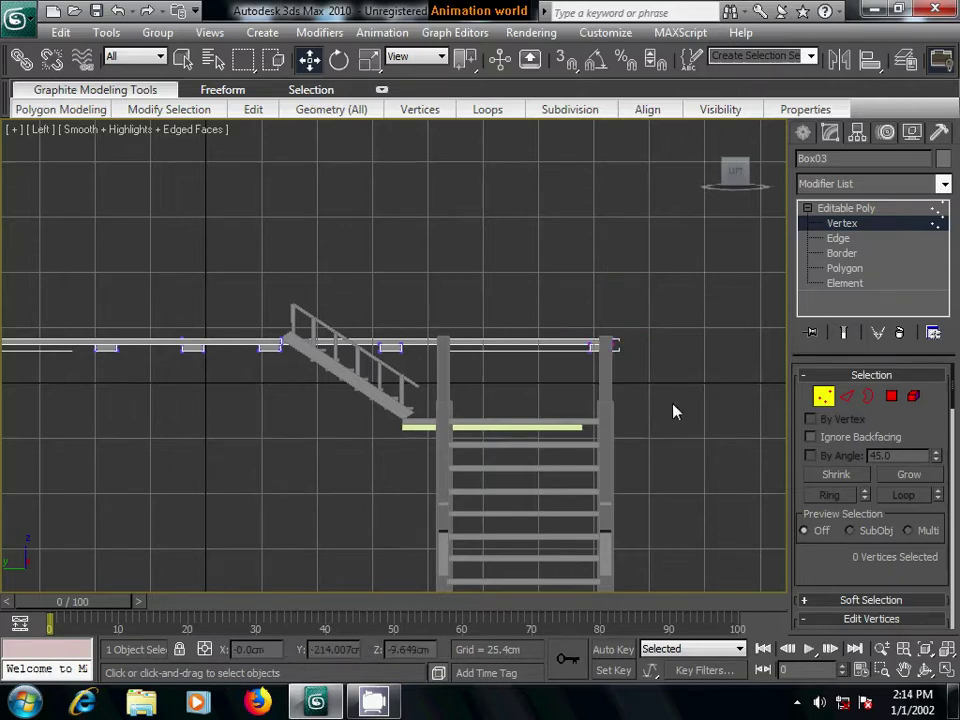
key("p")
- Orbit around the lengthened deck and stairs to view them from above and in front
mouse_move(656, 420)
middle_mouse_down("alt")
mouse_move(626, 403)
mouse_move(469, 435)
mouse_move(446, 428)
mouse_move(500, 418)
middle_mouse_up("alt")
scroll(508, 424, "down", 3)
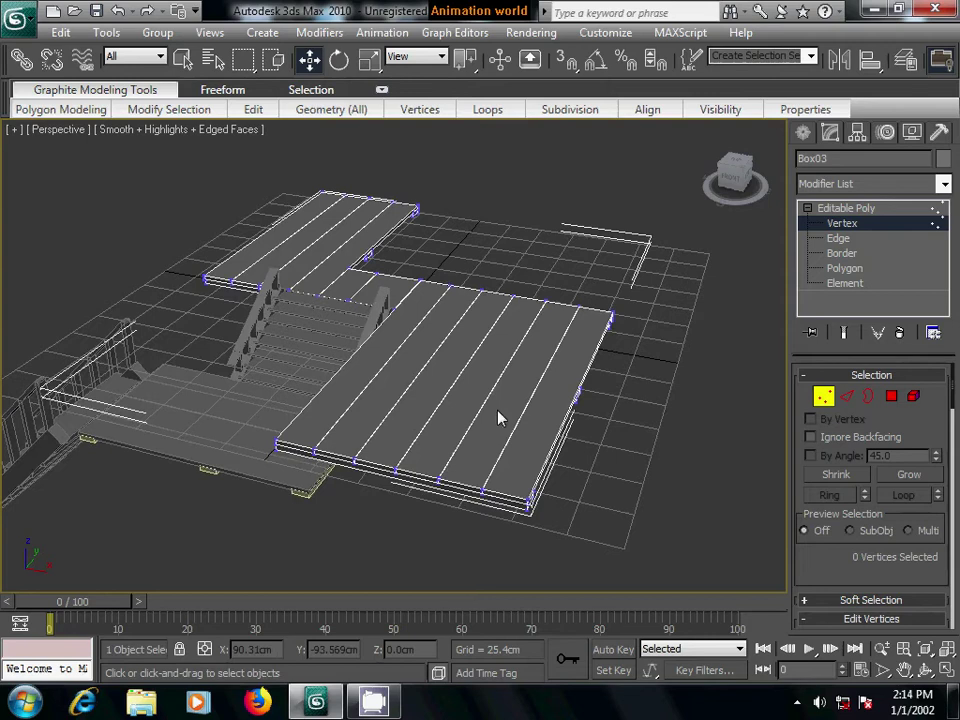
mouse_move(570, 386)
middle_mouse_down("alt")
mouse_move(463, 390)
mouse_move(388, 414)
mouse_move(576, 446)
mouse_move(620, 443)
mouse_move(555, 399)
middle_mouse_up("alt")
scroll(557, 401, "up", 1)
scroll(484, 377, "up", 2)
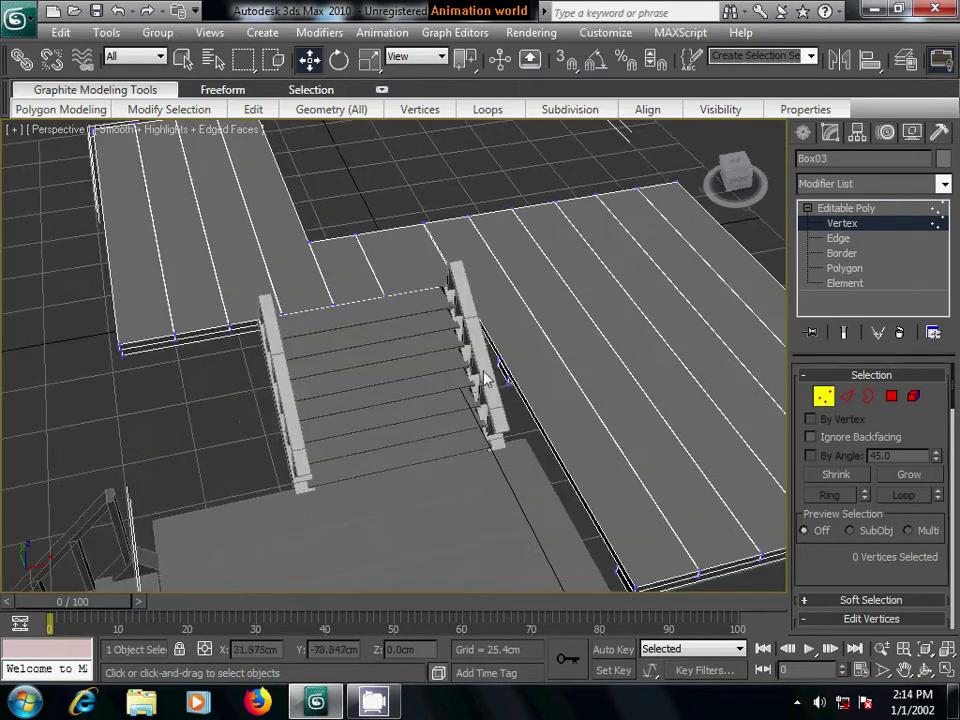
scroll(590, 405, "up", 2)
middle_click_drag(632, 336, 700, 360, "alt")
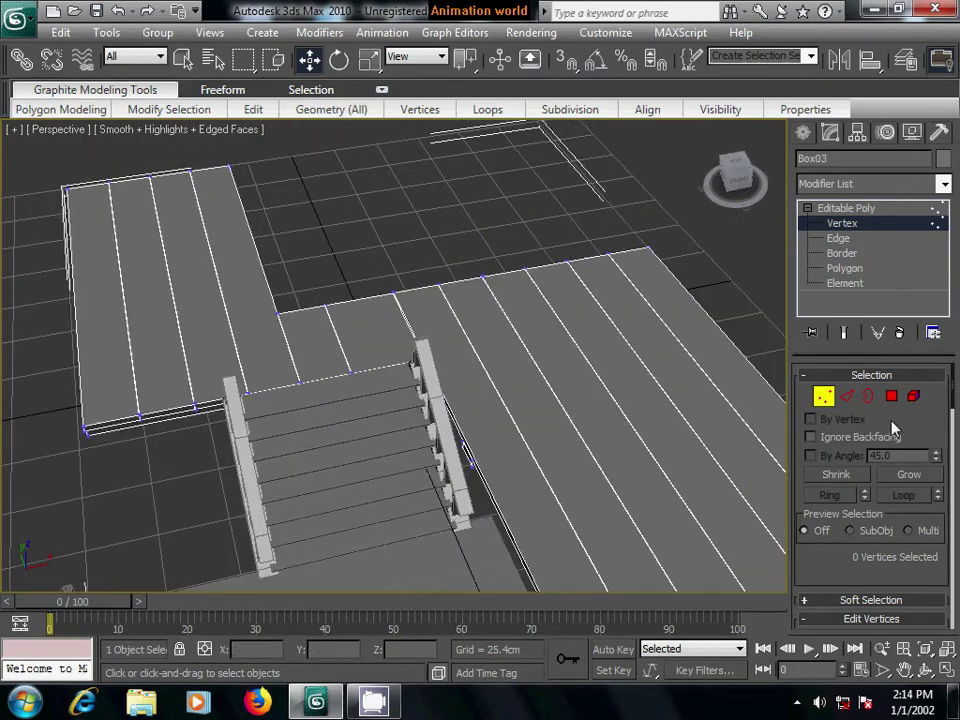
- At Edge level, connect the four selected plank edges with a single new edge
left_click(846, 396)
scroll(560, 425, "up", 2)
scroll(550, 430, "up", 1)
scroll(470, 390, "up", 2)
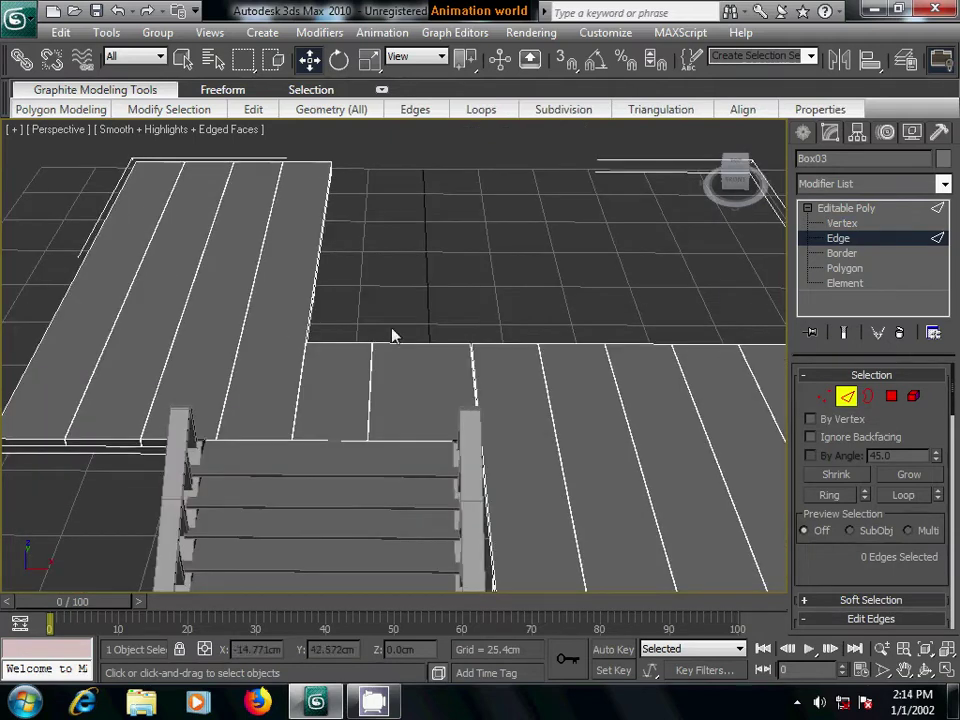
left_click(420, 441)
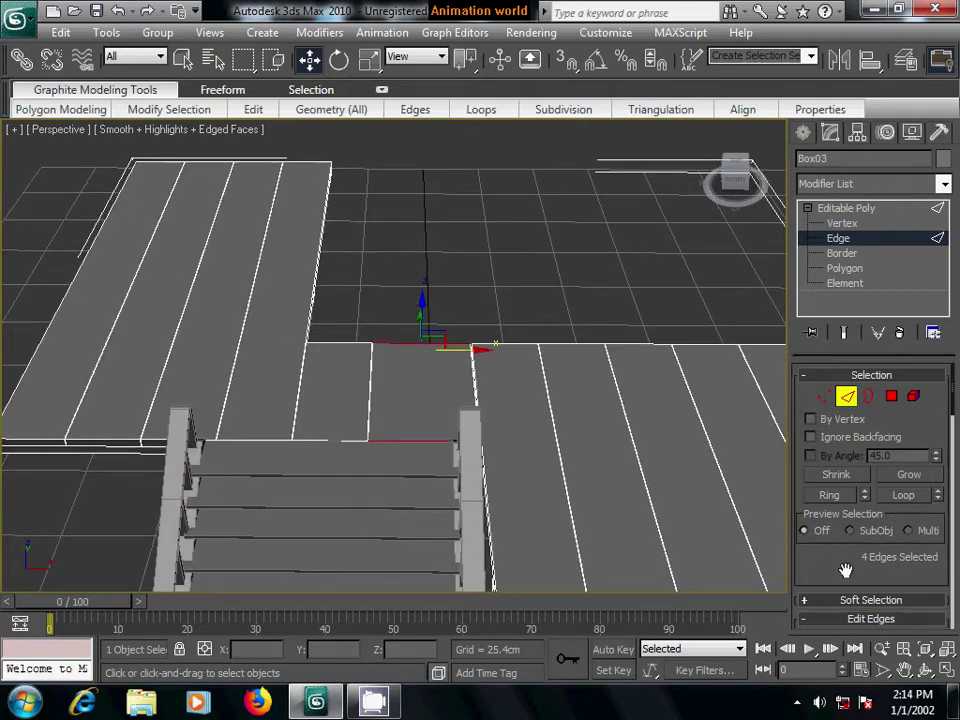
scroll(837, 568, "down", 3)
left_click(935, 583)
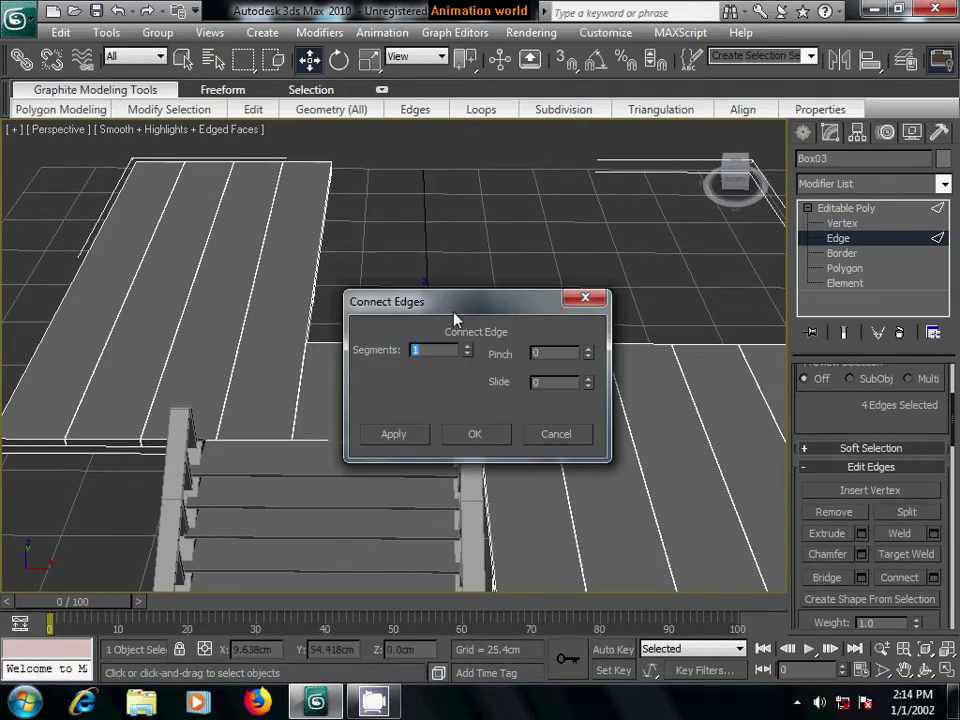
left_click_drag(463, 316, 590, 316)
left_click(592, 353)
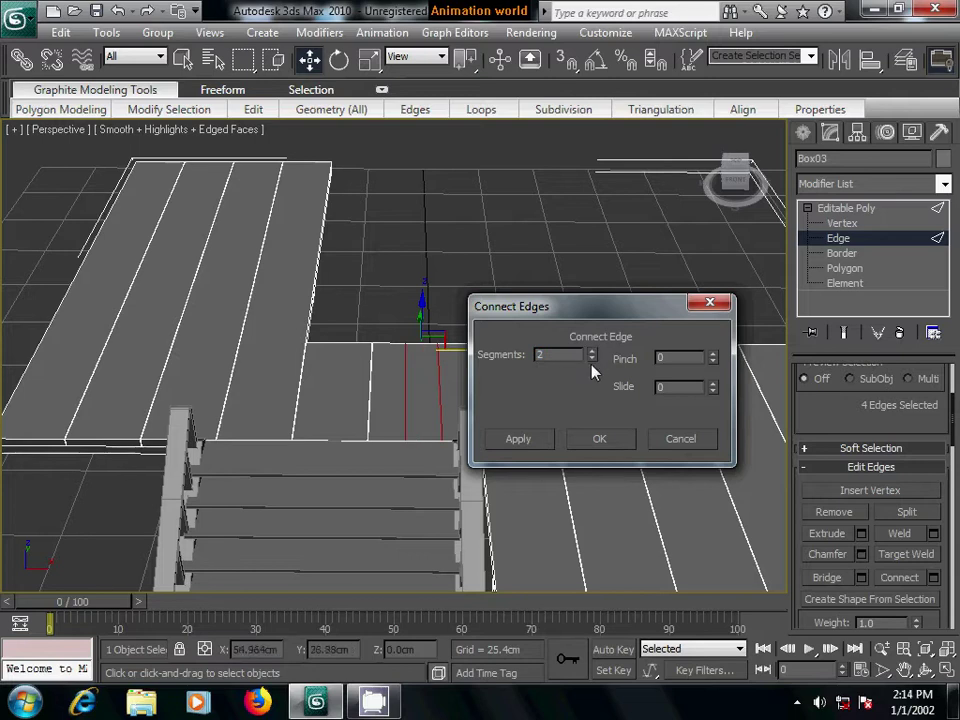
left_click(592, 359)
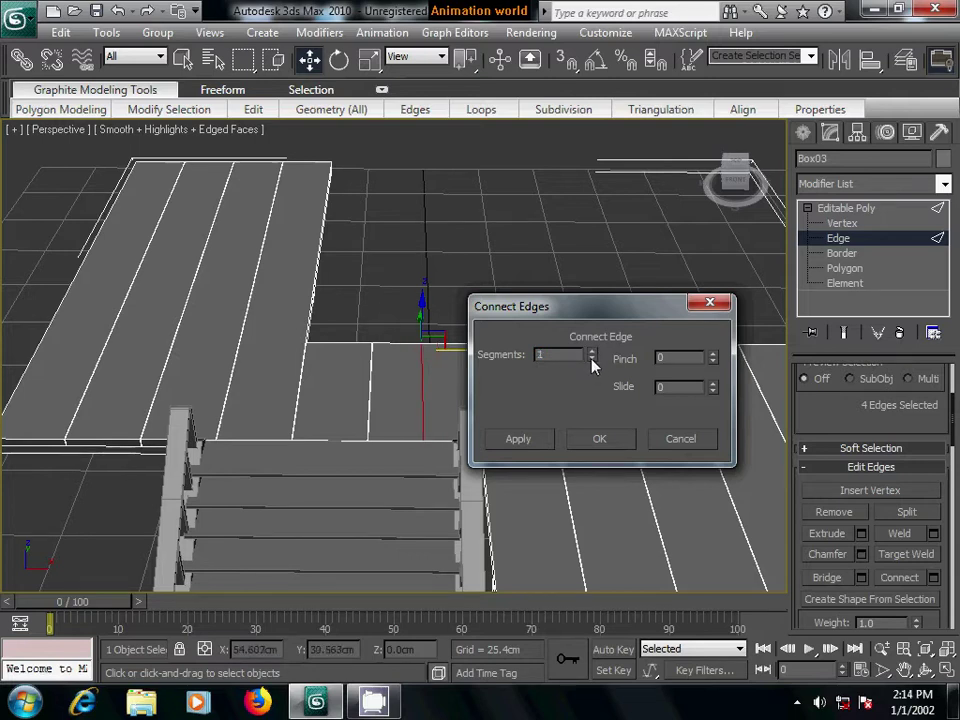
left_click(590, 443)
- Chamfer the new edge by 0.406 cm into a narrow double seam
left_click(862, 555)
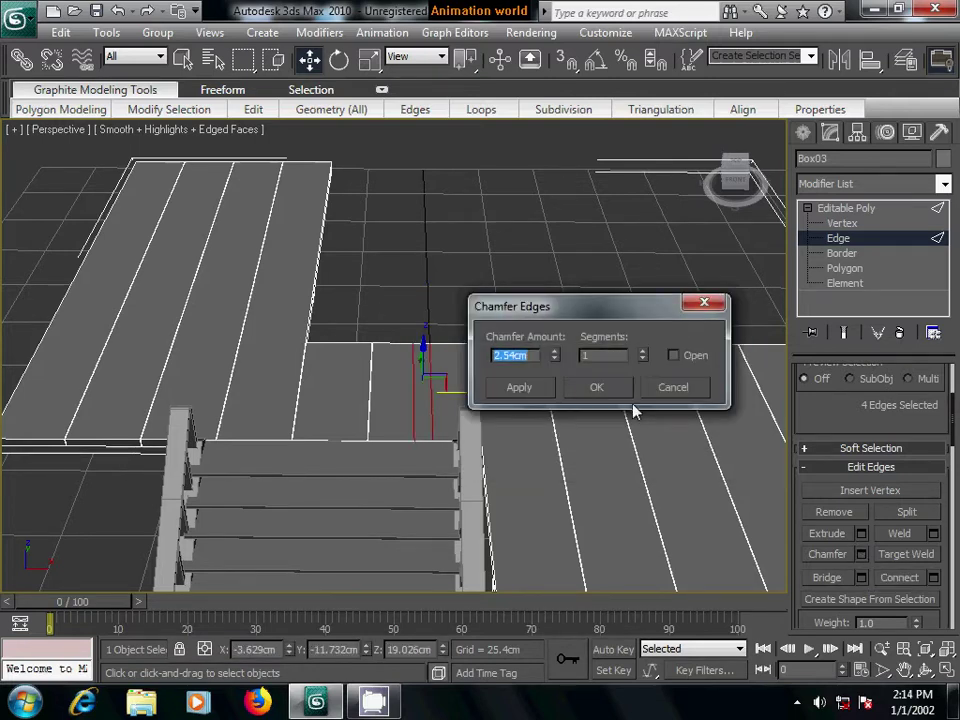
left_click(642, 358)
left_click_drag(556, 362, 565, 435)
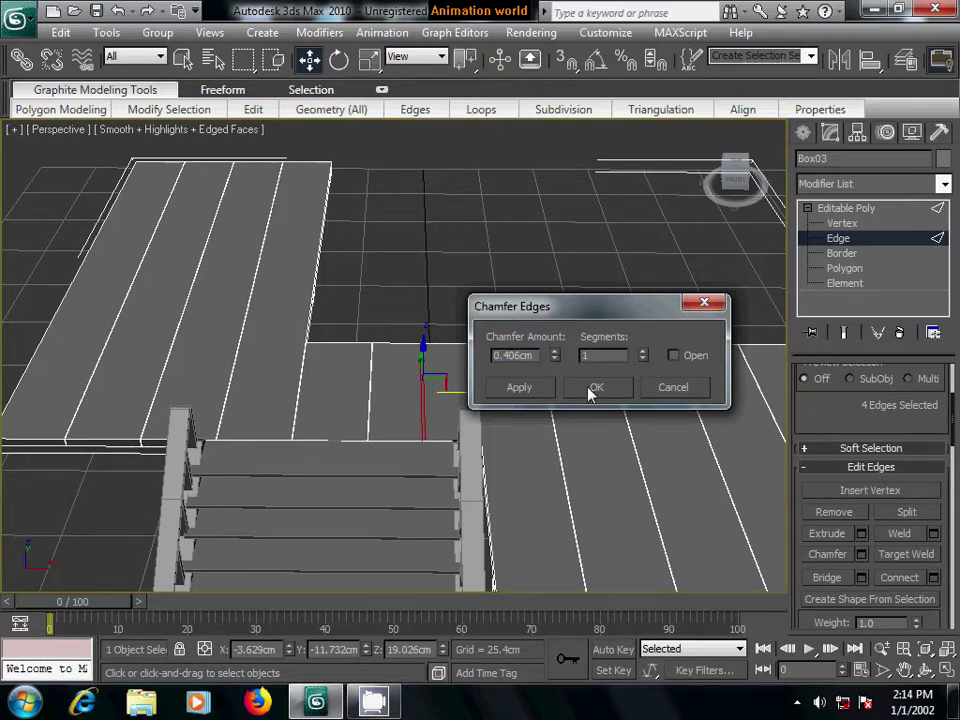
left_click(590, 393)
scroll(521, 452, "up", 2)
scroll(538, 450, "up", 4)
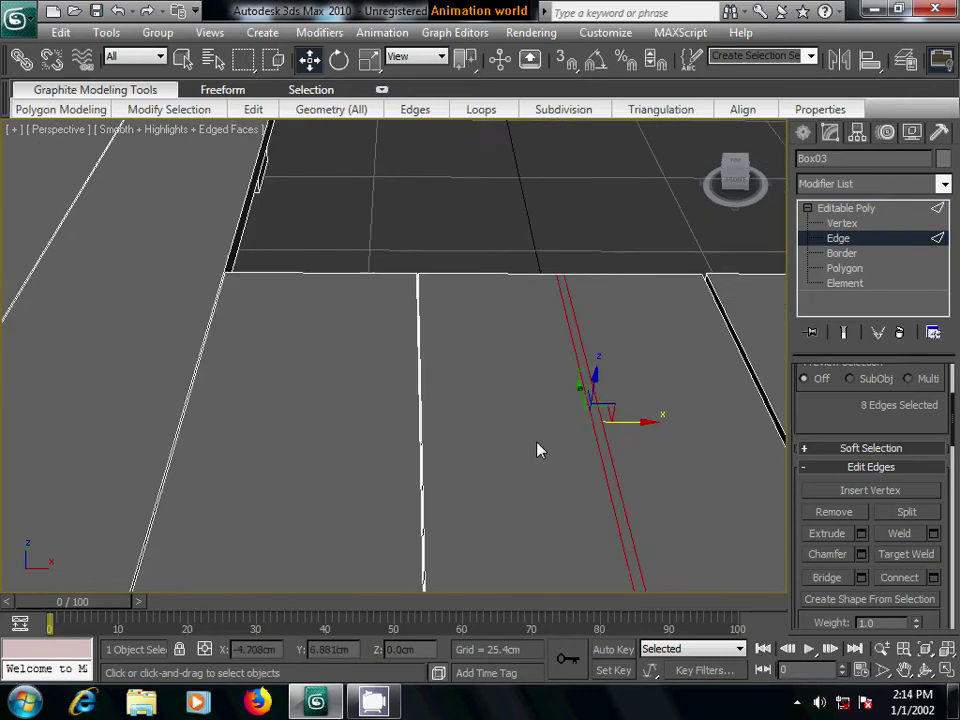
middle_click_drag(538, 450, 510, 427)
scroll(510, 427, "down", 1)
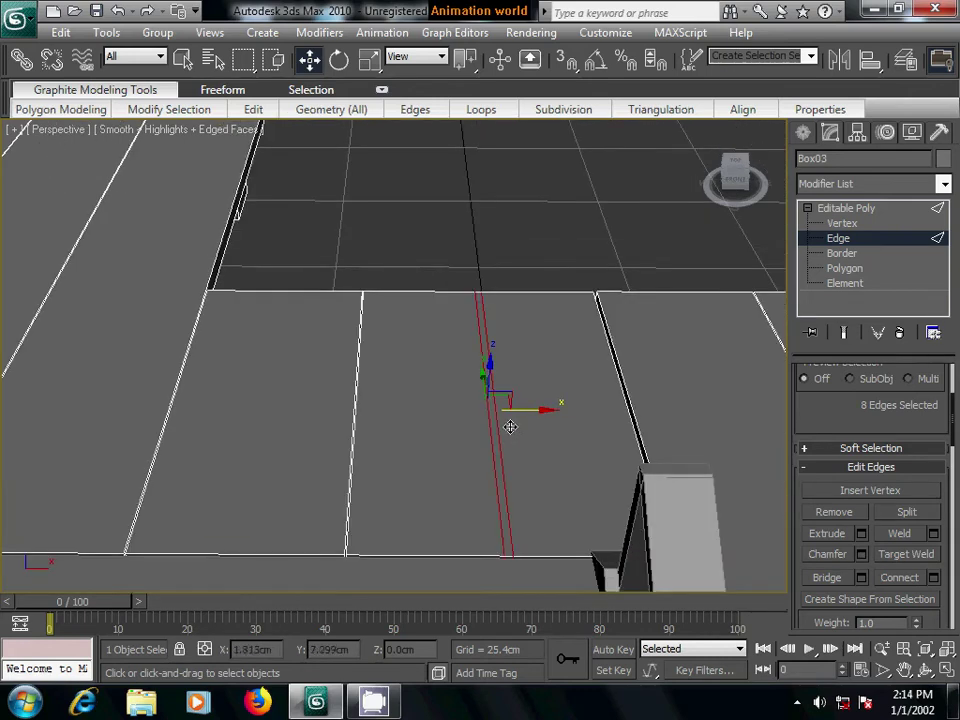
- At Polygon level, delete the thin strip between the two seam lines
left_click(548, 236)
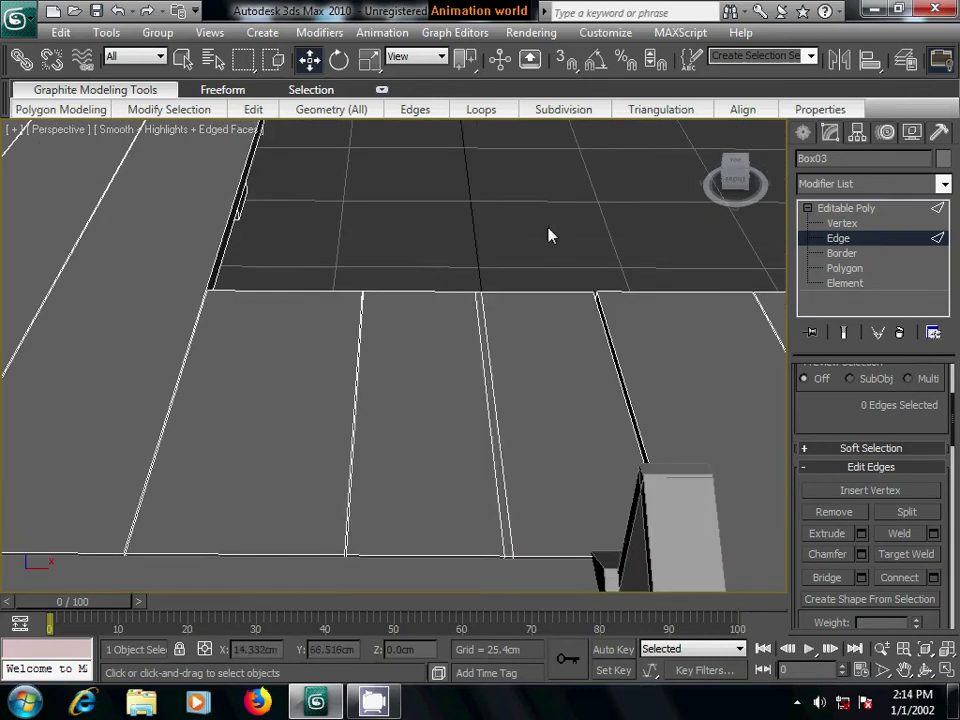
left_click(843, 268)
left_click(490, 395)
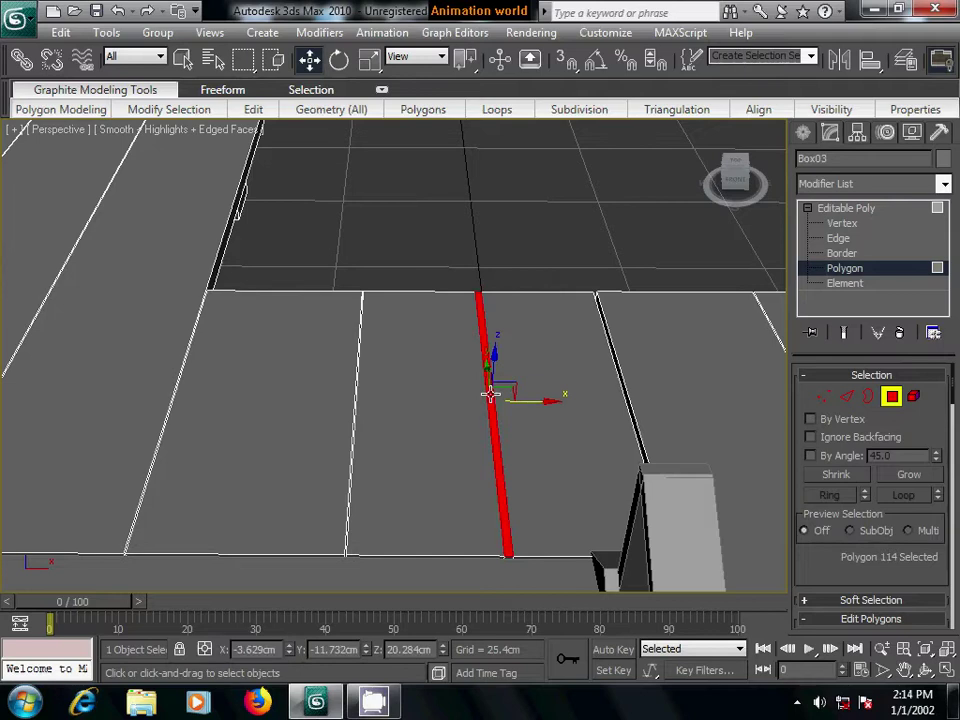
key("Delete")
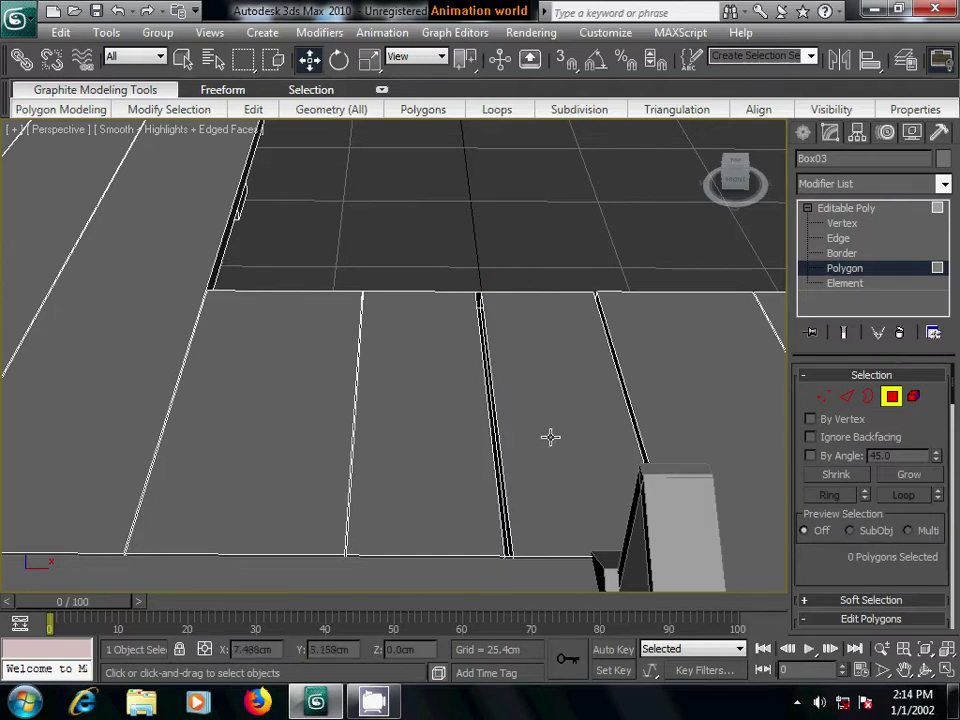
- Orbit under the deck and inspect the board faces around the new gap
scroll(495, 446, "down", 5)
scroll(538, 518, "down", 2)
mouse_move(538, 518)
middle_mouse_down("alt")
mouse_move(454, 261)
mouse_move(484, 471)
mouse_move(476, 371)
mouse_move(460, 458)
middle_mouse_up("alt")
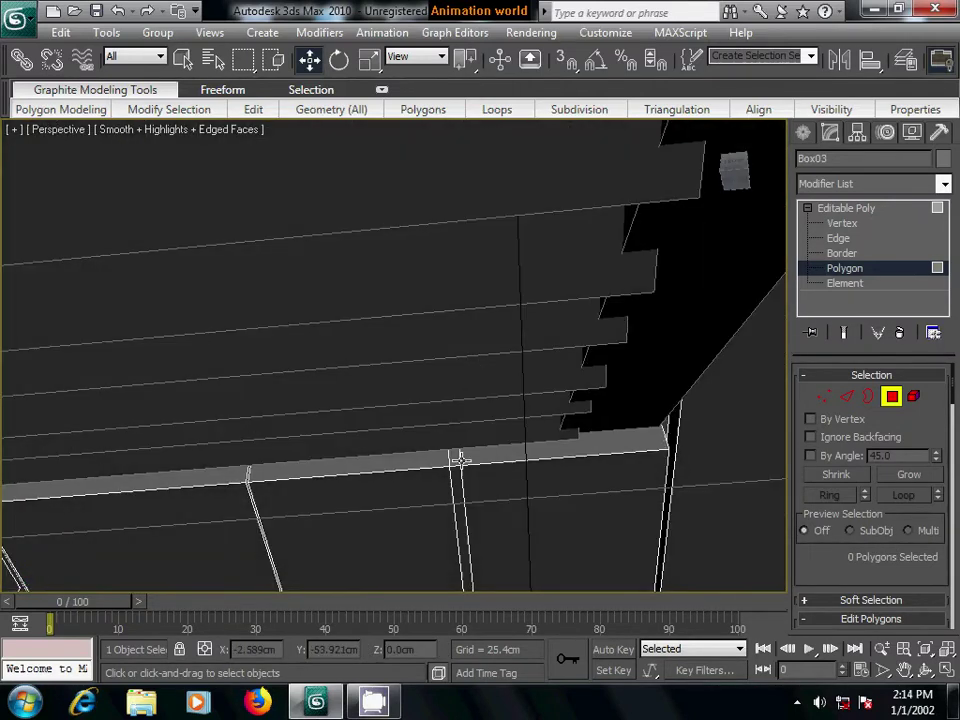
left_click(455, 456)
left_click(512, 583)
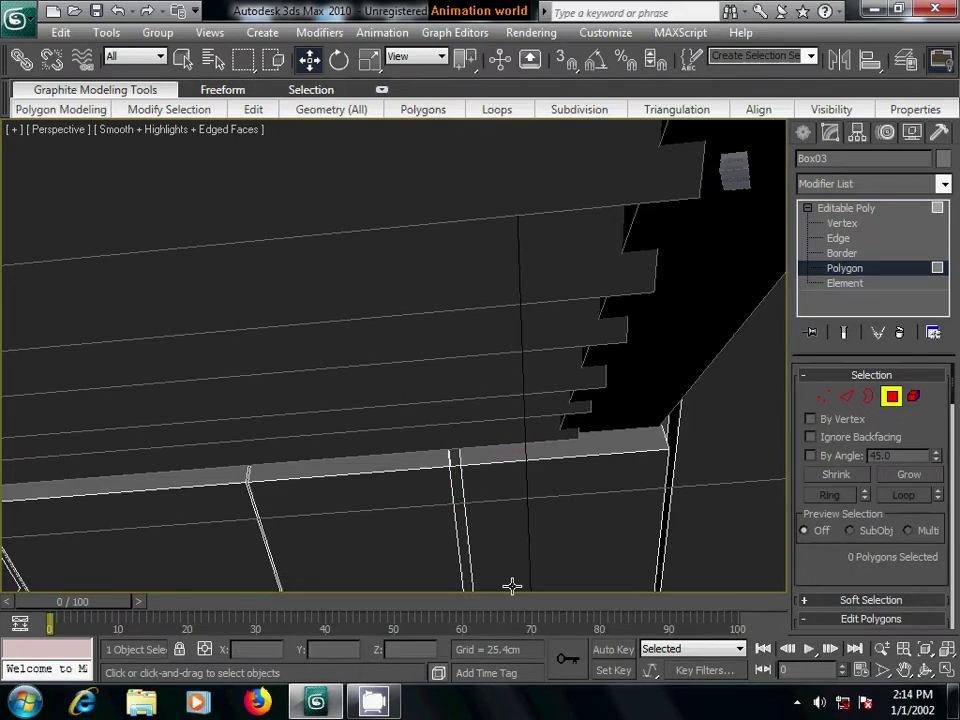
left_click(459, 517)
left_click(531, 557)
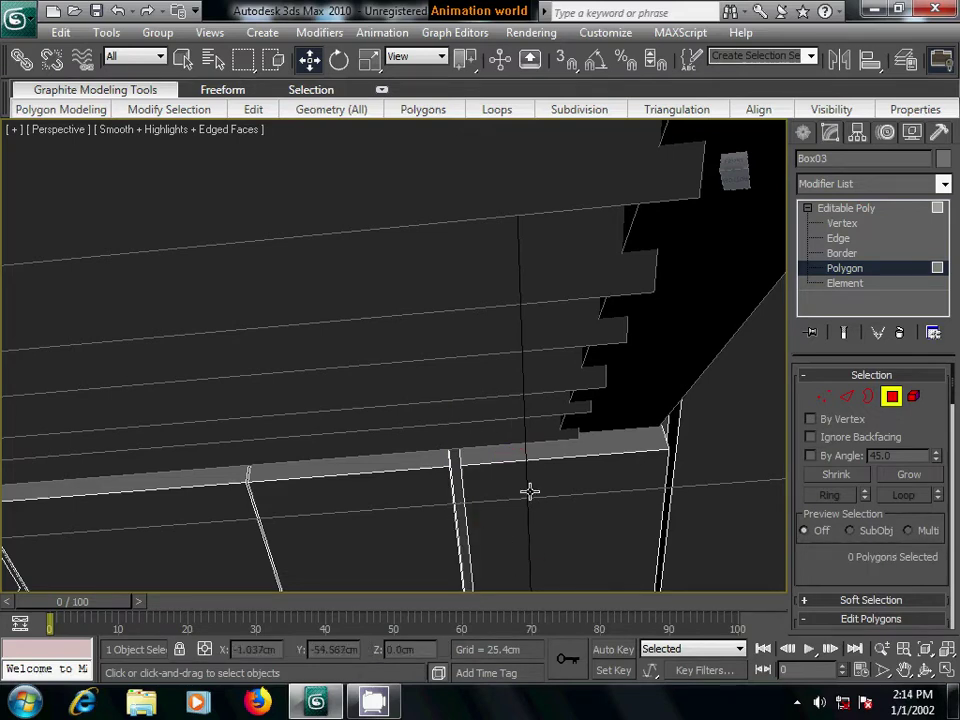
mouse_move(529, 491)
middle_mouse_down("alt")
mouse_move(400, 353)
mouse_move(458, 548)
middle_mouse_up("alt")
mouse_move(472, 402)
middle_mouse_down("alt")
mouse_move(390, 495)
mouse_move(456, 349)
middle_mouse_up("alt")
left_click(393, 505)
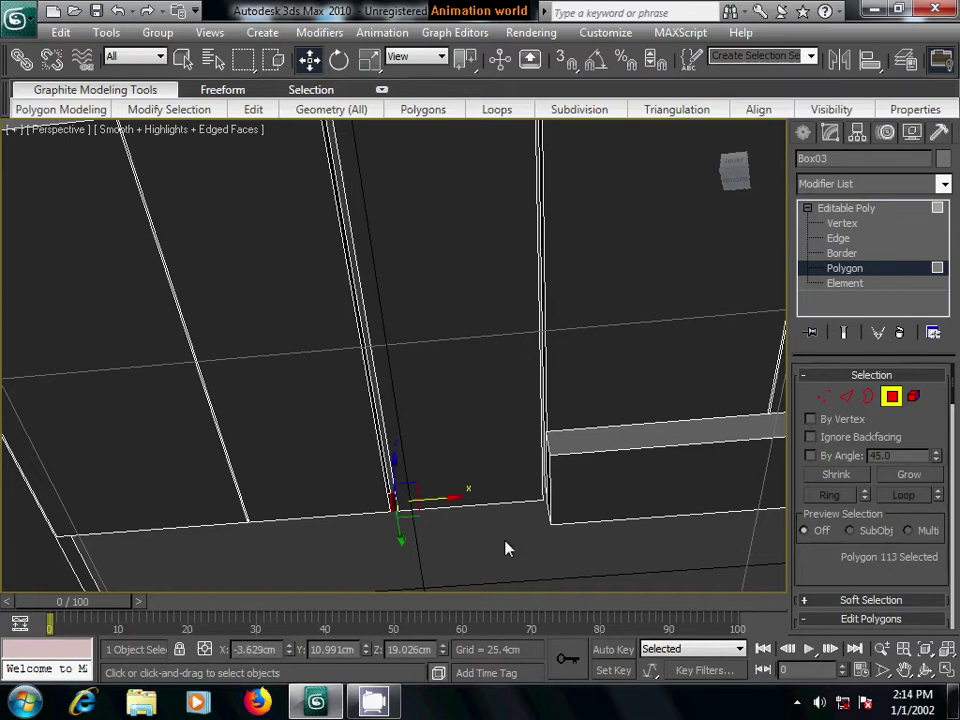
left_click(508, 546)
- At Border level, select the open border around the gap and orbit around it
key("3")
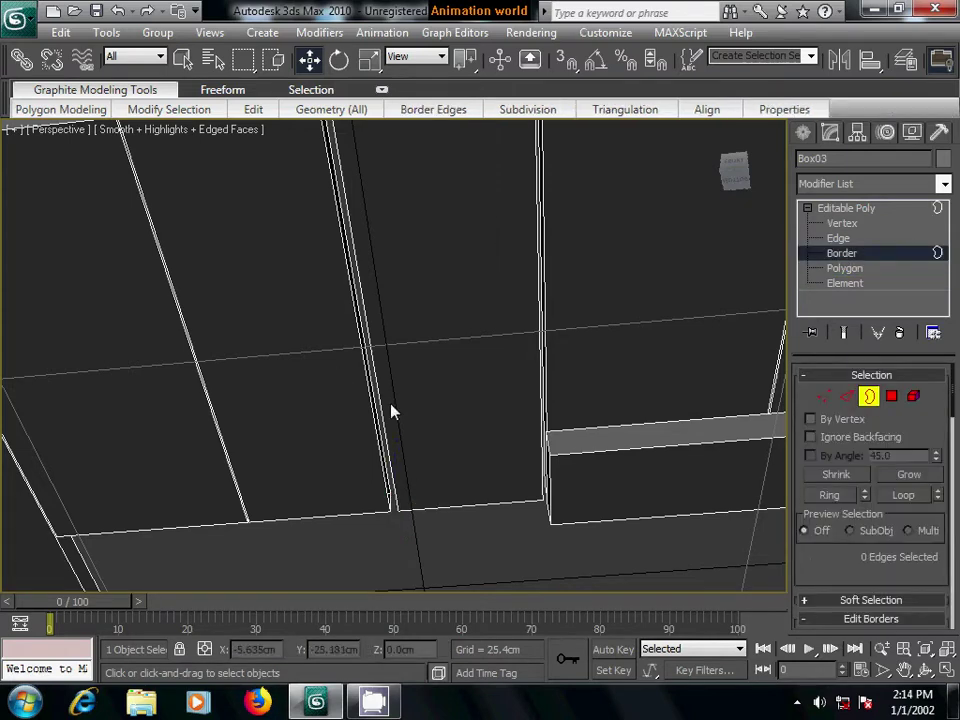
left_click(388, 405)
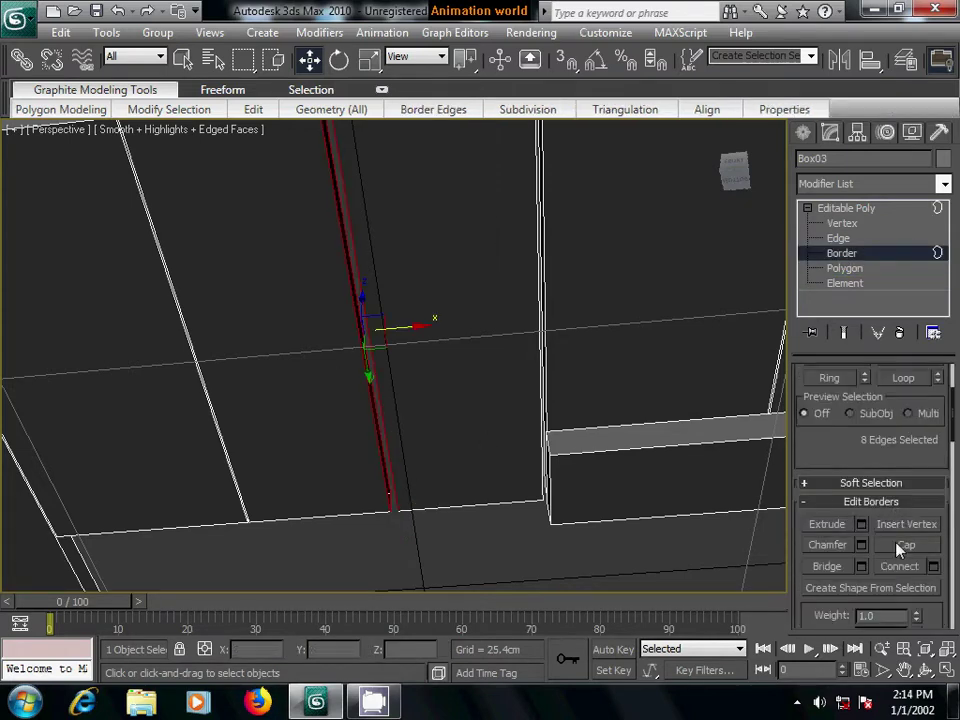
middle_click_drag(643, 553, 563, 527, "alt")
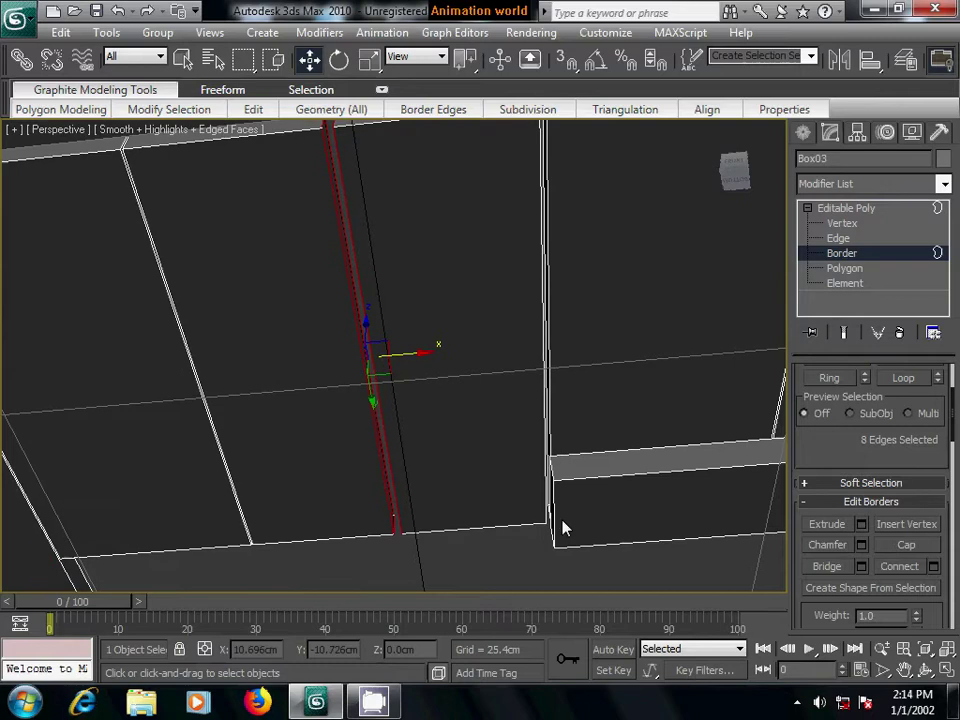
mouse_move(561, 480)
middle_mouse_down("alt")
mouse_move(456, 354)
mouse_move(465, 484)
mouse_move(463, 463)
mouse_move(519, 403)
middle_mouse_up("alt")
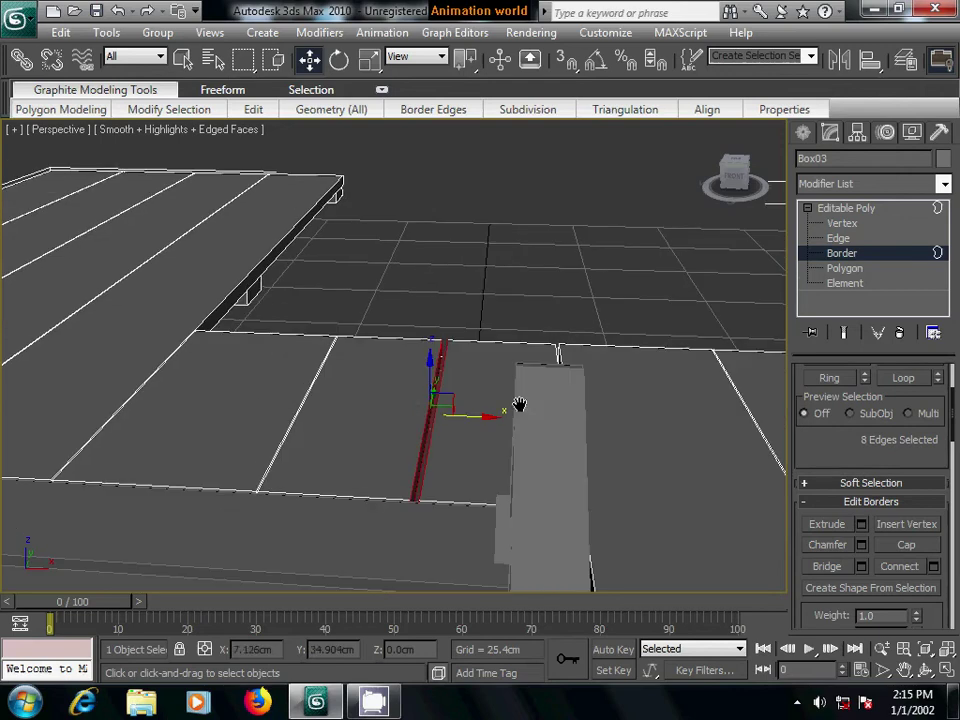
- Select the six vertices along the board gap at Vertex level, then switch to Polygon level
left_click(842, 223)
scroll(564, 396, "up", 2)
scroll(568, 403, "up", 2)
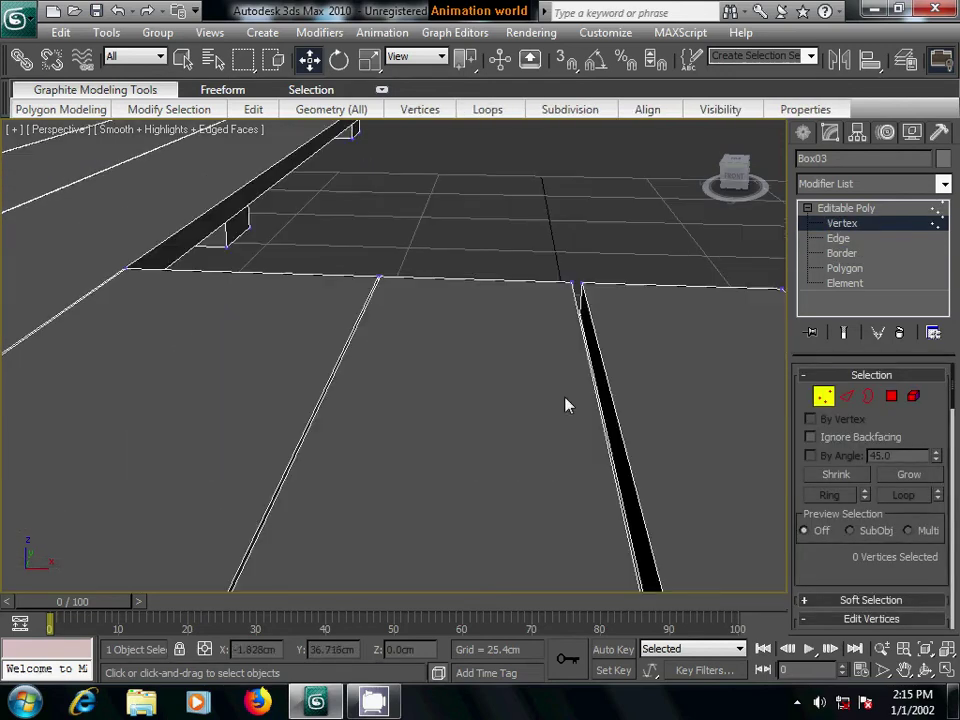
scroll(585, 407, "up", 1)
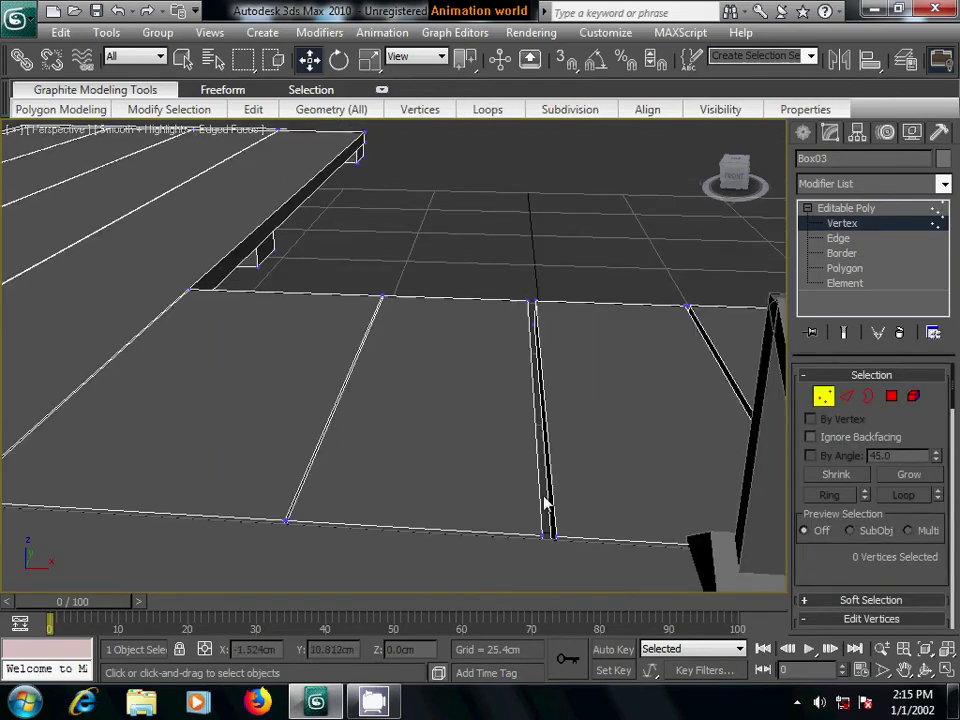
left_click_drag(561, 570, 520, 290)
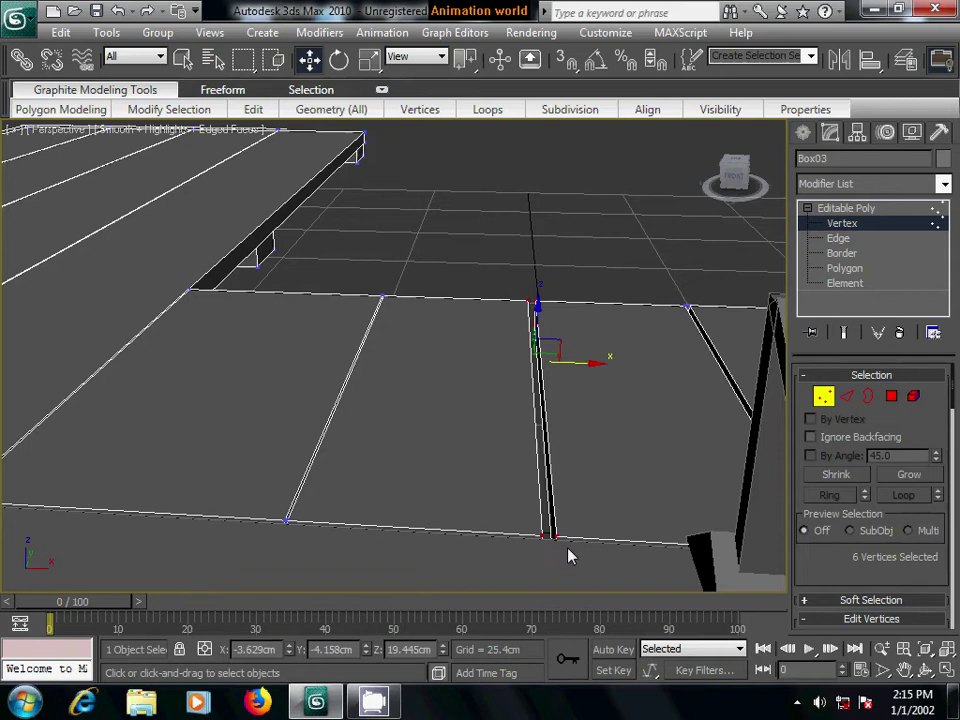
middle_click_drag(570, 555, 545, 473)
scroll(545, 481, "up", 2)
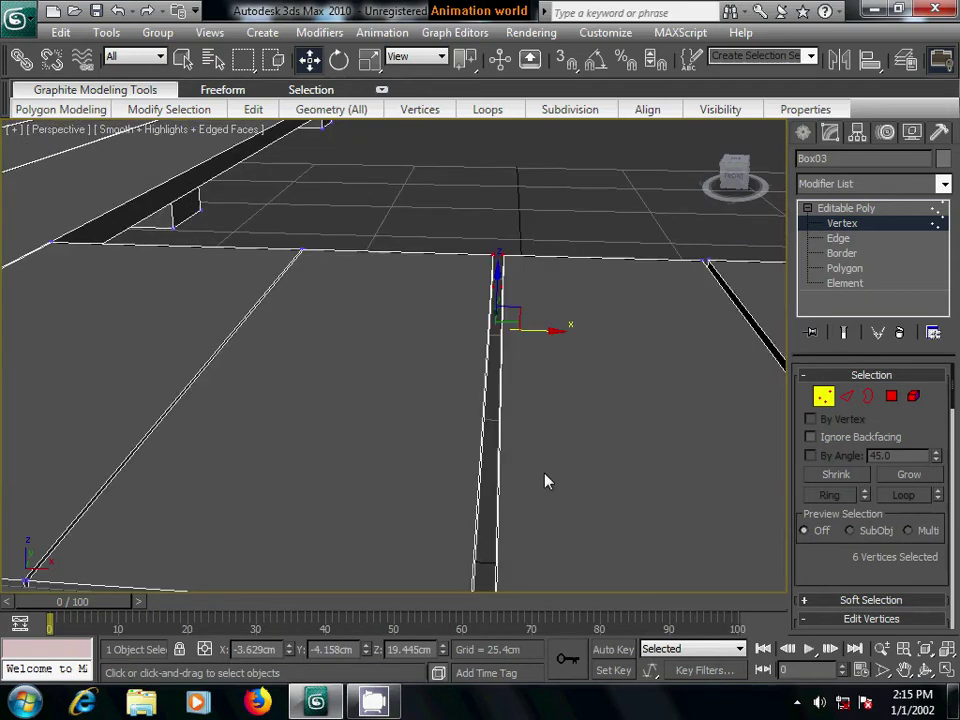
left_click(891, 396)
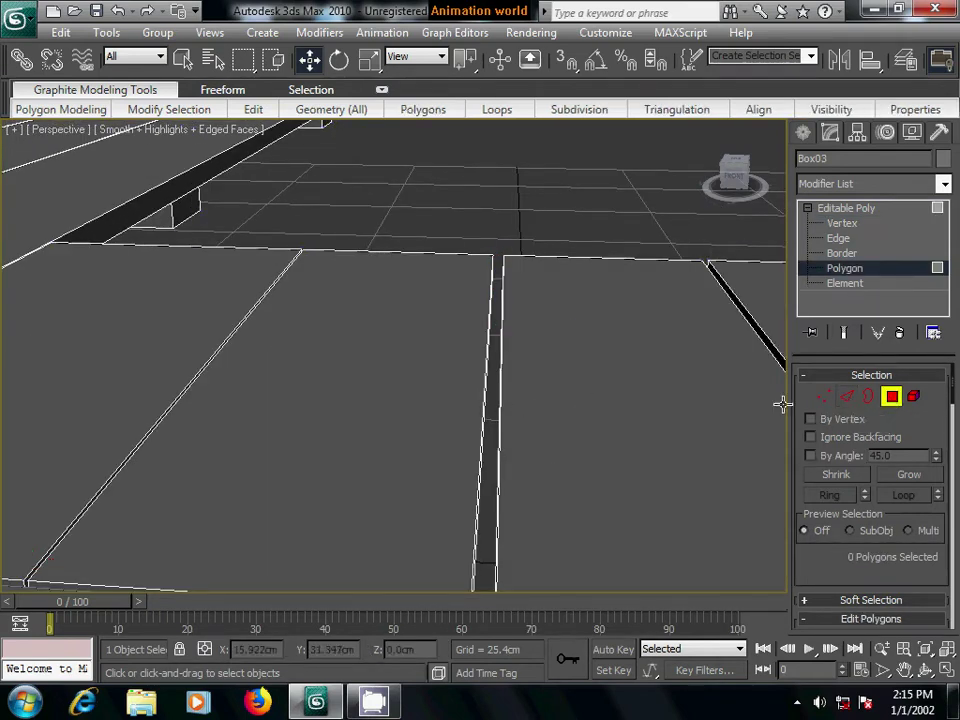
- At Edge level, with Scale active, trim the selection of edges bordering the gap
left_click(846, 396)
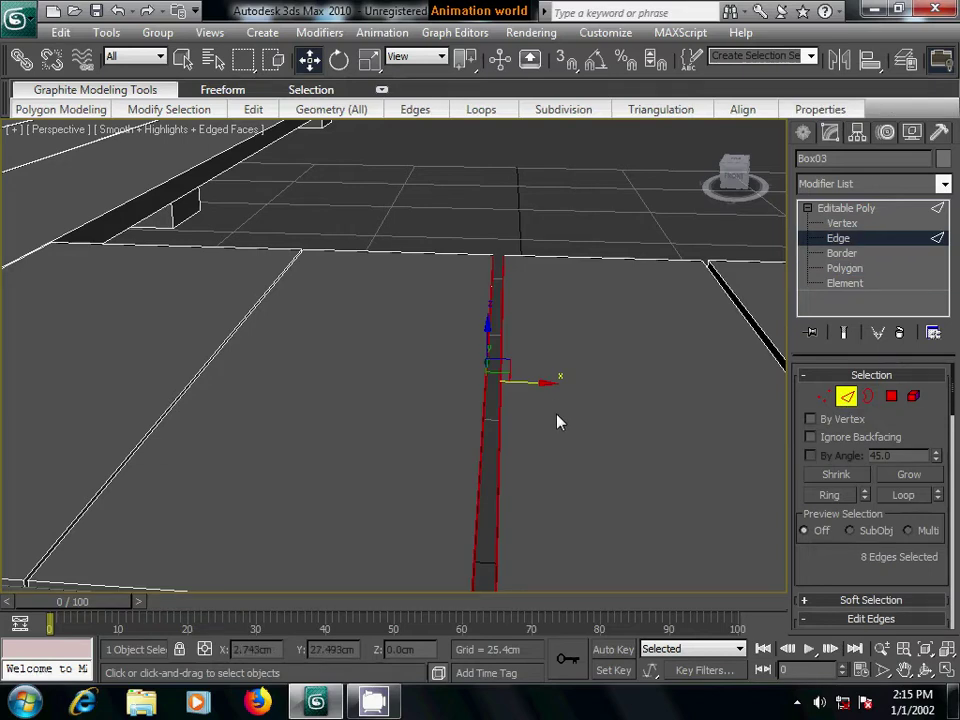
left_click(369, 61)
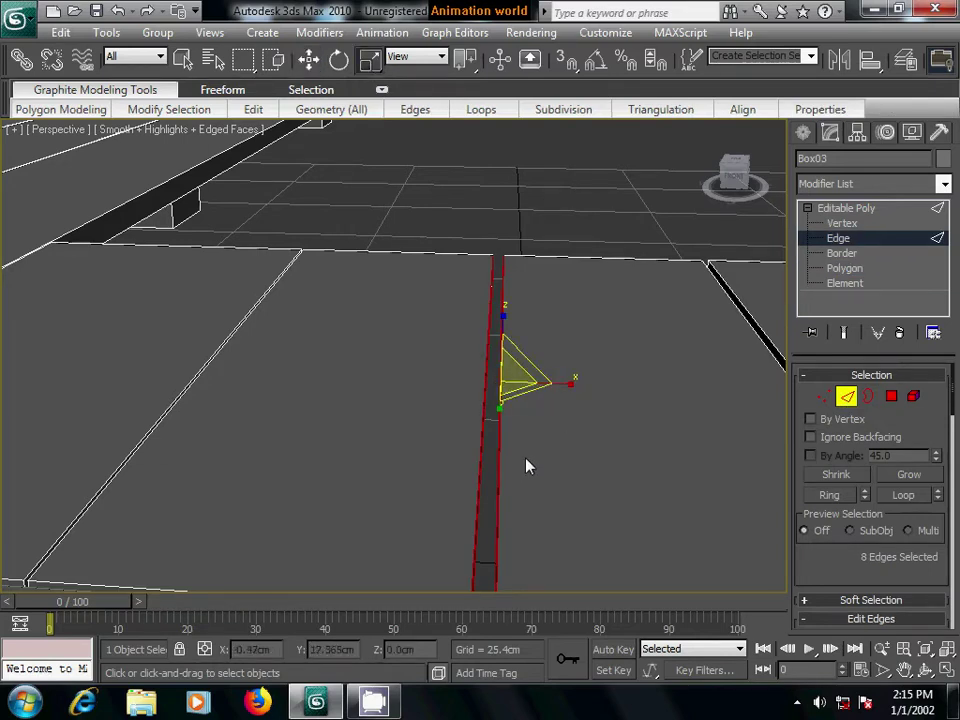
left_click(493, 468, "alt")
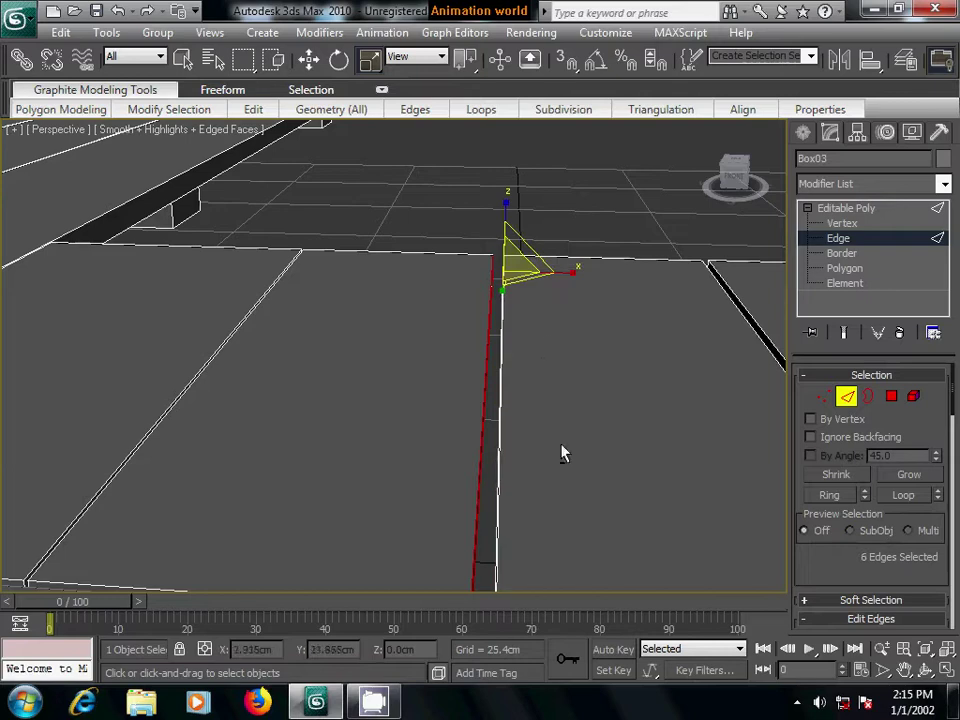
middle_click_drag(561, 452, 559, 360)
left_click_drag(550, 420, 506, 463, "alt")
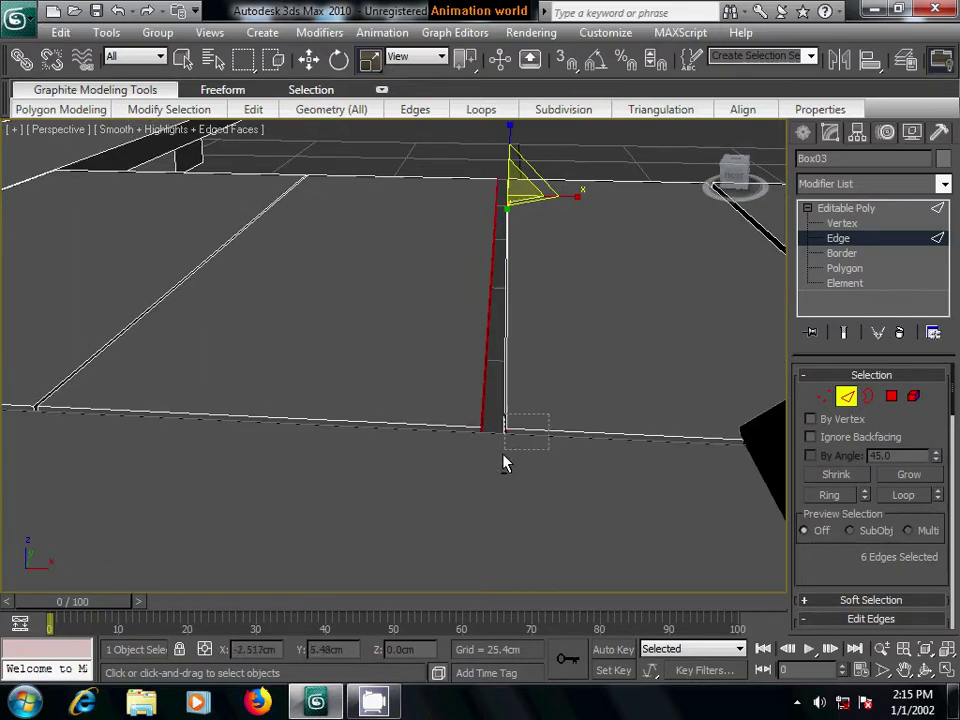
middle_click_drag(537, 410, 552, 450)
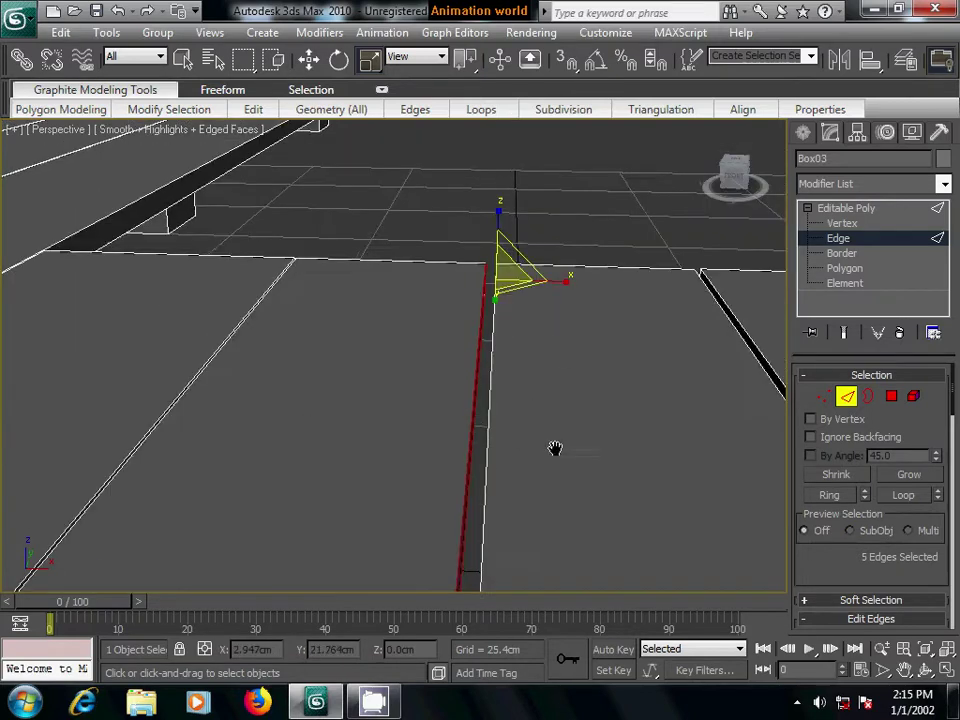
left_click(497, 320, "alt")
- Shift the selected gap edge slightly, undo the move, and clear the selection
key("w")
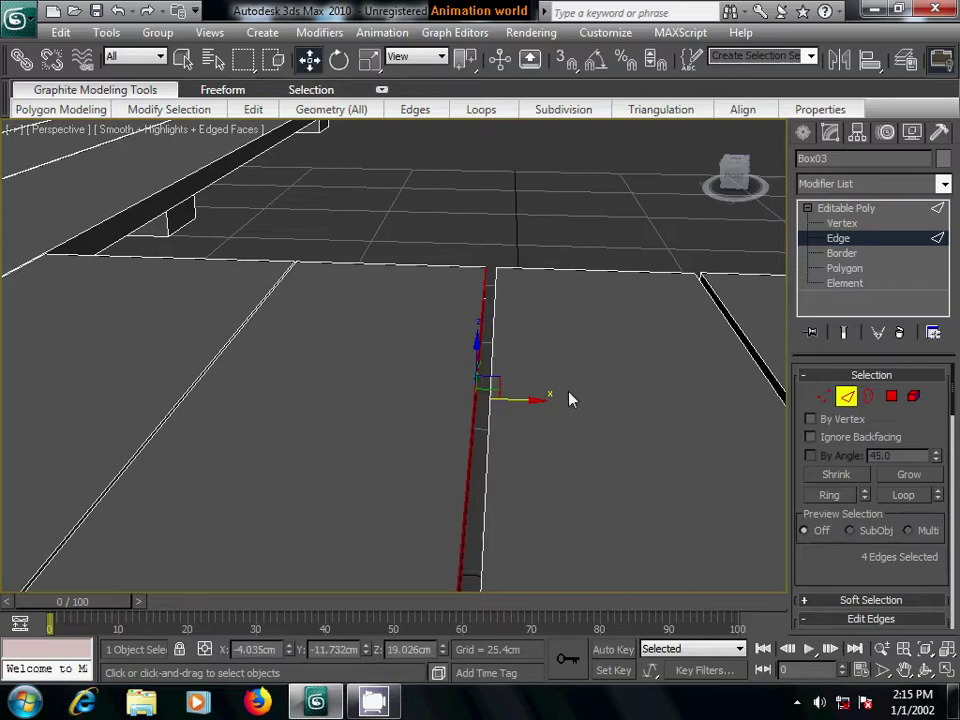
left_click_drag(542, 400, 542, 403)
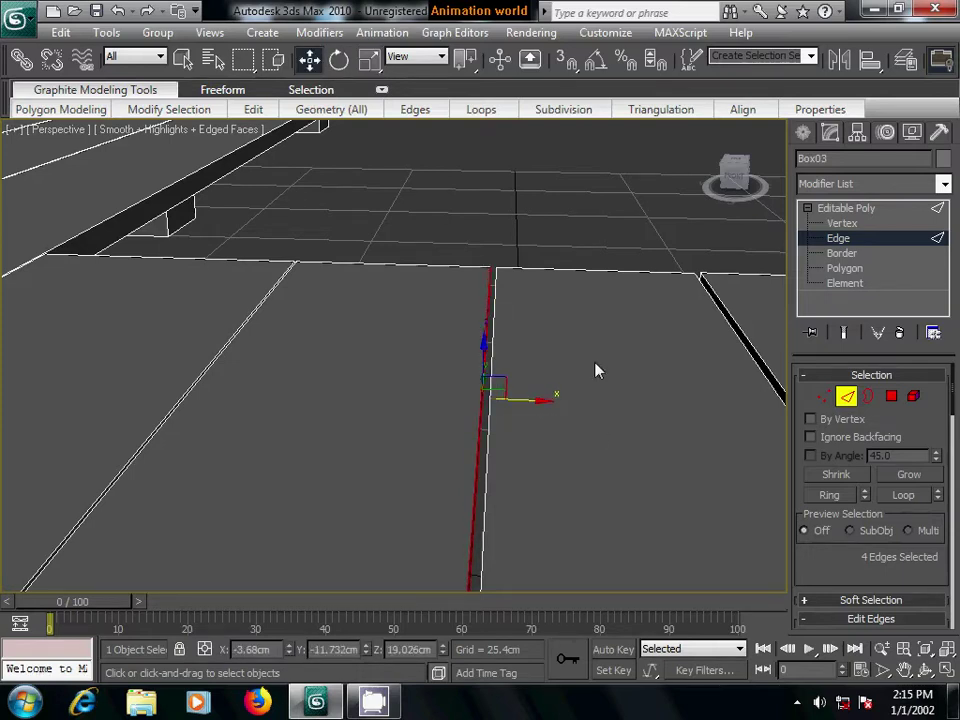
key("ctrl+z")
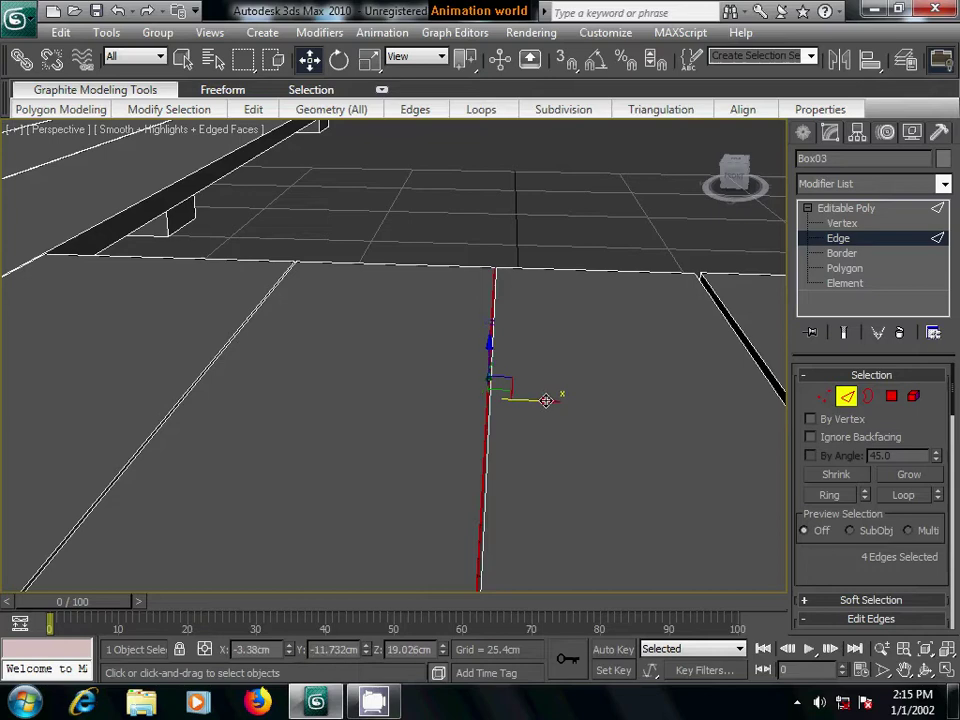
left_click(555, 251)
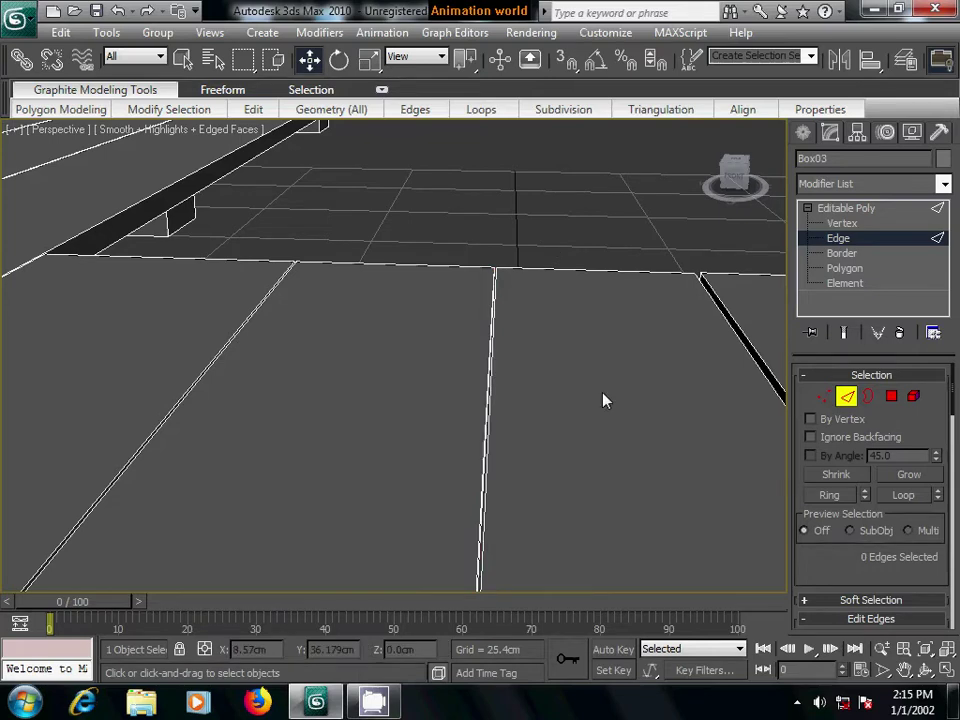
scroll(596, 386, "down", 3)
- Orbit to a side view of the staircase and select the stair group
scroll(505, 400, "up", 3)
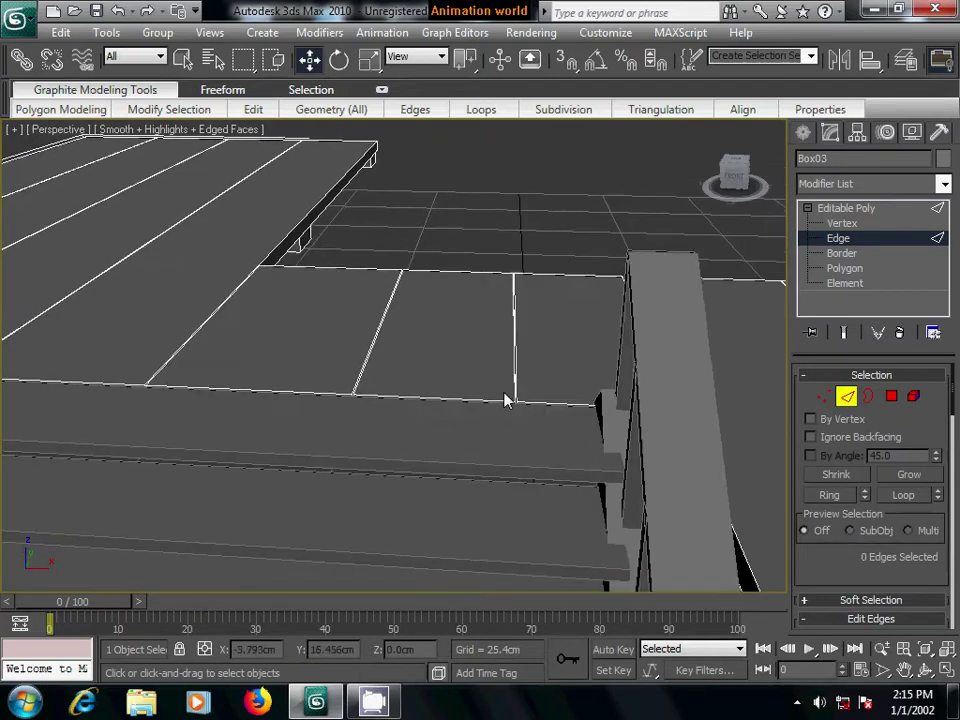
scroll(504, 399, "down", 2)
middle_click_drag(504, 399, 474, 405)
scroll(473, 405, "down", 2)
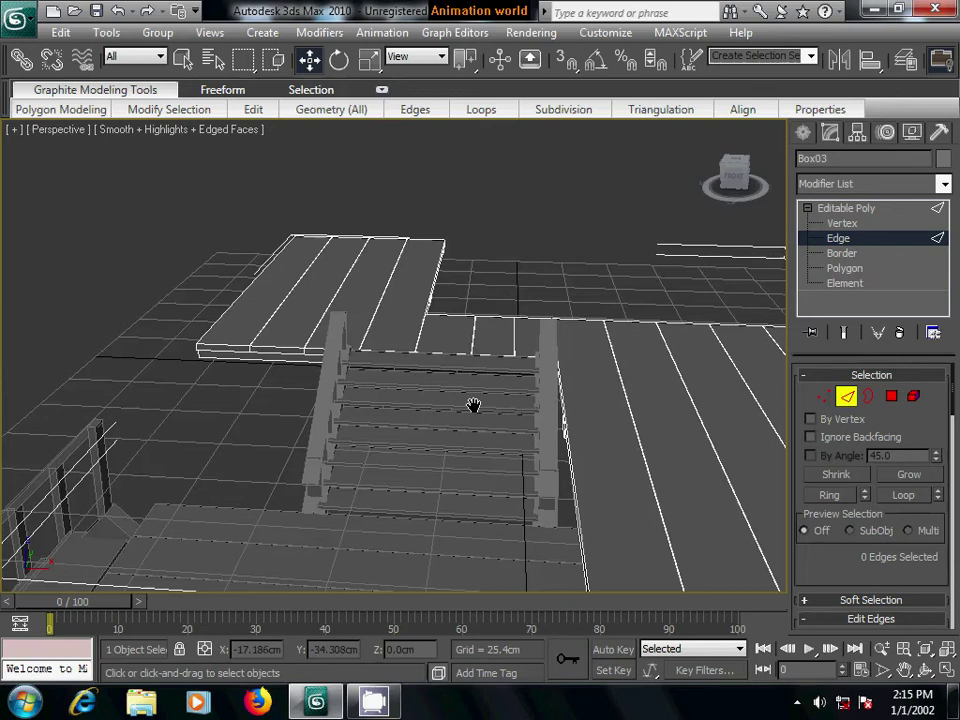
mouse_move(399, 412)
middle_mouse_down("alt")
mouse_move(435, 426)
mouse_move(509, 408)
middle_mouse_up("alt")
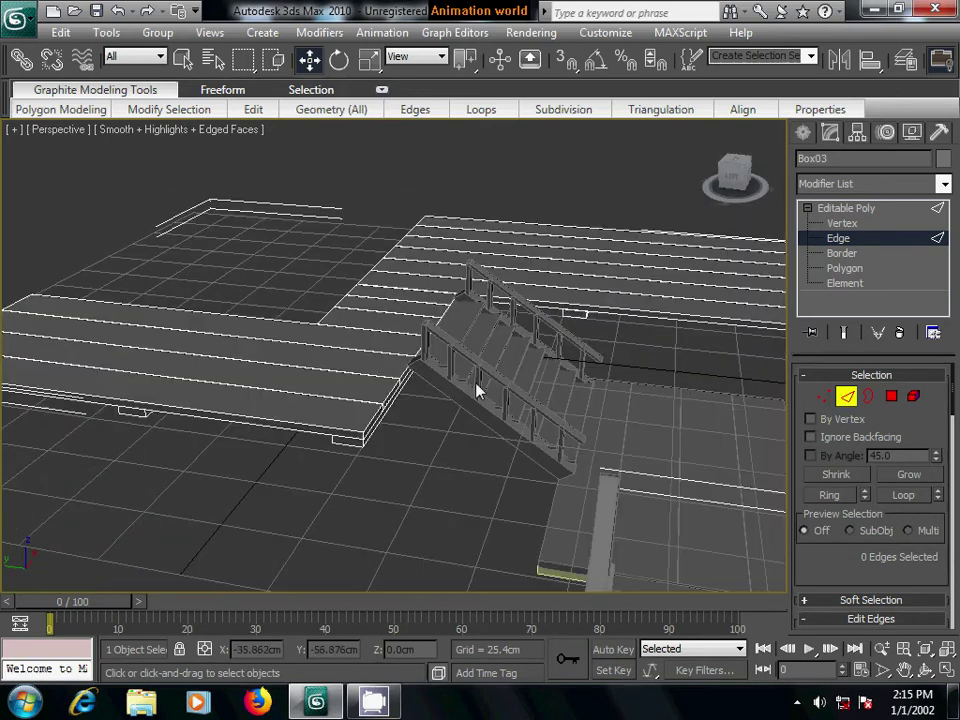
left_click(495, 375)
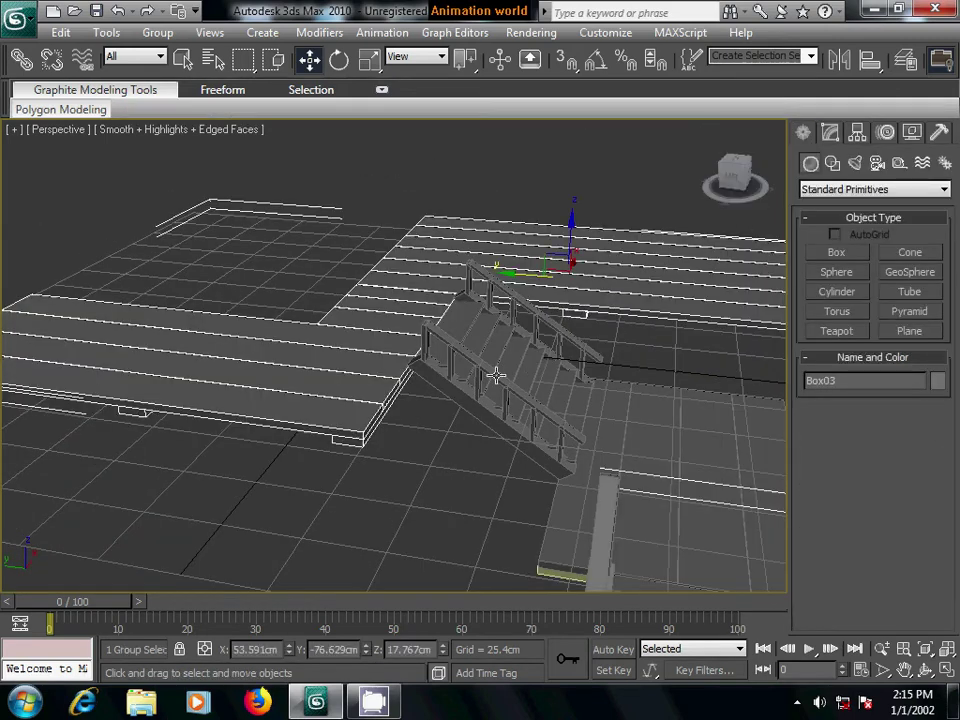
left_click(531, 385)
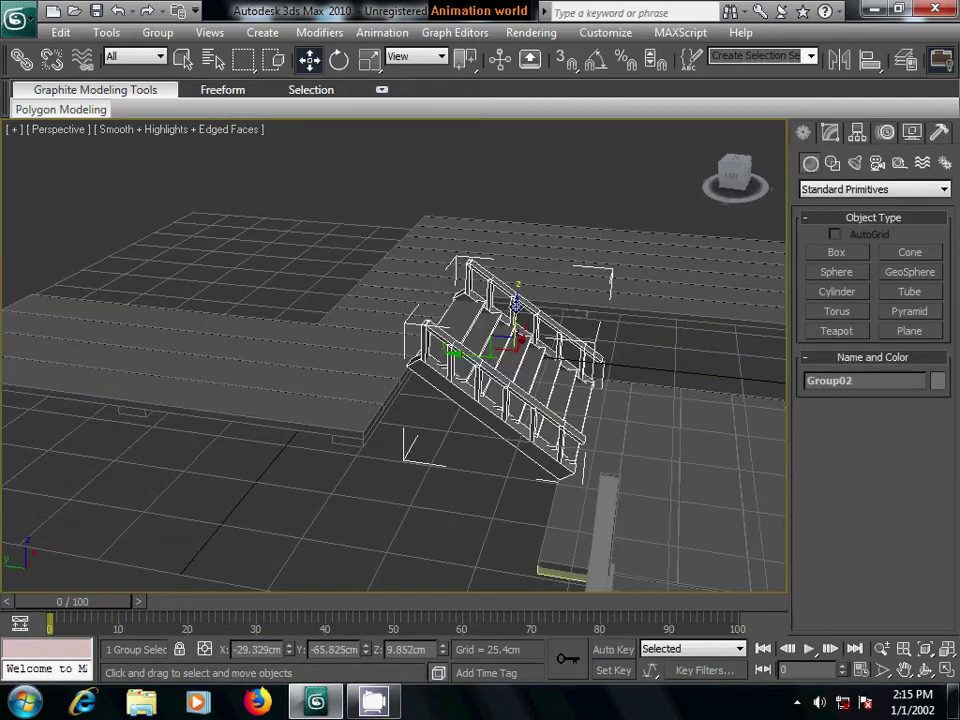
- Clone the stair group and place the copy up-left over the slab, then select it
left_click_drag(514, 380, 518, 250, "shift")
left_click(485, 426)
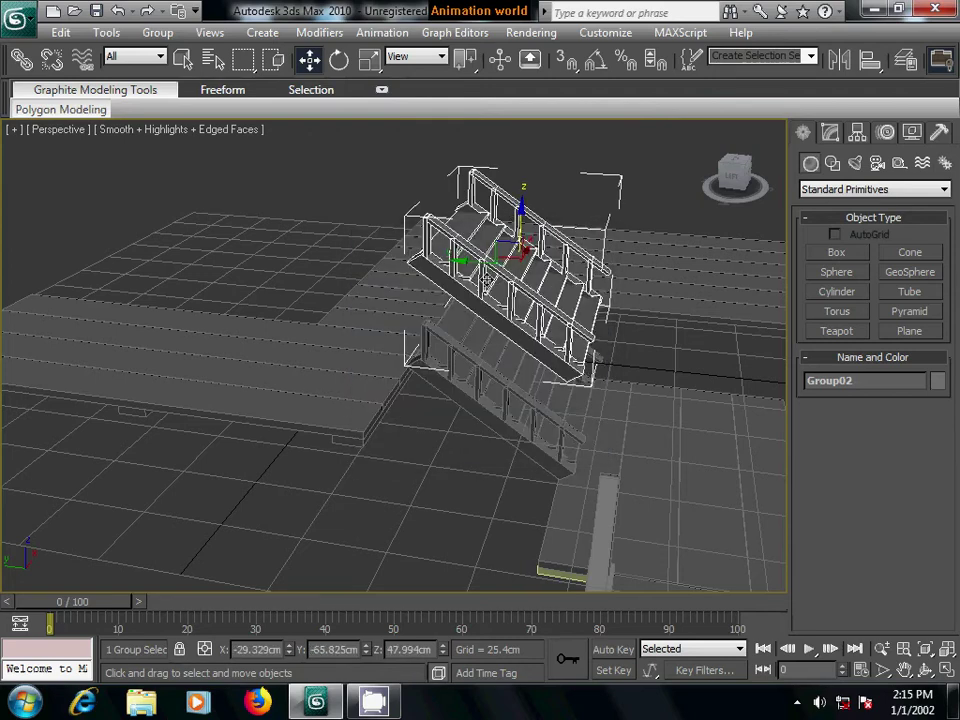
mouse_move(350, 200)
left_mouse_down()
mouse_move(311, 251)
mouse_move(106, 233)
left_mouse_up()
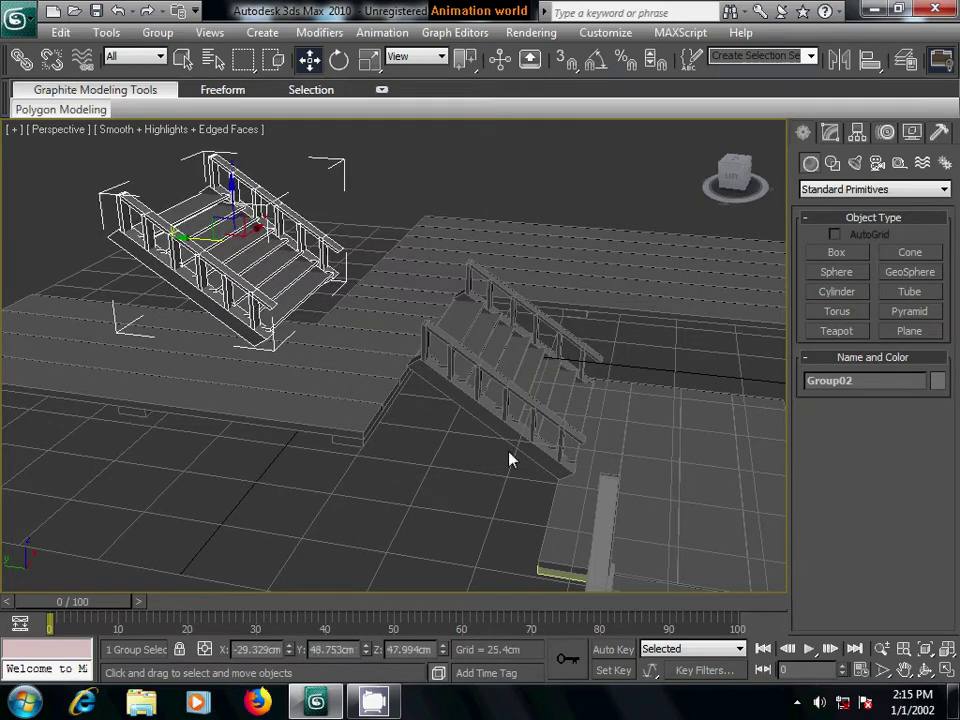
left_click(443, 491)
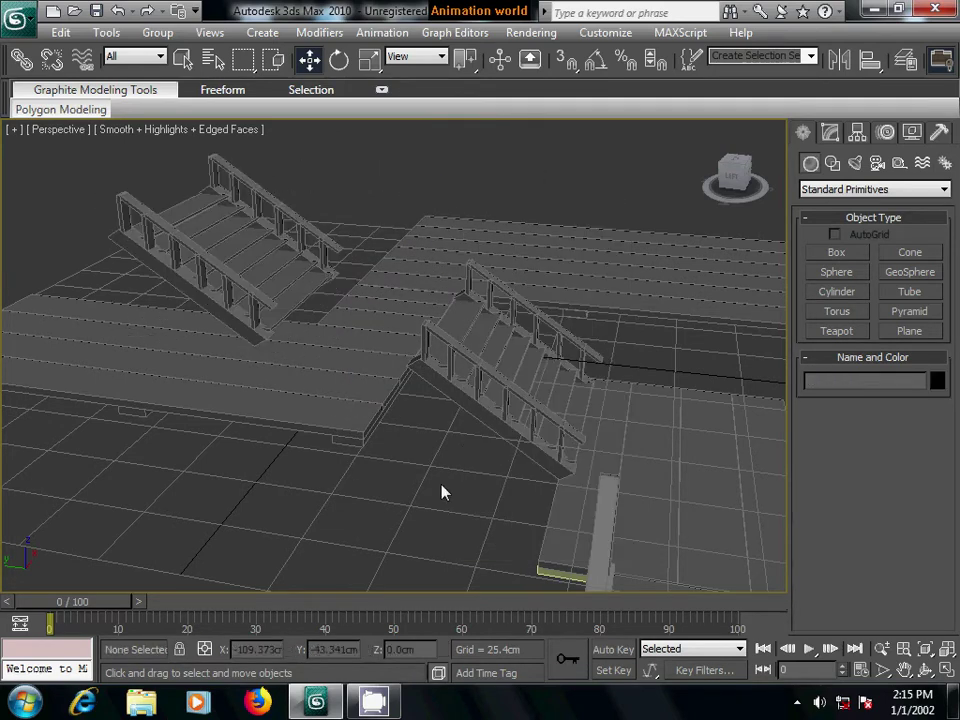
mouse_move(443, 491)
middle_mouse_down()
mouse_move(380, 431)
mouse_move(400, 441)
middle_mouse_up()
left_click(350, 240)
- Rotate the copied stair group exactly 45° about Z via the status bar, then orbit to check
key("e")
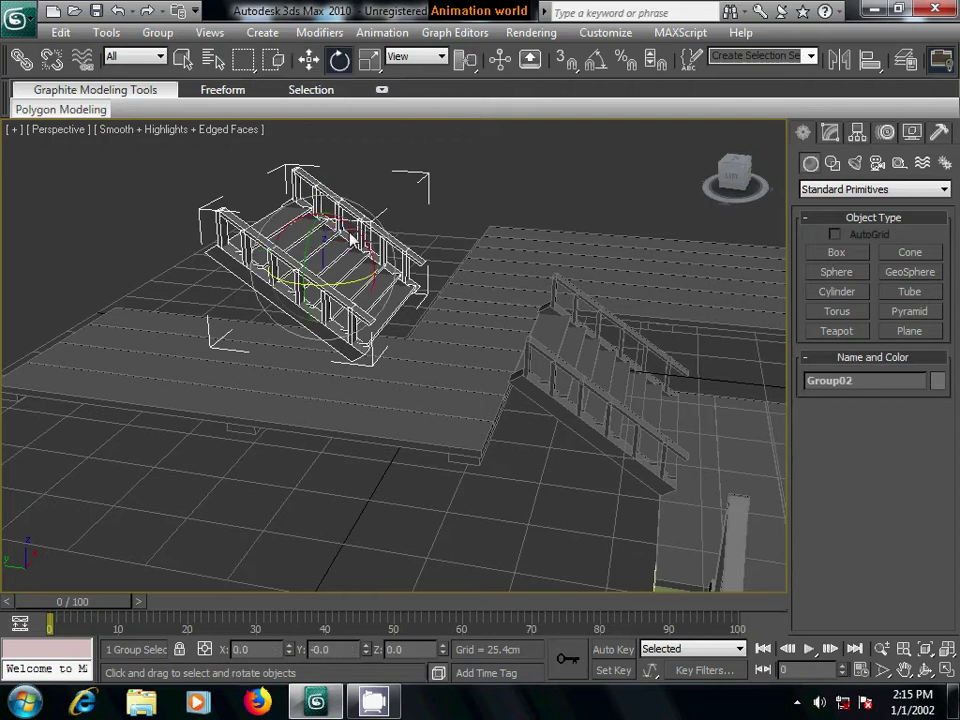
left_click_drag(315, 283, 354, 285)
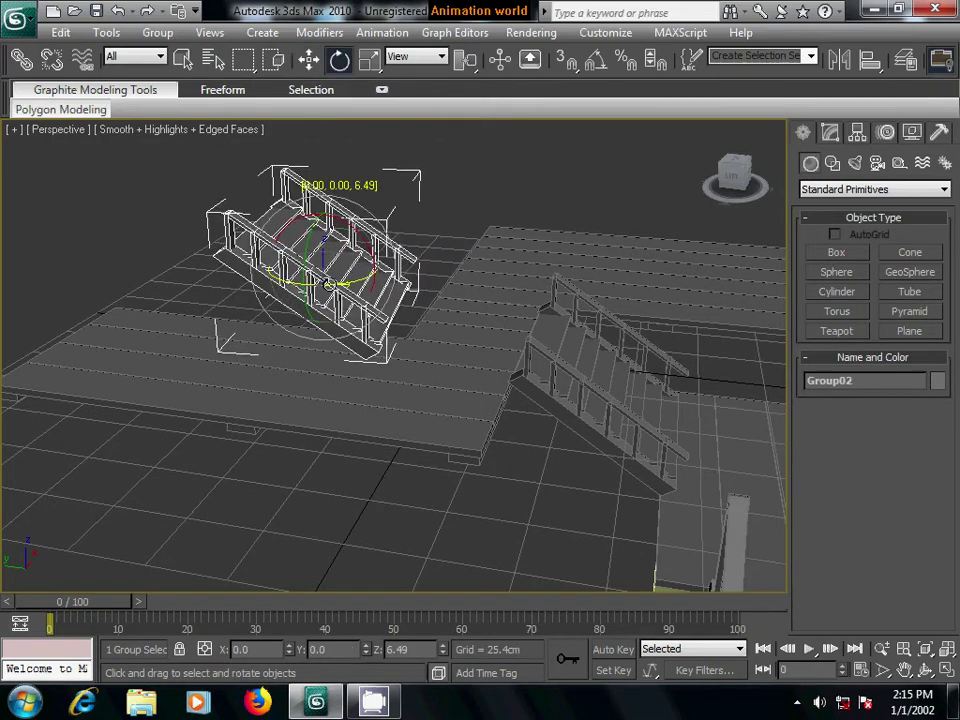
key("ctrl+z")
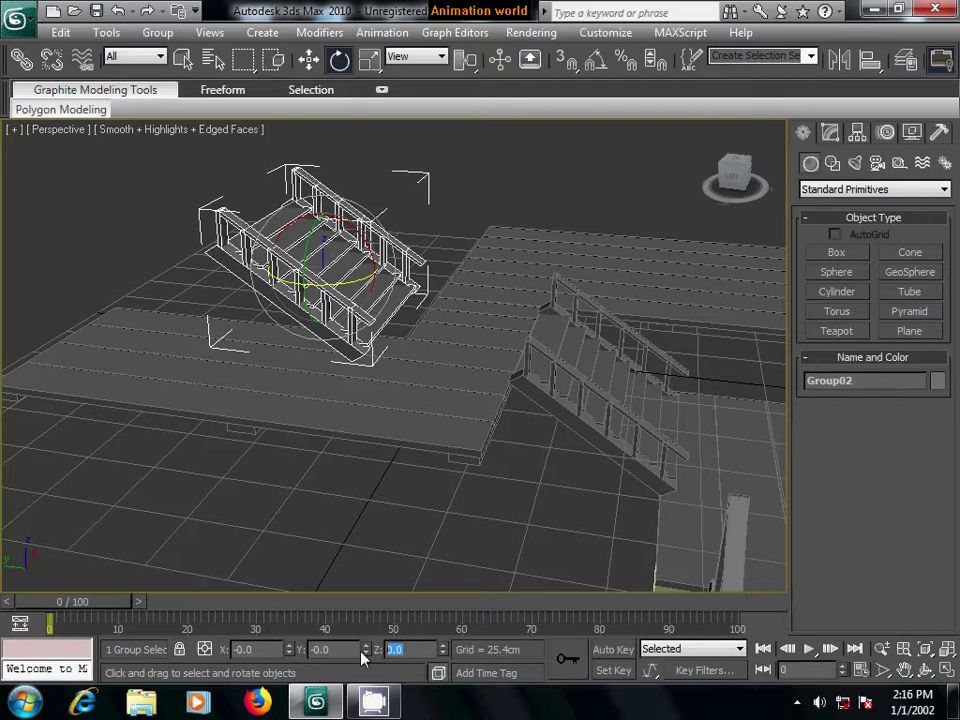
type("5")
key("Return")
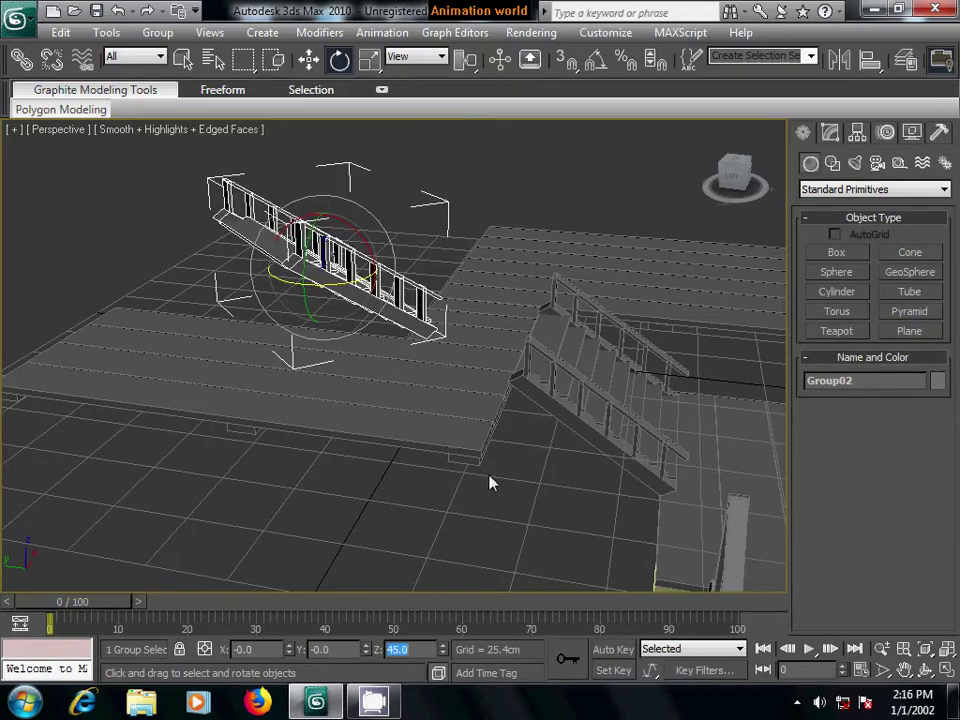
middle_click_drag(510, 446, 358, 444, "alt")
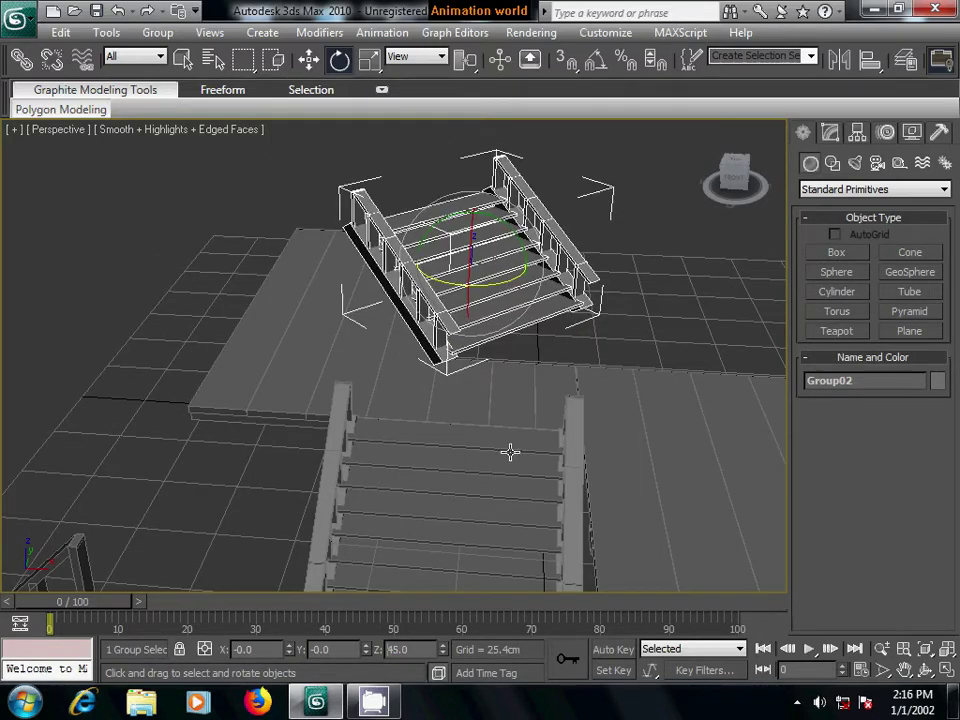
left_click(398, 650)
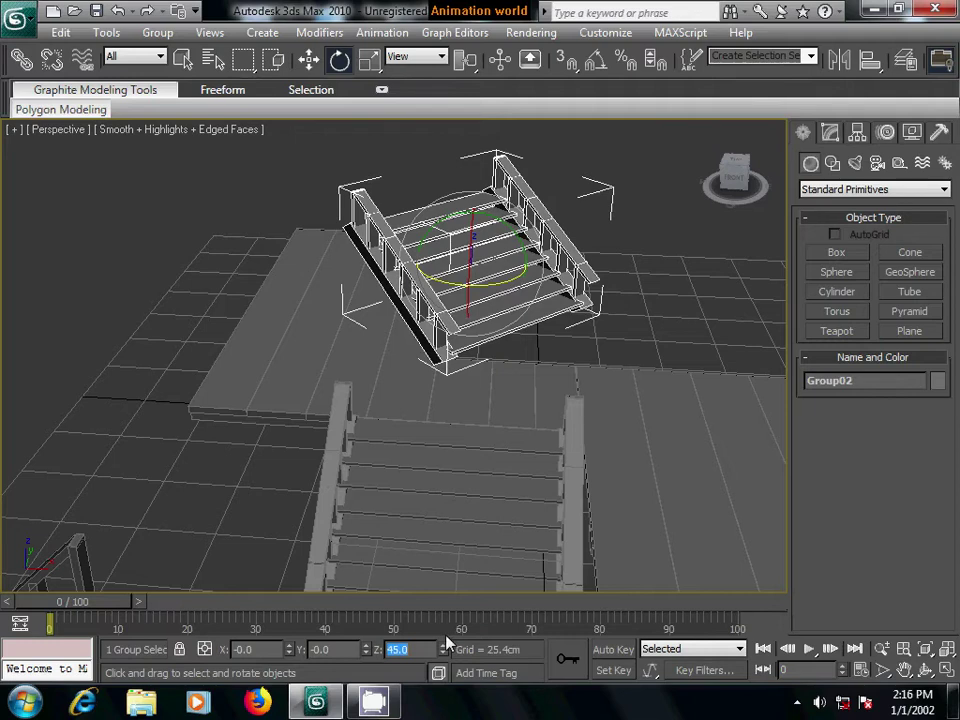
- Rotate the second stair flight to 90 degrees about Z
type("0")
key("Return")
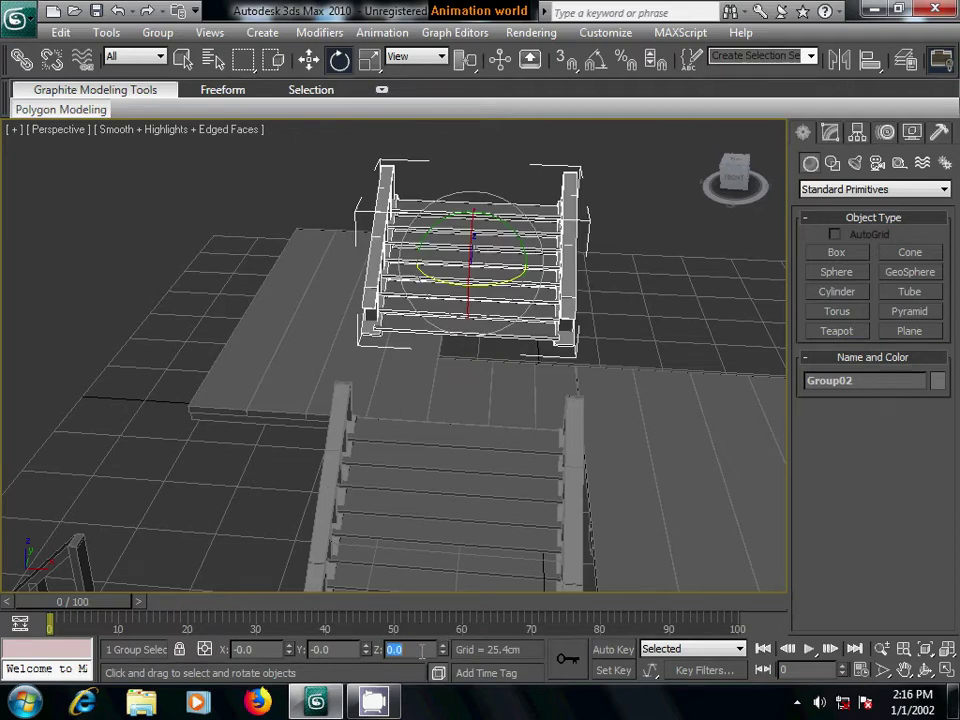
type("0")
key("Return")
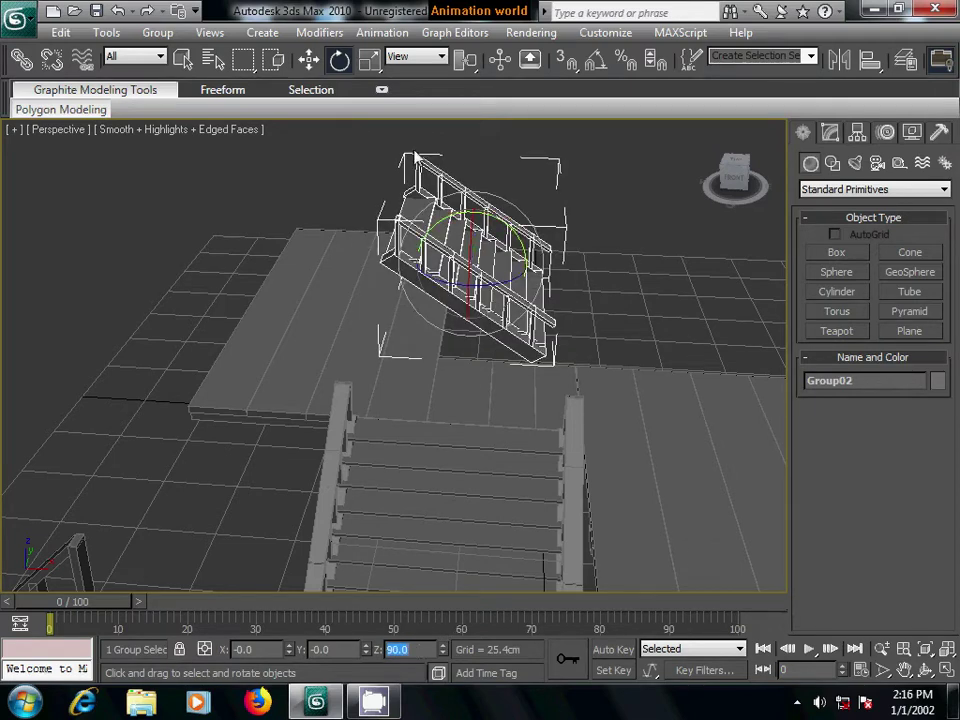
- Move the rotated stair flight Group02 up beside the far edge of the planked deck
key("w")
middle_click_drag(280, 341, 390, 386)
scroll(400, 388, "up", 3)
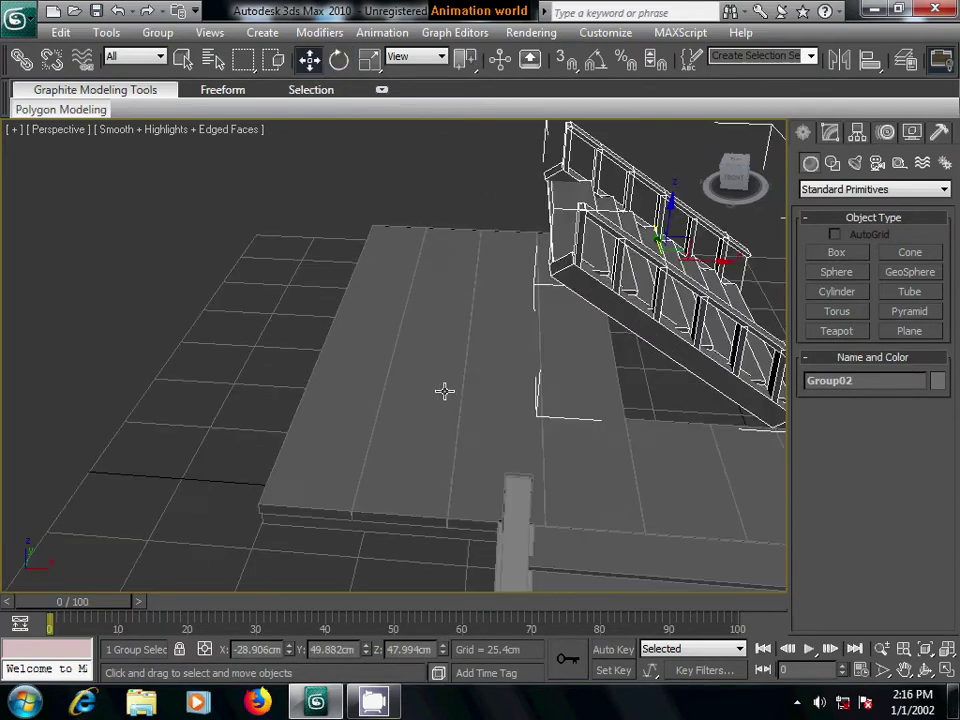
scroll(551, 377, "down", 2)
left_click_drag(596, 289, 176, 241)
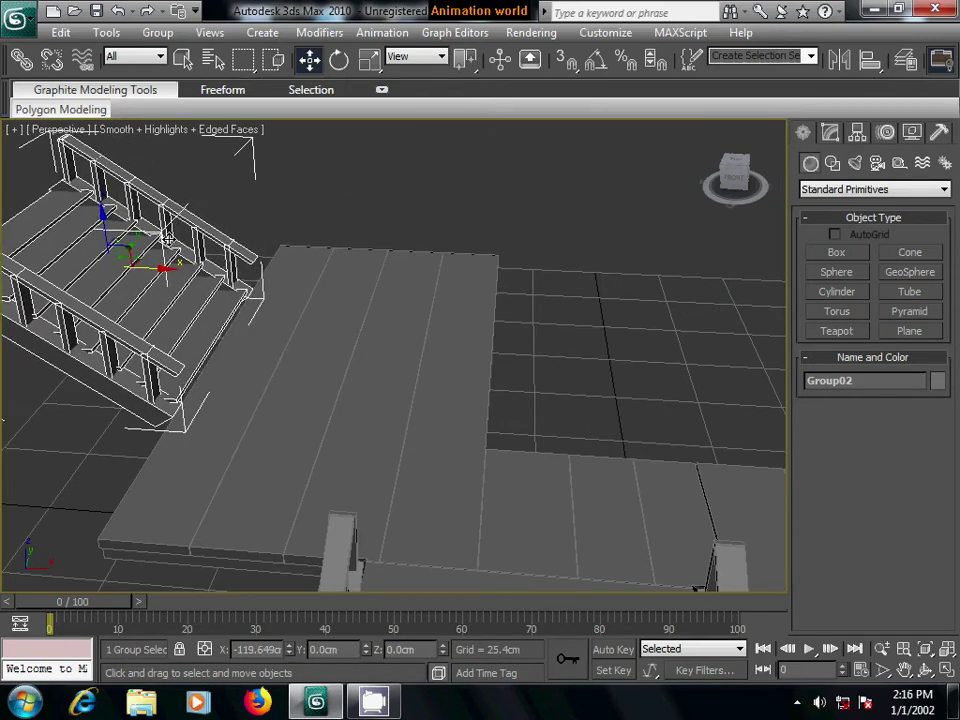
left_click_drag(176, 241, 165, 290)
middle_click_drag(238, 418, 441, 363)
scroll(441, 363, "down", 3)
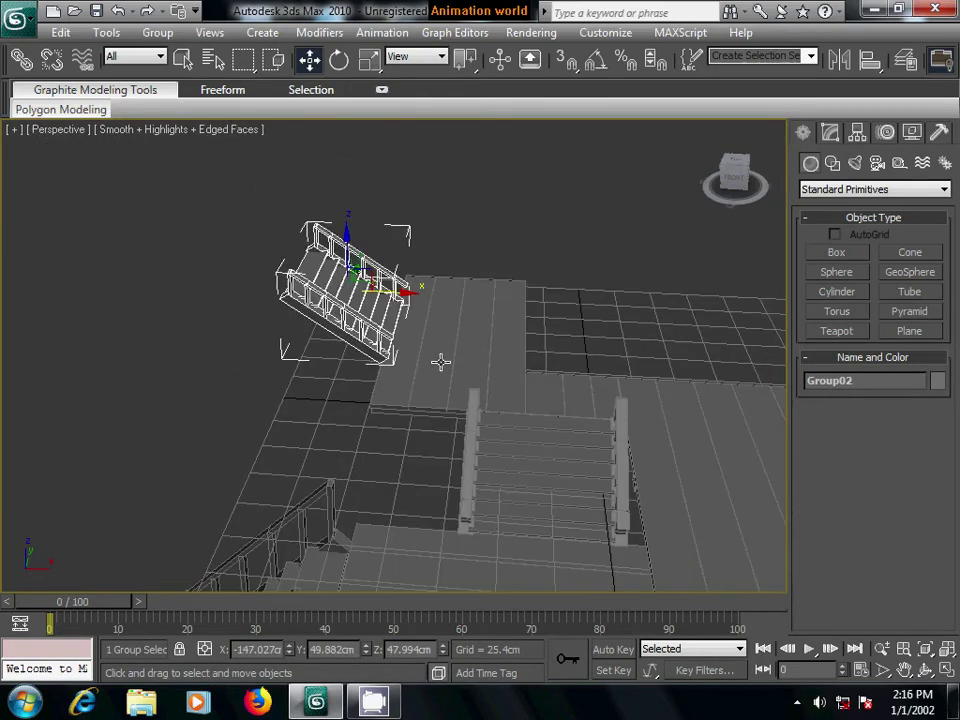
mouse_move(317, 489)
middle_mouse_down("alt")
mouse_move(392, 450)
mouse_move(349, 474)
mouse_move(351, 430)
mouse_move(463, 465)
mouse_move(466, 478)
middle_mouse_up("alt")
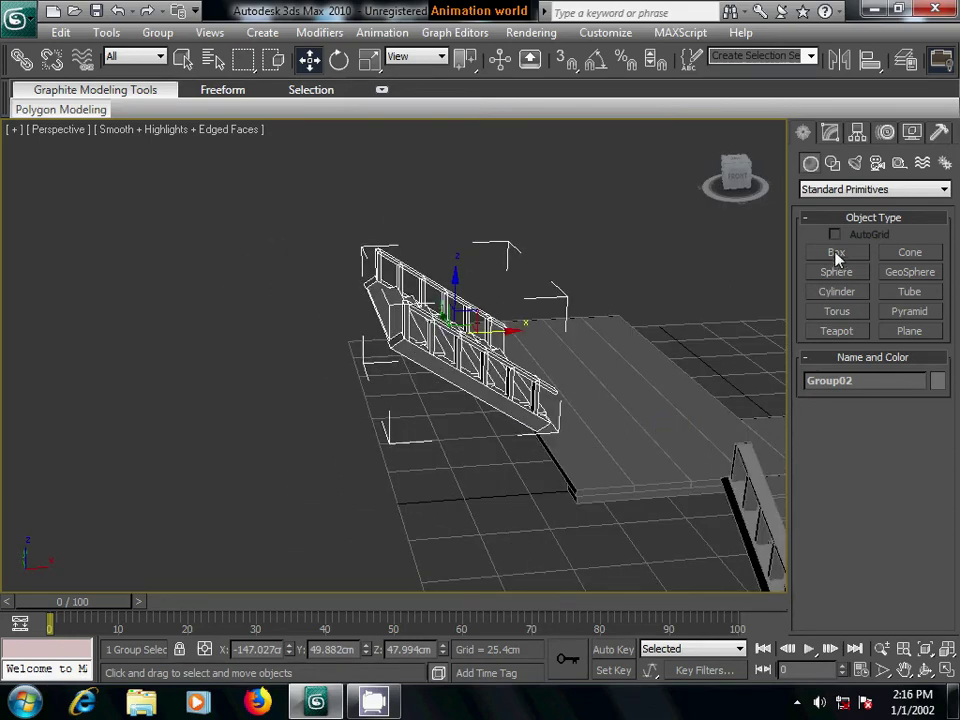
- Select all the plank elements of the deck Box03 in Element mode
left_click(641, 431)
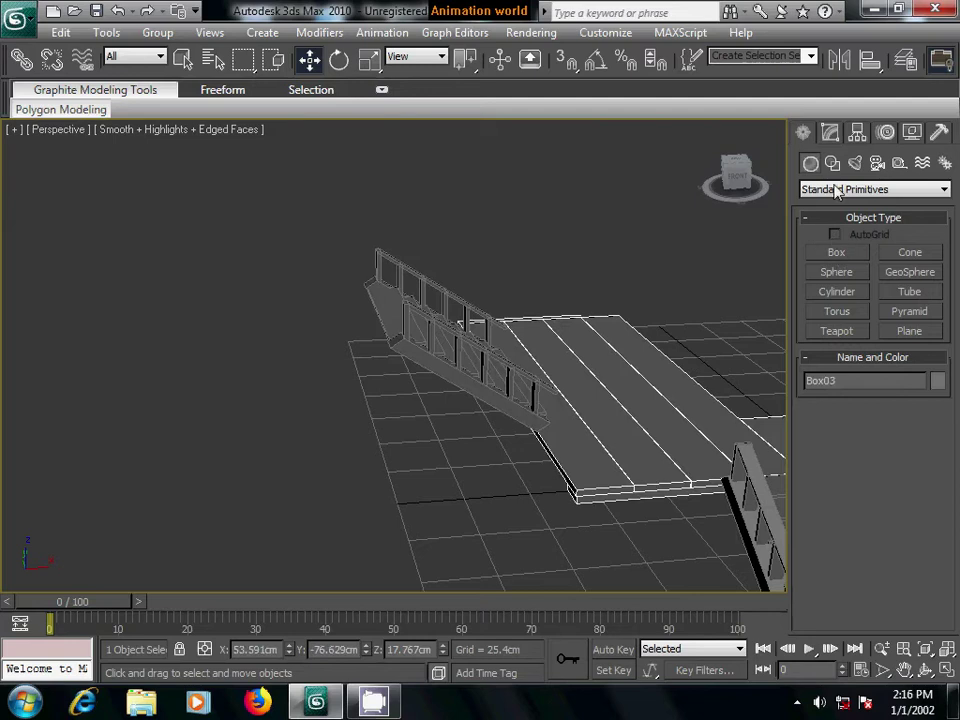
left_click(830, 134)
left_click(913, 396)
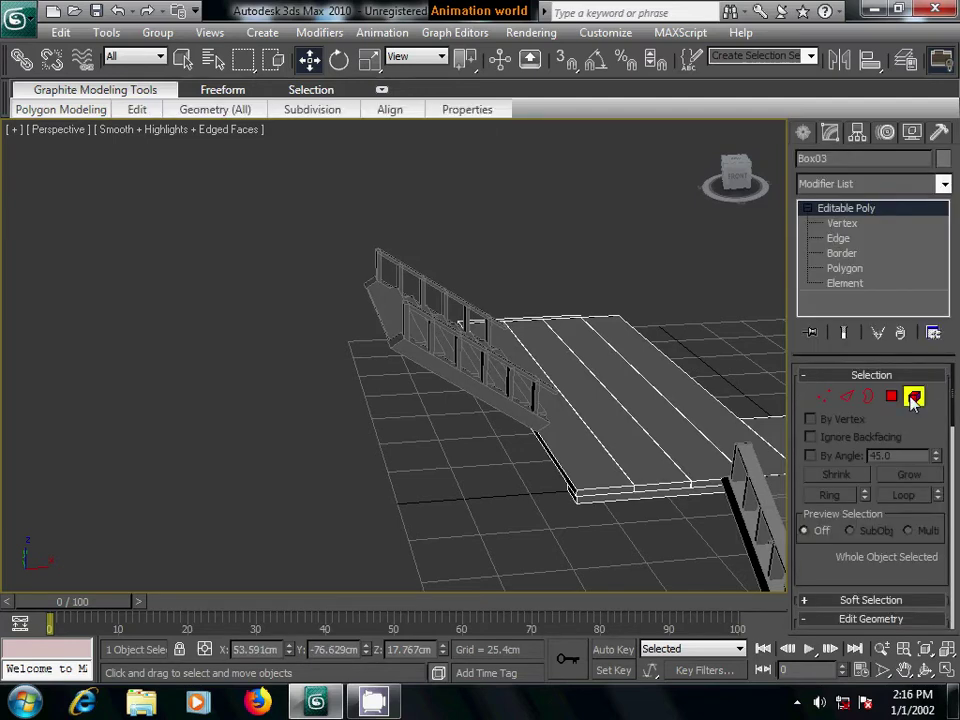
middle_click_drag(643, 455, 424, 446)
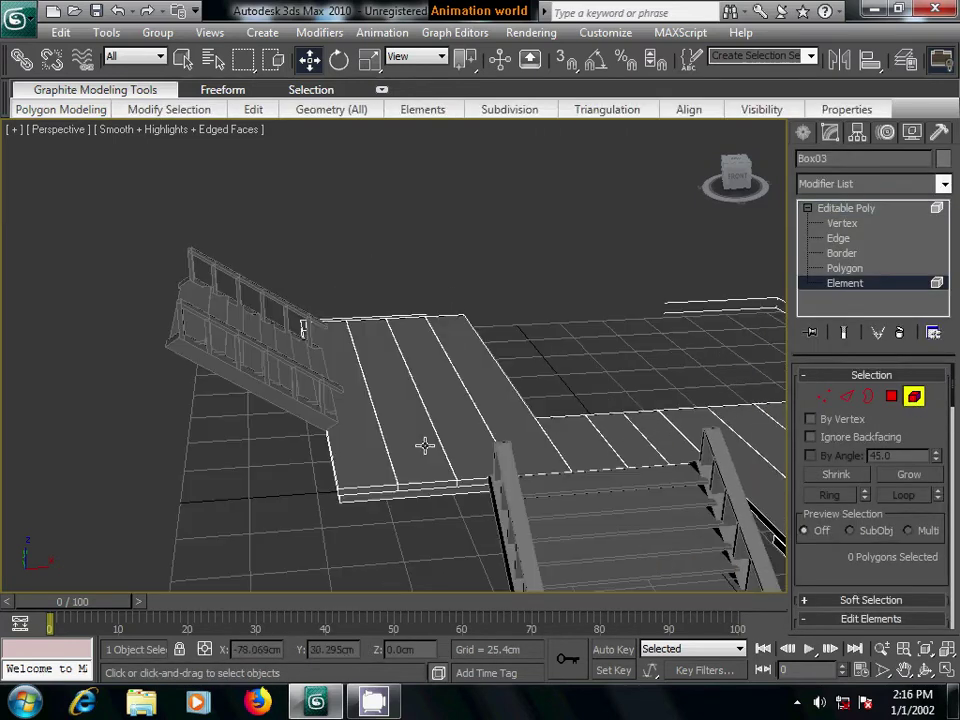
left_click(370, 481)
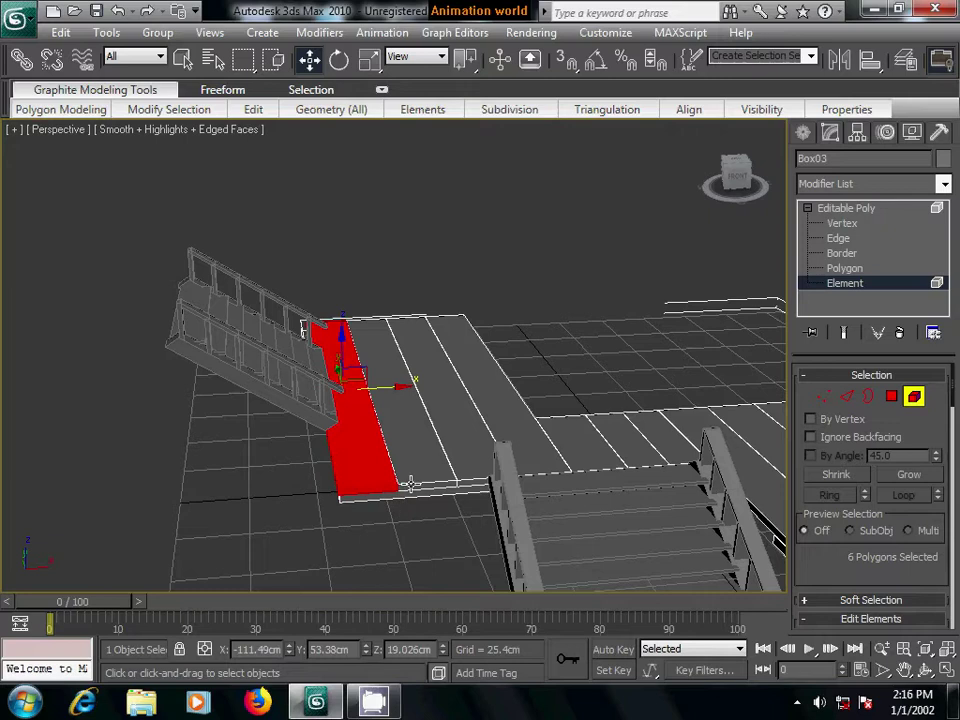
left_click(430, 445, "ctrl")
left_click(472, 420, "ctrl")
left_click(505, 425, "ctrl")
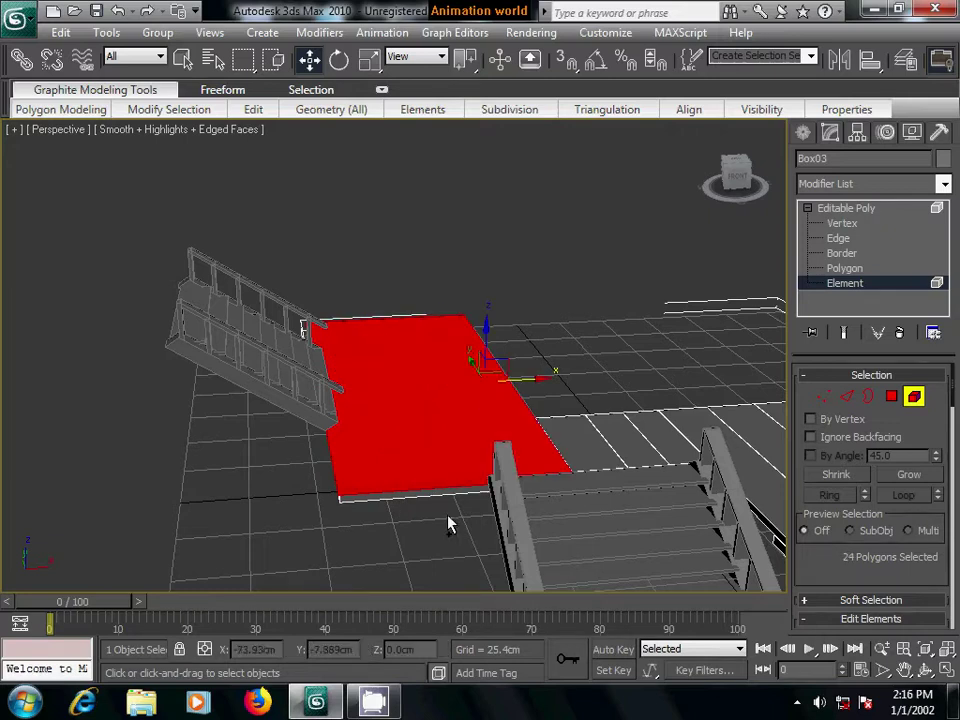
left_click(364, 296, "ctrl")
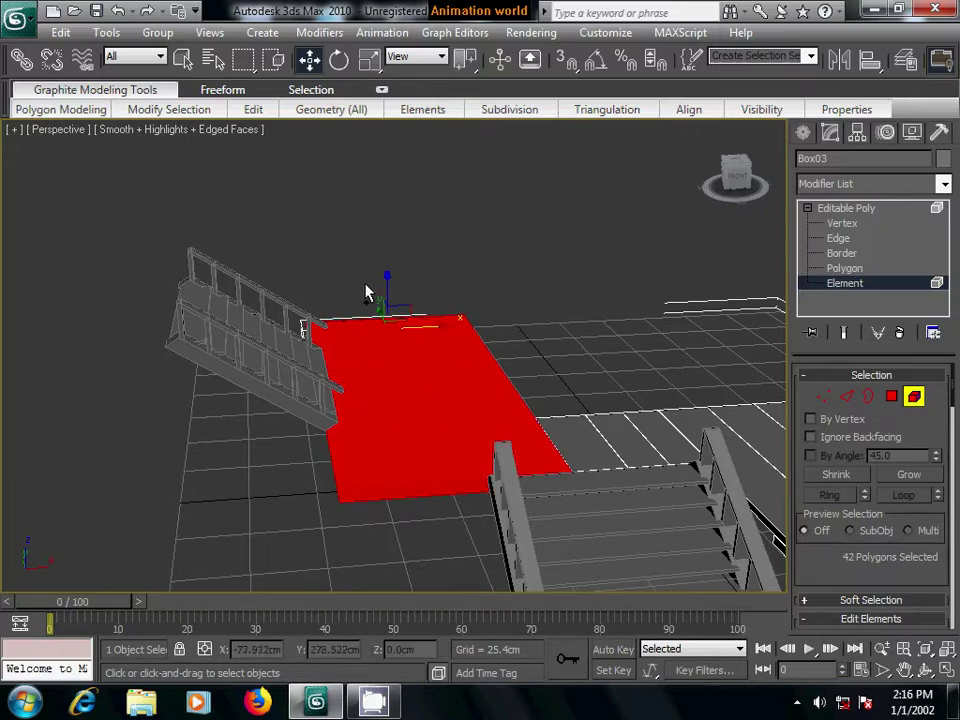
- Clone the selected planks upward as a new separate object
middle_click_drag(441, 510, 319, 470)
mouse_move(456, 500)
middle_mouse_down("alt")
mouse_move(431, 506)
mouse_move(471, 506)
middle_mouse_up("alt")
left_click_drag(343, 298, 349, 222, "shift")
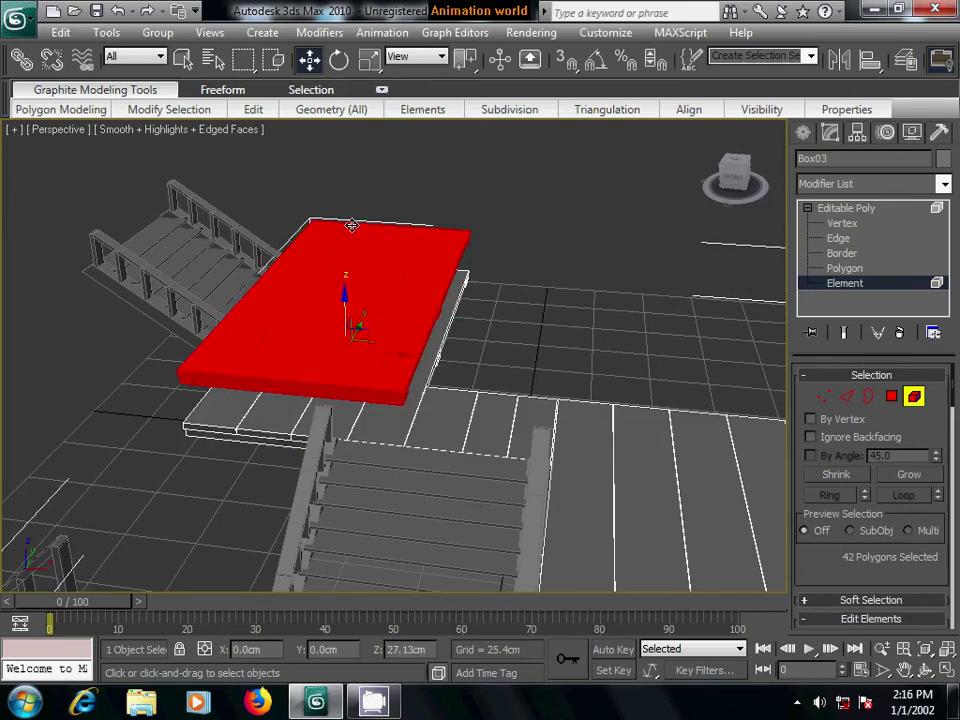
left_click(530, 342)
left_click(680, 372)
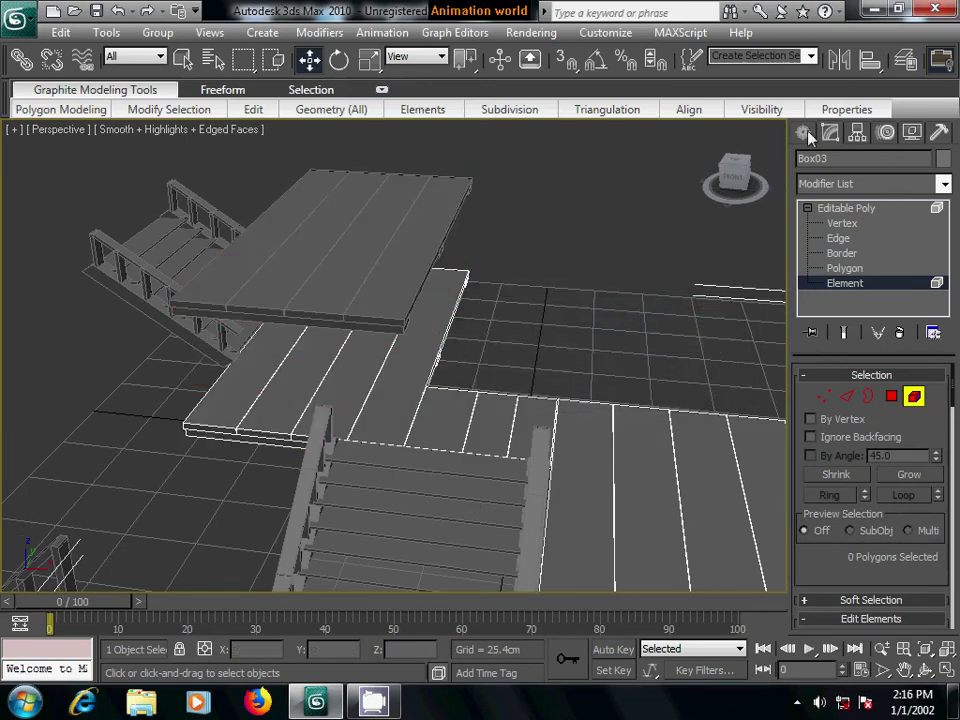
left_click(803, 132)
middle_click_drag(536, 345, 578, 353, "alt")
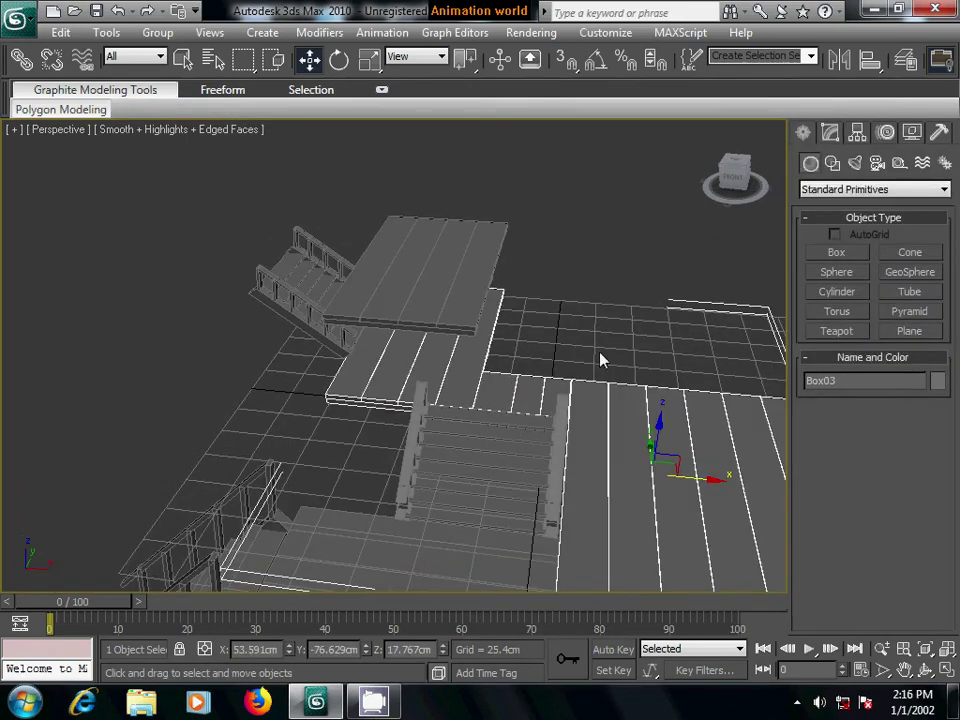
- Select the raised landing Object01 and centre its pivot on the object
scroll(600, 360, "up", 5)
scroll(630, 330, "down", 2)
scroll(617, 371, "down", 2)
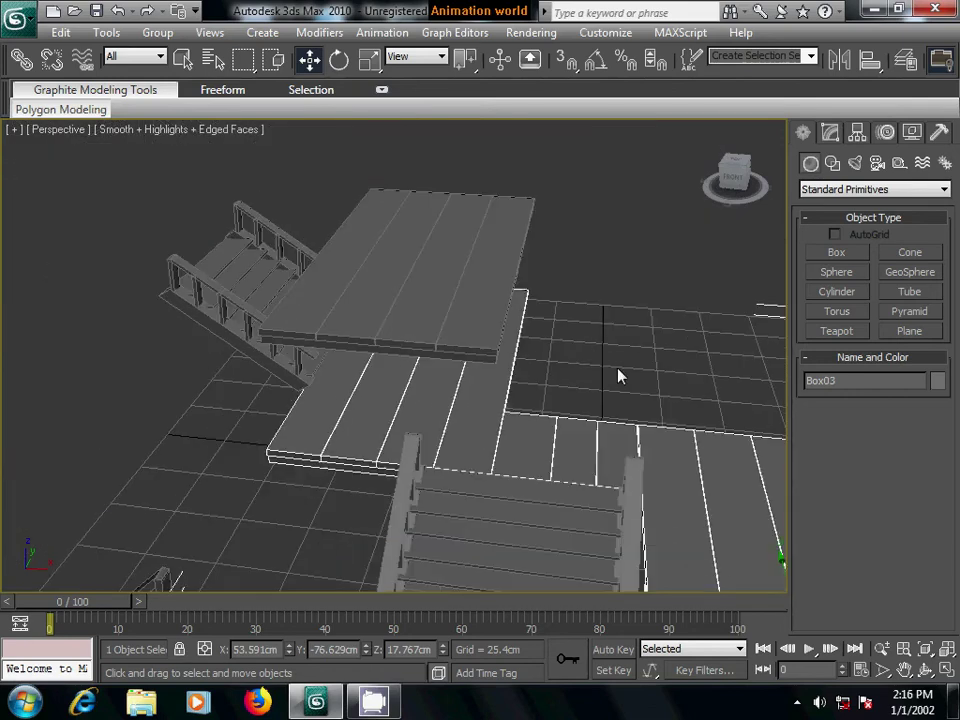
left_click(445, 262)
left_click(369, 59)
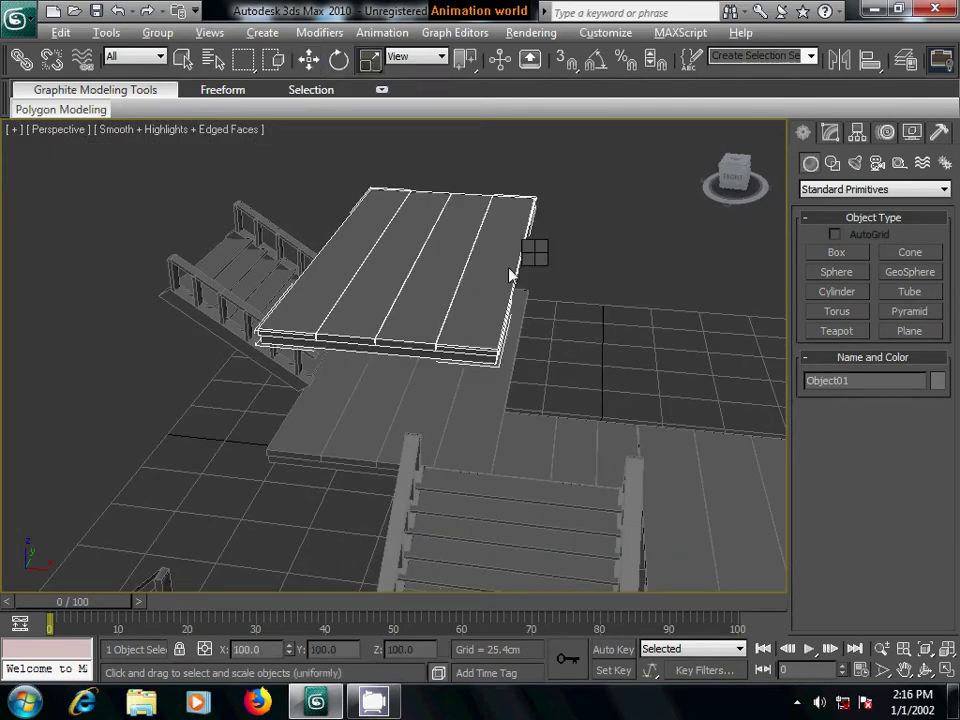
middle_click_drag(600, 270, 463, 287, "alt")
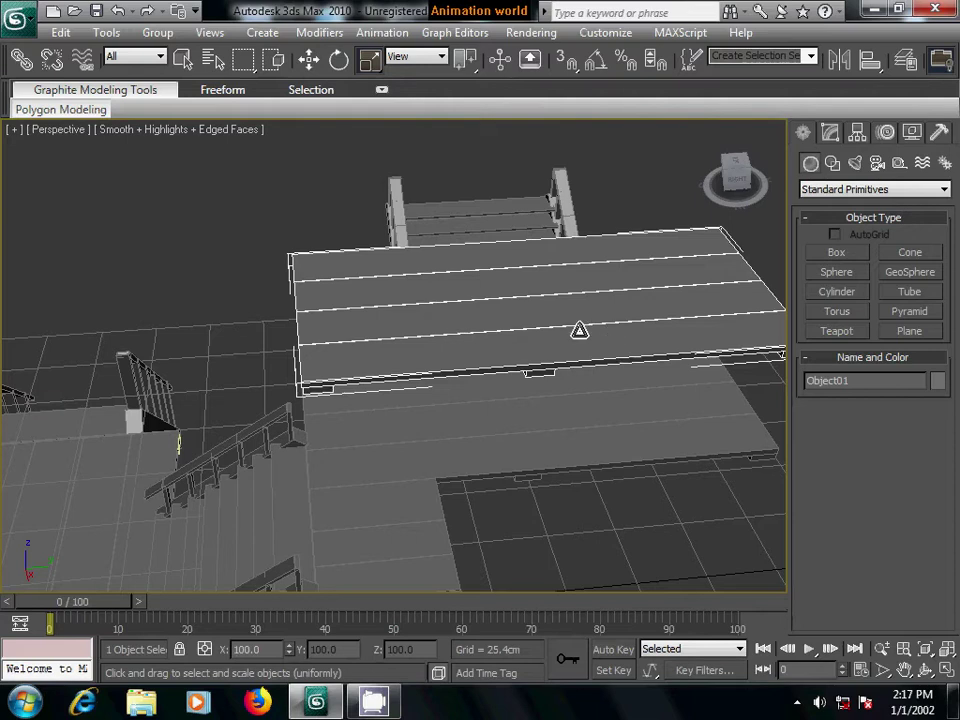
scroll(411, 271, "down", 5)
left_click(857, 134)
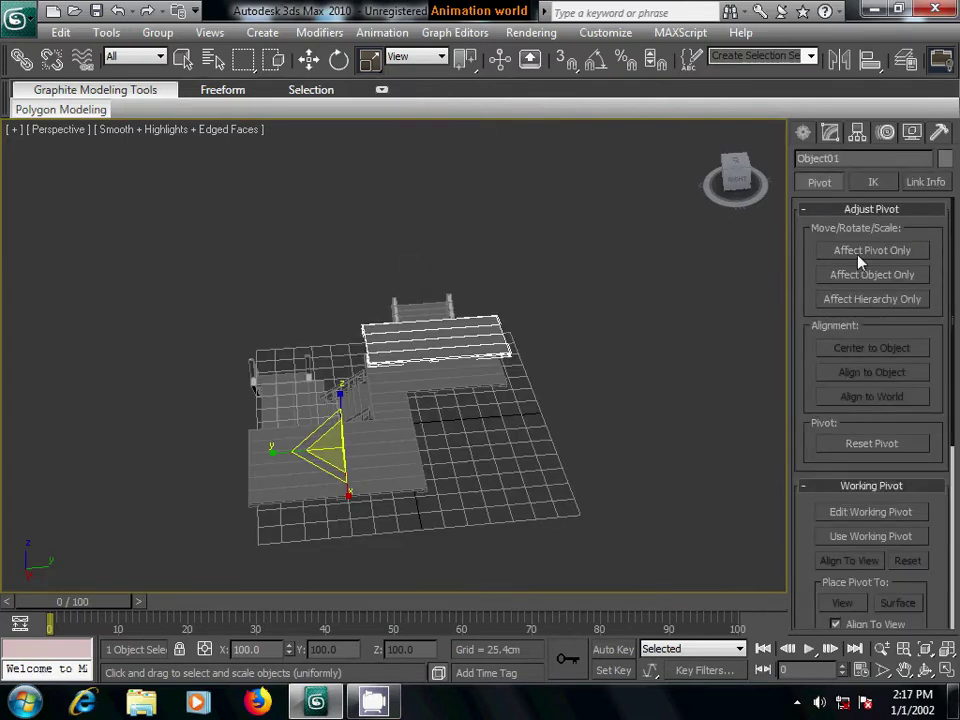
left_click(853, 250)
left_click(855, 348)
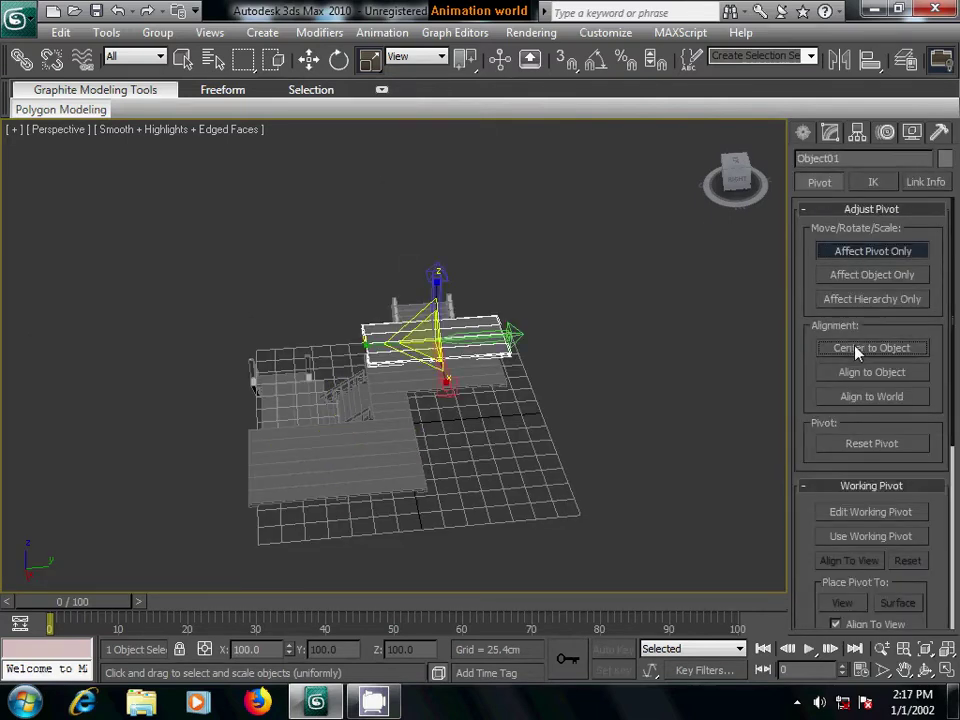
left_click(803, 132)
- Scale the landing along Y to about 50% of its depth
scroll(399, 349, "up", 2)
scroll(399, 349, "up", 3)
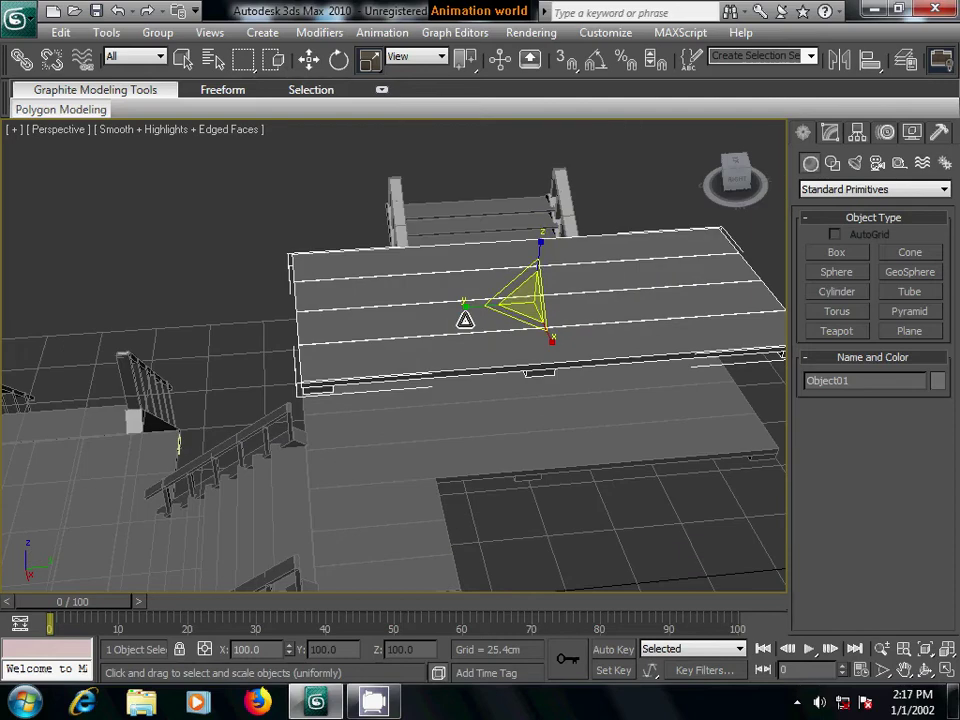
left_click_drag(461, 311, 526, 306)
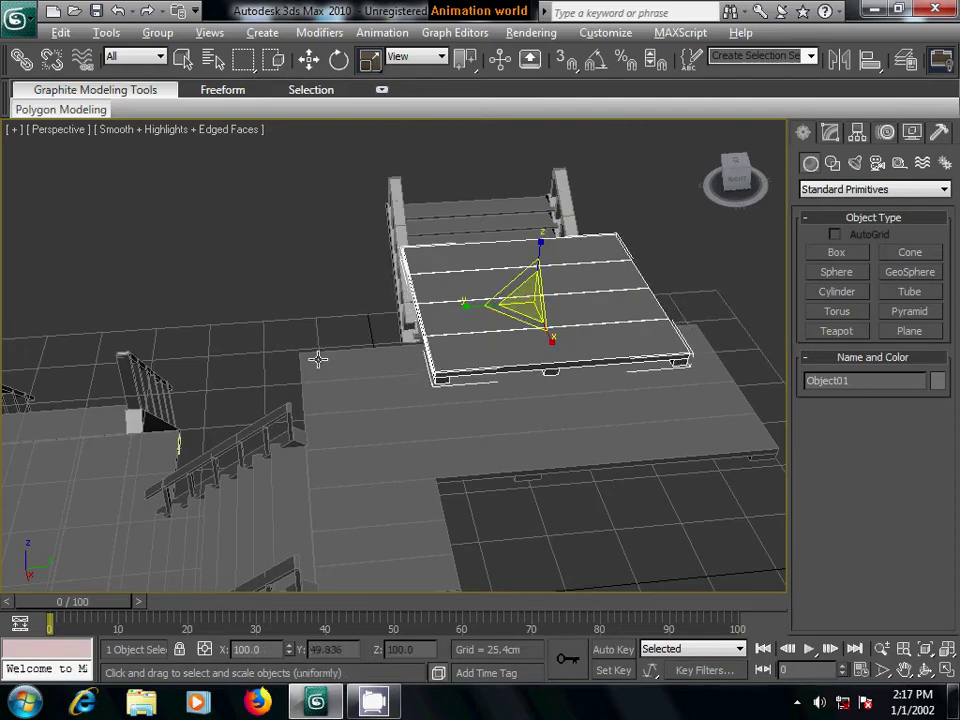
mouse_move(317, 357)
middle_mouse_down("alt")
mouse_move(457, 373)
mouse_move(470, 235)
middle_mouse_up("alt")
- Shift the raised landing left and adjust the second stair flight's scale
key("r")
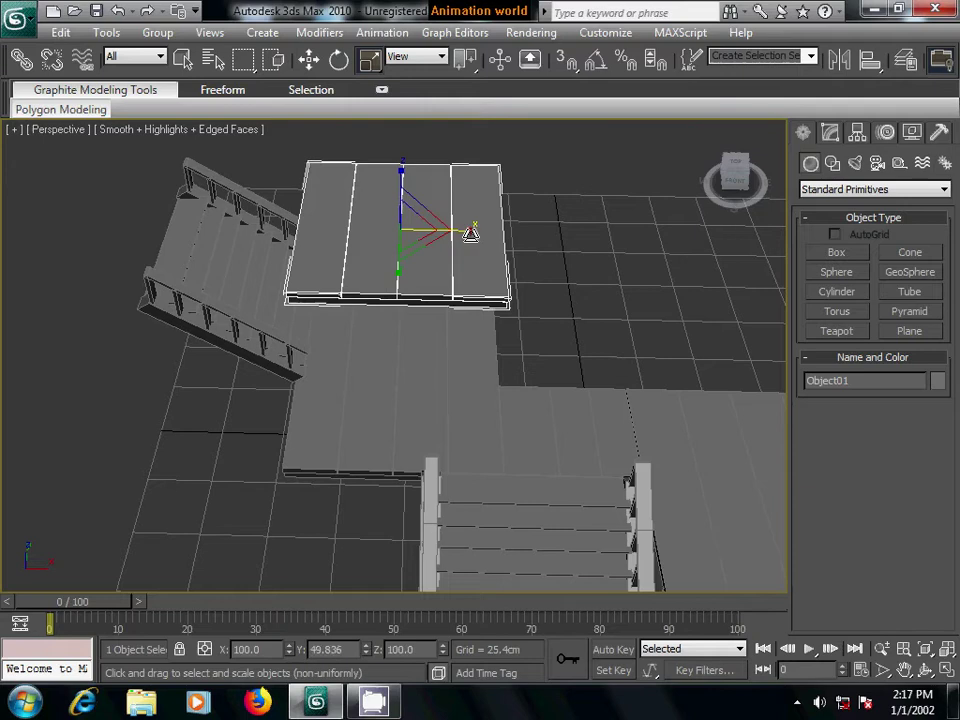
key("r")
key("r")
key("w")
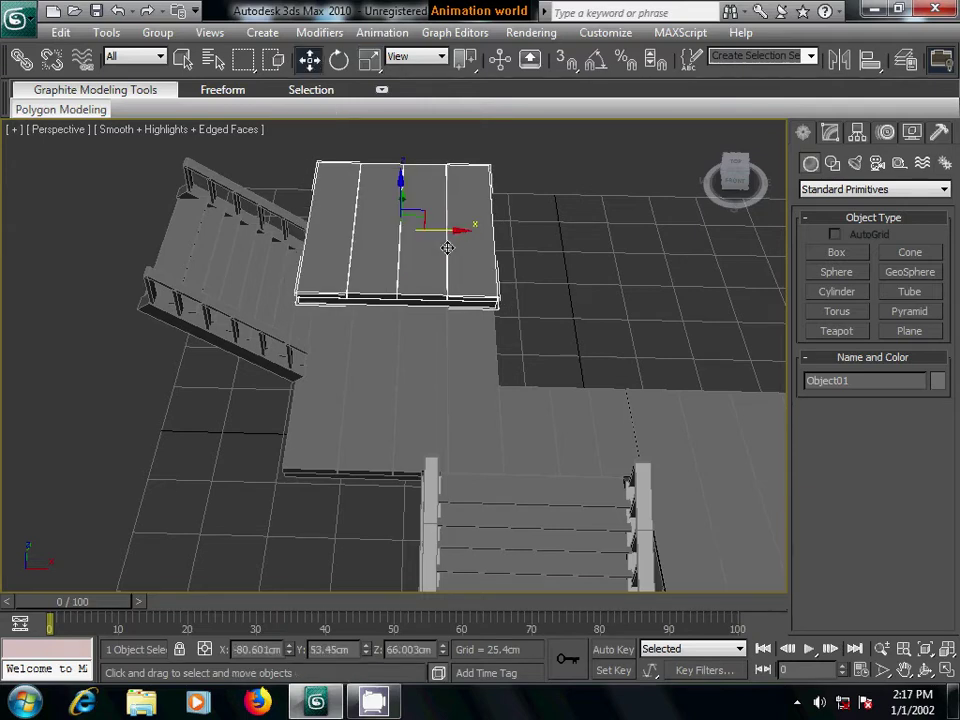
left_click_drag(459, 231, 132, 238)
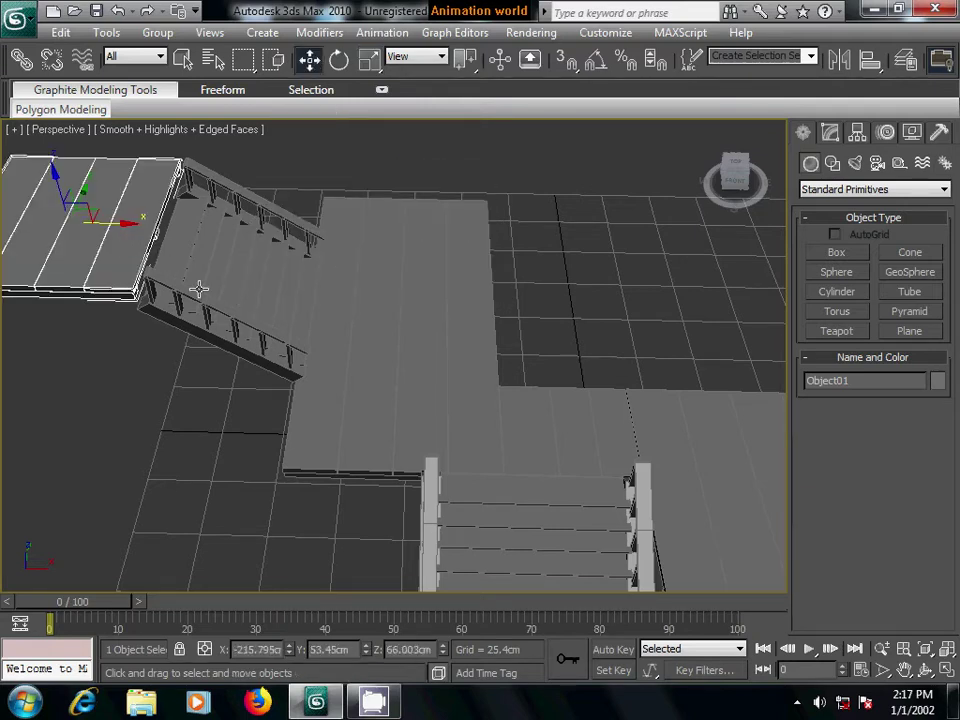
middle_click_drag(197, 287, 349, 296, "alt")
left_click(349, 300)
middle_click_drag(520, 285, 443, 115, "alt")
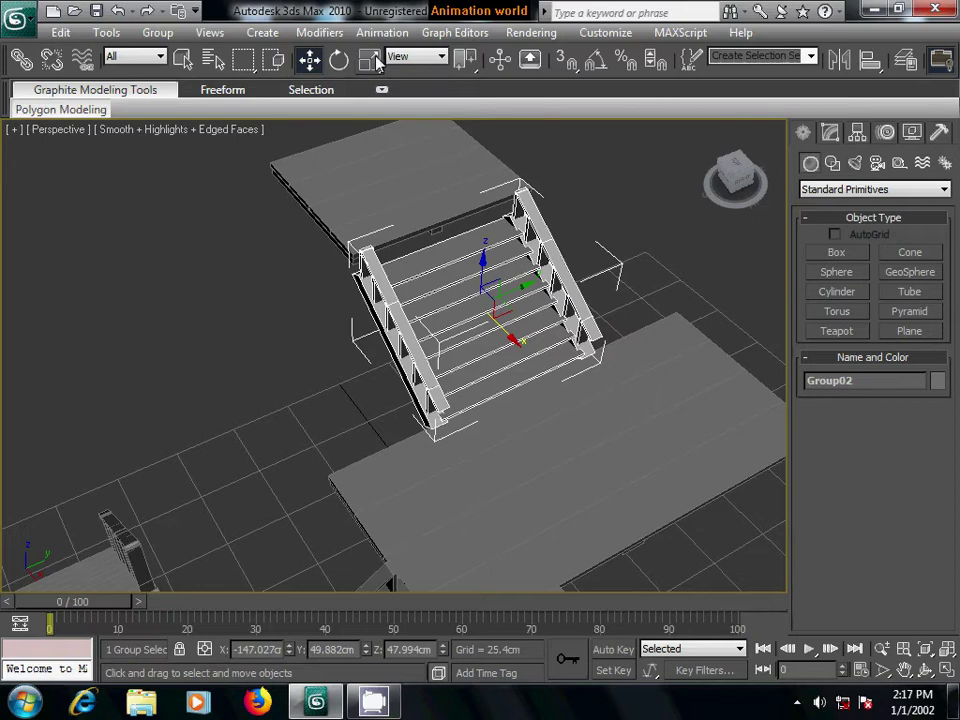
key("r")
key("r")
left_click_drag(412, 344, 449, 327)
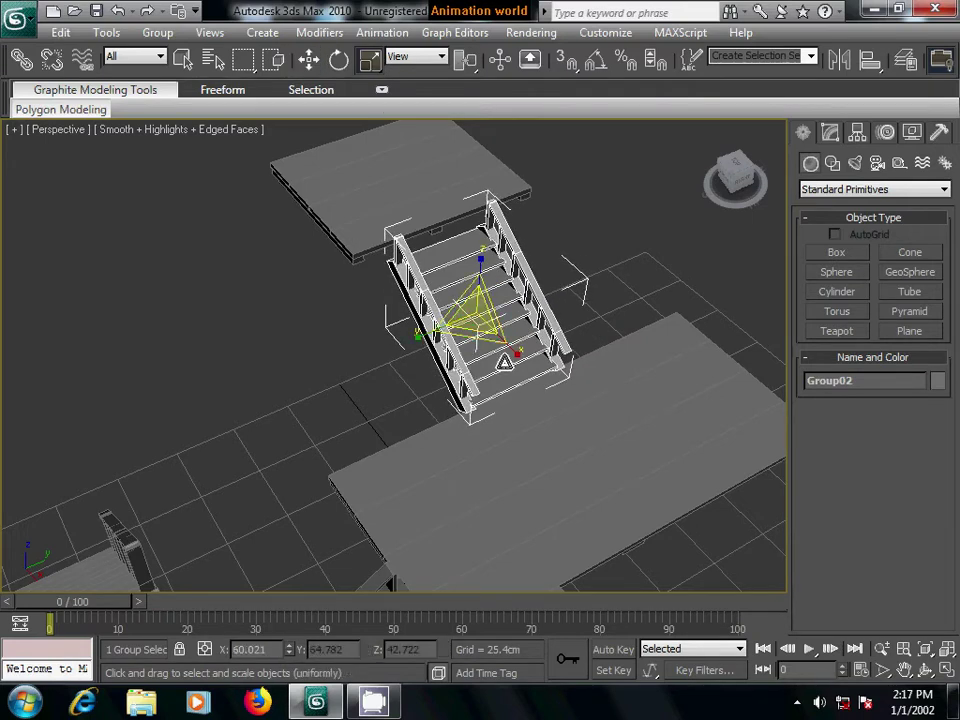
middle_click_drag(336, 407, 409, 341, "alt")
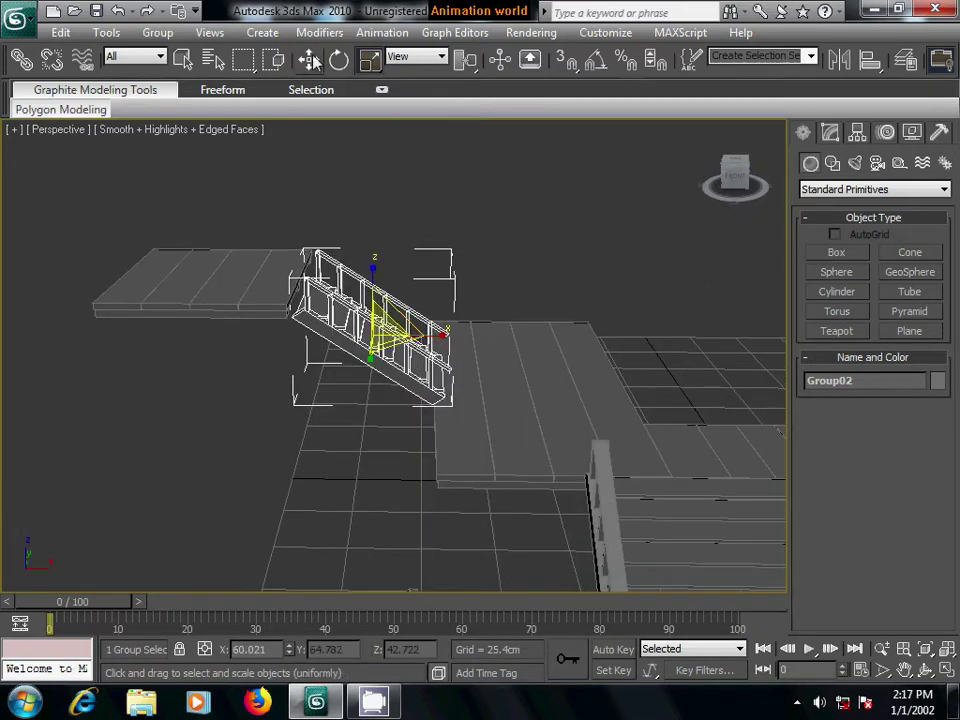
- In the Front view, lower the stair flight Group02 slightly
key("w")
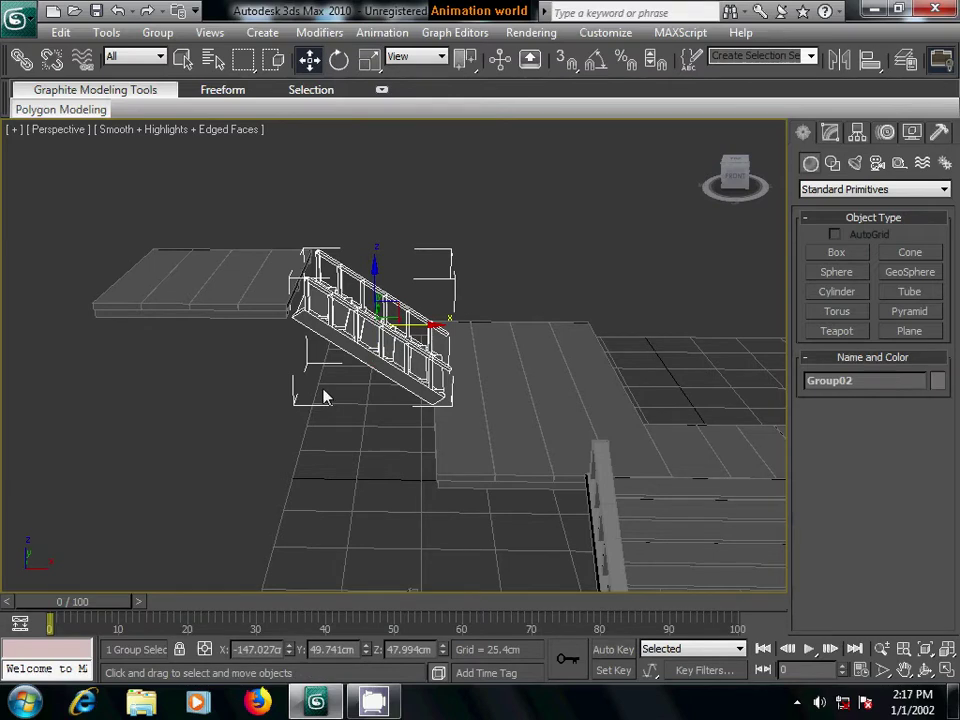
key("l")
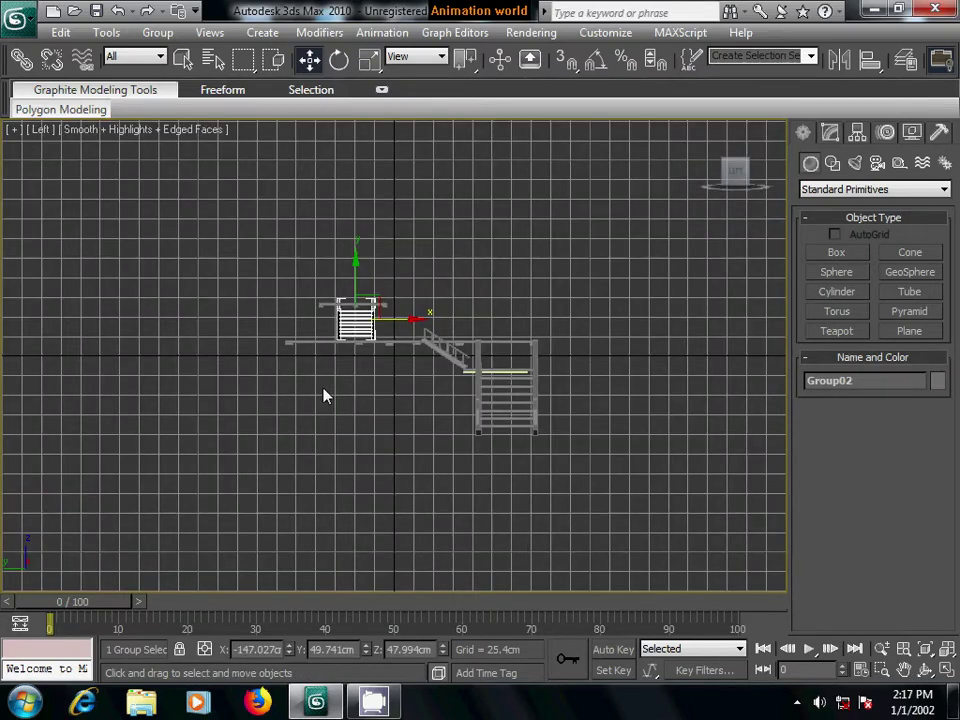
key("f")
key("z")
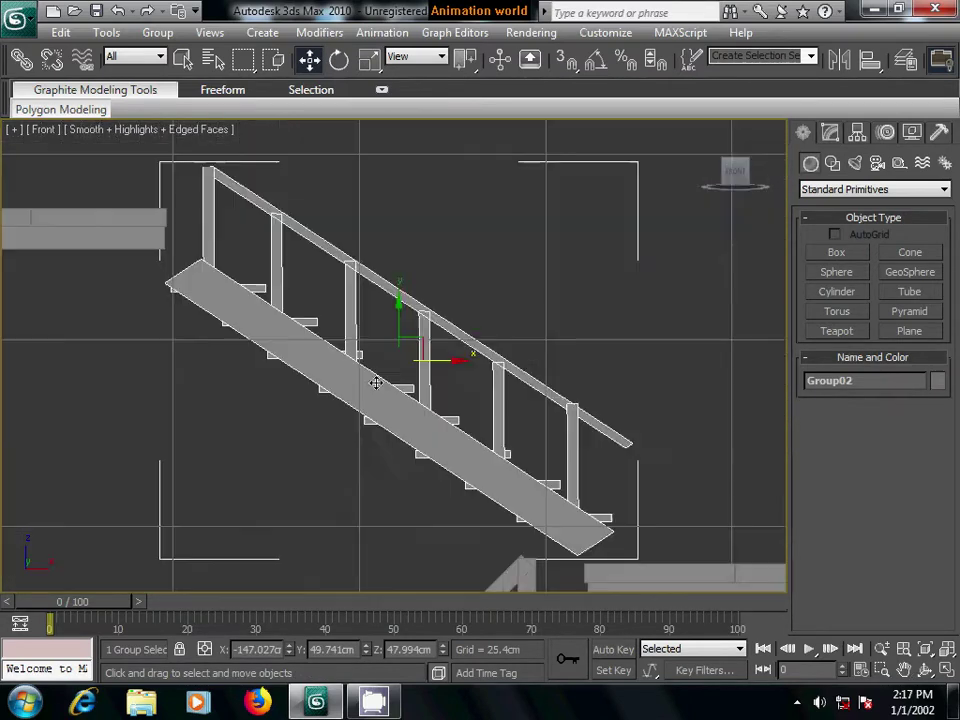
scroll(306, 418, "down", 4)
middle_click_drag(371, 450, 340, 442)
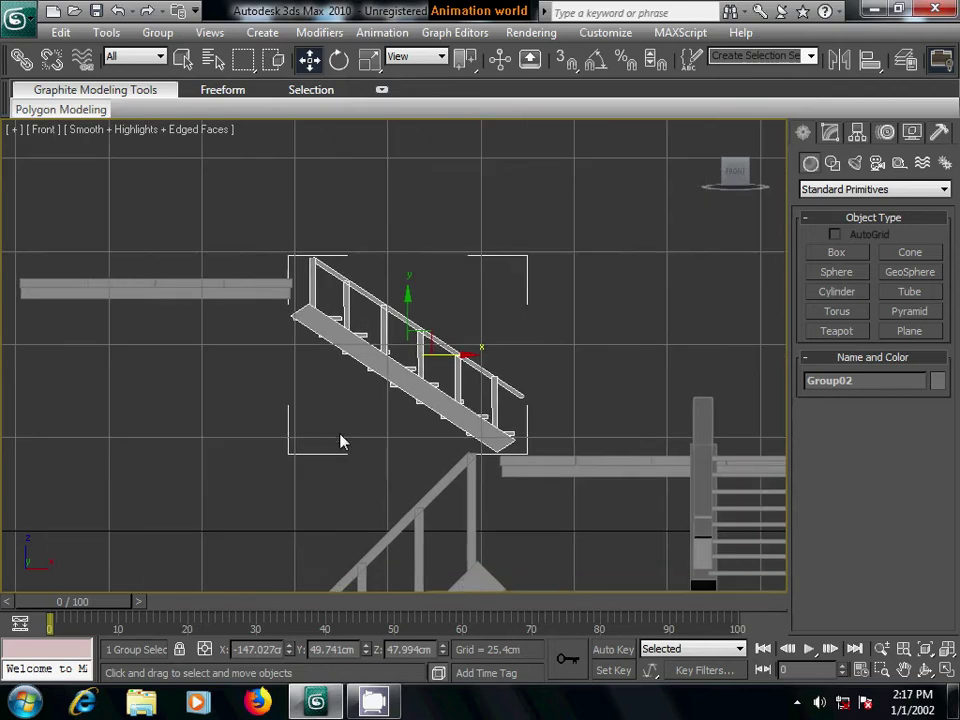
left_click_drag(407, 296, 407, 304)
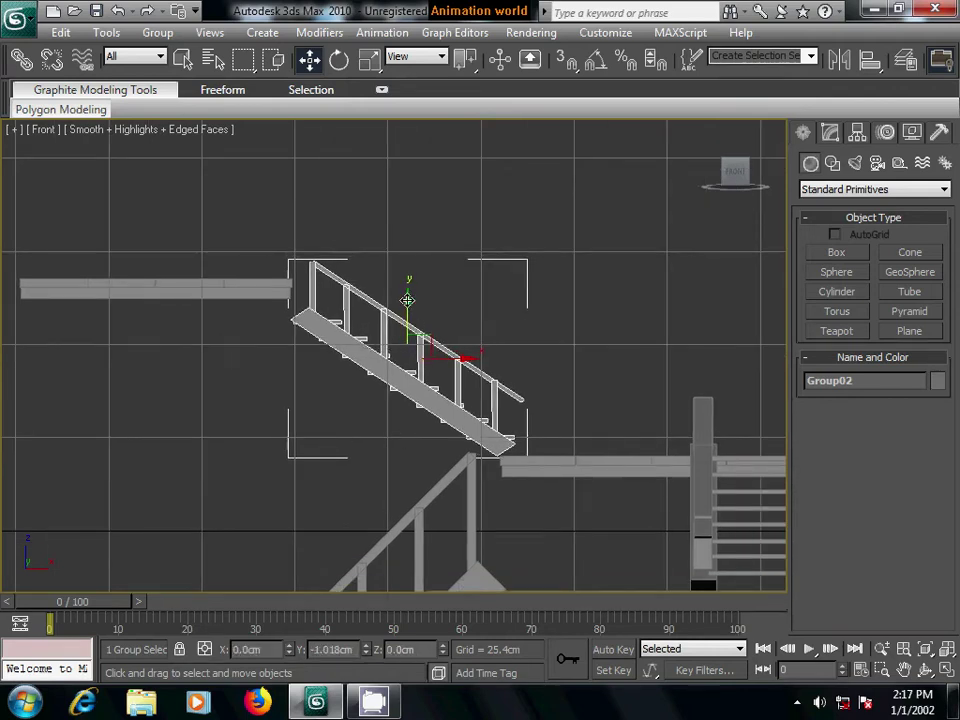
- Move the upper landing Object01 down and right to meet the stair top
left_click(242, 288)
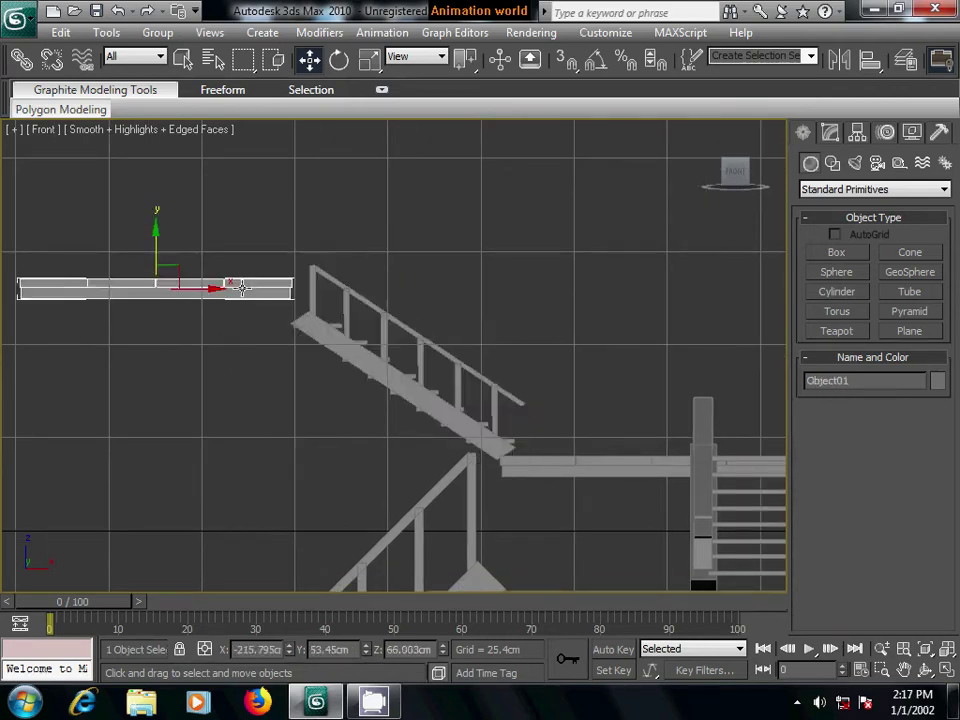
left_click_drag(156, 231, 159, 263)
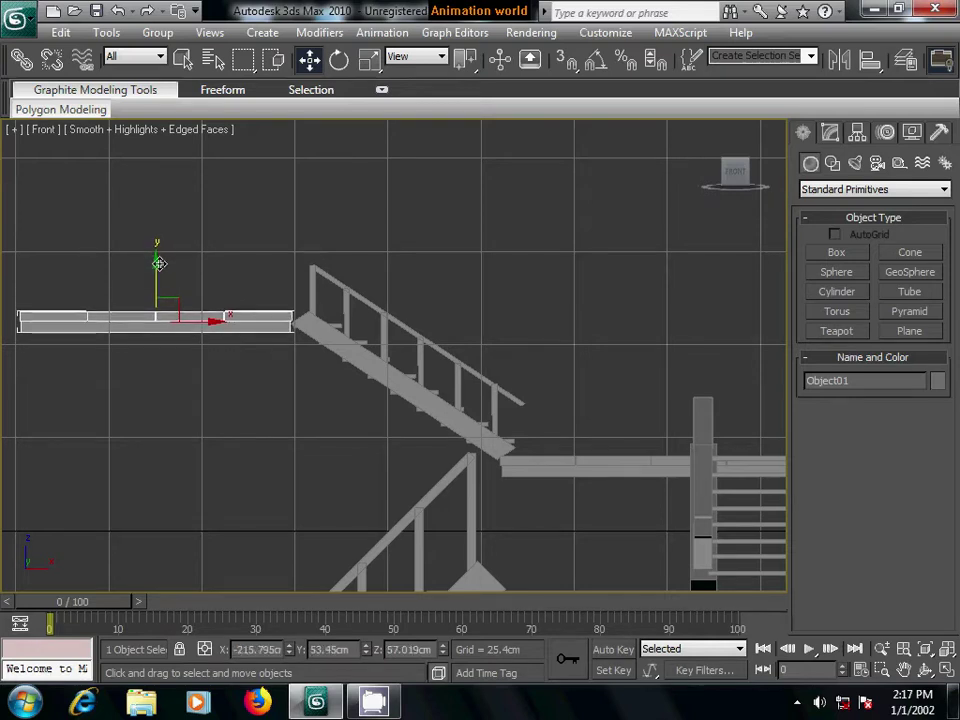
left_click_drag(216, 320, 231, 323)
left_click(493, 302)
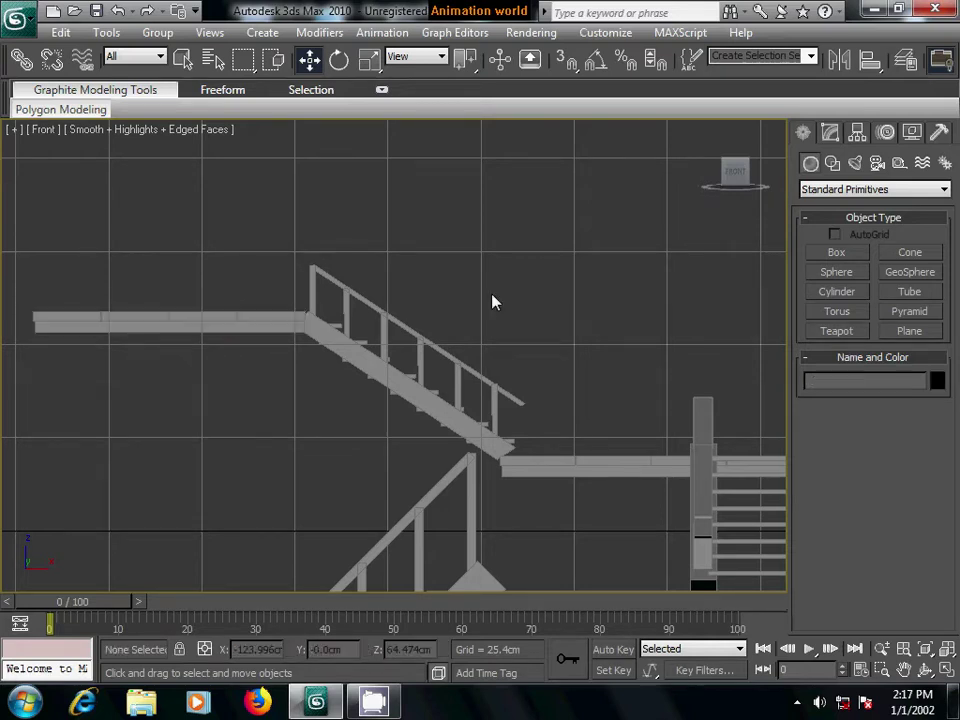
- Minimize the screen recorder window and switch to the Top view
left_click(797, 705)
left_click(765, 608)
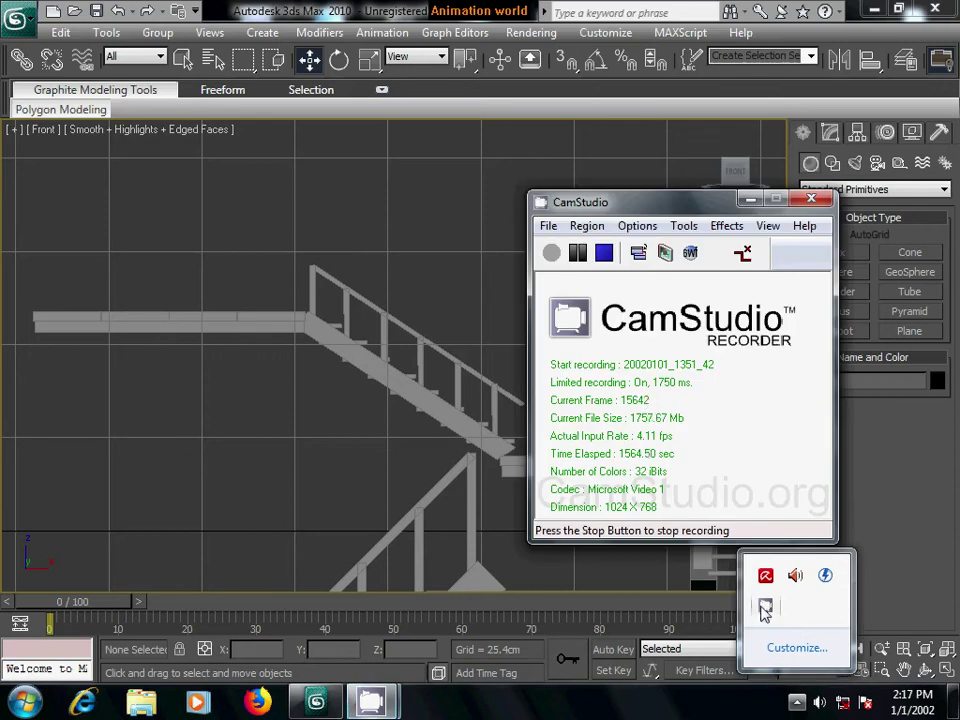
left_click(750, 199)
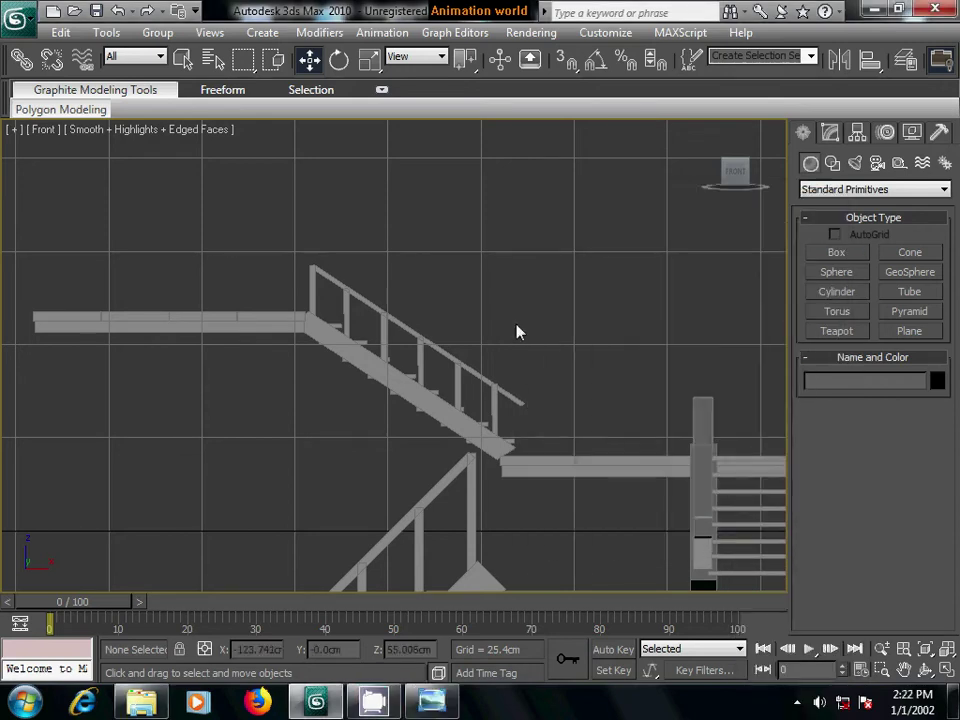
middle_click_drag(516, 332, 499, 349)
scroll(499, 349, "down", 2)
scroll(536, 326, "down", 1)
scroll(529, 332, "down", 1)
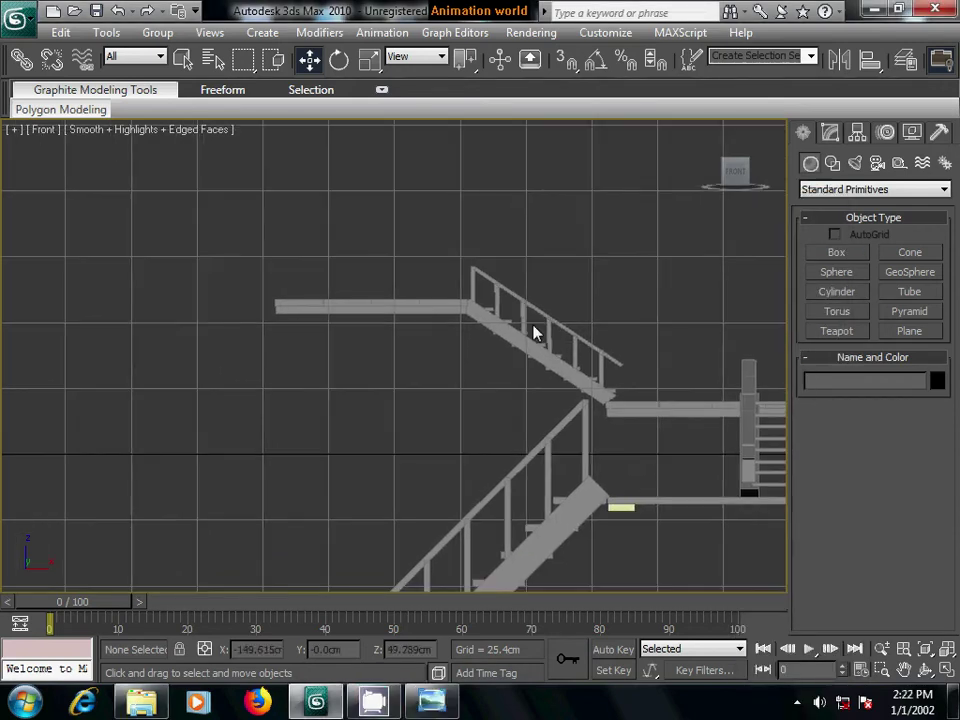
scroll(536, 332, "down", 1)
key("t")
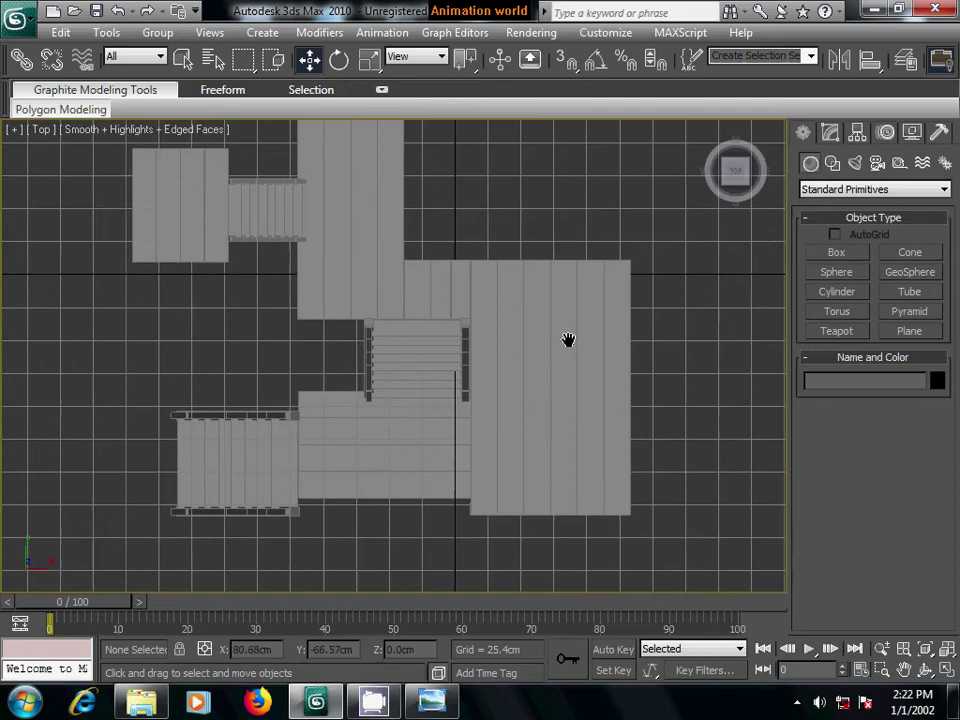
scroll(575, 332, "down", 1)
- Draw a box post at the large landing's lower corner
left_click(836, 252)
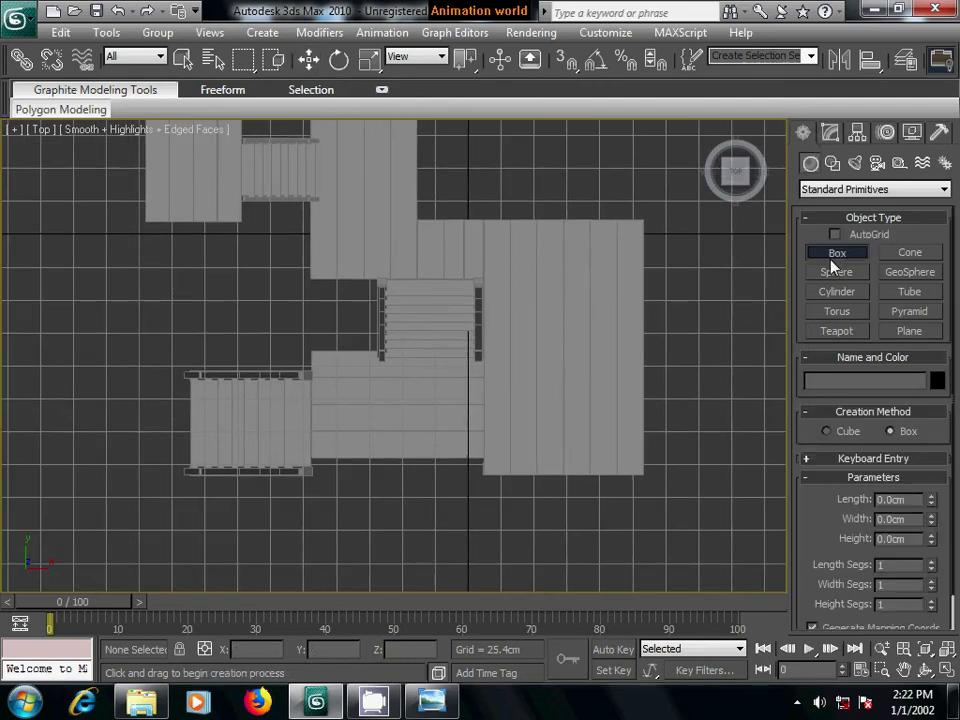
middle_click_drag(658, 321, 574, 279)
scroll(618, 342, "up", 2)
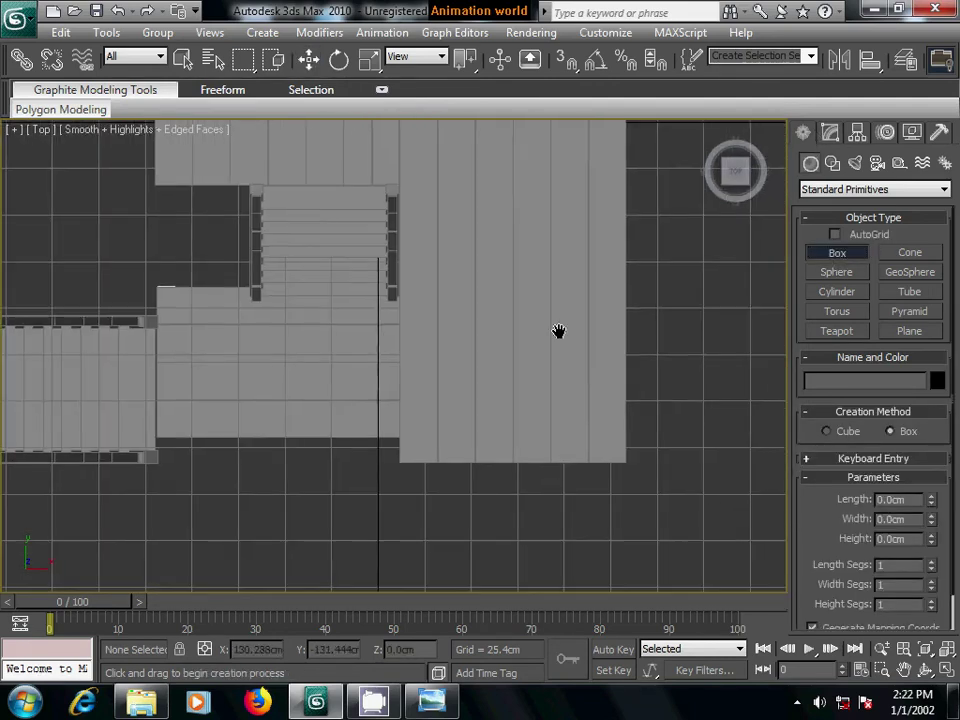
middle_click_drag(557, 332, 551, 313)
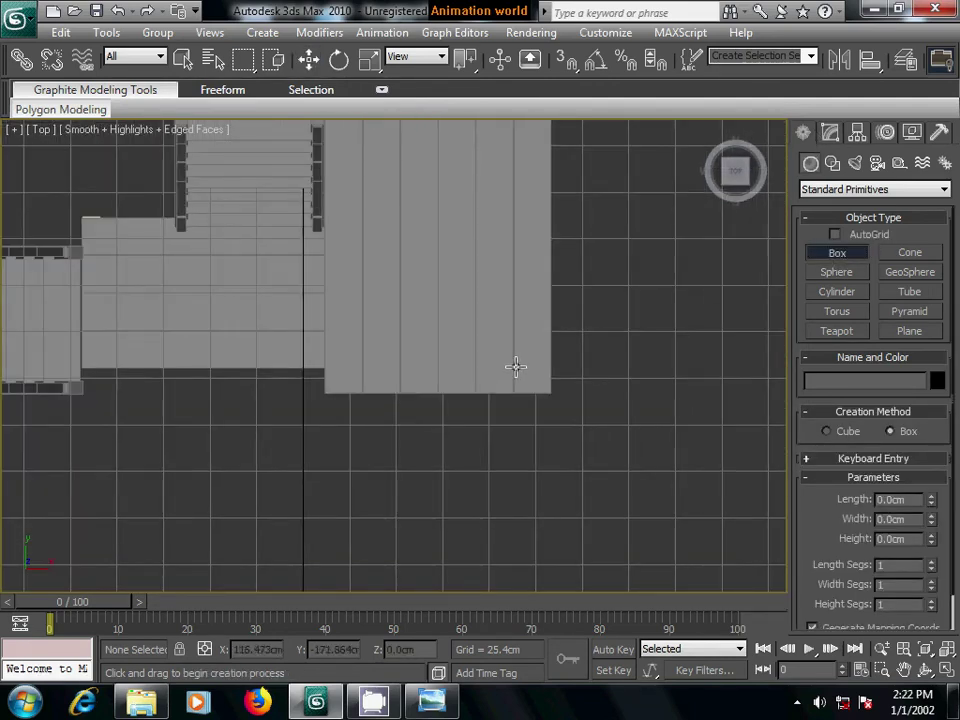
left_click_drag(514, 366, 548, 390)
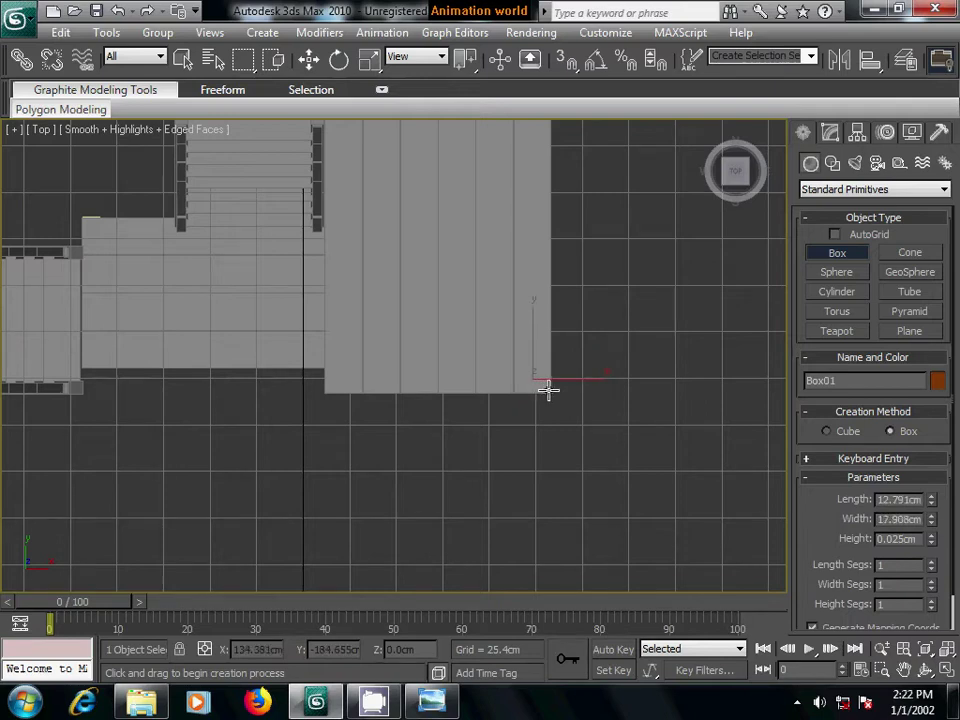
left_click(530, 335)
- Set the post Box01's width to 12 cm and height to about 59.351 cm
key("p")
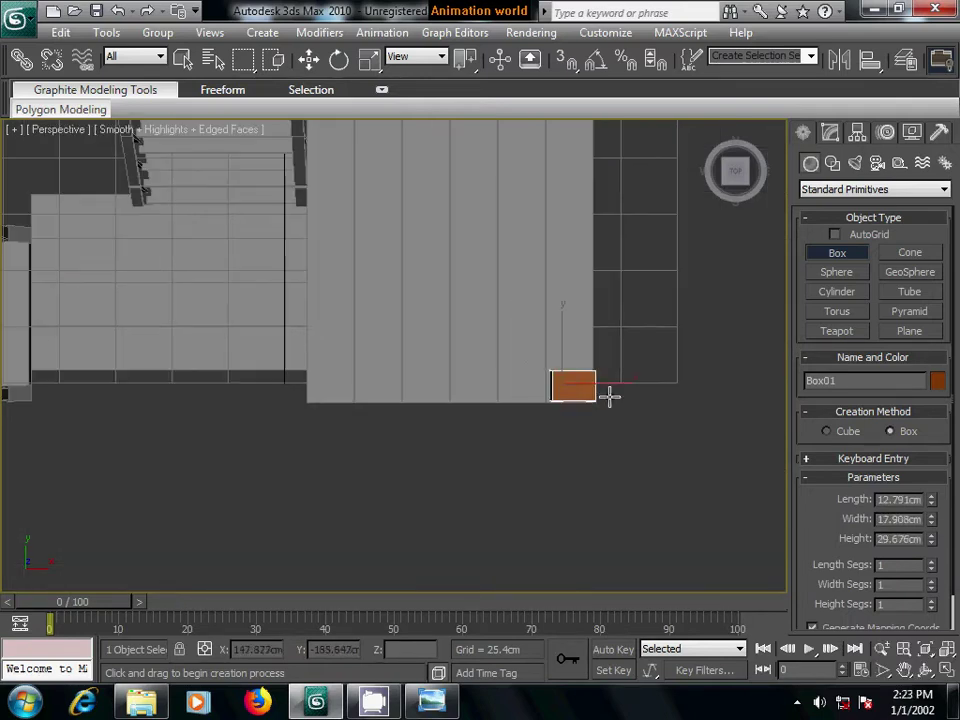
mouse_move(551, 422)
middle_mouse_down("alt")
mouse_move(511, 290)
mouse_move(519, 264)
mouse_move(641, 351)
mouse_move(570, 364)
mouse_move(560, 356)
middle_mouse_up("alt")
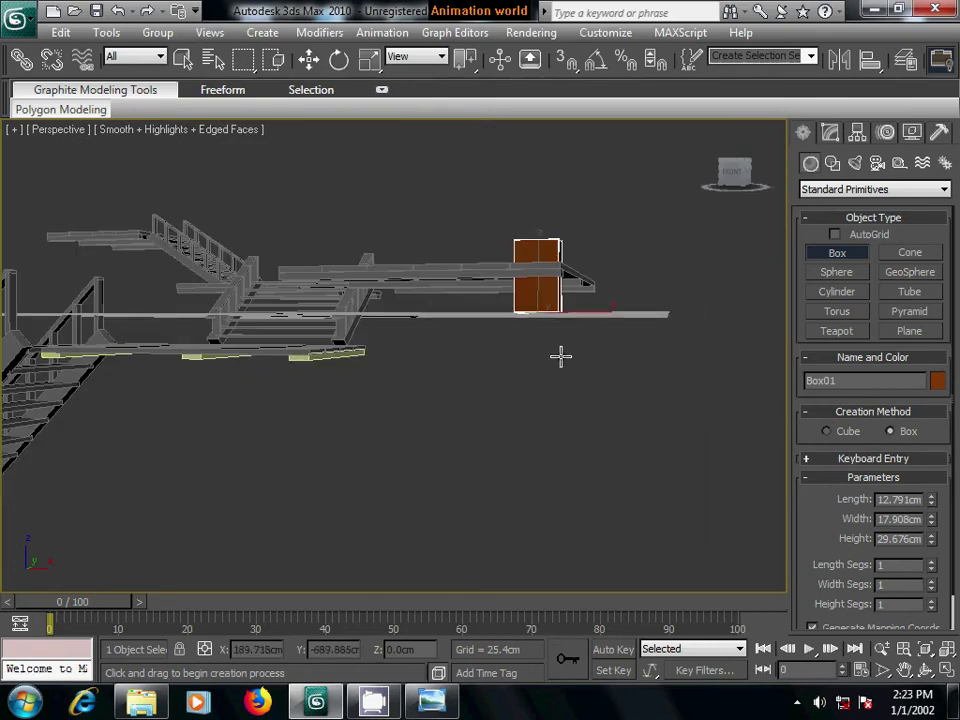
left_click(830, 132)
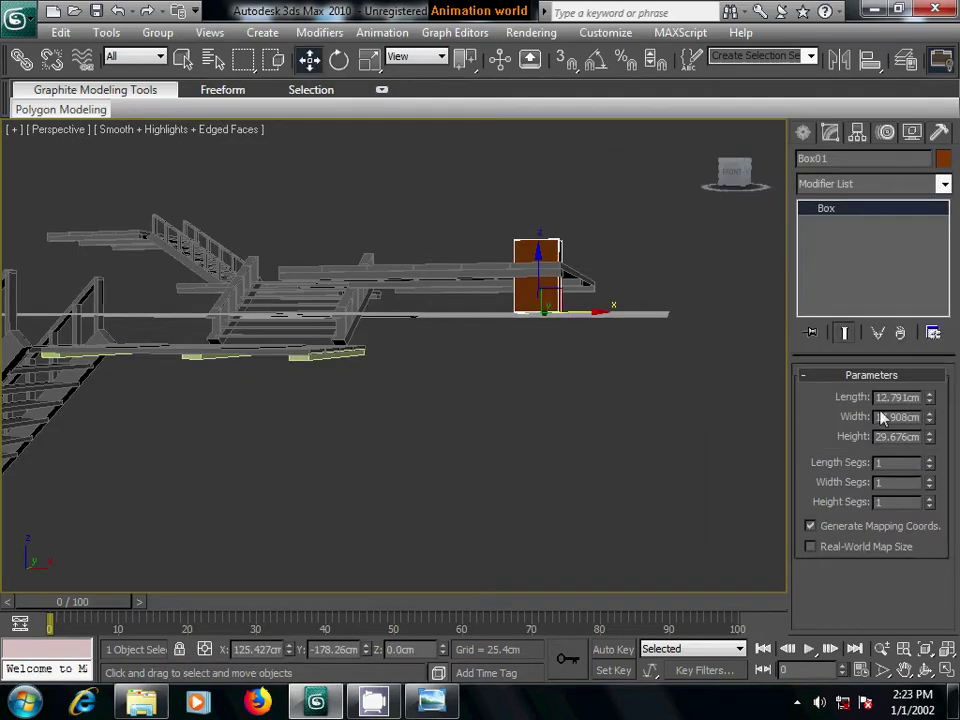
mouse_move(704, 404)
middle_mouse_down("alt")
mouse_move(617, 414)
mouse_move(653, 420)
mouse_move(577, 398)
mouse_move(541, 416)
middle_mouse_up("alt")
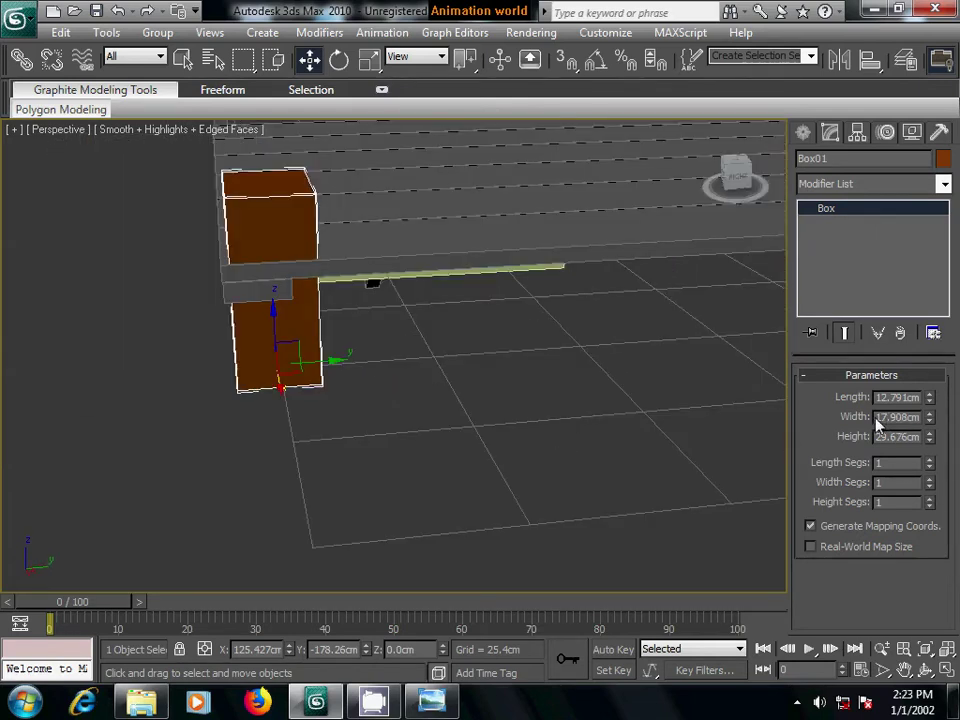
middle_click_drag(640, 425, 632, 444, "alt")
middle_click_drag(643, 473, 645, 493)
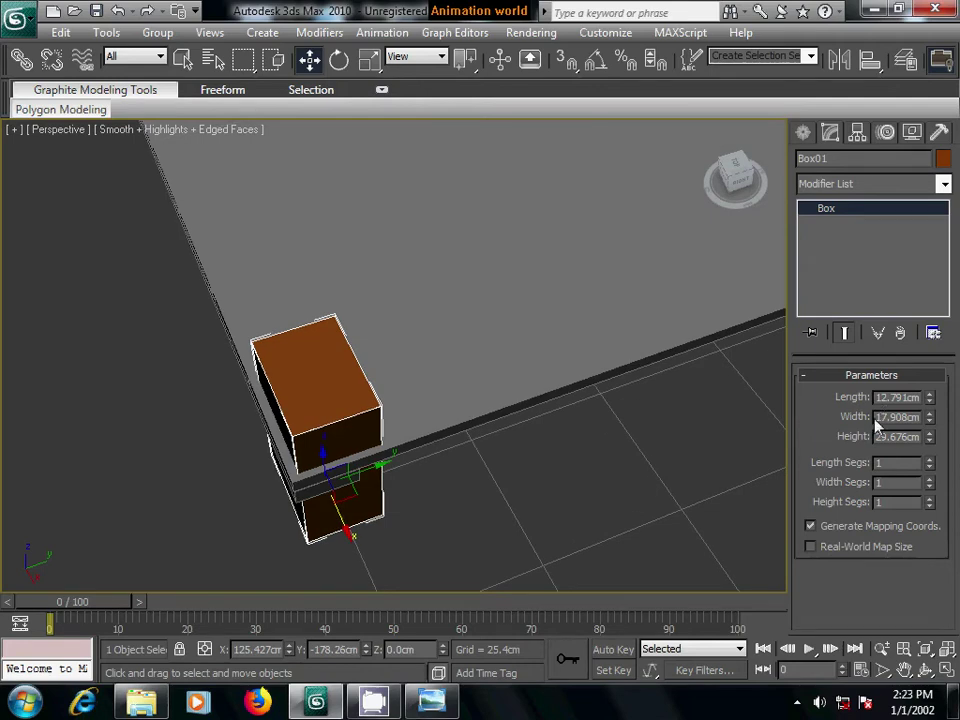
left_click_drag(879, 418, 918, 418)
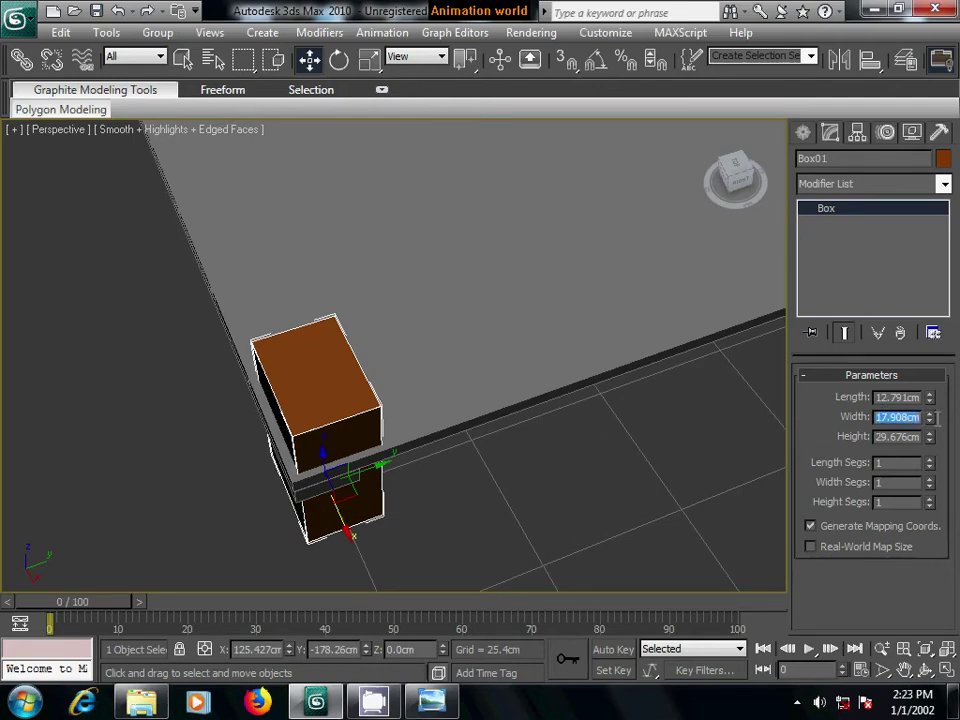
type("12")
key("Return")
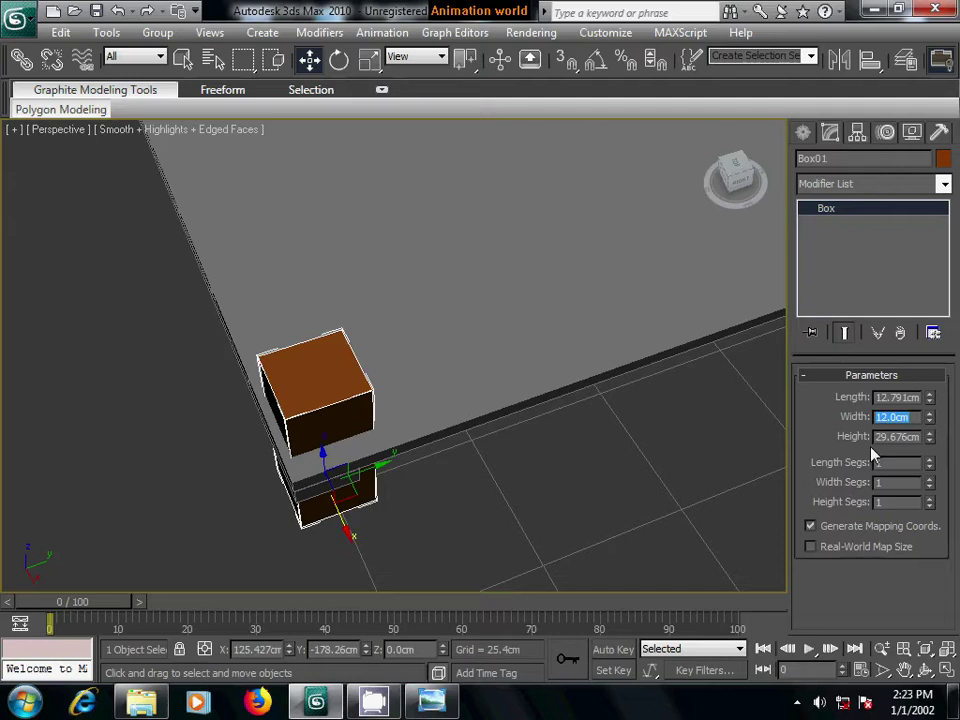
left_click_drag(933, 440, 932, 337)
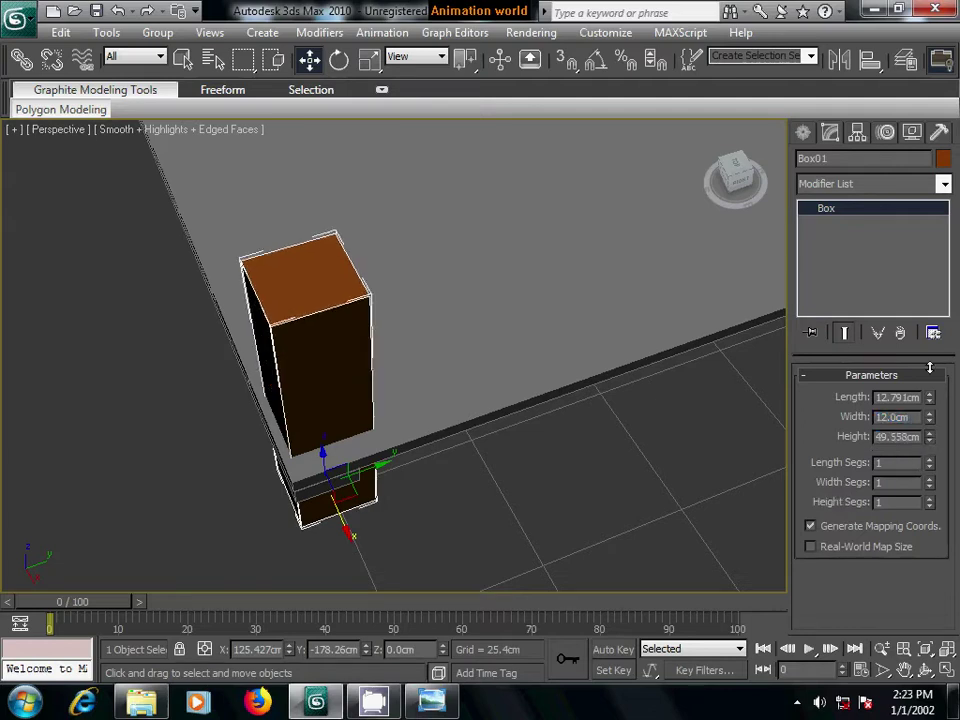
middle_click_drag(566, 514, 662, 467, "alt")
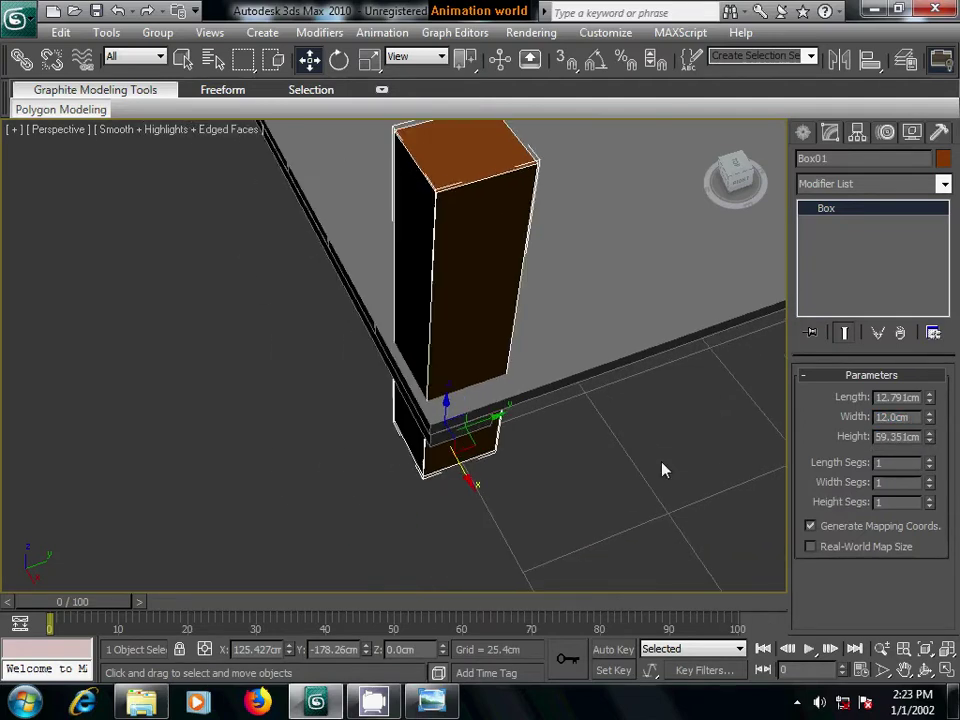
scroll(657, 466, "down", 3)
mouse_move(476, 476)
middle_mouse_down("alt")
mouse_move(549, 430)
mouse_move(594, 456)
middle_mouse_up("alt")
scroll(594, 456, "up", 3)
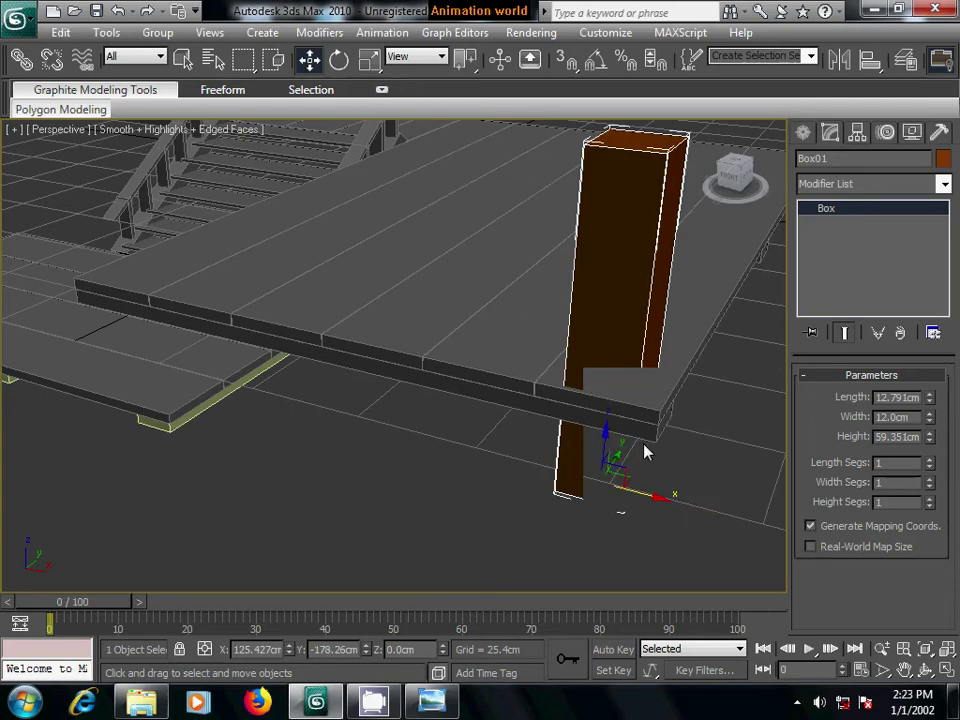
- Convert the post to an editable poly and sink it toward the ground
right_click(614, 257)
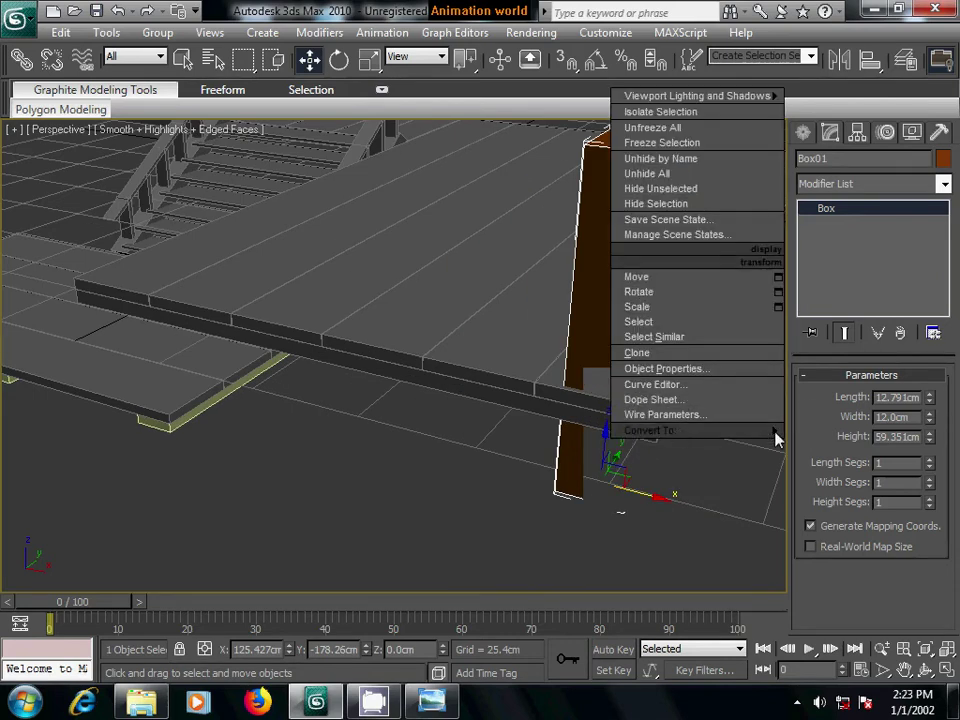
mouse_move(660, 430)
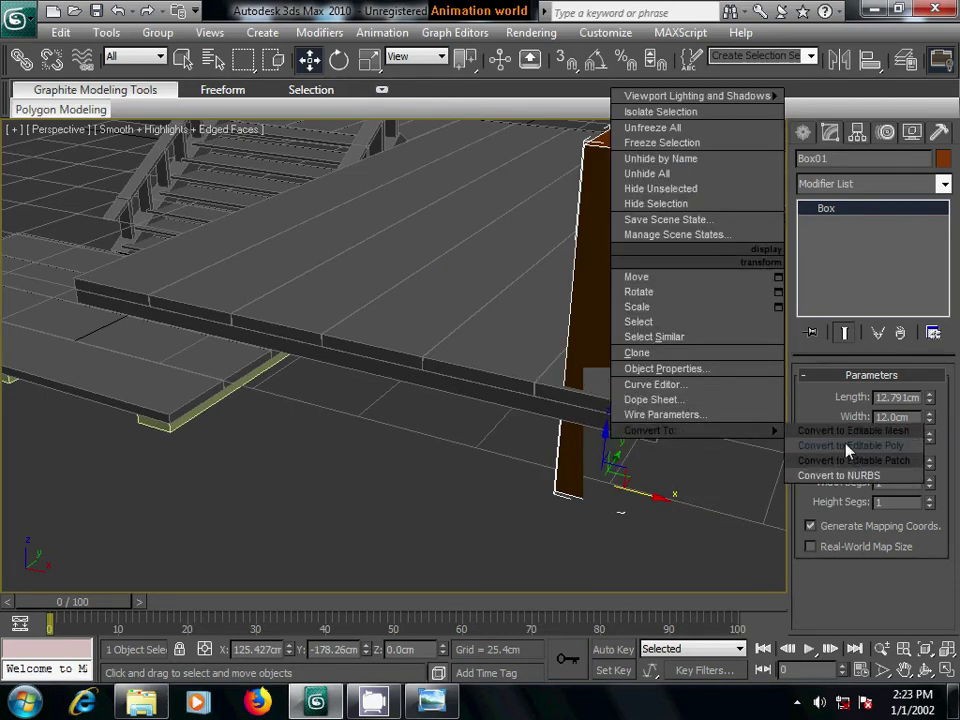
left_click(848, 451)
scroll(621, 471, "down", 3)
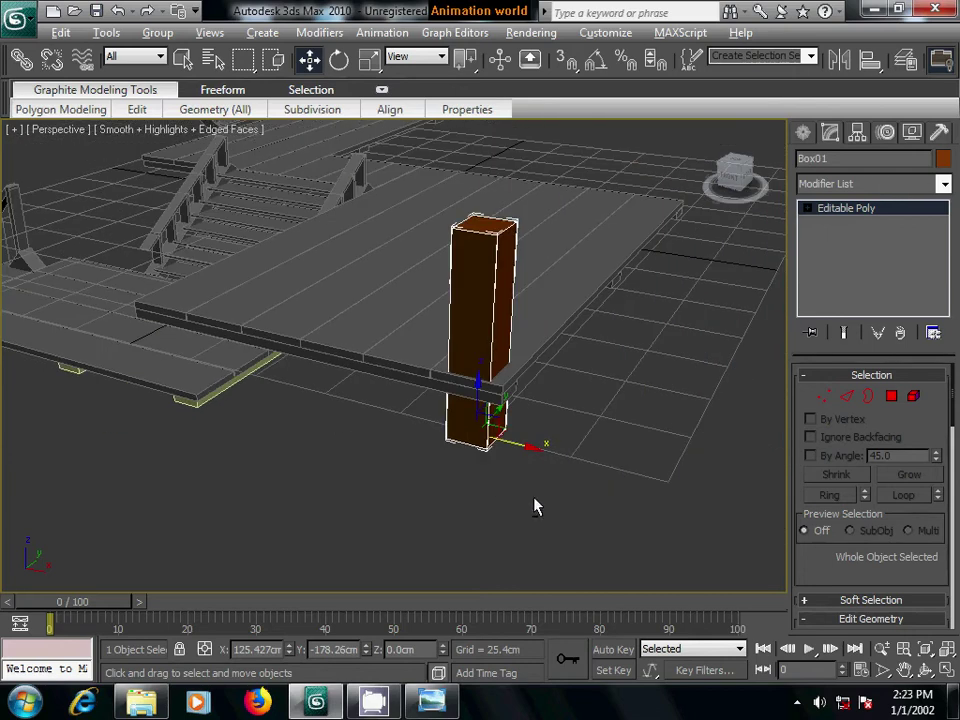
middle_click_drag(534, 506, 585, 462, "alt")
middle_click_drag(454, 469, 566, 289, "alt")
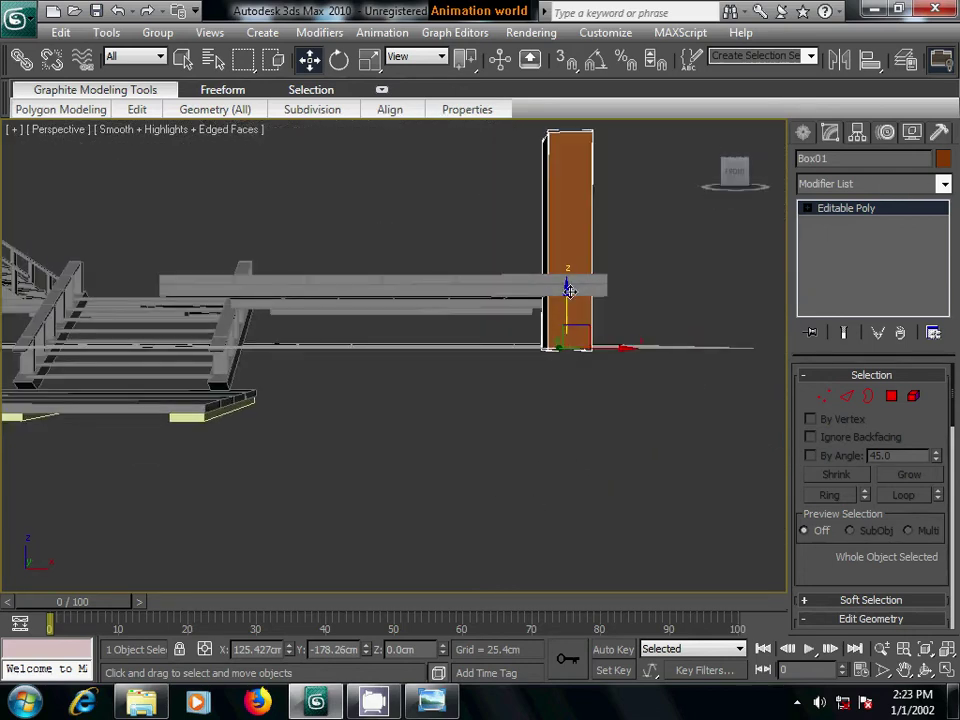
left_click_drag(566, 289, 584, 447)
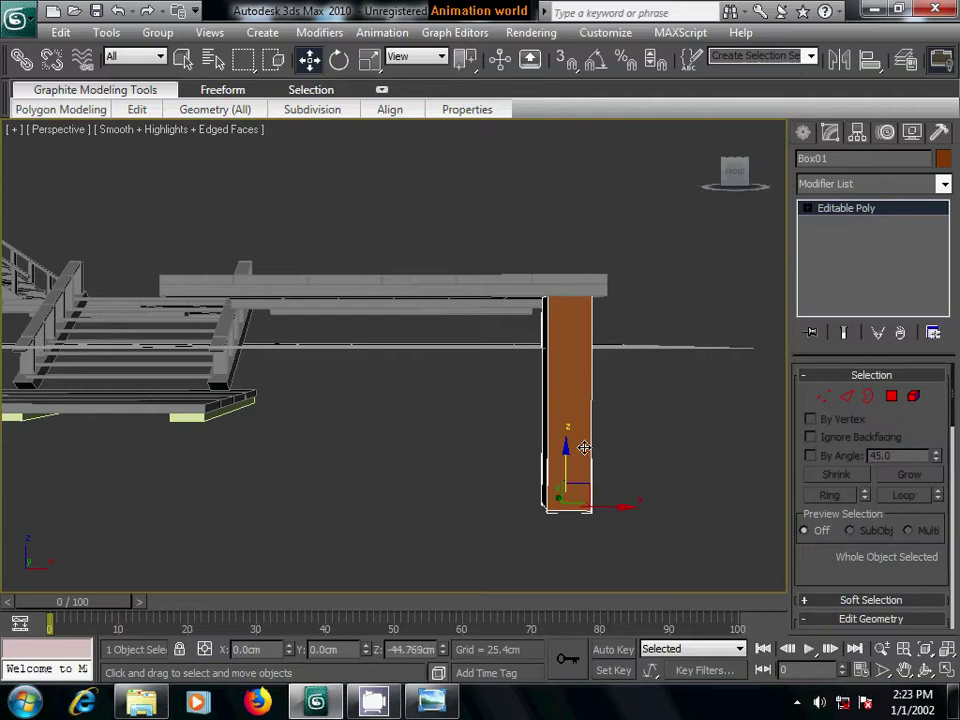
middle_click_drag(649, 437, 617, 413, "alt")
scroll(613, 413, "down", 3)
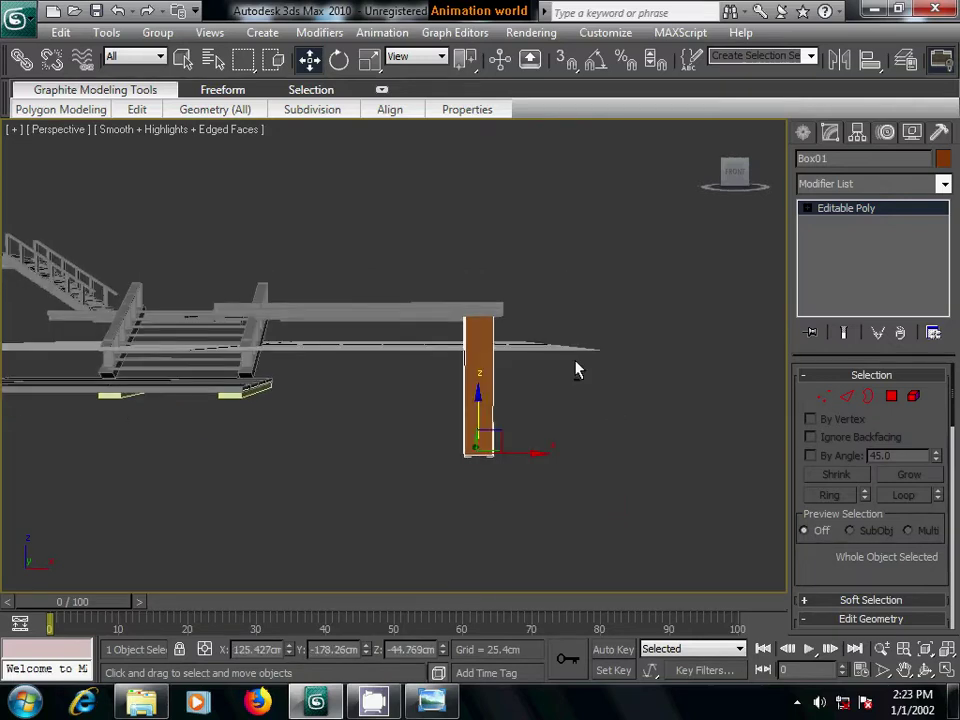
mouse_move(576, 370)
middle_mouse_down("alt")
mouse_move(476, 403)
mouse_move(446, 360)
mouse_move(416, 364)
mouse_move(428, 358)
middle_mouse_up("alt")
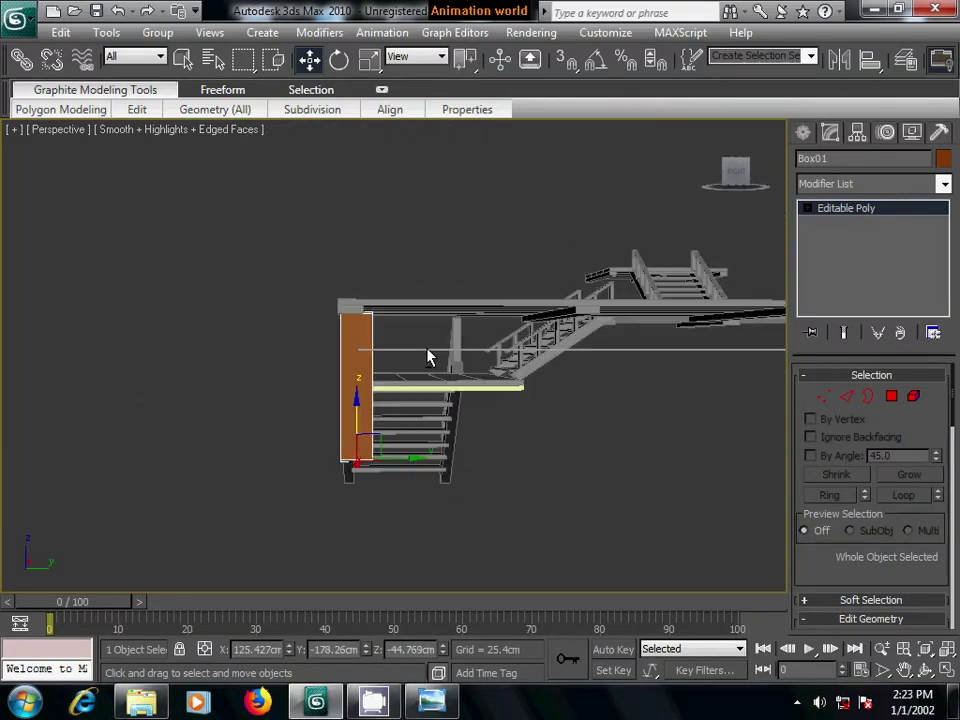
scroll(435, 385, "up", 2)
scroll(436, 385, "up", 3)
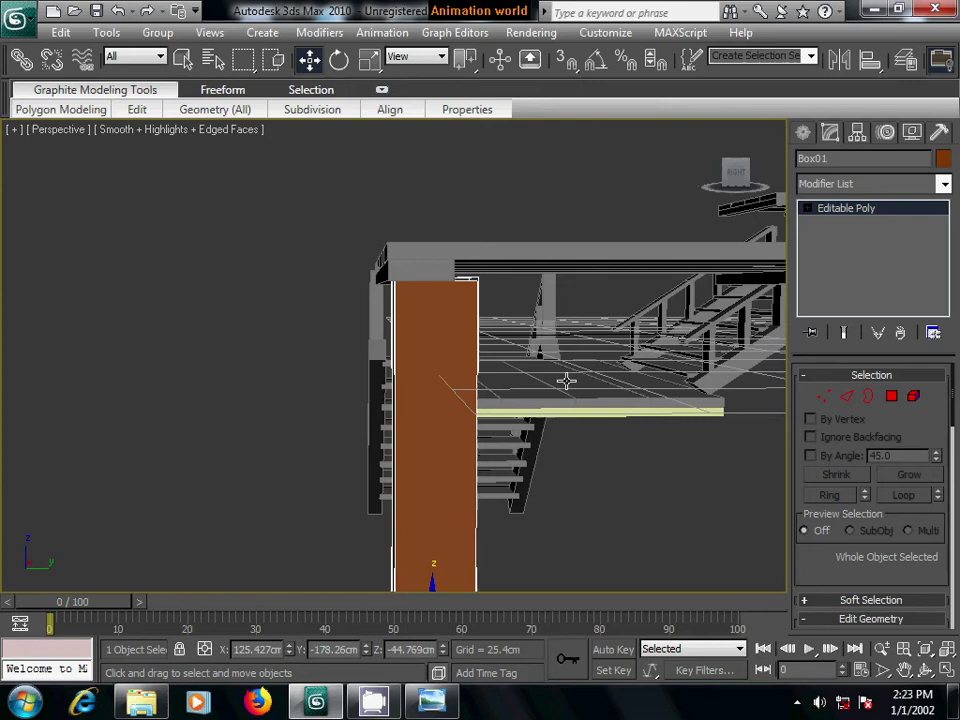
mouse_move(566, 380)
middle_mouse_down()
mouse_move(460, 396)
mouse_move(446, 375)
mouse_move(469, 345)
middle_mouse_up()
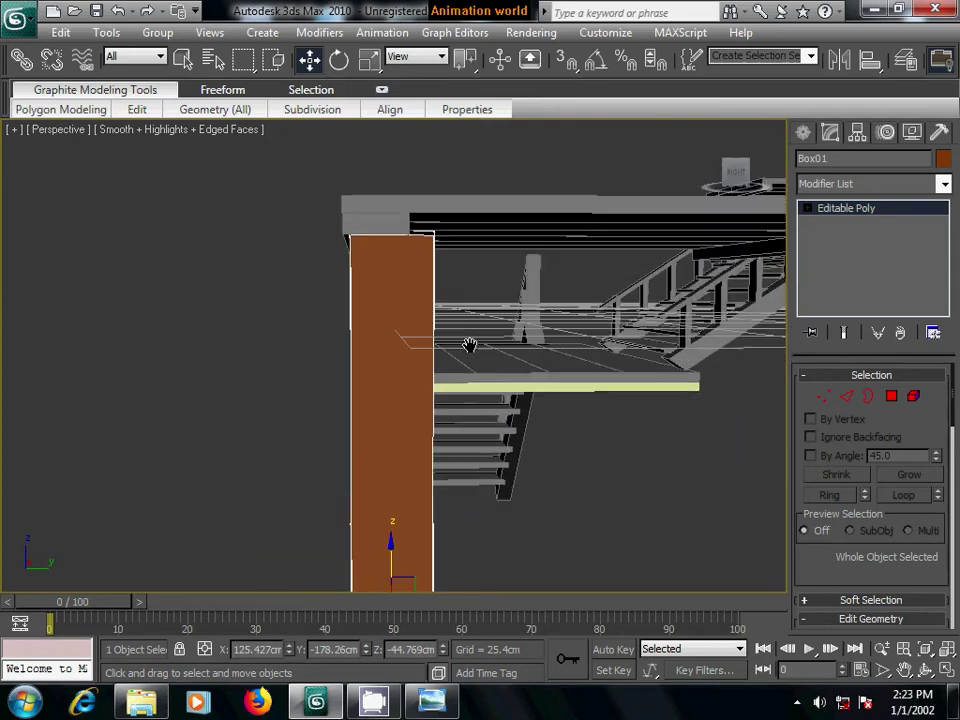
mouse_move(479, 462)
middle_mouse_down()
mouse_move(463, 388)
mouse_move(450, 394)
mouse_move(451, 437)
mouse_move(444, 349)
mouse_move(446, 394)
middle_mouse_up()
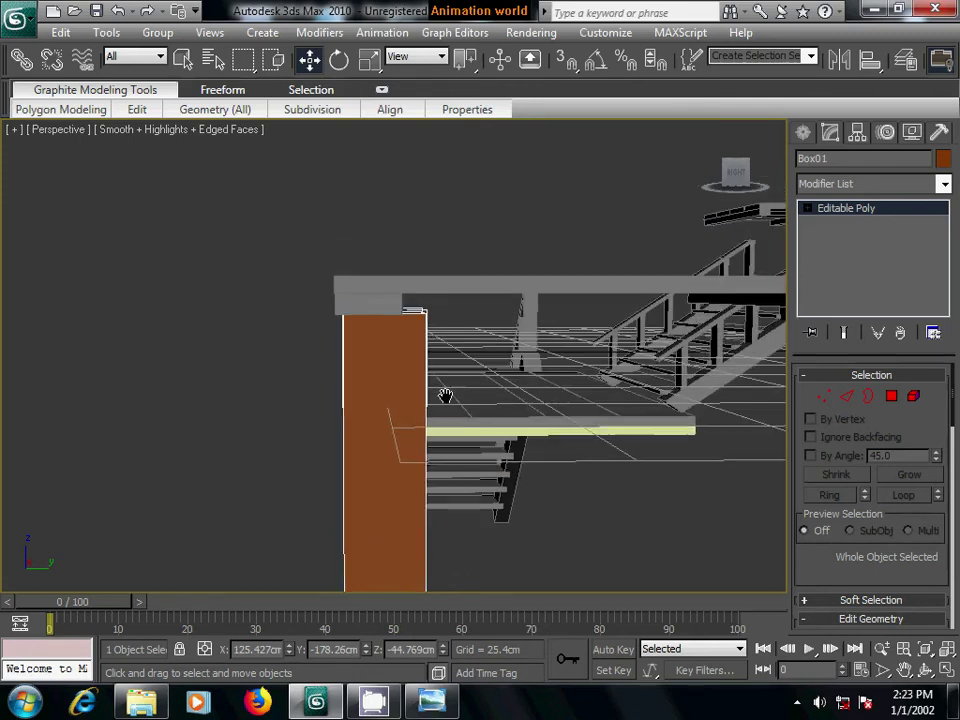
- Move the ceiling slab Box03's corner vertices above the post along Y
left_click(396, 286)
left_click(823, 396)
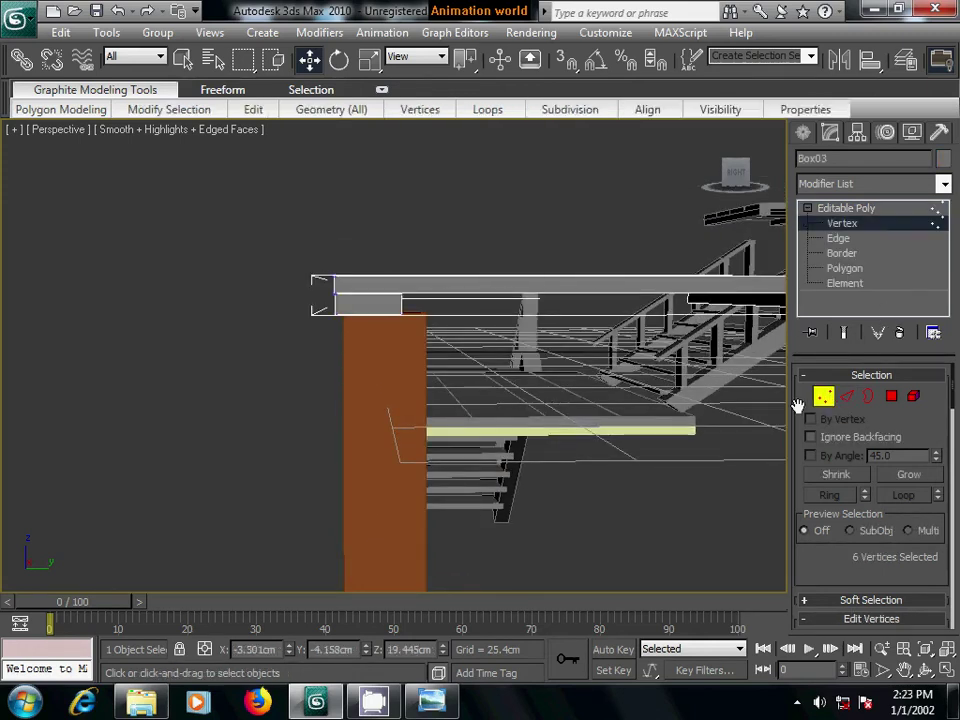
middle_click_drag(682, 397, 625, 397)
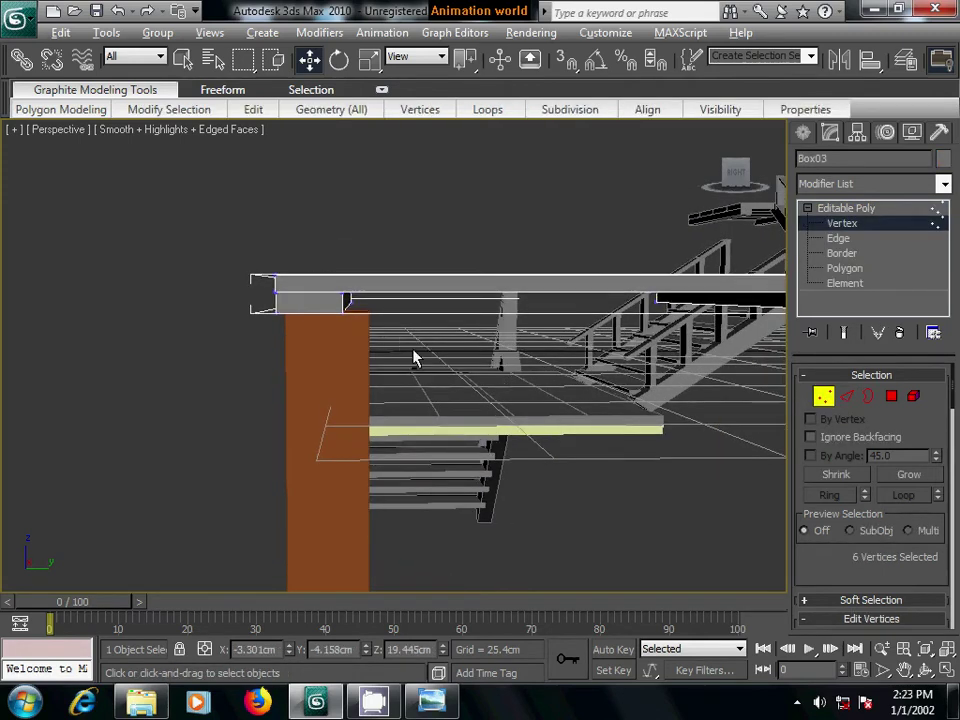
middle_click_drag(414, 358, 420, 358, "alt")
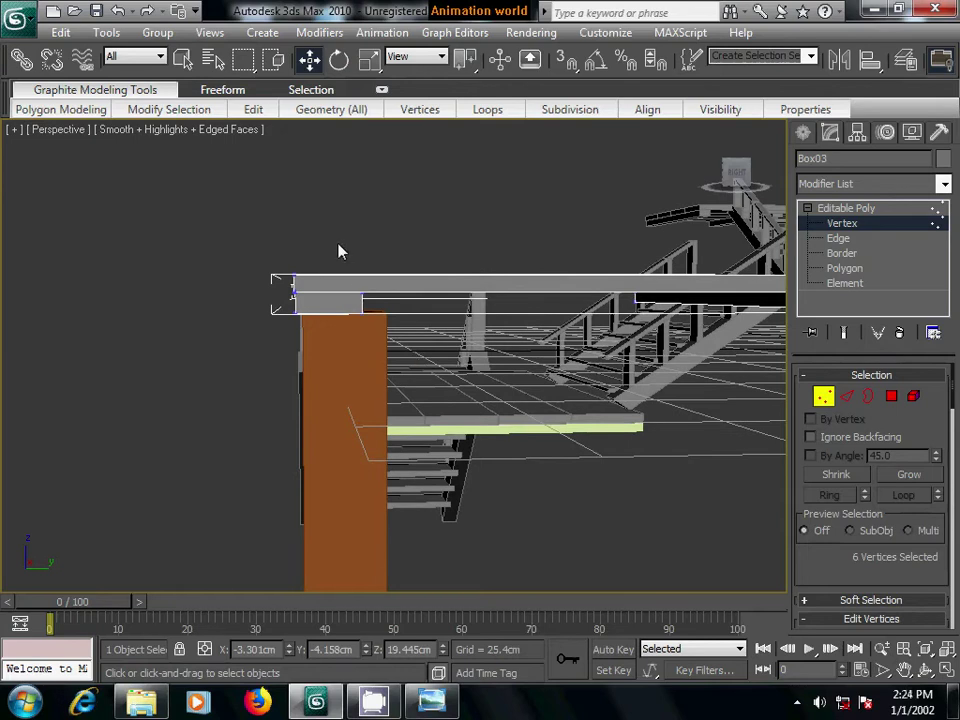
left_click(364, 300)
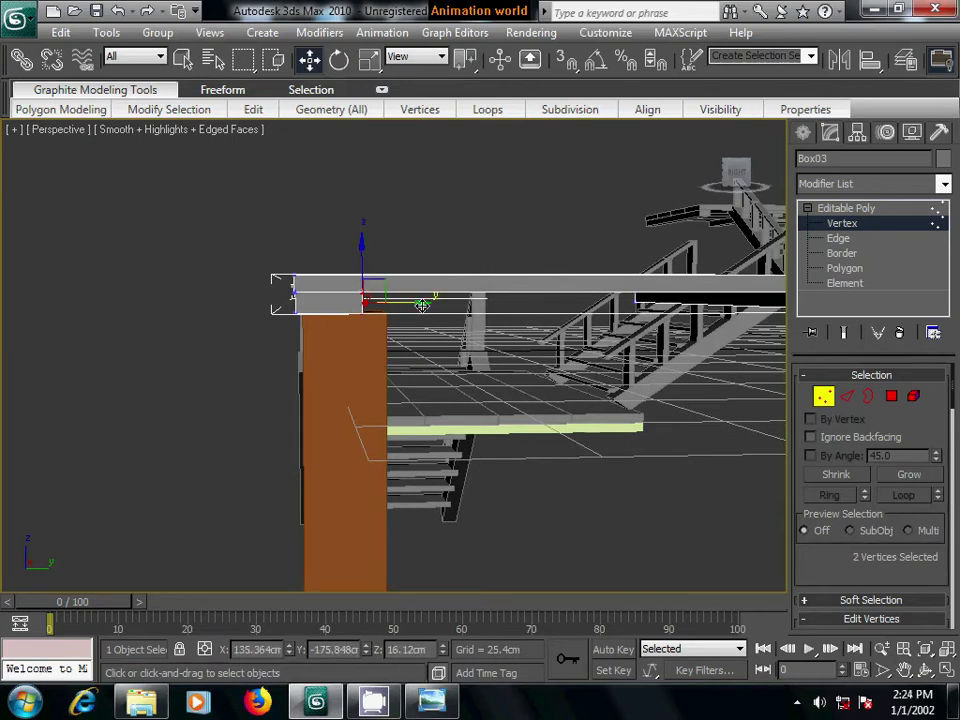
left_click_drag(449, 307, 455, 307)
left_click(516, 375)
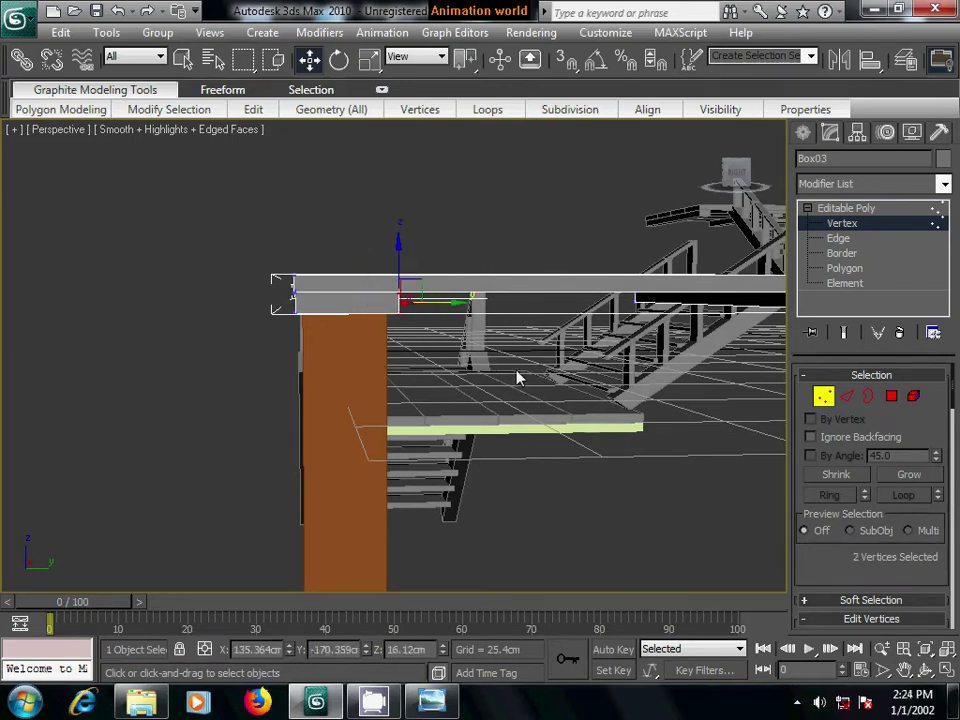
left_click(803, 132)
- Lengthen the post Box01 by lowering its four base vertices
mouse_move(579, 422)
middle_mouse_down("alt")
mouse_move(574, 379)
mouse_move(466, 420)
mouse_move(523, 429)
mouse_move(521, 441)
mouse_move(572, 386)
middle_mouse_up("alt")
middle_click_drag(416, 461, 482, 403, "alt")
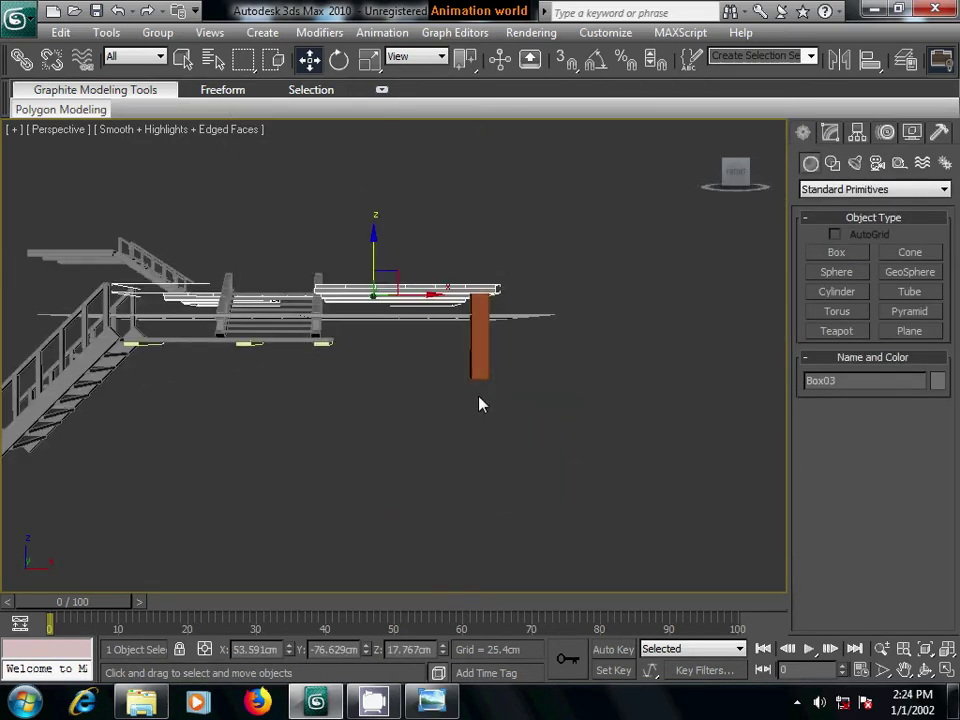
left_click(479, 363)
middle_click_drag(410, 490, 497, 461)
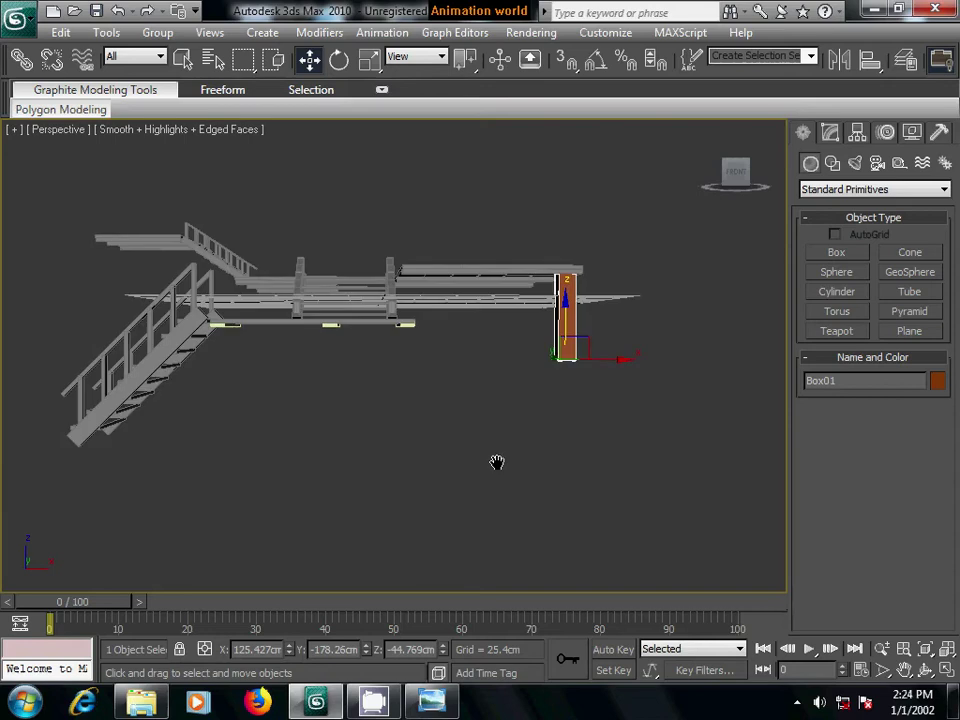
left_click(827, 138)
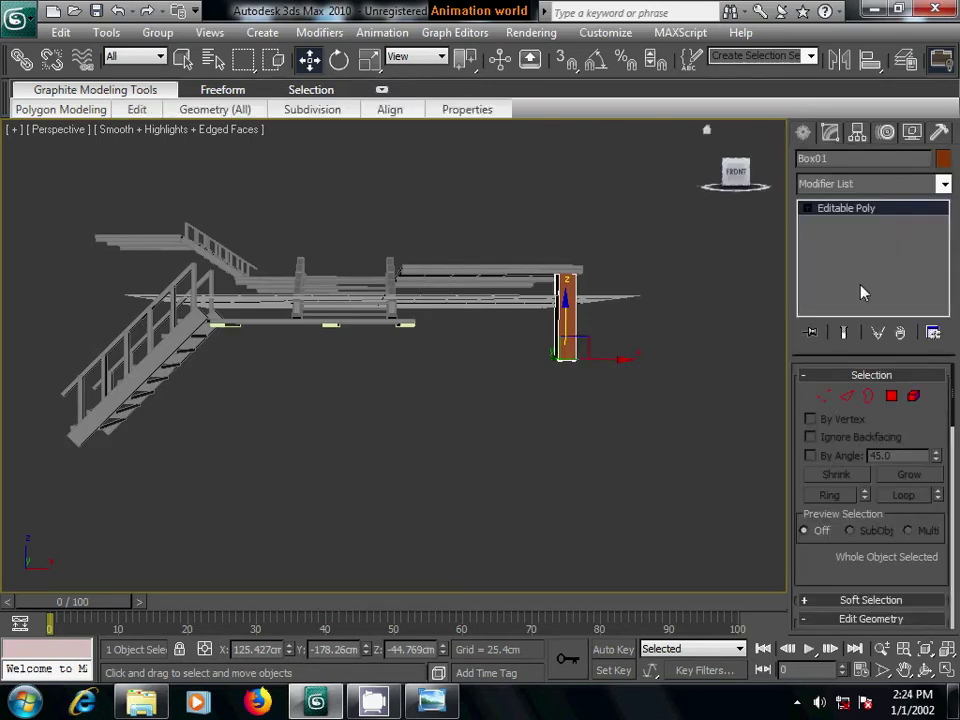
key("1")
left_click_drag(521, 332, 643, 403)
left_click_drag(560, 318, 569, 417)
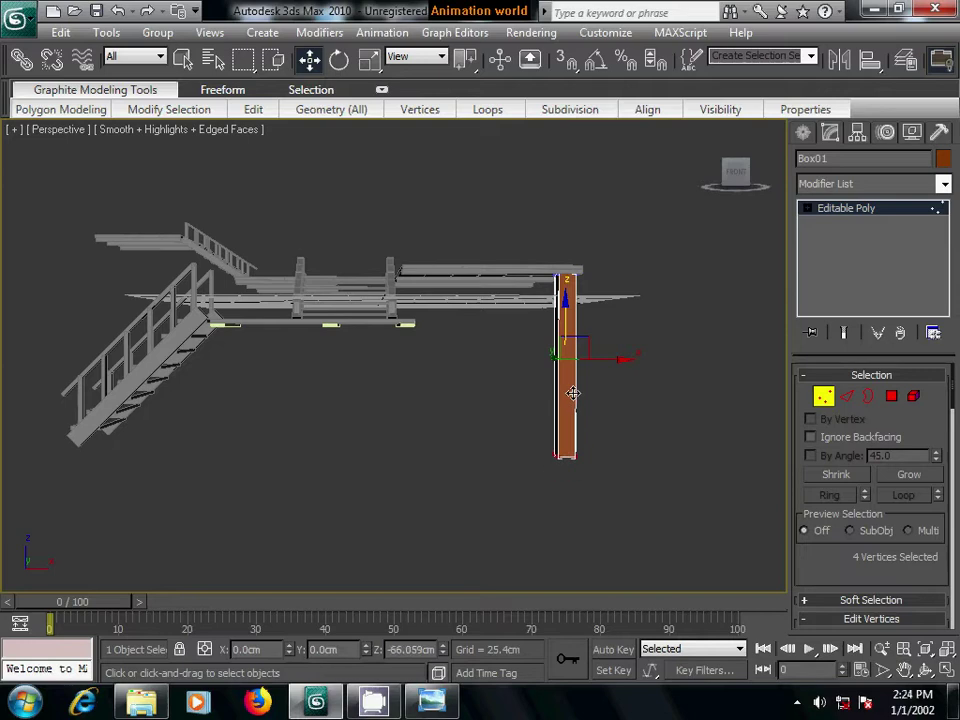
left_click_drag(569, 417, 574, 384)
left_click(435, 432)
- Zoom out over the platforms and pick the Plane primitive
middle_click_drag(435, 432, 465, 429, "alt")
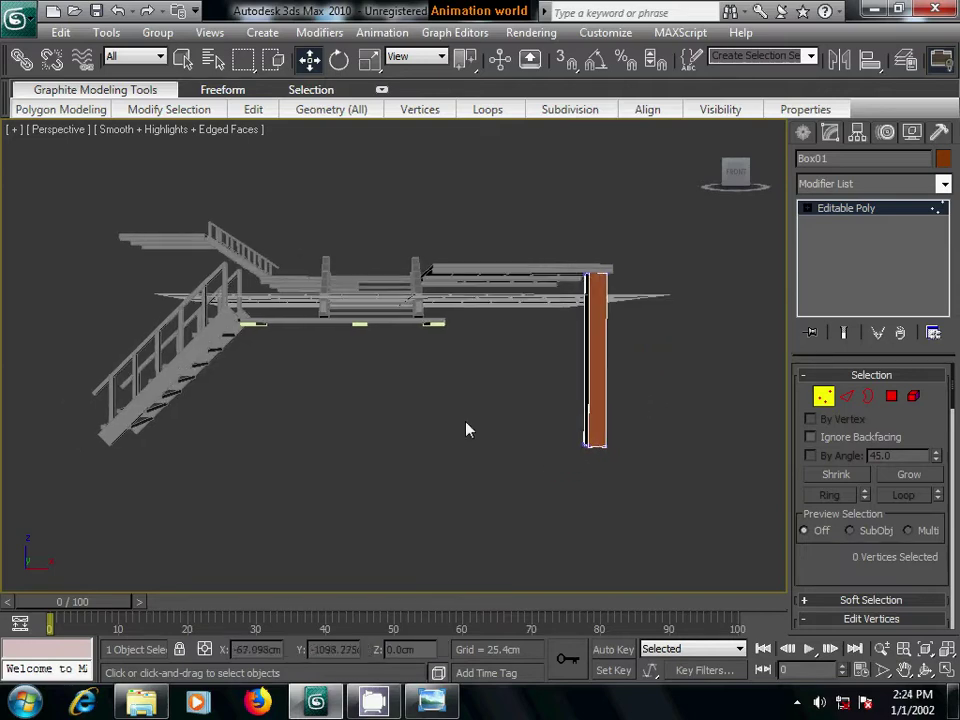
scroll(465, 429, "down", 3)
middle_click_drag(493, 388, 484, 418, "alt")
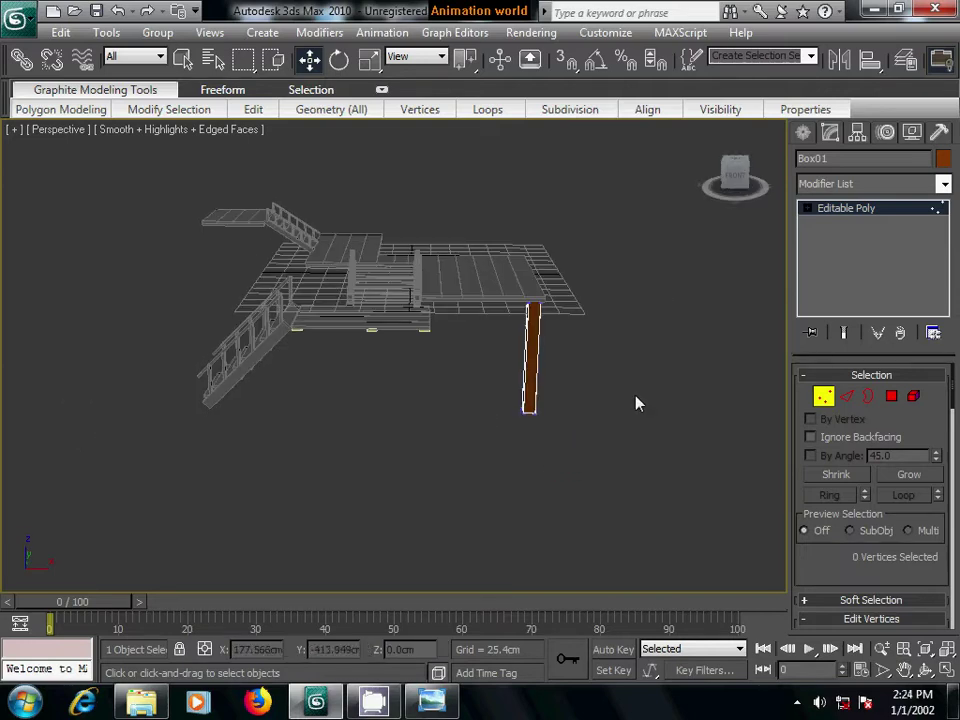
left_click(803, 132)
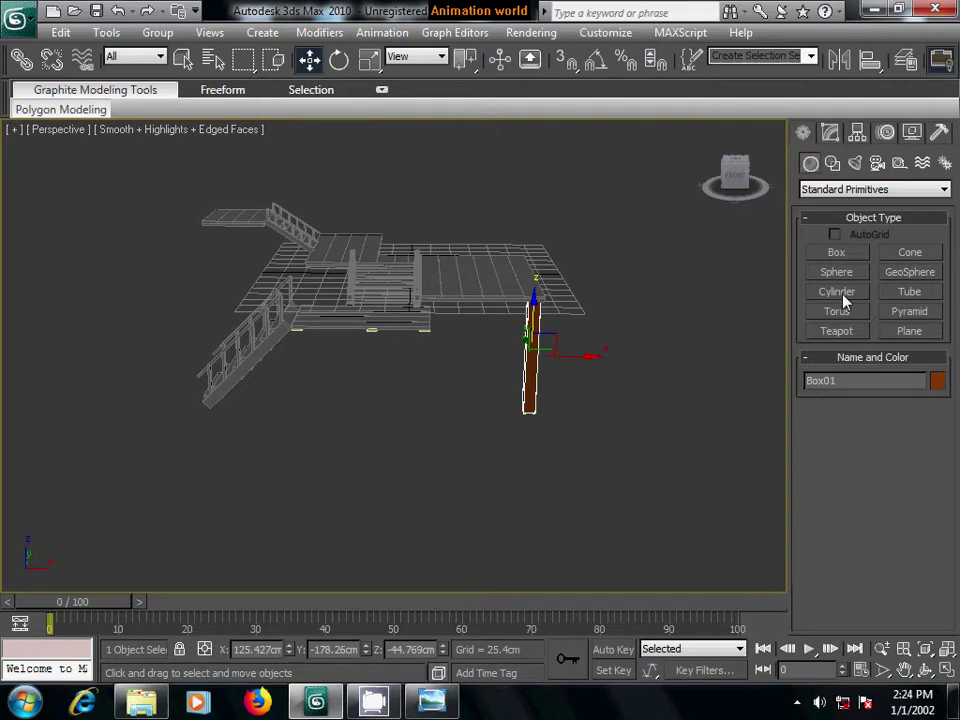
left_click(909, 331)
- Draw a roughly 369×406 cm ground plane, Plane01, under the whole staircase layout
key("t")
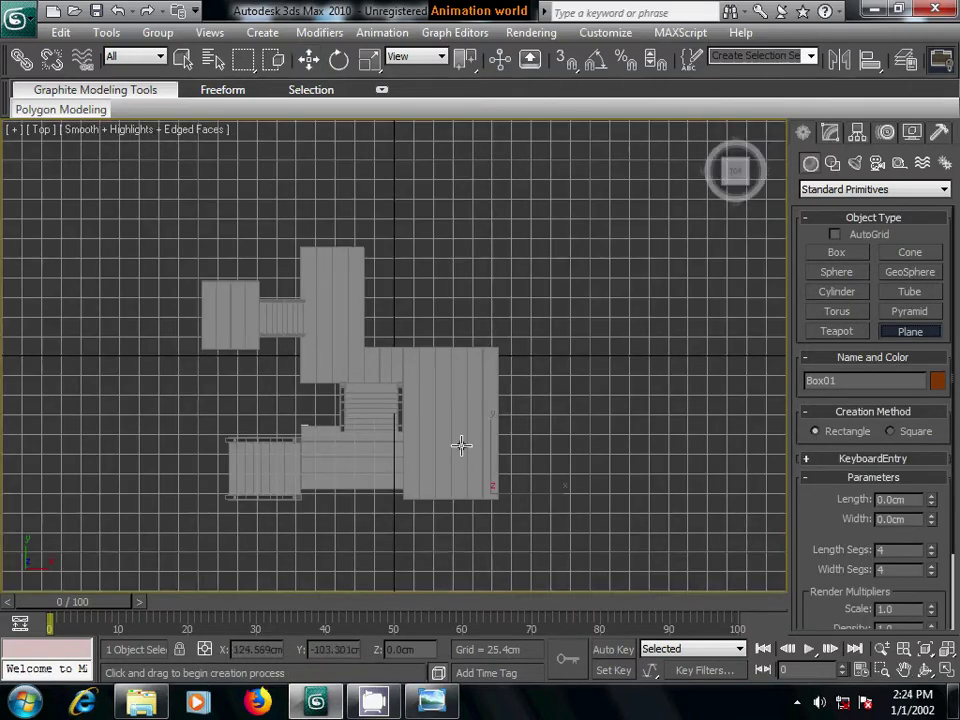
middle_click_drag(461, 446, 557, 396)
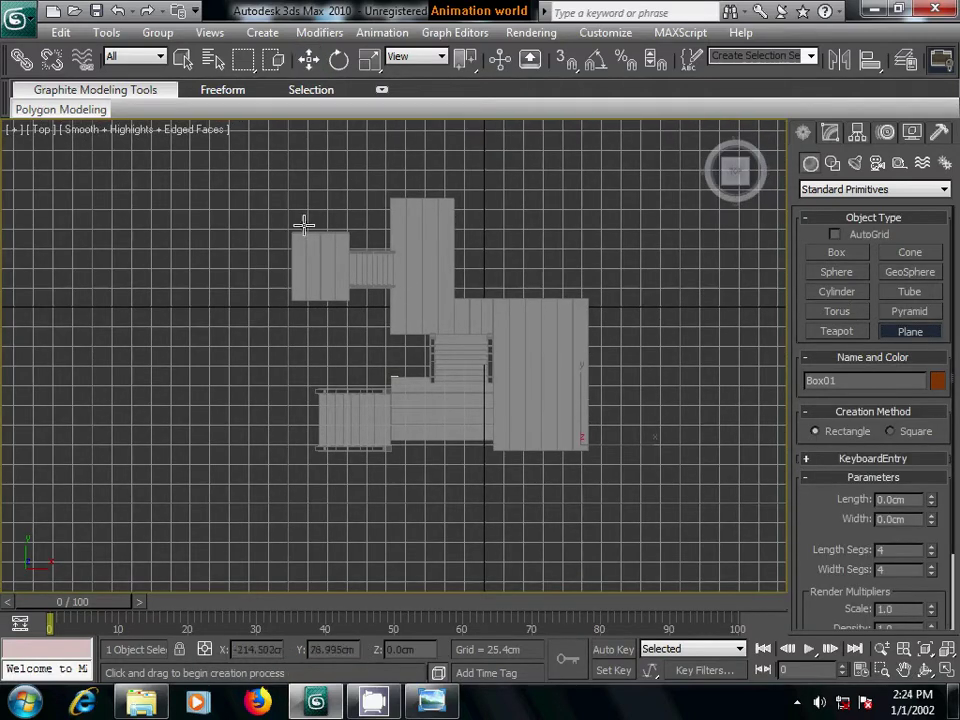
mouse_move(289, 188)
left_mouse_down()
mouse_move(474, 391)
mouse_move(602, 474)
left_mouse_up()
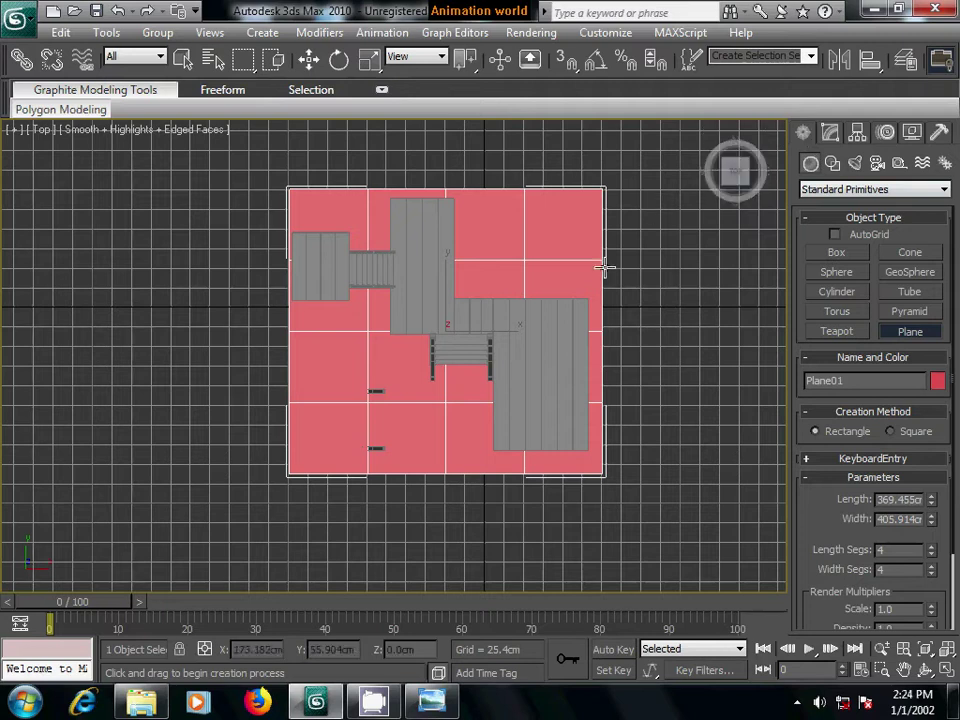
key("w")
right_click(558, 218)
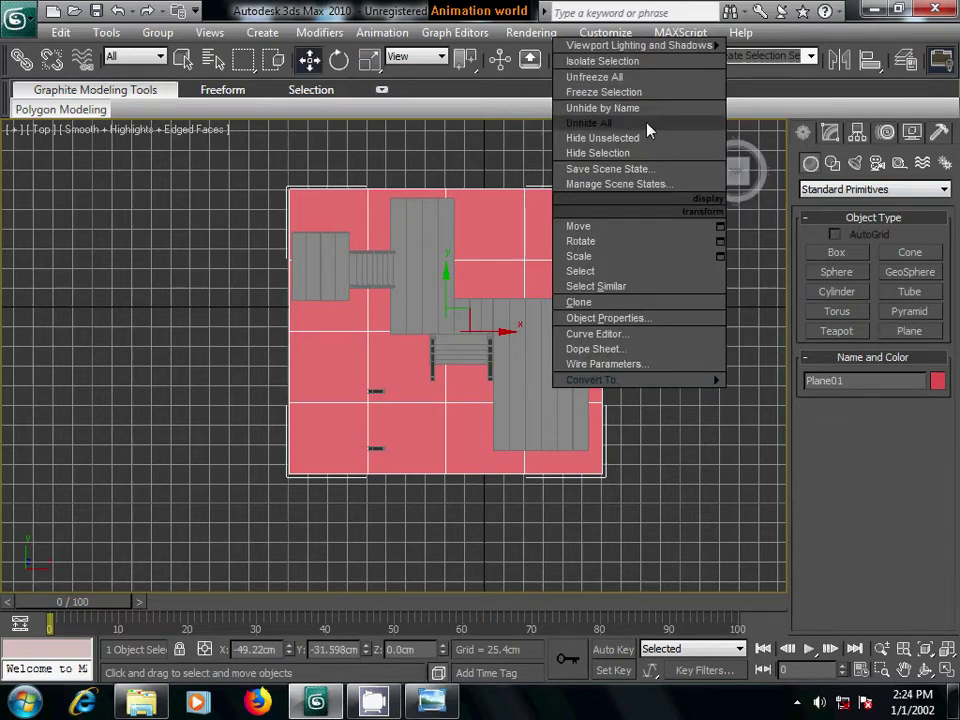
left_click(740, 128)
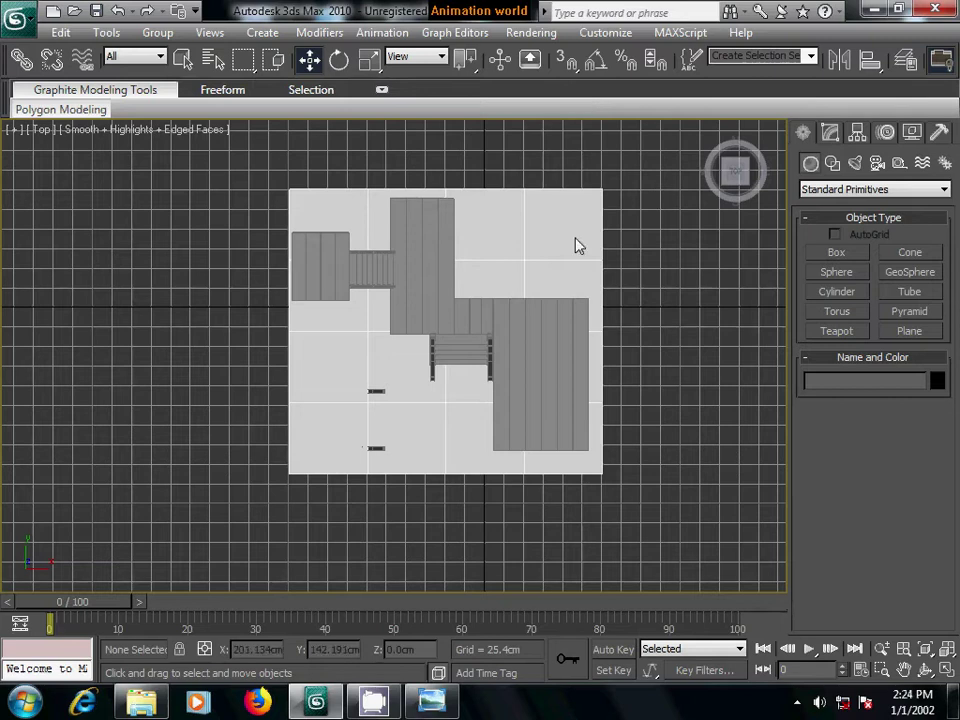
- Select the left landing block and the small stair flight in the Top view
left_click(311, 257)
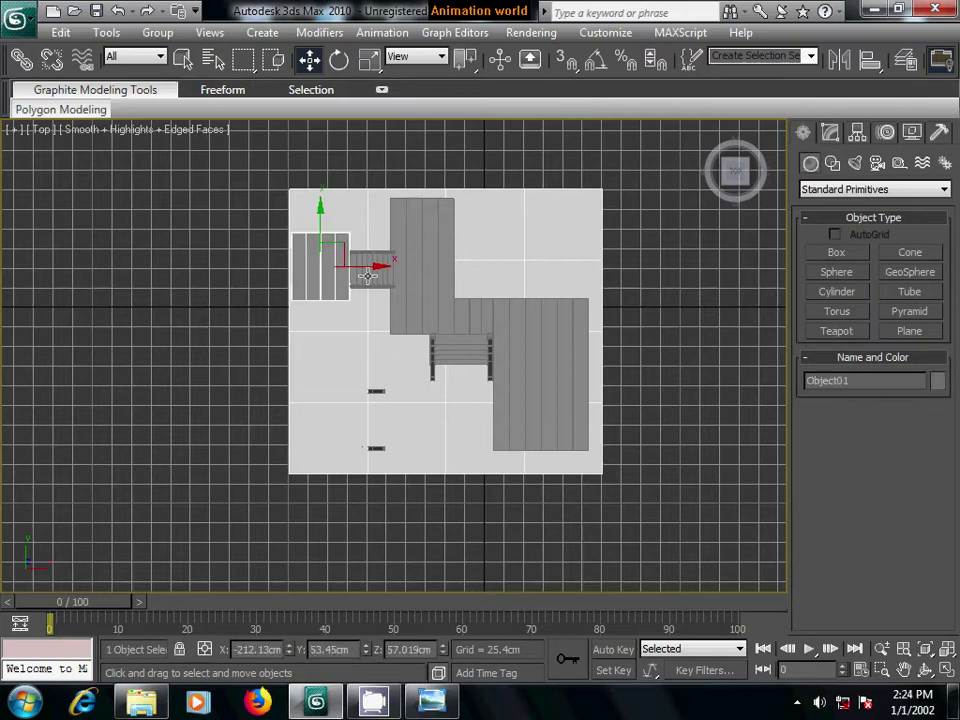
left_click(368, 276, "ctrl")
mouse_move(476, 332)
middle_mouse_down()
mouse_move(476, 360)
mouse_move(538, 358)
mouse_move(514, 388)
middle_mouse_up()
scroll(538, 357, "up", 2)
scroll(538, 357, "up", 2)
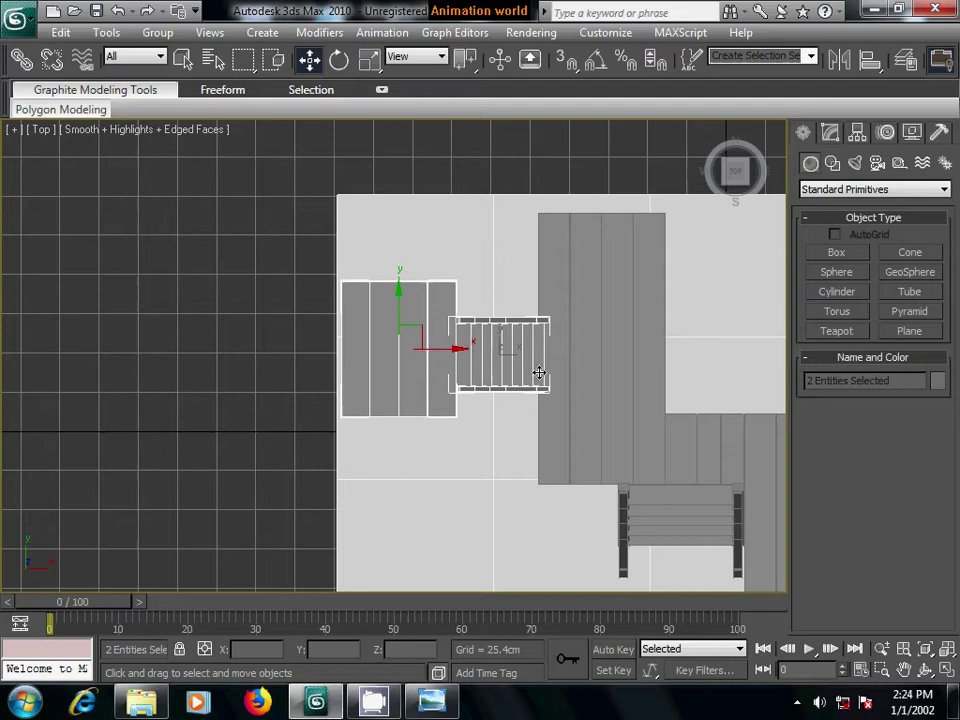
- Shorten platform Box03 by pulling its far-end vertices back toward the stairs
left_click(608, 298)
left_click(830, 134)
key("1")
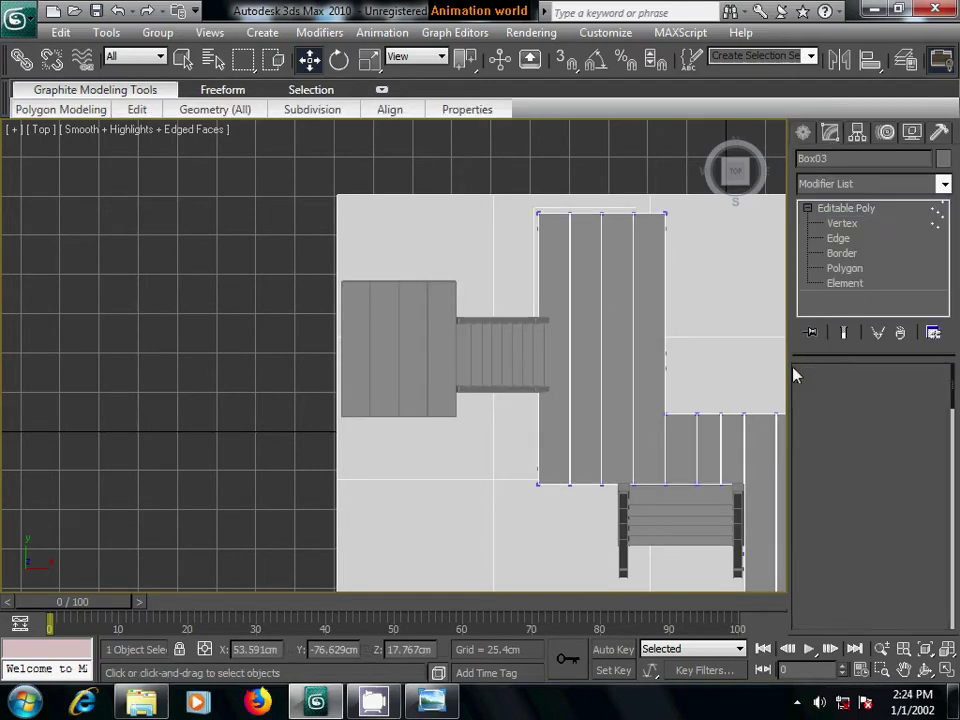
left_click_drag(531, 197, 709, 274)
middle_click_drag(709, 274, 648, 311)
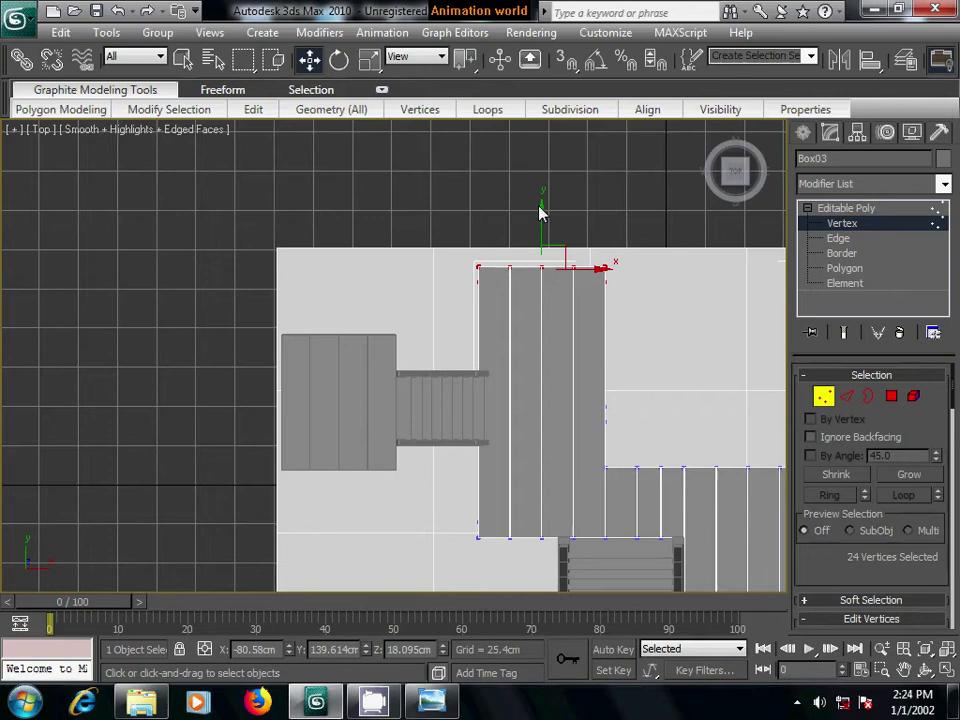
left_click_drag(541, 209, 549, 294)
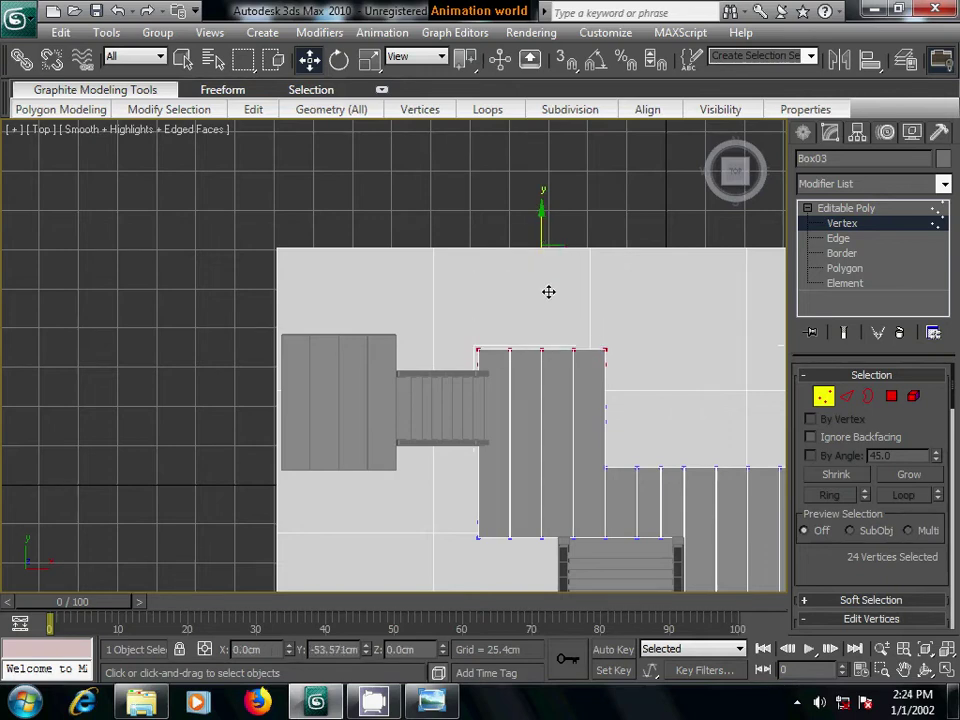
left_click(651, 225)
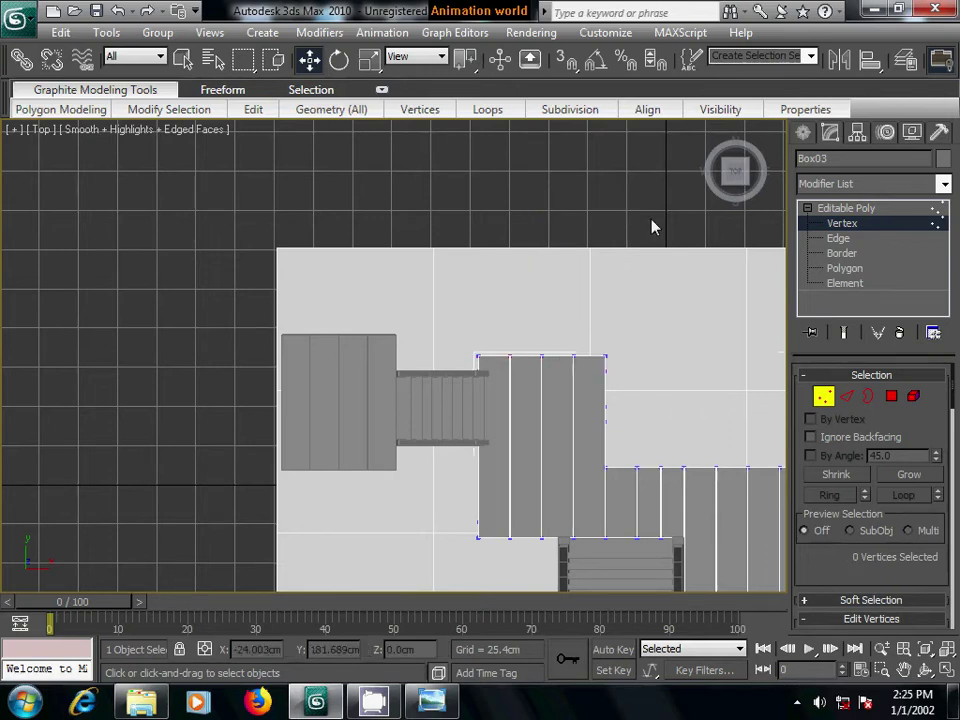
mouse_move(678, 270)
middle_mouse_down()
mouse_move(639, 198)
mouse_move(596, 167)
middle_mouse_up()
middle_click_drag(677, 328, 634, 272)
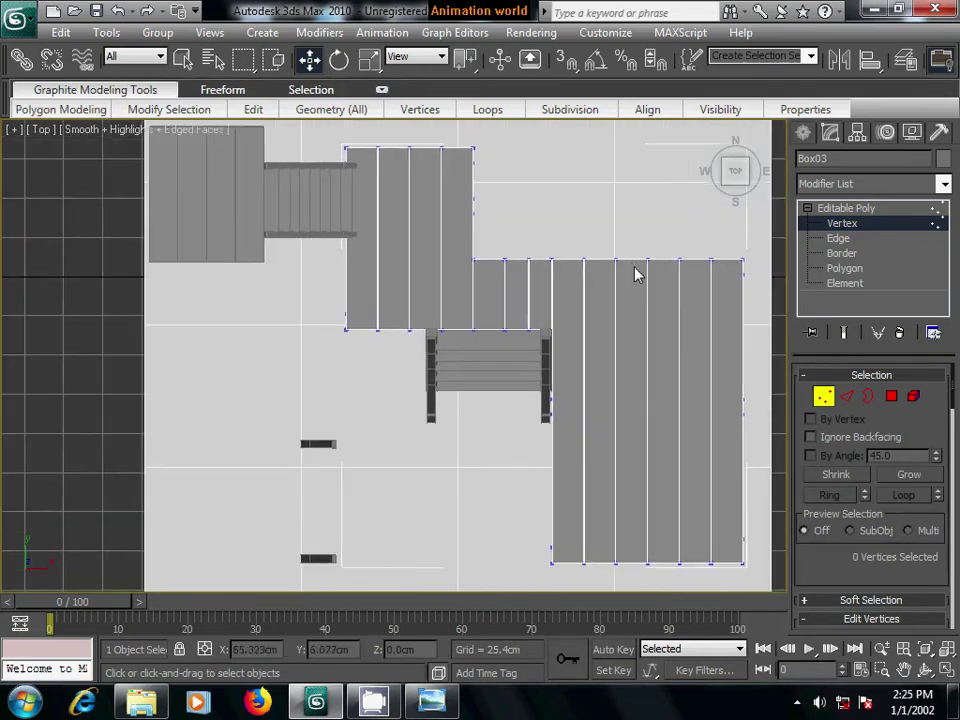
scroll(634, 272, "down", 2)
- Exit Vertex mode, deselect, and orbit the scene in Perspective with the grid hidden
left_click(805, 134)
left_click(700, 349)
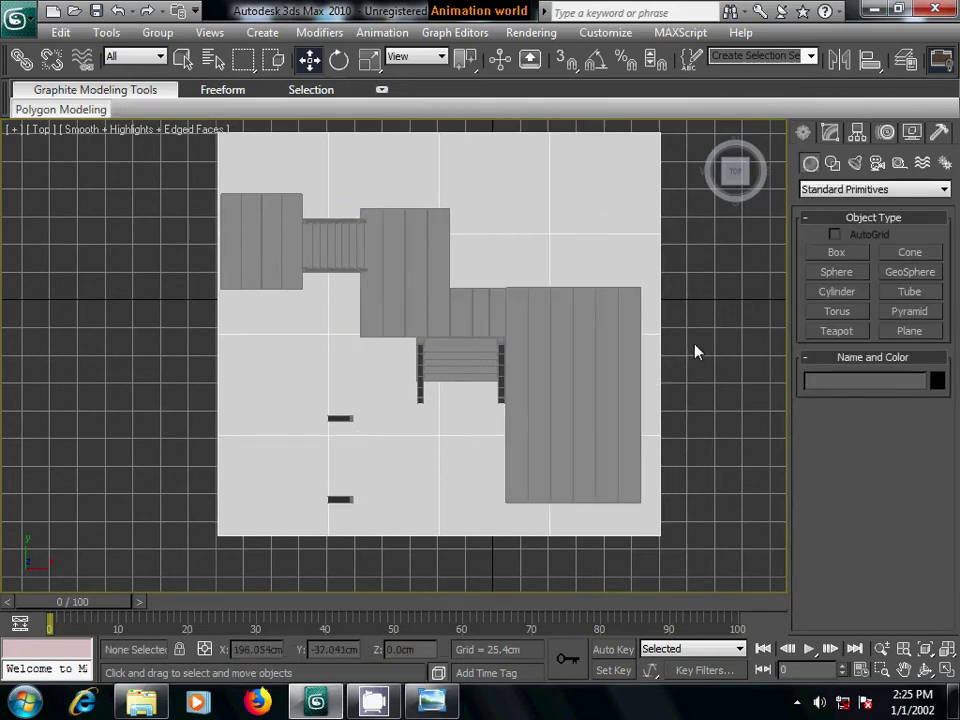
middle_click_drag(694, 349, 613, 358)
mouse_move(703, 386)
middle_mouse_down("alt")
mouse_move(671, 296)
mouse_move(686, 240)
middle_mouse_up("alt")
key("p")
key("g")
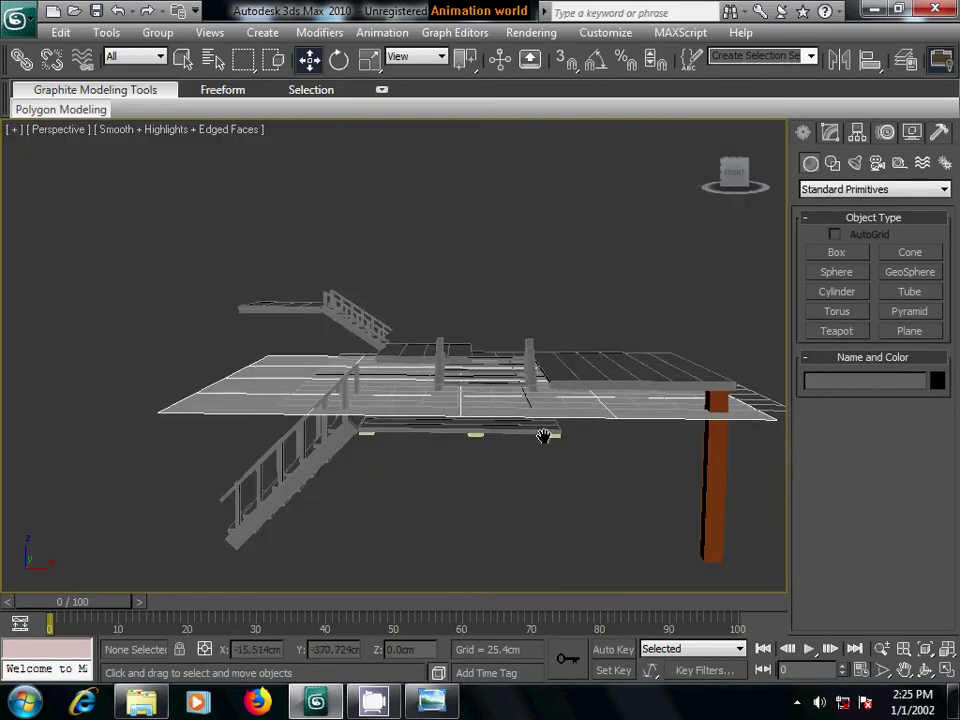
mouse_move(542, 435)
middle_mouse_down("alt")
mouse_move(576, 377)
mouse_move(312, 302)
middle_mouse_up("alt")
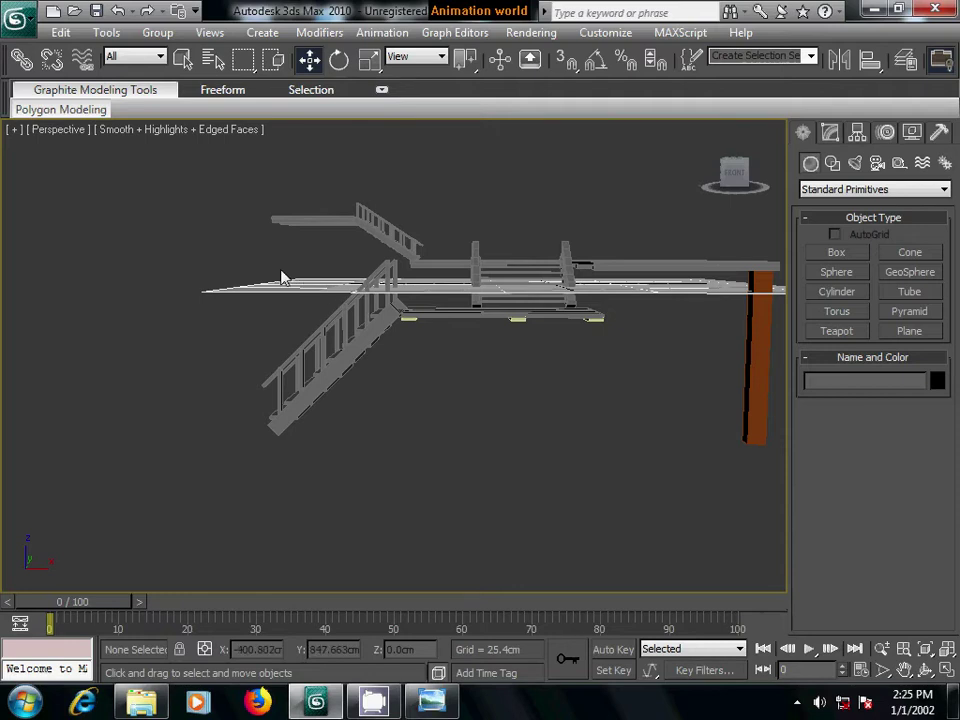
- Move the red ground plane Plane01 down below the stairs
right_click(280, 268)
left_click(328, 138)
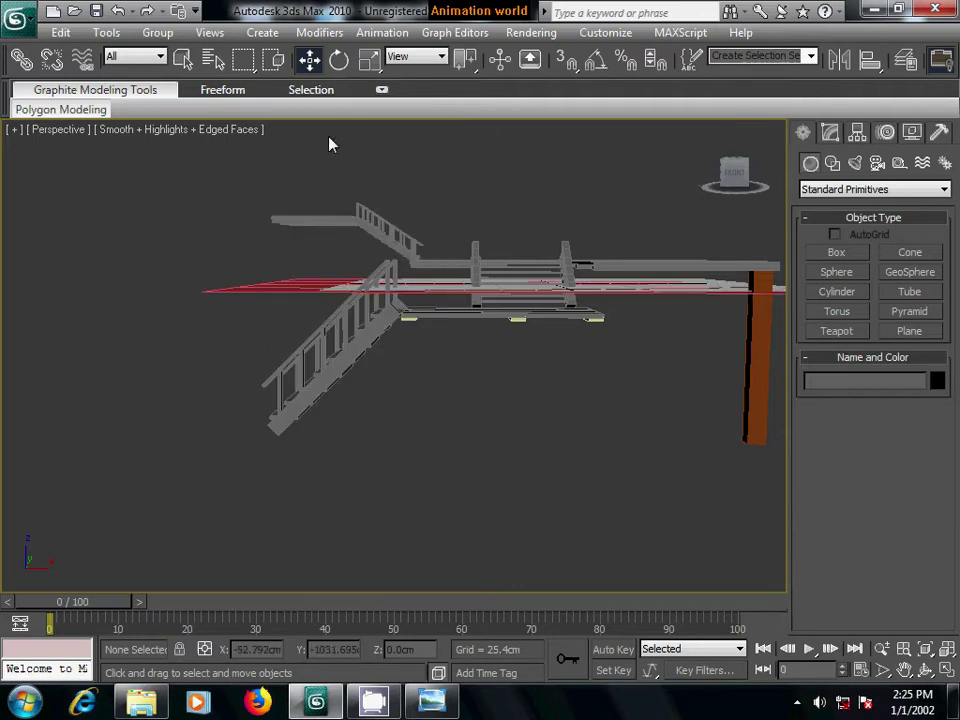
left_click(296, 288)
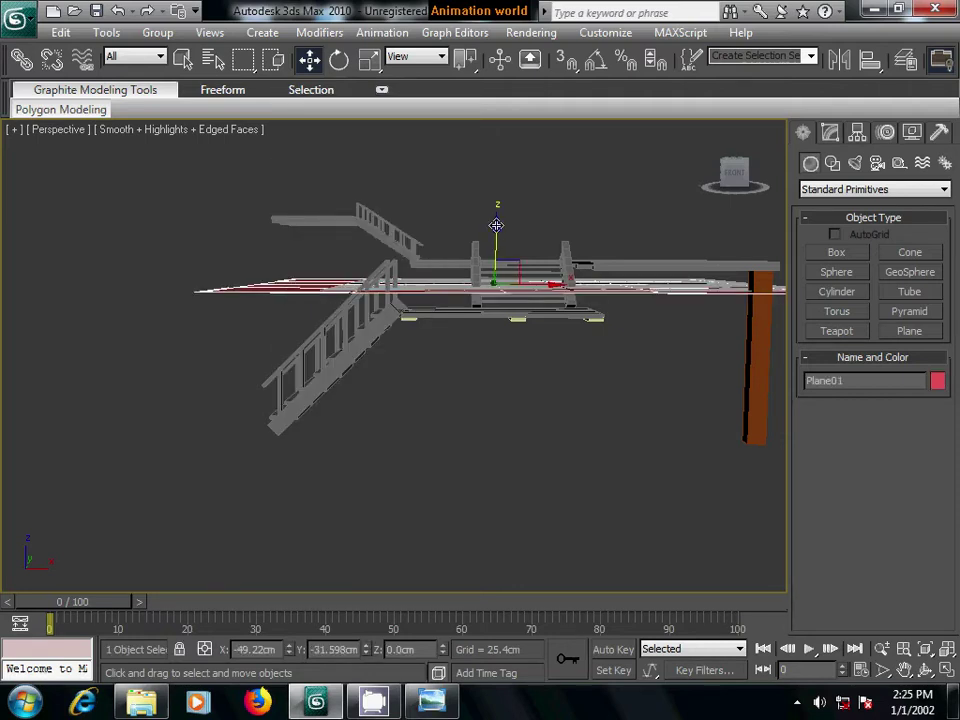
mouse_move(496, 225)
left_mouse_down()
mouse_move(497, 396)
mouse_move(498, 344)
left_mouse_up()
- In Front view, fine-tune Plane01 to about Z −102 cm at the post's base
key("f")
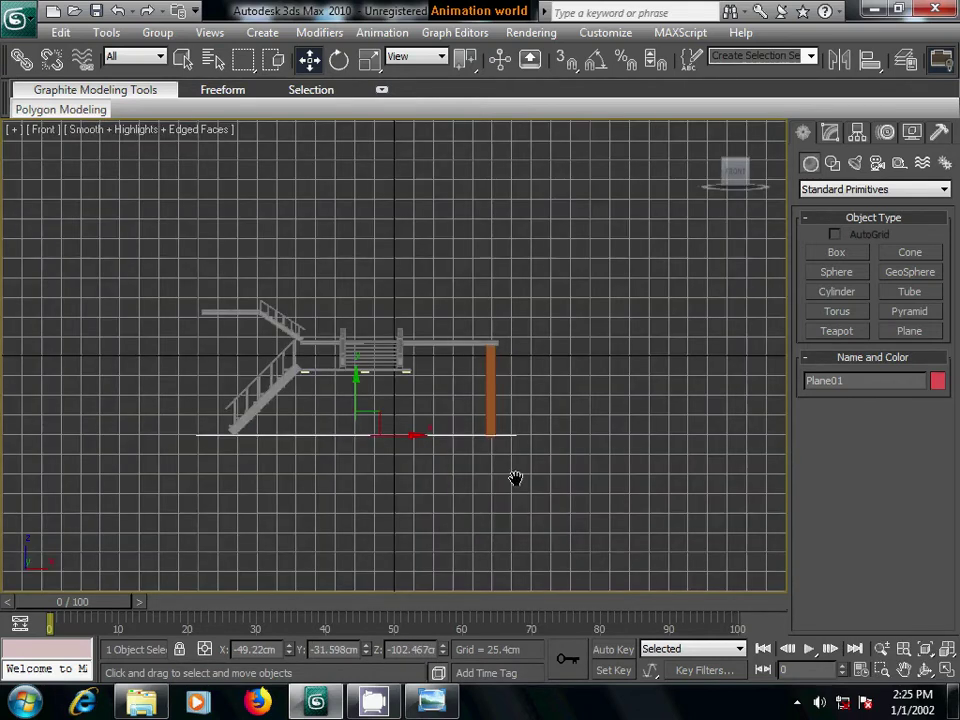
scroll(546, 448, "up", 1)
scroll(549, 454, "up", 3)
scroll(549, 454, "up", 2)
mouse_move(449, 485)
middle_mouse_down()
mouse_move(512, 469)
mouse_move(527, 487)
mouse_move(575, 486)
middle_mouse_up()
scroll(527, 476, "up", 1)
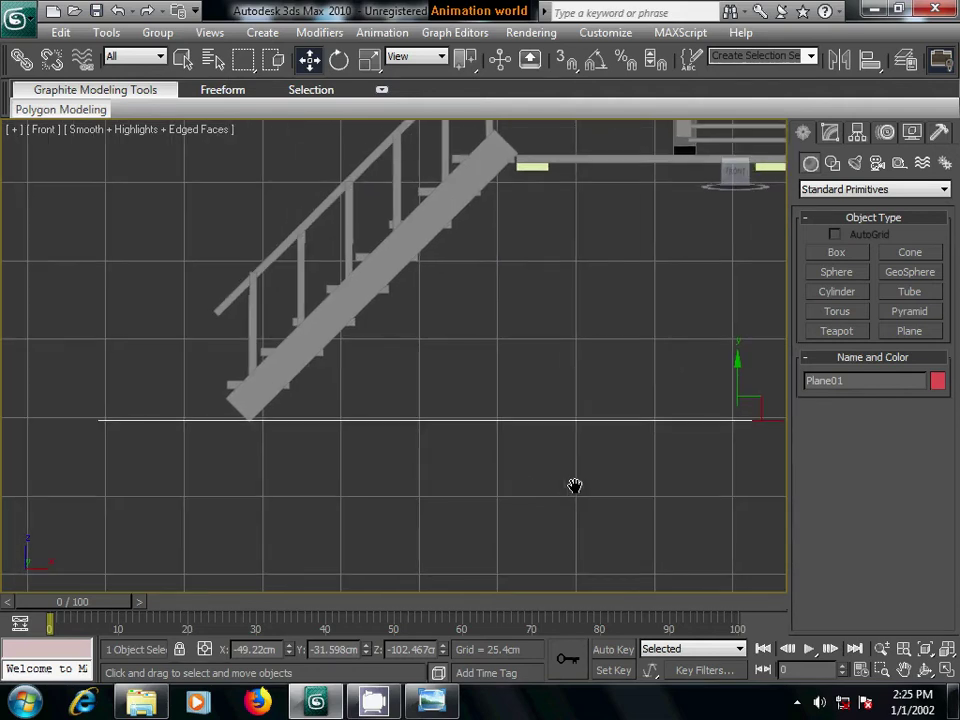
middle_click_drag(690, 471, 595, 464)
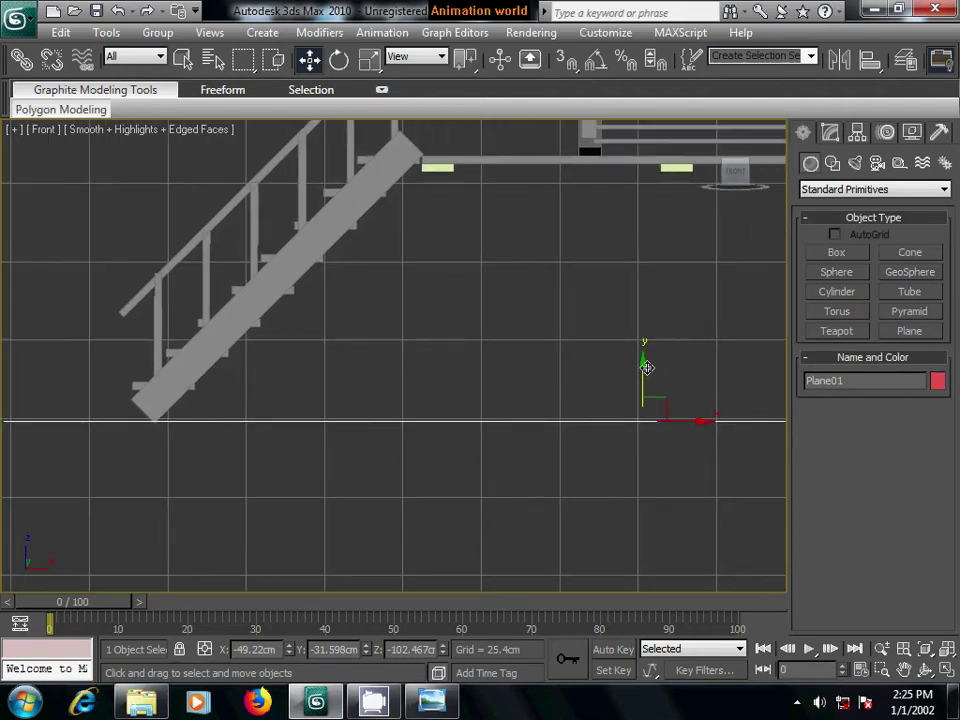
left_click_drag(645, 364, 645, 364)
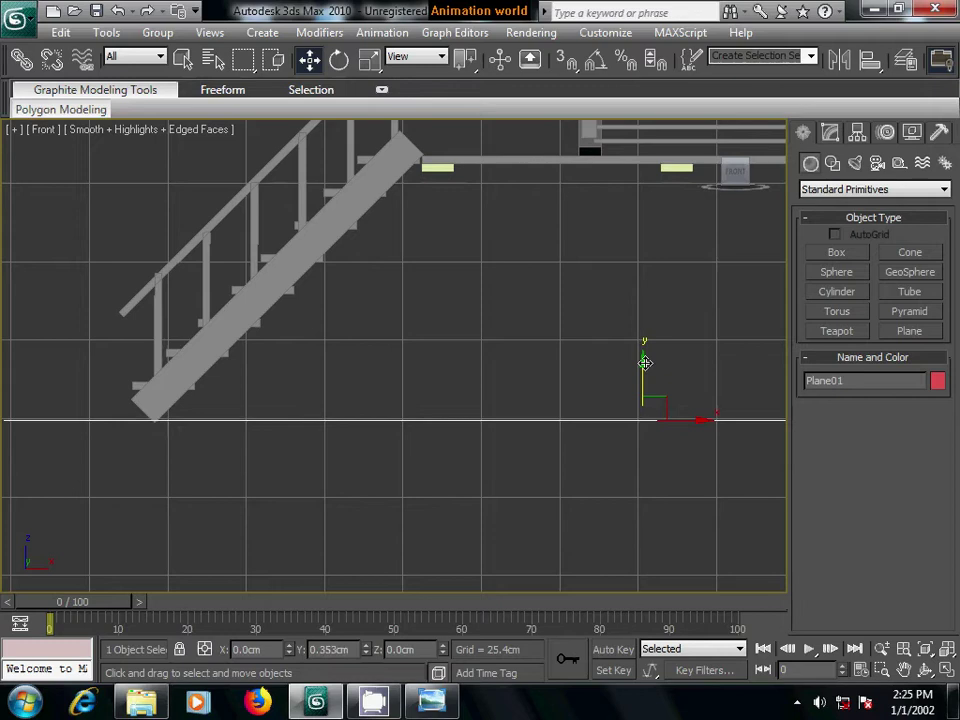
middle_click_drag(677, 401, 296, 486)
middle_click_drag(602, 437, 490, 468)
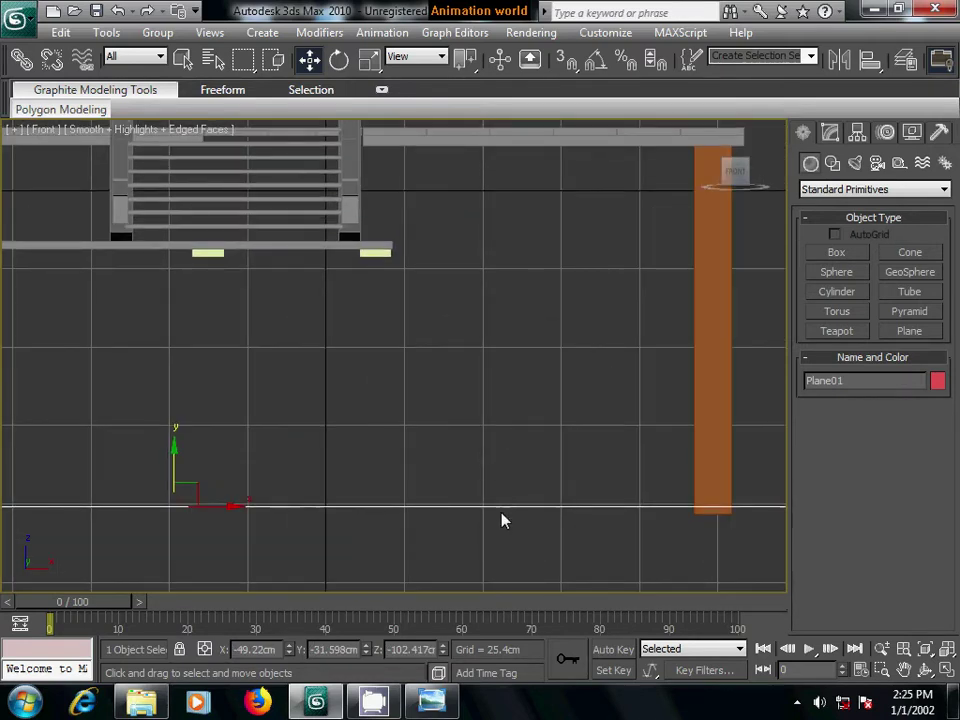
- Select post Box01 and pick its four bottom vertices in Vertex mode
right_click(495, 505)
left_click(546, 401)
left_click(714, 373)
left_click(830, 133)
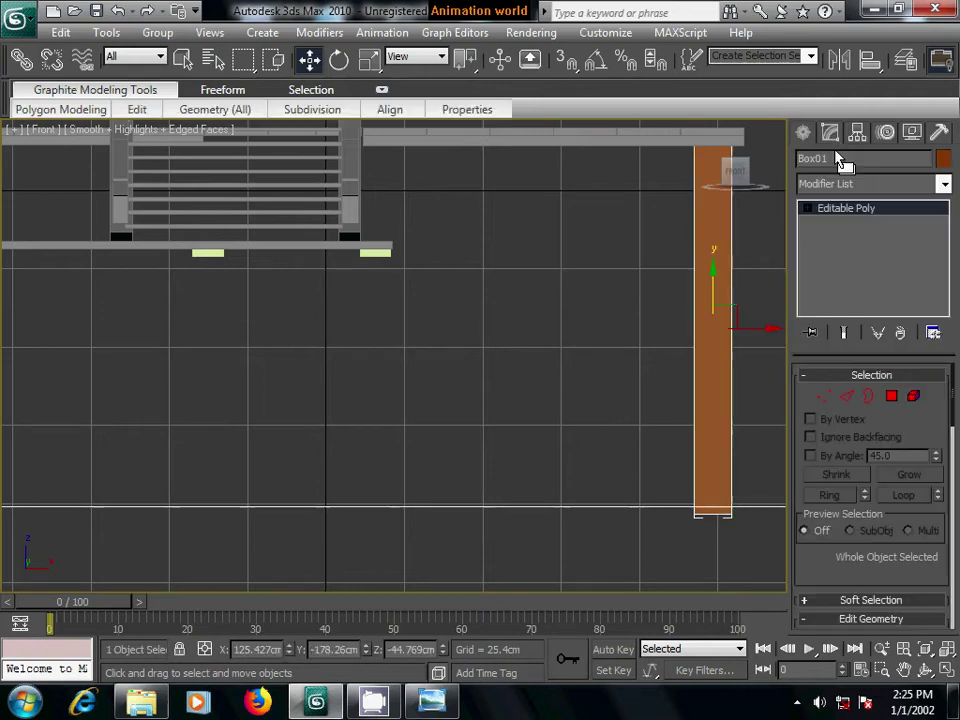
left_click(824, 396)
middle_click_drag(658, 520, 531, 495)
left_click_drag(531, 470, 633, 530)
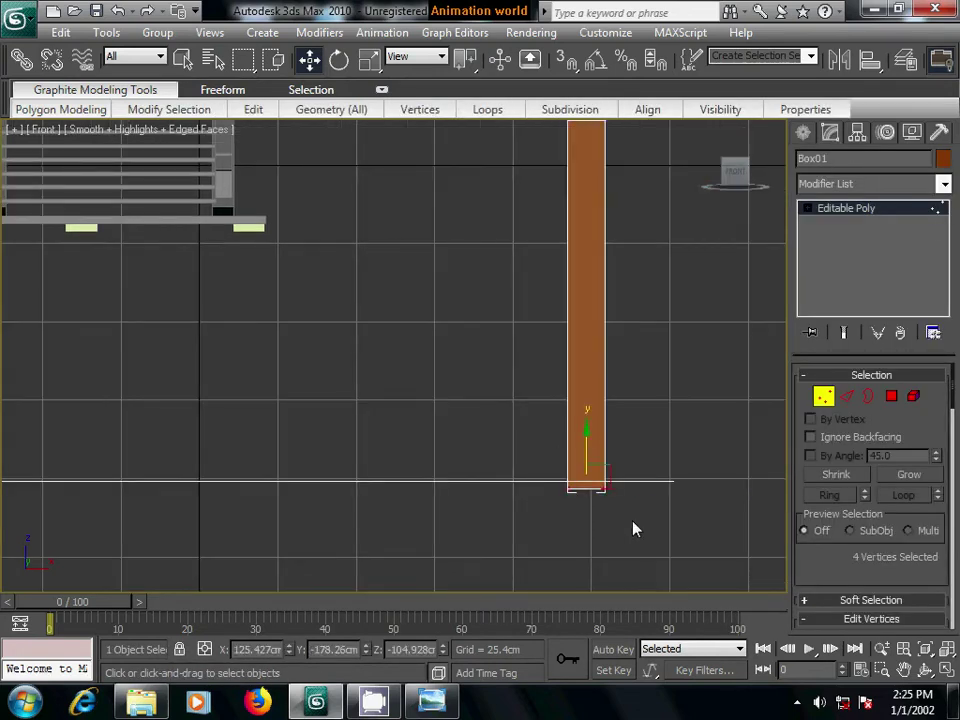
left_click_drag(587, 430, 589, 426)
middle_click_drag(440, 432, 514, 536)
scroll(461, 473, "down", 2)
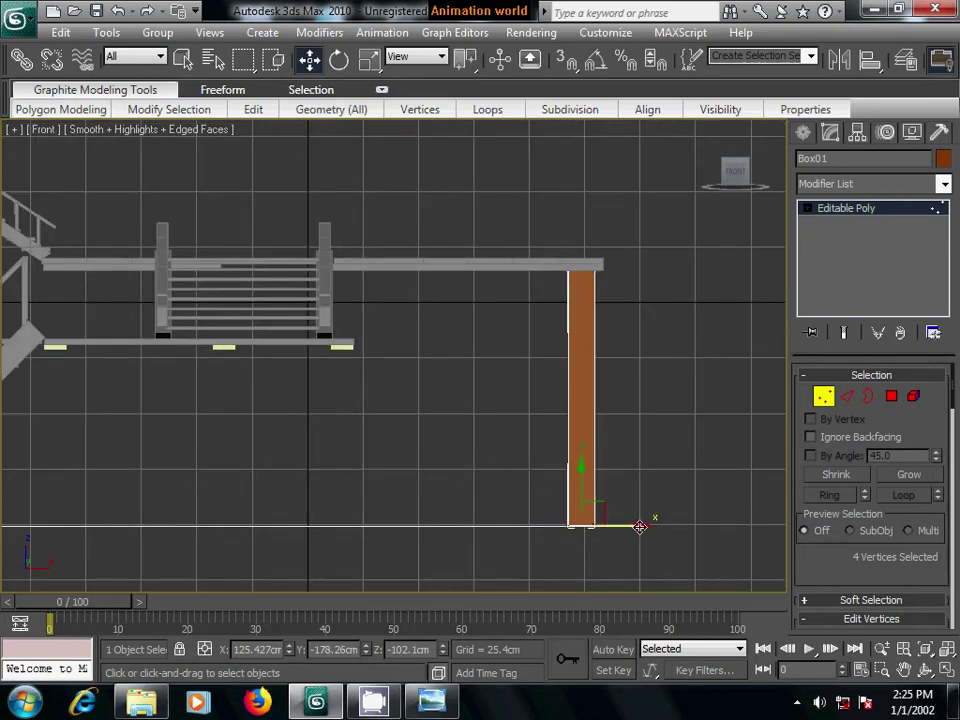
- Bring Box01's bottom vertices down so the post reaches the ground plane
left_click_drag(640, 526, 457, 531)
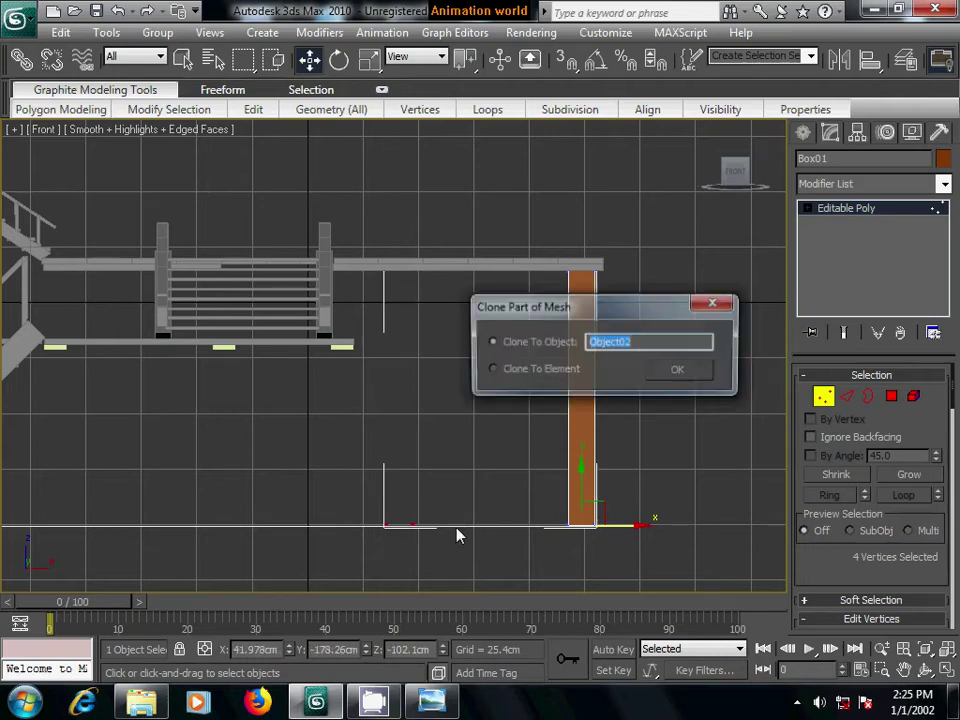
left_click(677, 372)
left_click(803, 132)
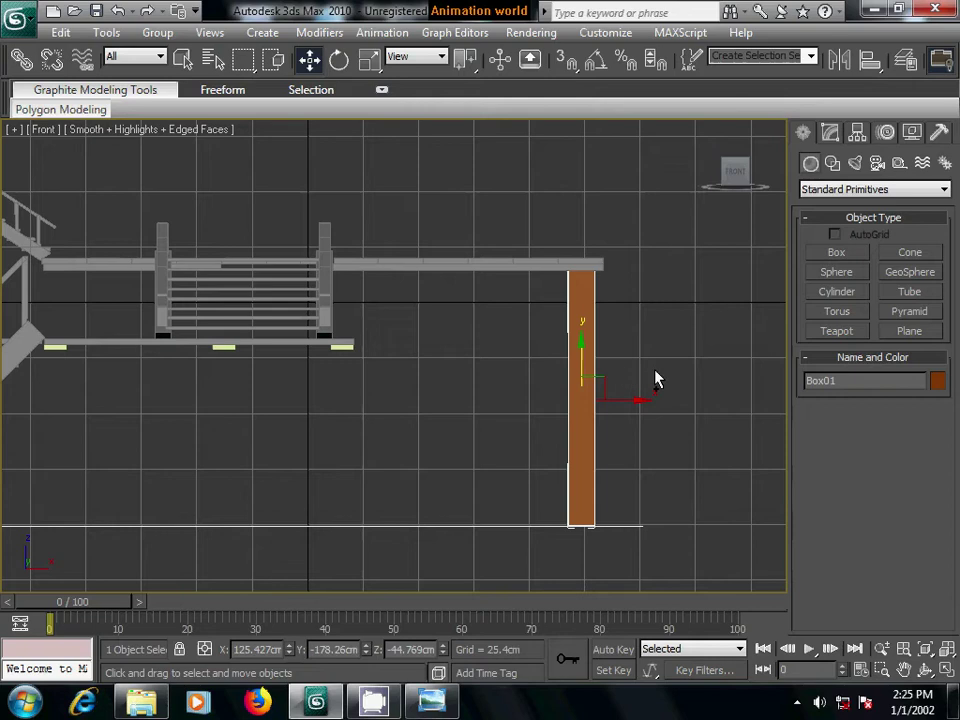
left_click(830, 132)
middle_click_drag(685, 473, 623, 452)
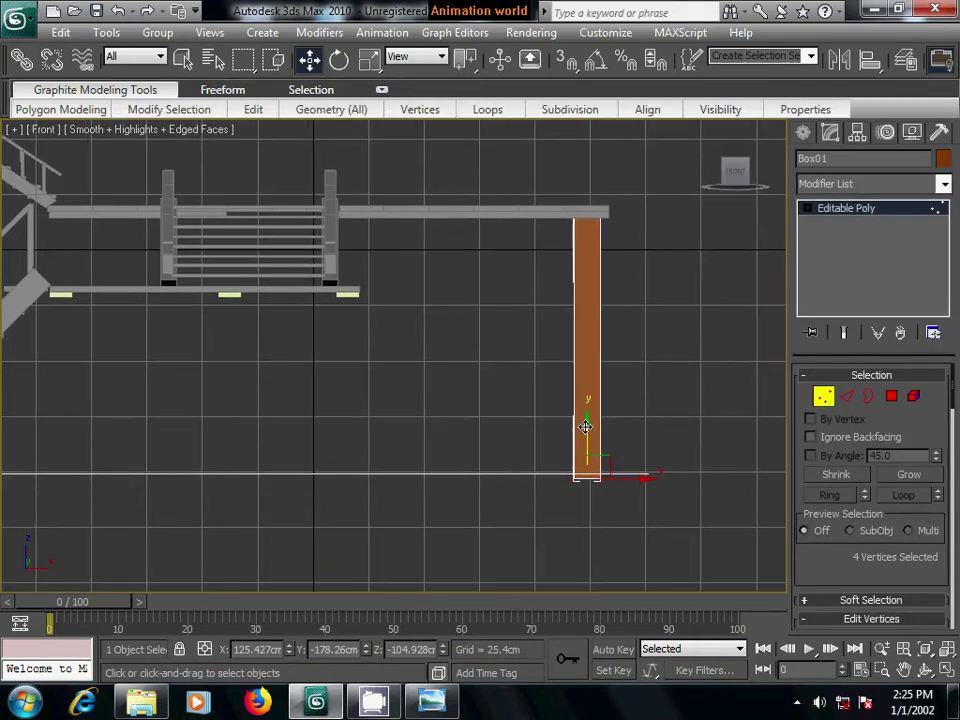
left_click_drag(583, 424, 586, 419)
left_click(803, 132)
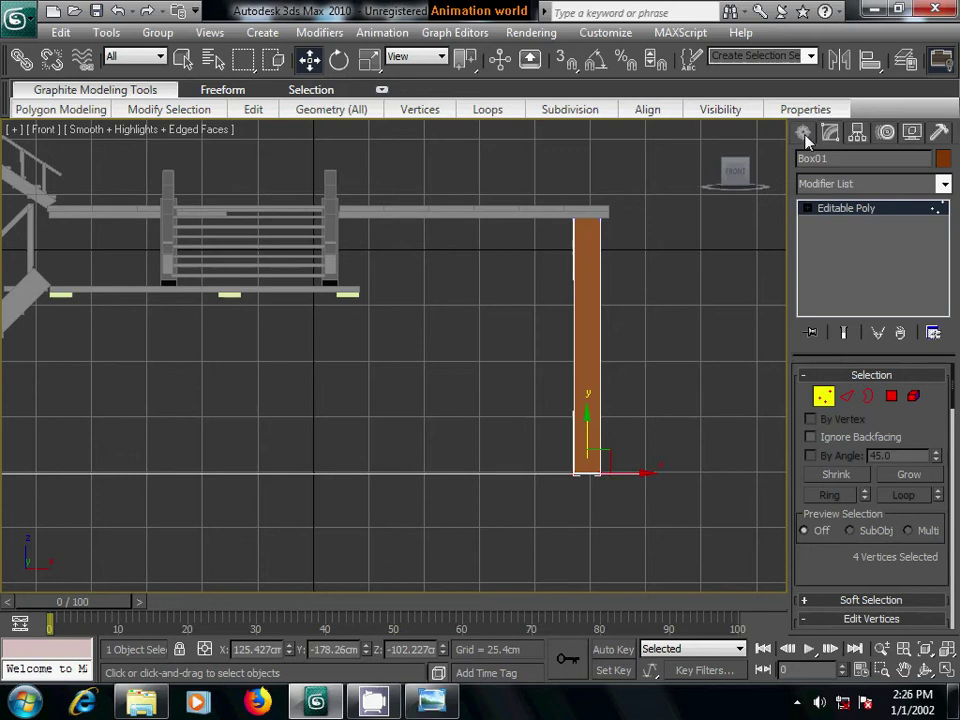
- Copy the post to the left under the landing, creating Box55
mouse_move(652, 347)
left_mouse_down("shift")
mouse_move(455, 352)
mouse_move(476, 354)
left_mouse_up("shift")
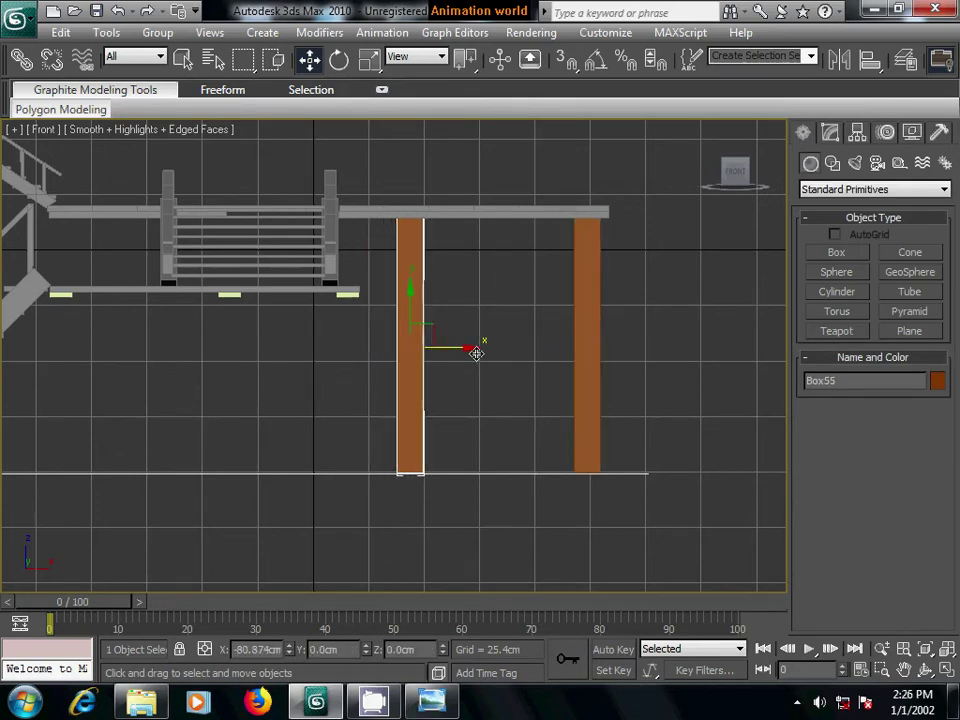
left_click(489, 433)
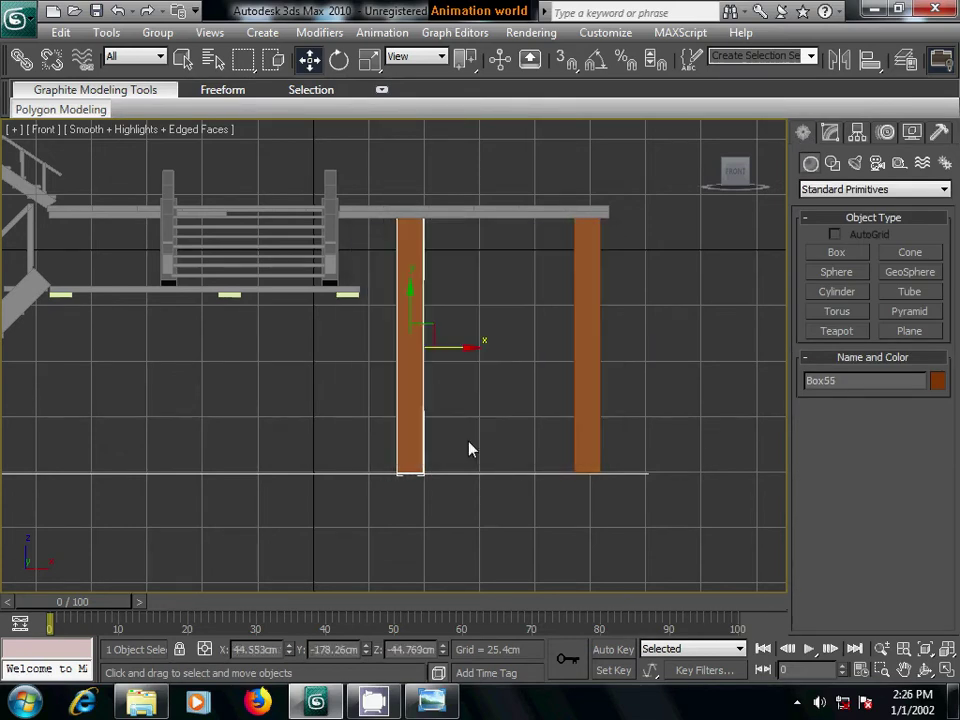
middle_click_drag(469, 448, 543, 446)
scroll(543, 446, "down", 2)
- Set up a wireframe Top view over the posts and landing
middle_click_drag(649, 364, 632, 394, "alt")
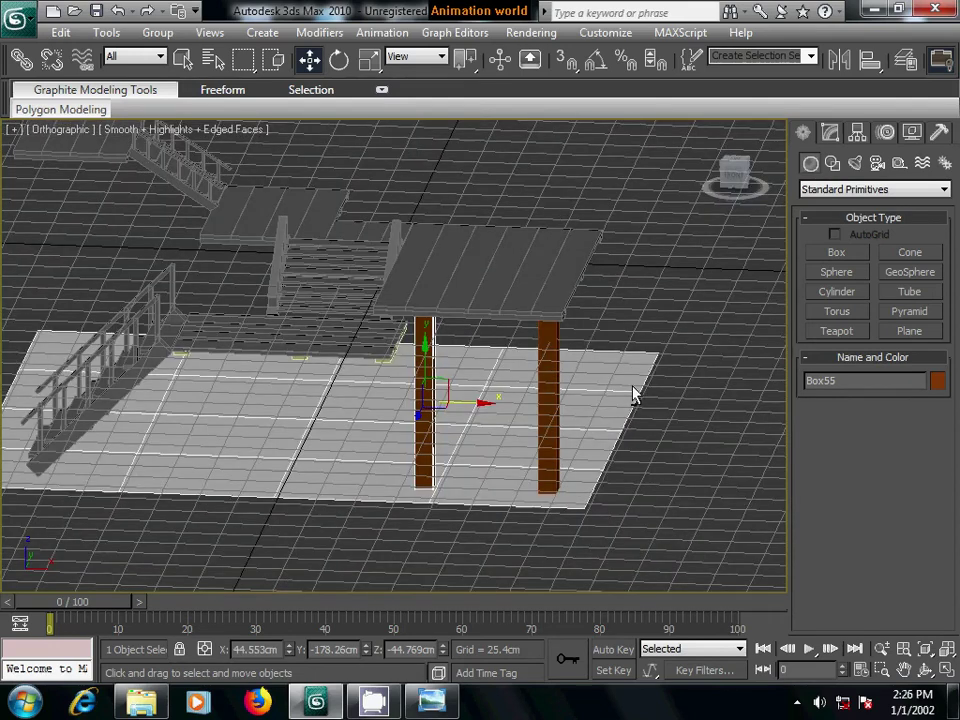
key("p")
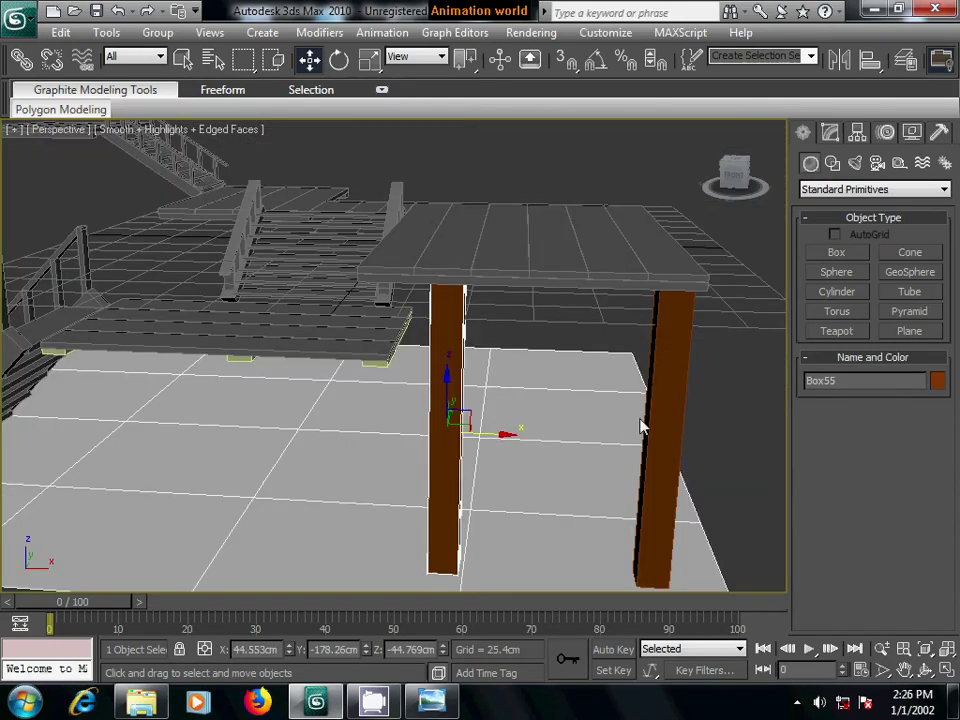
key("t")
middle_click_drag(657, 442, 594, 414)
scroll(594, 414, "up", 5)
key("F3")
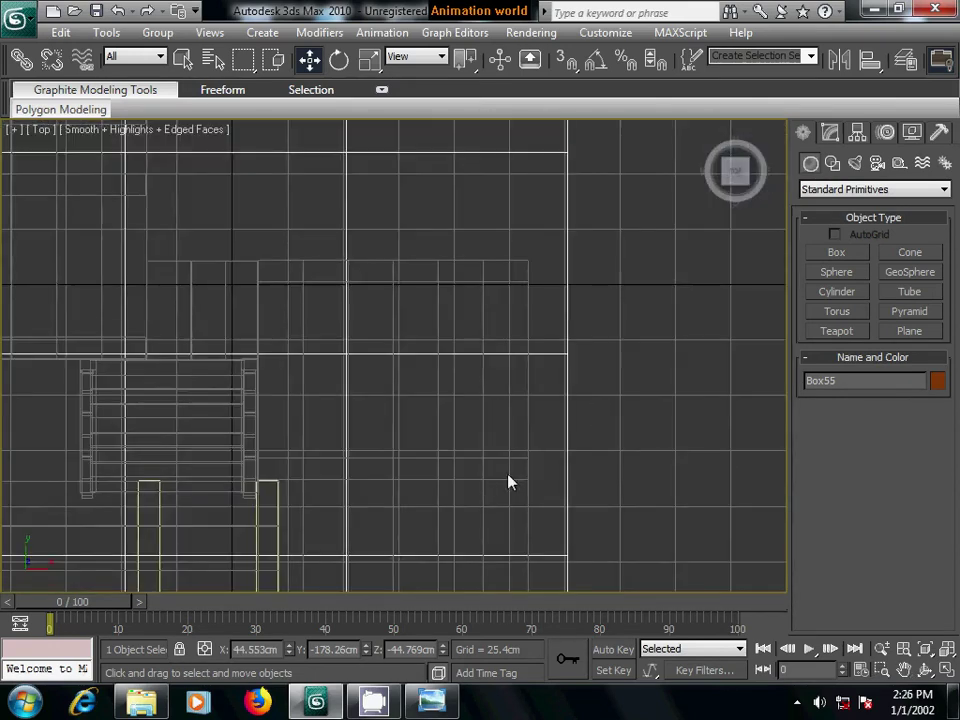
middle_click_drag(508, 482, 557, 233)
- Move Box03's two left-end vertices up along Y so its edge runs straight
left_click(562, 422, "ctrl")
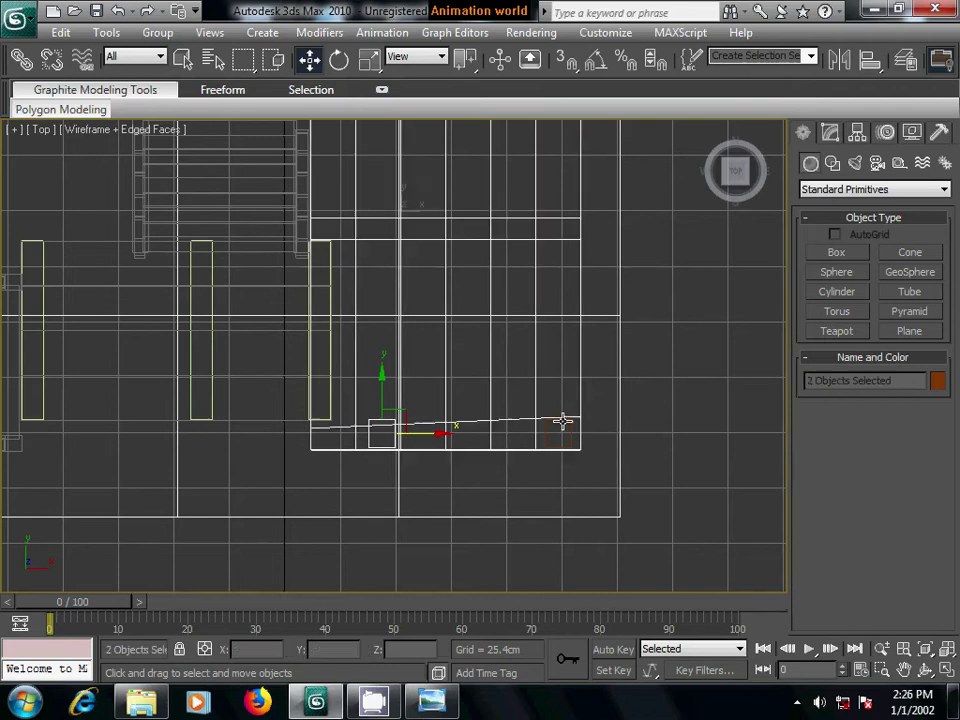
middle_click_drag(510, 439, 587, 439)
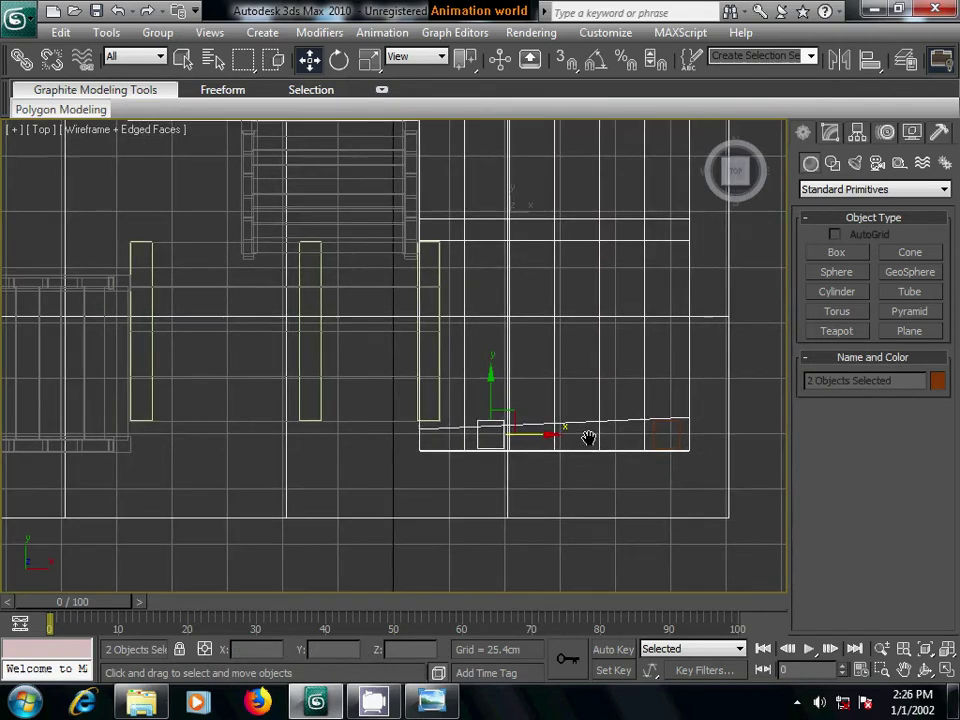
left_click(830, 133)
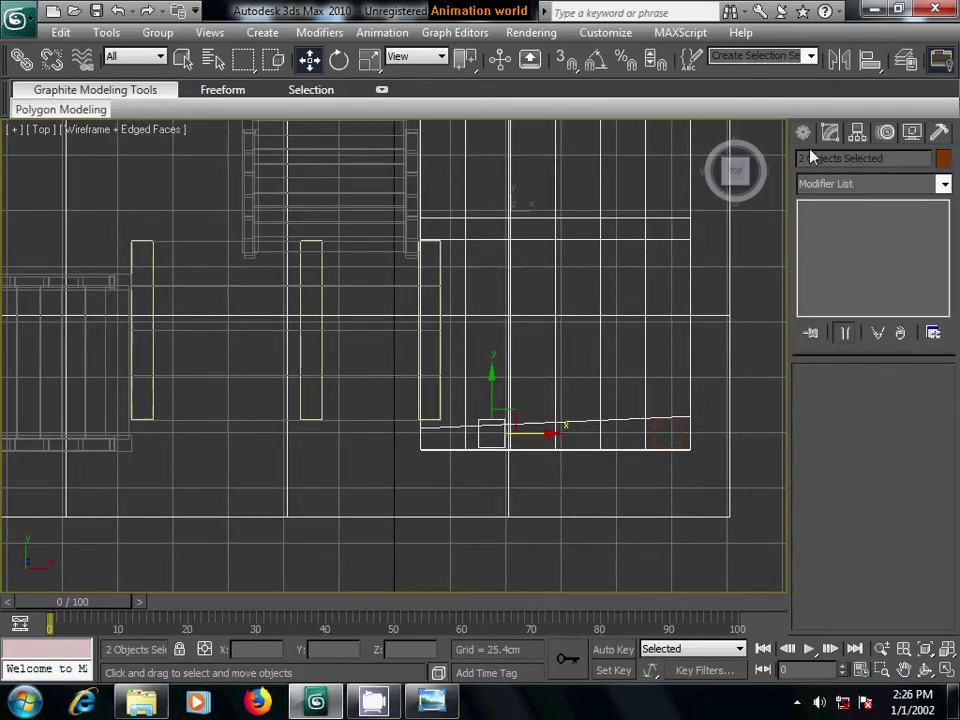
left_click(690, 317)
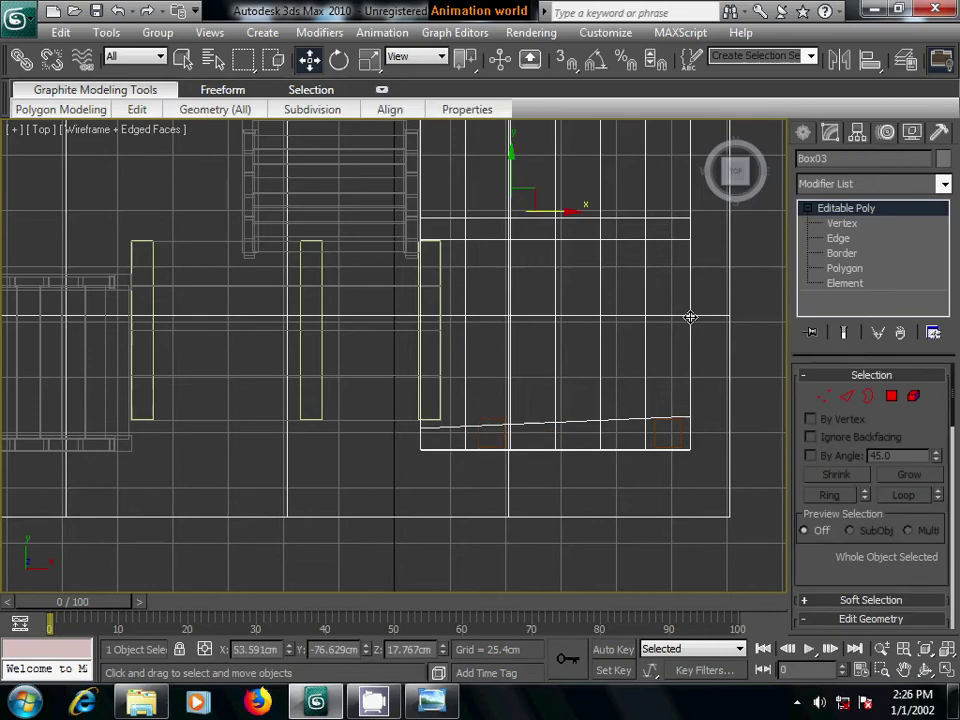
left_click(822, 396)
scroll(572, 426, "up", 2)
scroll(576, 433, "up", 2)
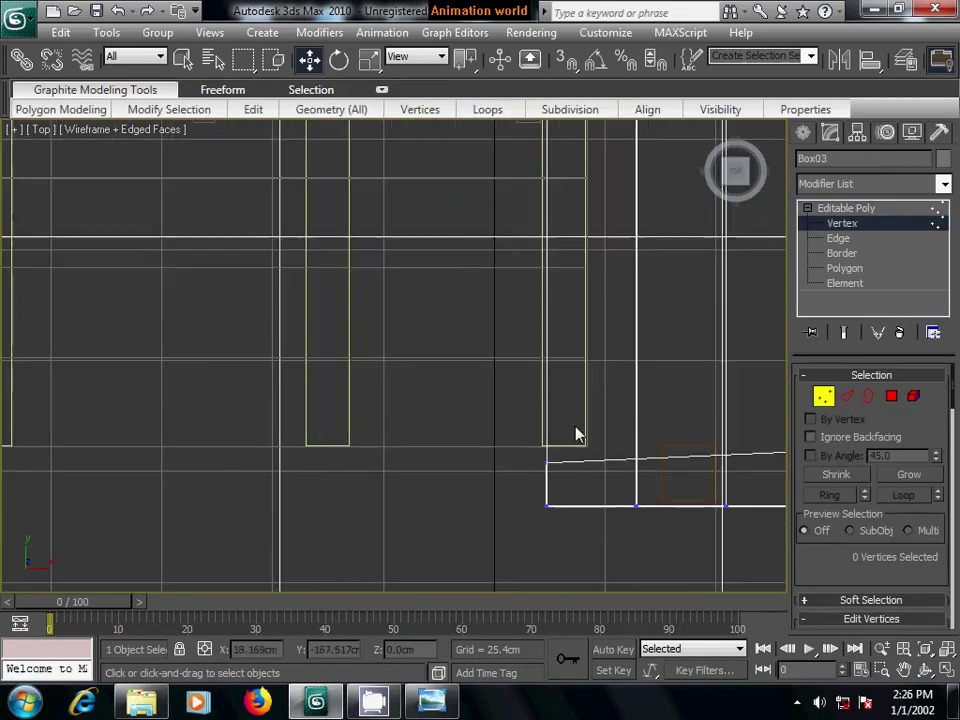
mouse_move(576, 433)
middle_mouse_down()
mouse_move(399, 354)
mouse_move(285, 347)
middle_mouse_up()
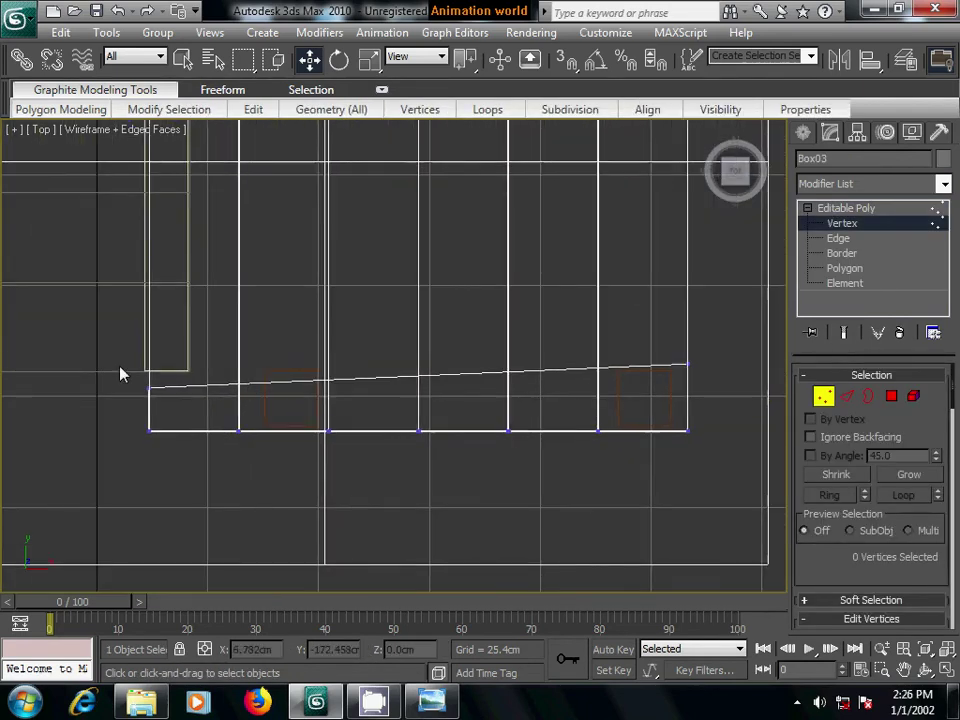
left_click_drag(183, 409, 135, 375)
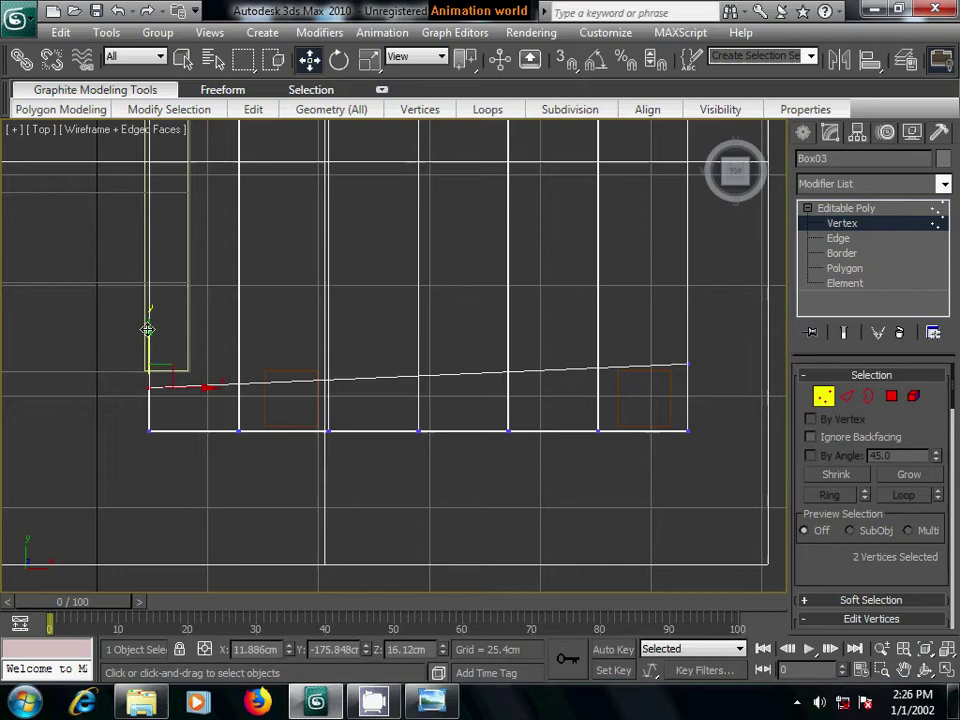
left_click_drag(148, 332, 148, 305)
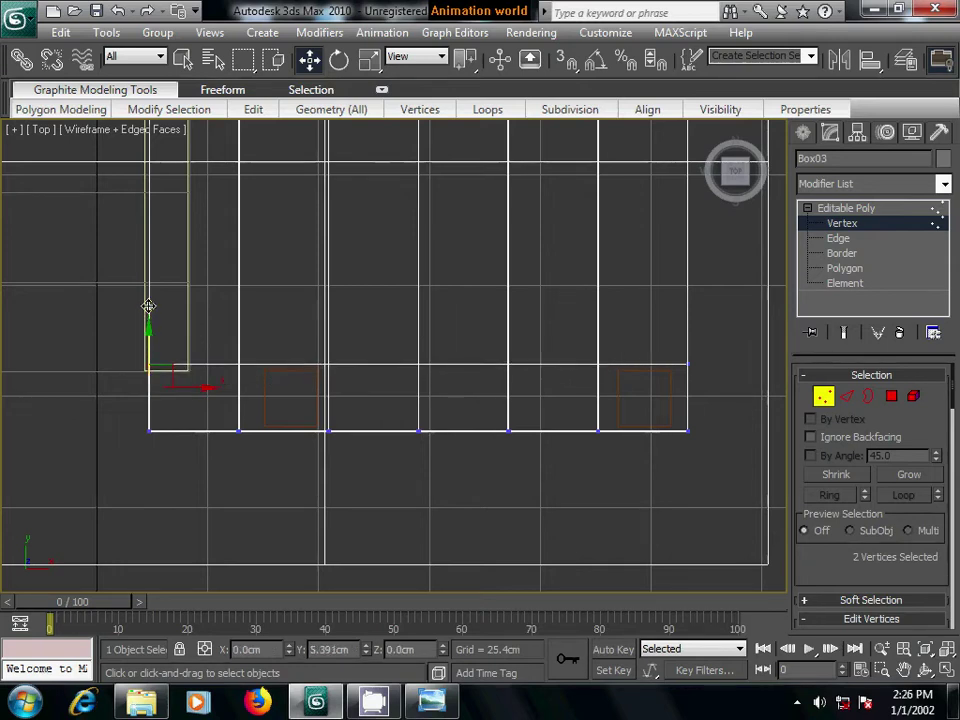
- Exit vertex editing, clear the selection, and select the right-hand square post
middle_click_drag(463, 433, 410, 432)
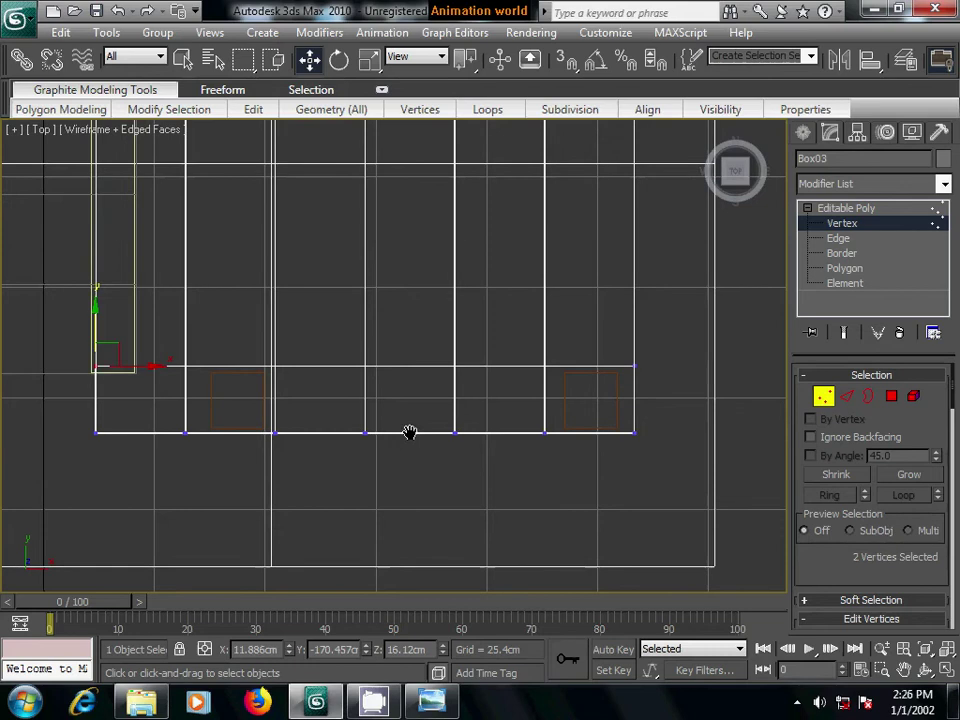
left_click(686, 408)
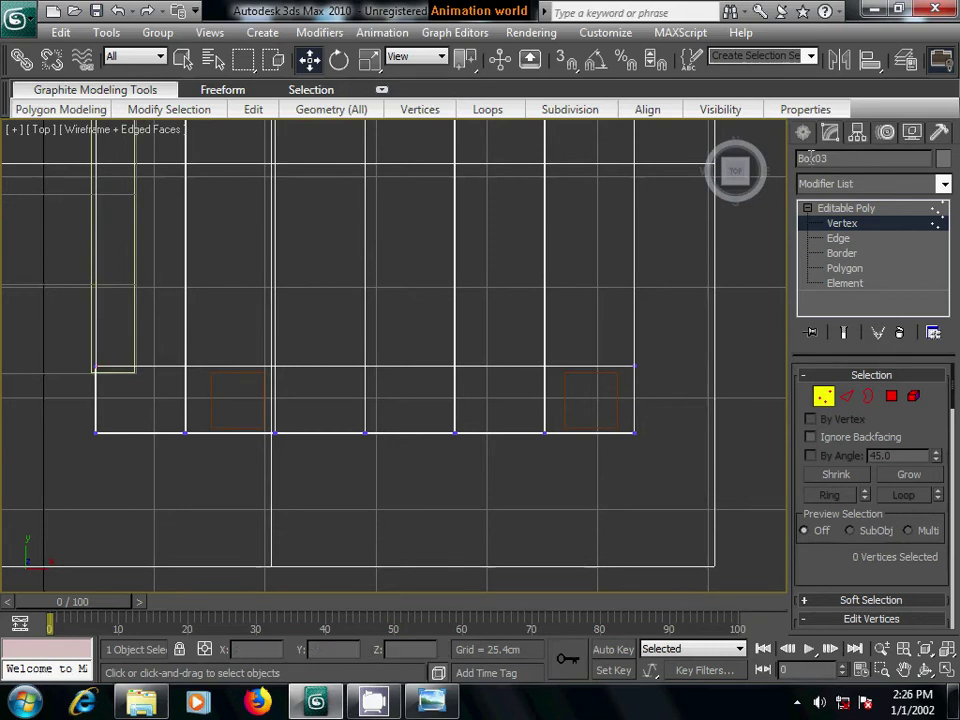
left_click(810, 132)
left_click(615, 385)
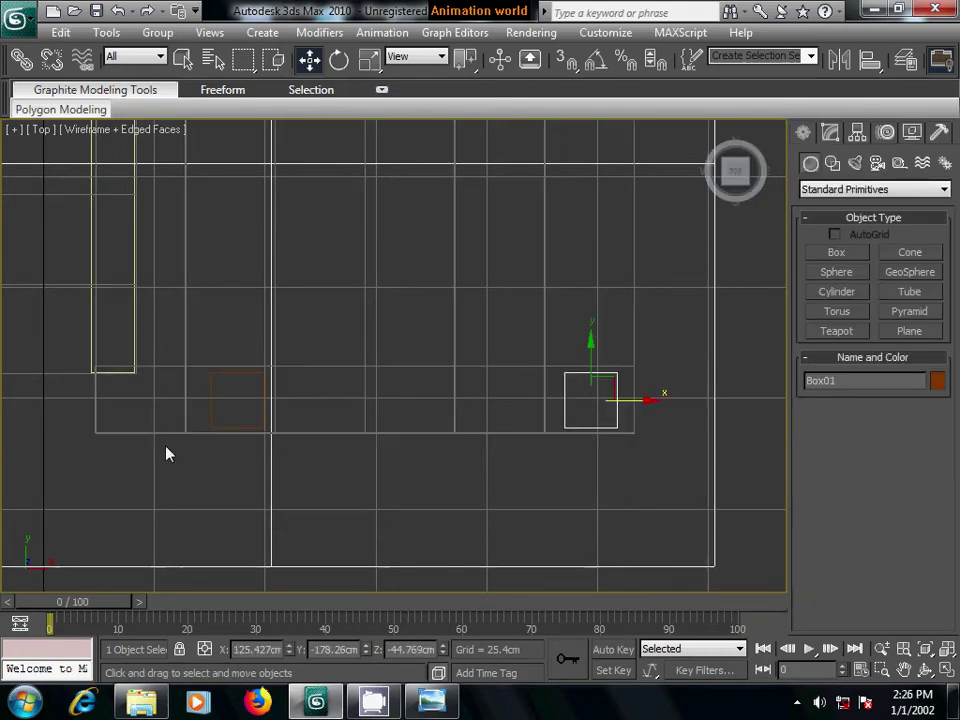
- Copy both square posts to the landing's far edge and position them
left_click(211, 388, "ctrl")
scroll(430, 361, "down", 3)
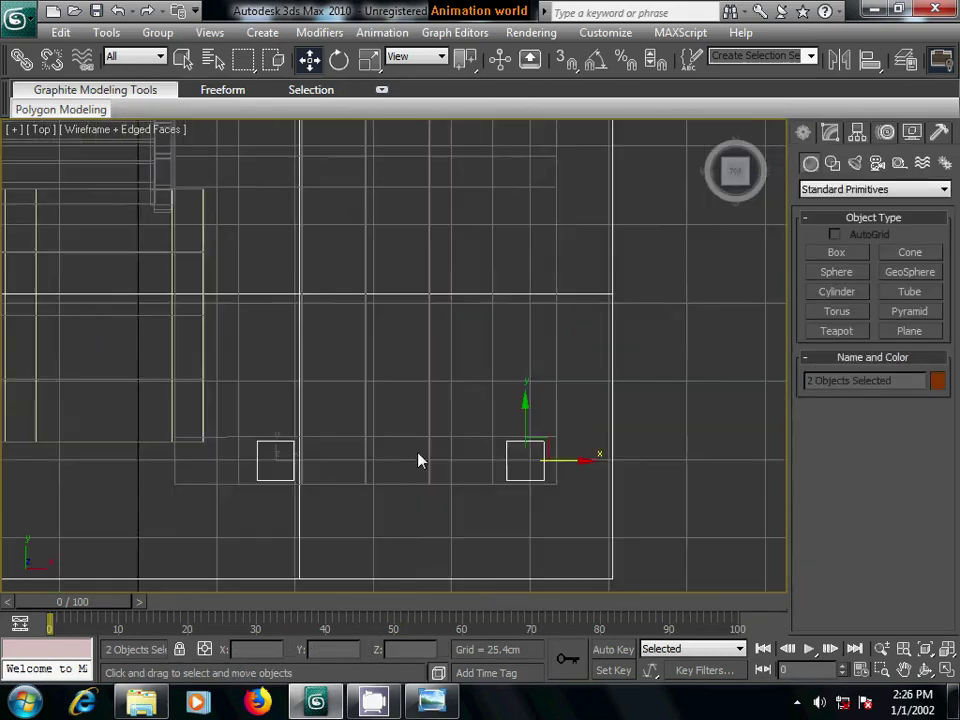
scroll(418, 459, "down", 3)
middle_click_drag(441, 377, 428, 449)
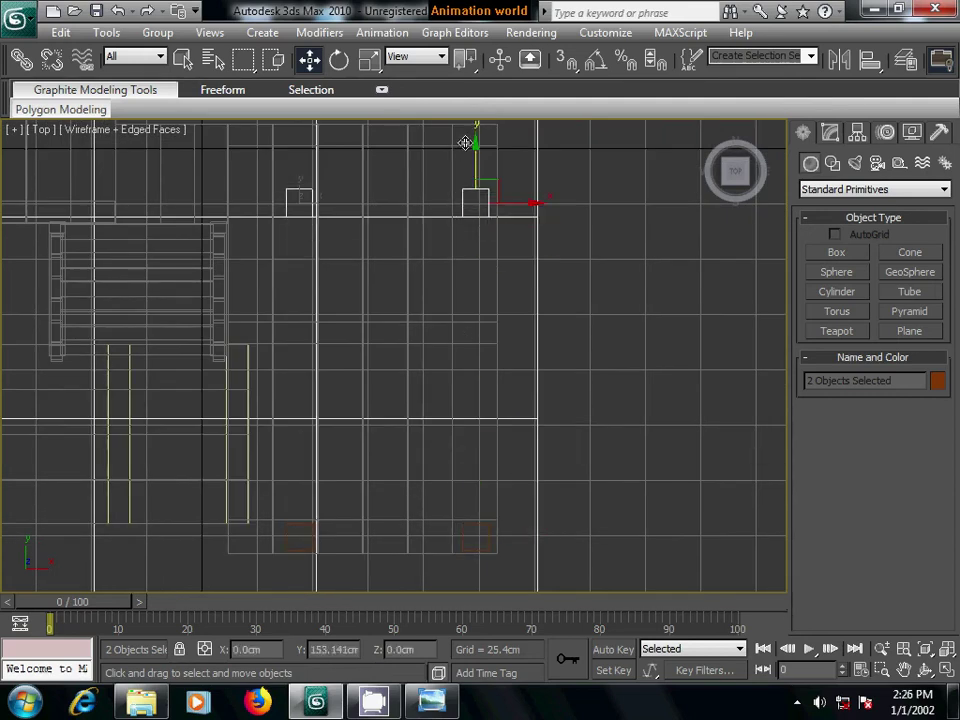
left_click_drag(476, 477, 476, 142, "shift")
left_click(496, 437)
middle_click_drag(439, 319, 489, 529)
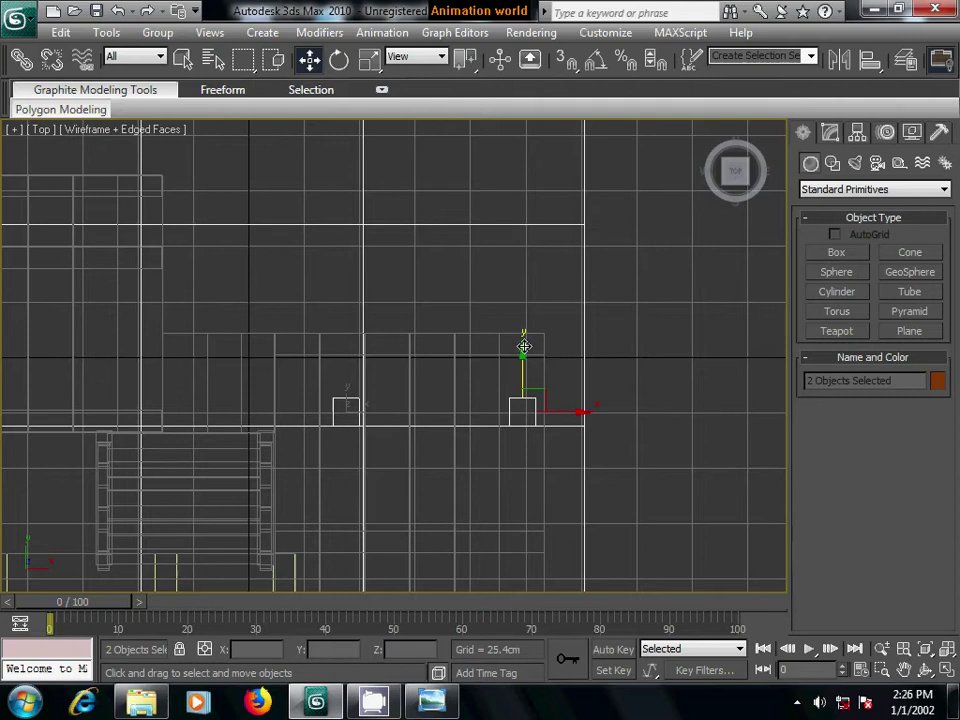
mouse_move(524, 346)
left_mouse_down()
mouse_move(526, 260)
mouse_move(521, 320)
mouse_move(517, 293)
left_mouse_up()
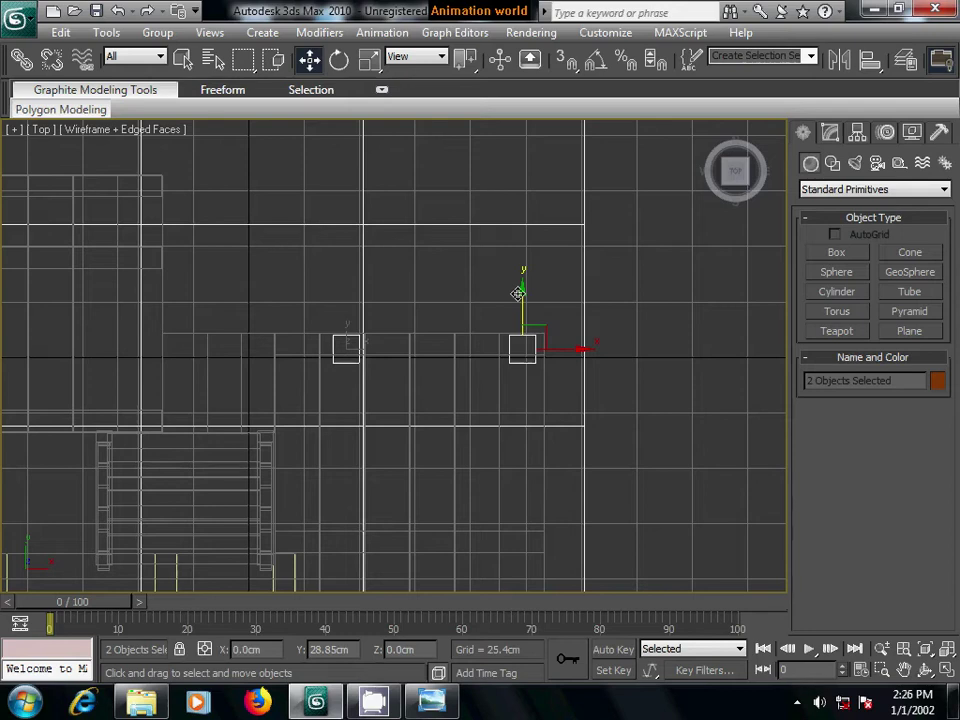
left_click_drag(517, 293, 517, 297)
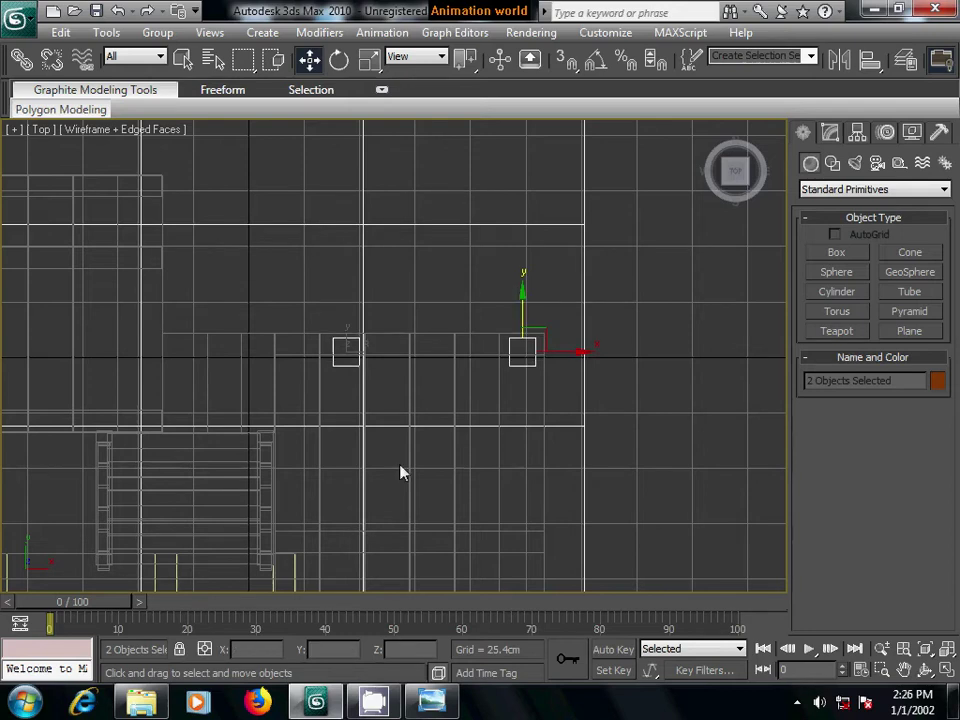
- Copy the right-hand post down as Box58 and move it into place midway
middle_click_drag(400, 472, 446, 416)
mouse_move(510, 504)
middle_mouse_down()
mouse_move(476, 336)
mouse_move(447, 456)
middle_mouse_up()
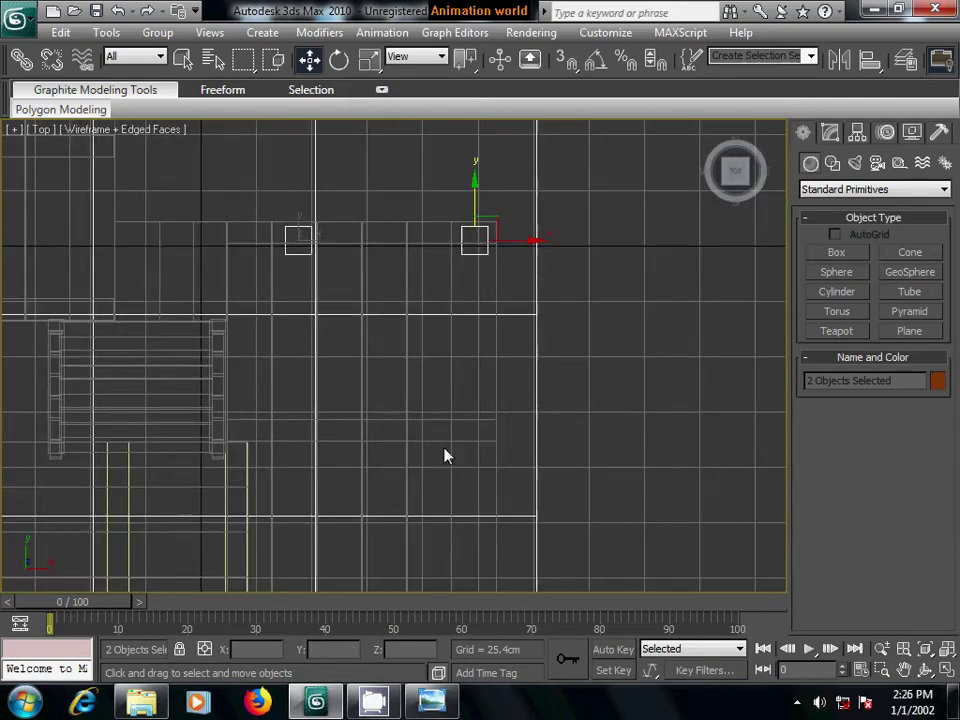
left_click(602, 332)
left_click(483, 258)
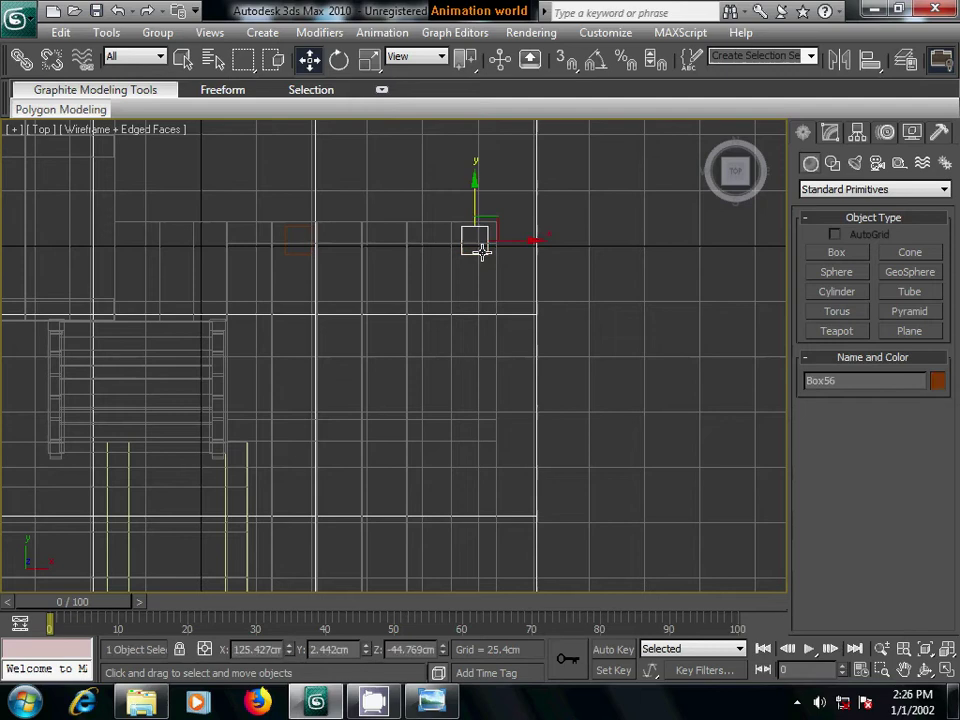
left_click_drag(483, 252, 484, 482)
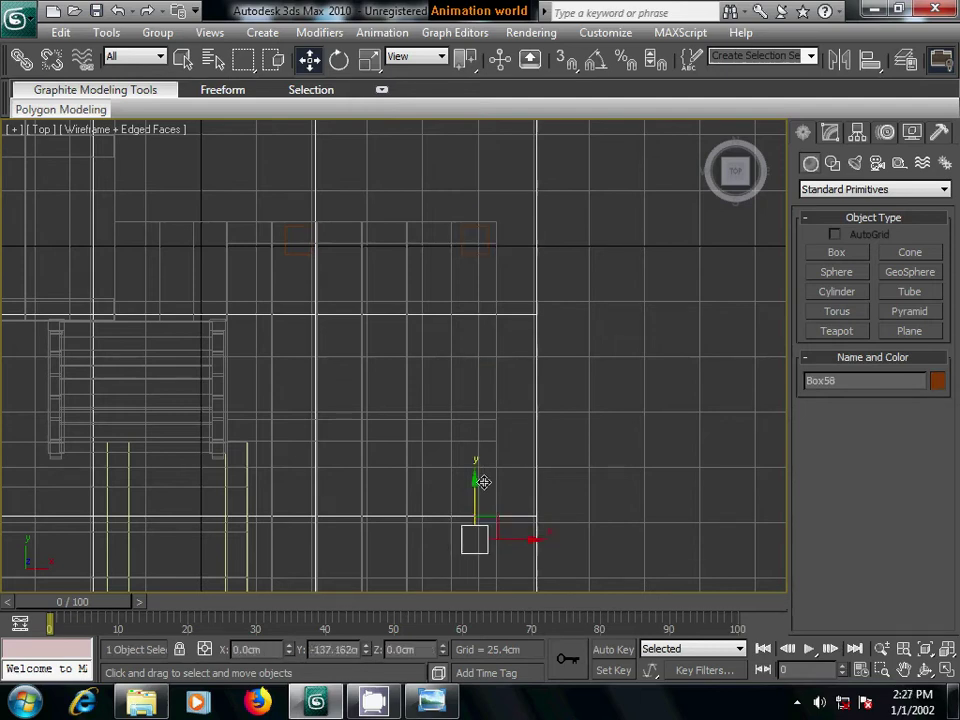
key("Return")
mouse_move(532, 491)
middle_mouse_down()
mouse_move(559, 296)
mouse_move(531, 428)
middle_mouse_up()
left_click_drag(499, 420, 507, 307)
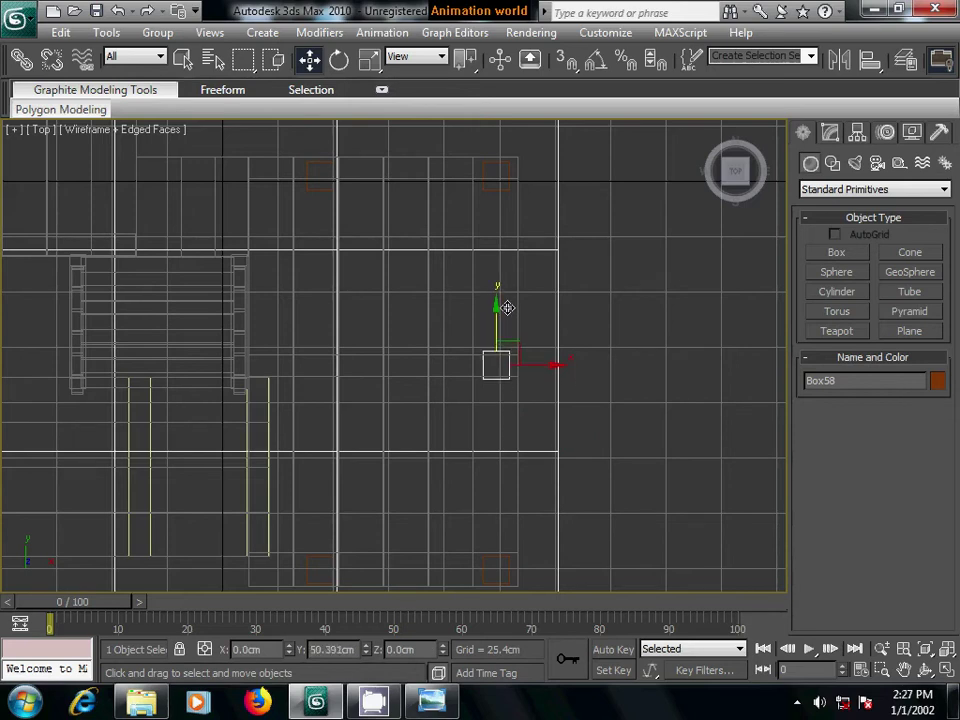
- Move Box03's top row of four vertices down to line up with the posts
left_click(517, 226)
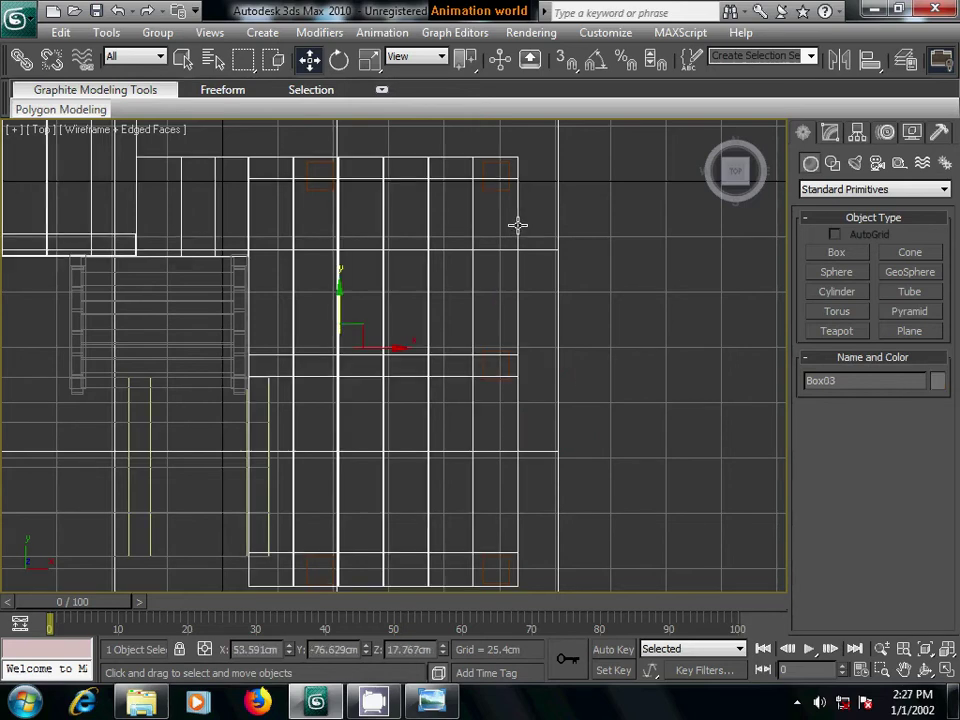
left_click(830, 133)
key("1")
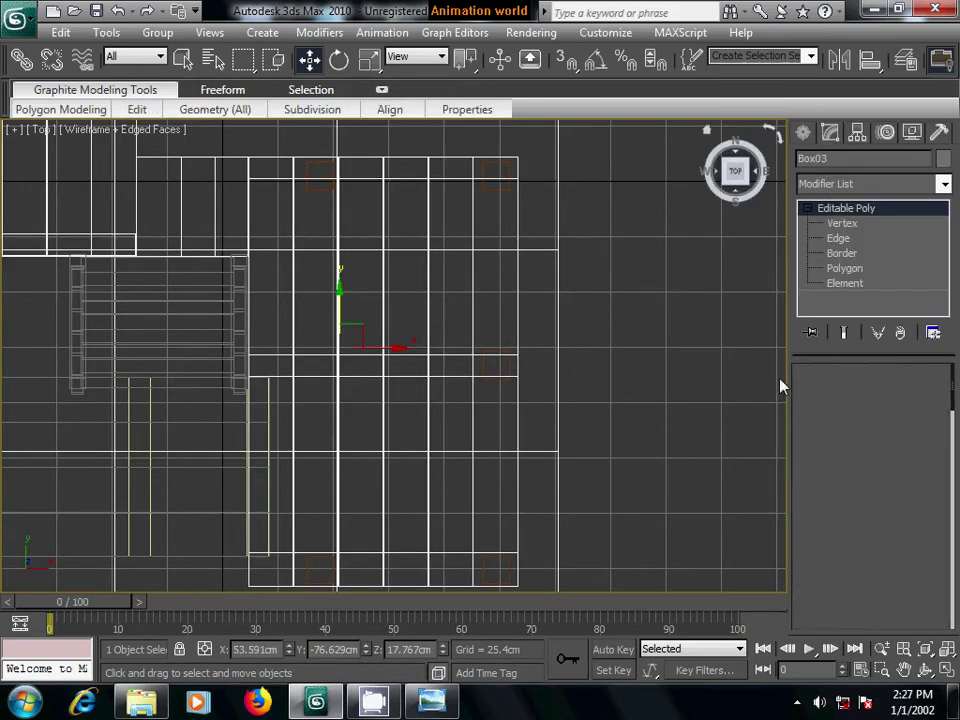
middle_click_drag(557, 283, 675, 328)
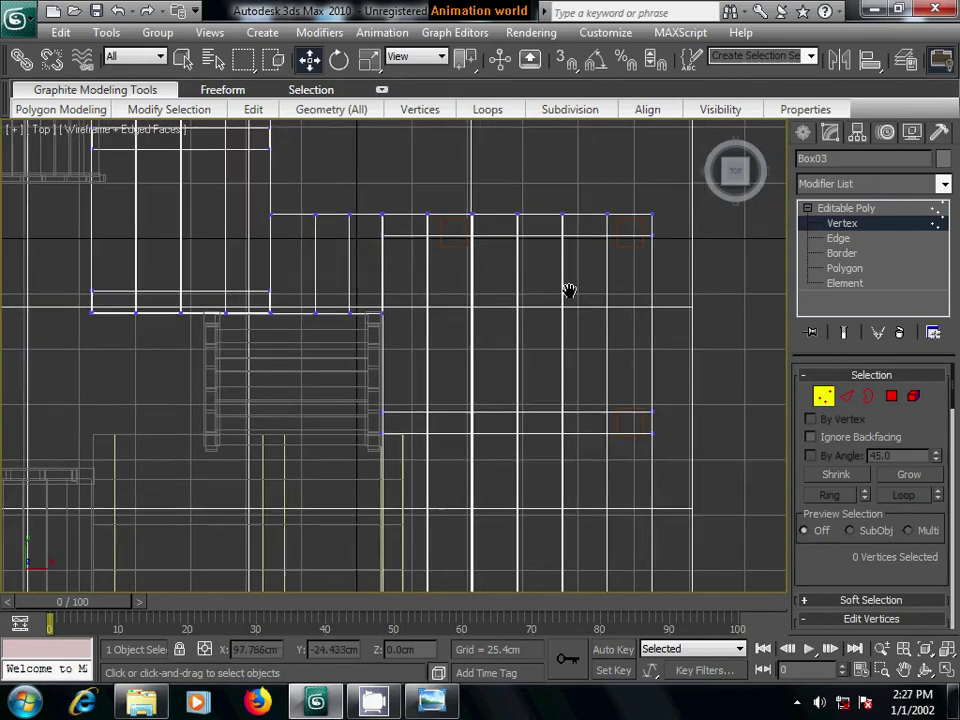
scroll(586, 317, "up", 3)
middle_click_drag(586, 317, 565, 317)
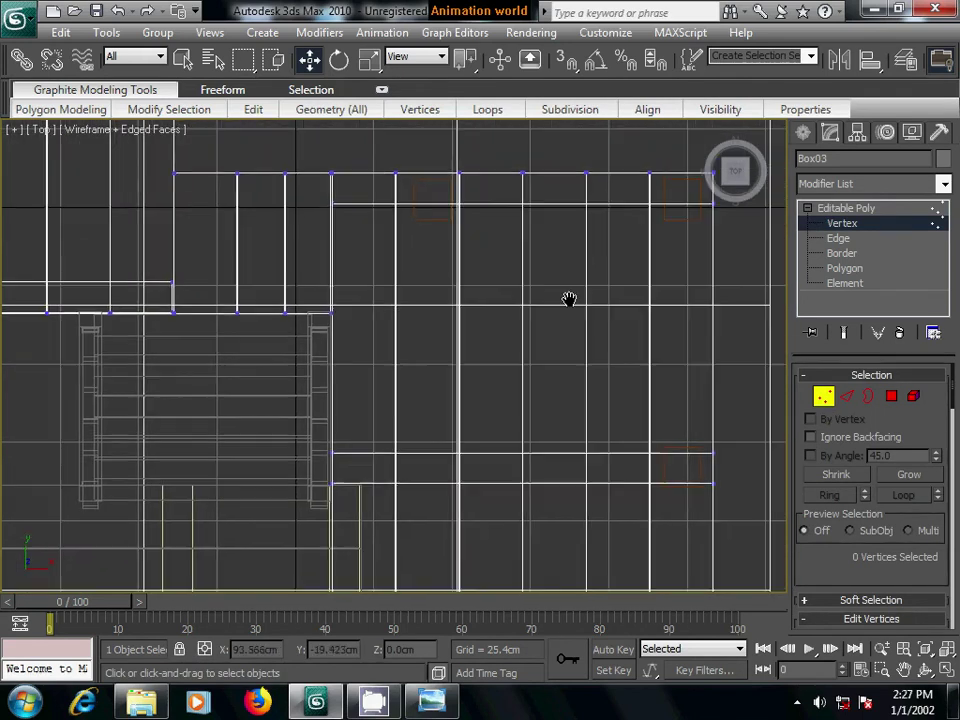
left_click_drag(297, 251, 697, 335)
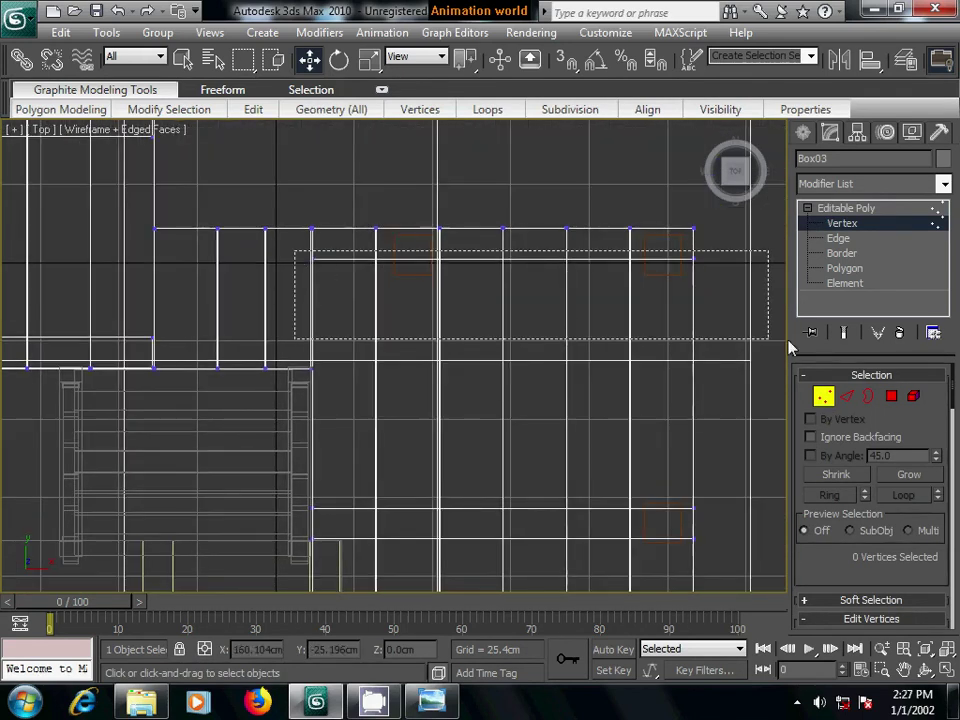
left_click_drag(503, 200, 503, 218)
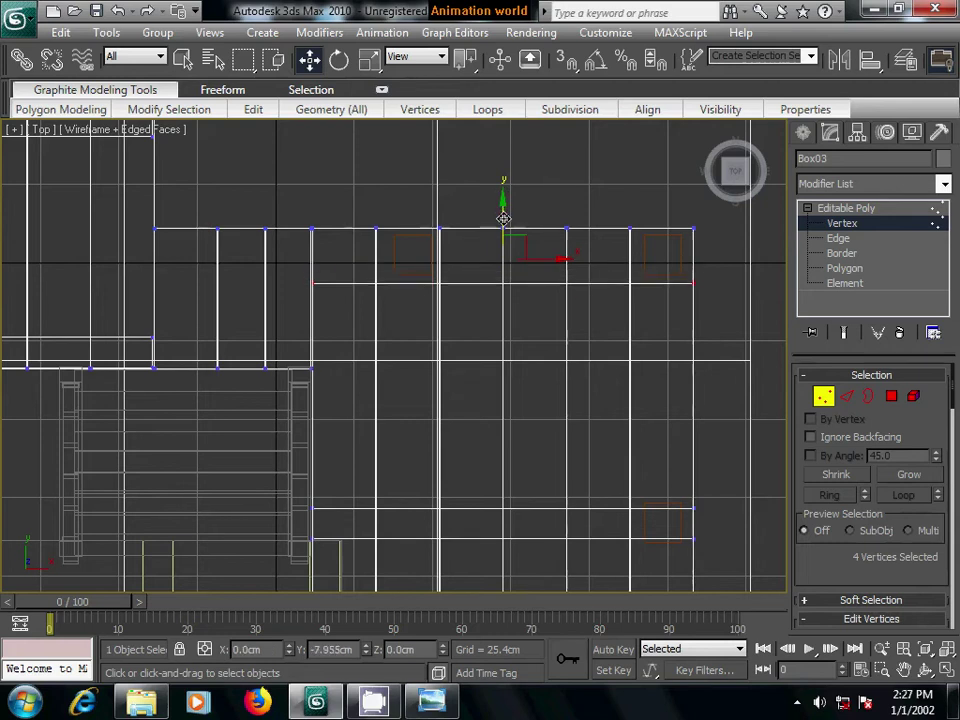
- Adjust the vertex row along Y to about −91.9 cm, undoing an overshoot
middle_click_drag(566, 386, 557, 208)
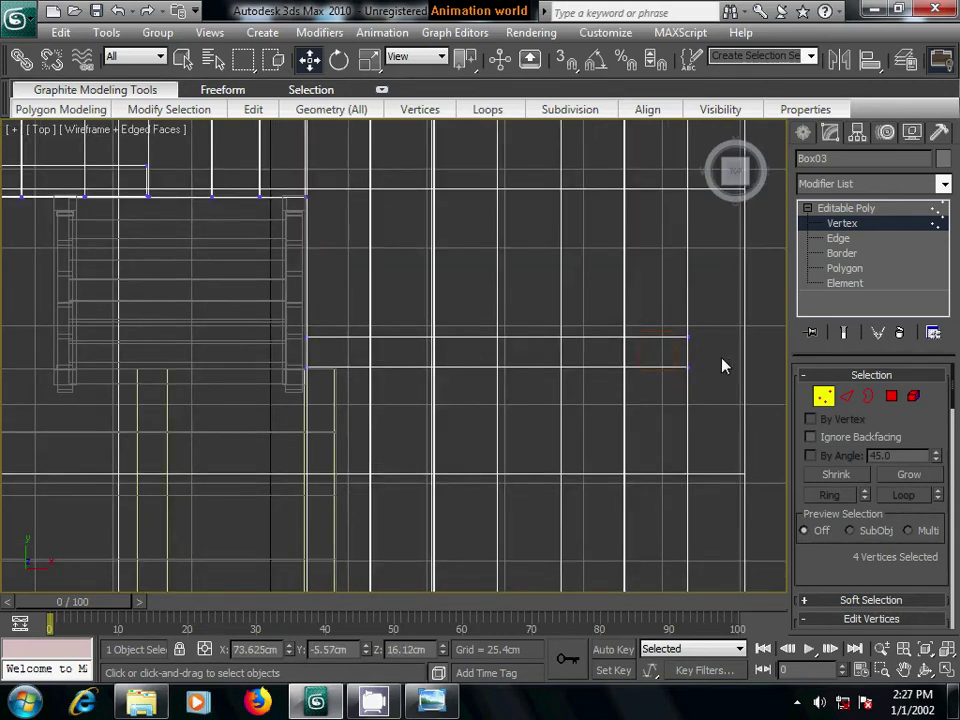
left_click_drag(499, 289, 498, 268)
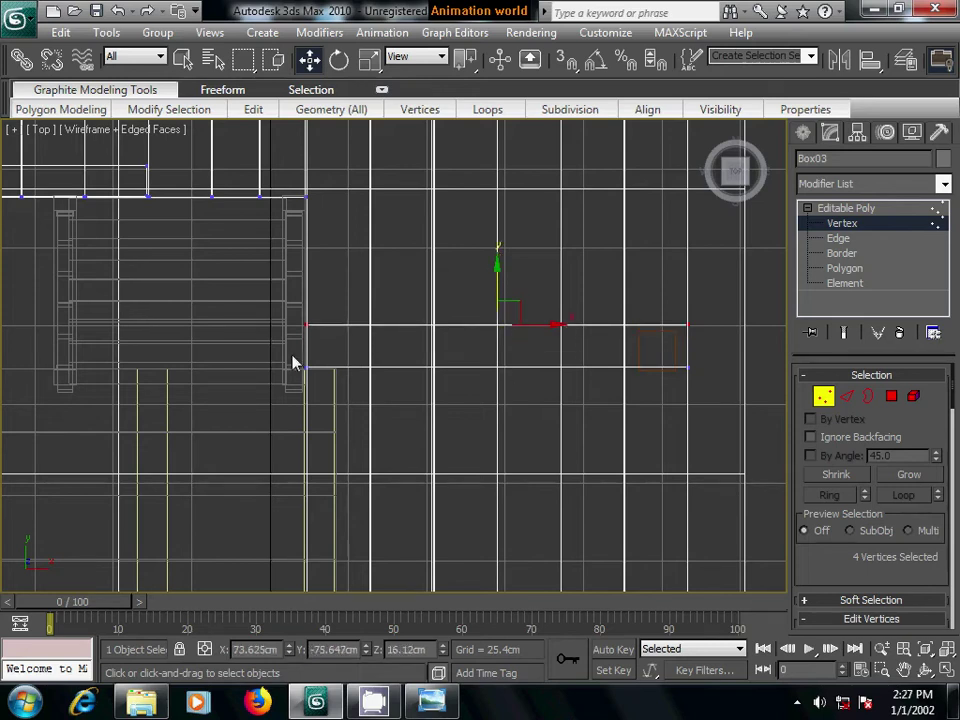
key("ctrl+z")
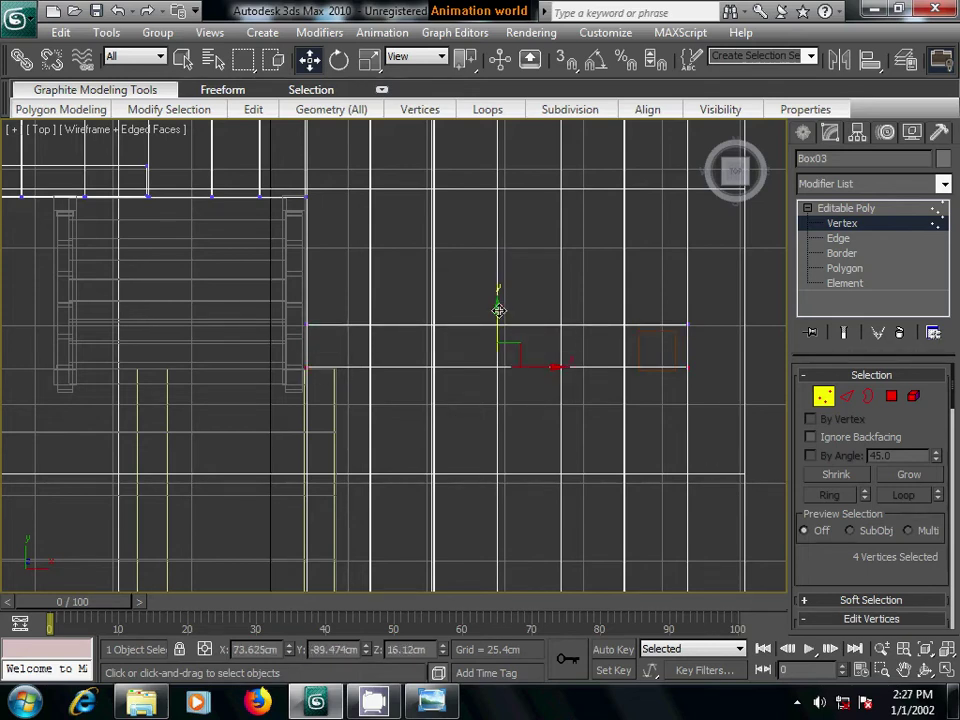
left_click_drag(498, 310, 498, 320)
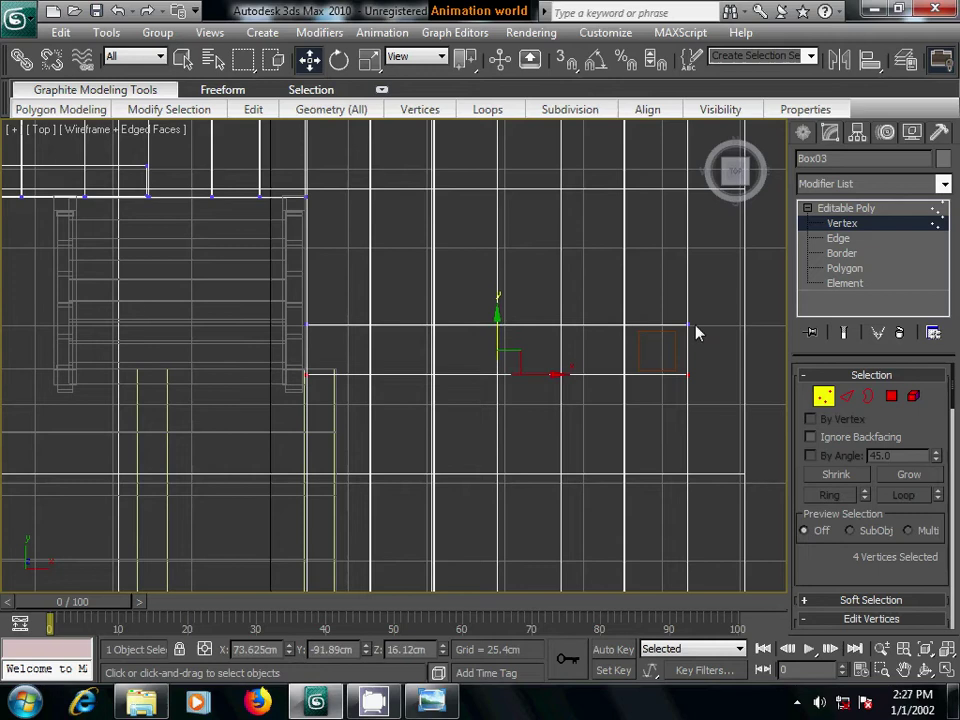
- Exit vertex editing and copy a square post near the stairs to the left
left_click(726, 314)
left_click(808, 131)
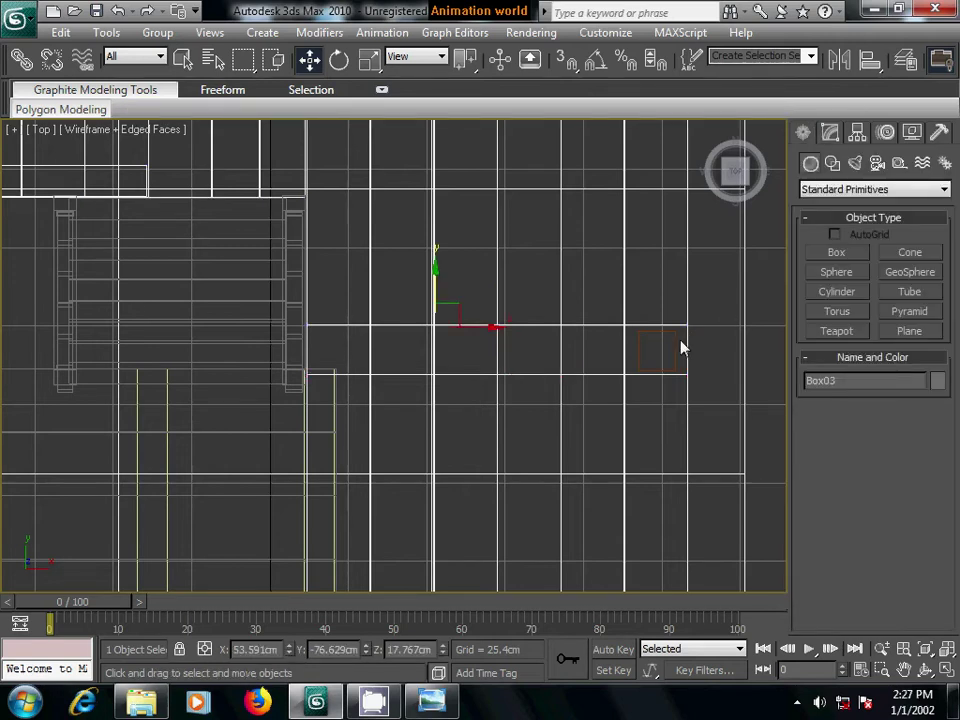
mouse_move(615, 231)
middle_mouse_down()
mouse_move(609, 474)
mouse_move(626, 375)
middle_mouse_up()
scroll(626, 375, "down", 3)
scroll(448, 450, "down", 2)
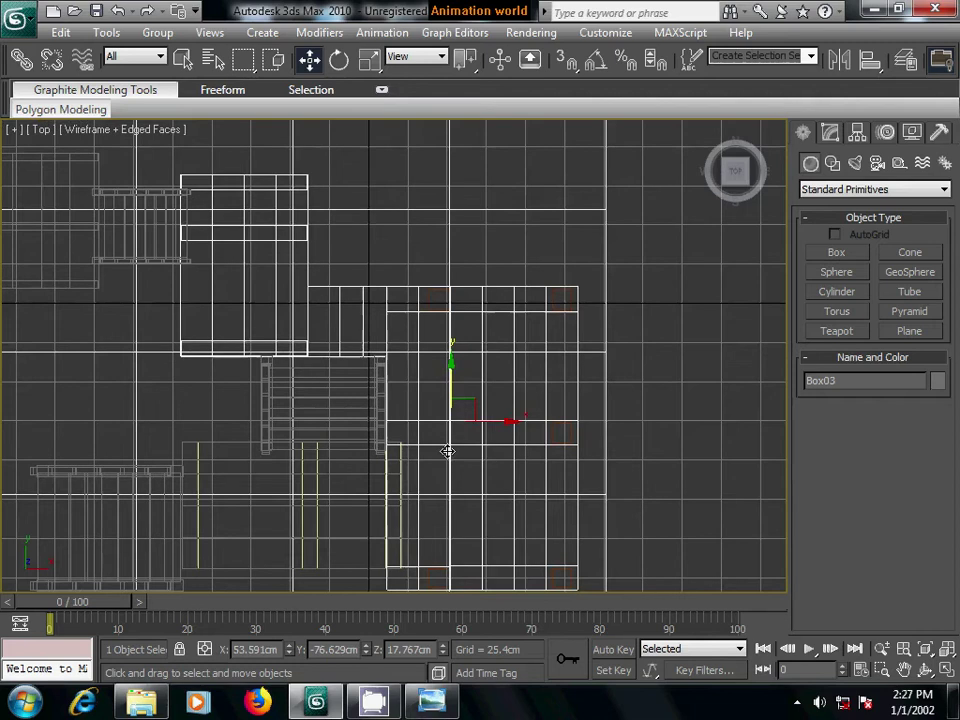
middle_click_drag(448, 450, 589, 351)
mouse_move(590, 468)
middle_mouse_down()
mouse_move(612, 398)
mouse_move(649, 437)
mouse_move(568, 422)
middle_mouse_up()
left_click(593, 392)
scroll(649, 437, "up", 2)
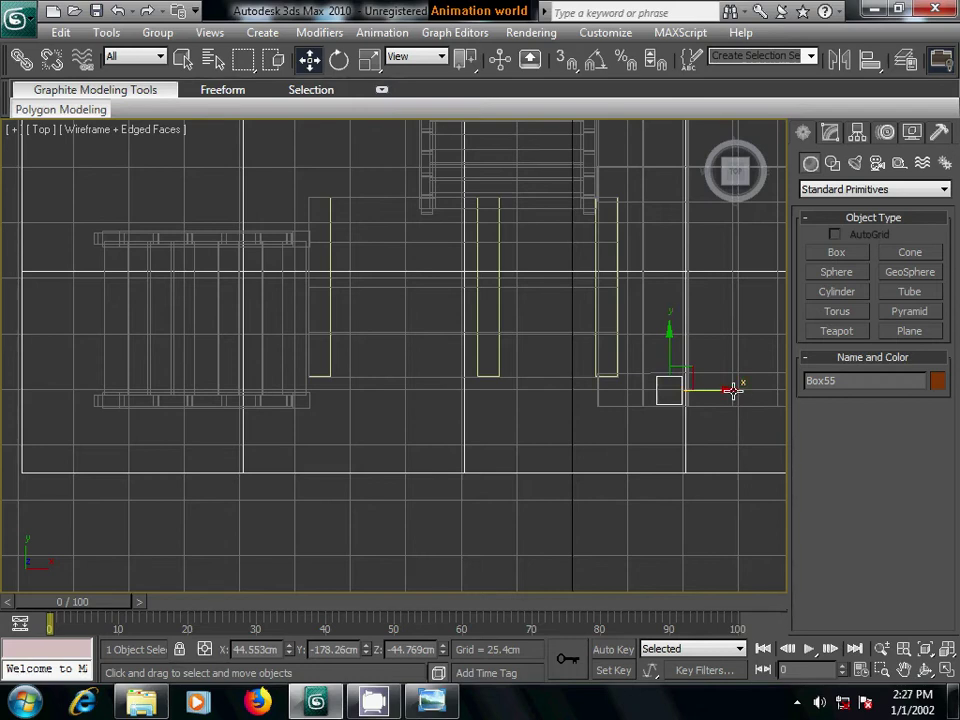
left_click_drag(734, 391, 388, 394, "shift")
left_click(479, 430)
- Copy the small post box to the post's far end and select Box59
left_click(487, 437)
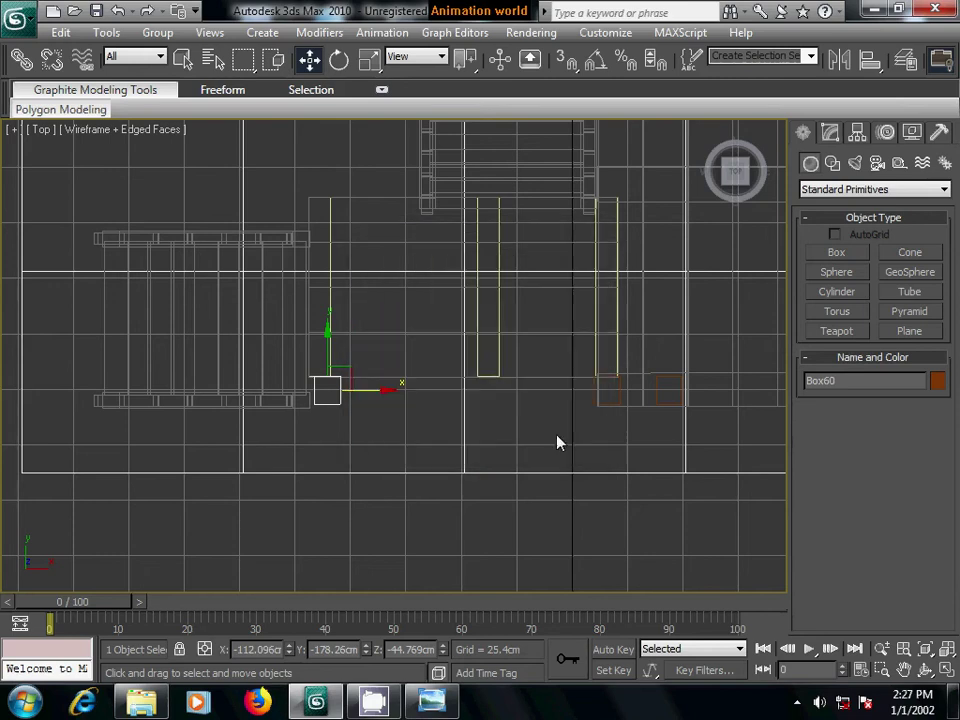
middle_click_drag(495, 424, 585, 465)
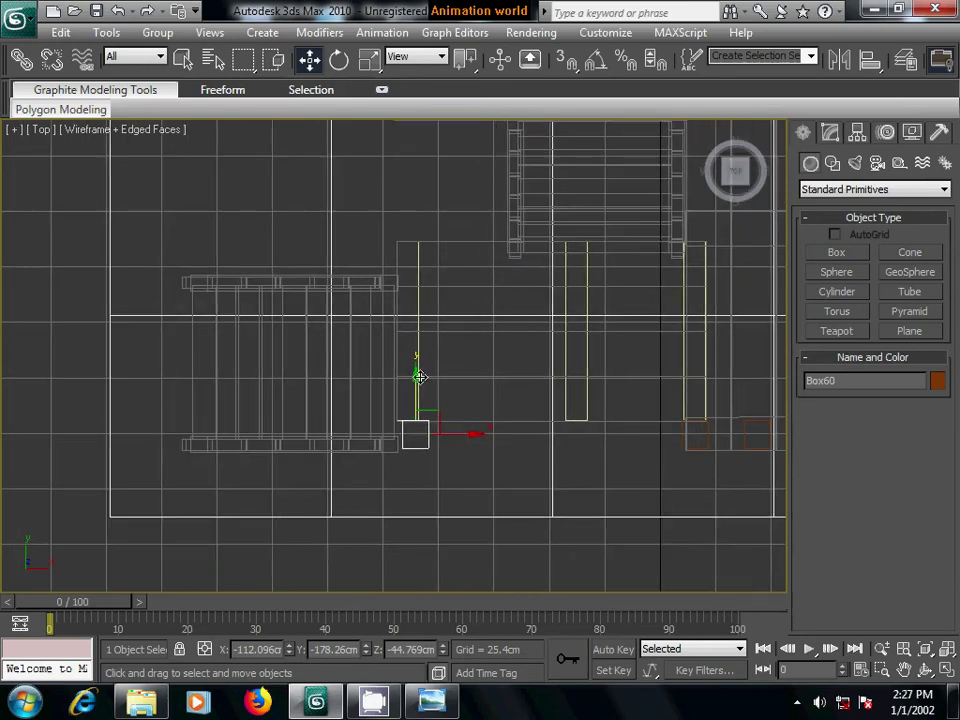
left_click_drag(417, 376, 433, 203)
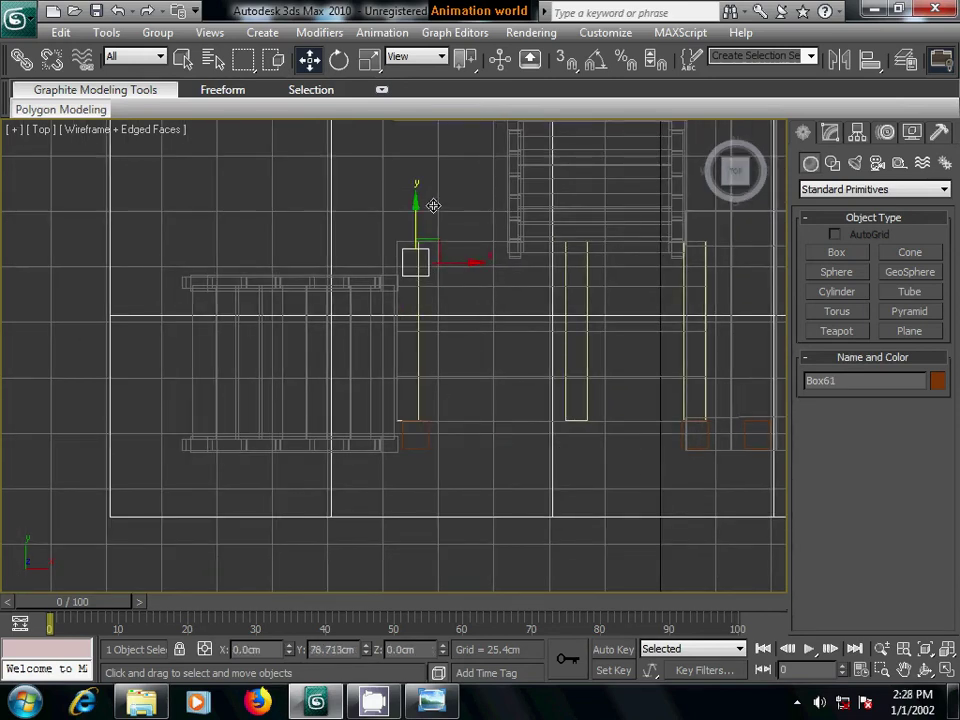
left_click(484, 432)
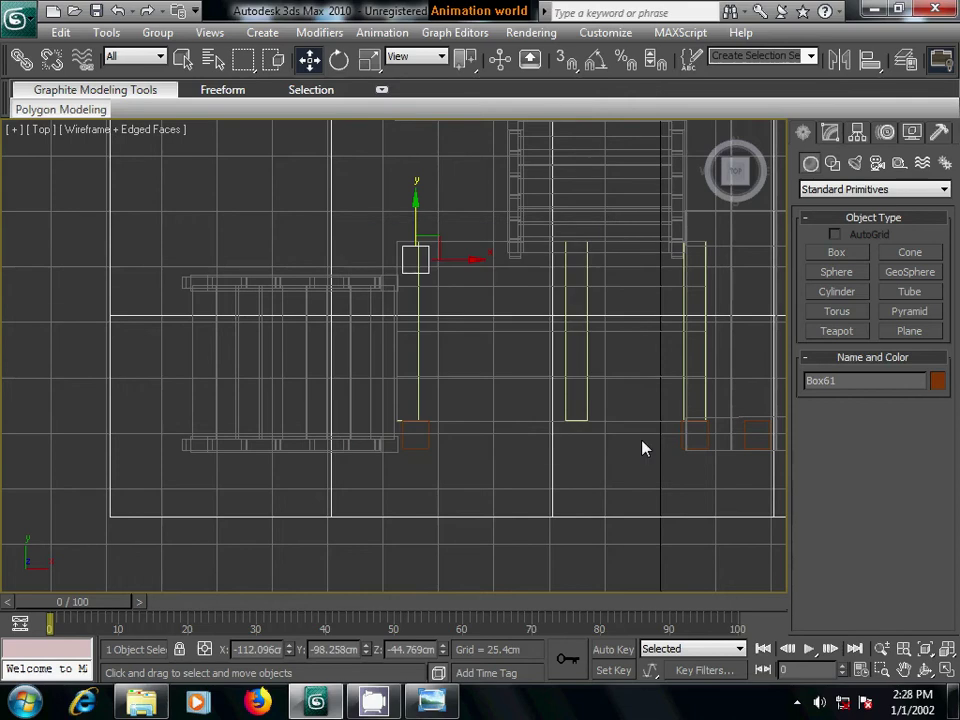
middle_click_drag(643, 446, 481, 444)
left_click(547, 446)
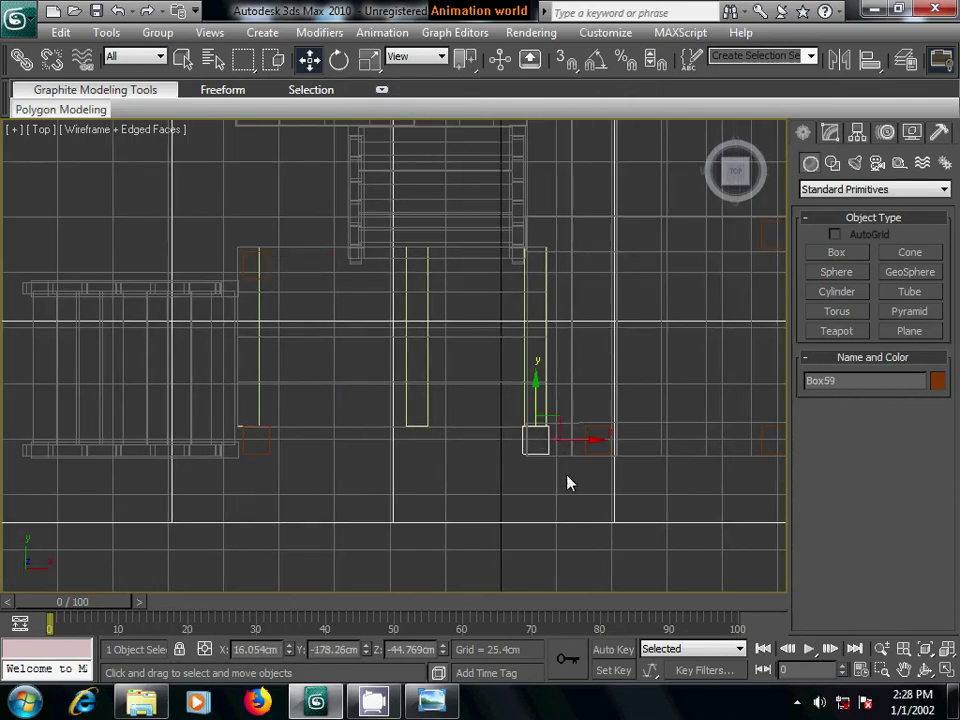
- Attach the small left-end box to Box59, then end Attach with W
left_click(857, 132)
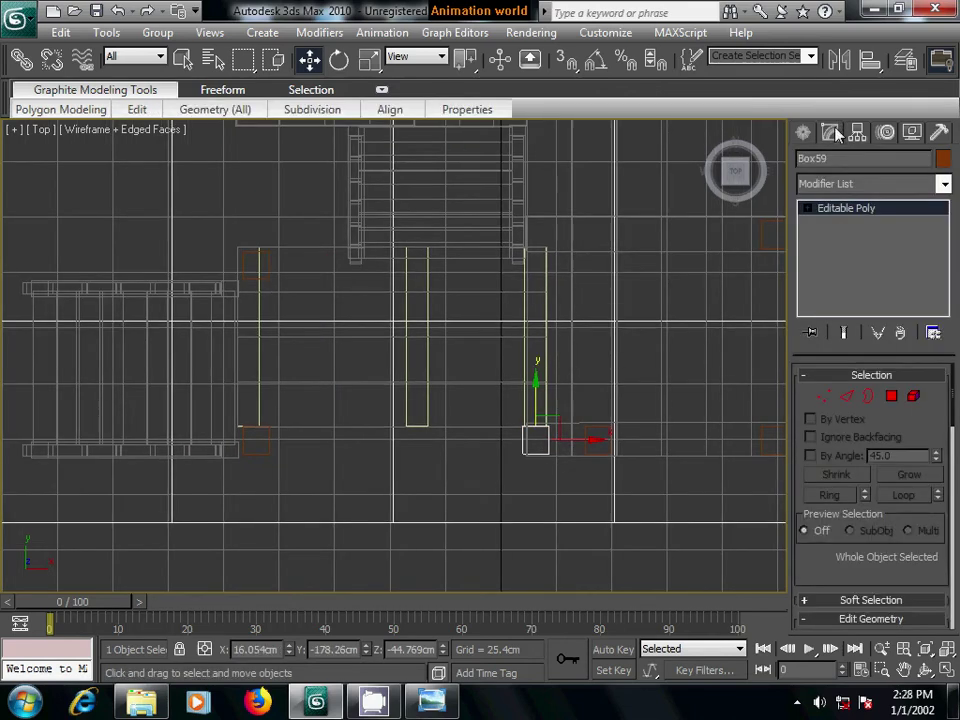
scroll(845, 558, "down", 3)
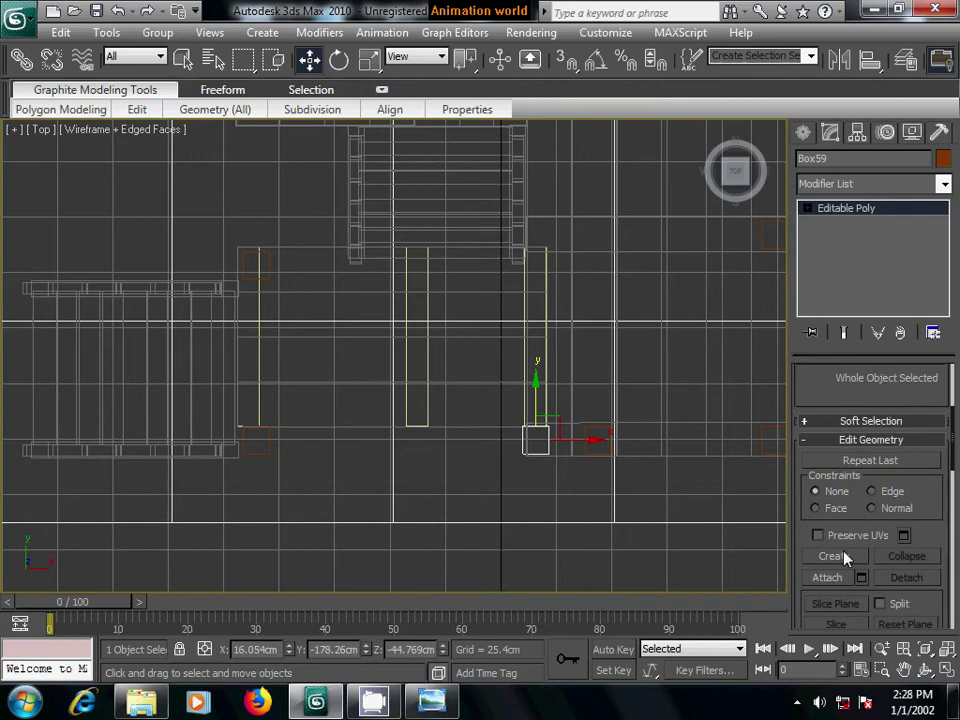
left_click(827, 578)
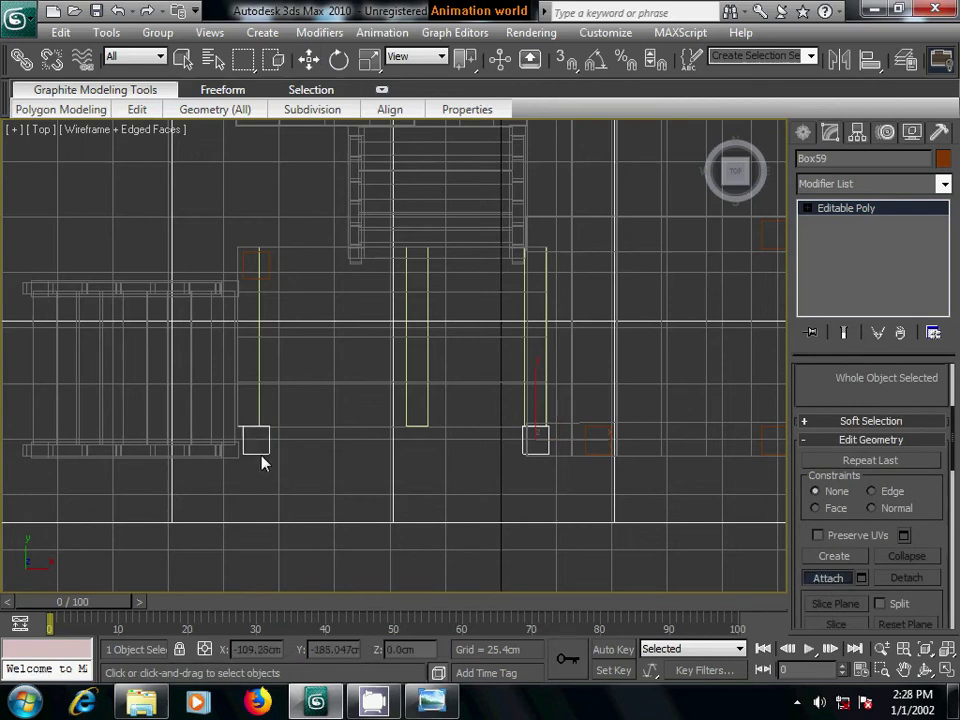
left_click(268, 262)
middle_click_drag(572, 439, 536, 431)
scroll(548, 436, "up", 2)
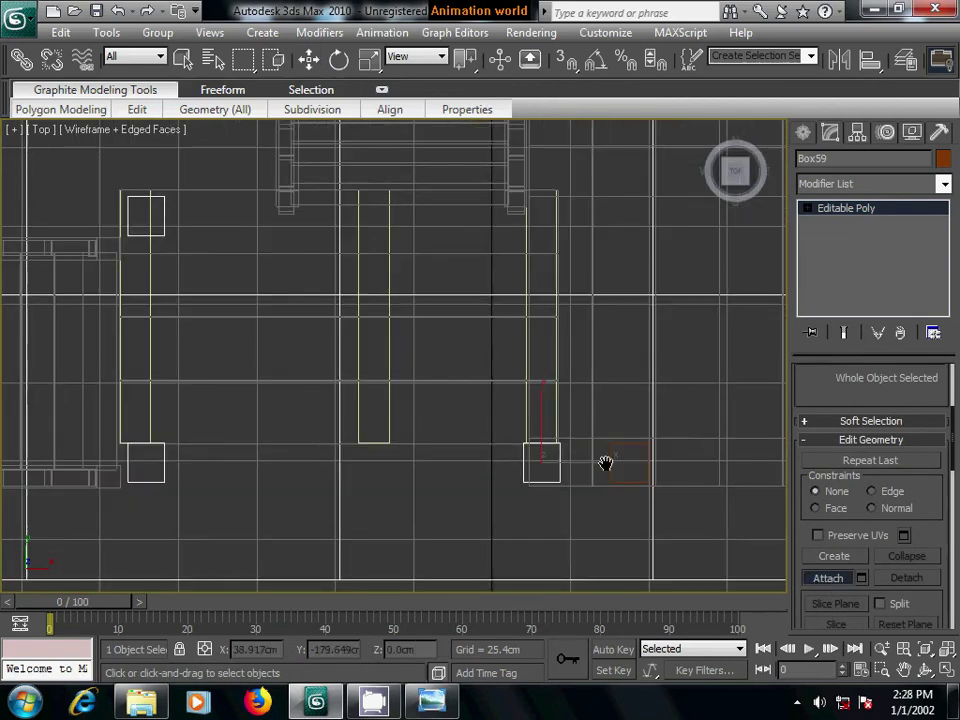
middle_click_drag(605, 465, 588, 437)
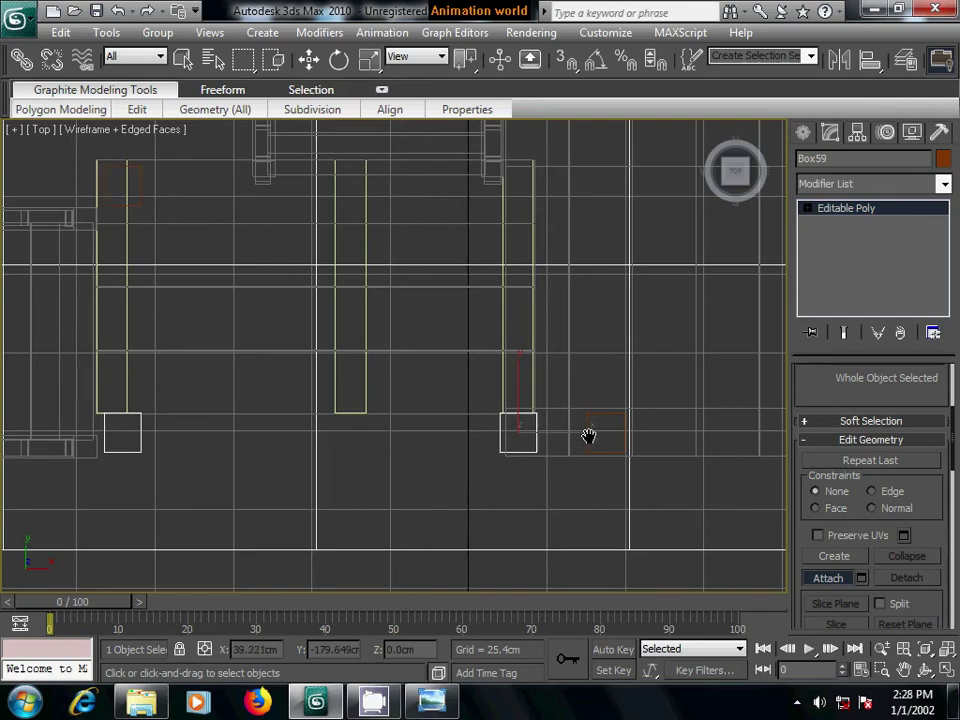
key("w")
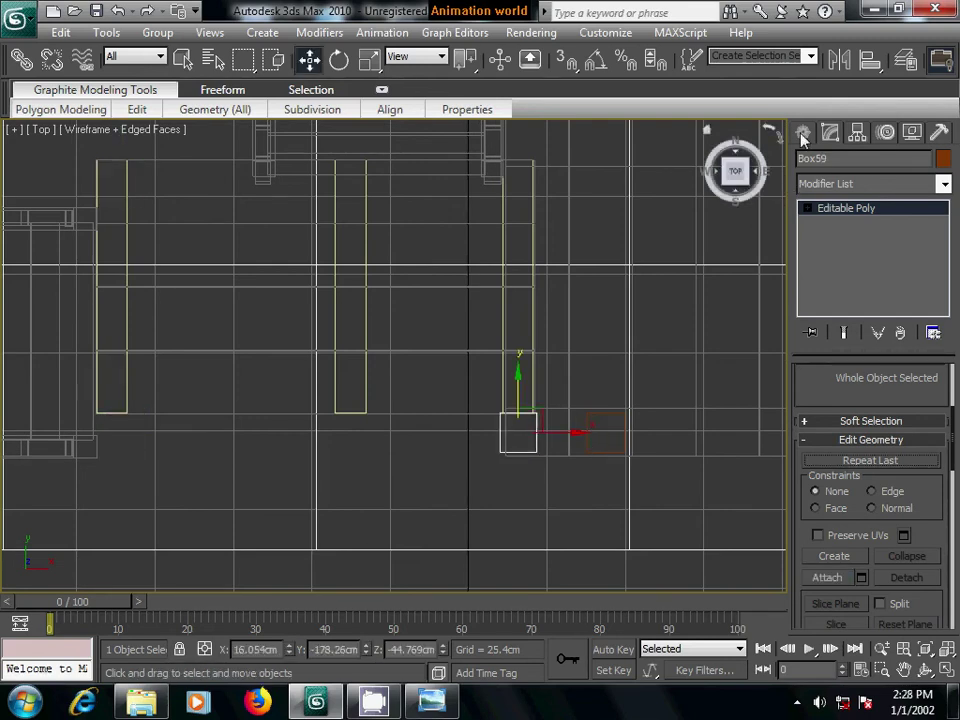
left_click(803, 133)
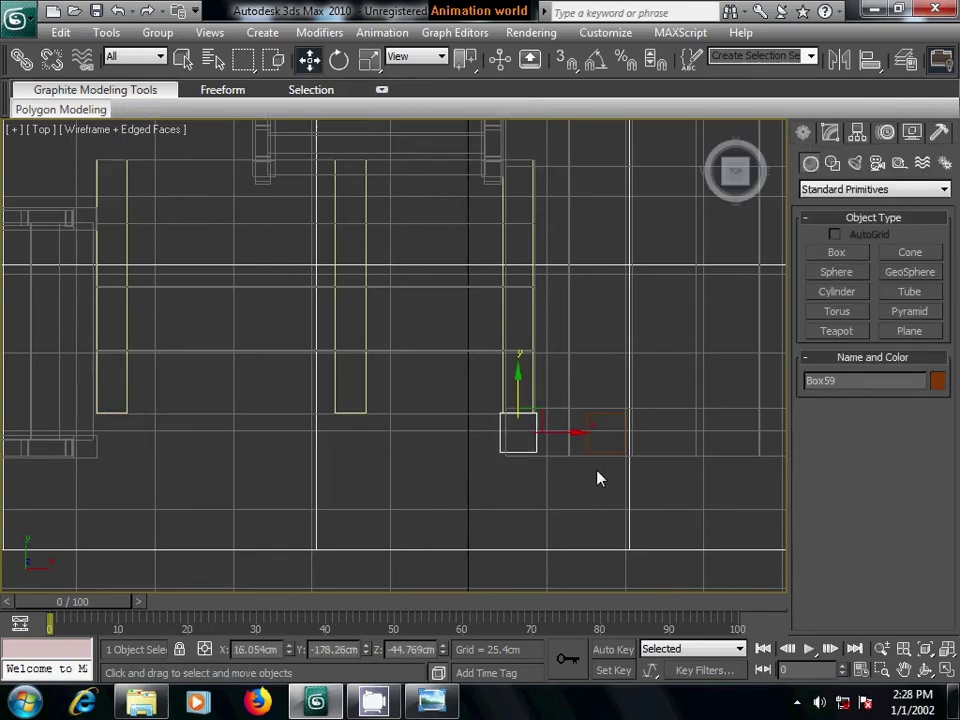
- In Front view, lower Box59's top vertices to about Z −21.6 cm, level with the landing blocks
key("f")
scroll(511, 487, "down", 2)
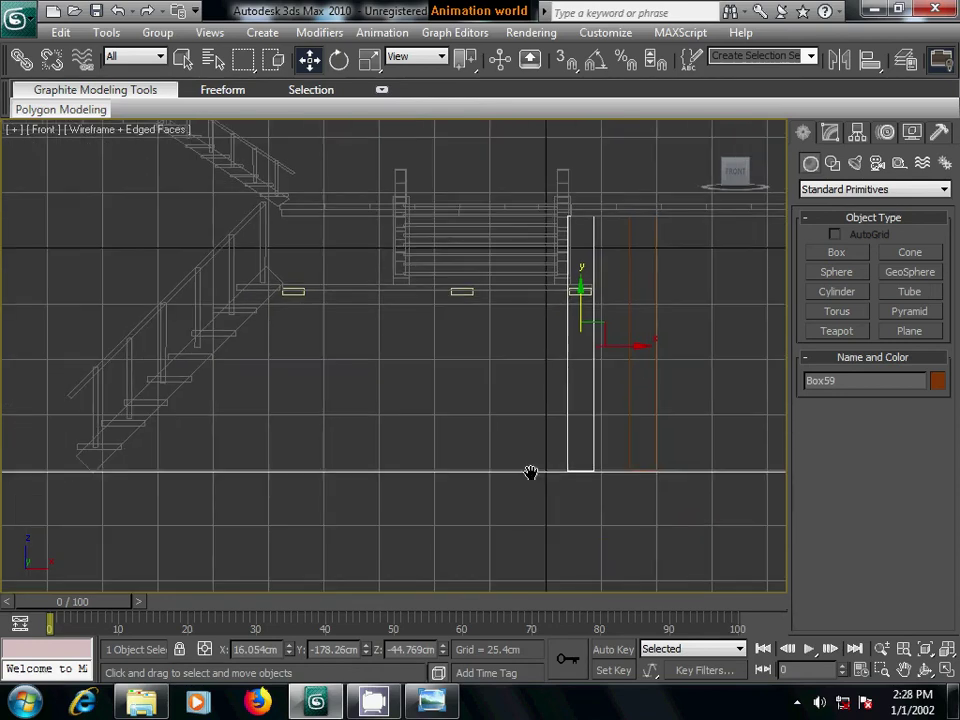
scroll(531, 471, "down", 2)
scroll(531, 480, "down", 2)
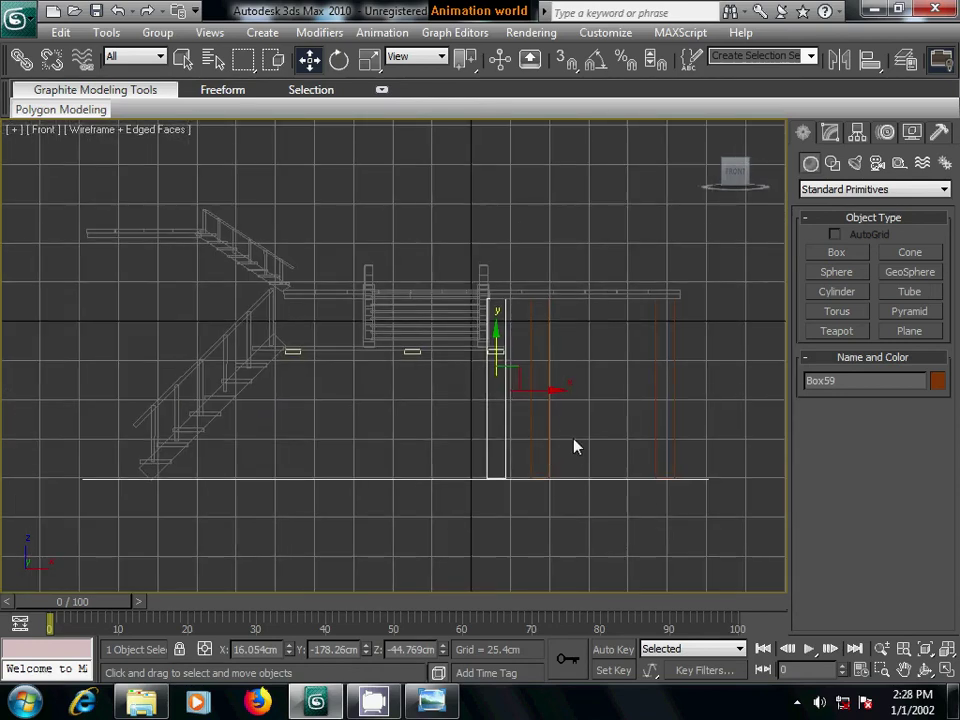
left_click(830, 133)
left_click(807, 208)
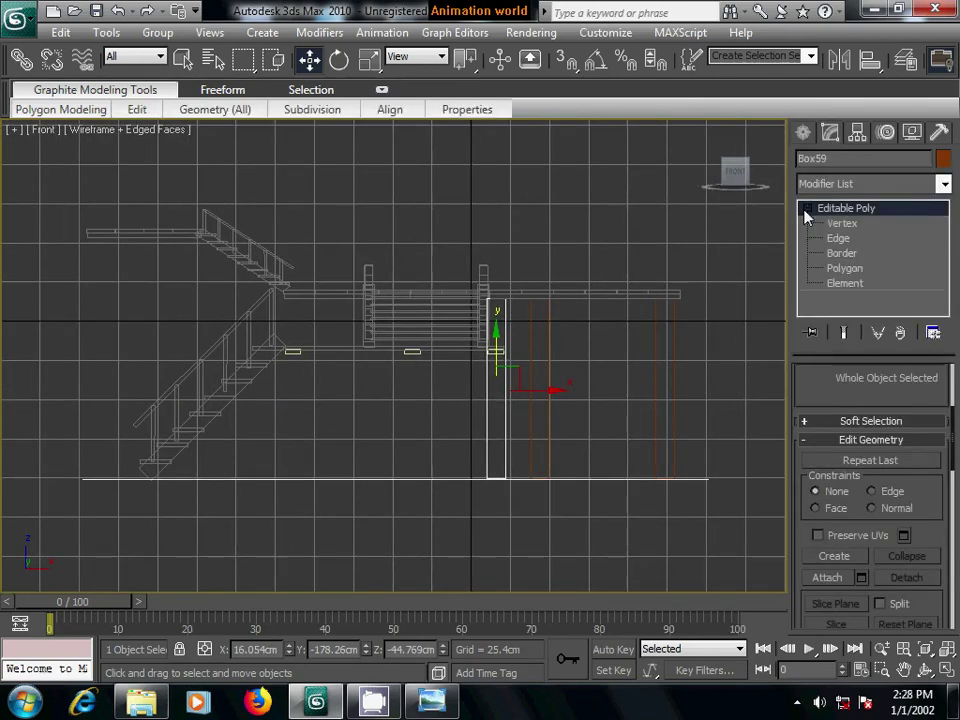
left_click(840, 224)
left_click_drag(455, 270, 600, 432)
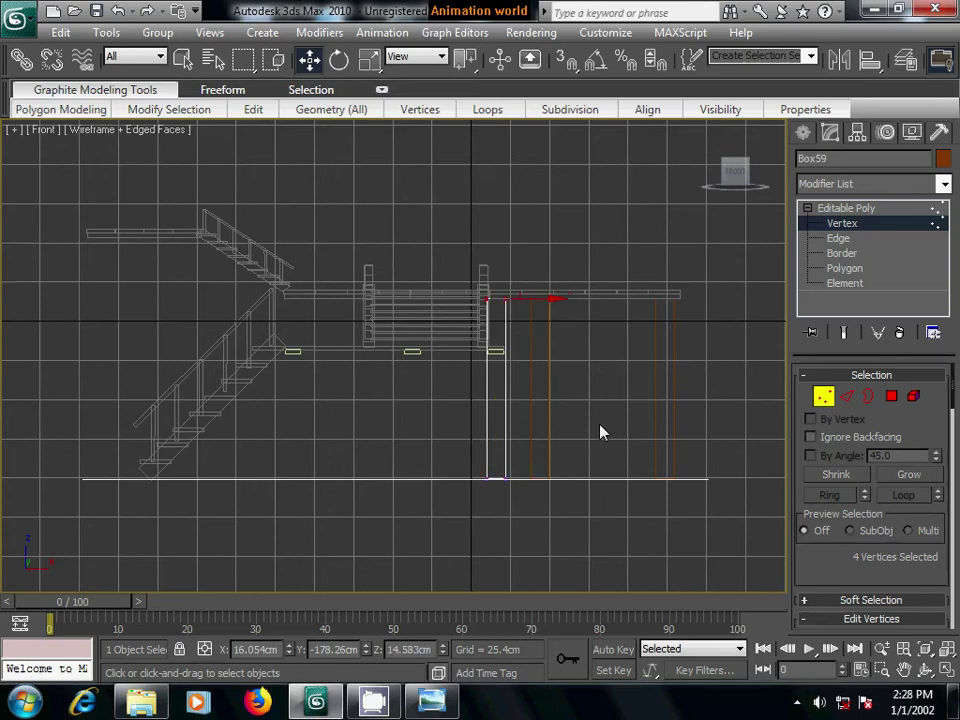
scroll(620, 410, "up", 2)
scroll(640, 340, "up", 2)
left_click_drag(597, 167, 598, 247)
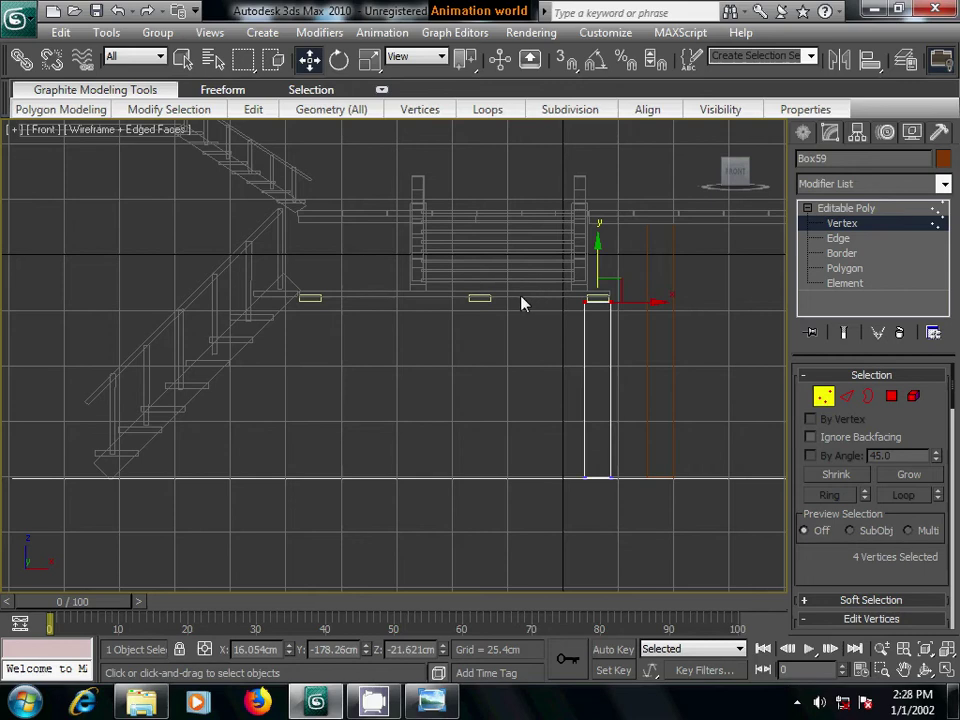
left_click(337, 298)
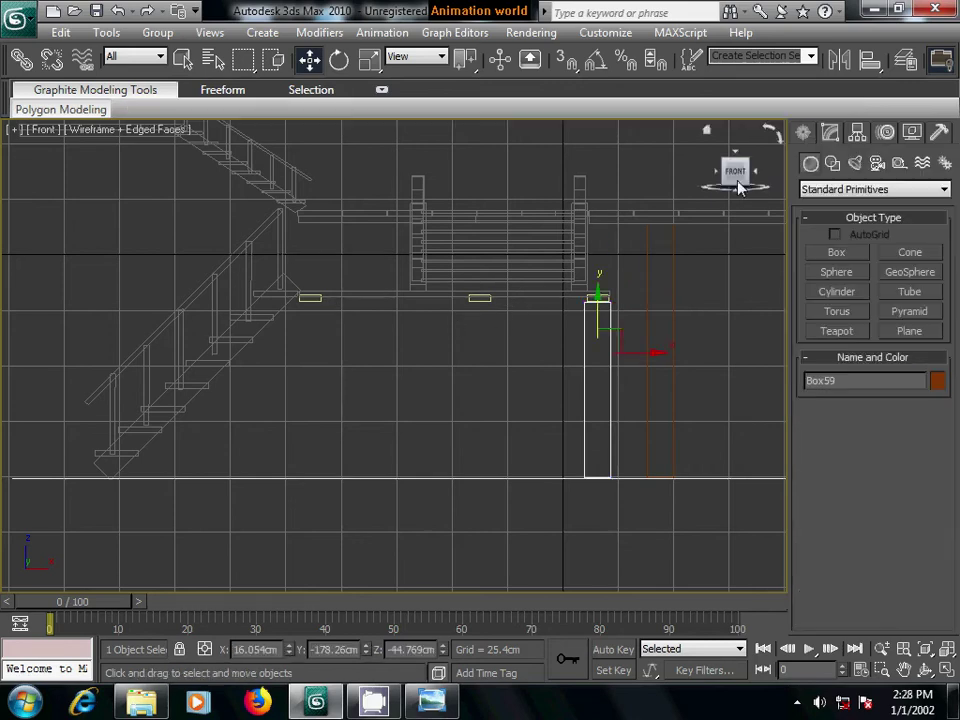
- Attach the small blocks under the landing beam to Box18 with Edit Geometry > Attach
left_click(344, 298)
middle_click_drag(368, 311, 465, 374)
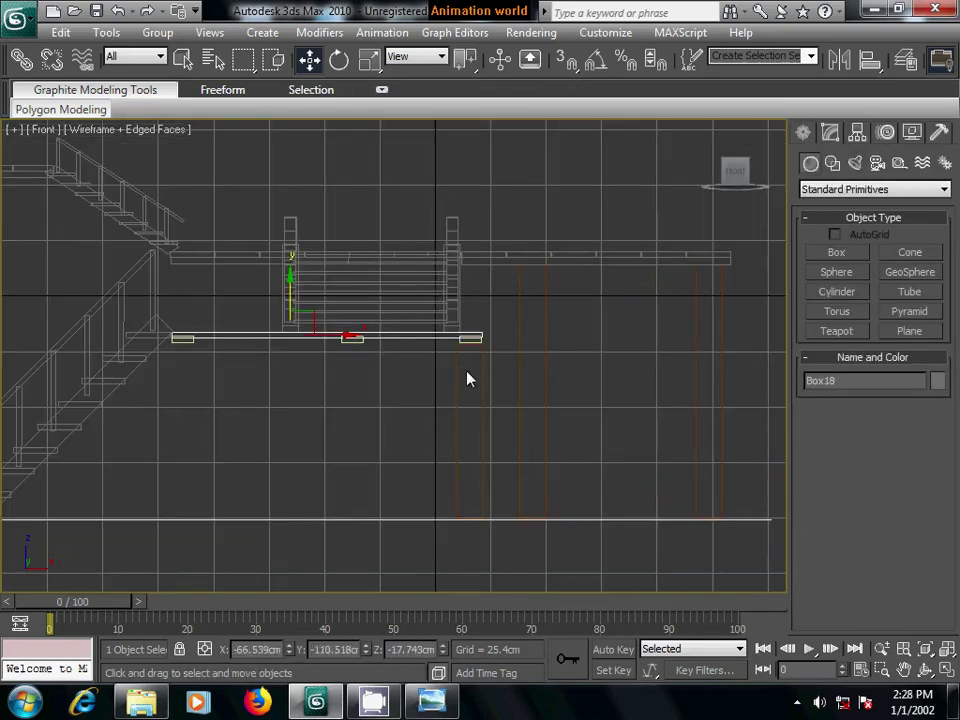
scroll(467, 379, "up", 5)
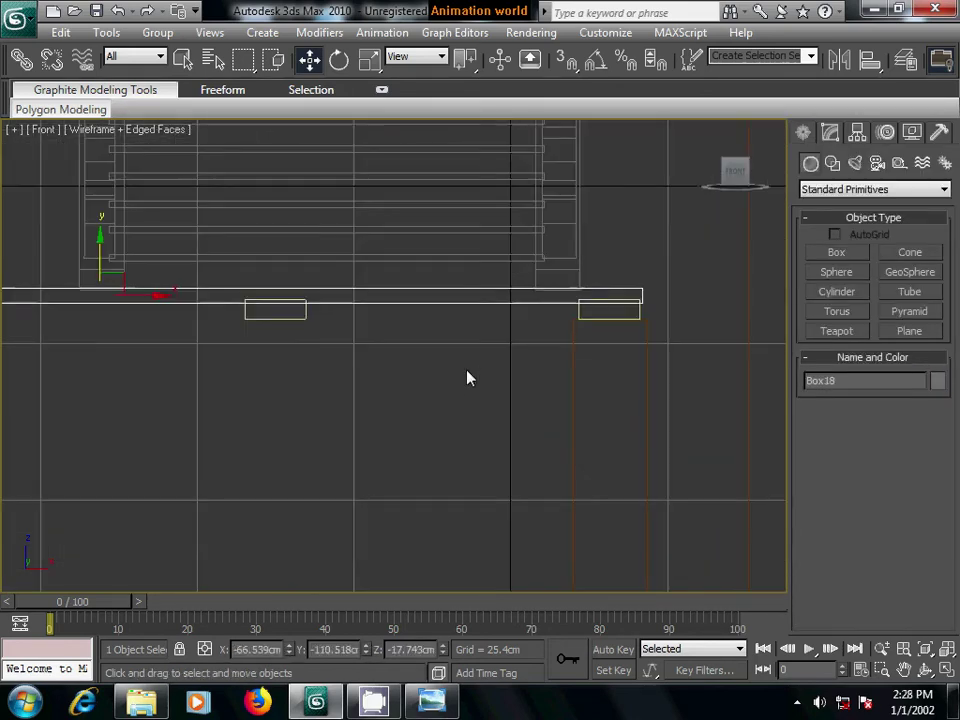
left_click(831, 134)
scroll(821, 553, "down", 3)
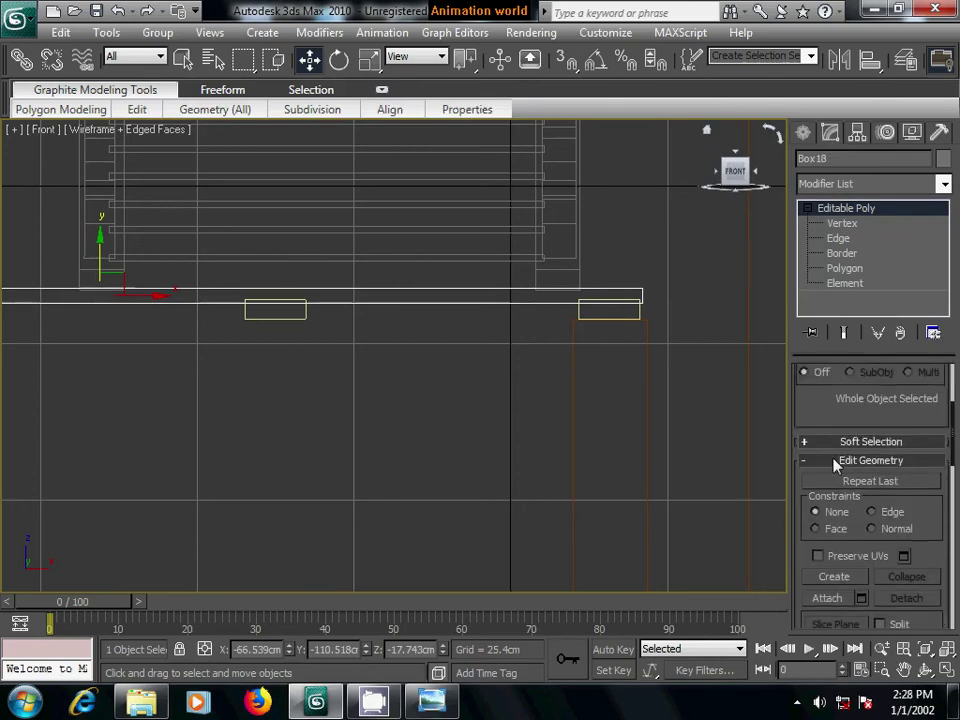
left_click(828, 598)
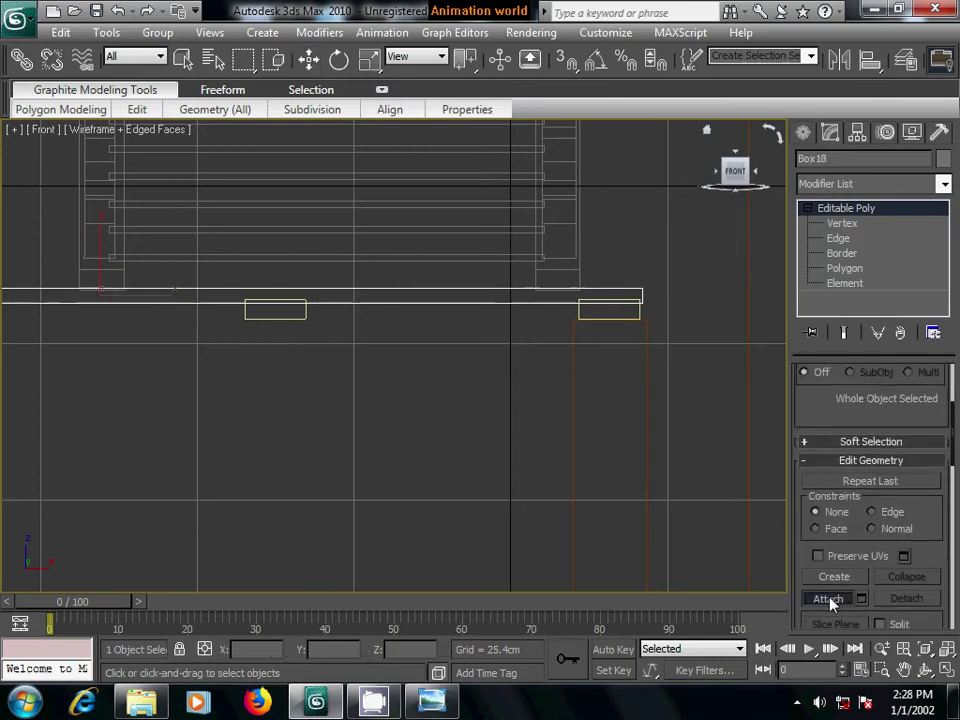
left_click(576, 316)
mouse_move(321, 401)
middle_mouse_down()
mouse_move(605, 415)
mouse_move(360, 414)
middle_mouse_up()
- Pull the right block's left-edge vertices further left to widen it
left_click(842, 223)
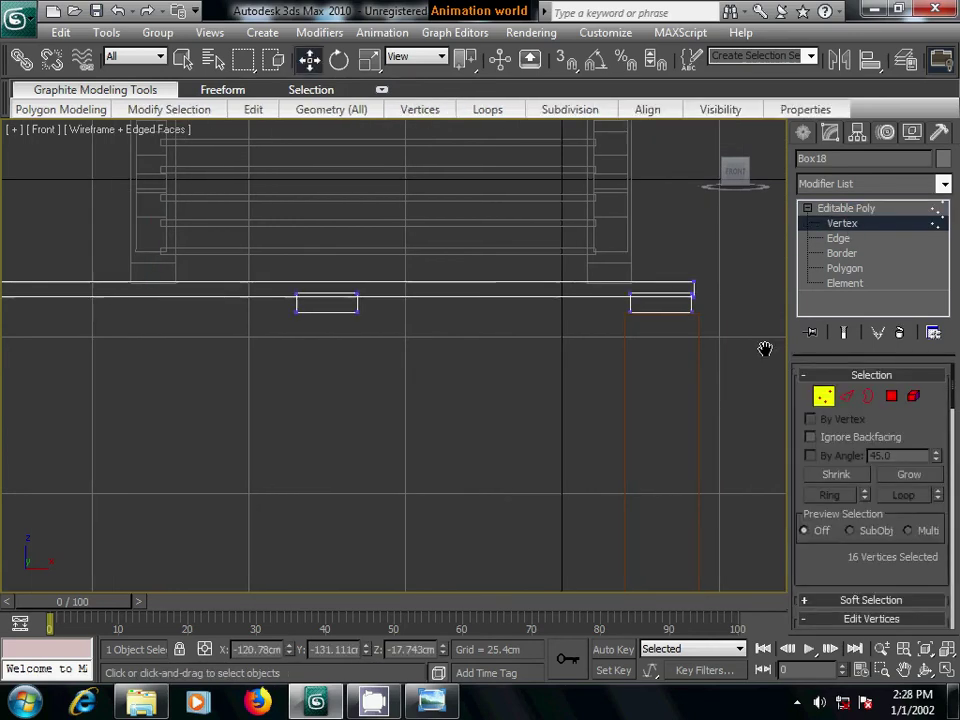
mouse_move(764, 349)
middle_mouse_down()
mouse_move(703, 354)
mouse_move(660, 333)
middle_mouse_up()
scroll(703, 354, "up", 2)
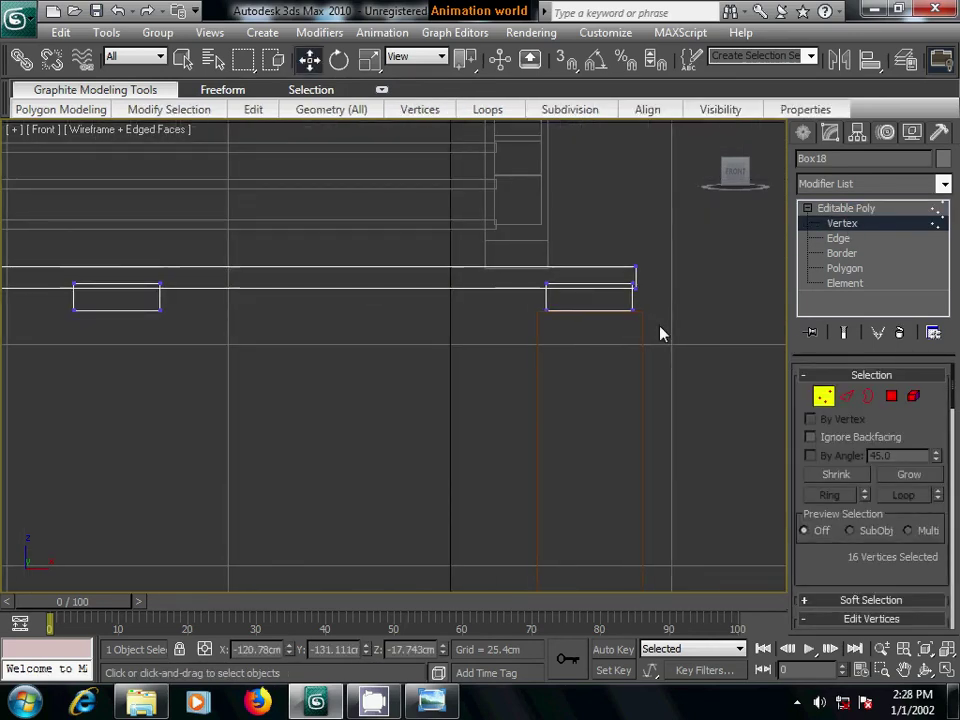
scroll(660, 333, "up", 2)
left_click_drag(590, 238, 628, 316)
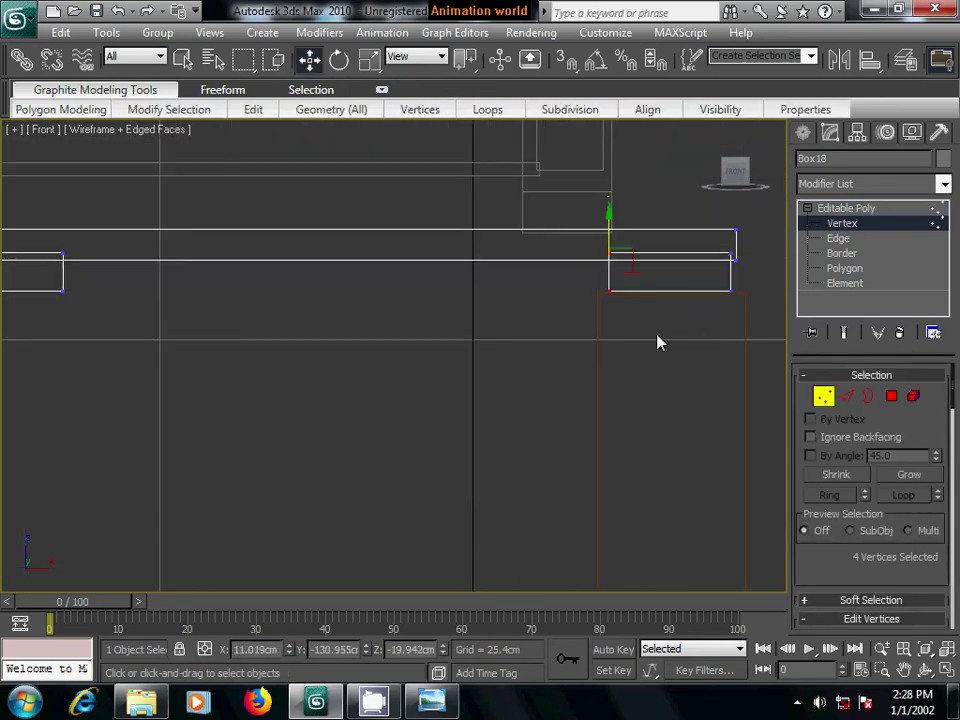
left_click_drag(668, 272, 640, 272)
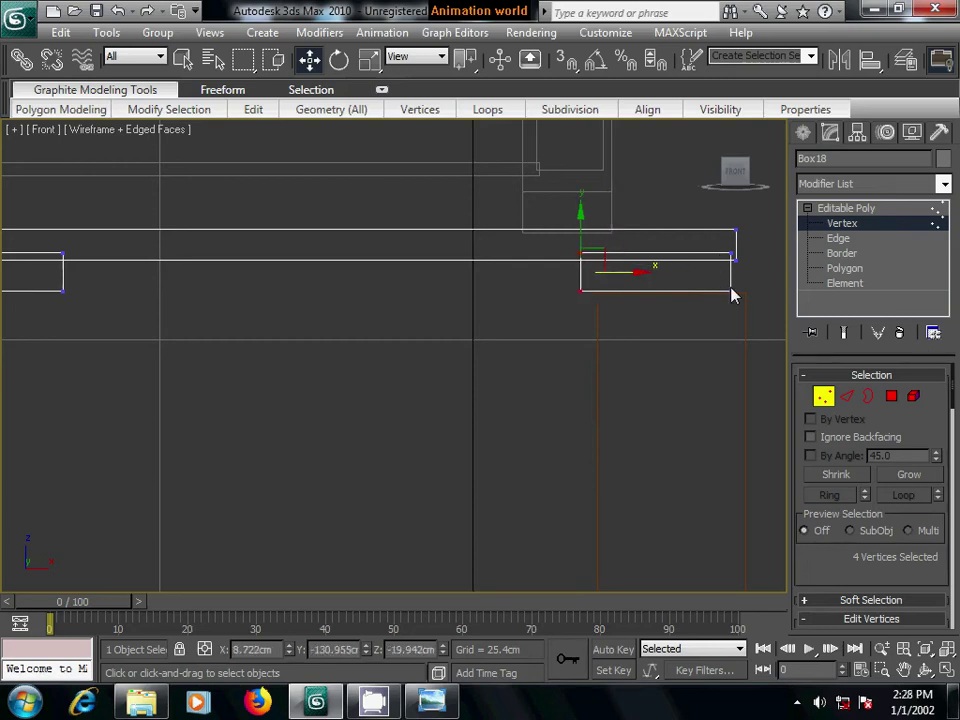
left_click_drag(720, 210, 767, 289)
mouse_move(767, 289)
middle_mouse_down()
mouse_move(677, 311)
mouse_move(704, 297)
middle_mouse_up()
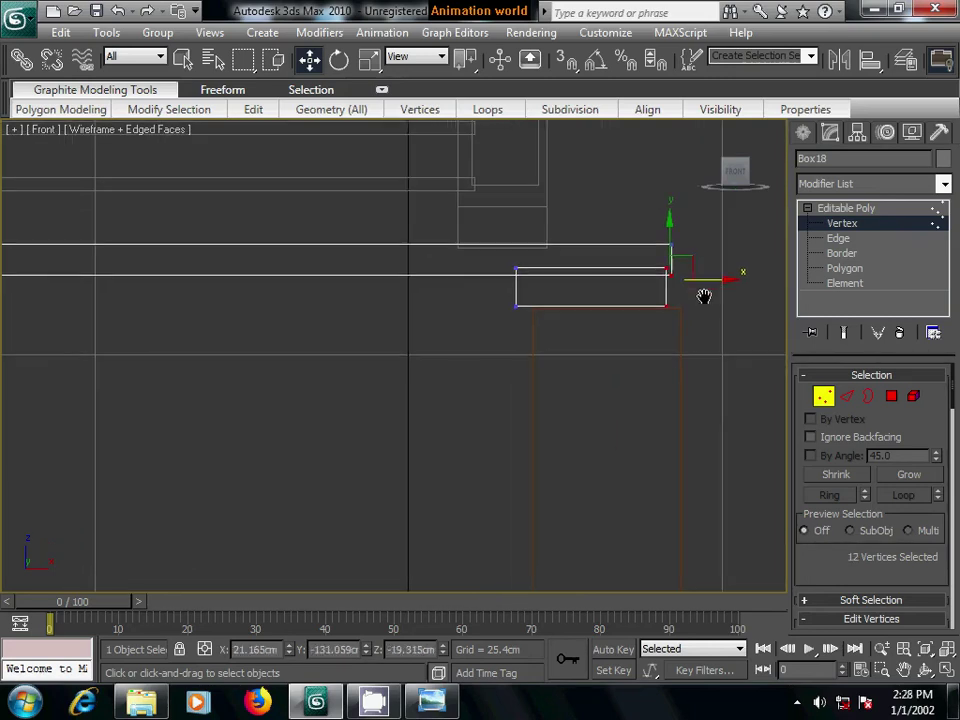
left_click(803, 133)
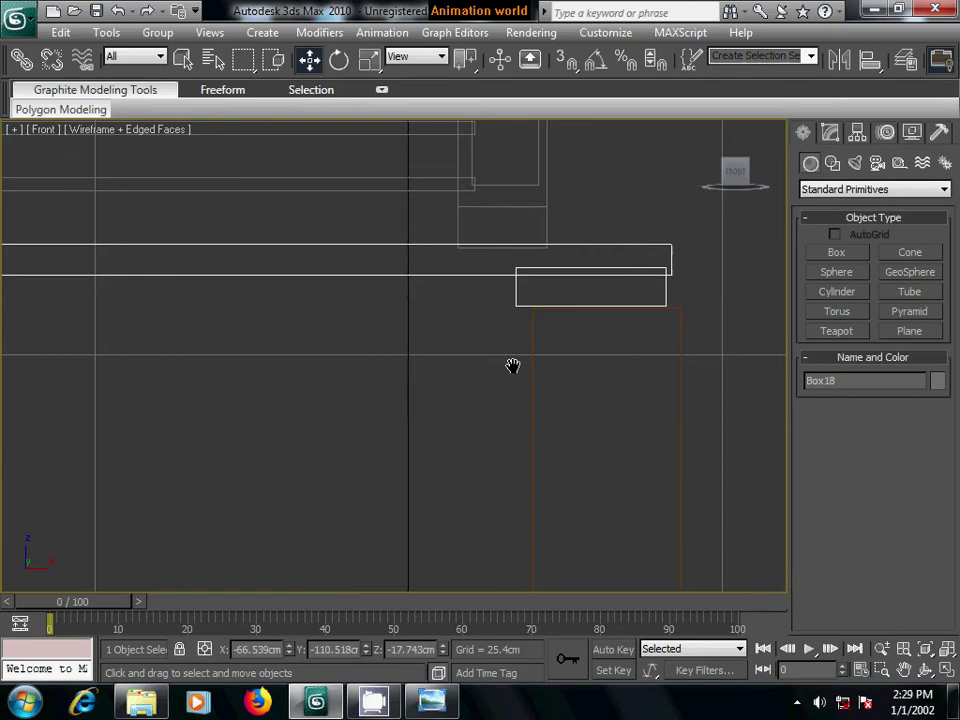
- Select Box18's top horizontal edge at Edge level, cancelling the accidental move
scroll(579, 356, "down", 2)
scroll(580, 355, "down", 2)
middle_click_drag(519, 366, 538, 363)
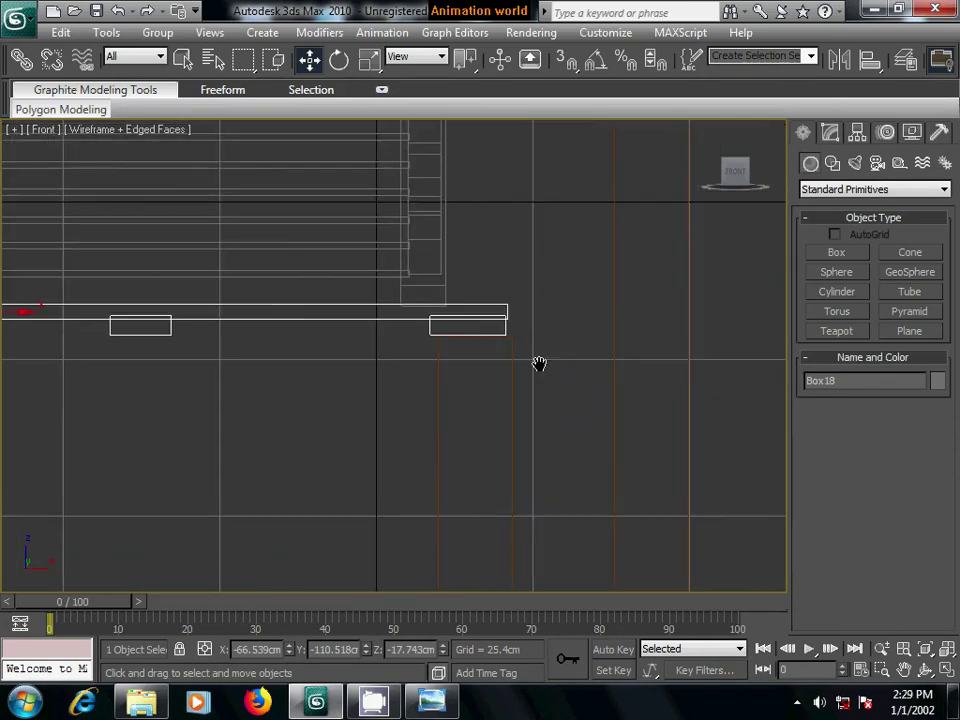
scroll(539, 363, "up", 2)
scroll(540, 366, "up", 2)
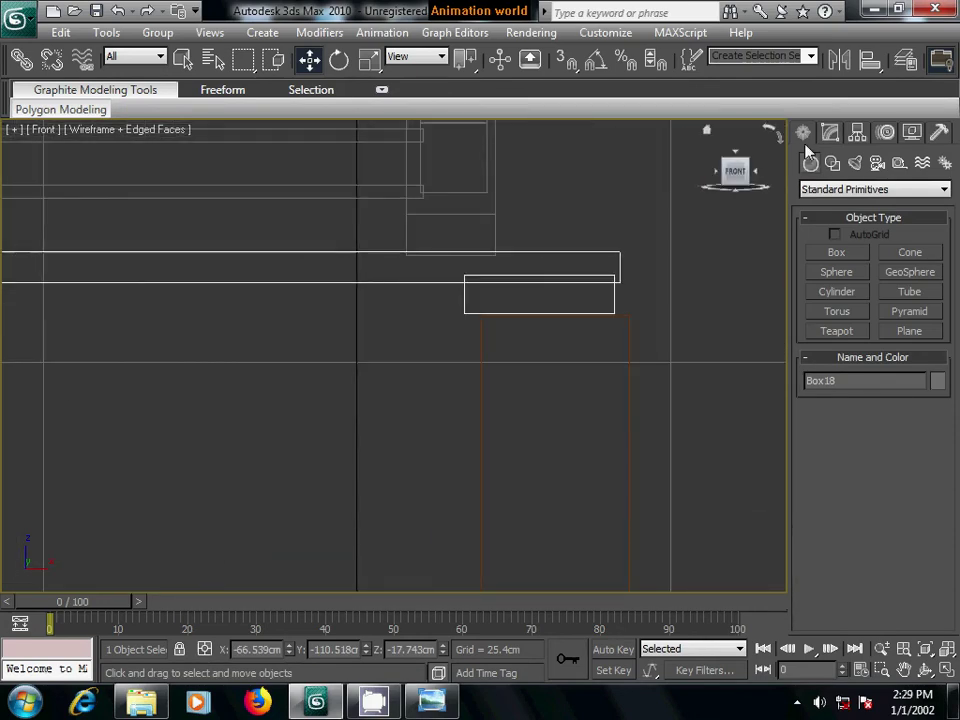
left_click(830, 133)
left_click(846, 396)
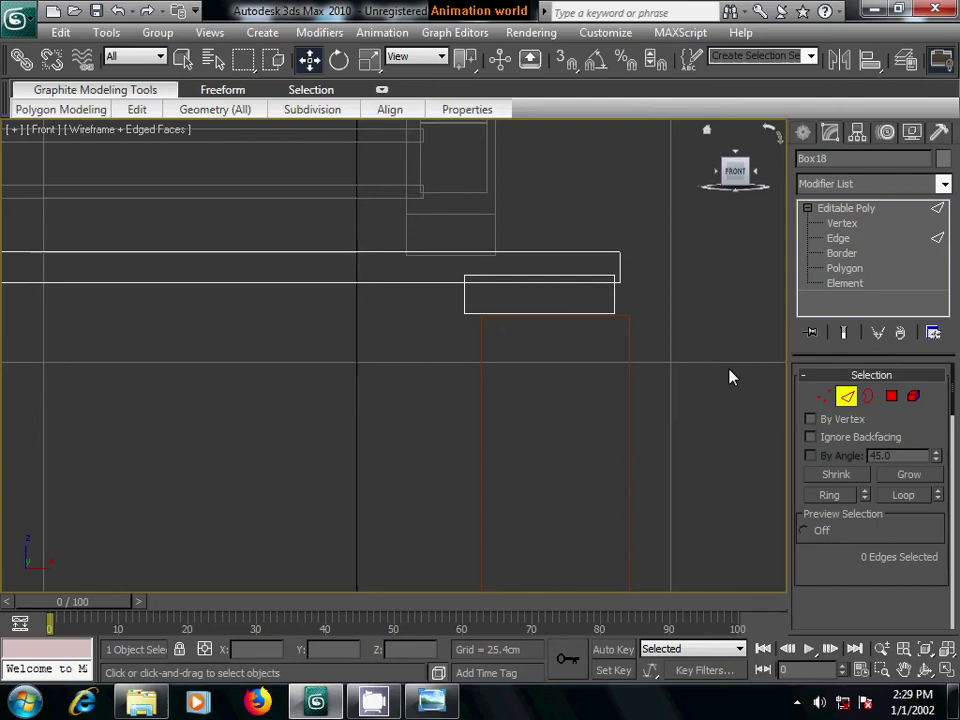
left_click(546, 255)
right_click(555, 292)
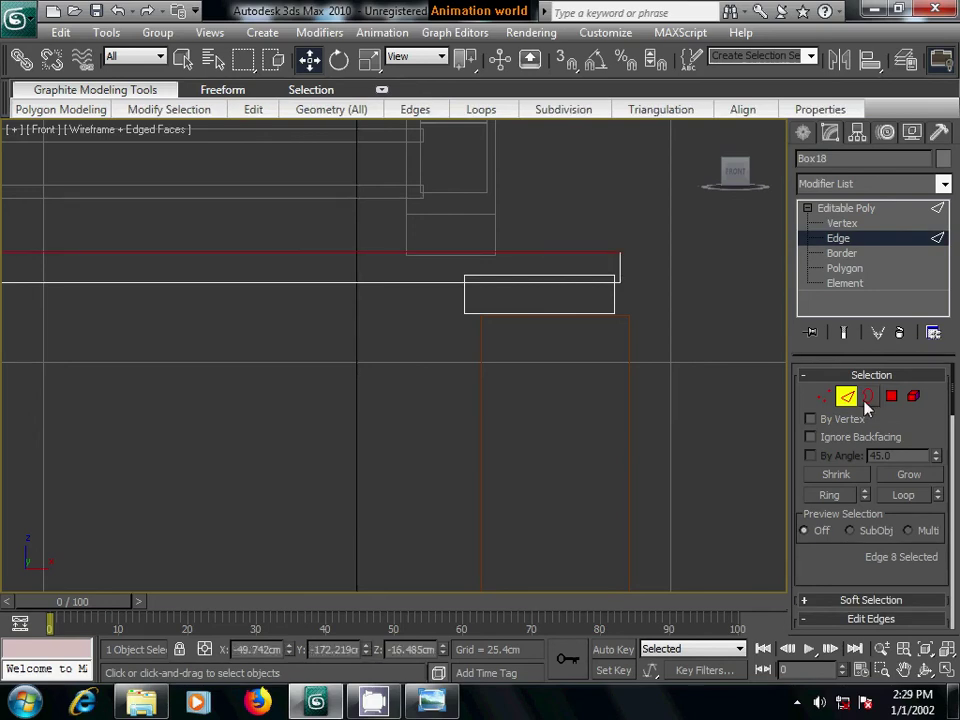
- Back at Vertex level, select the box's top vertices and lower them slightly
left_click(660, 281)
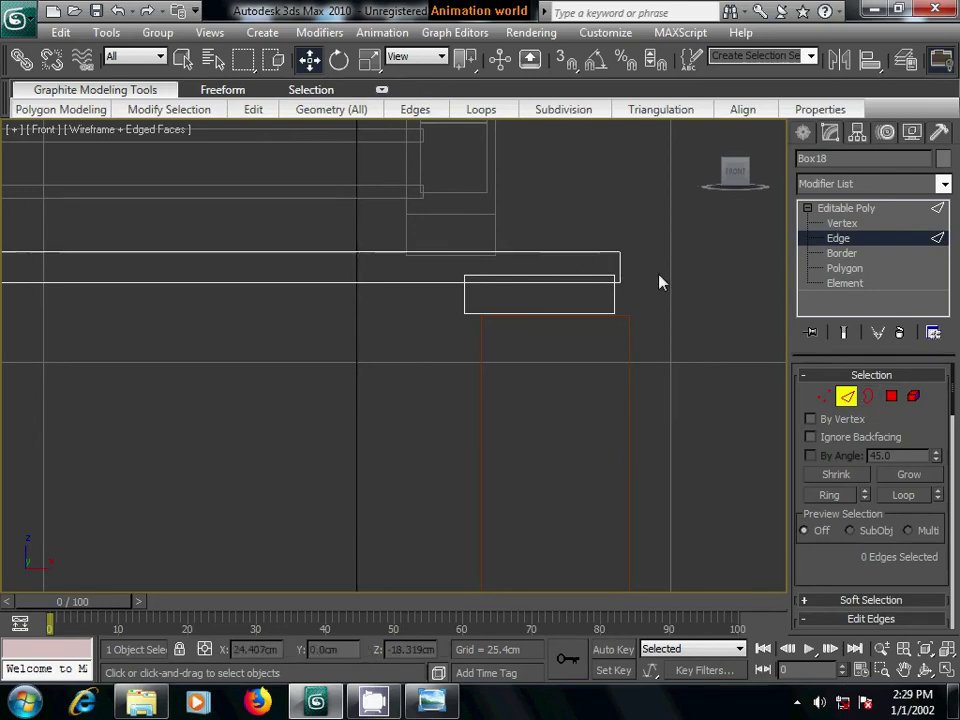
key("1")
middle_click_drag(620, 369, 625, 385)
scroll(625, 385, "up", 2)
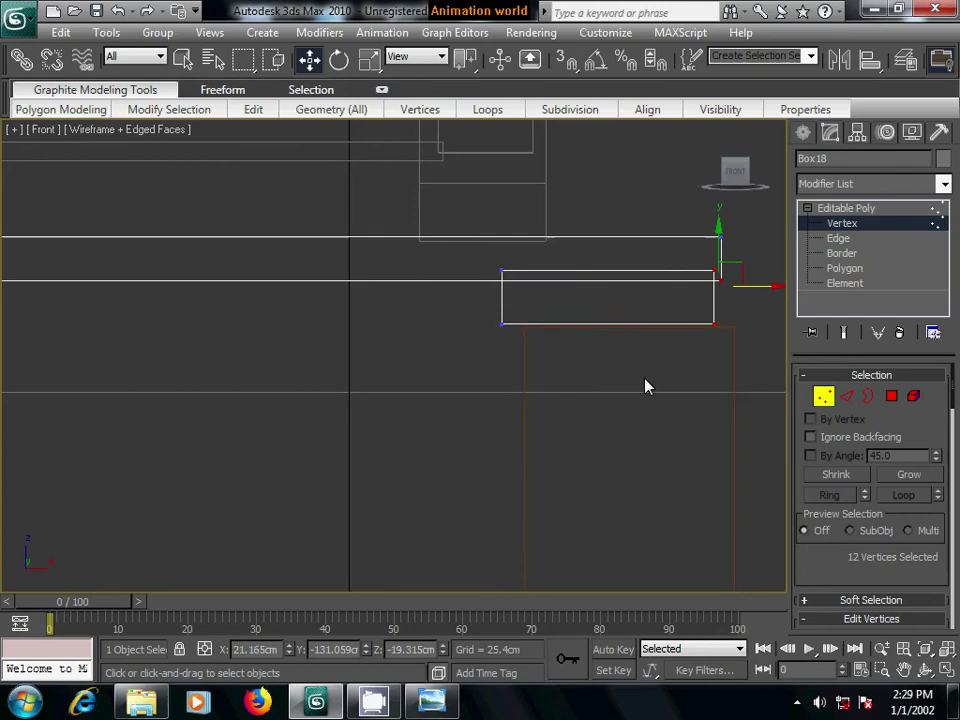
scroll(645, 386, "up", 2)
left_click(699, 300)
middle_click_drag(650, 301, 512, 298)
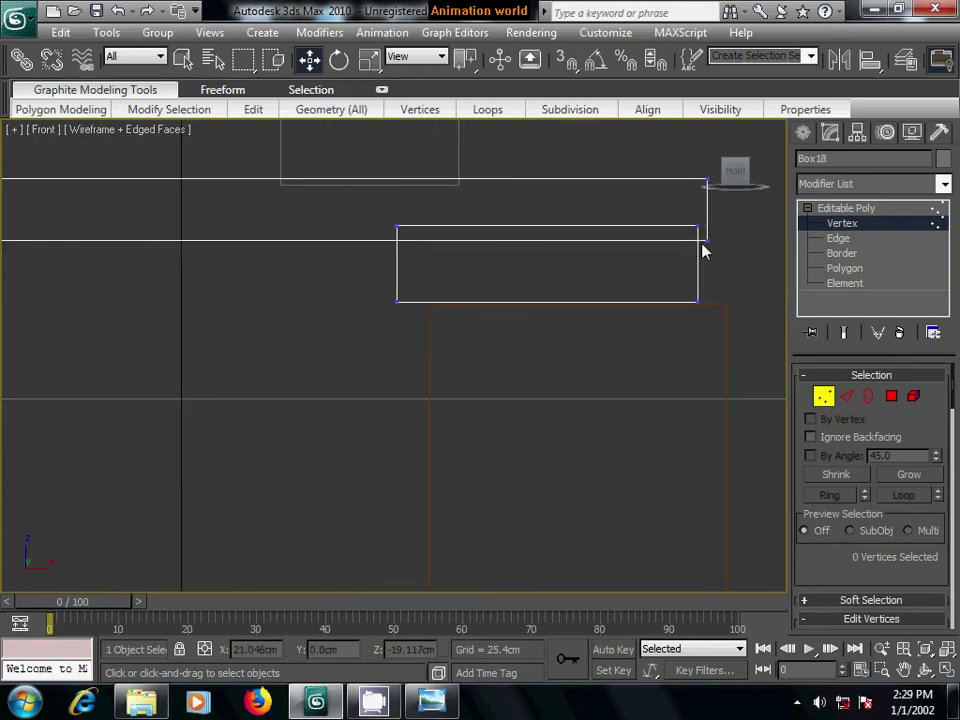
left_click_drag(703, 252, 385, 215)
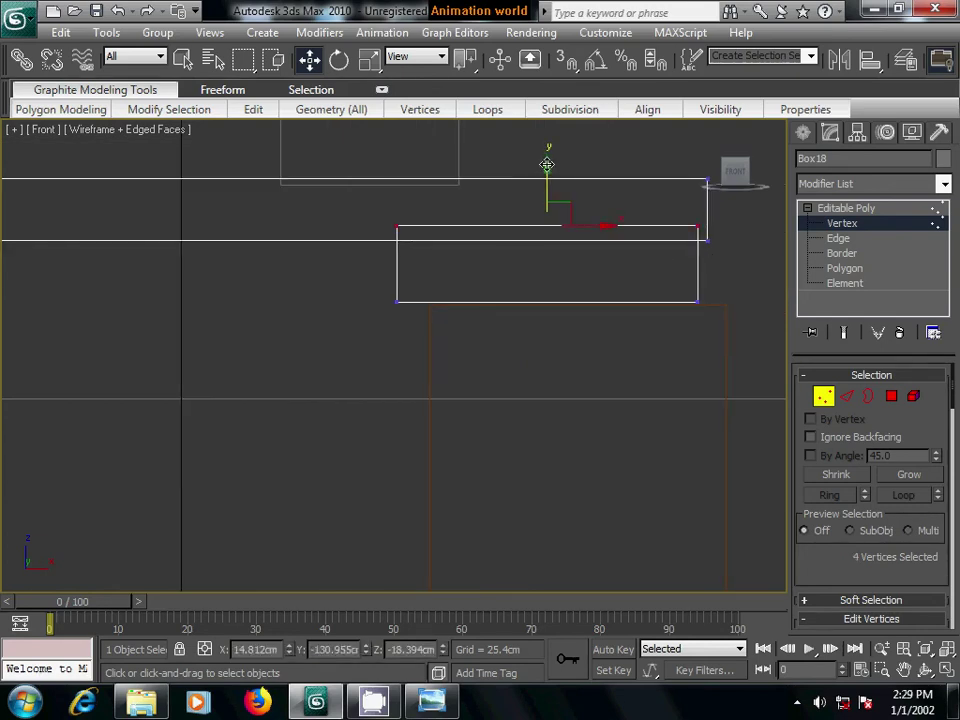
left_click_drag(548, 168, 547, 180)
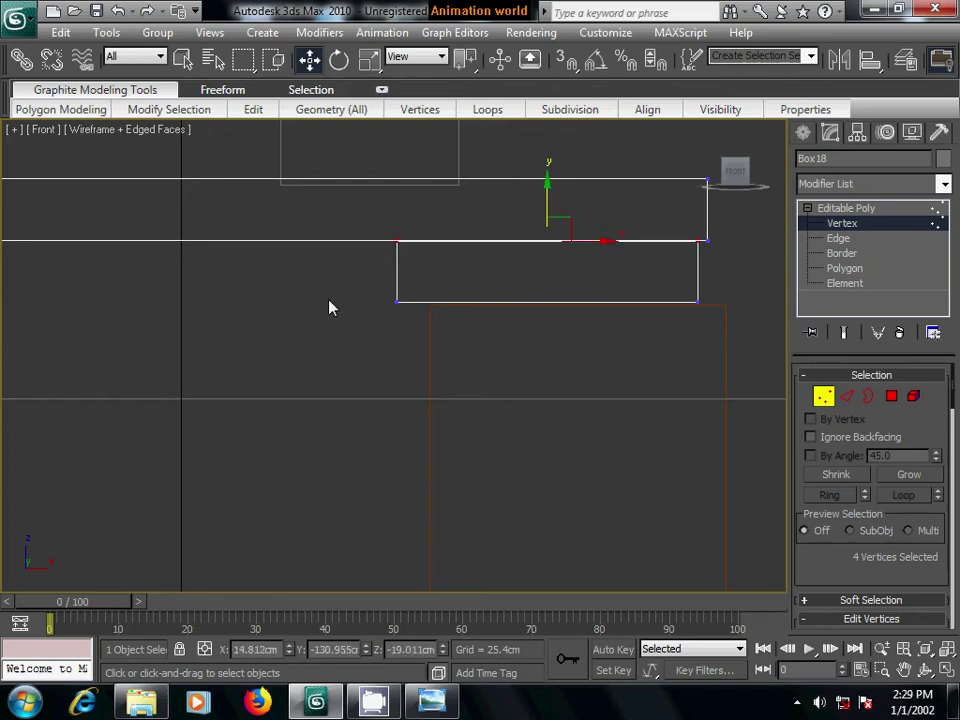
- Move the small box's top vertices down flush with the landing's underside
mouse_move(330, 306)
middle_mouse_down()
mouse_move(334, 319)
mouse_move(439, 334)
mouse_move(481, 322)
middle_mouse_up()
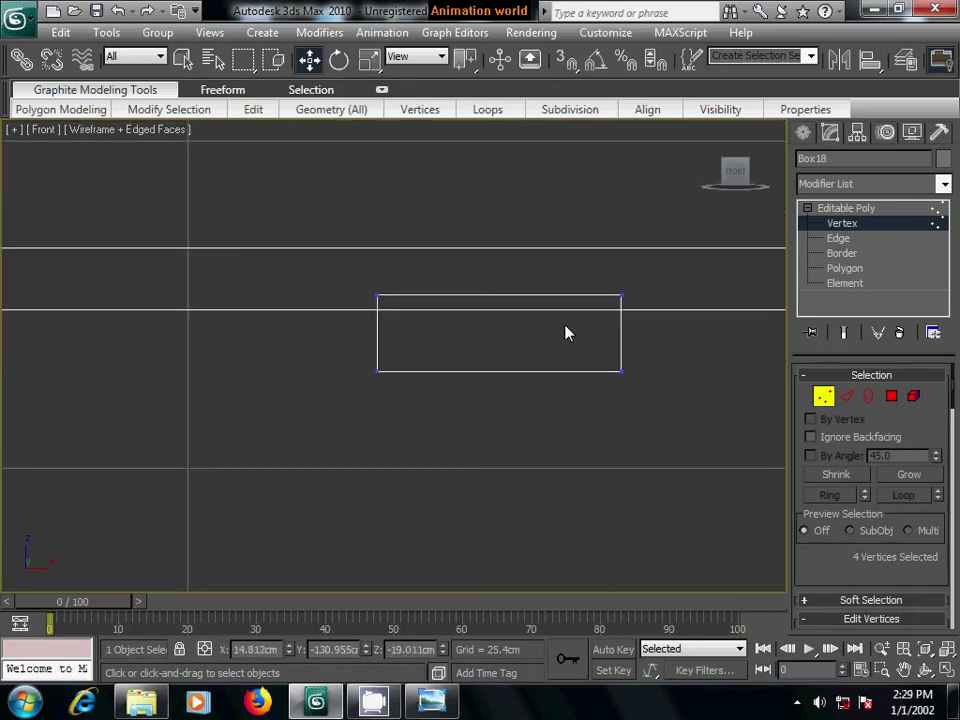
scroll(439, 321, "down", 2)
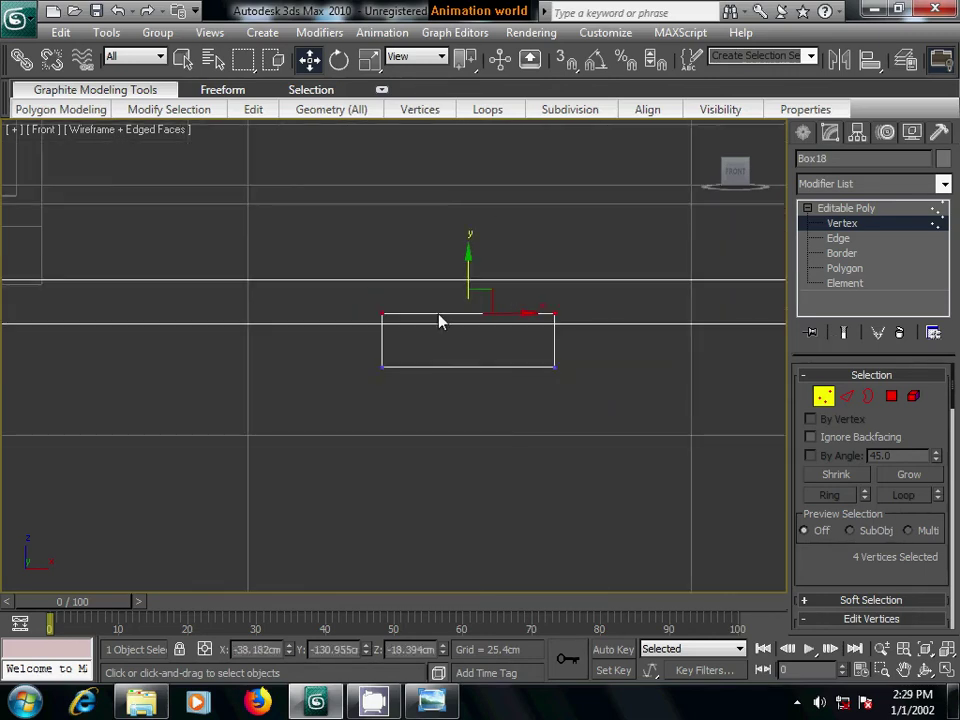
scroll(440, 321, "down", 1)
mouse_move(349, 354)
middle_mouse_down()
mouse_move(793, 311)
mouse_move(576, 328)
middle_mouse_up()
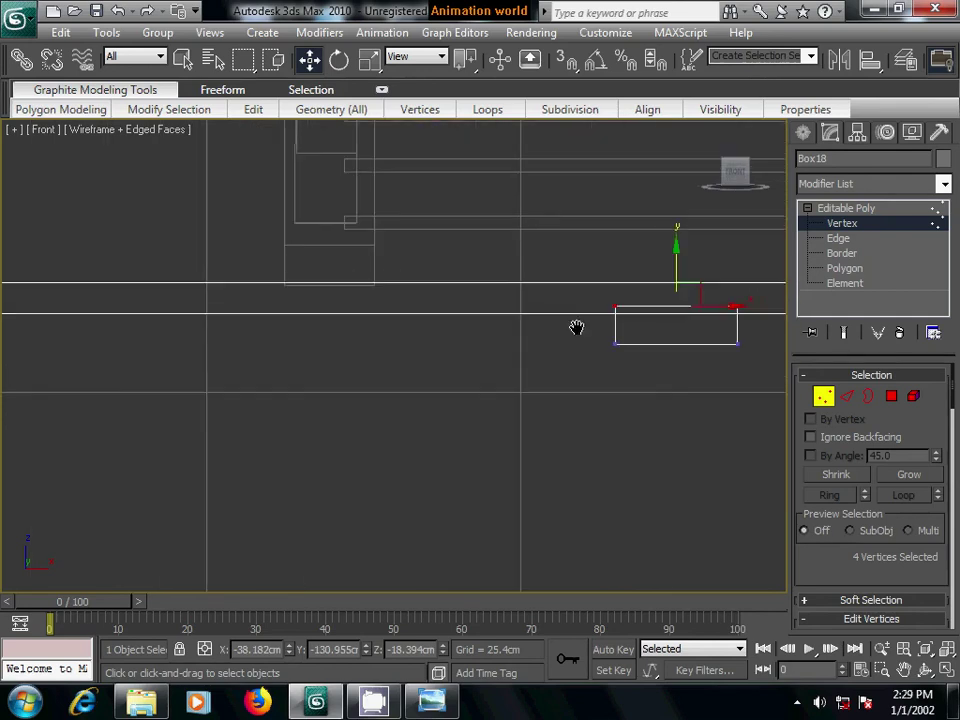
scroll(576, 330, "down", 2)
scroll(575, 334, "down", 1)
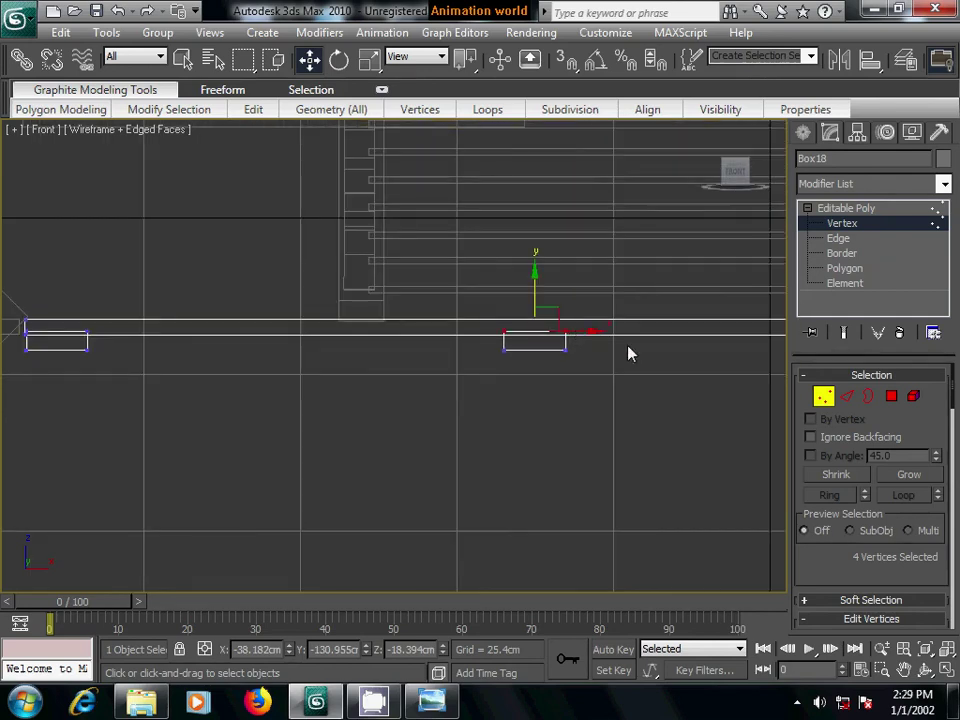
scroll(630, 353, "up", 5)
scroll(634, 343, "down", 2)
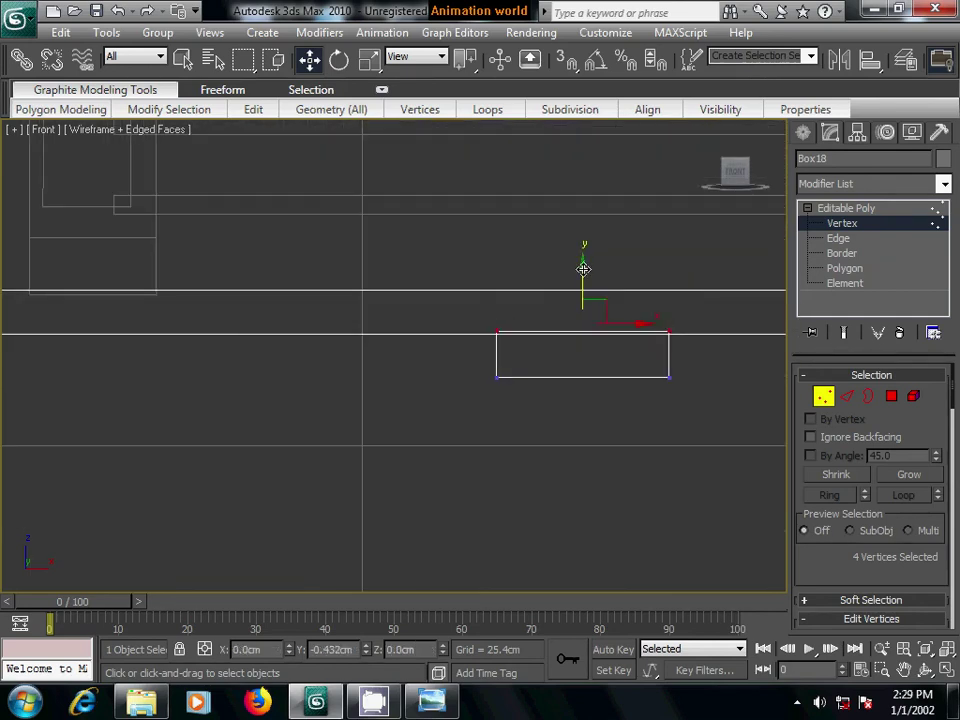
middle_click_drag(523, 343, 588, 379)
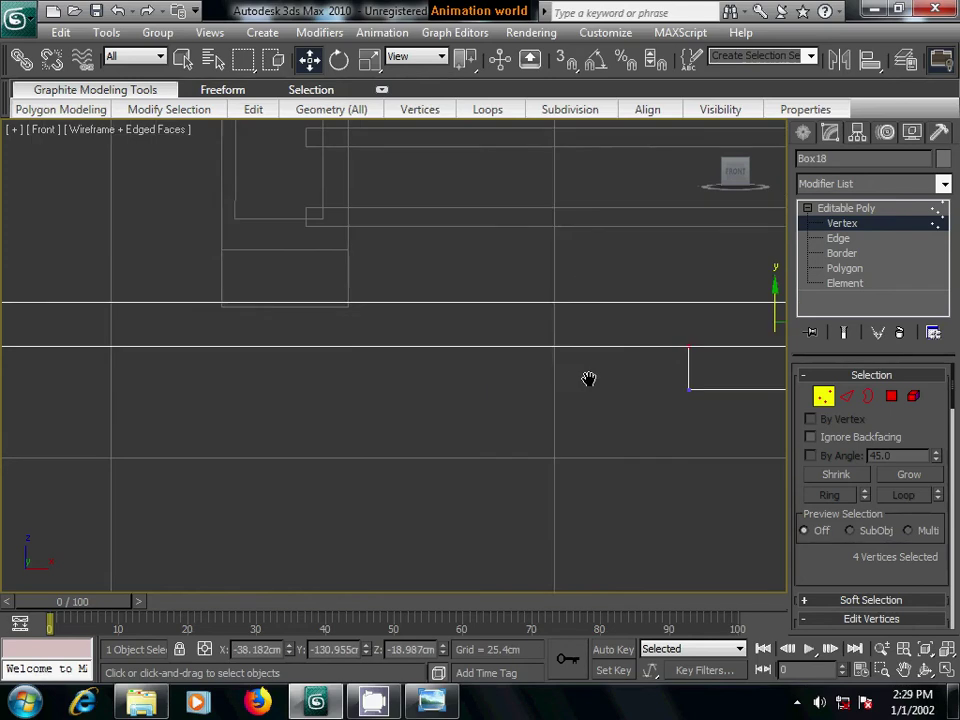
middle_click_drag(465, 407, 598, 410)
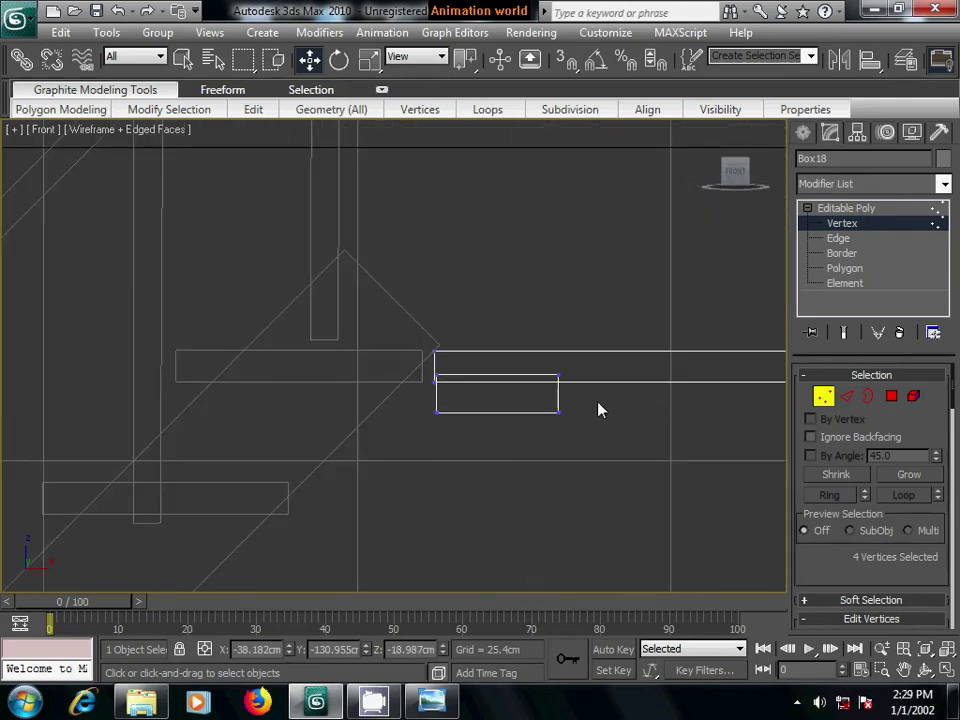
scroll(598, 410, "up", 2)
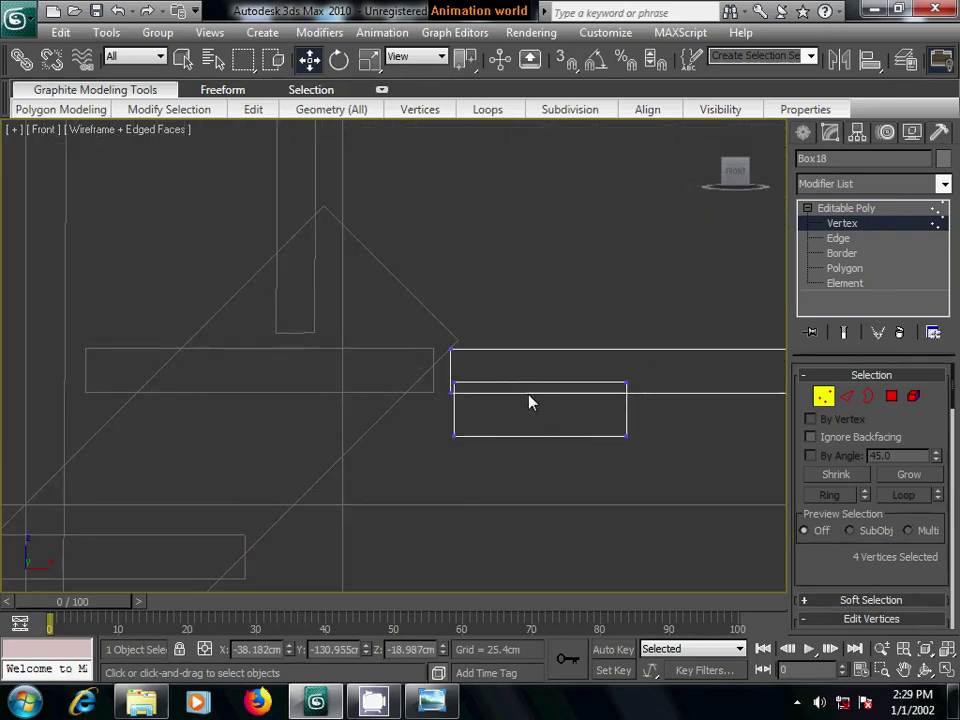
left_click_drag(448, 394, 636, 372)
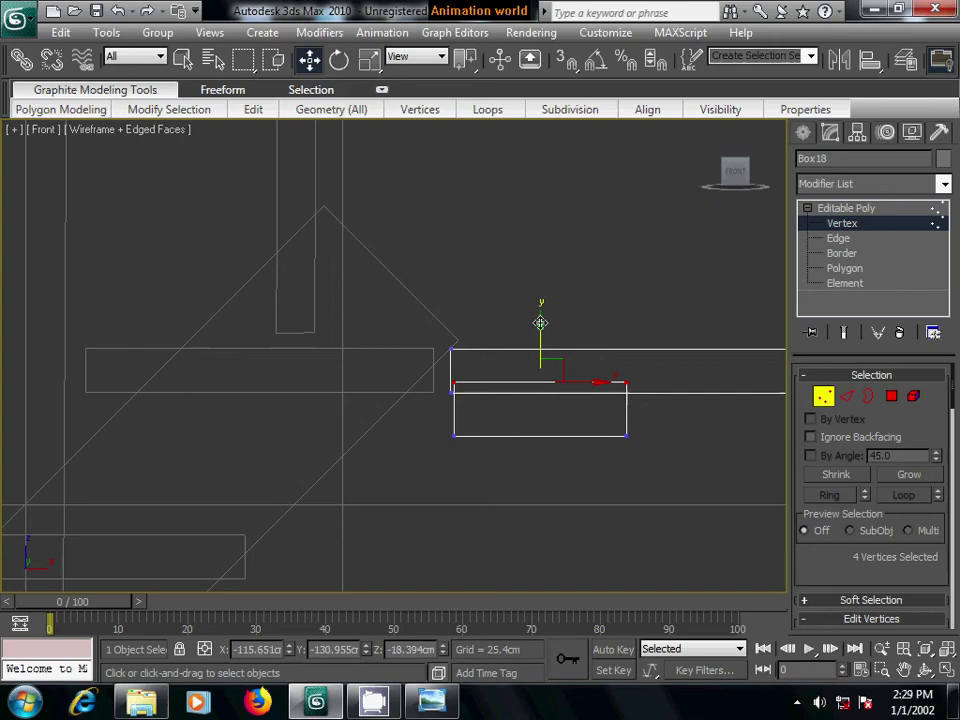
left_click_drag(540, 323, 540, 334)
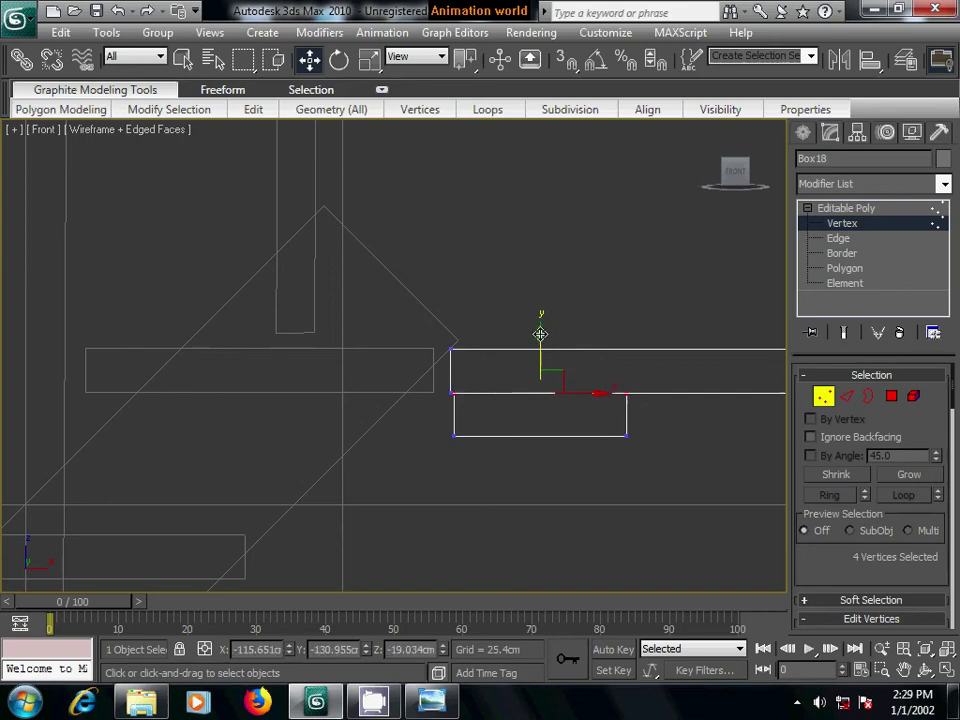
- Move the small box's right-side vertices to stretch it slightly to the right
middle_click_drag(681, 398, 399, 349)
scroll(422, 379, "down", 2)
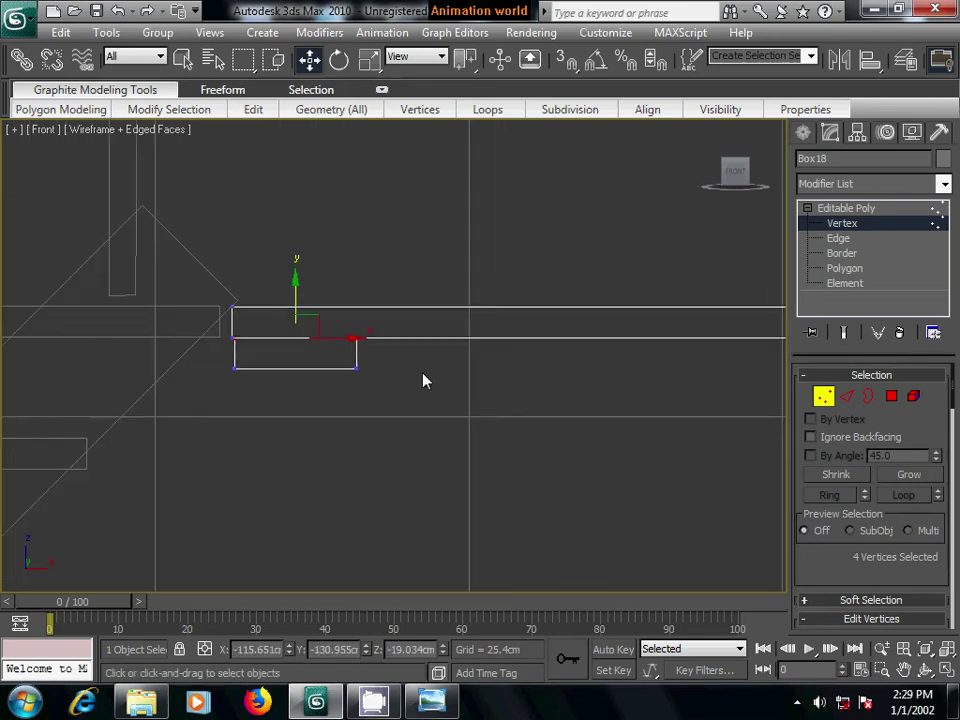
scroll(422, 379, "down", 3)
left_click(388, 311)
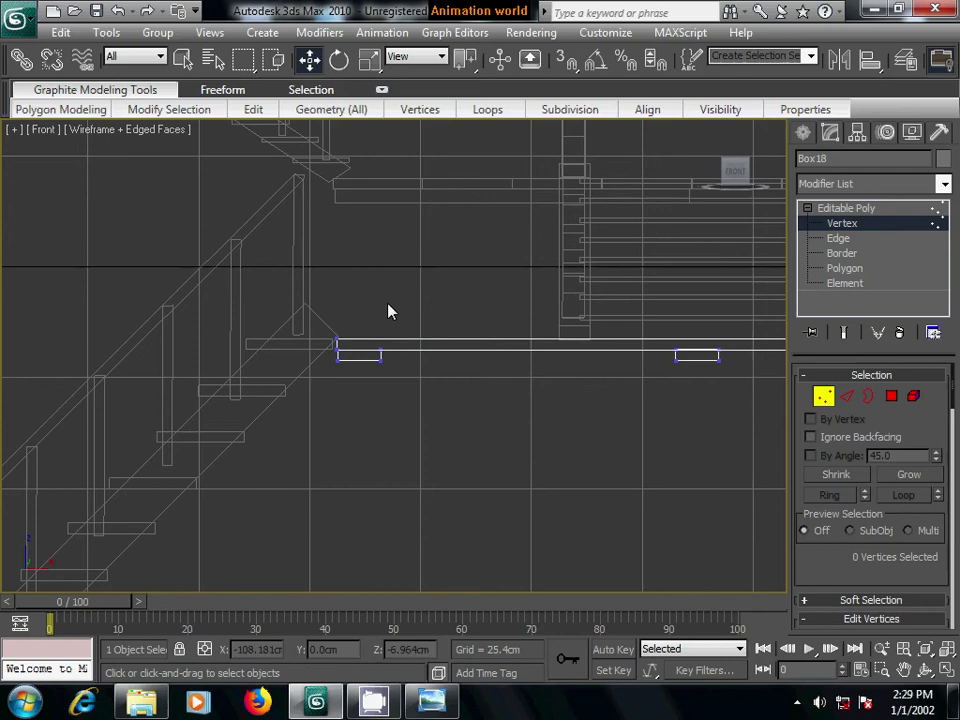
left_click_drag(376, 334, 392, 388)
left_click_drag(439, 356, 456, 359)
left_click(681, 402)
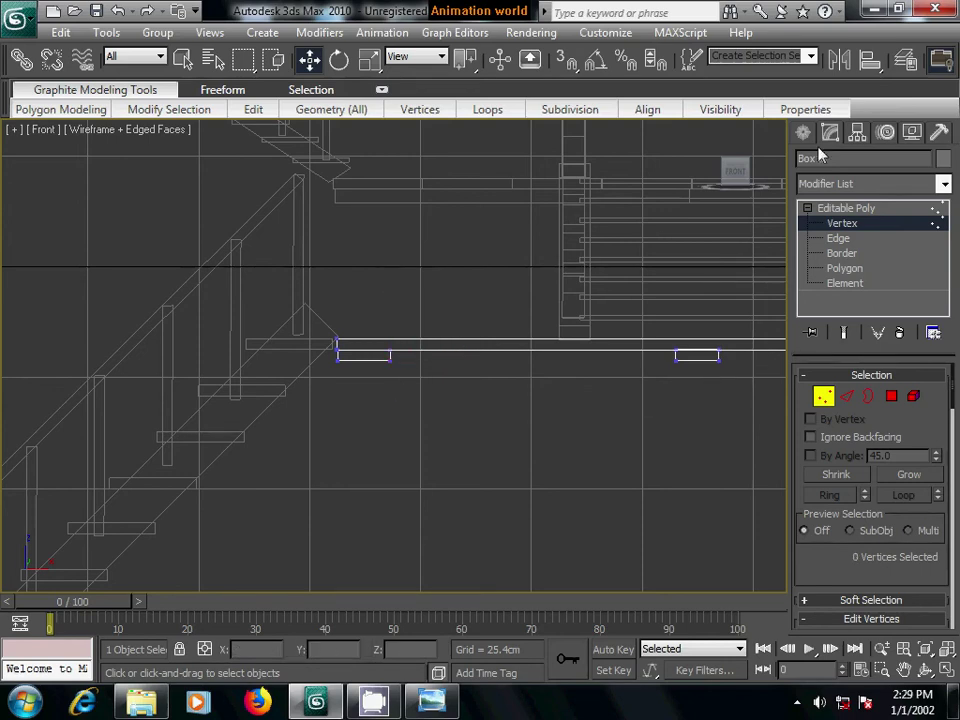
middle_click_drag(677, 413, 270, 413)
scroll(270, 413, "down", 2)
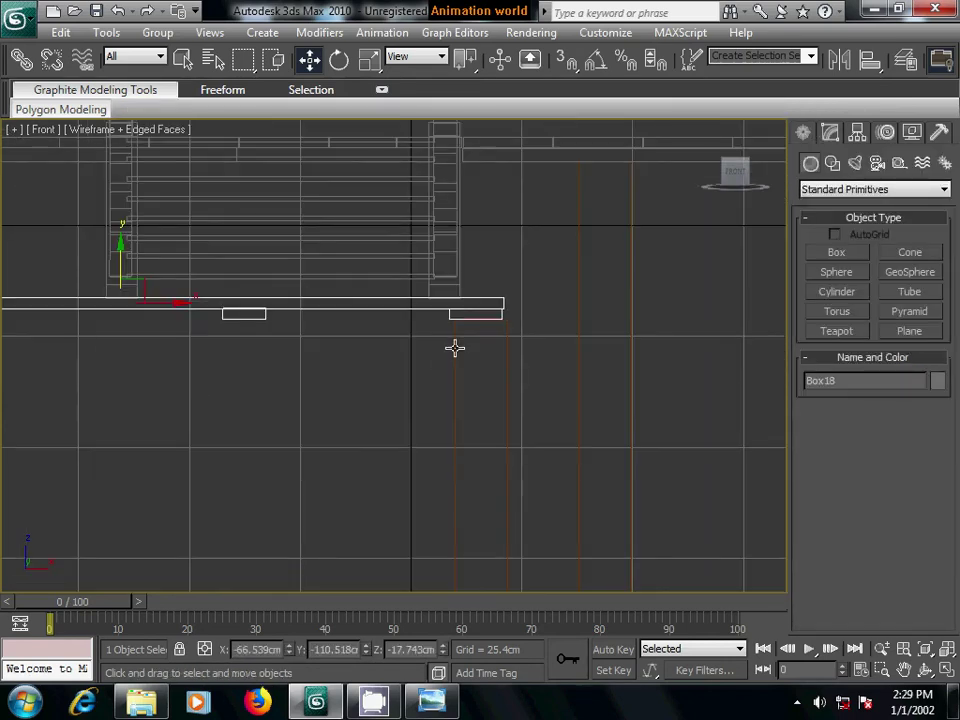
- Shift-drag the tall brown support post to place a copy at the left
left_click(455, 347)
left_click_drag(540, 420, 534, 420)
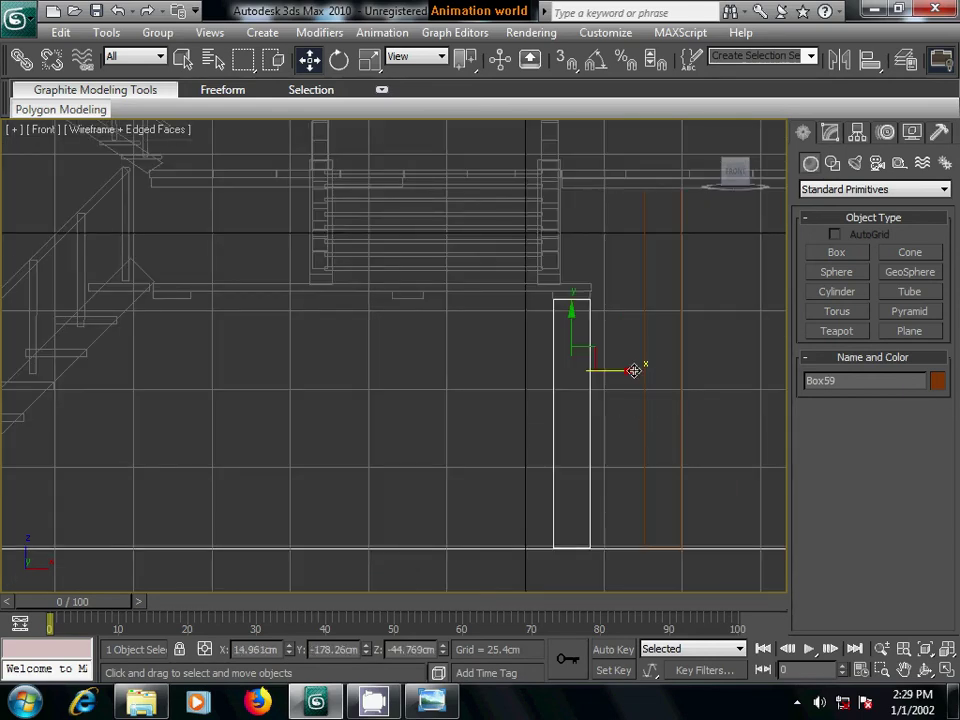
left_click_drag(628, 371, 233, 387)
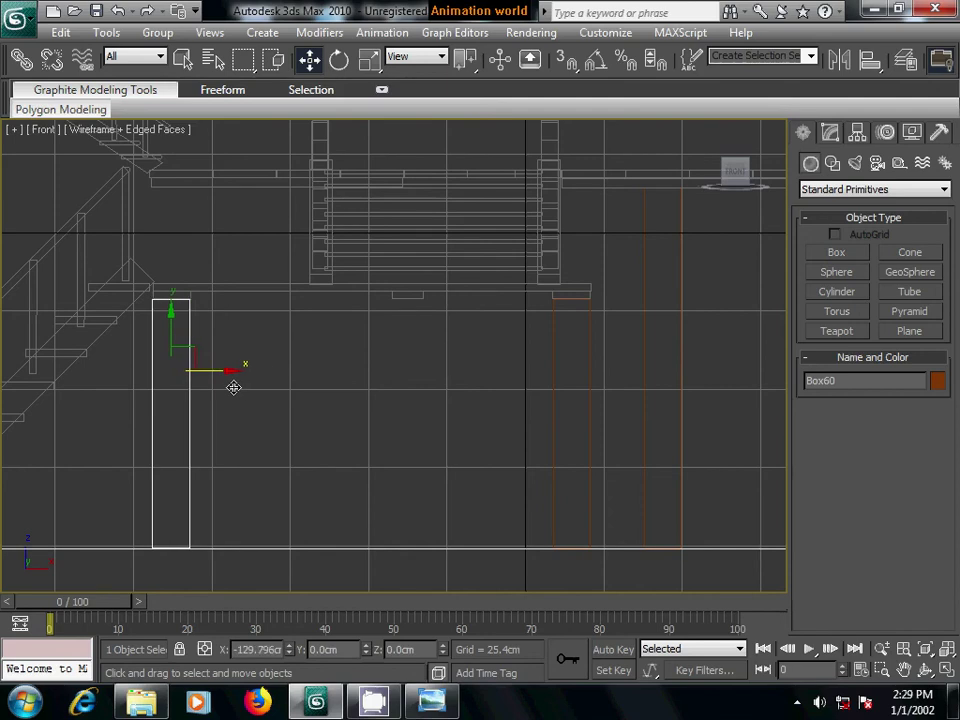
left_click(484, 432)
- In Top view, clone both posts further along the landing, creating copies from Box61
scroll(482, 441, "down", 1)
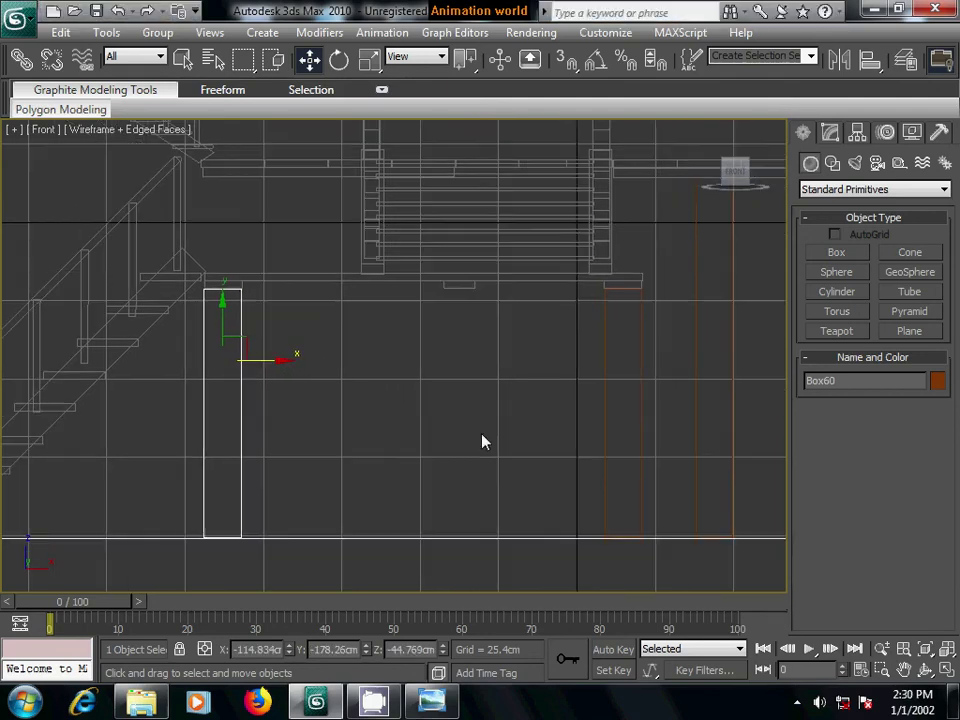
scroll(482, 441, "down", 1)
left_click(543, 410, "ctrl")
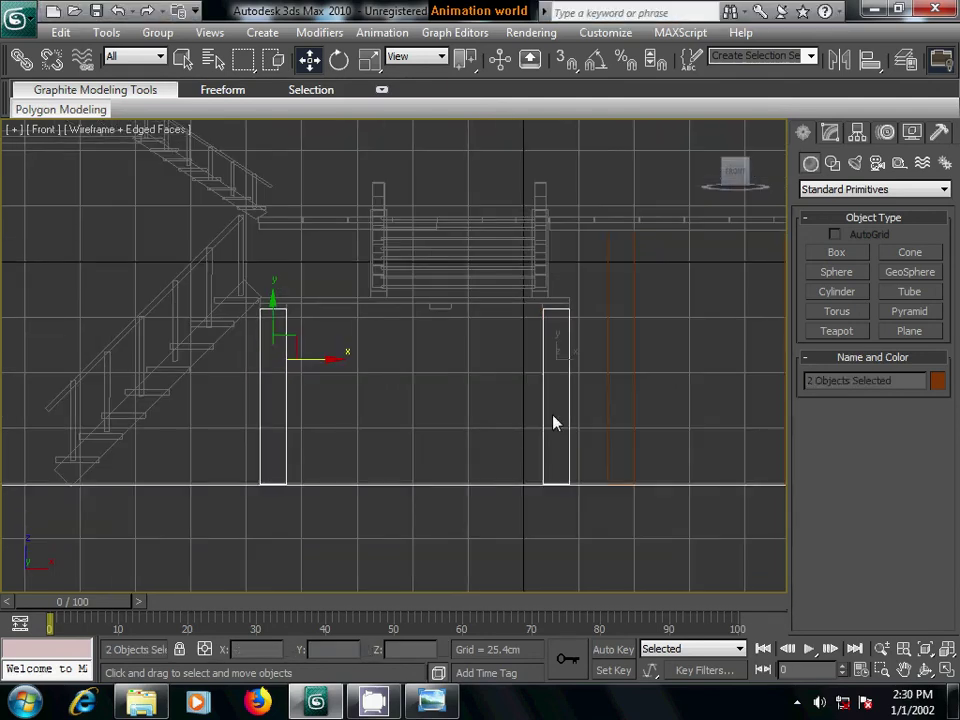
key("t")
mouse_move(369, 476)
middle_mouse_down()
mouse_move(660, 429)
mouse_move(538, 486)
mouse_move(572, 446)
middle_mouse_up()
scroll(657, 429, "down", 3)
scroll(656, 429, "down", 2)
scroll(591, 437, "up", 1)
scroll(594, 439, "up", 2)
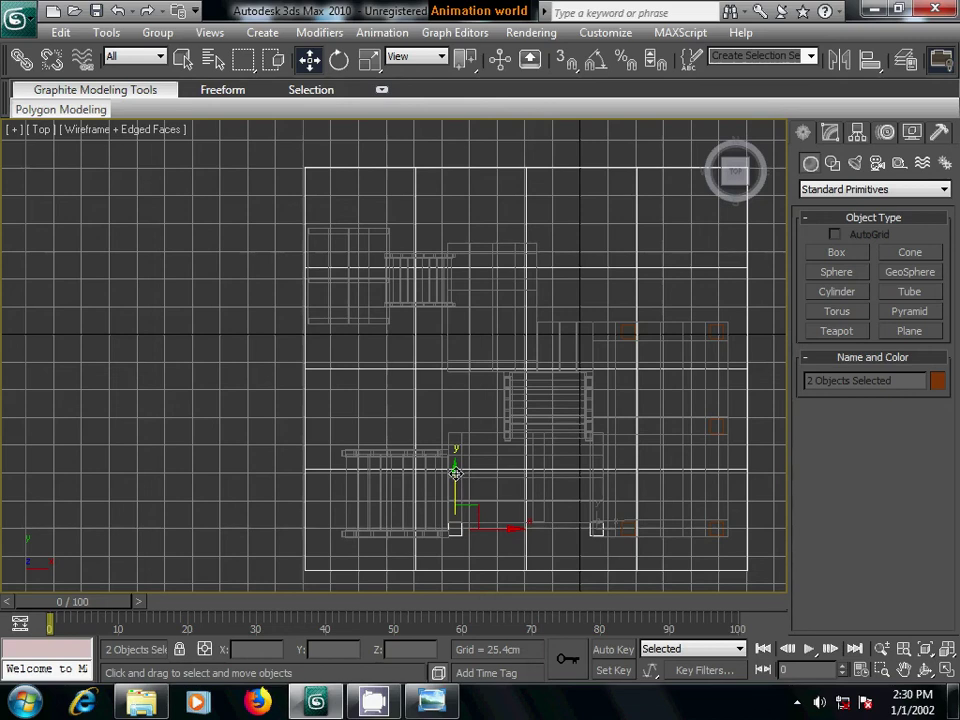
left_click_drag(456, 470, 467, 388)
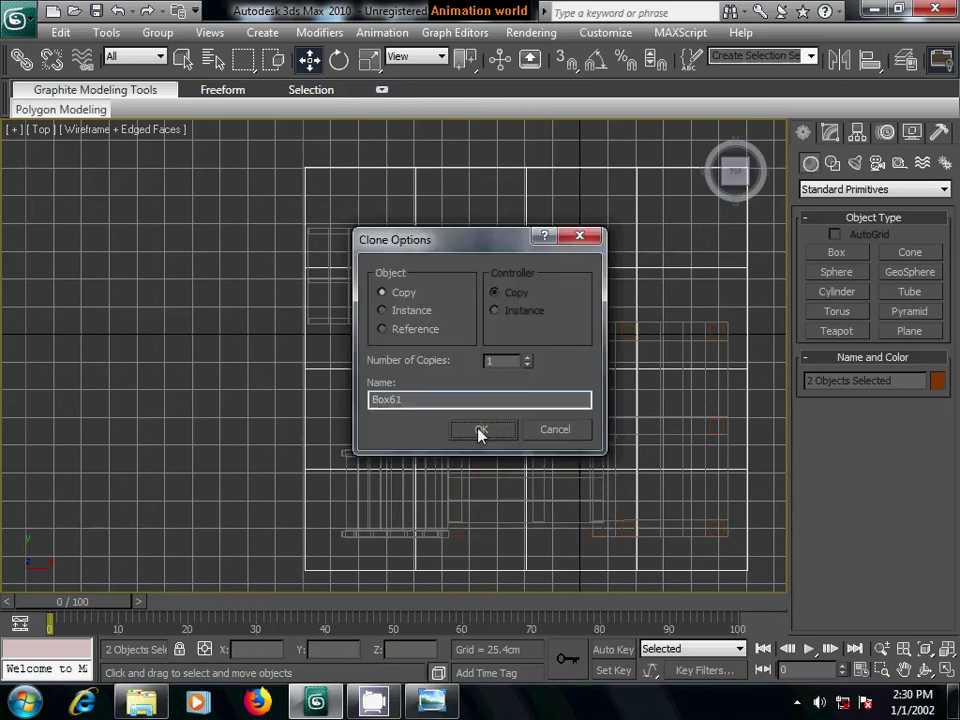
left_click(480, 435)
- Switch to Perspective with shaded display (F3) and orbit around the structure
middle_click_drag(617, 517, 414, 448)
scroll(414, 448, "down", 2)
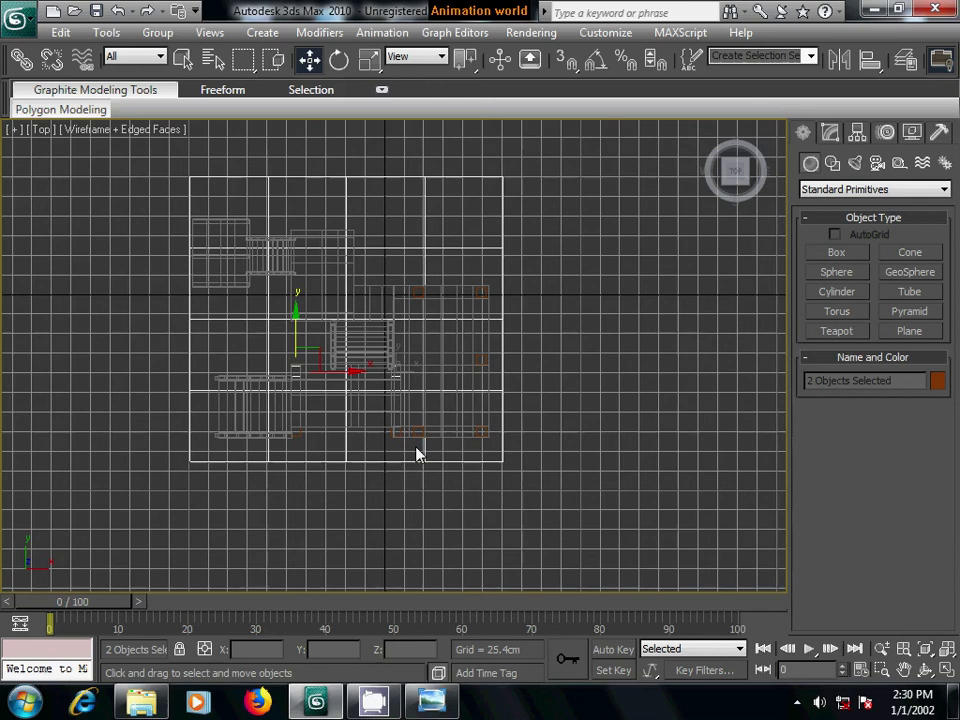
key("p")
key("F3")
middle_click_drag(418, 533, 398, 385, "alt")
mouse_move(420, 521)
middle_mouse_down("alt")
mouse_move(439, 497)
mouse_move(407, 506)
mouse_move(399, 549)
mouse_move(450, 564)
mouse_move(538, 566)
mouse_move(602, 521)
mouse_move(572, 563)
mouse_move(501, 585)
mouse_move(426, 585)
middle_mouse_up("alt")
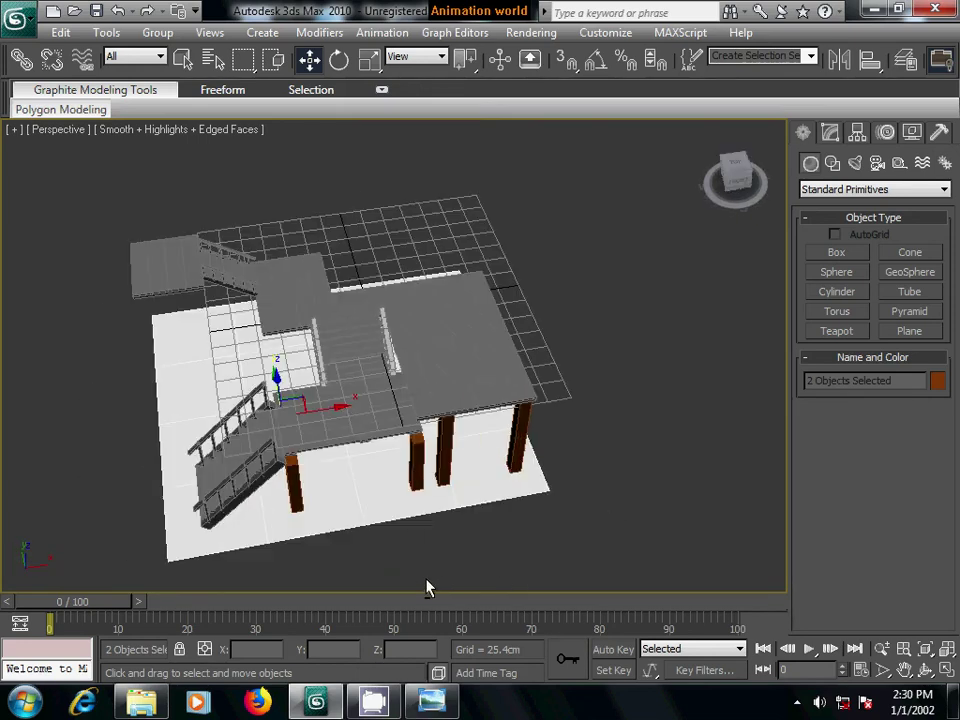
- In Top view, select two brown posts and slide them along Y under the landing
left_click(293, 497)
left_click(417, 472, "ctrl")
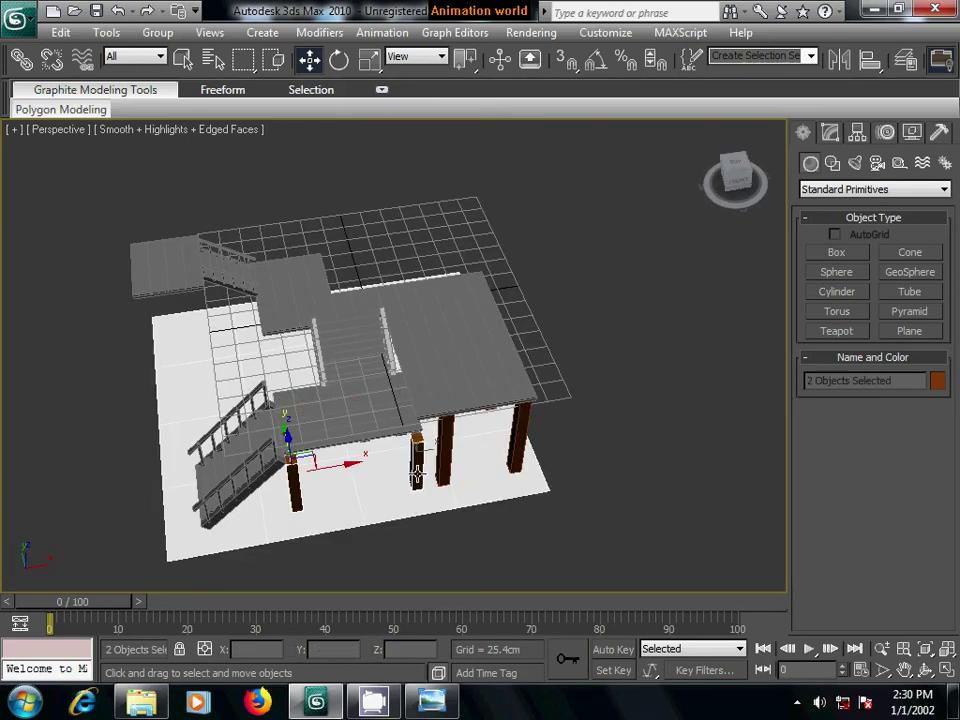
key("t")
middle_click_drag(371, 551, 435, 476)
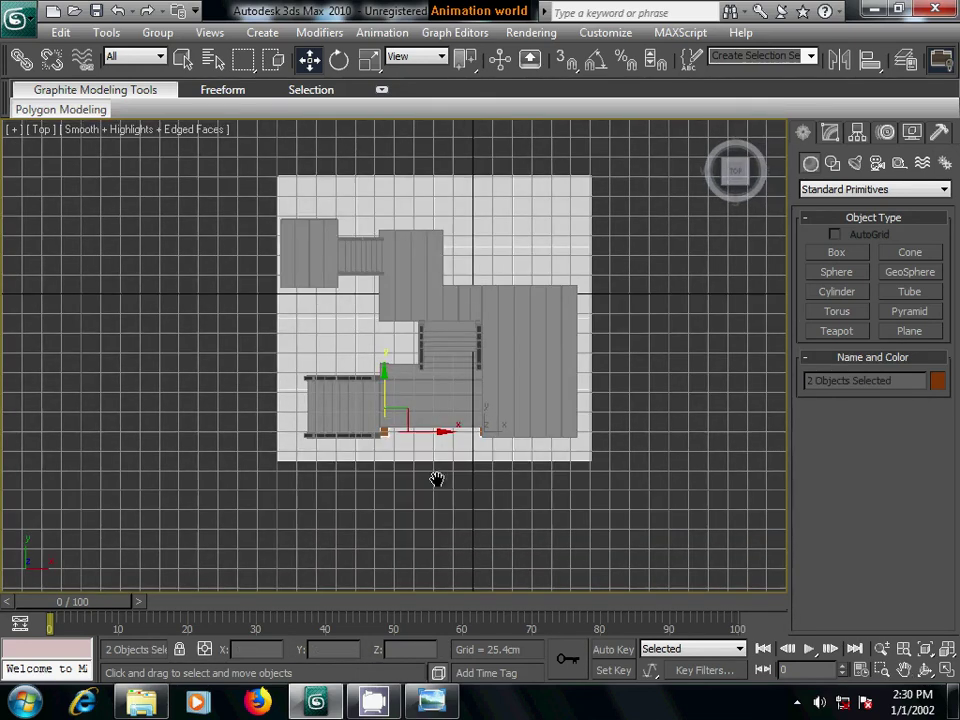
scroll(437, 480, "up", 5)
scroll(447, 502, "up", 2)
middle_click_drag(542, 574, 422, 401)
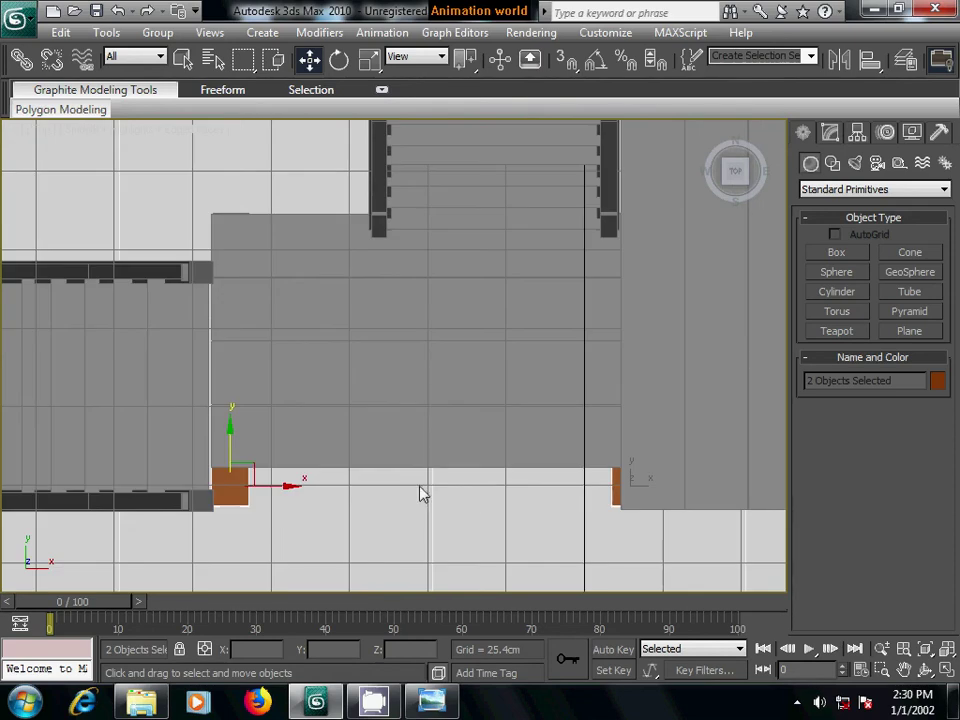
left_click_drag(228, 431, 233, 388)
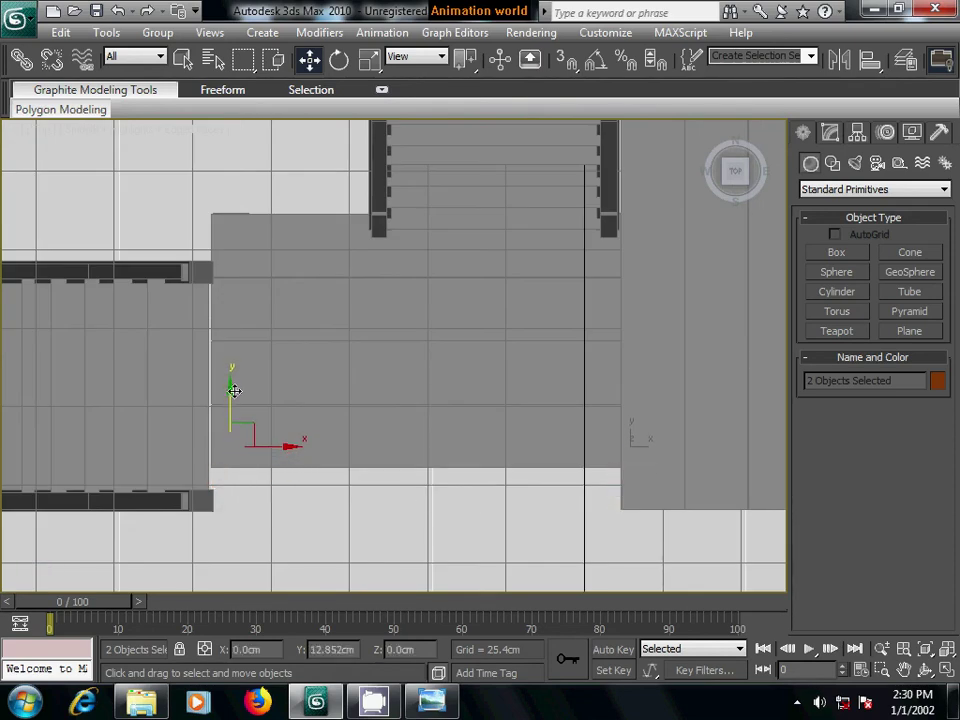
- Check the posts under the platforms from a low Perspective angle, then select one post
middle_click_drag(328, 461, 403, 529)
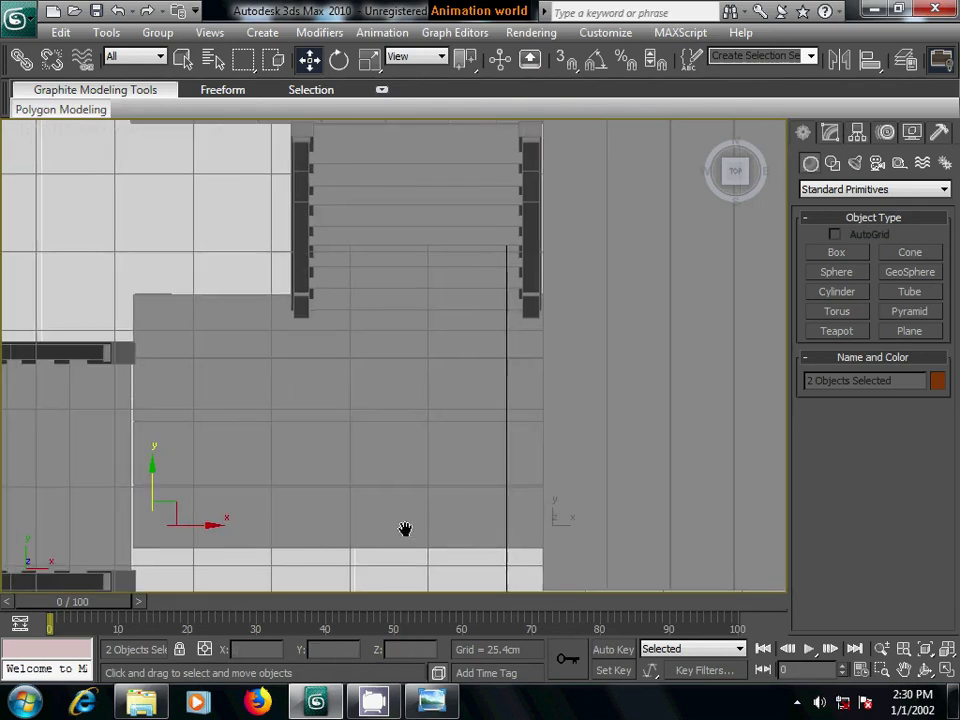
middle_click_drag(570, 443, 298, 429)
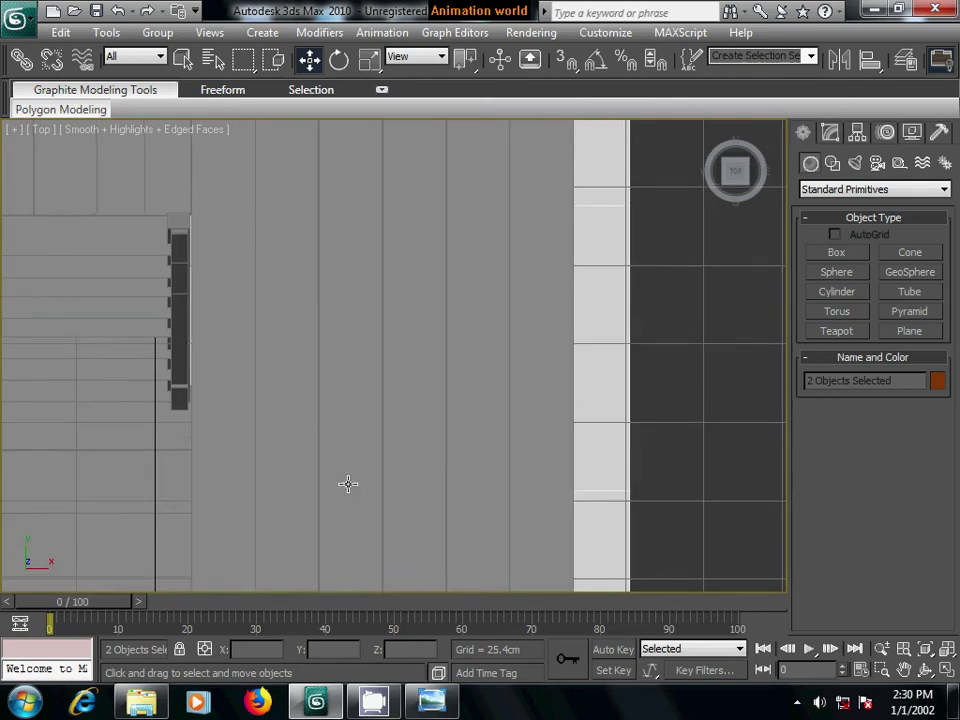
scroll(347, 482, "down", 3)
middle_click_drag(317, 508, 311, 407, "alt")
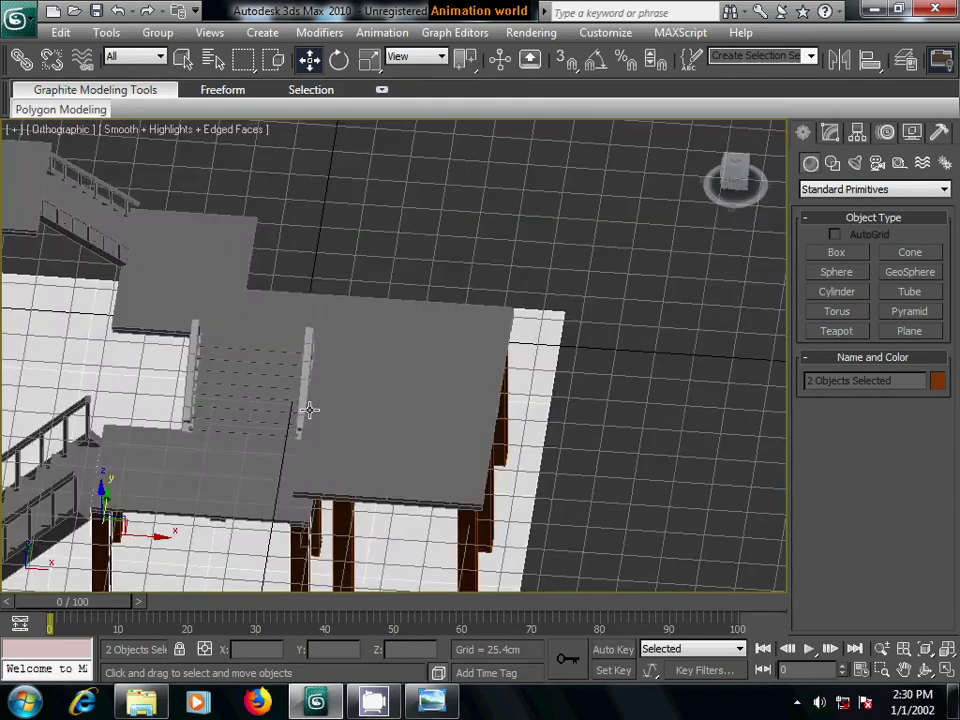
key("p")
middle_click_drag(292, 449, 384, 368, "alt")
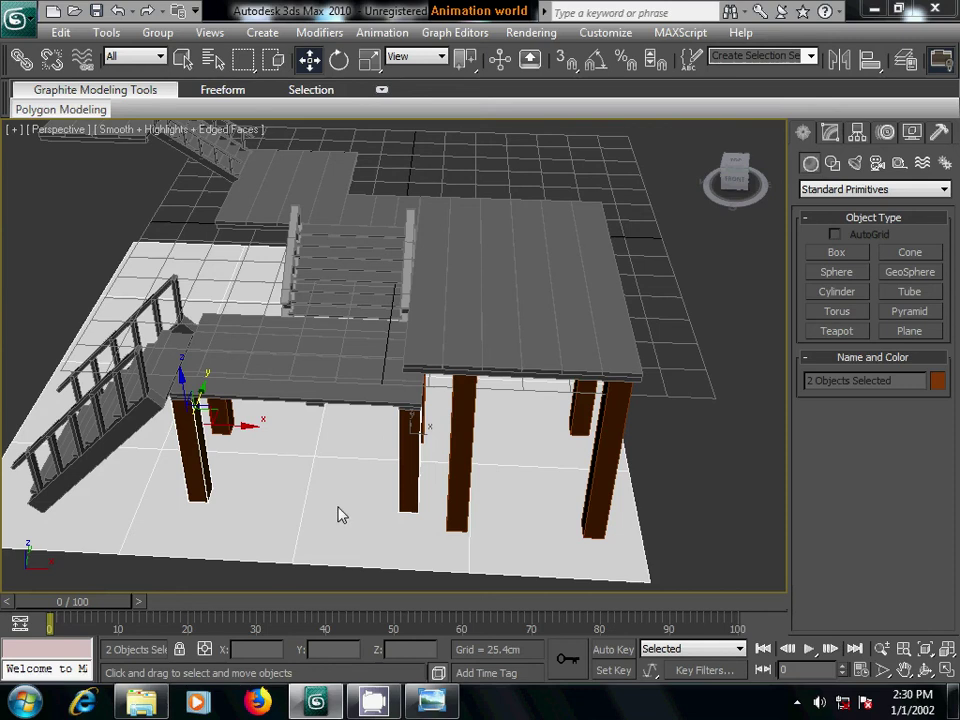
mouse_move(332, 533)
middle_mouse_down("alt")
mouse_move(326, 456)
mouse_move(313, 544)
mouse_move(342, 461)
mouse_move(364, 536)
mouse_move(439, 480)
middle_mouse_up("alt")
left_click(452, 538)
left_click(450, 470)
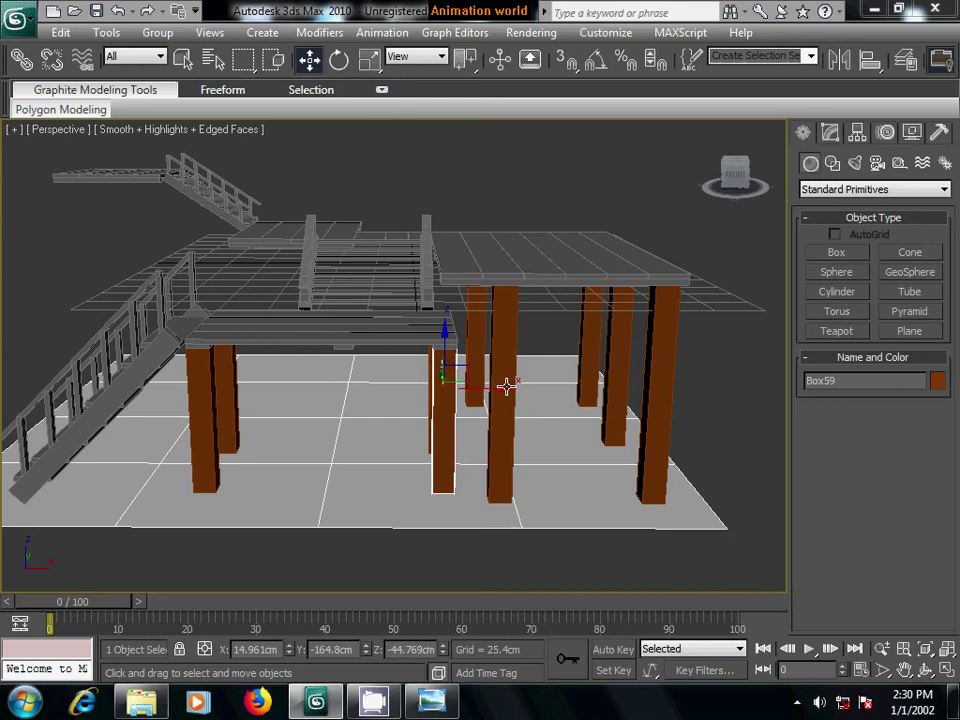
- Copy the post as Box63, placing it further left under the front landing
left_click_drag(505, 391, 367, 404, "shift")
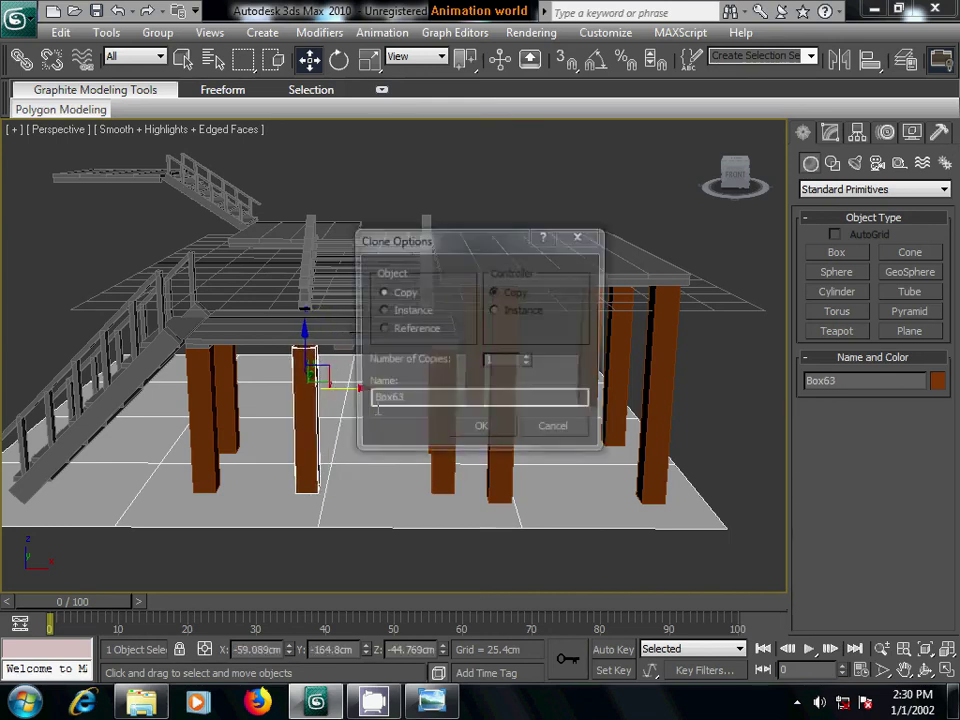
left_click(484, 431)
left_click(830, 133)
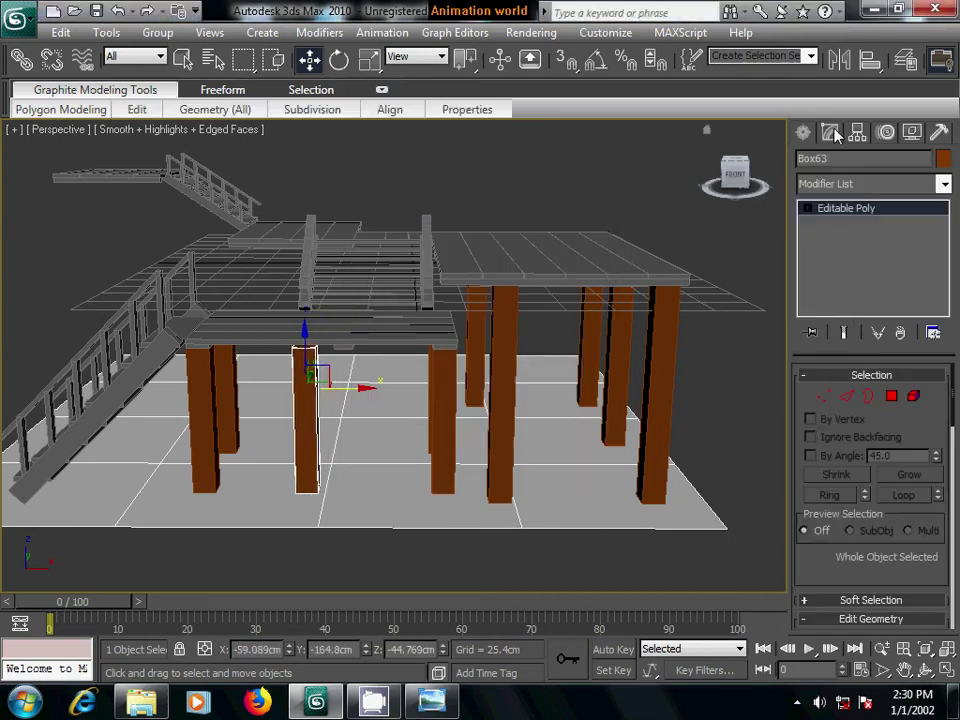
left_click(891, 396)
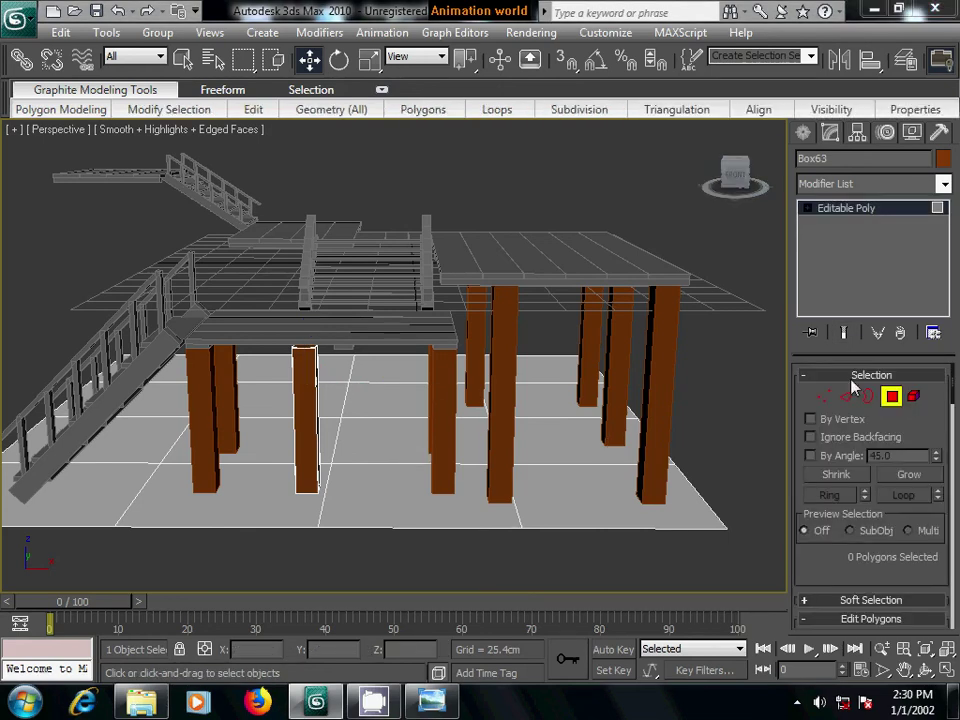
left_click(810, 136)
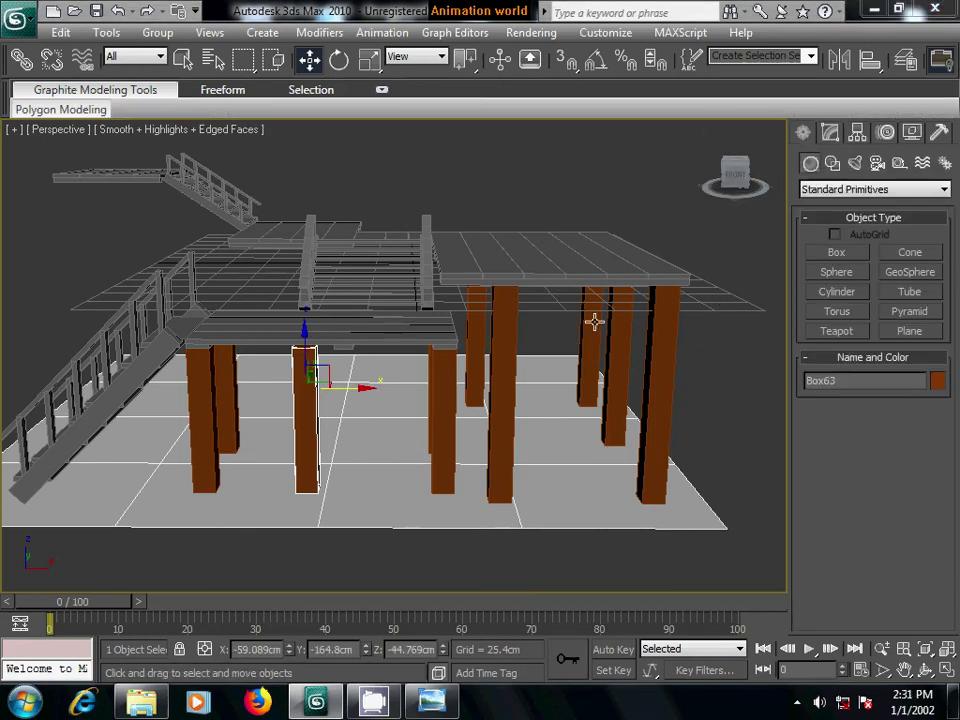
left_click(714, 371)
mouse_move(664, 392)
middle_mouse_down("alt")
mouse_move(677, 403)
mouse_move(596, 407)
middle_mouse_up("alt")
- Reselect Box63 and enter its Editable Poly polygon level from a low side view
left_click(345, 379)
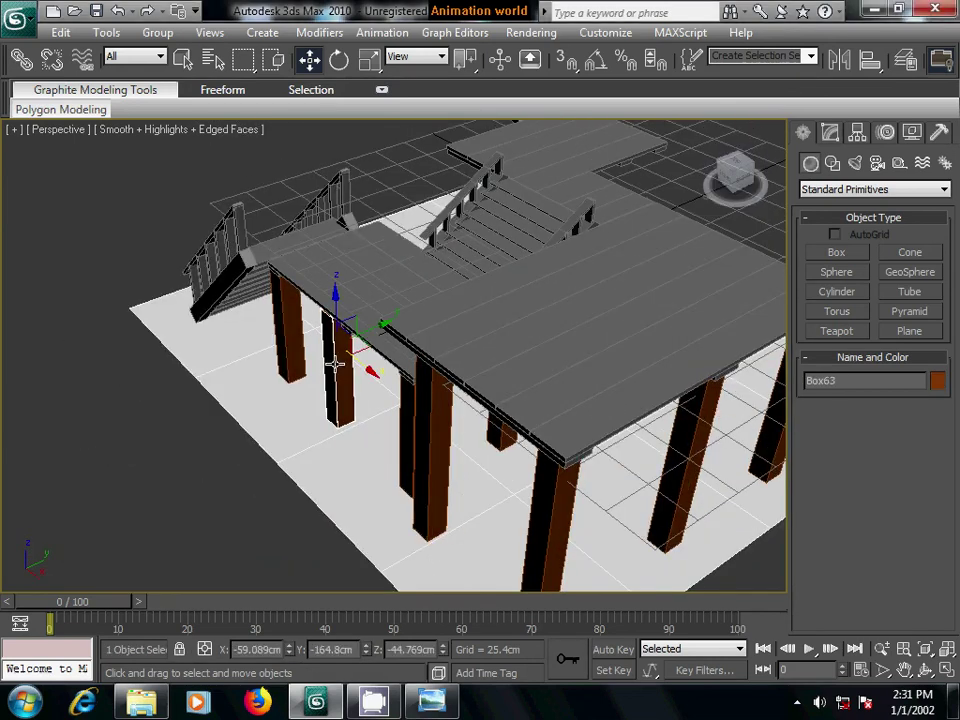
left_click(832, 132)
left_click(891, 396)
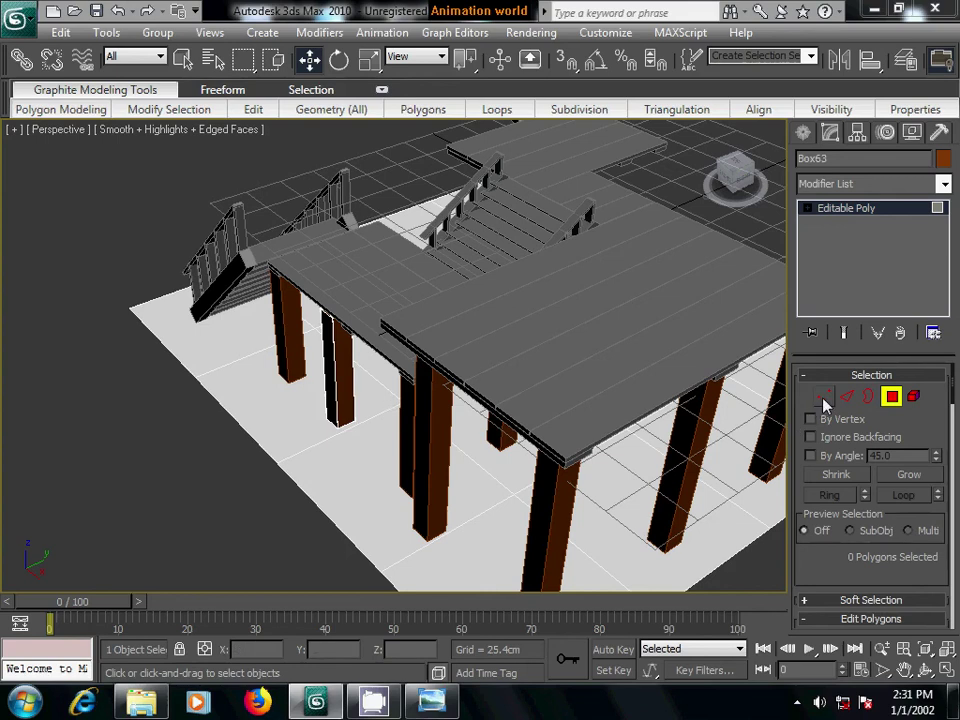
middle_click_drag(311, 446, 429, 429, "alt")
mouse_move(390, 476)
middle_mouse_down("alt")
mouse_move(463, 414)
mouse_move(345, 306)
middle_mouse_up("alt")
middle_click_drag(463, 422, 440, 468)
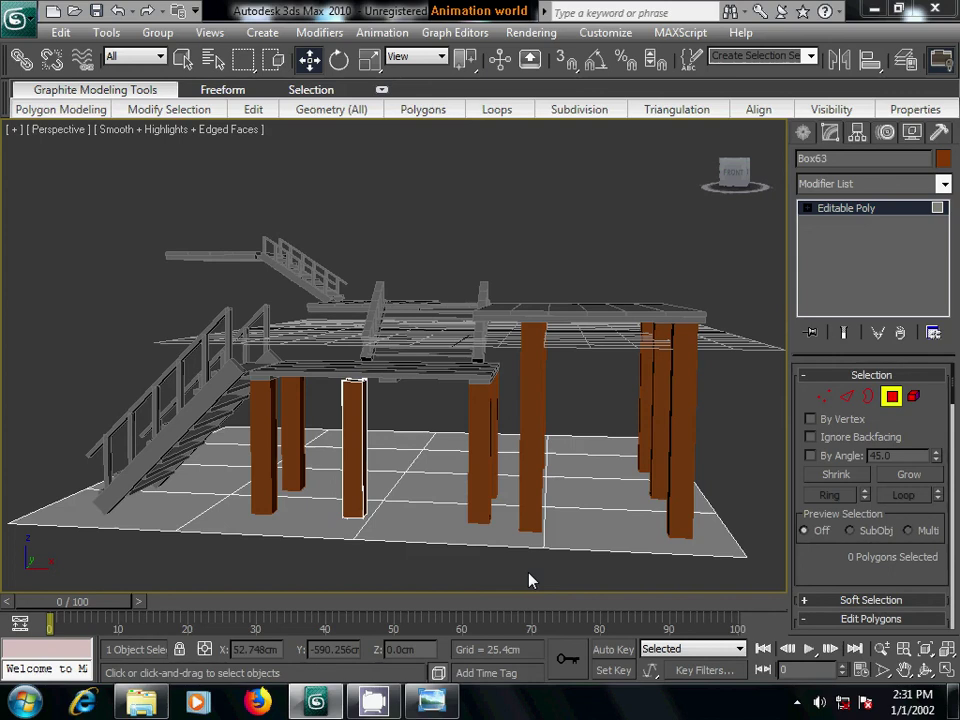
- Select all eight of Box63's vertices and scale them down slightly
left_click(823, 396)
left_click_drag(393, 416, 401, 439)
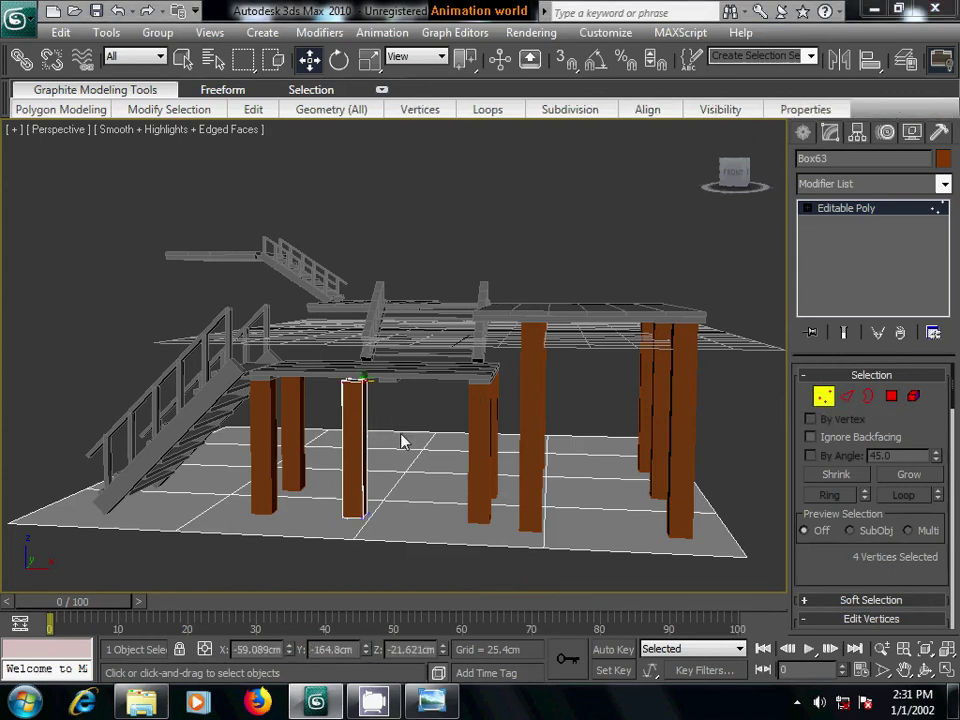
mouse_move(401, 439)
middle_mouse_down("alt")
mouse_move(447, 443)
mouse_move(428, 454)
middle_mouse_up("alt")
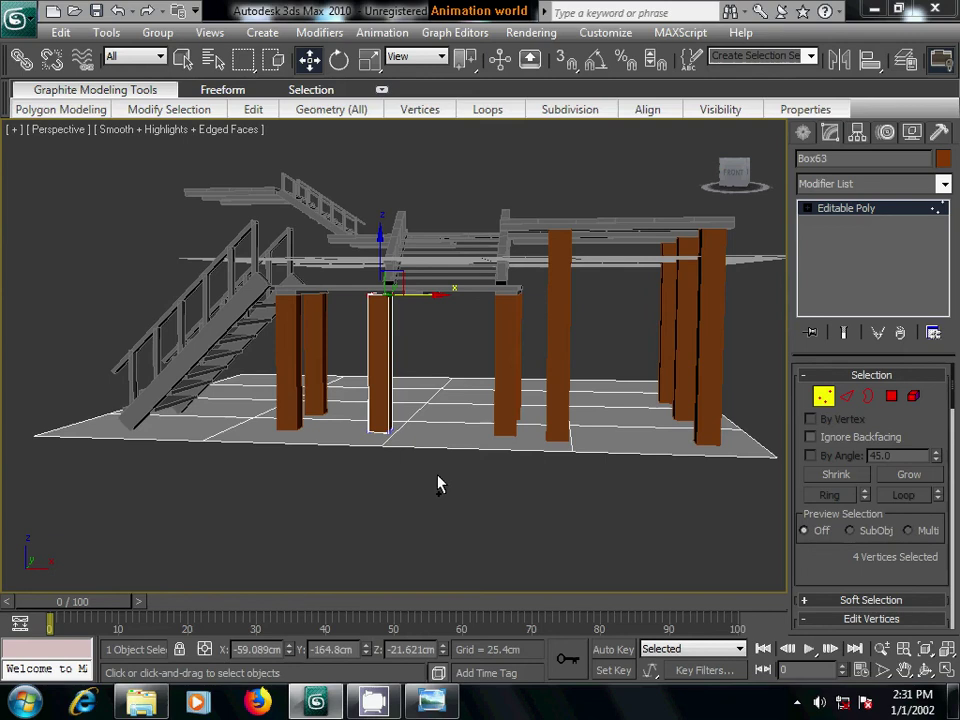
key("ctrl+a")
left_click(369, 59)
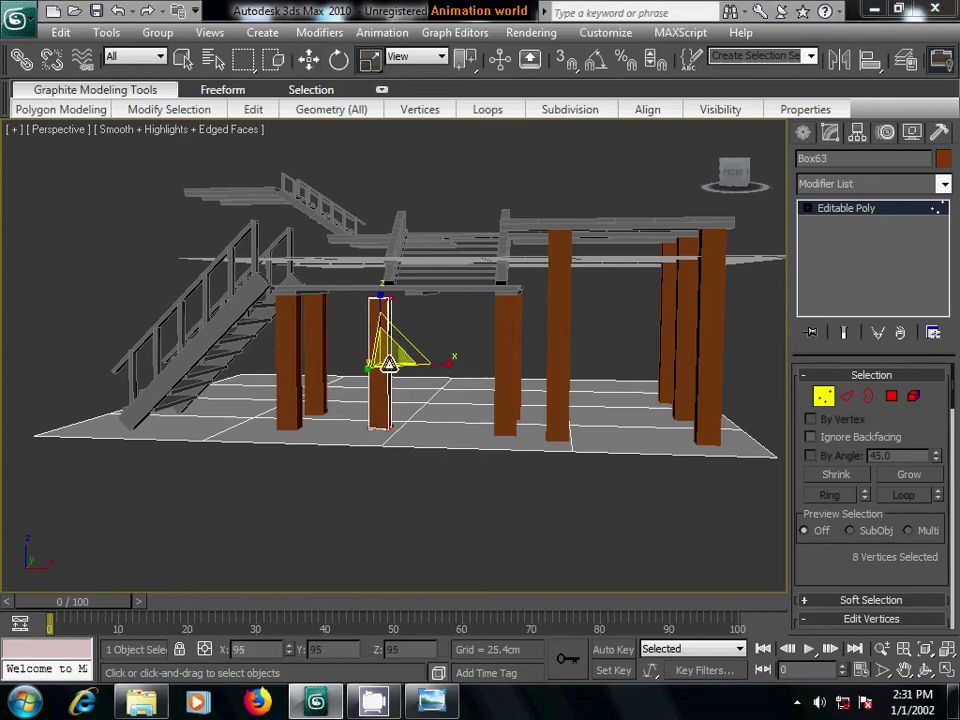
left_click_drag(388, 364, 390, 371)
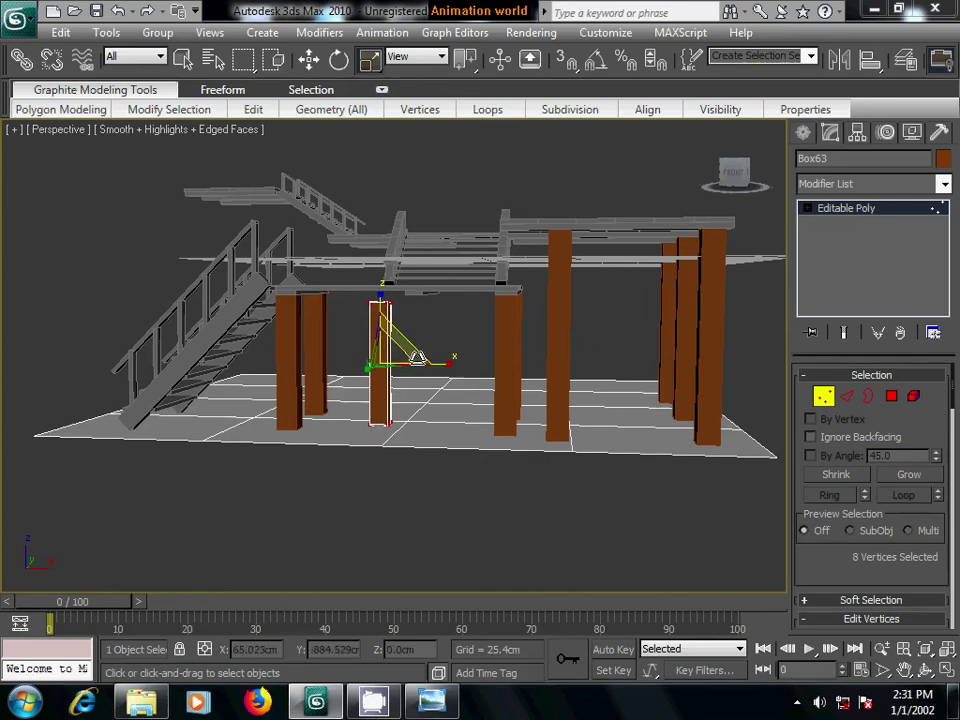
left_click(521, 403)
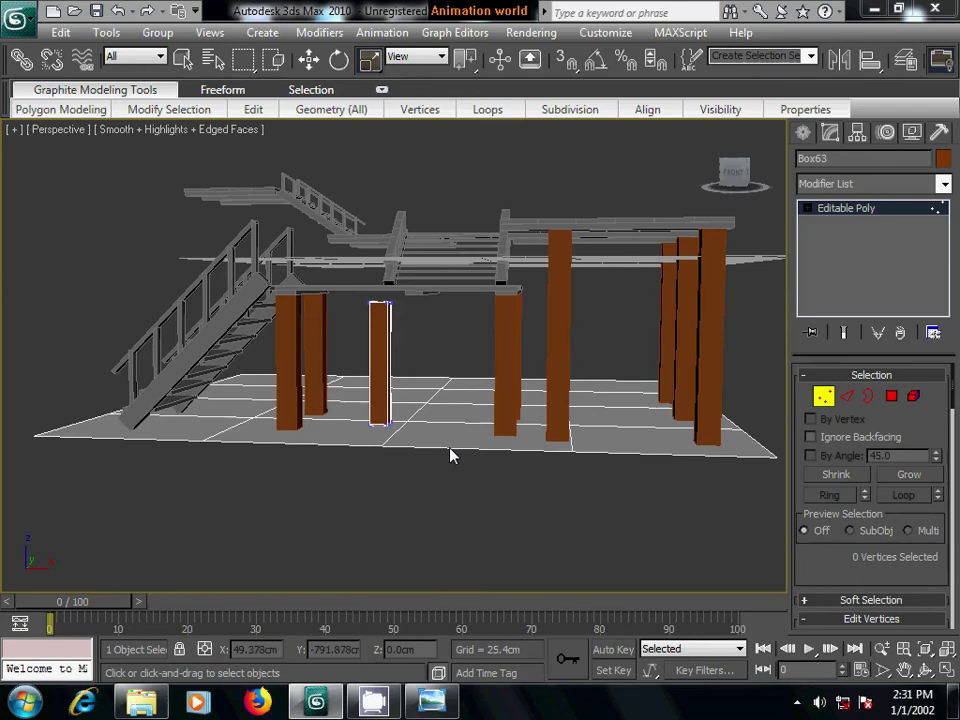
- Bring up the CamStudio recorder window from the system tray's hidden icons
left_click(797, 694)
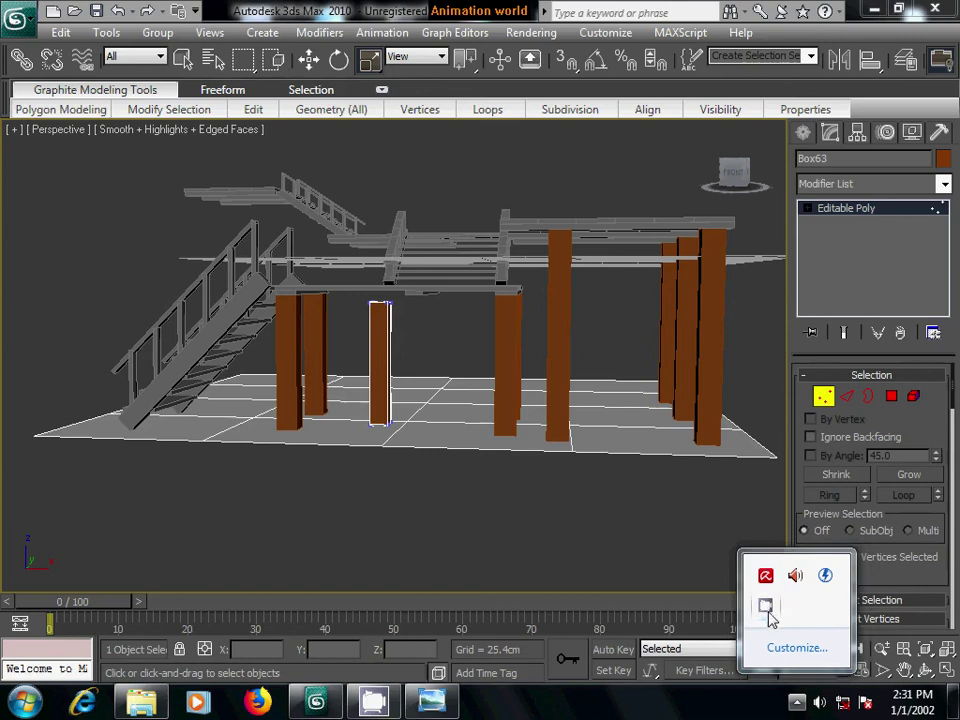
left_click(765, 606)
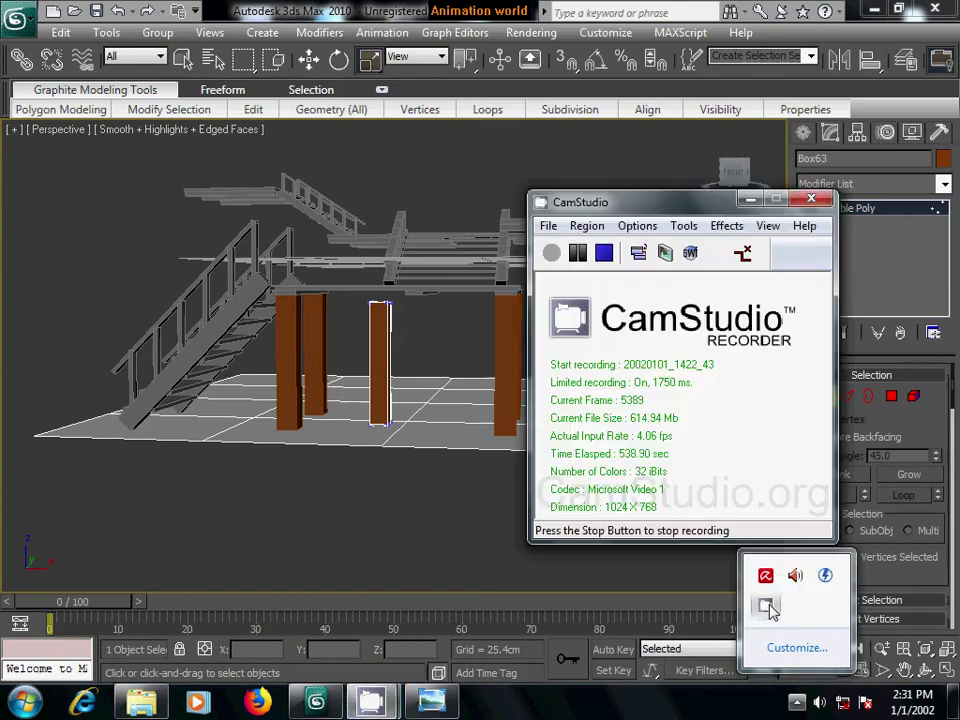